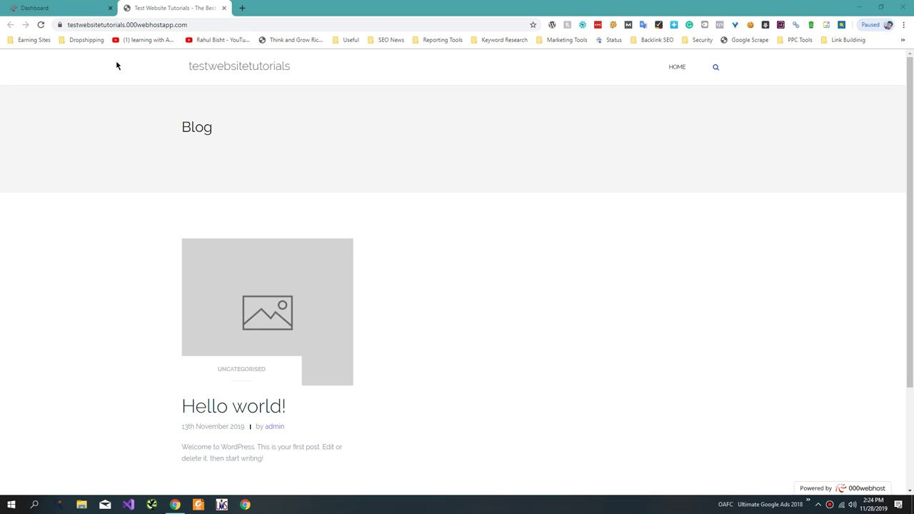
# Select the test blog's web address, then discard a stray new tab
pyautogui.click(108, 25)
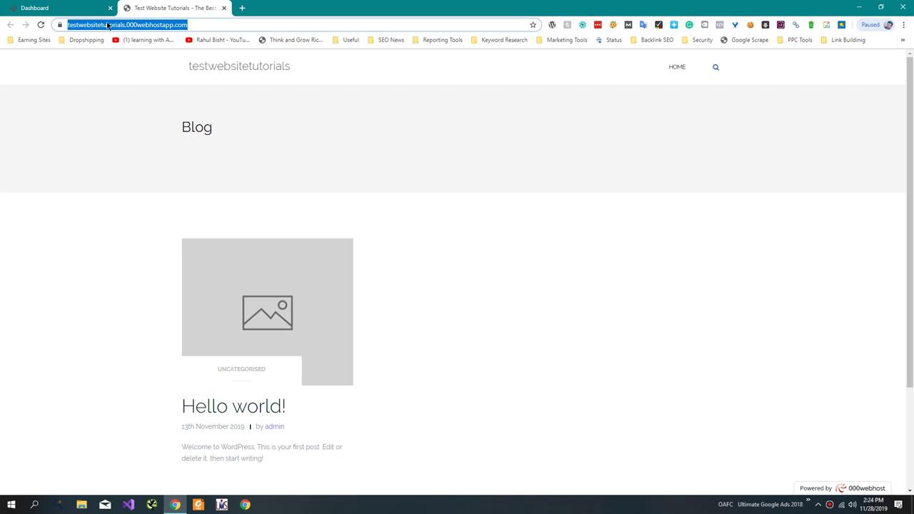
pyautogui.hotkey('ctrl', 't')
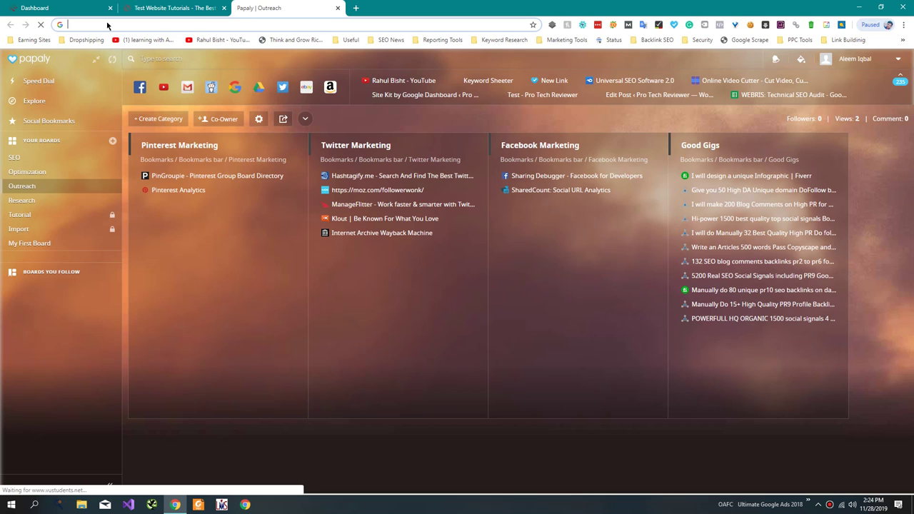
pyautogui.write('prote')
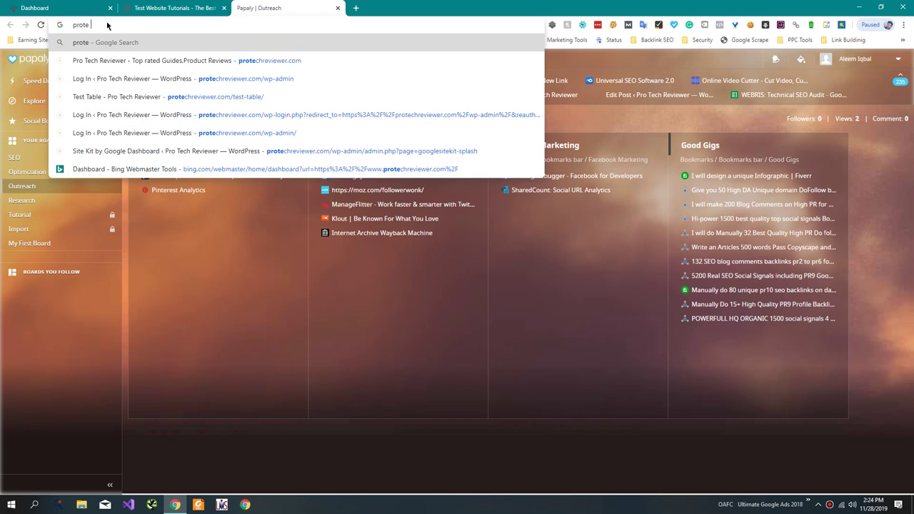
pyautogui.hotkey('ctrl', 'w')
# Search 'gaming scan', open GamingScan and close it, then open a new tab and show the desktop
pyautogui.hotkey('ctrl', 't')
pyautogui.write('game so')
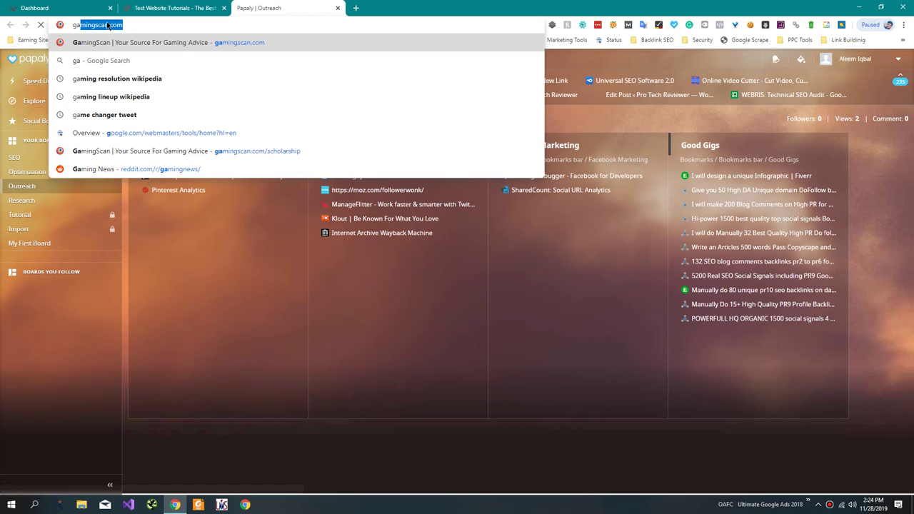
pyautogui.press('BackSpace')
pyautogui.press('BackSpace')
pyautogui.press('BackSpace')
pyautogui.press('BackSpace')
pyautogui.write('ing scan')
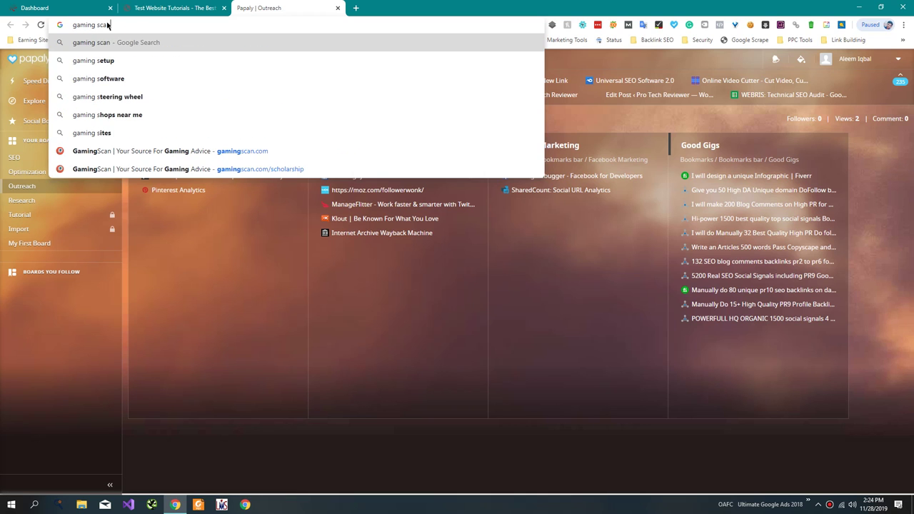
pyautogui.press('Return')
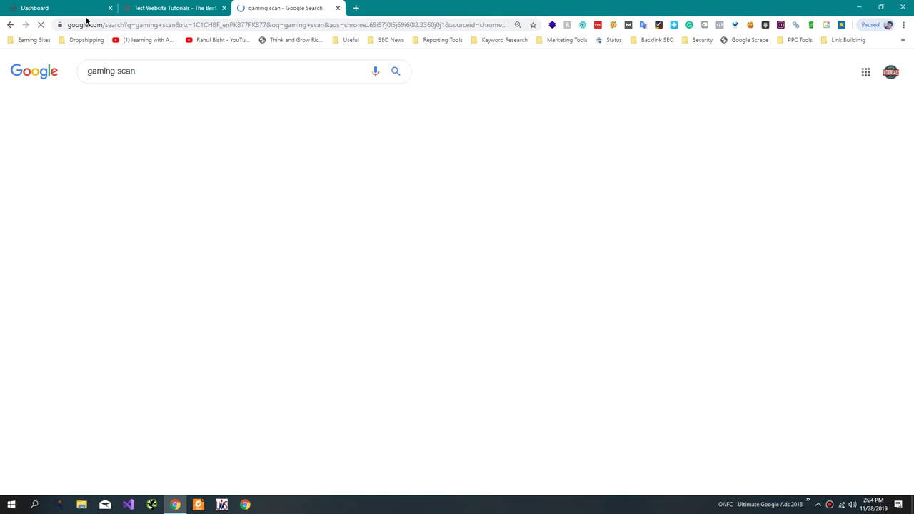
pyautogui.click(182, 177)
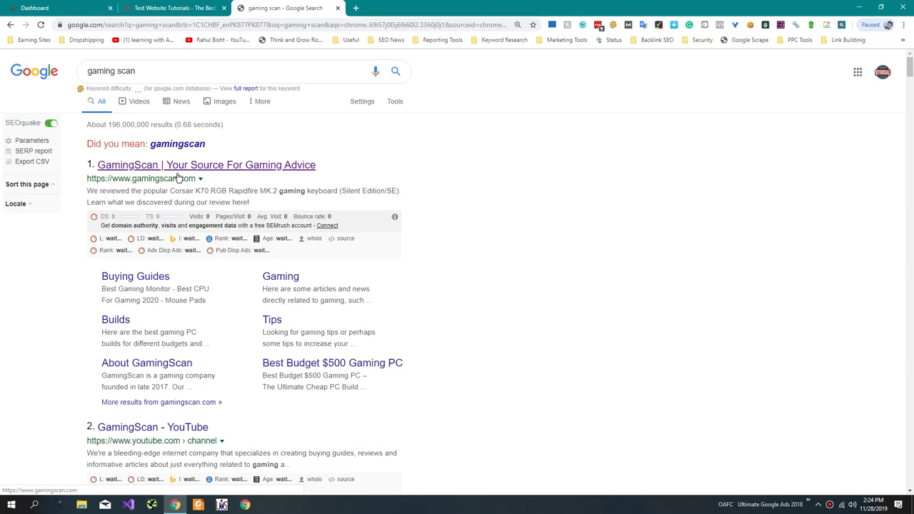
pyautogui.hotkey('ctrl', 'w')
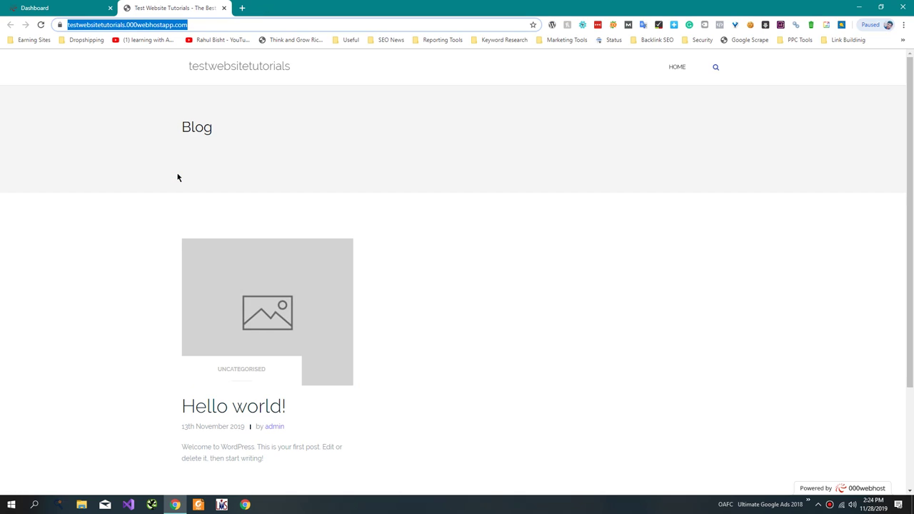
pyautogui.hotkey('ctrl', 't')
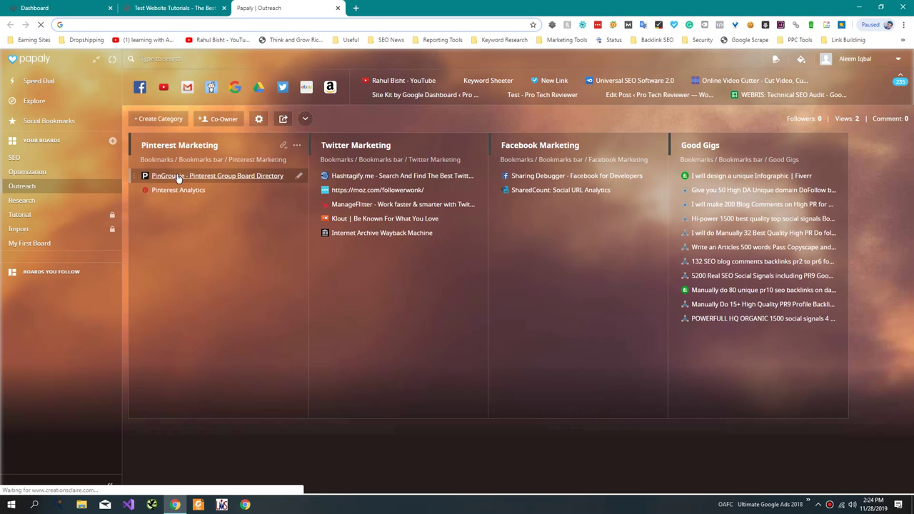
pyautogui.press('super+d')
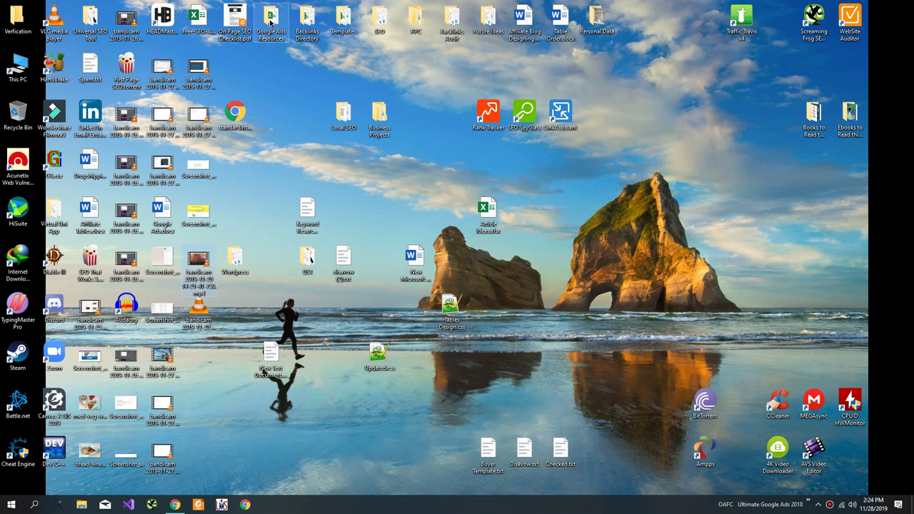
# Open the Backlinks Directory folder maximized and select Blog Directories.xlsx
pyautogui.doubleClick(307, 21)
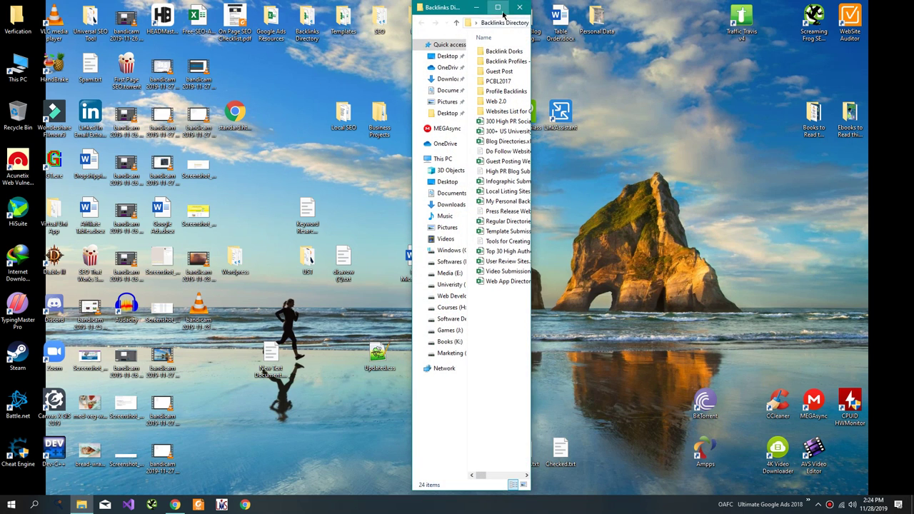
pyautogui.click(499, 9)
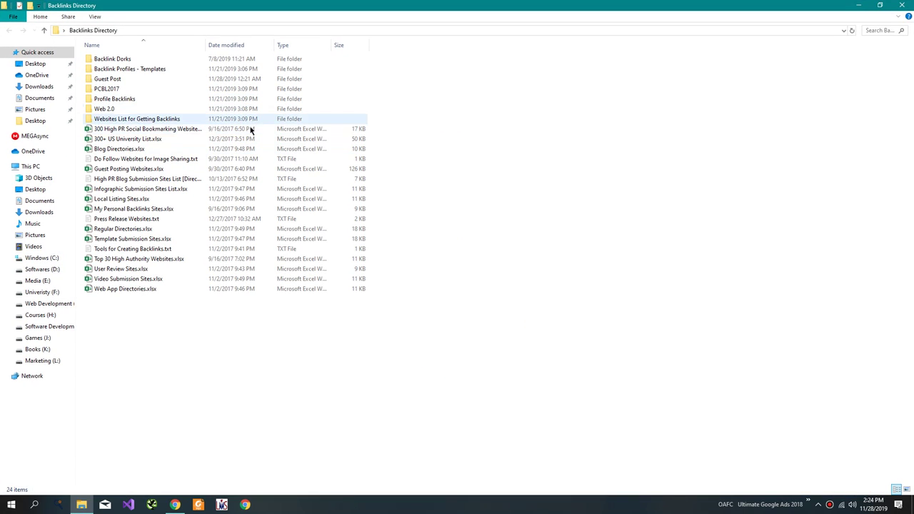
pyautogui.click(242, 151)
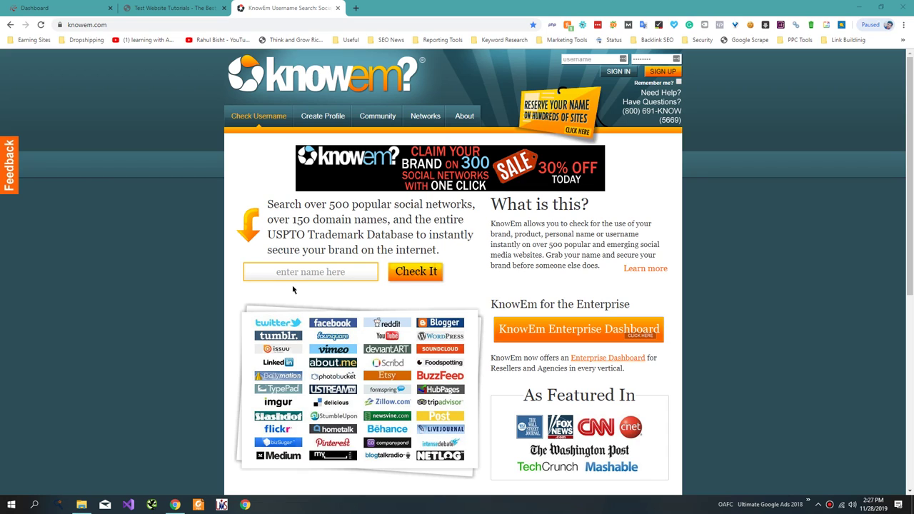
# Check testwebsitetutorials across social networks in KnowEm and review the availability results
pyautogui.click(287, 269)
pyautogui.write('testwebsitetutorials')
pyautogui.click(411, 282)
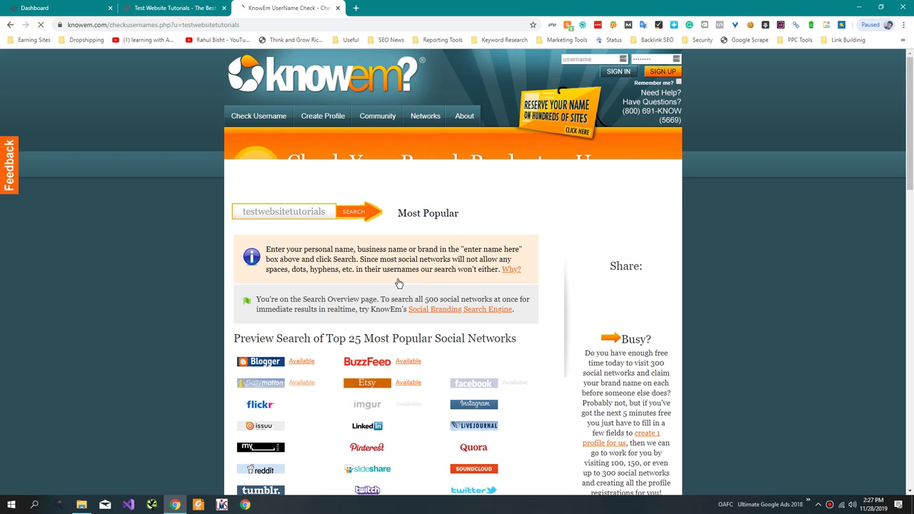
pyautogui.scroll(-2, 386, 300)
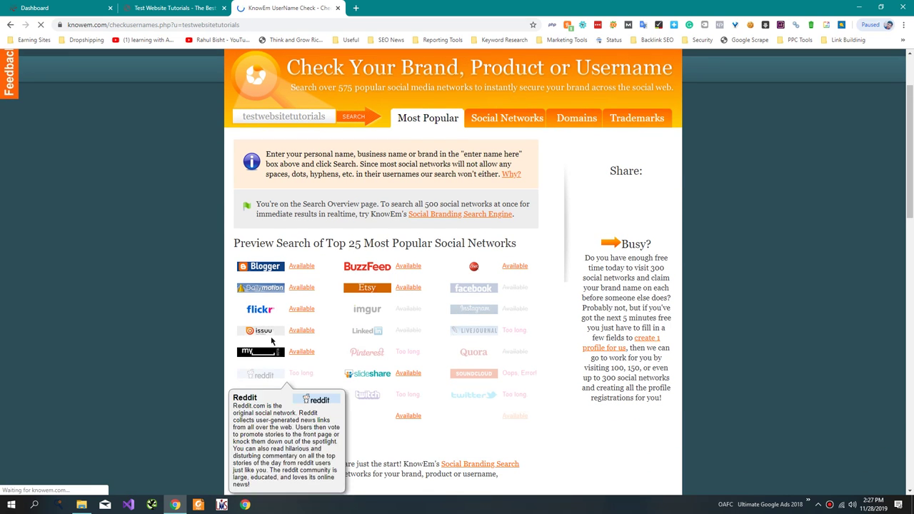
pyautogui.moveTo(271, 341)
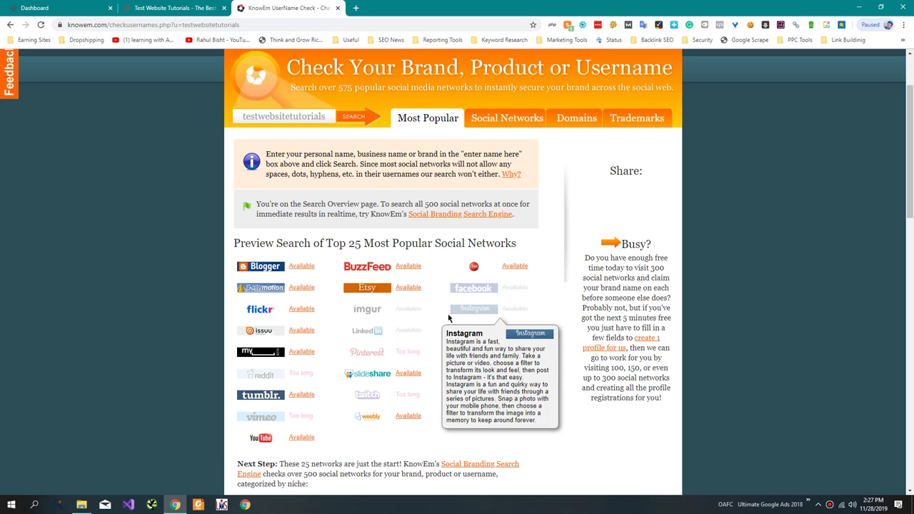
pyautogui.scroll(-3, 385, 307)
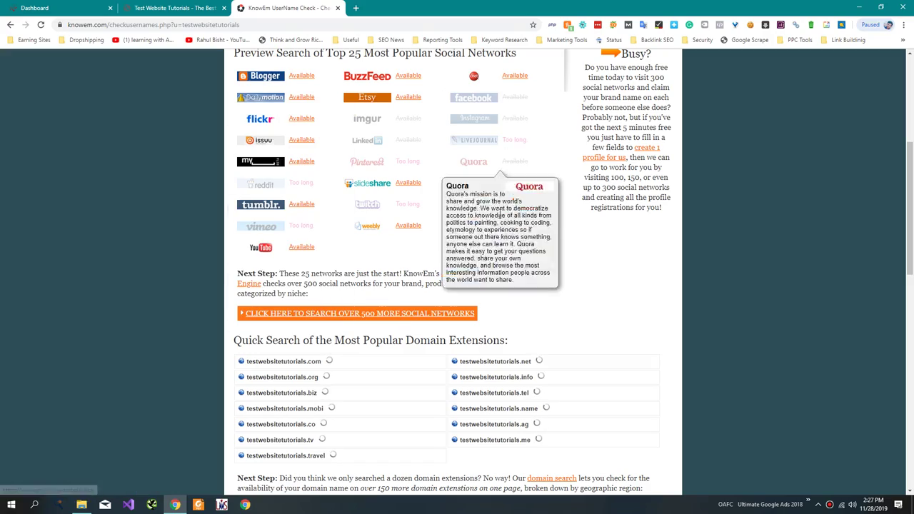
pyautogui.scroll(-8, 362, 210)
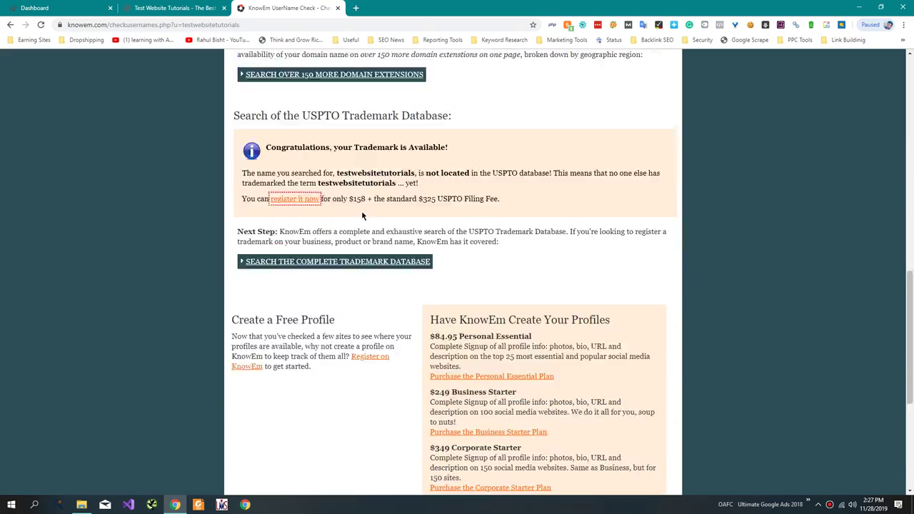
pyautogui.scroll(10, 362, 210)
pyautogui.scroll(-3, 361, 210)
pyautogui.scroll(4, 363, 219)
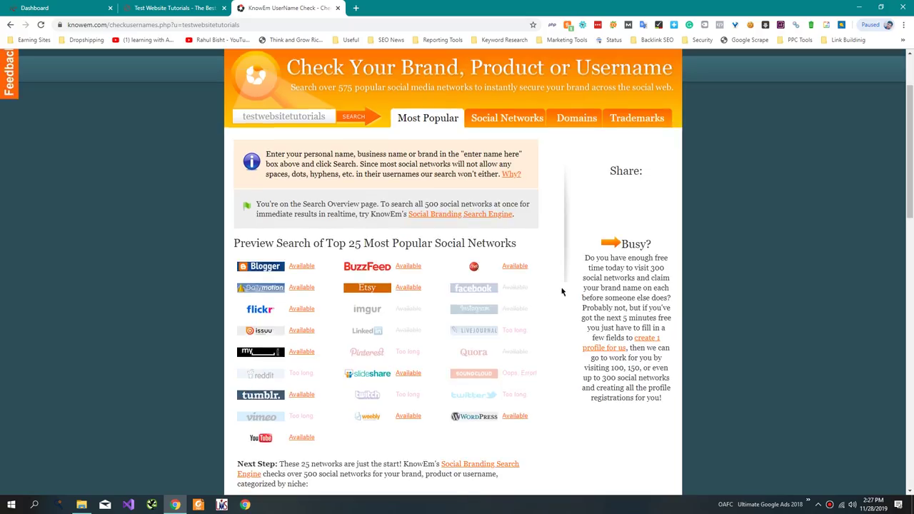
# Load facebook.com in a new tab
pyautogui.hotkey('ctrl', 't')
pyautogui.write('fa')
pyautogui.press('Return')
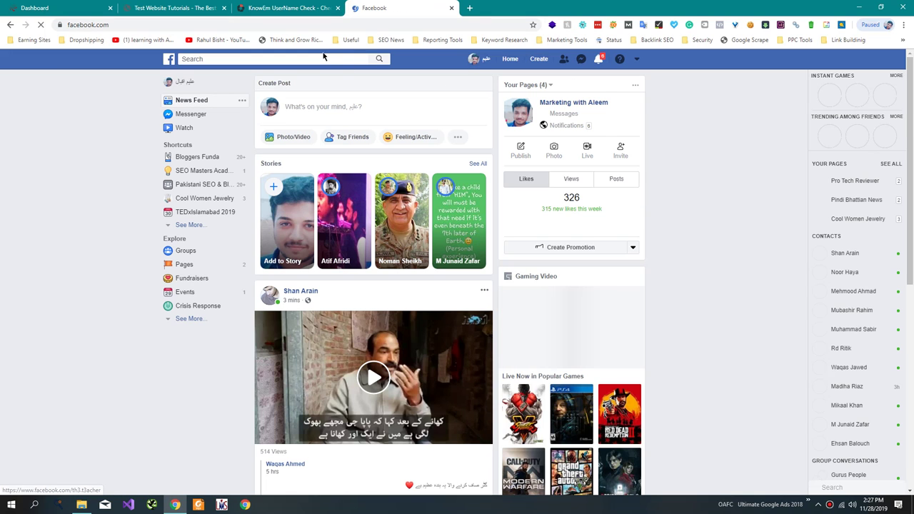
# View the profile's Contact and Basic Info listing protechreviewer.com as its website
pyautogui.click(484, 60)
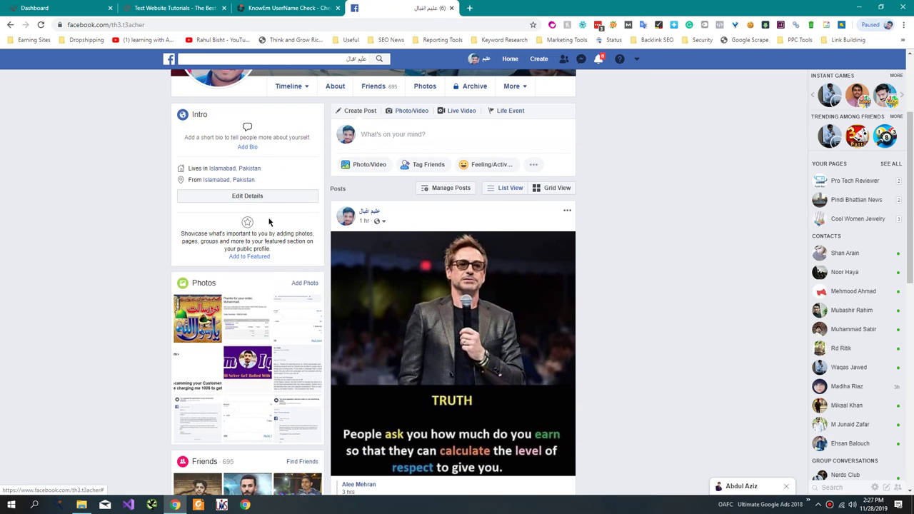
pyautogui.click(335, 87)
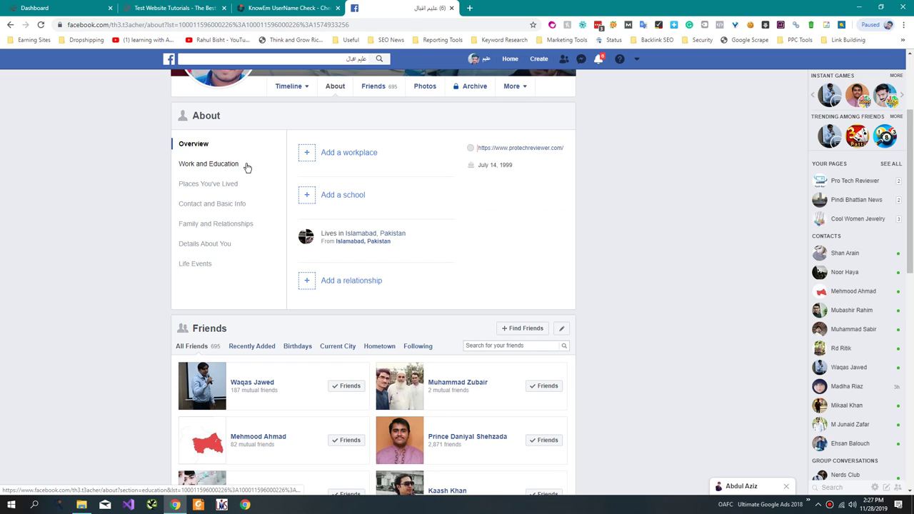
pyautogui.moveTo(502, 147)
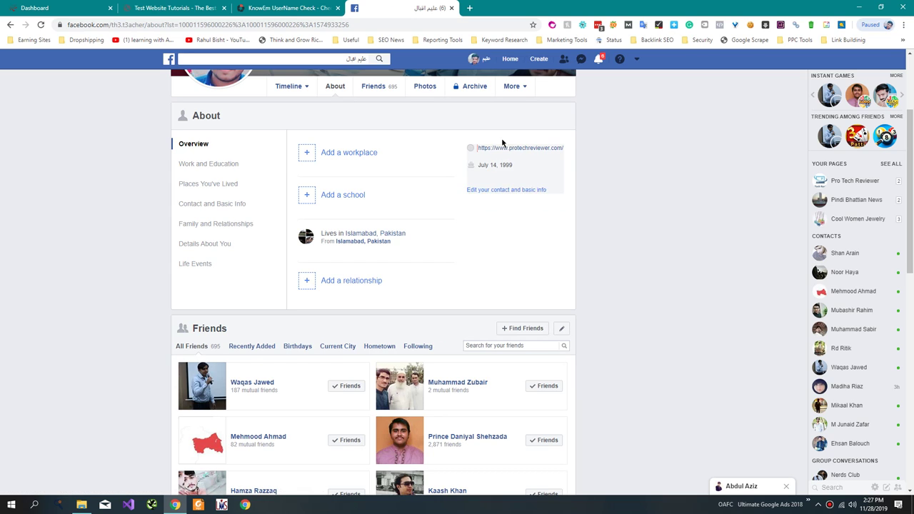
pyautogui.click(491, 190)
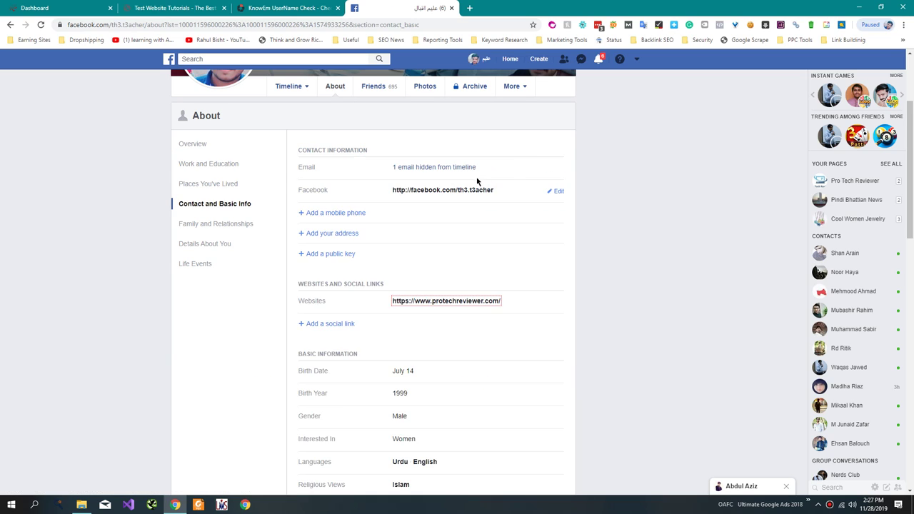
pyautogui.scroll(-1, 493, 207)
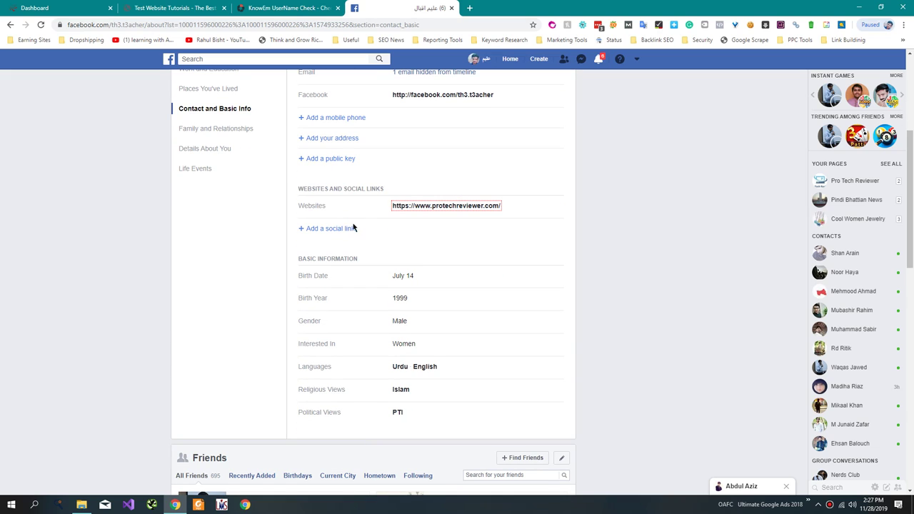
pyautogui.click(295, 59)
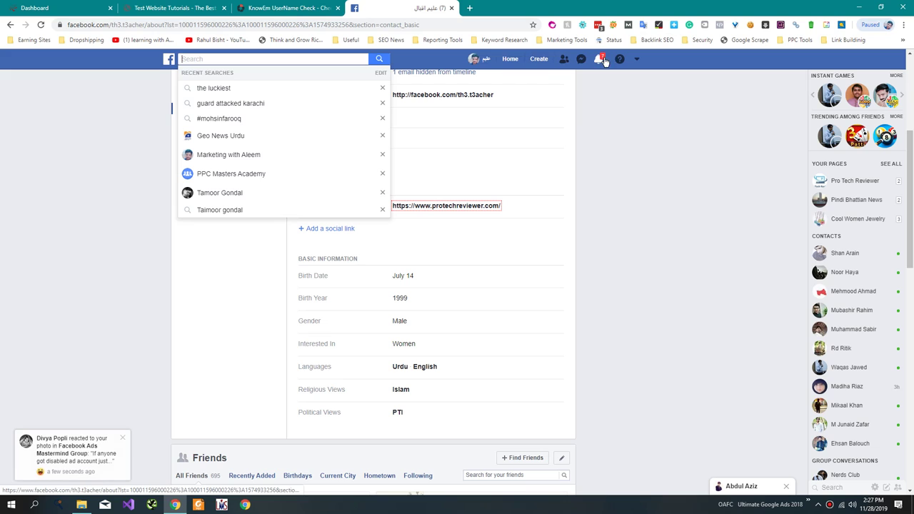
# Open the Pro Tech Reviewer Page from the account's managed Pages list
pyautogui.click(636, 59)
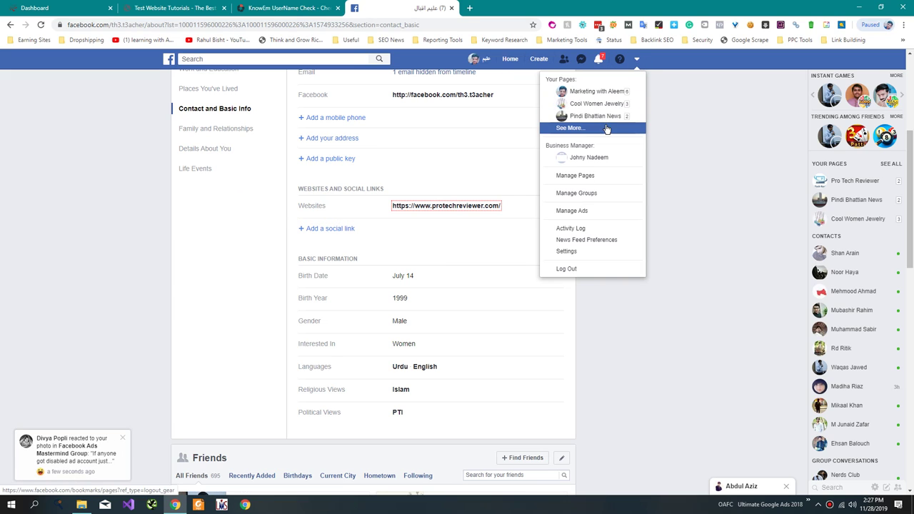
pyautogui.click(596, 127)
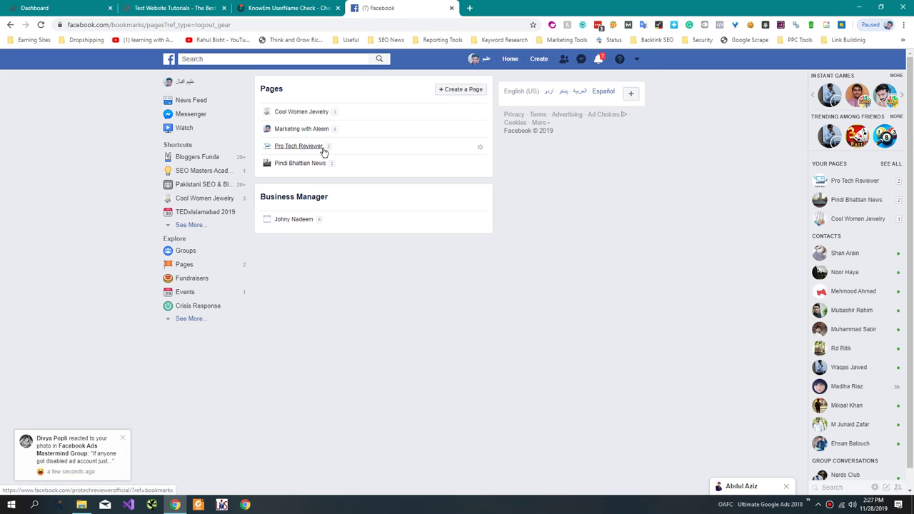
pyautogui.click(321, 149)
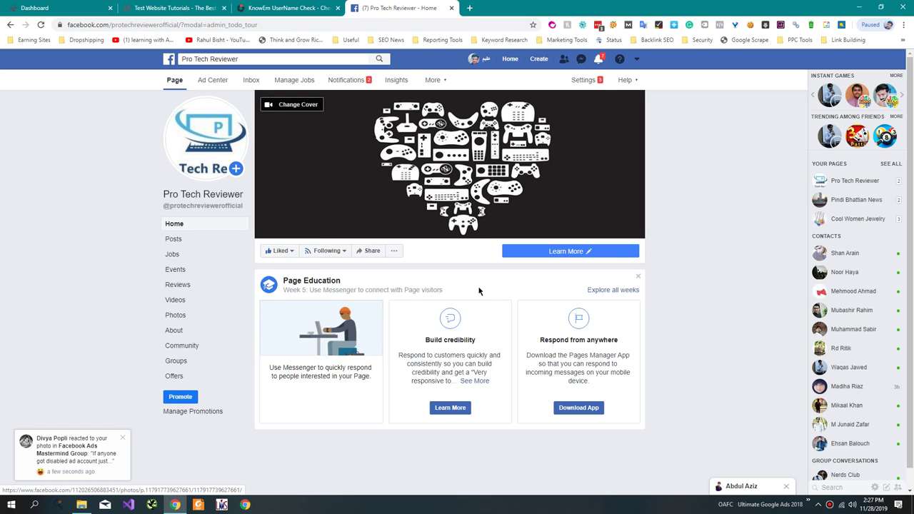
# Close the chat popup and view Pro Tech Reviewer's full About details
pyautogui.scroll(-2, 478, 291)
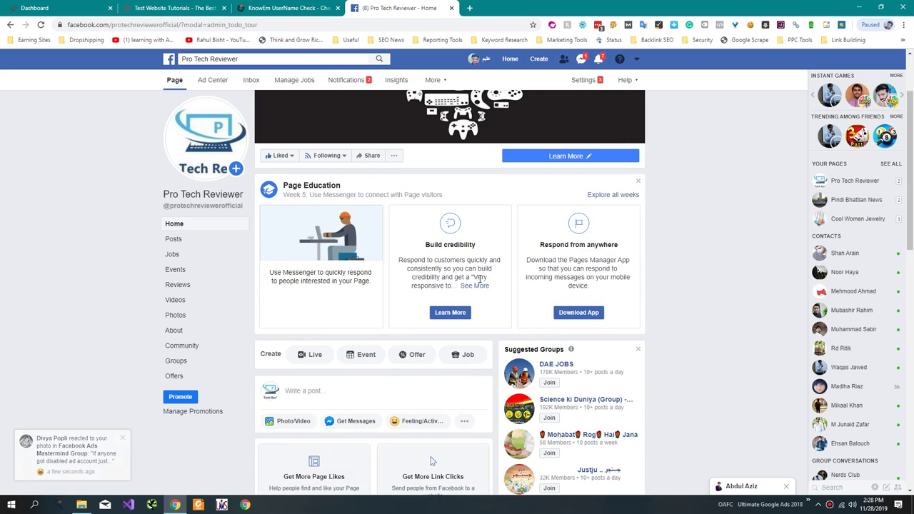
pyautogui.scroll(-10, 480, 277)
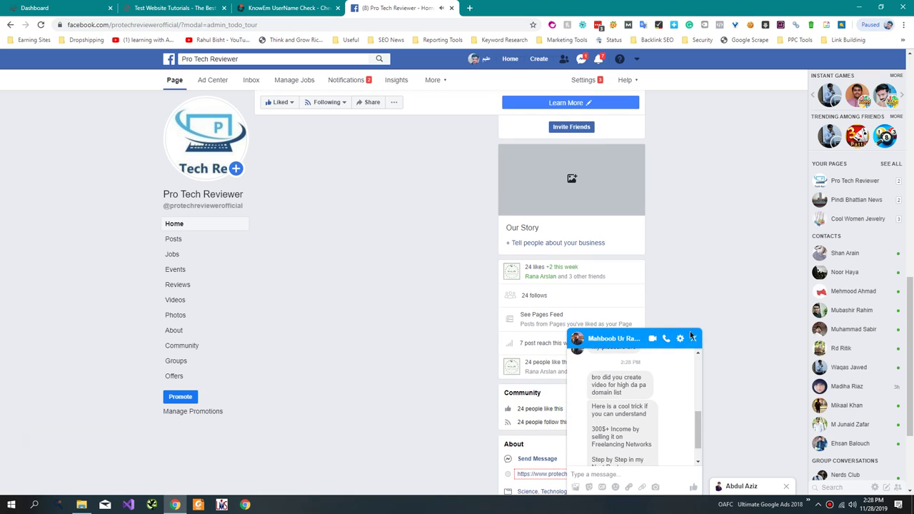
pyautogui.click(691, 337)
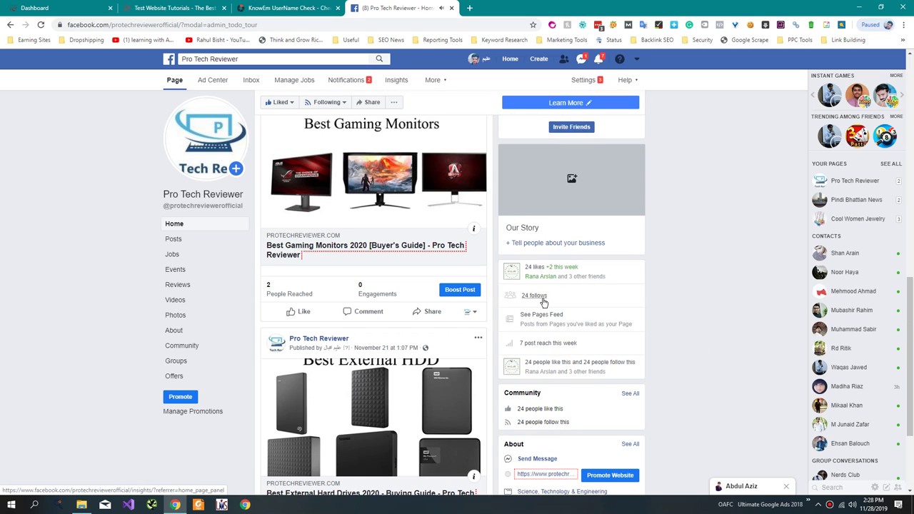
pyautogui.scroll(-3, 528, 336)
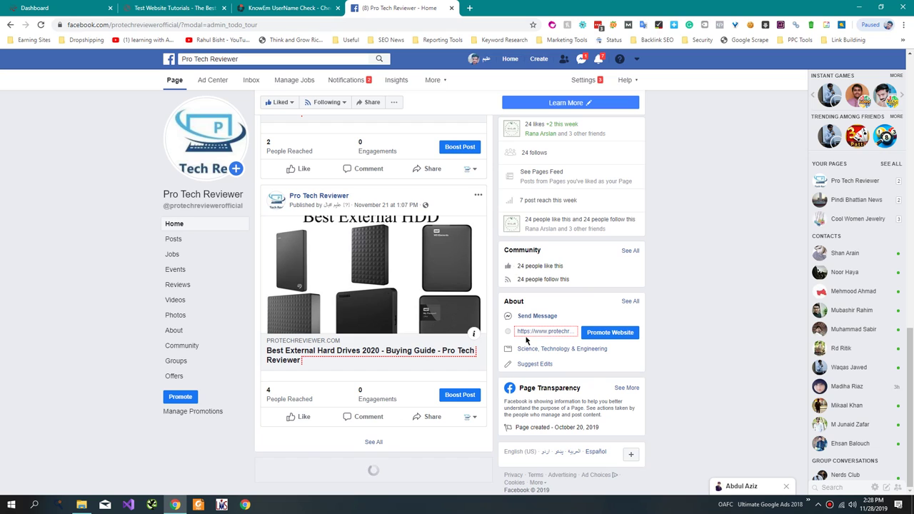
pyautogui.click(629, 301)
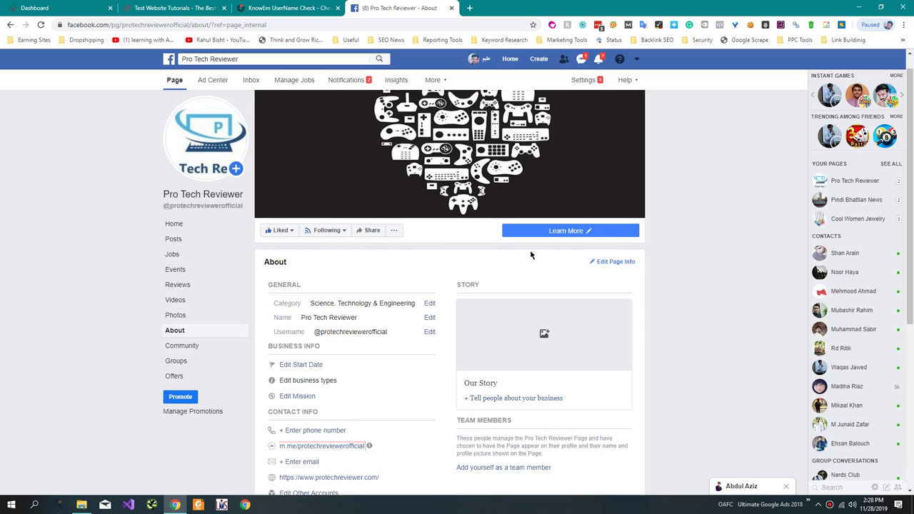
pyautogui.scroll(-2, 530, 253)
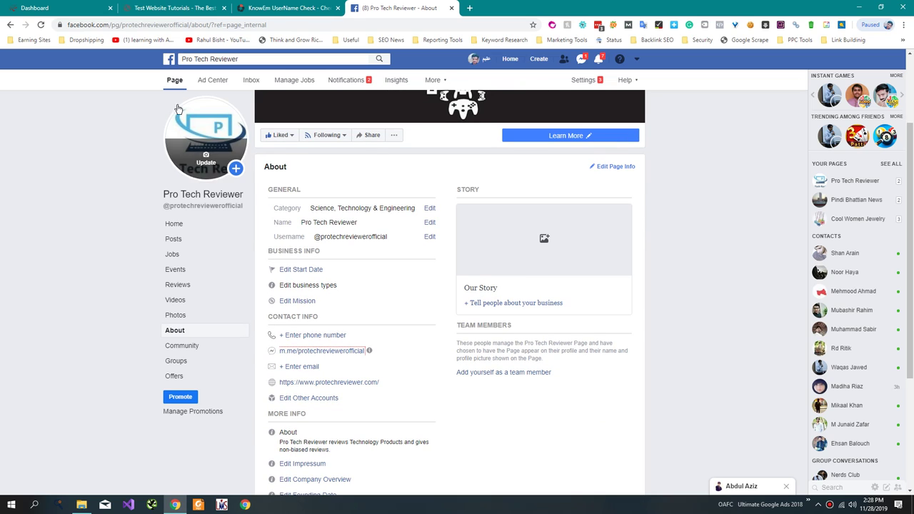
# Return to the page's home view, select its web address, and open a blank tab
pyautogui.click(176, 80)
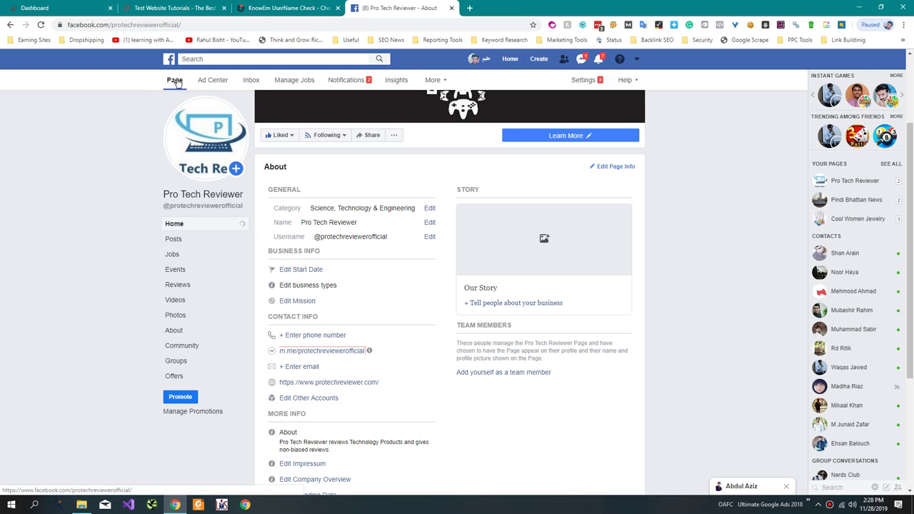
pyautogui.click(109, 22)
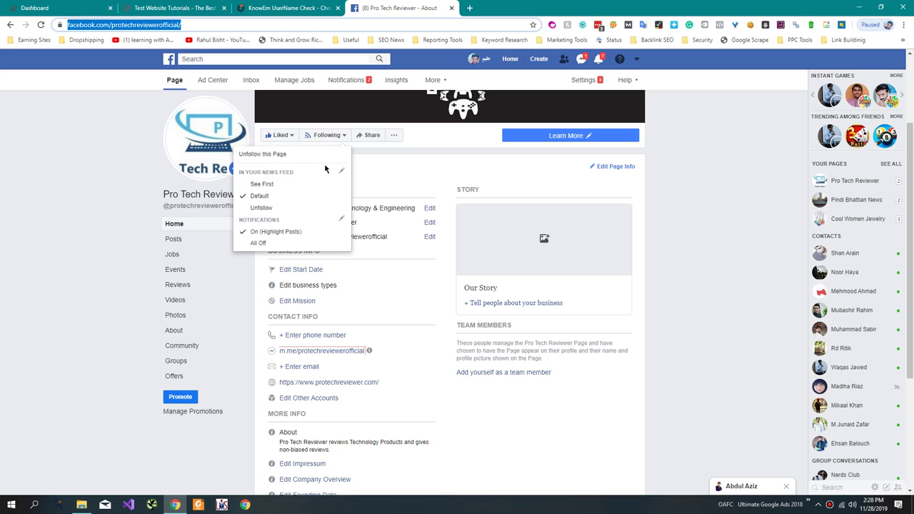
pyautogui.click(184, 198)
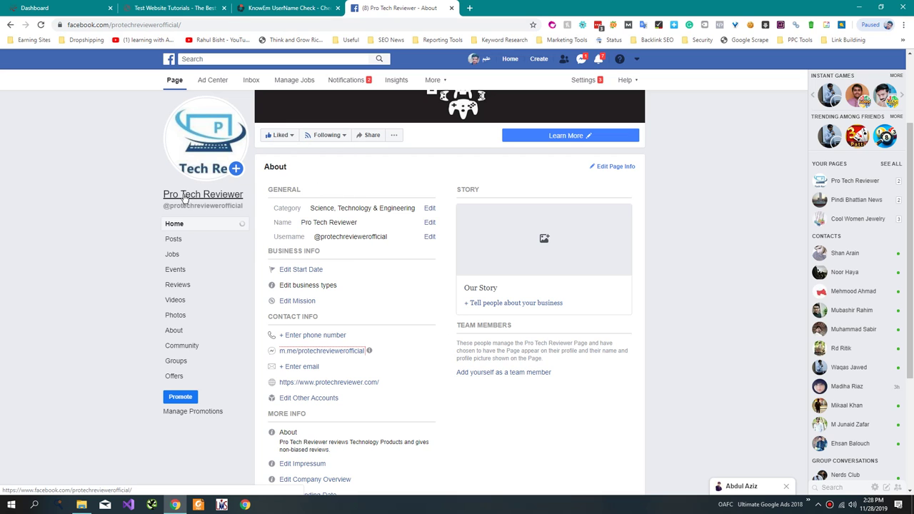
pyautogui.hotkey('ctrl', 't')
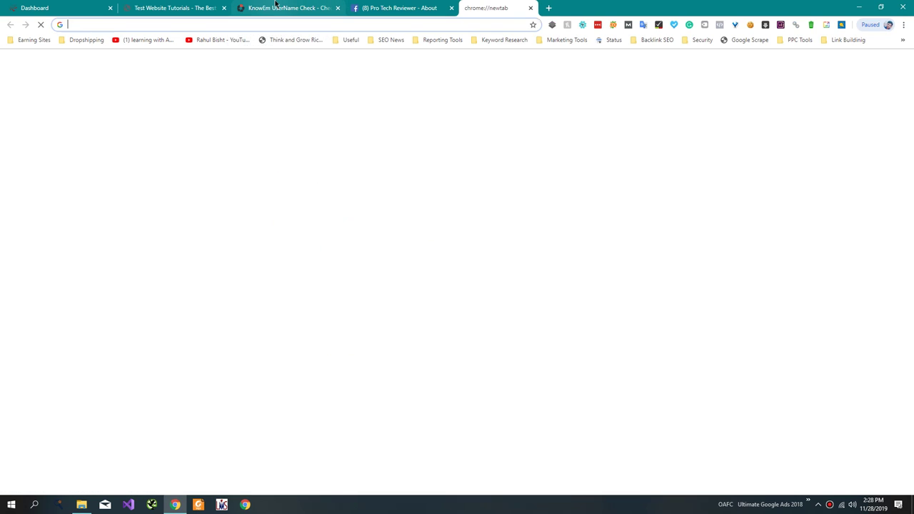
# Confirm the Twitter profile's Website field shows protechreviewer.com in the edit form
pyautogui.write('twitter.com')
pyautogui.press('Return')
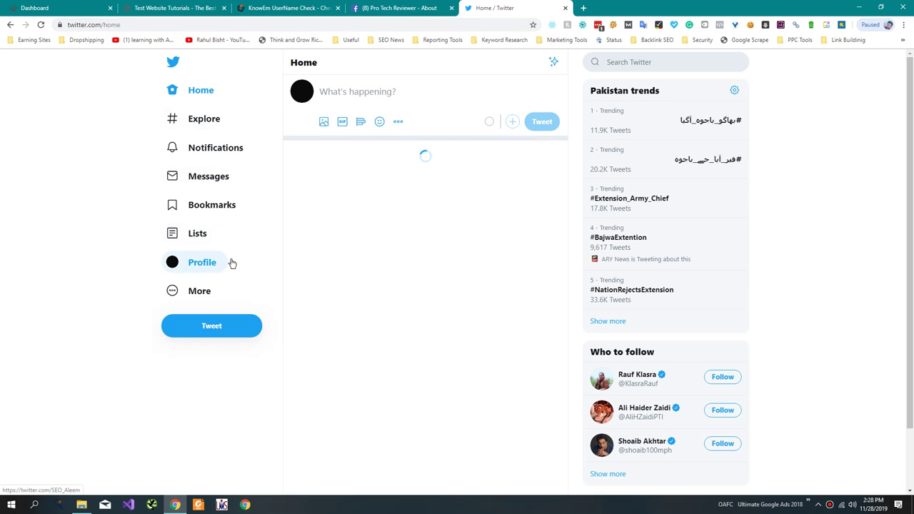
pyautogui.click(231, 263)
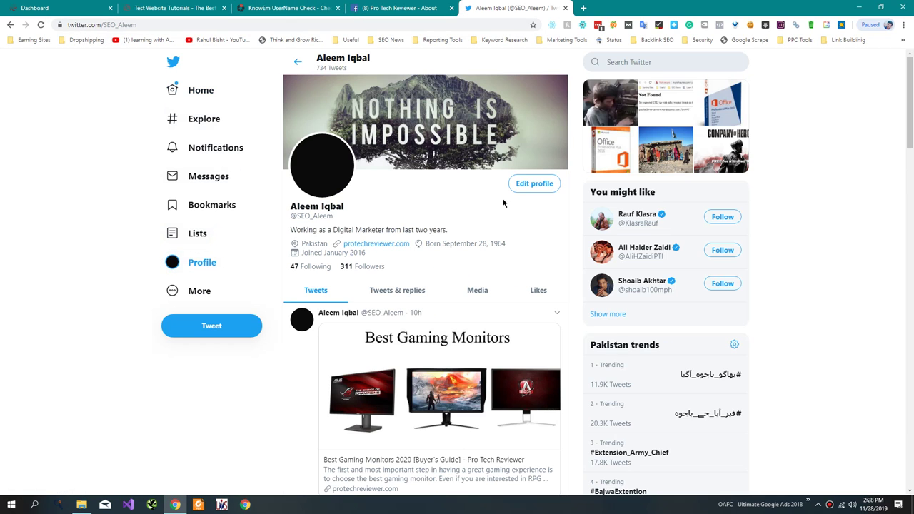
pyautogui.click(528, 185)
pyautogui.scroll(-3, 389, 286)
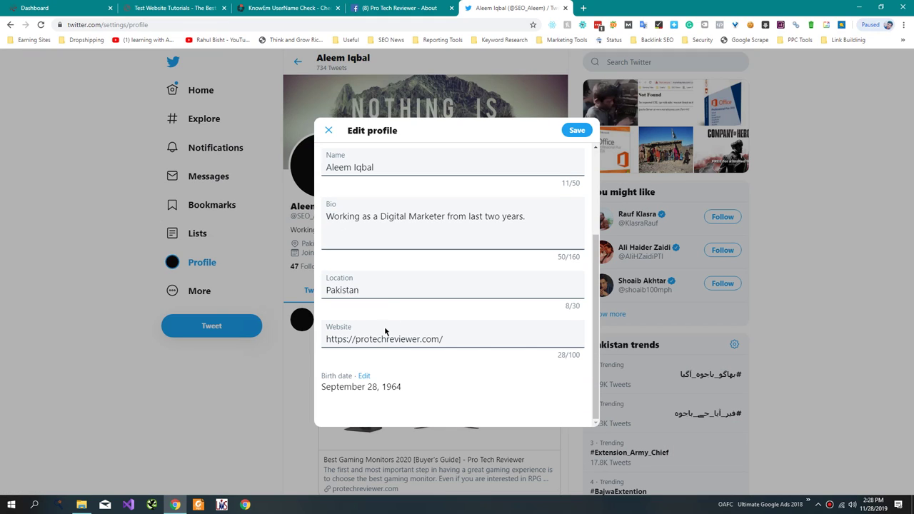
pyautogui.press('Escape')
# Load YouTube's home page in a new tab
pyautogui.hotkey('ctrl', 't')
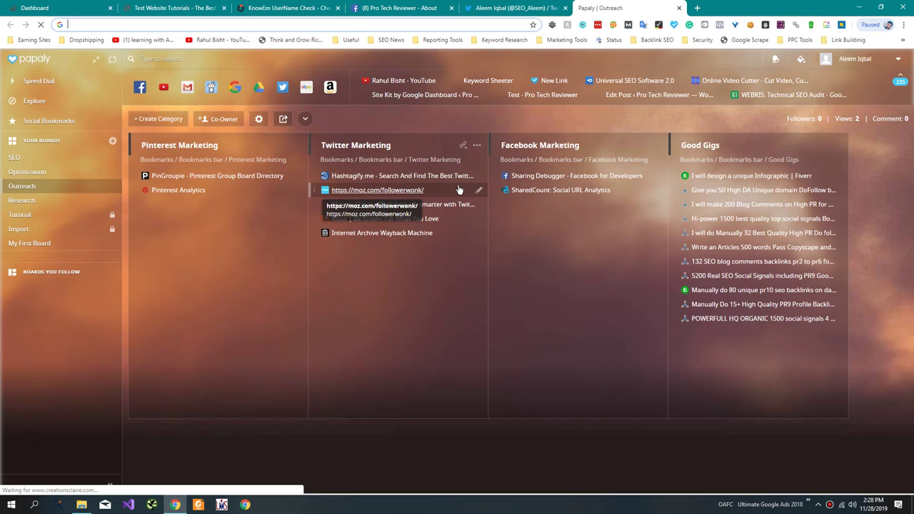
pyautogui.write('yo')
pyautogui.press('Return')
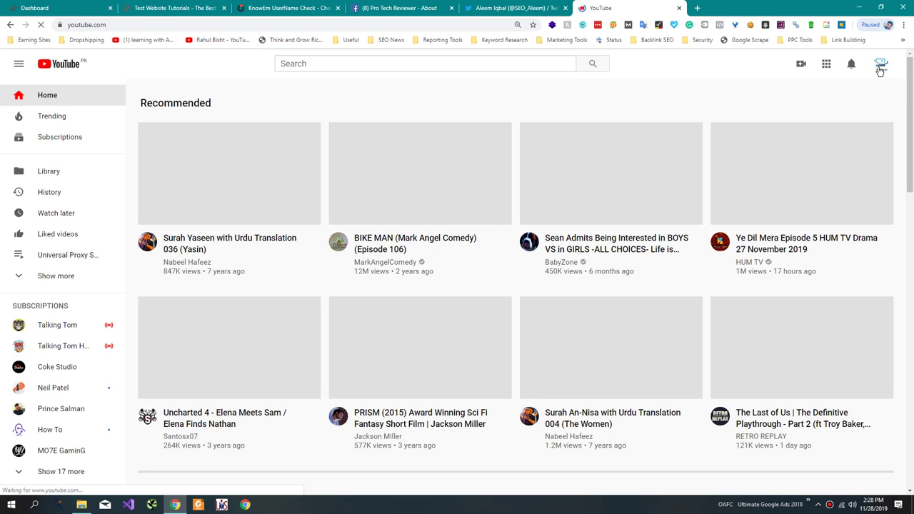
# Review the YouTube channel's custom links to protechreviewer.com in channel customization
pyautogui.scroll(-4, 61, 127)
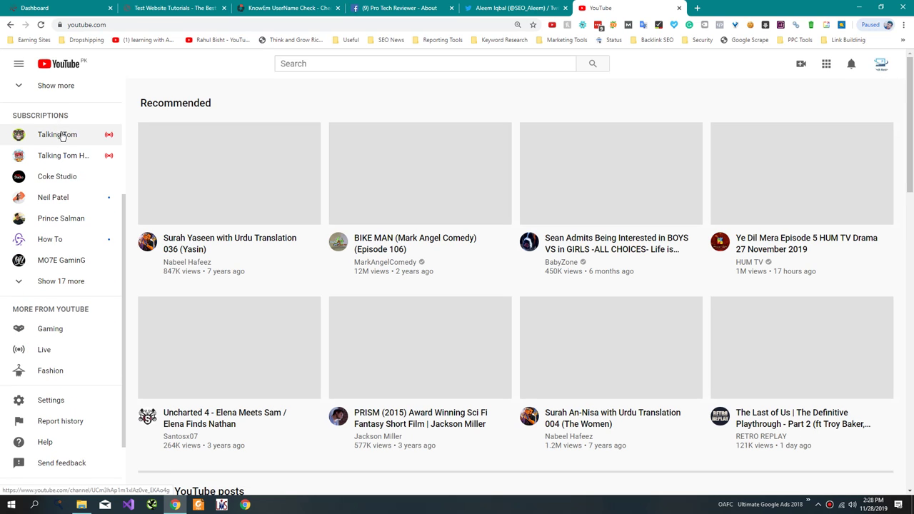
pyautogui.scroll(3, 62, 135)
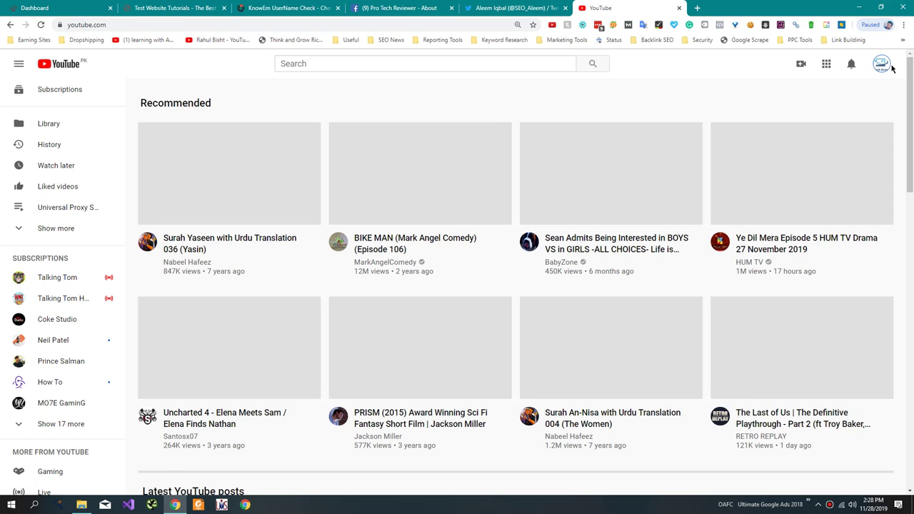
pyautogui.click(881, 64)
pyautogui.click(809, 116)
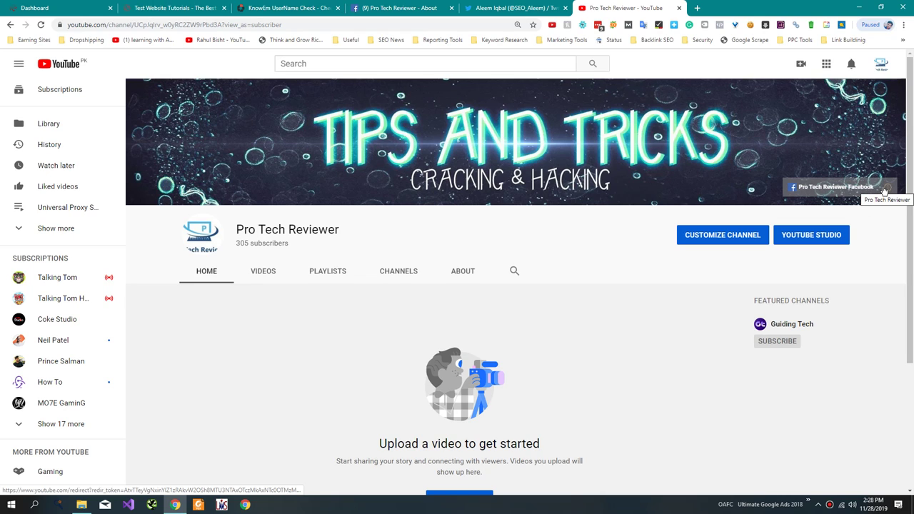
pyautogui.click(722, 237)
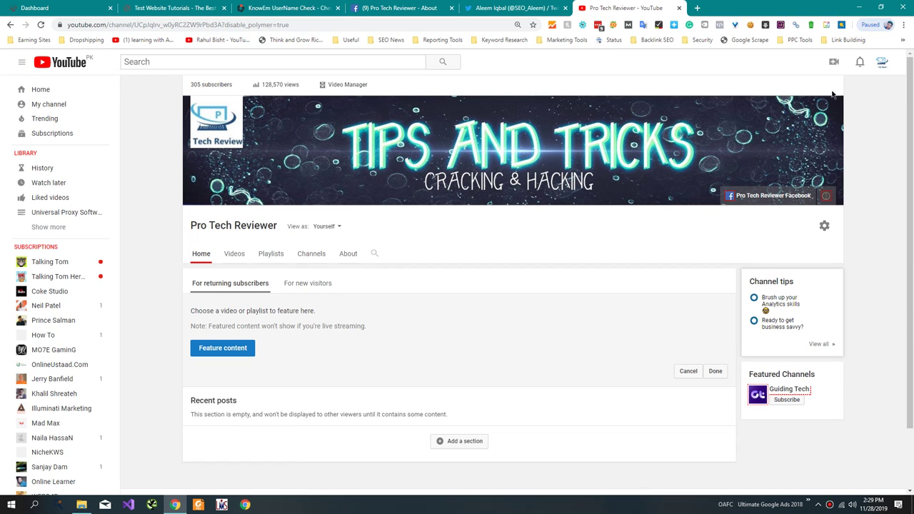
pyautogui.click(834, 105)
pyautogui.click(795, 122)
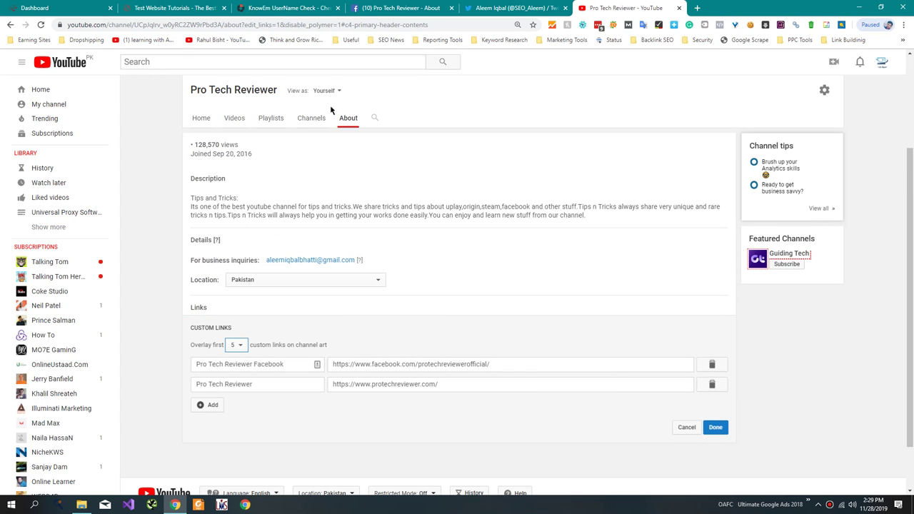
pyautogui.click(202, 121)
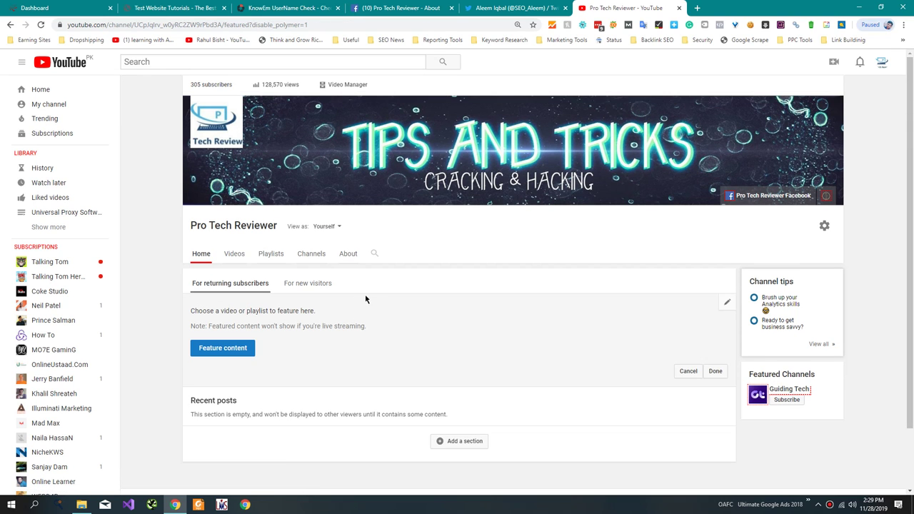
# Play the channel's 'Best Airflow PC Case 2020' video, then open a new tab
pyautogui.click(229, 261)
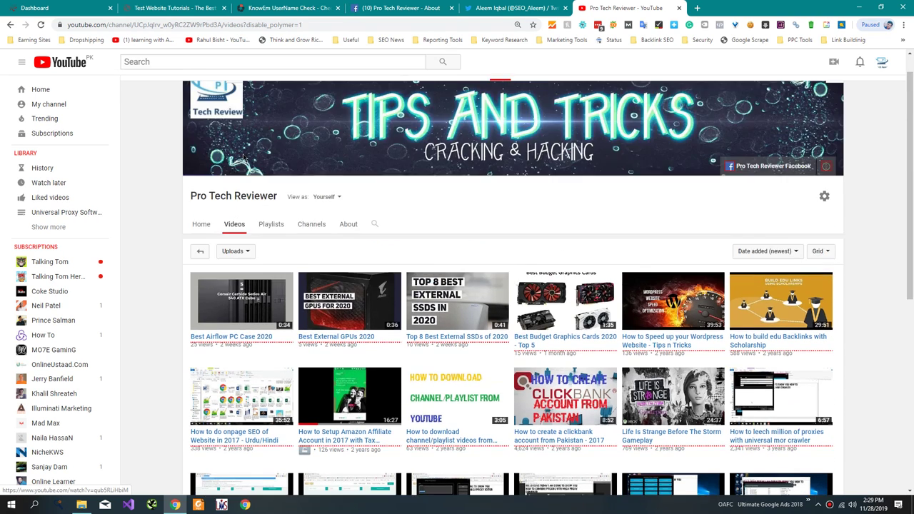
pyautogui.click(261, 283)
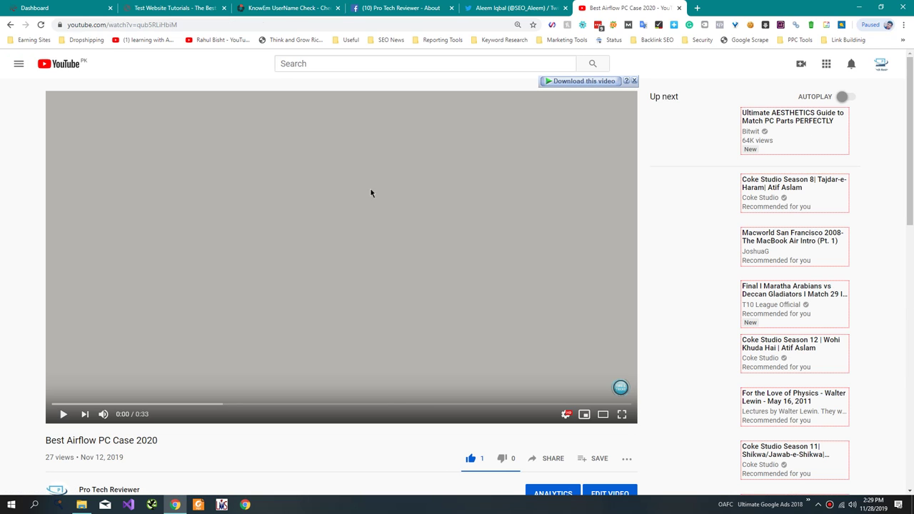
pyautogui.click(483, 164)
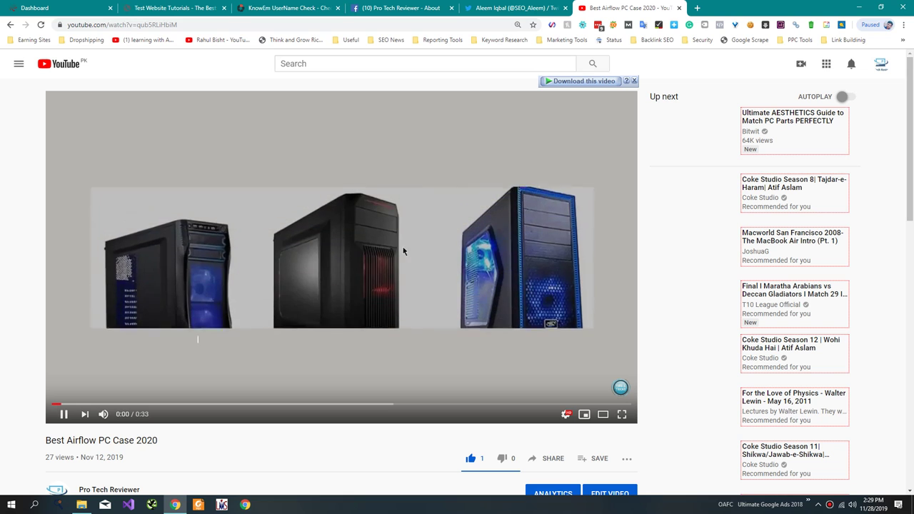
pyautogui.scroll(-5, 342, 204)
pyautogui.hotkey('ctrl', 't')
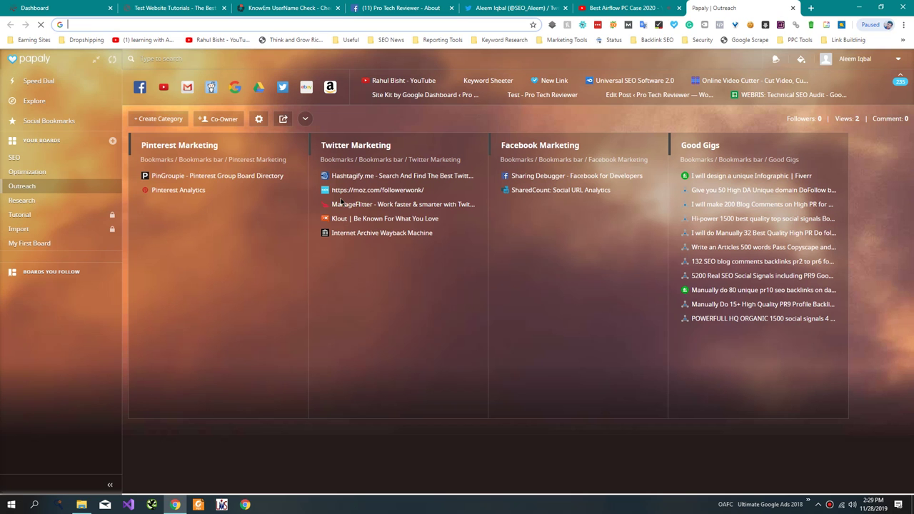
# Search the web for 'Video AI creator', then close the results tab
pyautogui.write('Video ')
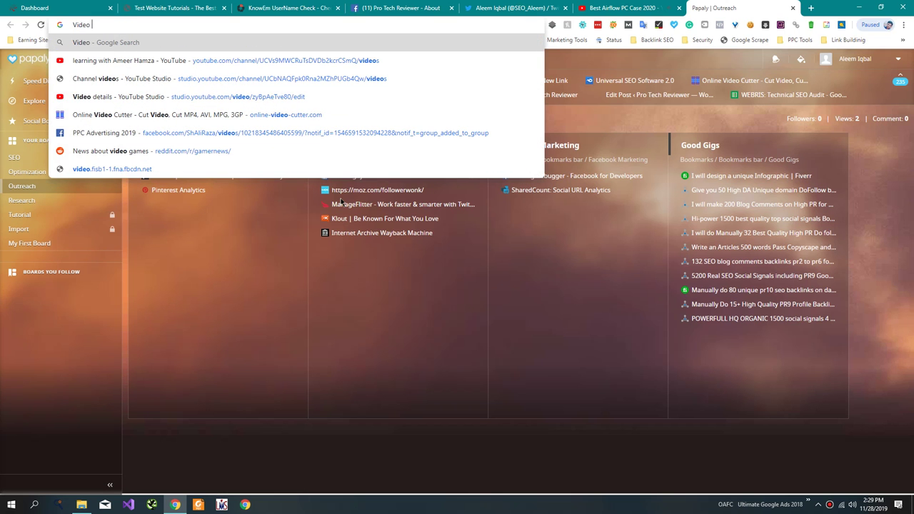
pyautogui.write('AI creator')
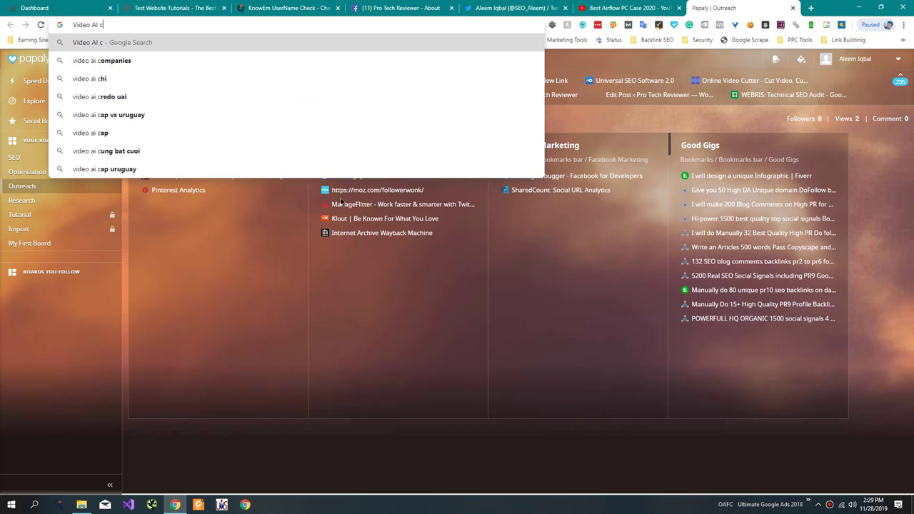
pyautogui.press('Return')
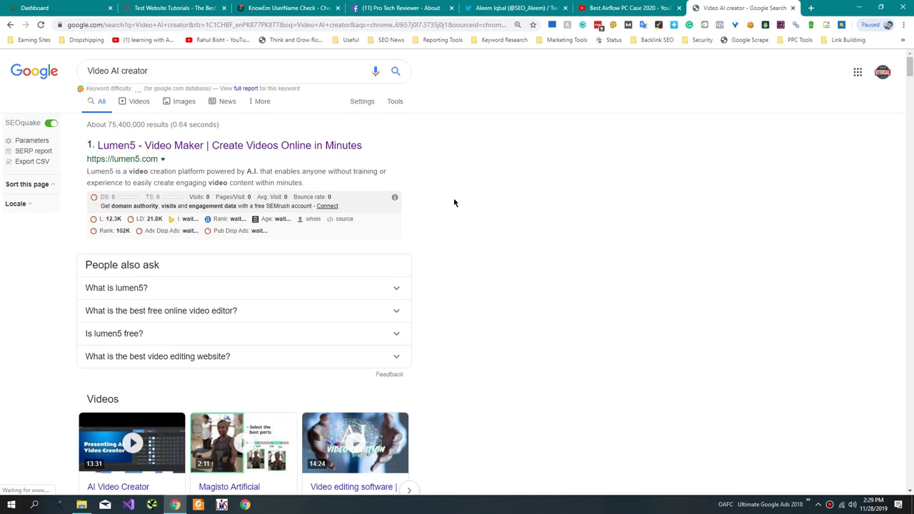
pyautogui.scroll(-5, 263, 210)
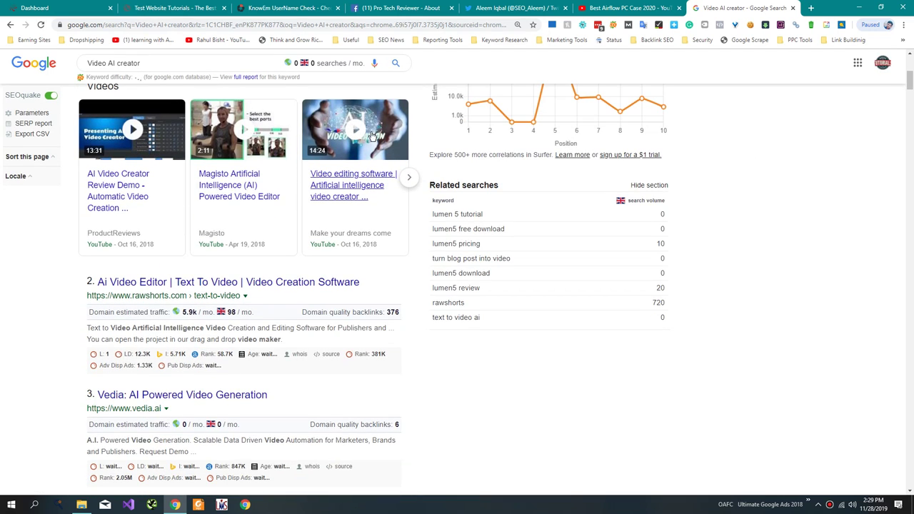
pyautogui.hotkey('ctrl', 'w')
pyautogui.hotkey('ctrl', 'w')
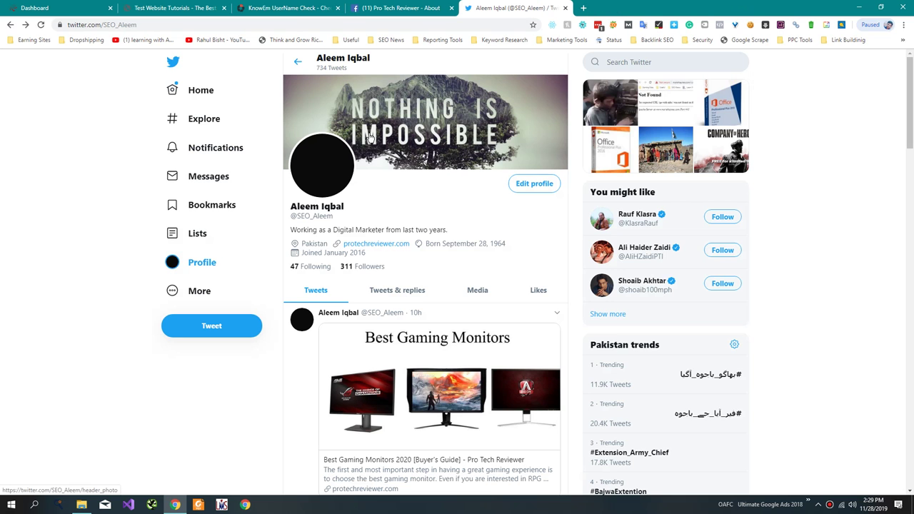
pyautogui.scroll(-3, 370, 137)
pyautogui.scroll(5, 370, 137)
# Show Twitter's home timeline, return to the Facebook About page with the post chat minimized
pyautogui.click(212, 100)
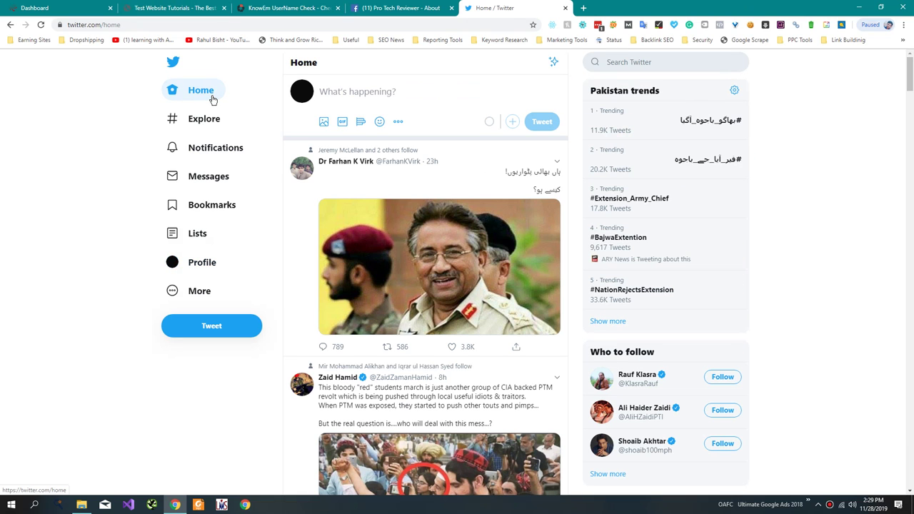
pyautogui.click(428, 8)
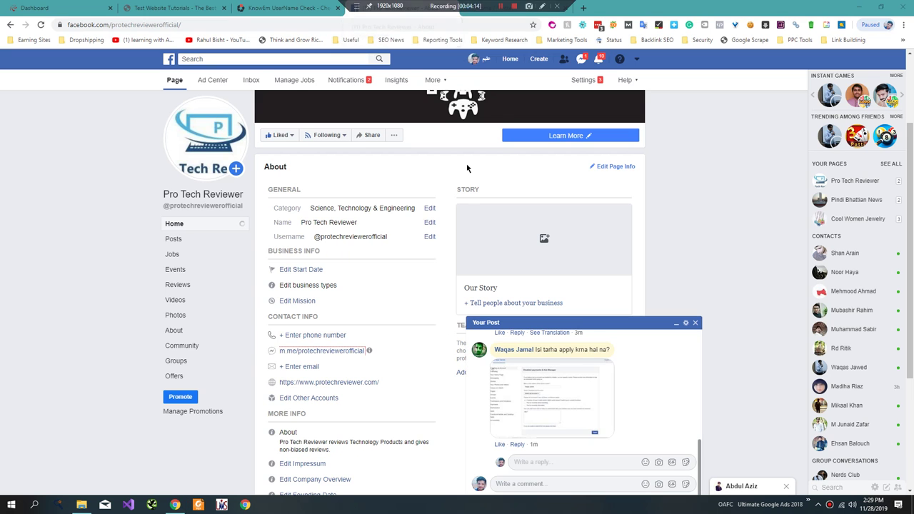
pyautogui.scroll(-2, 467, 168)
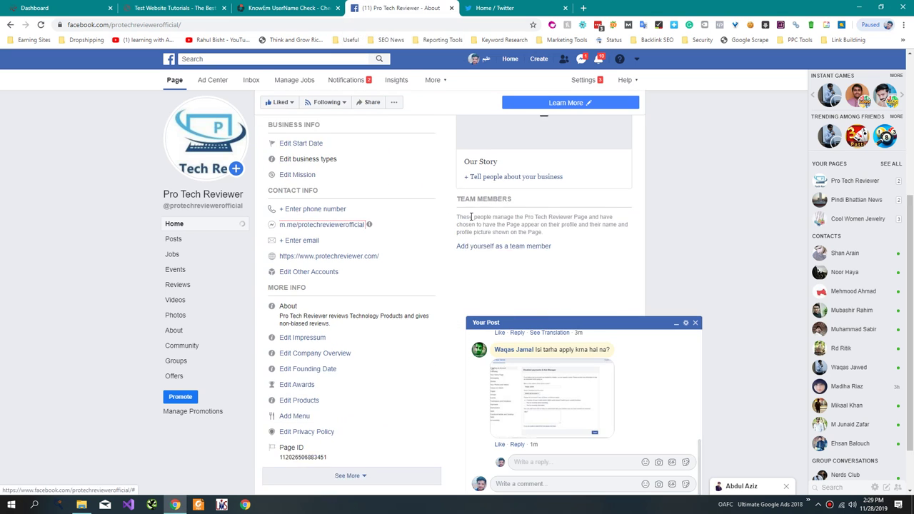
pyautogui.click(616, 330)
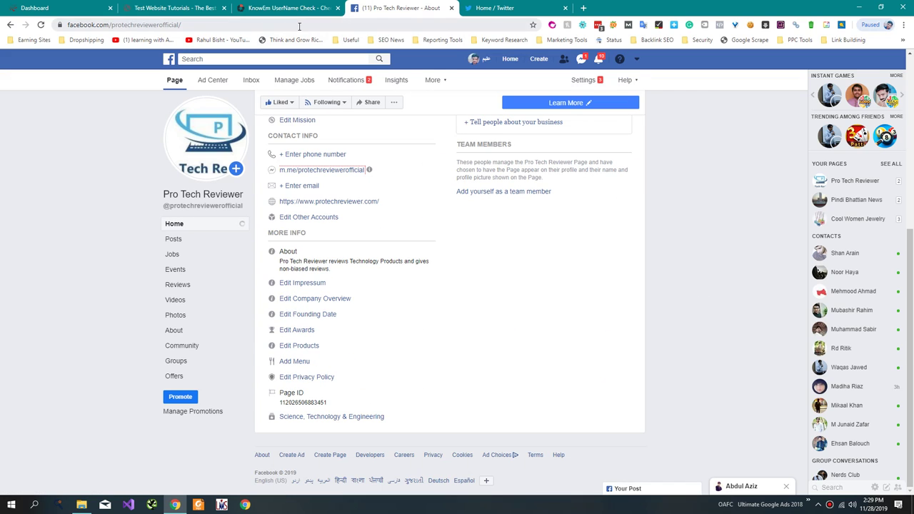
pyautogui.hotkey('ctrl', 't')
# On Pinterest, check the profile's protechreviewer.com link in its description and save the profile
pyautogui.write('pinte')
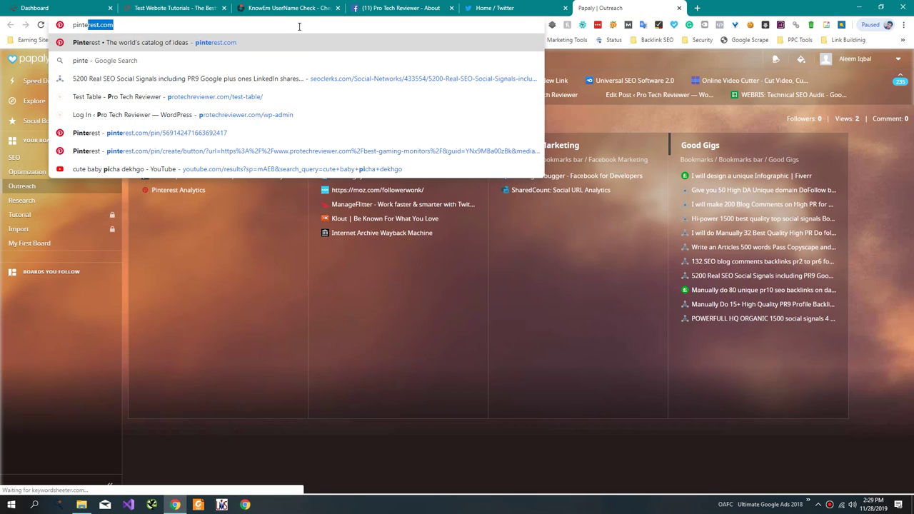
pyautogui.press('Return')
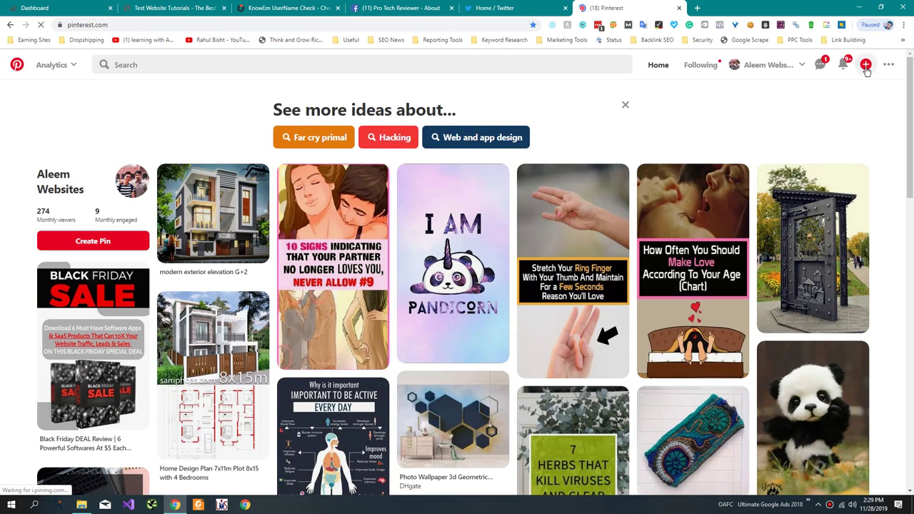
pyautogui.click(841, 65)
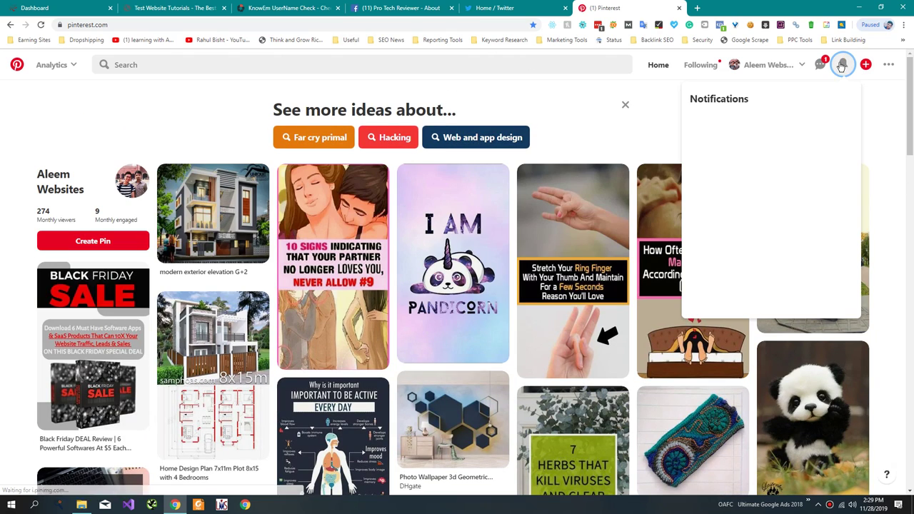
pyautogui.click(766, 64)
pyautogui.click(696, 113)
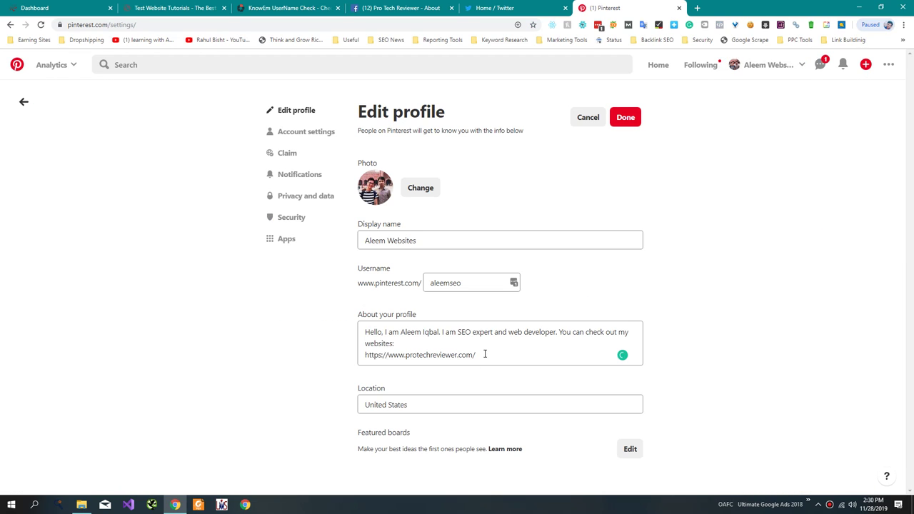
pyautogui.moveTo(485, 354); pyautogui.dragTo(340, 364)
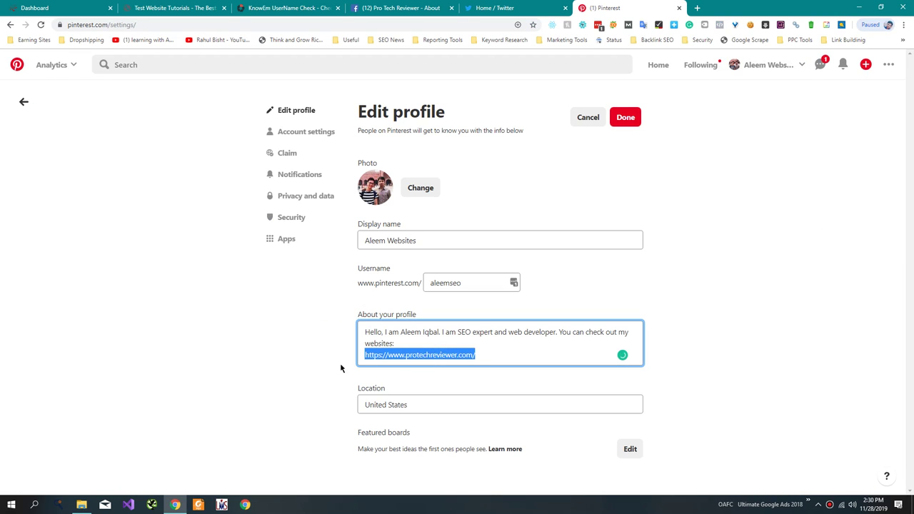
pyautogui.click(445, 344)
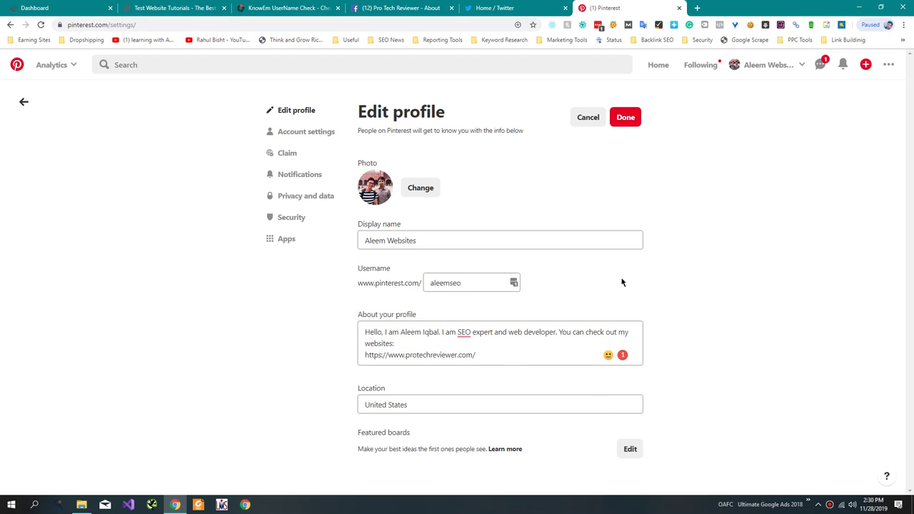
pyautogui.click(634, 120)
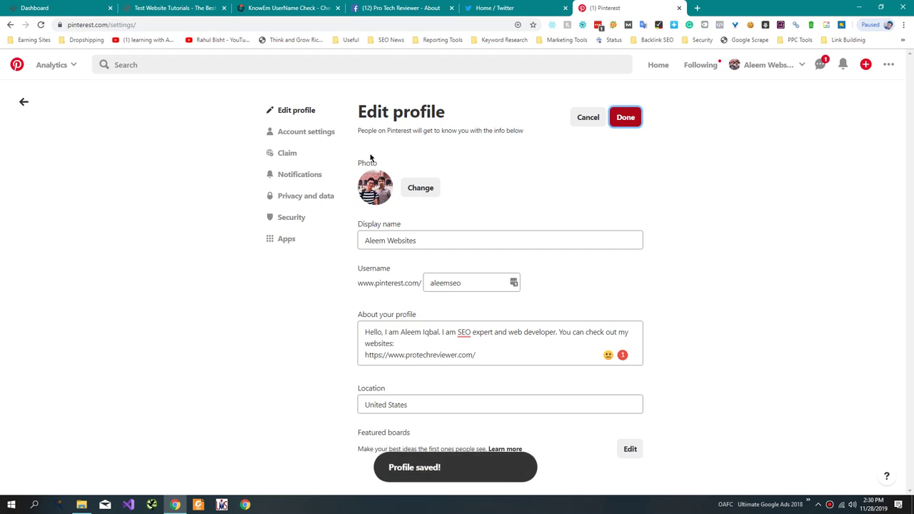
pyautogui.click(291, 139)
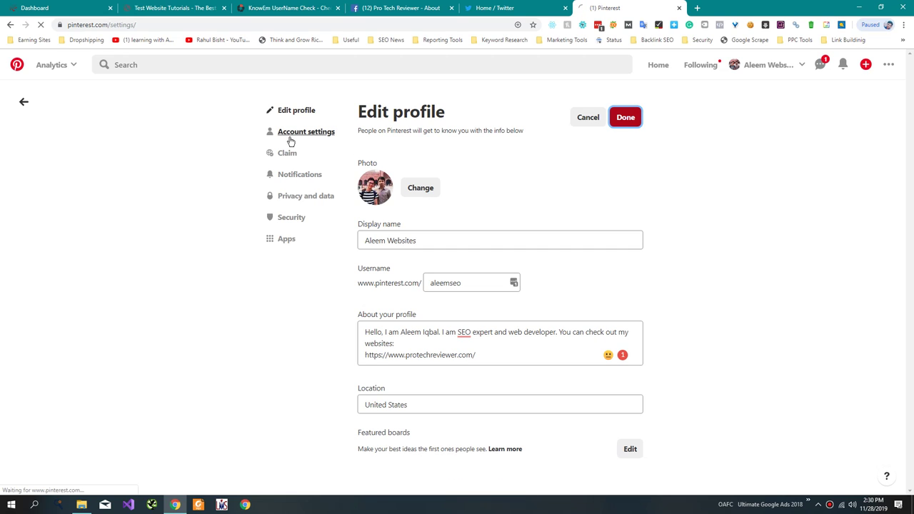
pyautogui.click(289, 154)
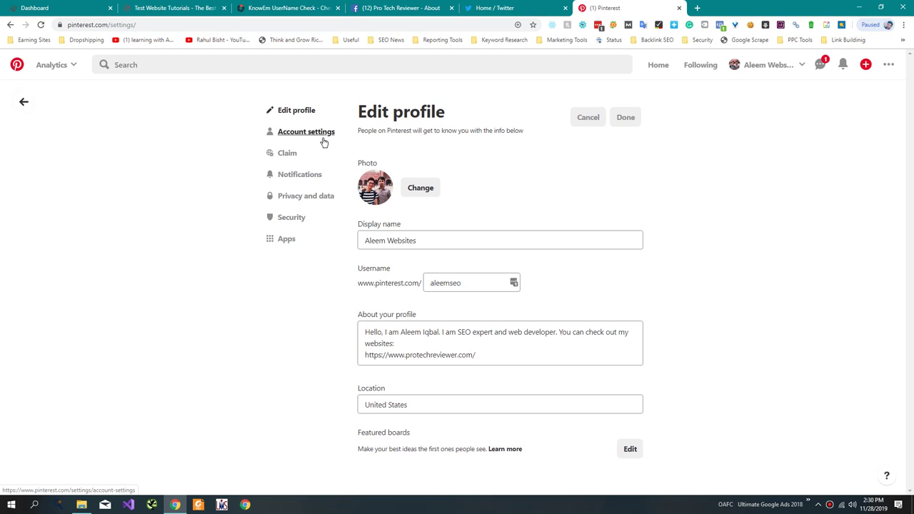
pyautogui.click(304, 134)
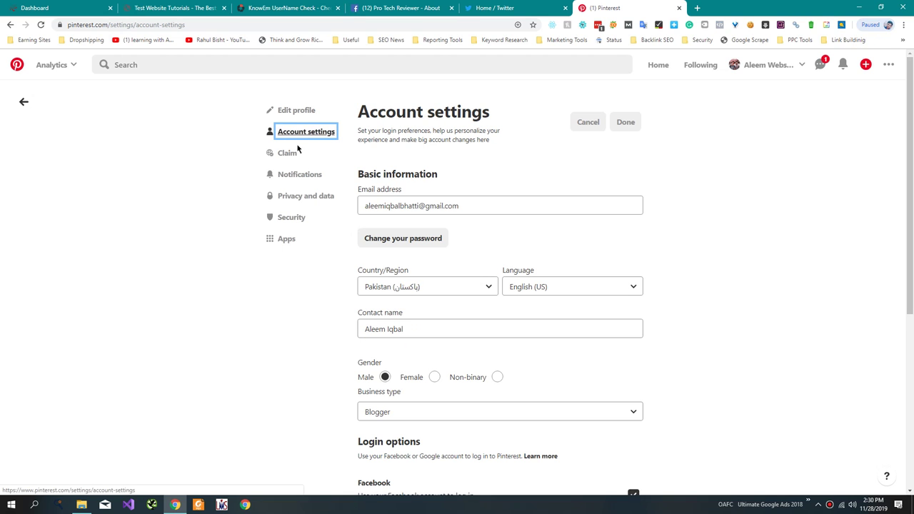
pyautogui.scroll(-3, 283, 207)
pyautogui.scroll(-3, 283, 207)
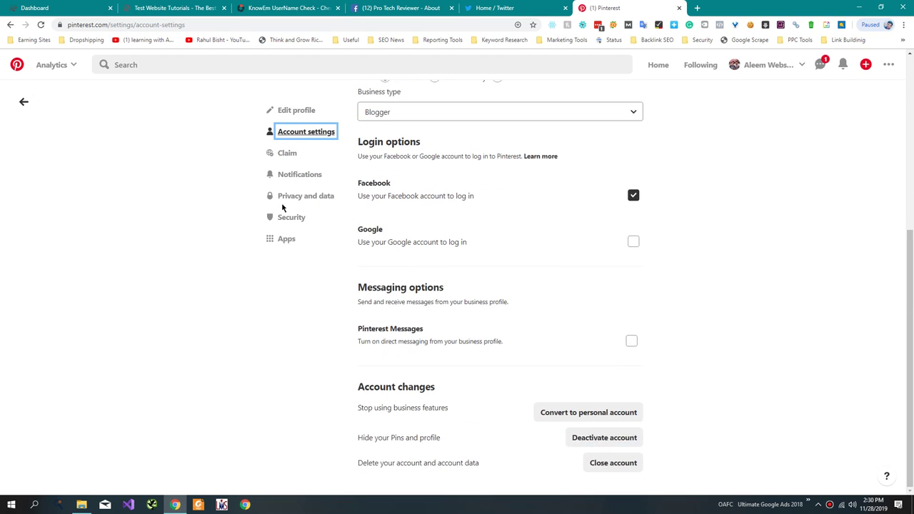
pyautogui.click(289, 155)
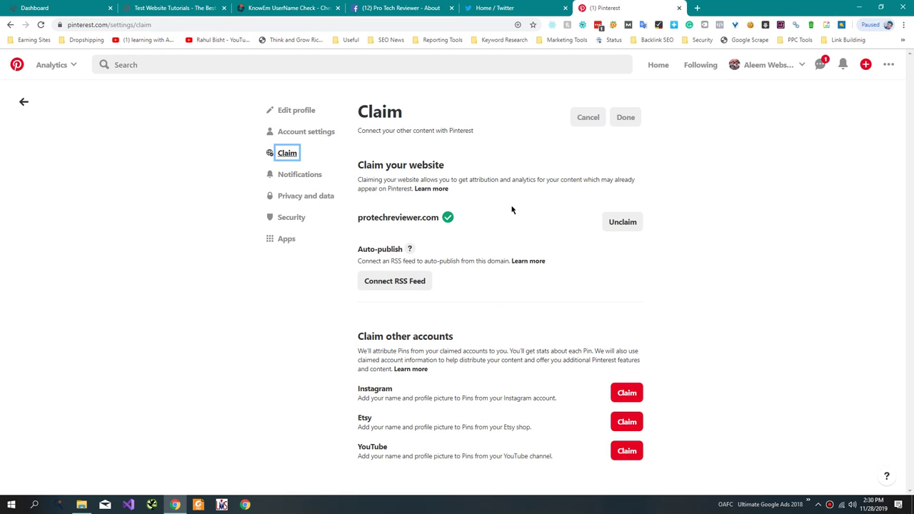
pyautogui.click(504, 8)
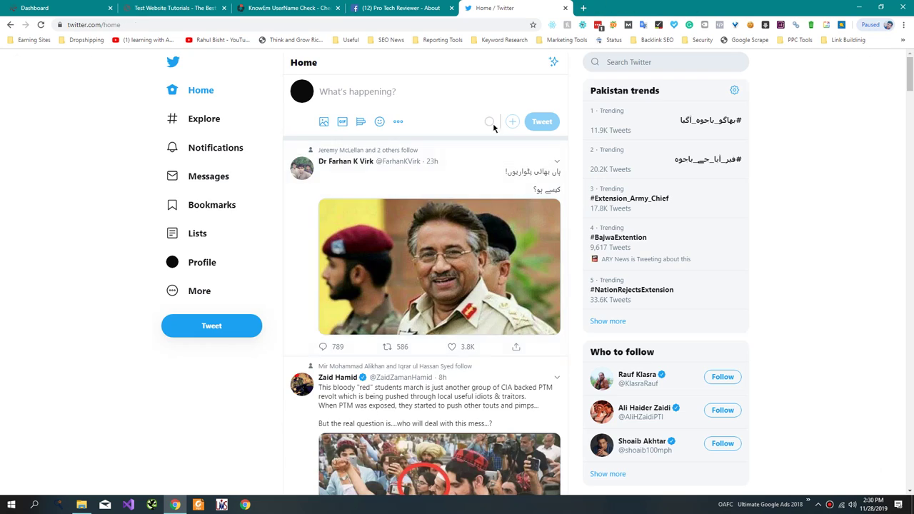
# From the Facebook tab, search 'google' and open the Google webmasters tools page
pyautogui.click(421, 8)
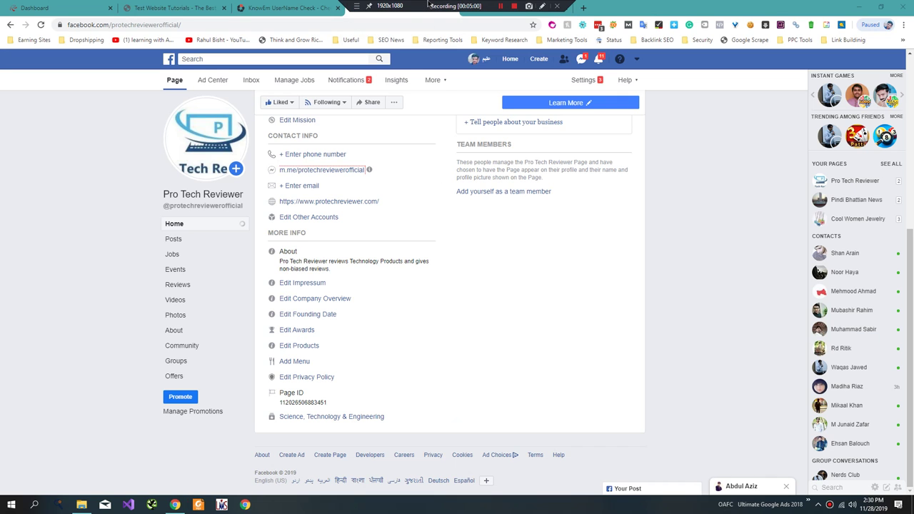
pyautogui.hotkey('ctrl', 't')
pyautogui.write('go')
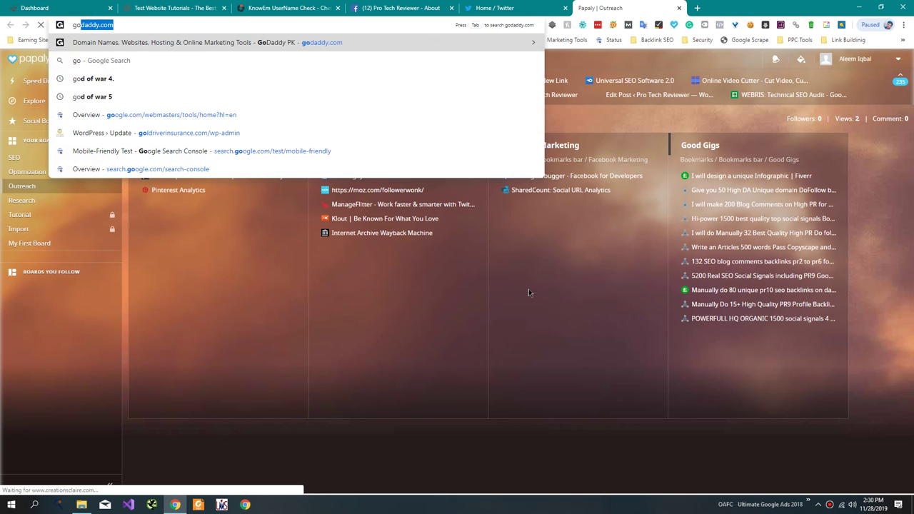
pyautogui.write('ogle')
pyautogui.press('Return')
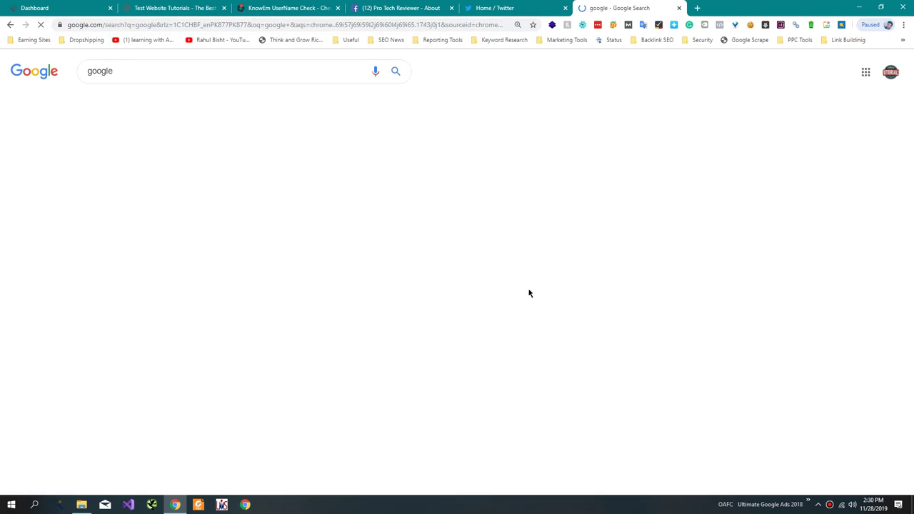
pyautogui.hotkey('ctrl', 'w')
pyautogui.hotkey('ctrl', 't')
pyautogui.write('google')
pyautogui.press('Return')
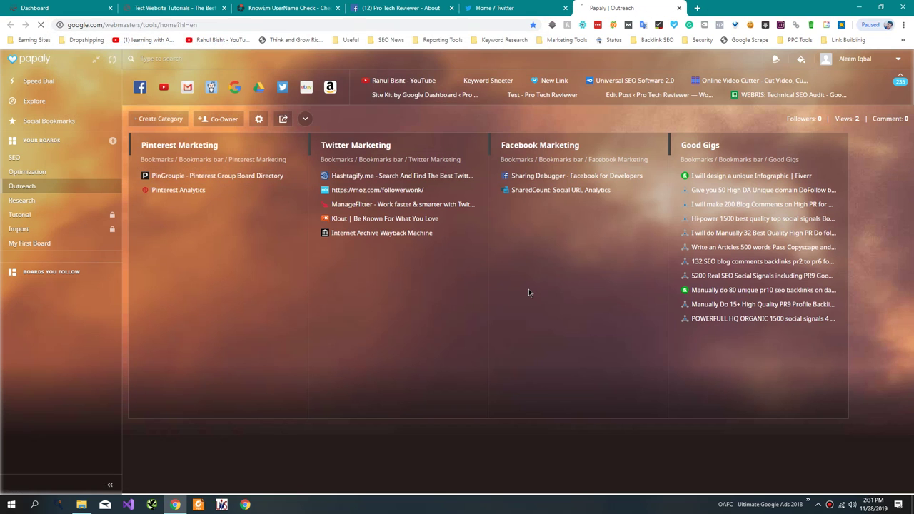
# Search 'bing webmasters', close the Overview and search tabs, and return to KnowEm's results
pyautogui.hotkey('ctrl', 't')
pyautogui.write('bing ')
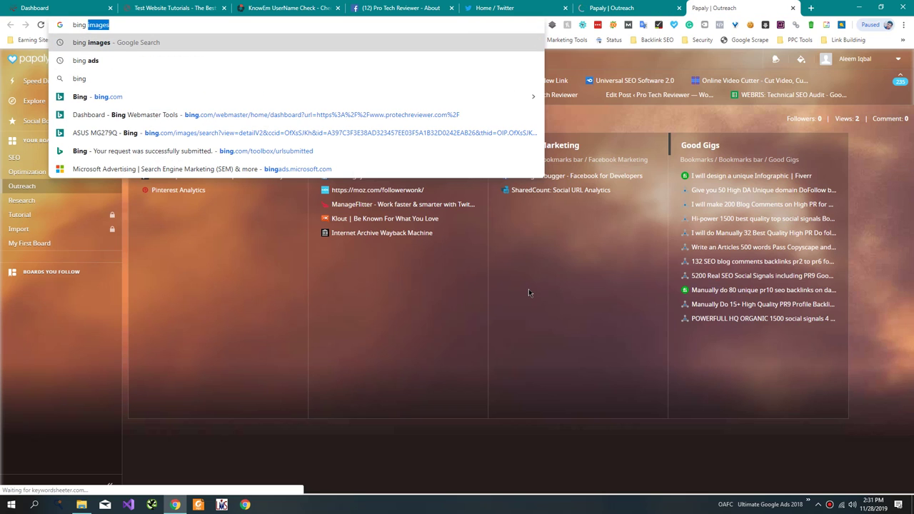
pyautogui.write('webmas')
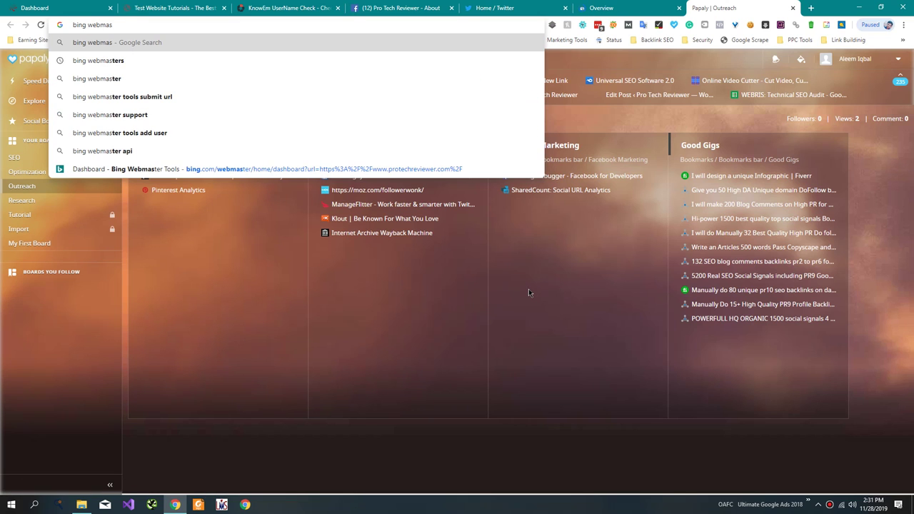
pyautogui.press('Return')
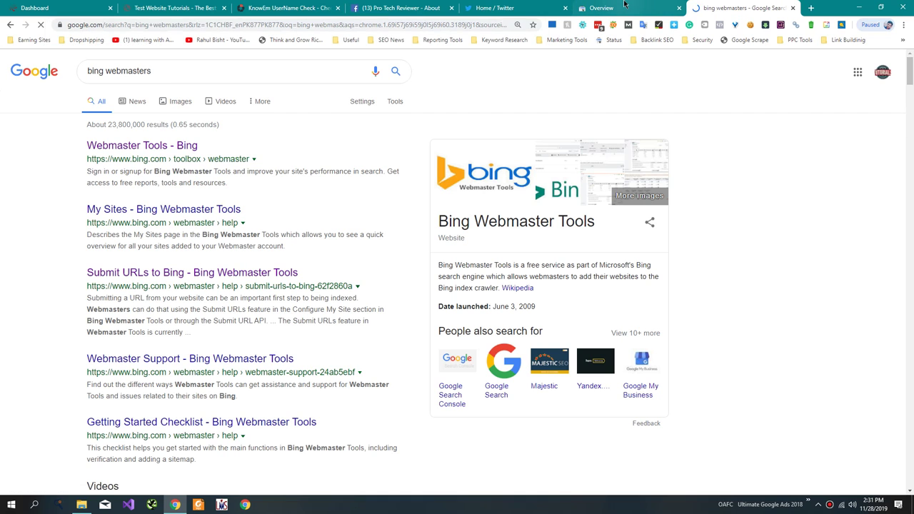
pyautogui.click(678, 8)
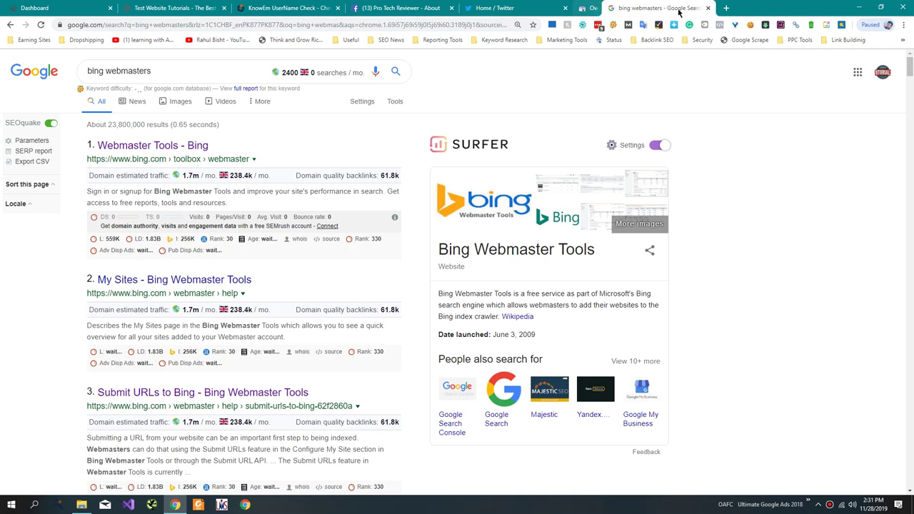
pyautogui.click(678, 8)
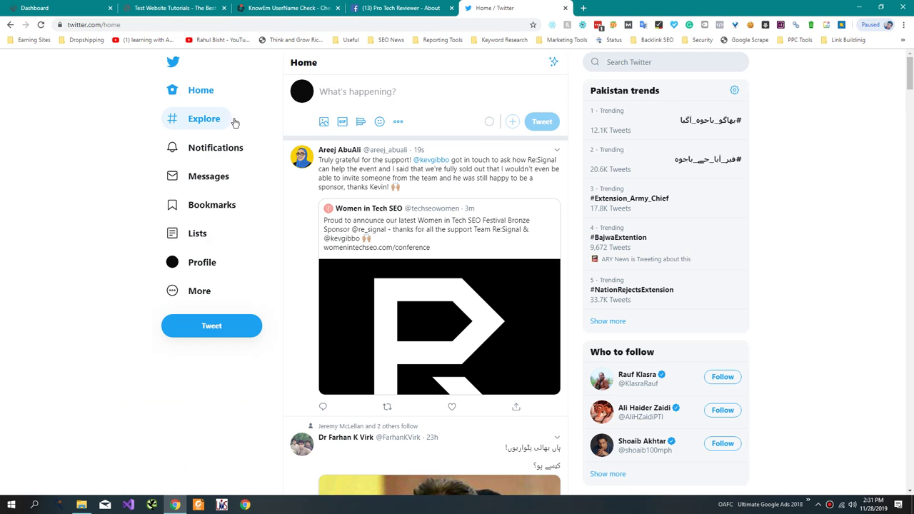
pyautogui.click(286, 7)
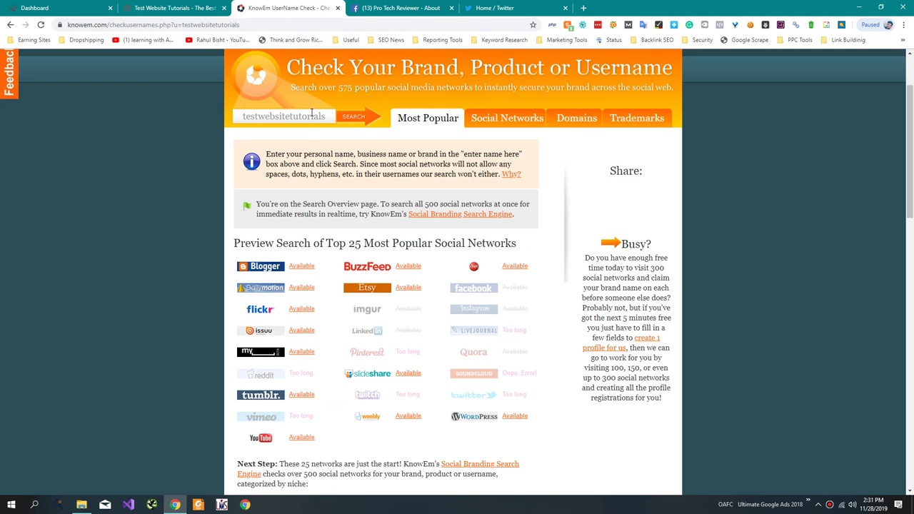
# Scroll KnowEm's results to Flickr, then load flickr.com in a new tab
pyautogui.scroll(-1, 300, 214)
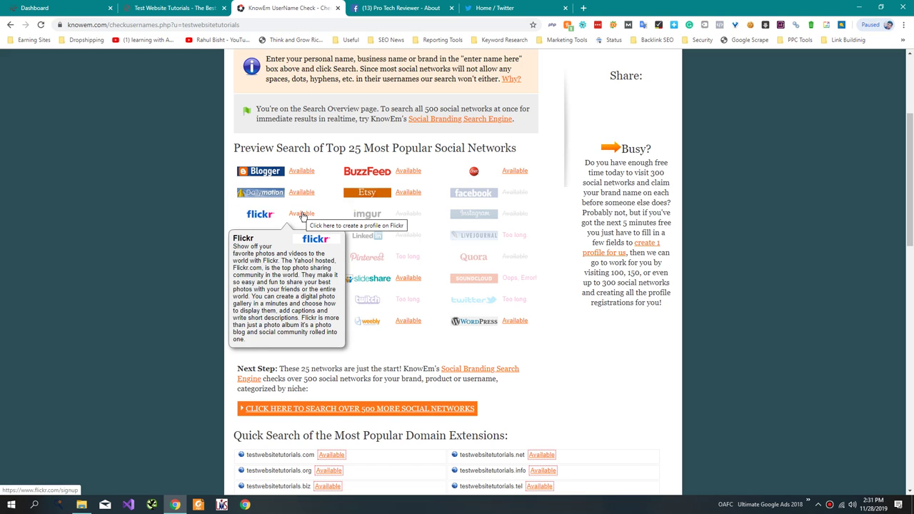
pyautogui.hotkey('ctrl', 't')
pyautogui.write('flic')
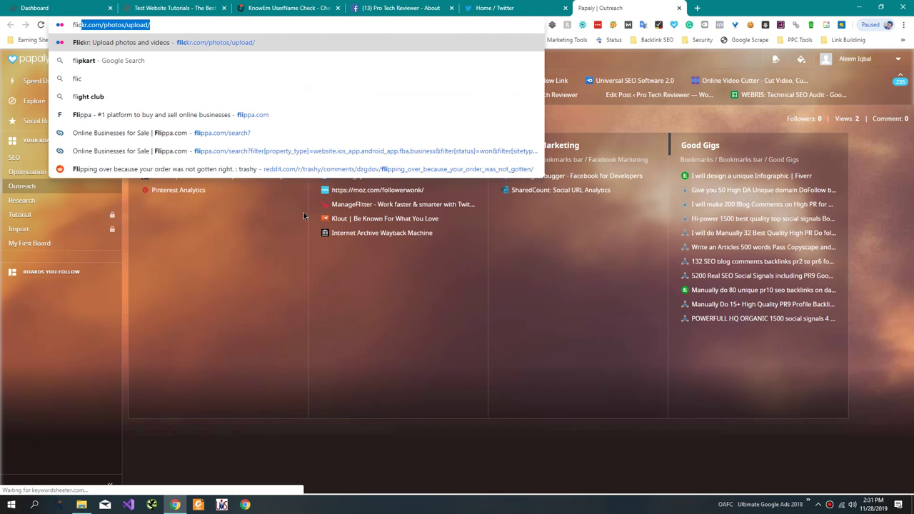
pyautogui.write('kr.com')
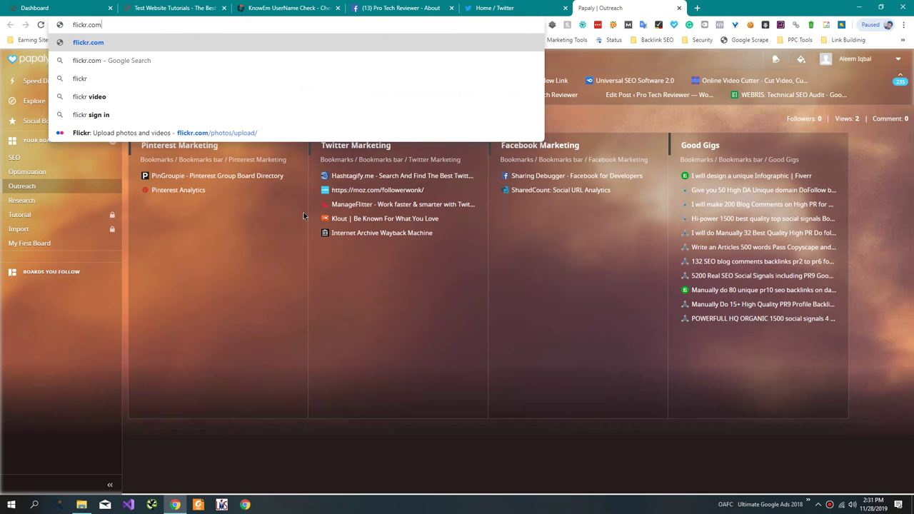
pyautogui.press('Return')
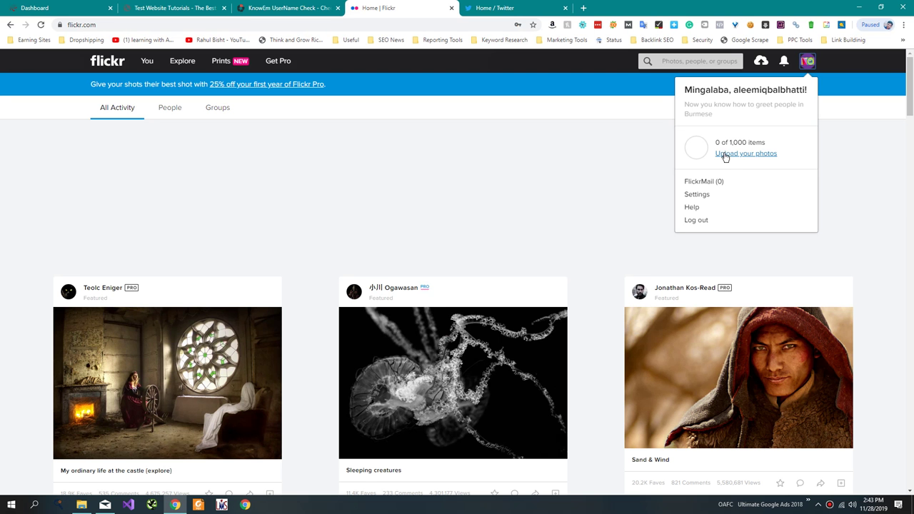
# Stage Best Gaming Monitors.jpg from the Downloads folder in Flickr's photo uploader
pyautogui.click(725, 154)
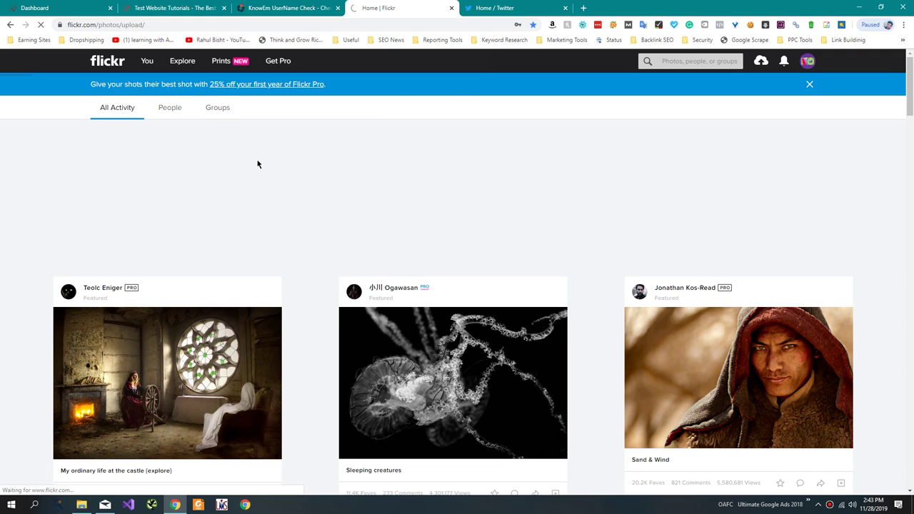
pyautogui.scroll(-3, 257, 164)
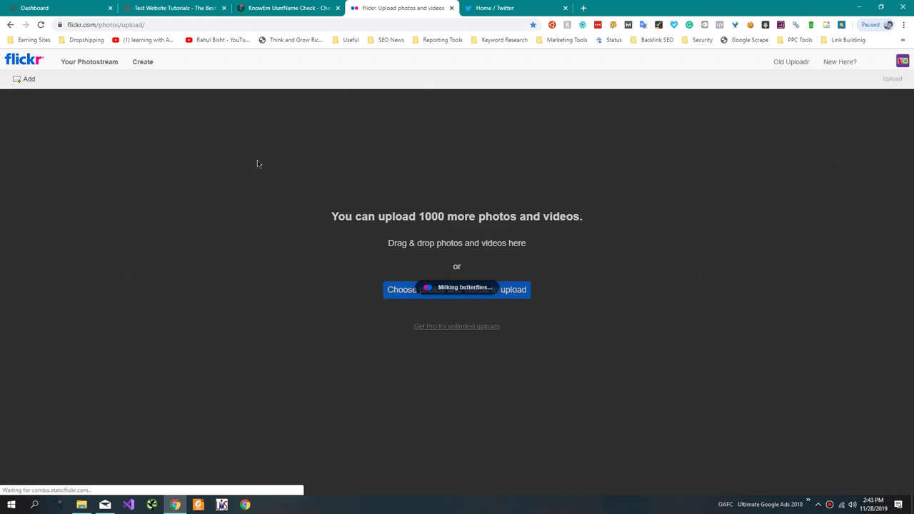
pyautogui.click(437, 282)
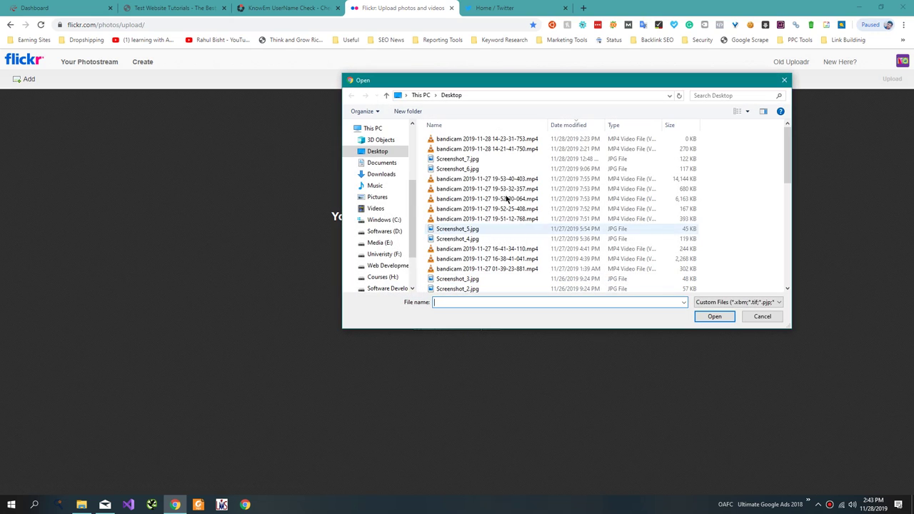
pyautogui.scroll(-4, 489, 187)
pyautogui.scroll(-1, 489, 187)
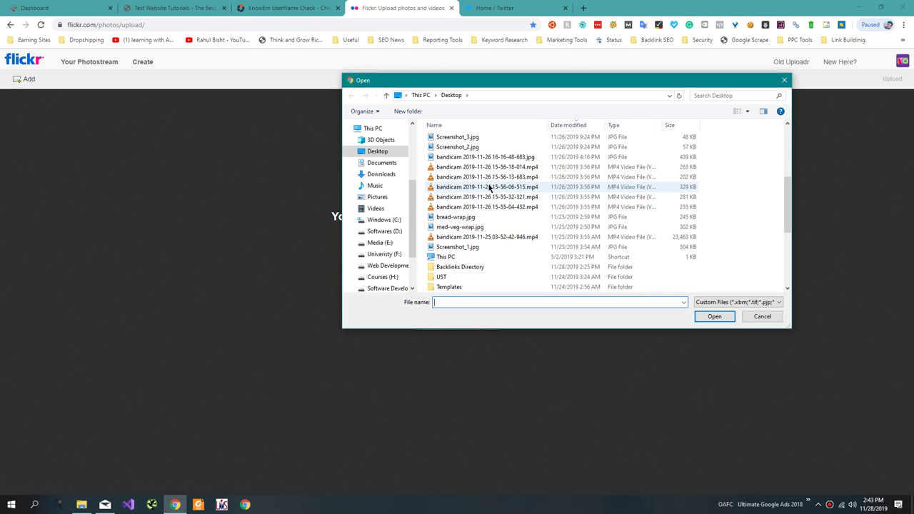
pyautogui.click(380, 174)
pyautogui.doubleClick(478, 142)
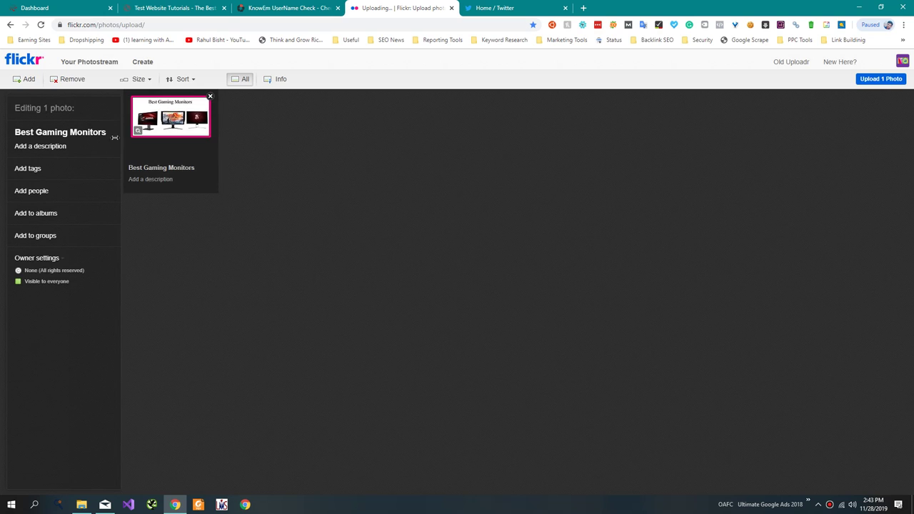
# Give the photo a 'To read more:' description with the pasted protechreviewer.com article link
pyautogui.click(50, 146)
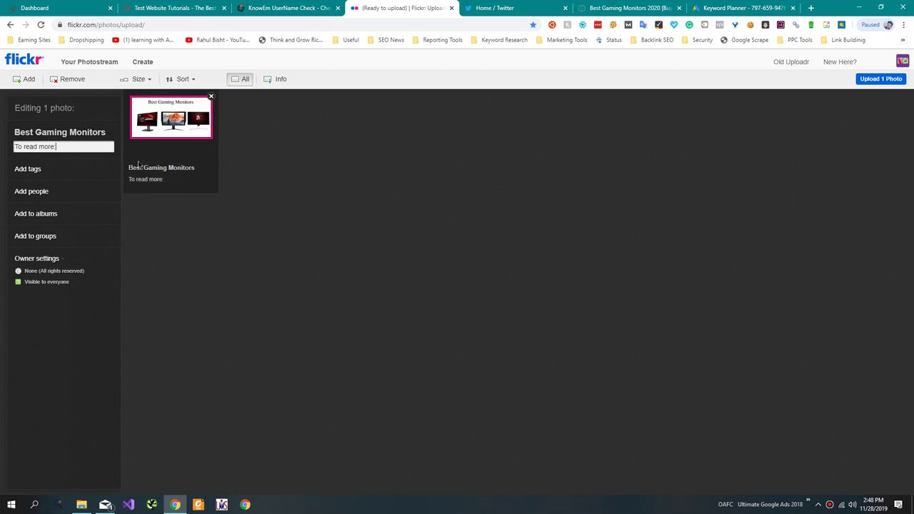
pyautogui.write('https://www.protechreviewer.com/best-gaming-monitors/')
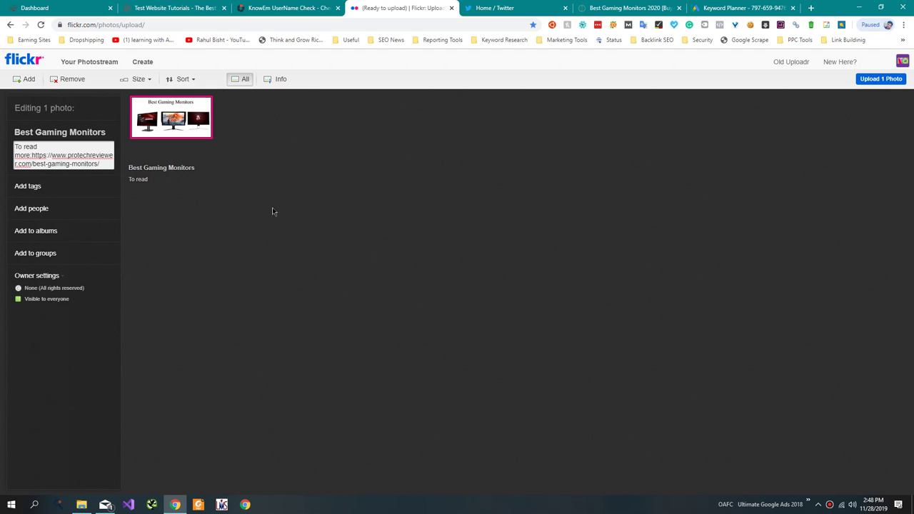
pyautogui.click(59, 188)
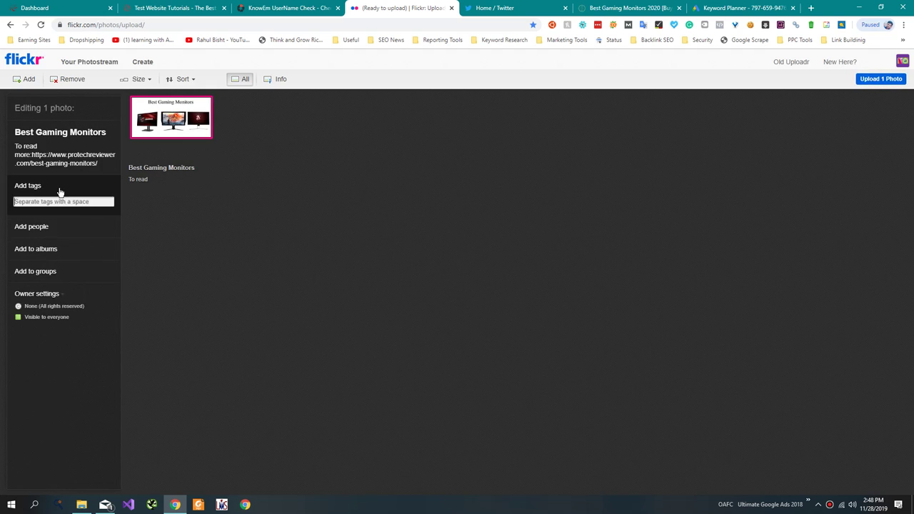
# Skip tags and album creation, then upload the photo and confirm publishing it publicly
pyautogui.click(78, 226)
pyautogui.click(85, 257)
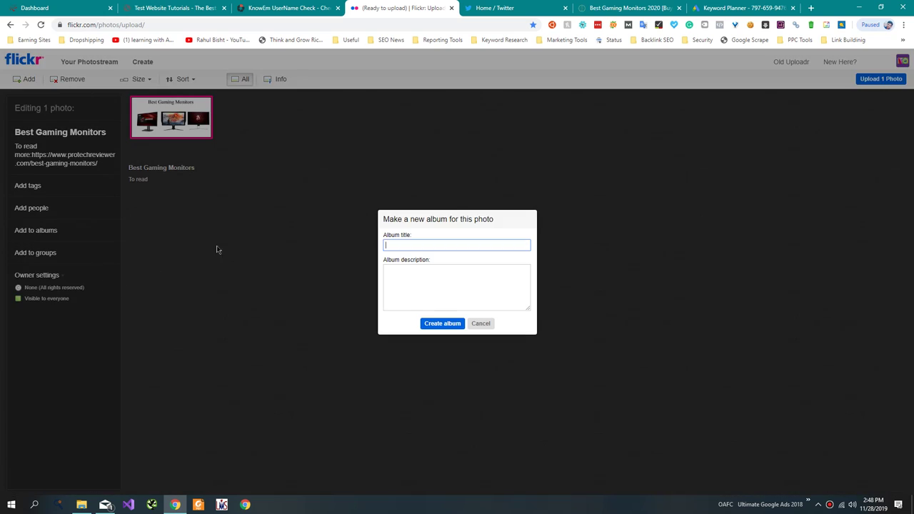
pyautogui.click(481, 325)
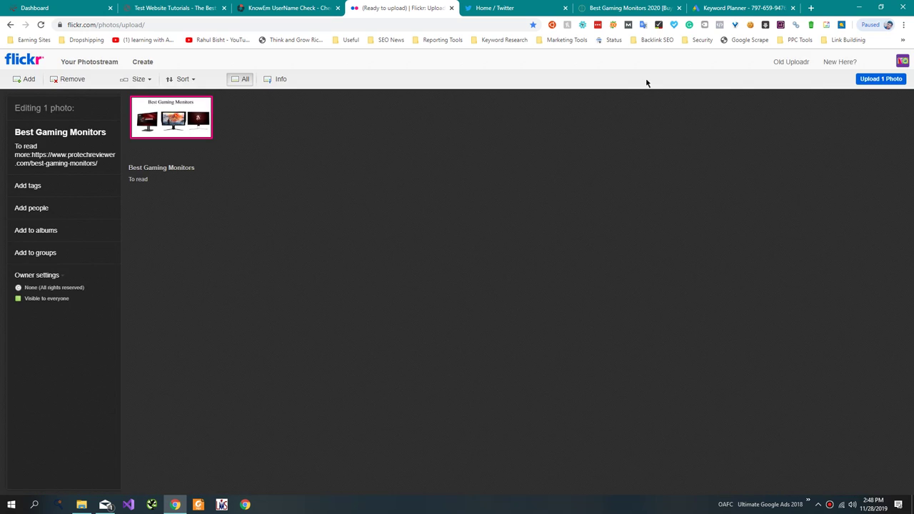
pyautogui.click(901, 81)
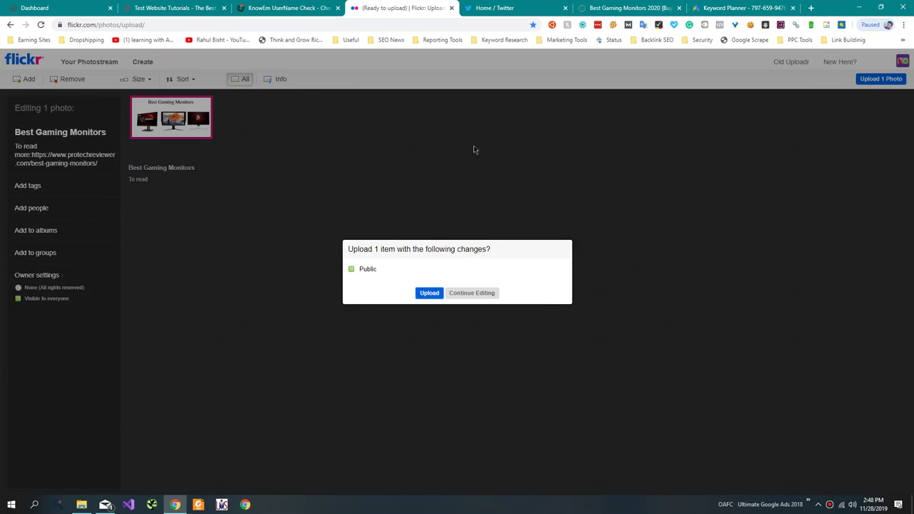
pyautogui.click(428, 293)
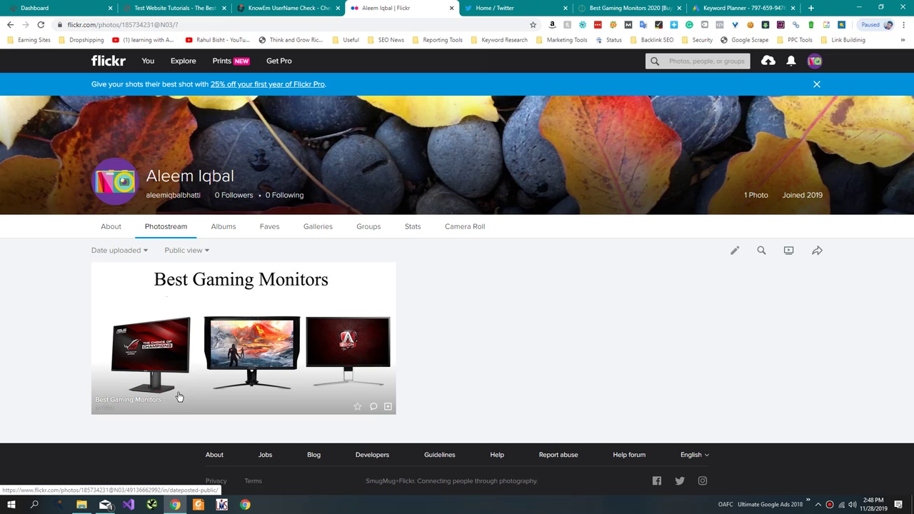
pyautogui.click(813, 61)
pyautogui.click(710, 195)
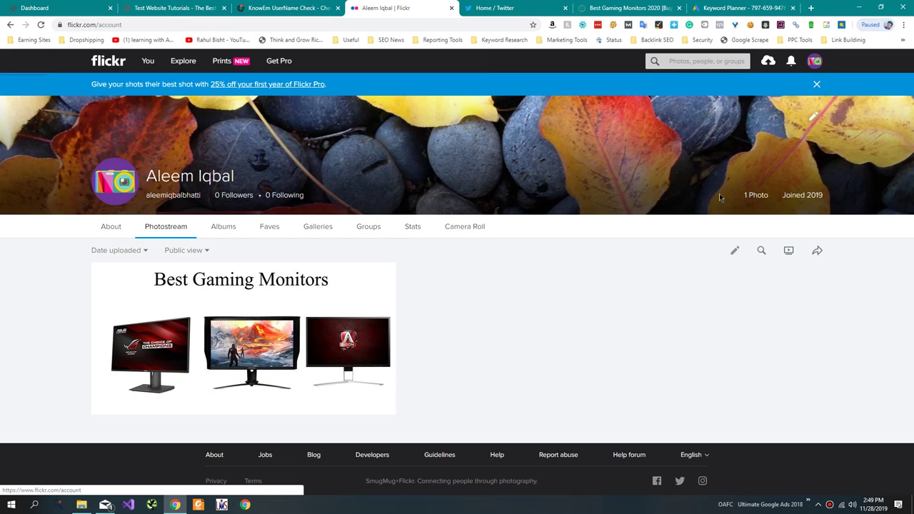
pyautogui.scroll(-2, 676, 145)
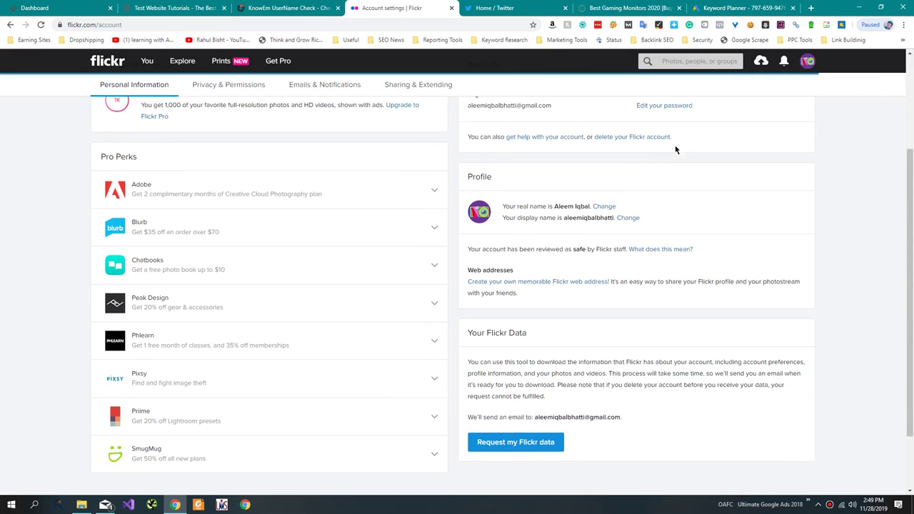
pyautogui.scroll(2, 675, 146)
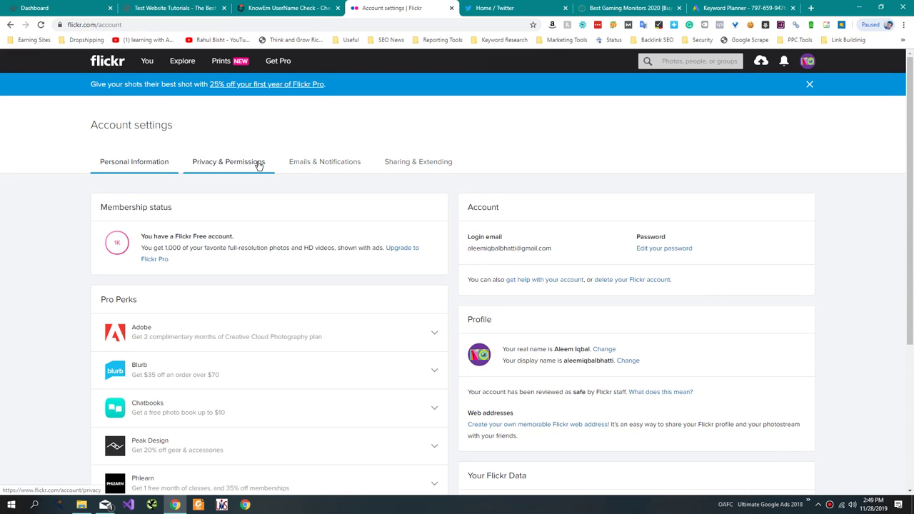
pyautogui.scroll(-3, 253, 177)
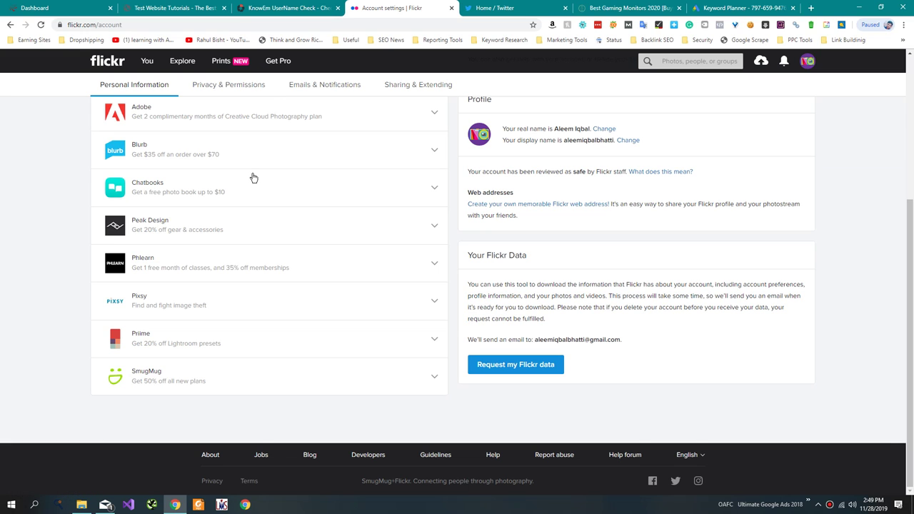
pyautogui.scroll(3, 254, 177)
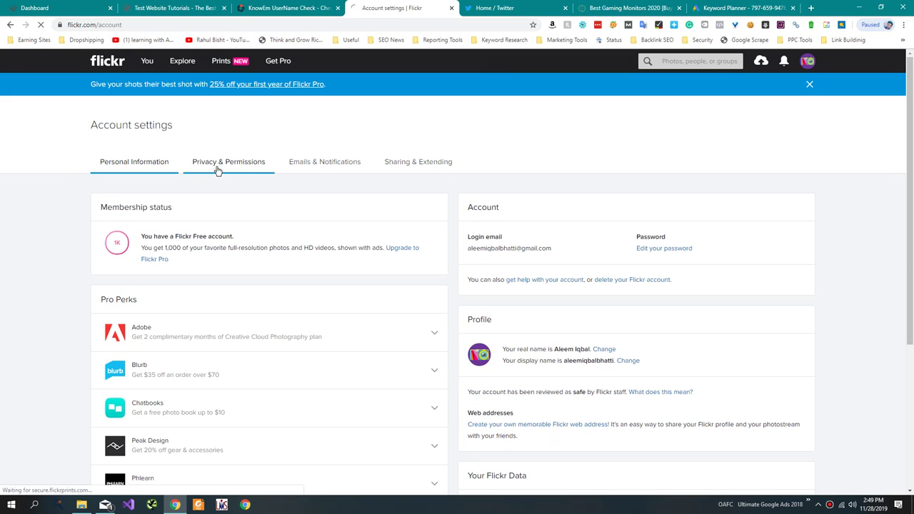
pyautogui.click(217, 169)
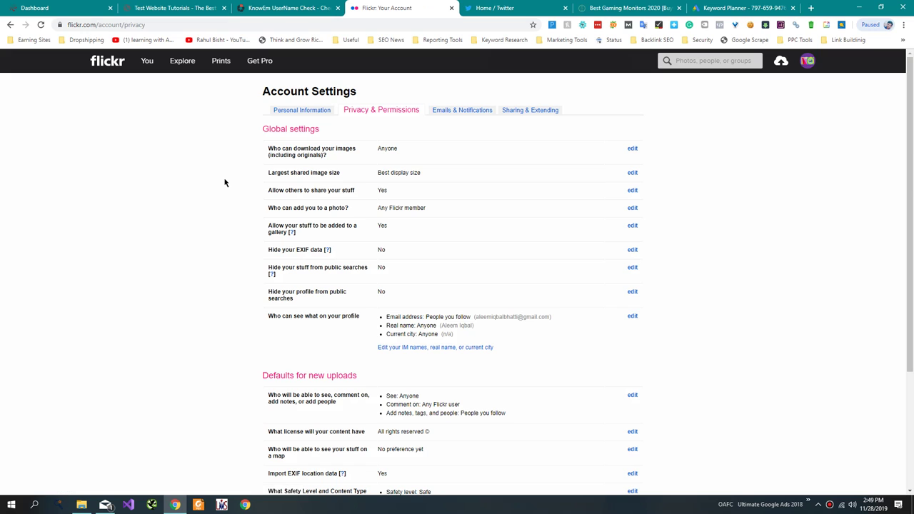
pyautogui.scroll(-5, 224, 180)
pyautogui.scroll(5, 236, 182)
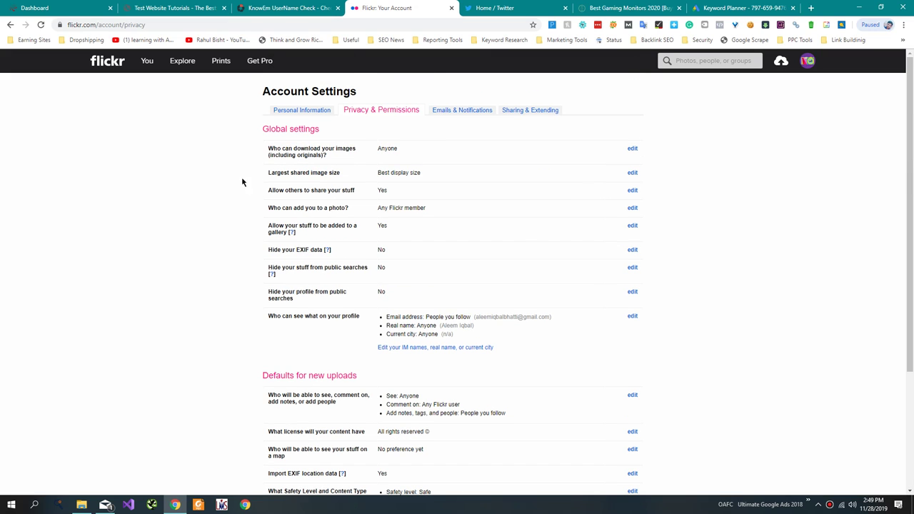
pyautogui.click(449, 110)
pyautogui.click(10, 25)
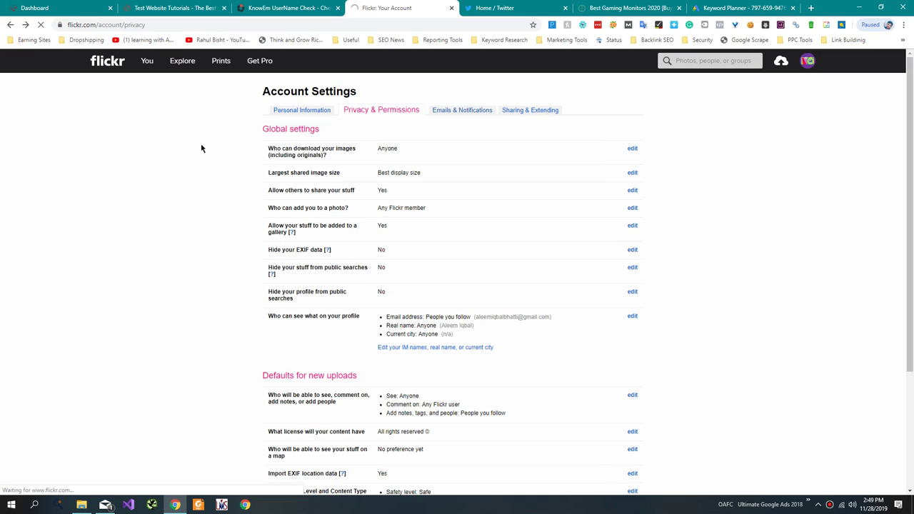
# Return to the published photo, verify its protechreviewer.com link, and close the Flickr tab
pyautogui.hotkey('alt', 'Left')
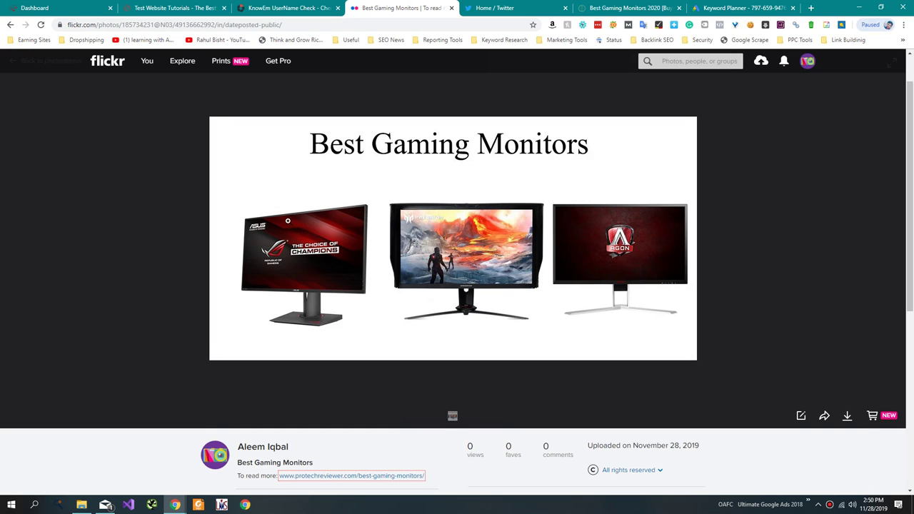
pyautogui.scroll(-2, 288, 221)
pyautogui.scroll(1, 279, 311)
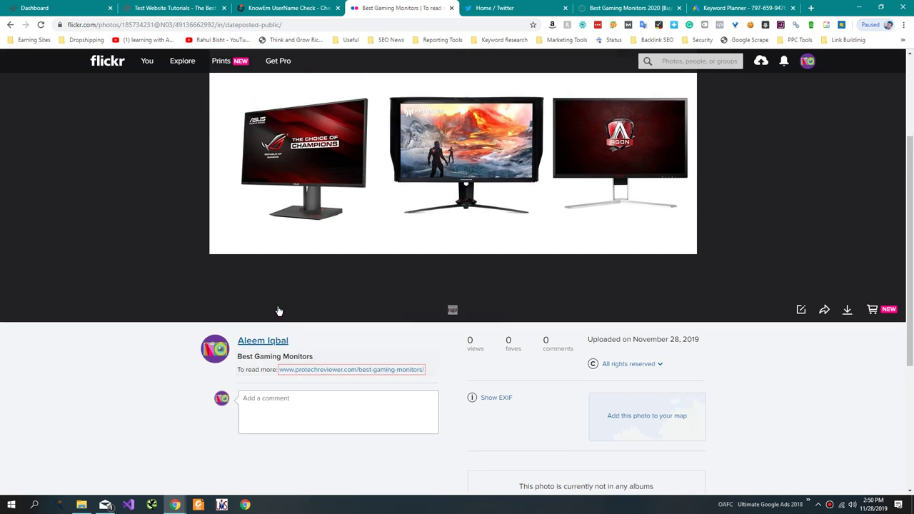
pyautogui.scroll(2, 278, 311)
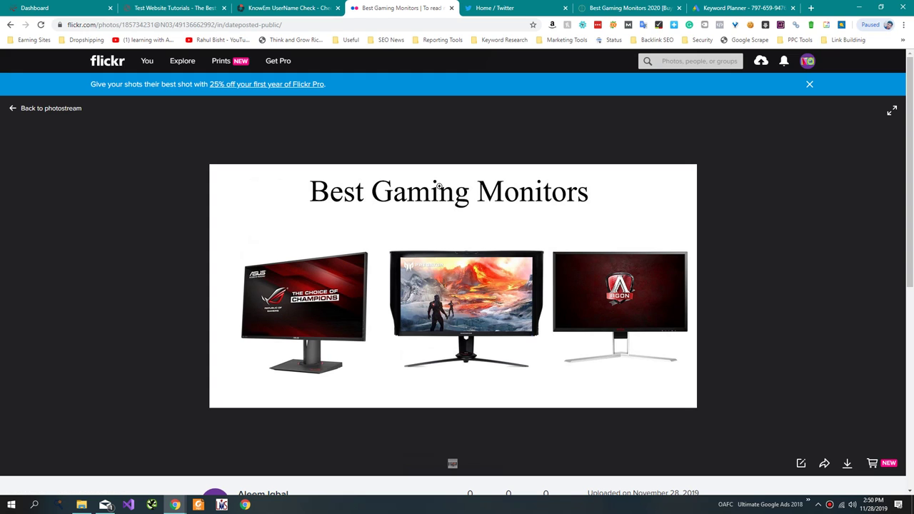
pyautogui.hotkey('ctrl', 'w')
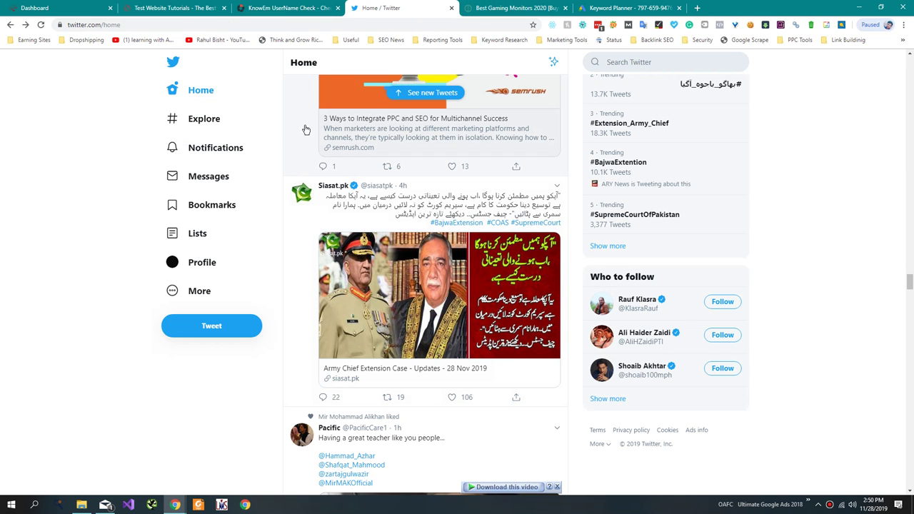
# Open reddit.com in a new tab and go to the Reddit profile page
pyautogui.click(281, 9)
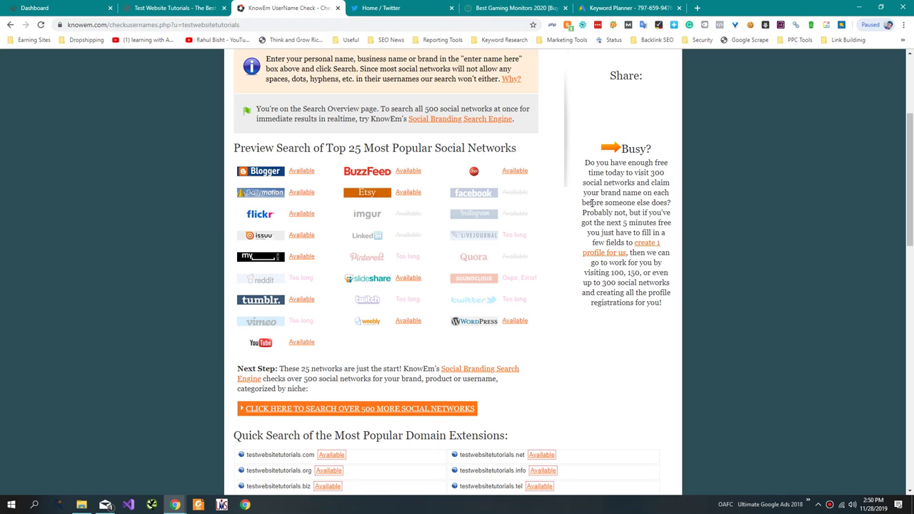
pyautogui.hotkey('ctrl', 't')
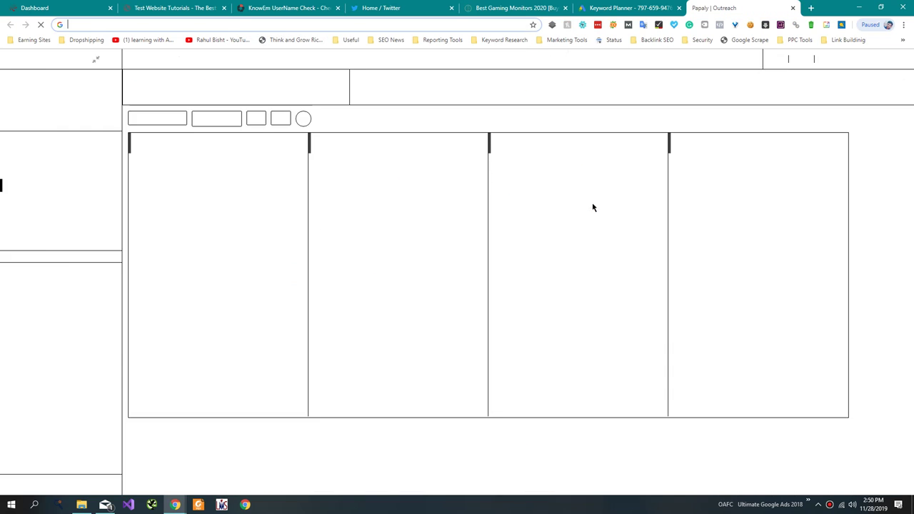
pyautogui.write('reddit.com/')
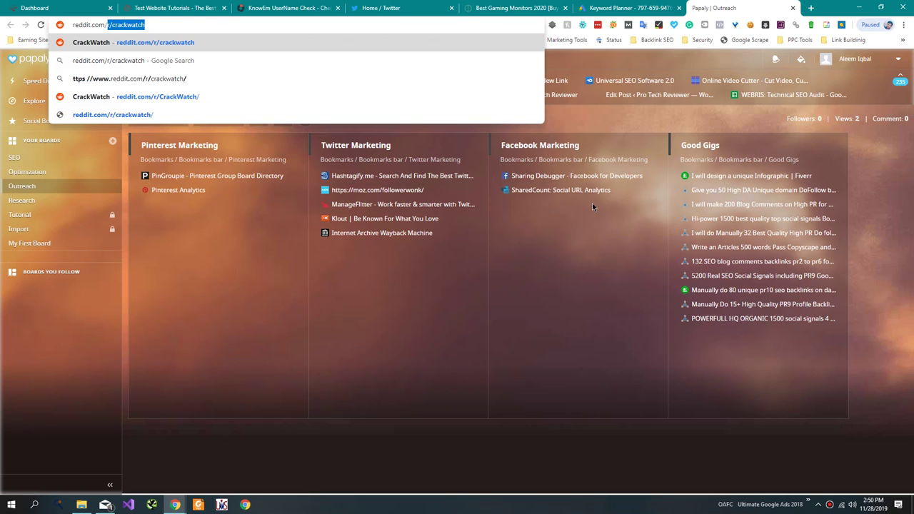
pyautogui.press('Delete')
pyautogui.press('Return')
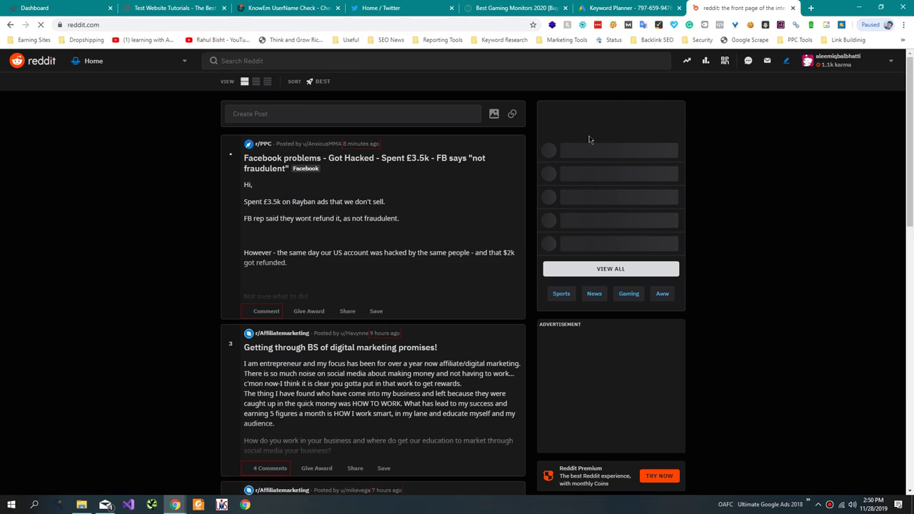
pyautogui.click(810, 61)
pyautogui.click(824, 91)
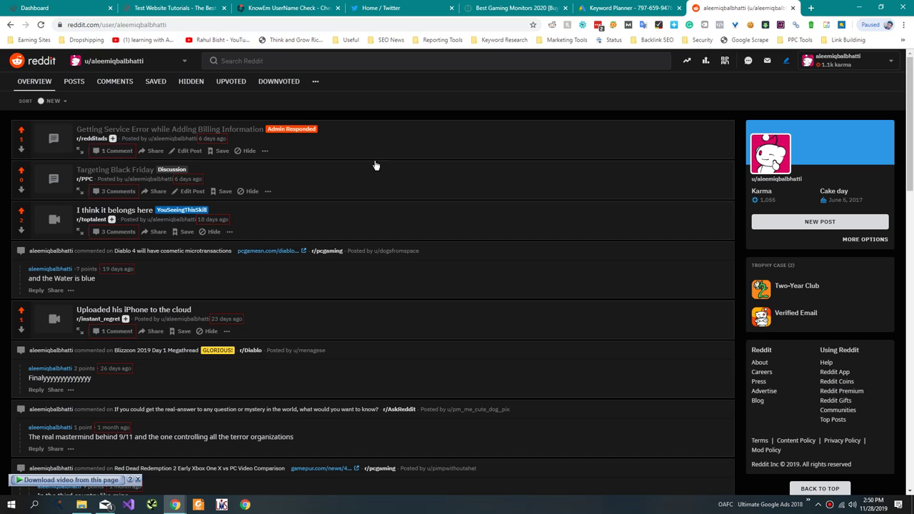
# Post a link titled 'Best Gaming Monitors 2020' with the protechreviewer.com best-gaming-monitors URL
pyautogui.click(775, 223)
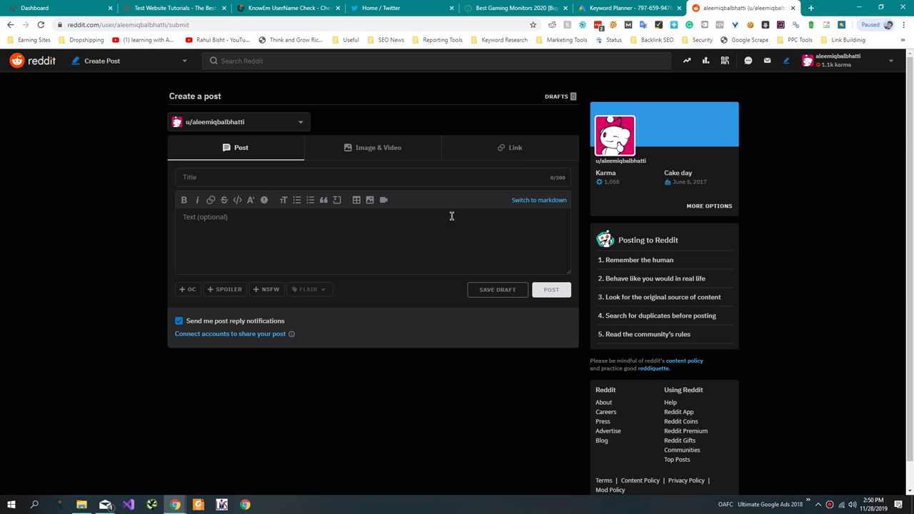
pyautogui.click(330, 222)
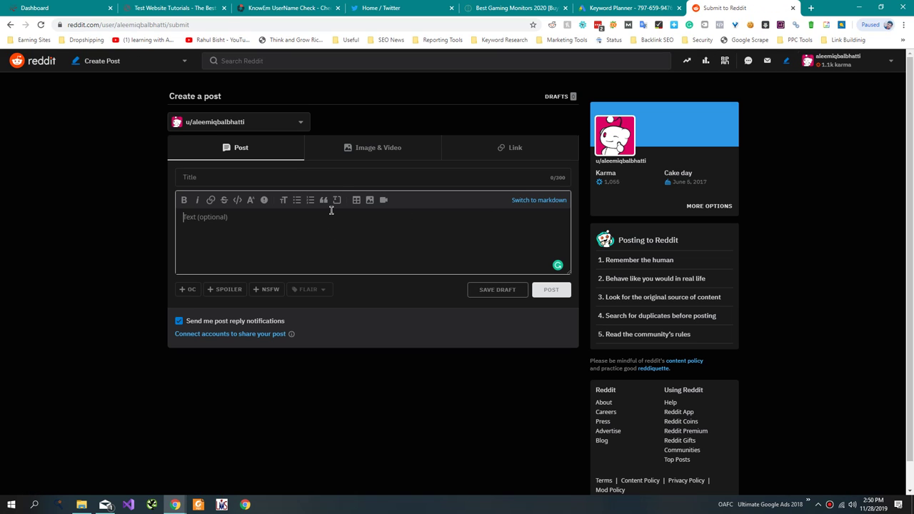
pyautogui.click(481, 147)
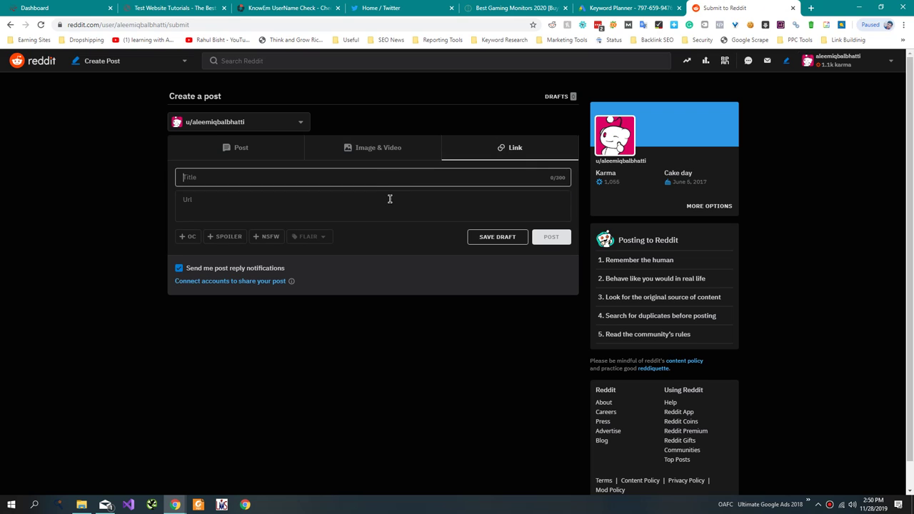
pyautogui.click(390, 199)
pyautogui.write('https://www.protechreviewer.com/best-gaming-monitors/')
pyautogui.click(336, 172)
pyautogui.write('B')
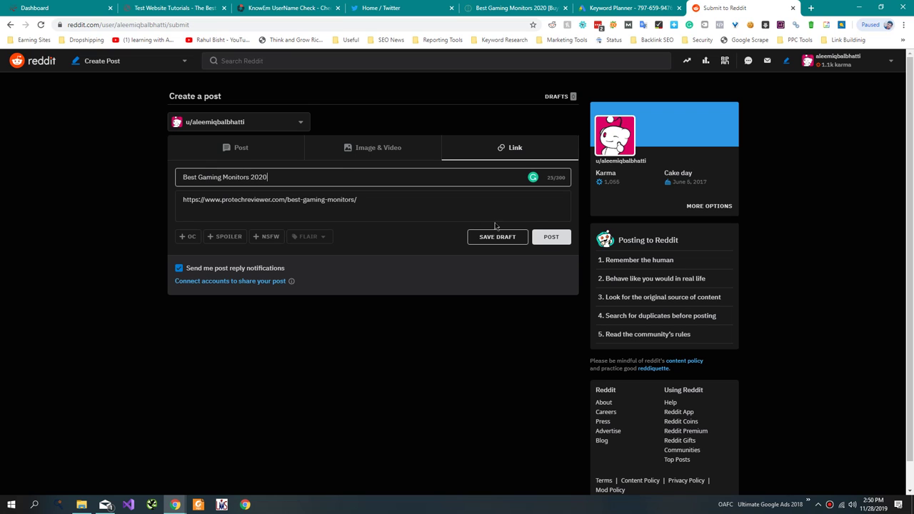
pyautogui.click(551, 236)
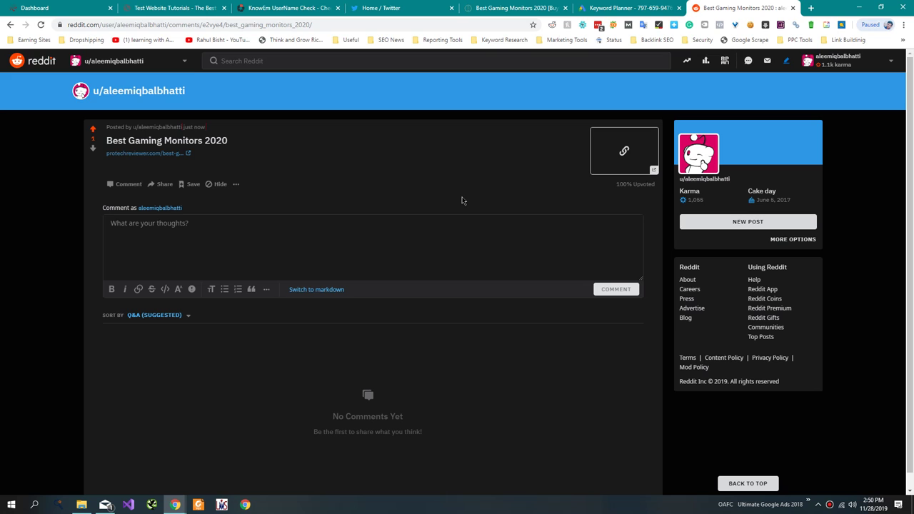
# Find the 'Best Gaming Monitors 2020' post on the profile Overview, then close the Reddit tab
pyautogui.click(714, 180)
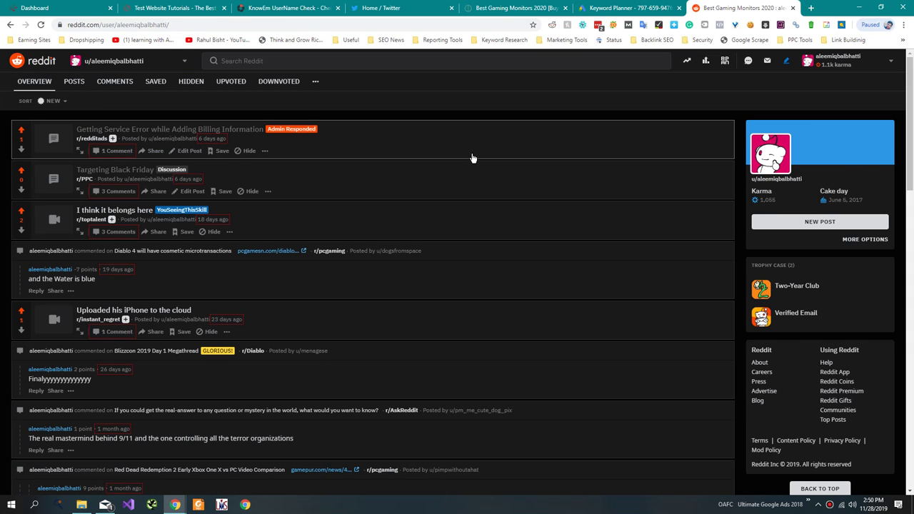
pyautogui.scroll(-5, 433, 192)
pyautogui.scroll(5, 432, 191)
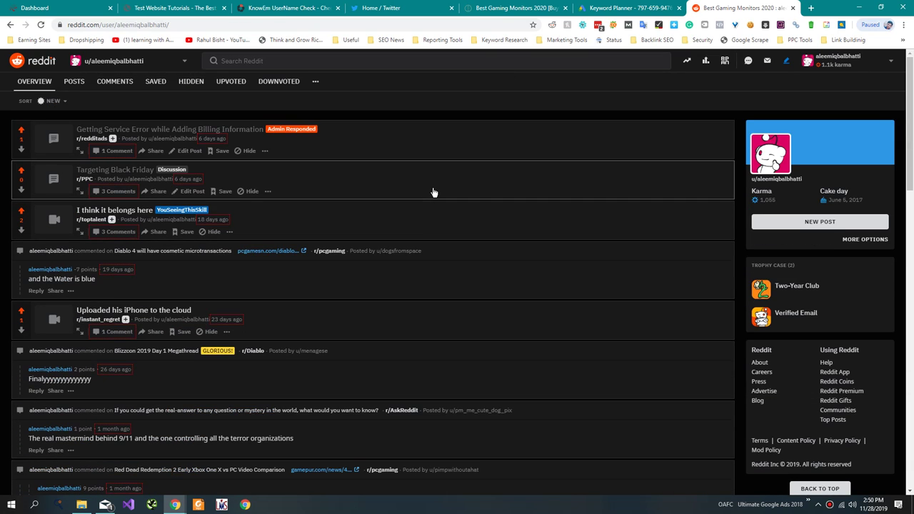
pyautogui.click(660, 181)
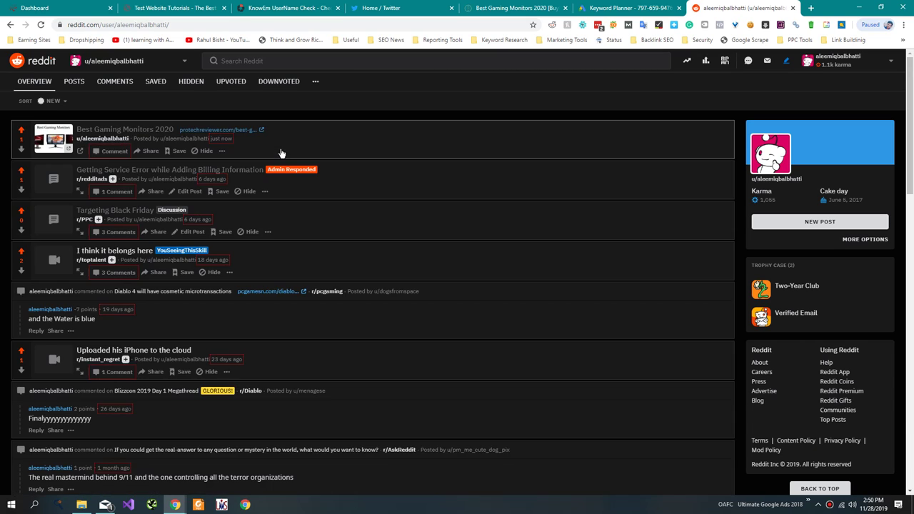
pyautogui.scroll(-6, 339, 179)
pyautogui.scroll(4, 338, 182)
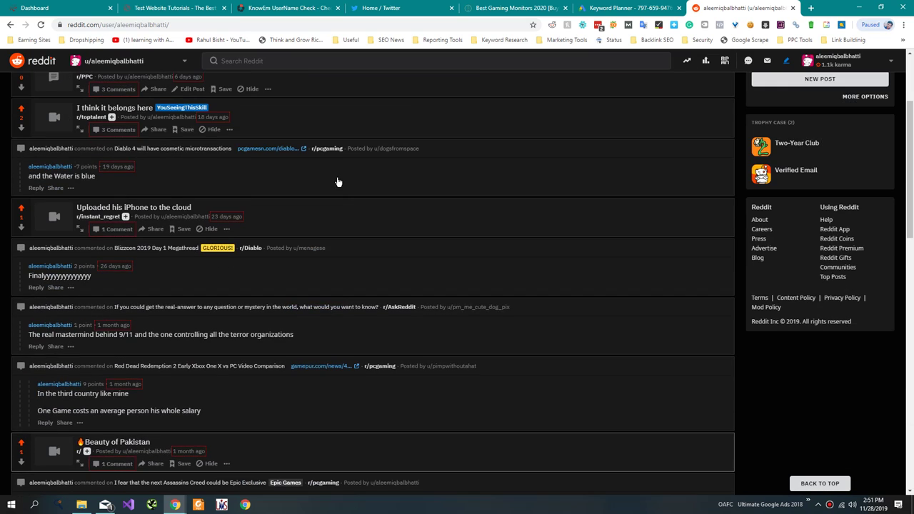
pyautogui.scroll(2, 338, 182)
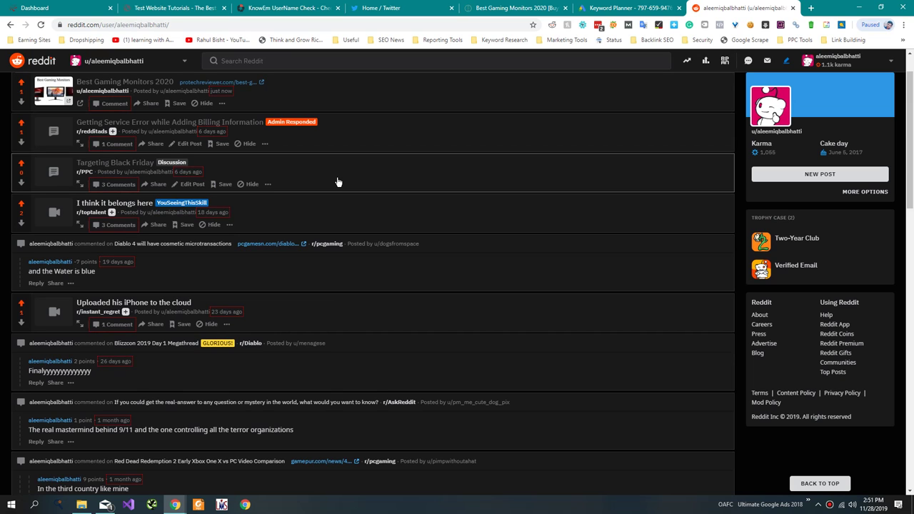
pyautogui.hotkey('ctrl', 'w')
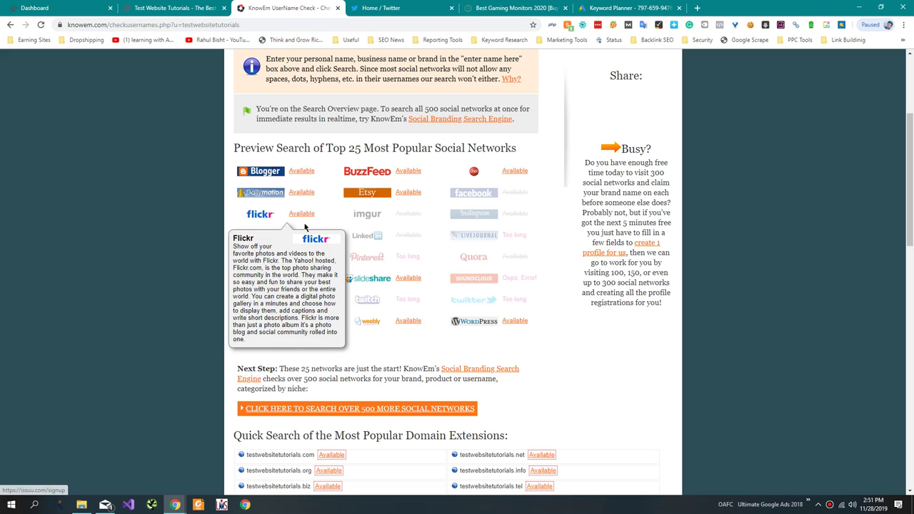
# Load LinkedIn in a new tab and go to your own profile via the Me menu
pyautogui.hotkey('ctrl', 't')
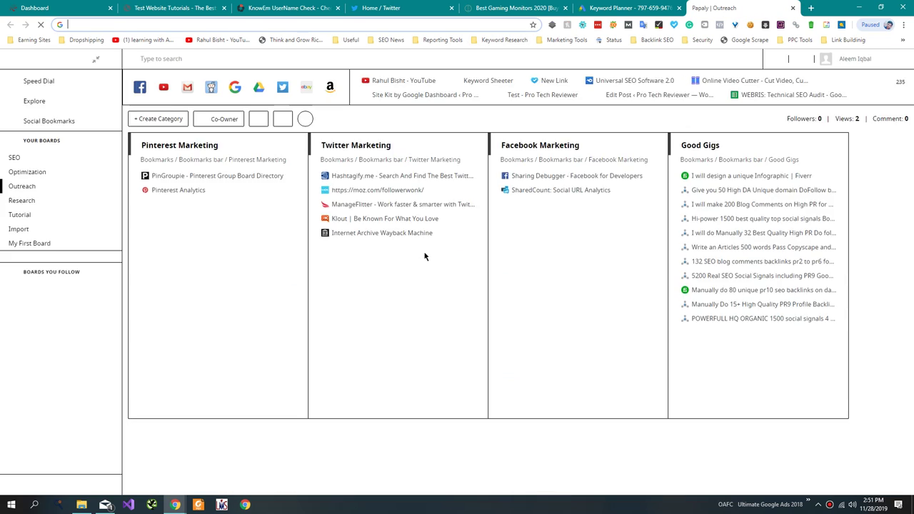
pyautogui.write('linkedin')
pyautogui.press('Return')
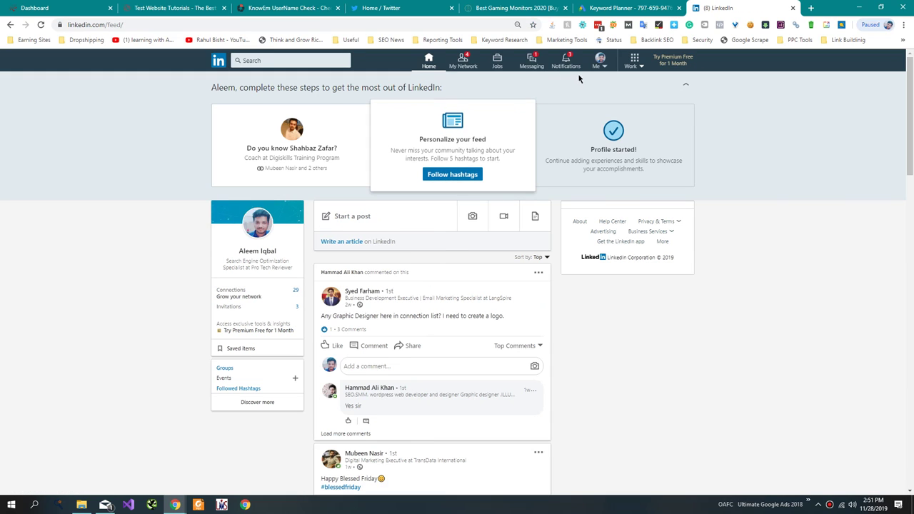
pyautogui.click(600, 60)
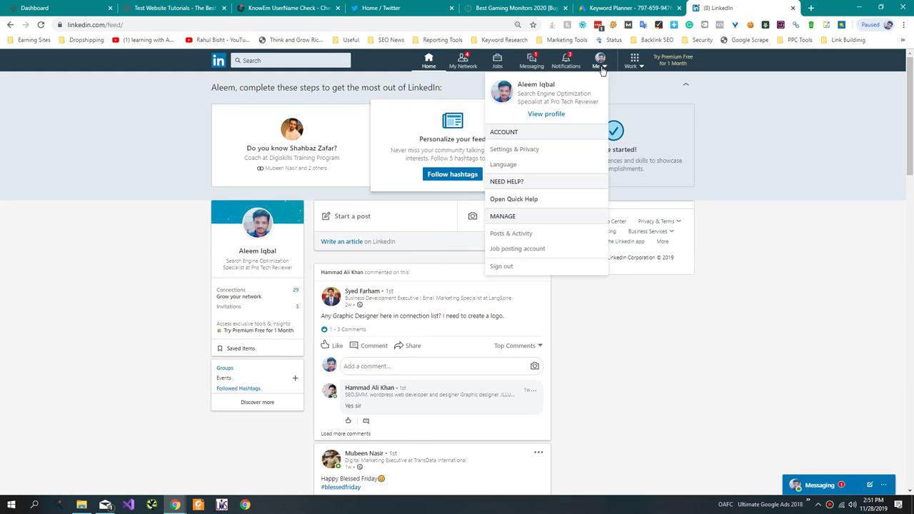
pyautogui.click(526, 159)
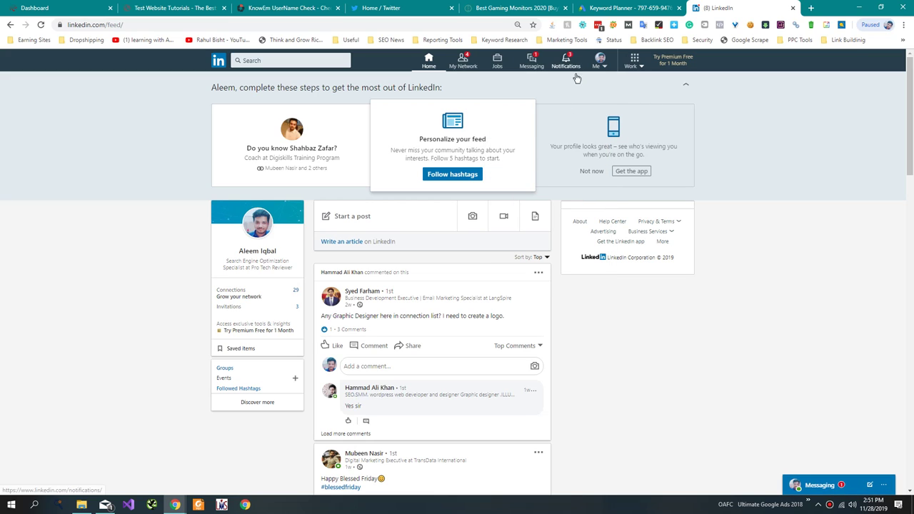
pyautogui.click(598, 60)
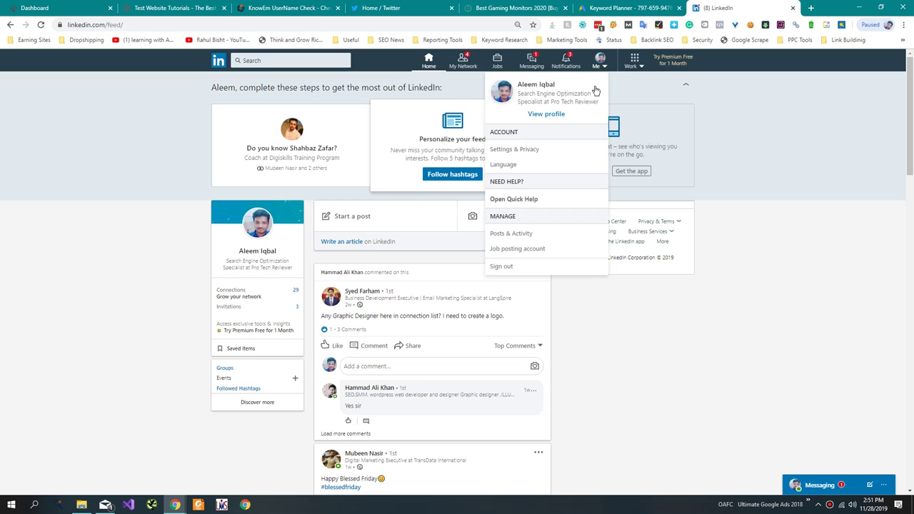
pyautogui.click(547, 116)
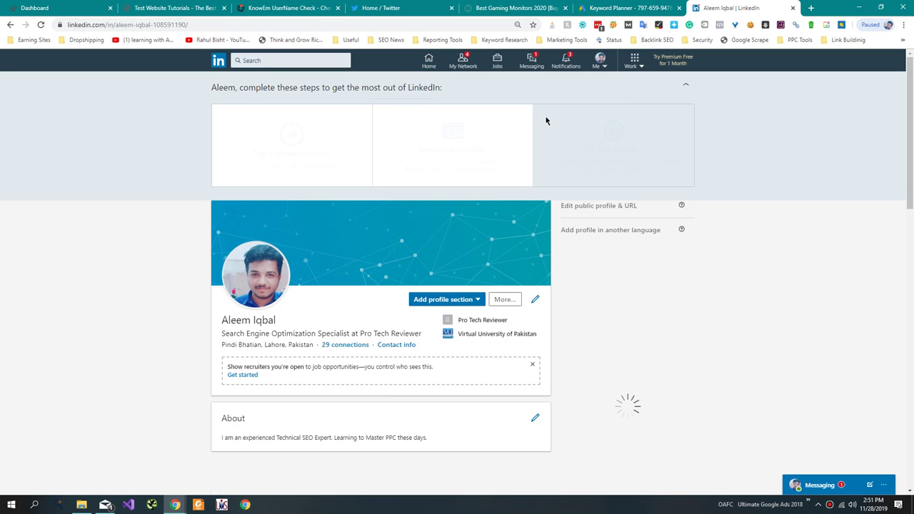
# Open the profile intro editor and its Contact info, which lists protechreviewer.com as website
pyautogui.scroll(-3, 545, 126)
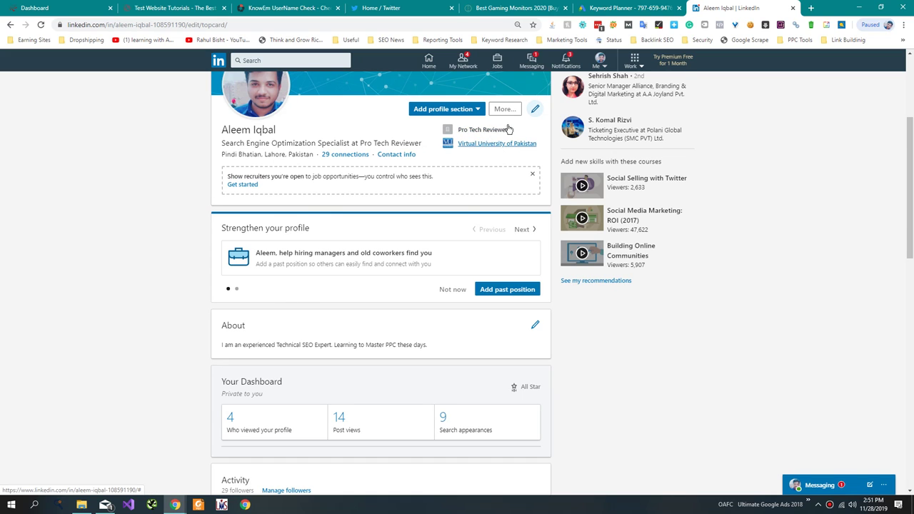
pyautogui.click(535, 109)
pyautogui.scroll(-1, 515, 168)
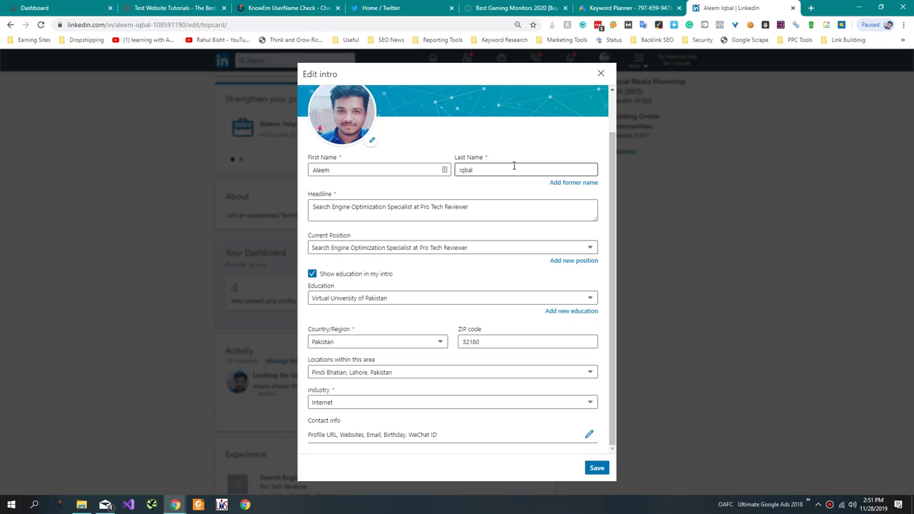
pyautogui.scroll(1, 514, 166)
pyautogui.scroll(-1, 514, 169)
pyautogui.click(589, 437)
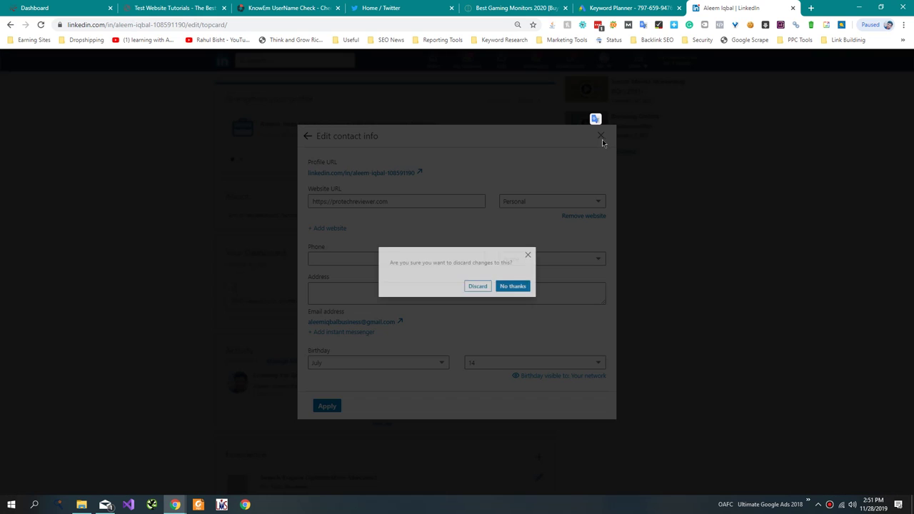
# Close the Contact info editor, discarding the unchanged edits, and return to the home feed
pyautogui.click(601, 136)
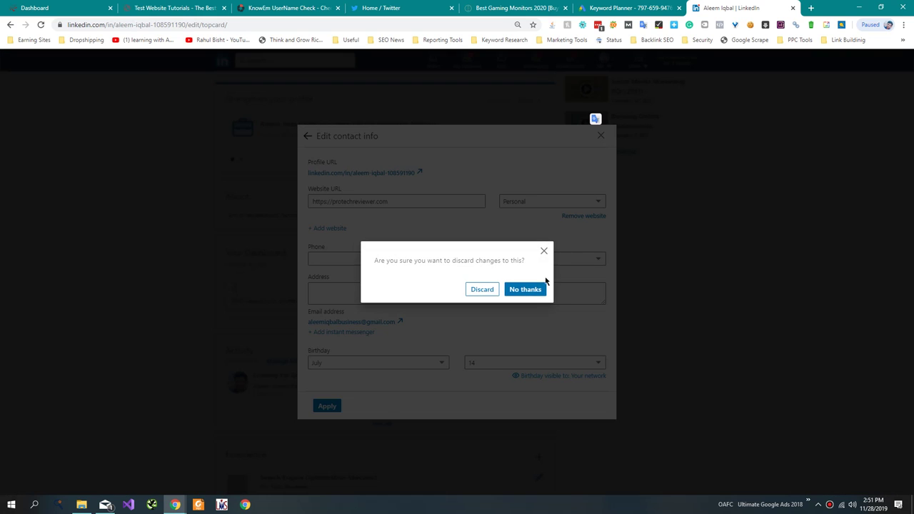
pyautogui.click(539, 291)
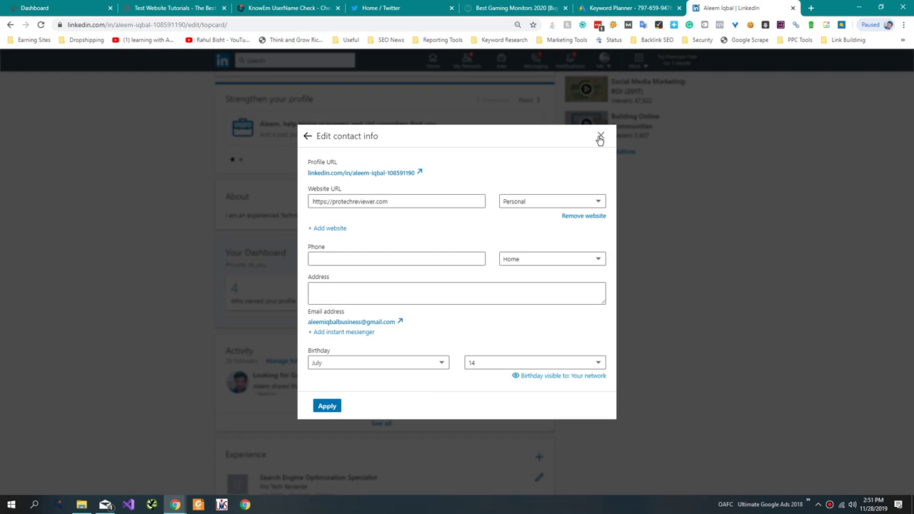
pyautogui.click(600, 138)
pyautogui.click(489, 289)
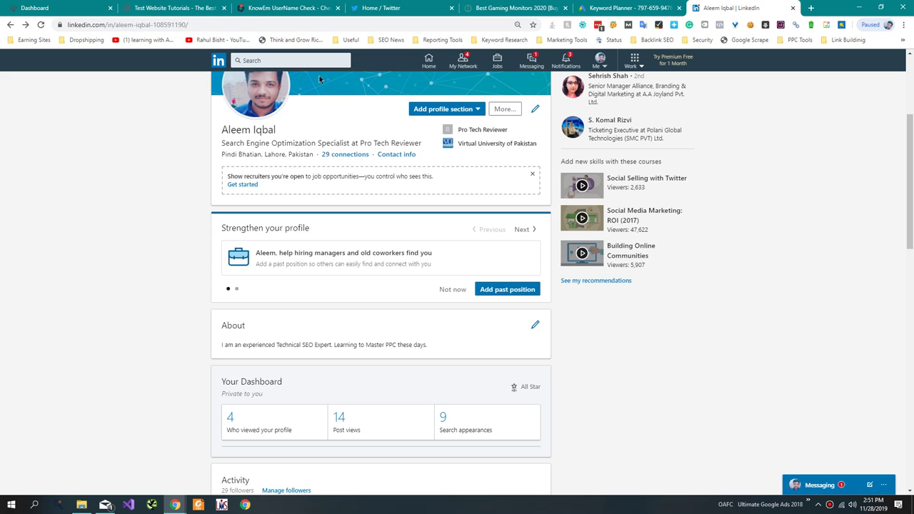
pyautogui.click(441, 69)
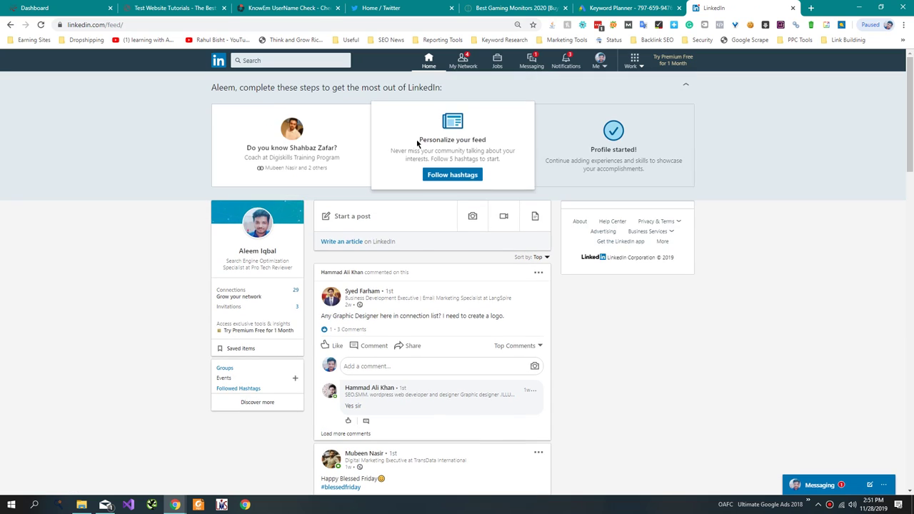
# Post 'Checkout Latest Best Gaming Monitors' with the Best Gaming Monitors 2020 article link preview
pyautogui.click(397, 210)
pyautogui.write('https://www.protechreviewer.com/best-gaming-monitors/')
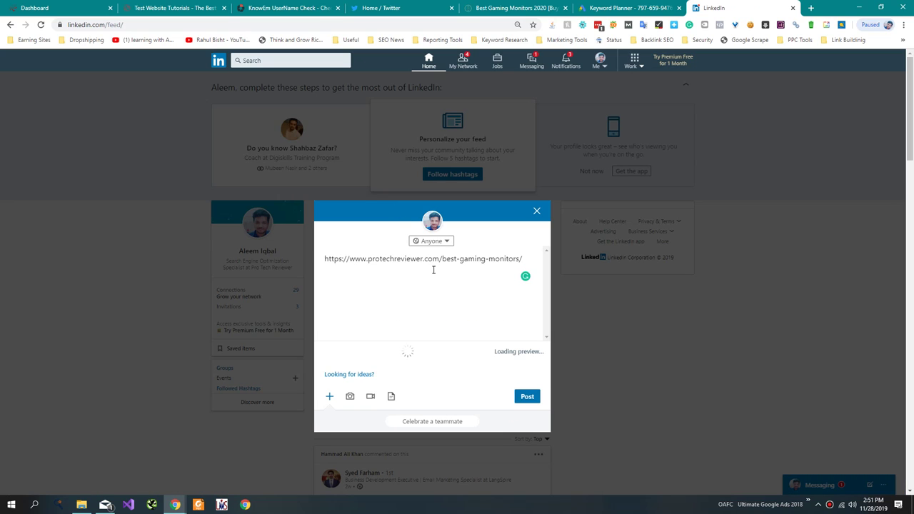
pyautogui.hotkey('ctrl', 'a')
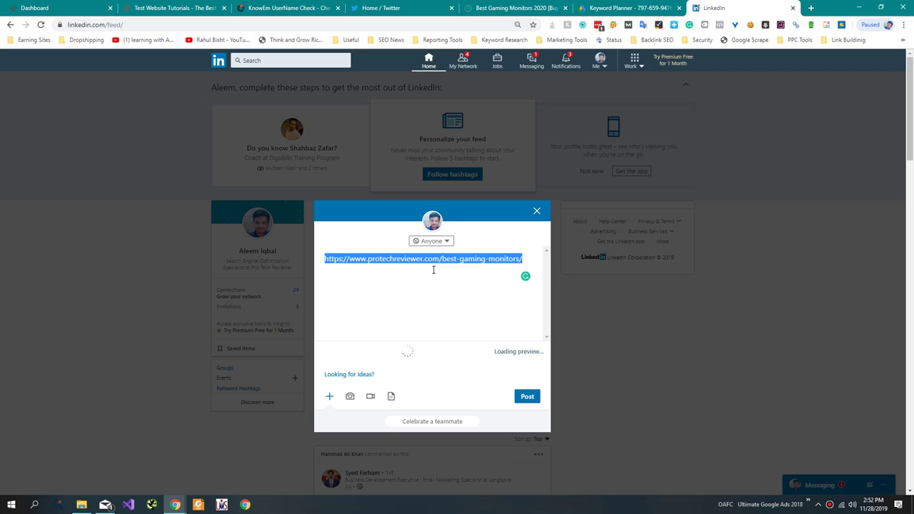
pyautogui.write('Ch')
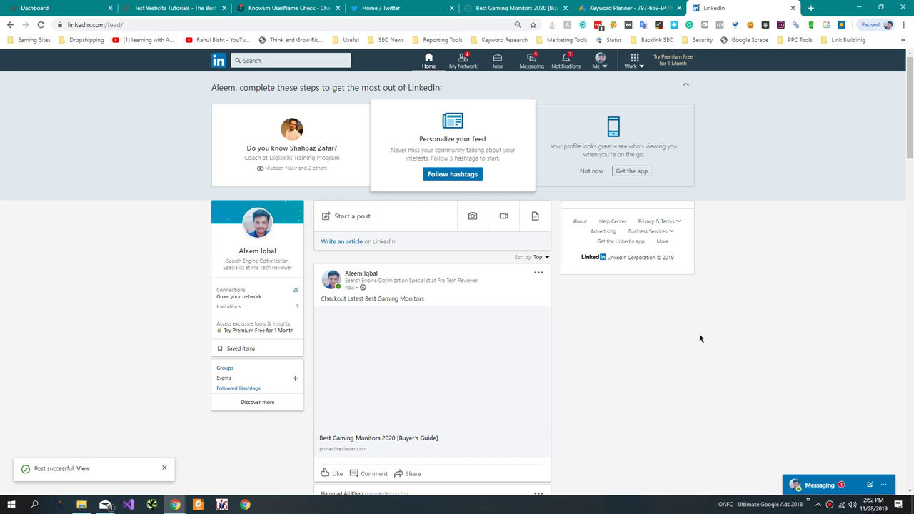
pyautogui.scroll(-10, 646, 353)
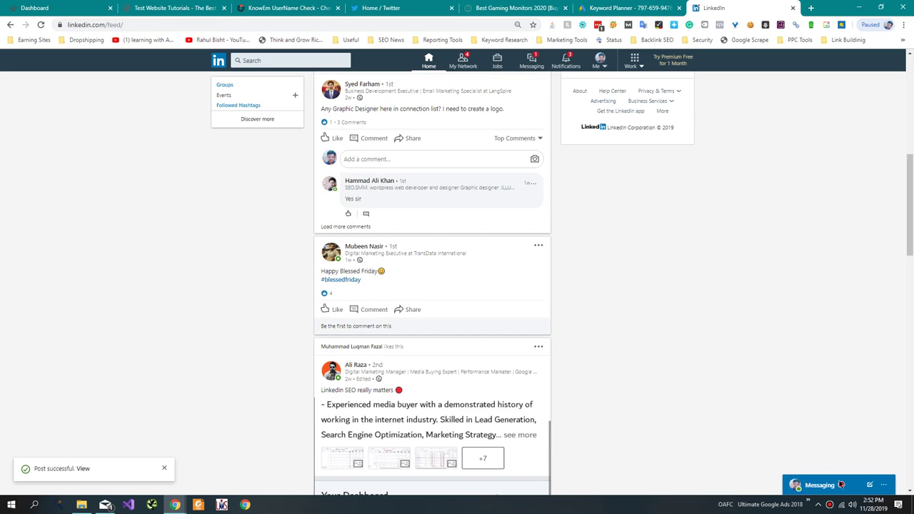
pyautogui.scroll(15, 667, 272)
# Close LinkedIn and open BuzzFeed's sign-up link from KnowEm's results in a new tab
pyautogui.hotkey('ctrl', 'w')
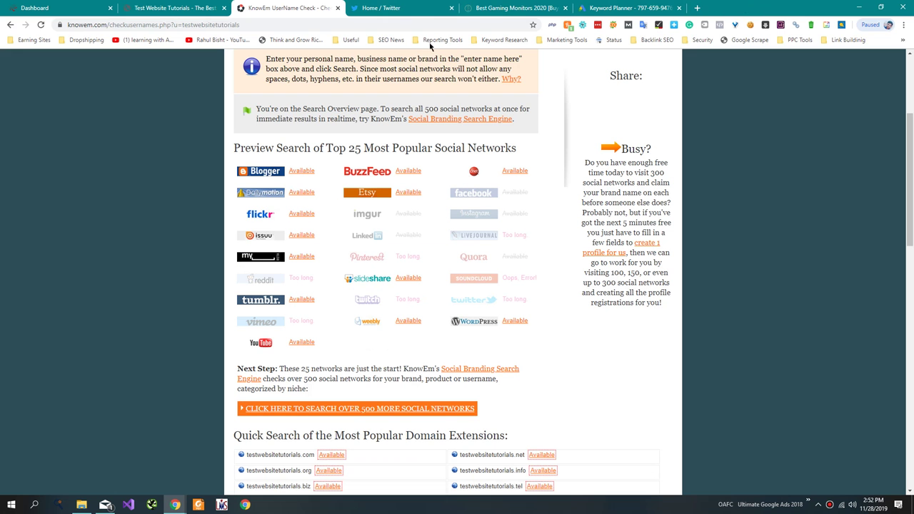
pyautogui.moveTo(285, 244)
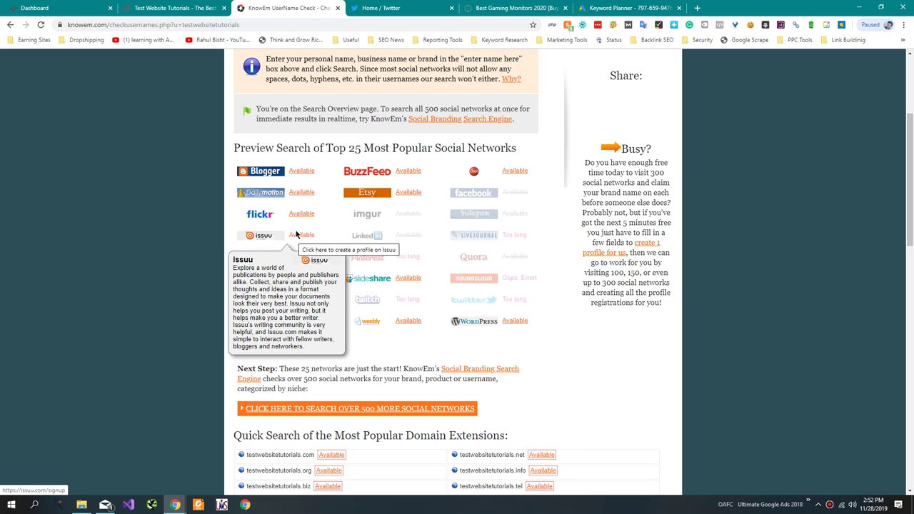
pyautogui.moveTo(408, 169)
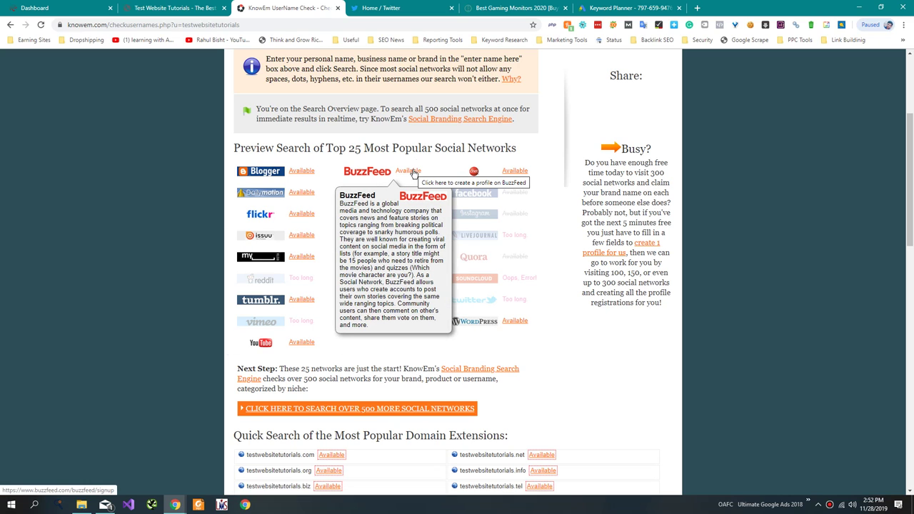
pyautogui.rightClick(413, 172)
pyautogui.click(439, 179)
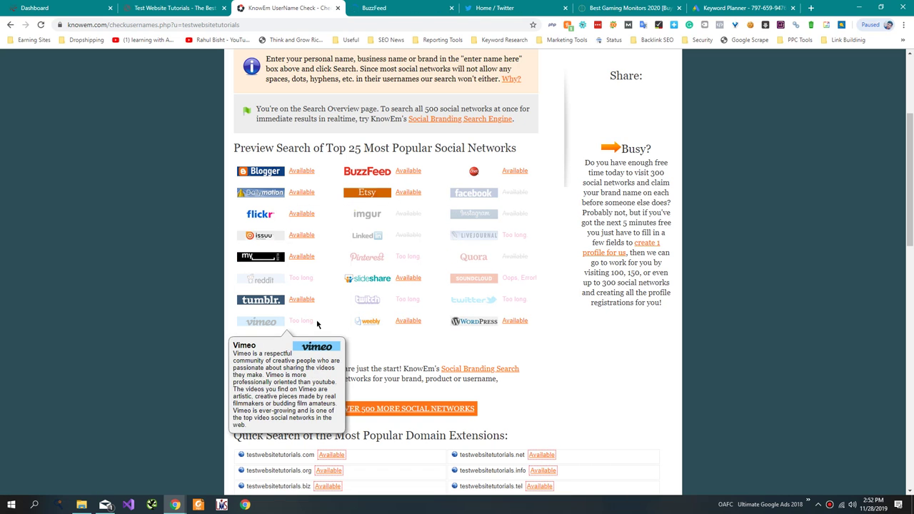
# Check the BuzzFeed sign-up and Twitter tabs, then cycle through open windows with Alt+Tab
pyautogui.moveTo(458, 318)
pyautogui.moveTo(300, 285)
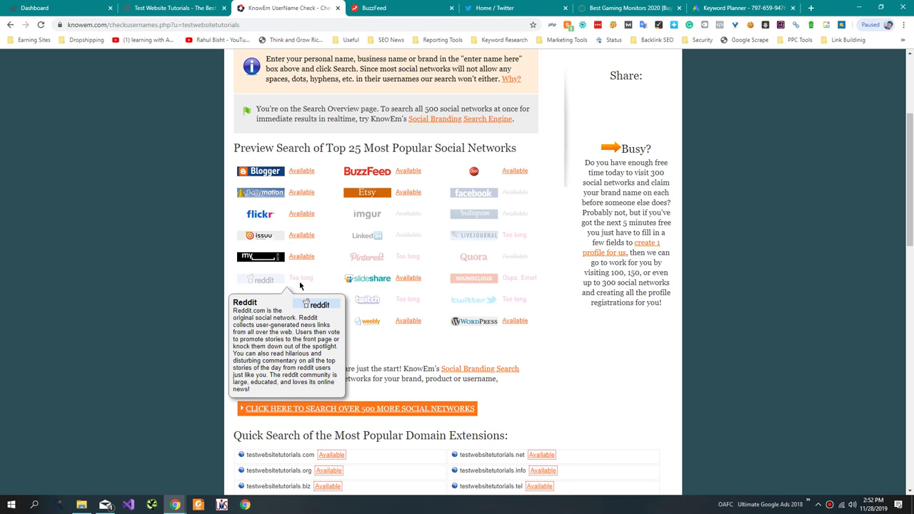
pyautogui.moveTo(305, 188)
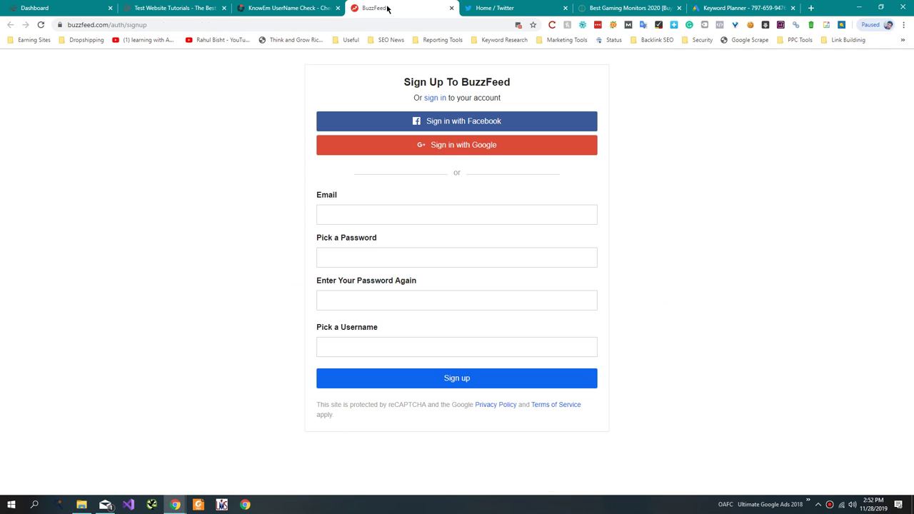
pyautogui.click(388, 8)
pyautogui.click(475, 8)
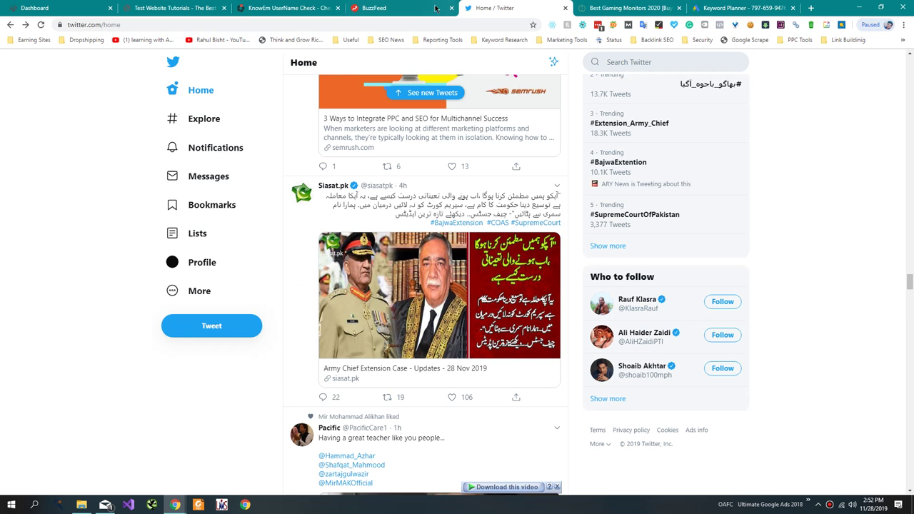
pyautogui.click(427, 9)
pyautogui.hotkey('alt', 'Tab')
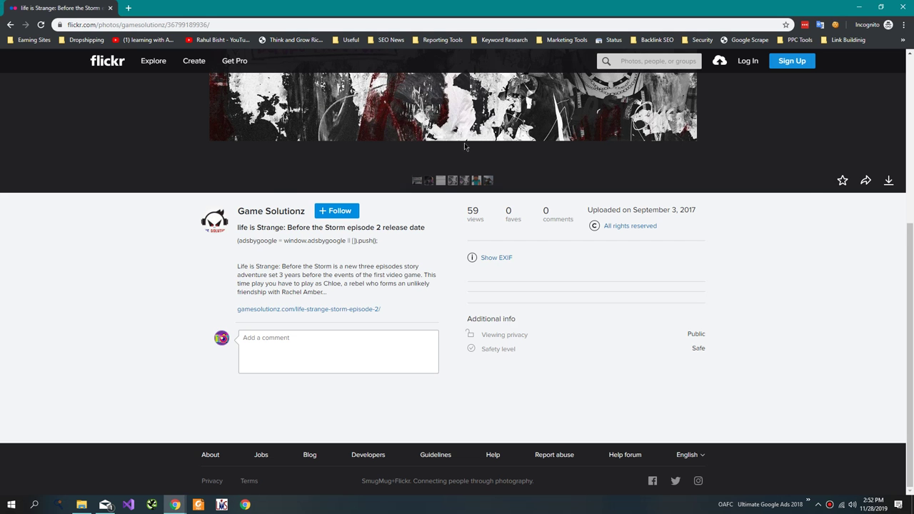
pyautogui.hotkey('alt', 'Tab')
pyautogui.hotkey('alt', 'Tab')
pyautogui.hotkey('alt', 'Tab')
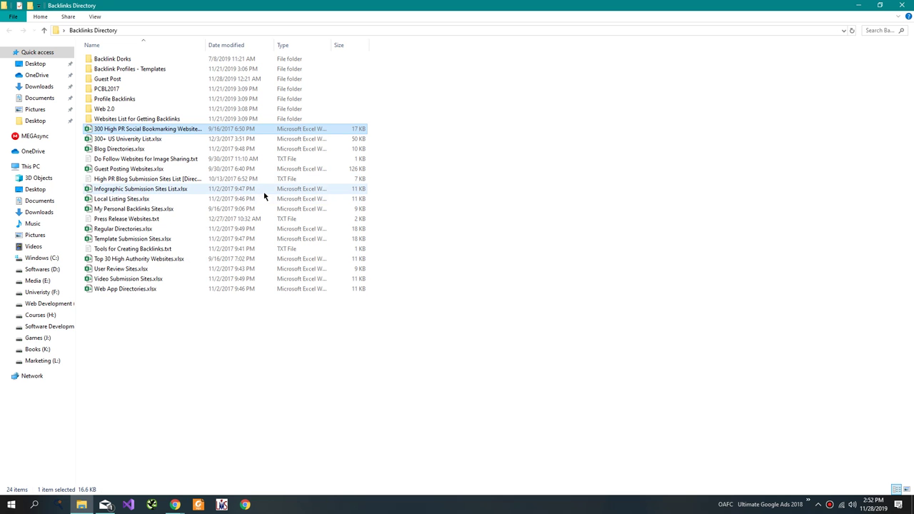
# Open the 300 High PR Social Bookmarking Websites spreadsheet and copy the stumbleupon.com address from cell B6
pyautogui.press('Down')
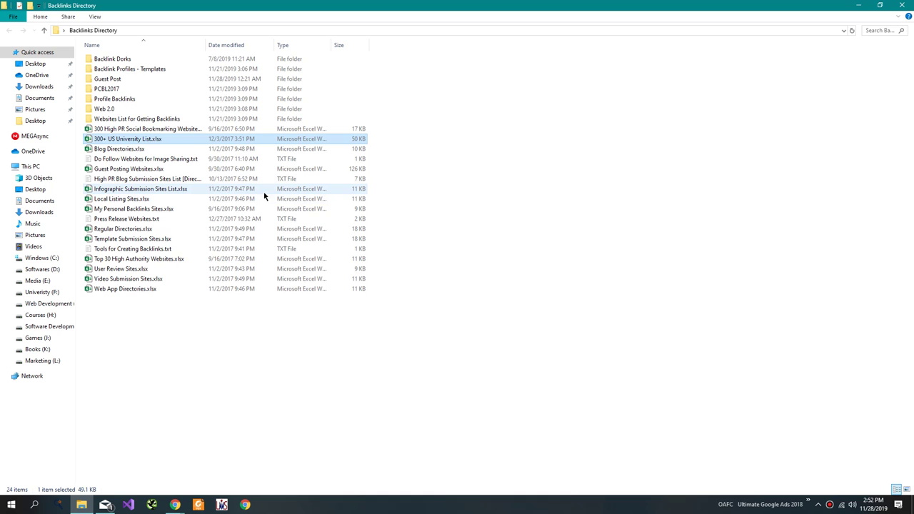
pyautogui.press('Up')
pyautogui.press('Return')
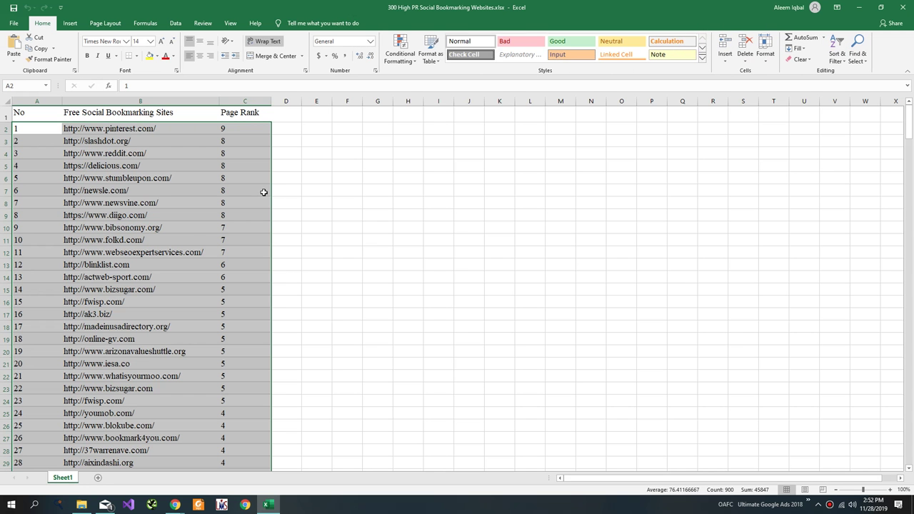
pyautogui.click(164, 132)
pyautogui.click(165, 141)
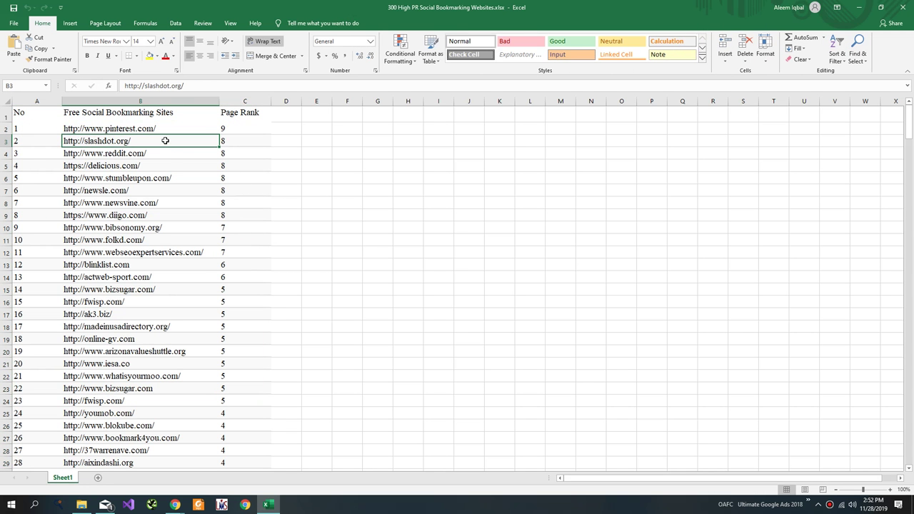
pyautogui.moveTo(172, 153); pyautogui.dragTo(141, 150)
pyautogui.hotkey('alt', 'Tab')
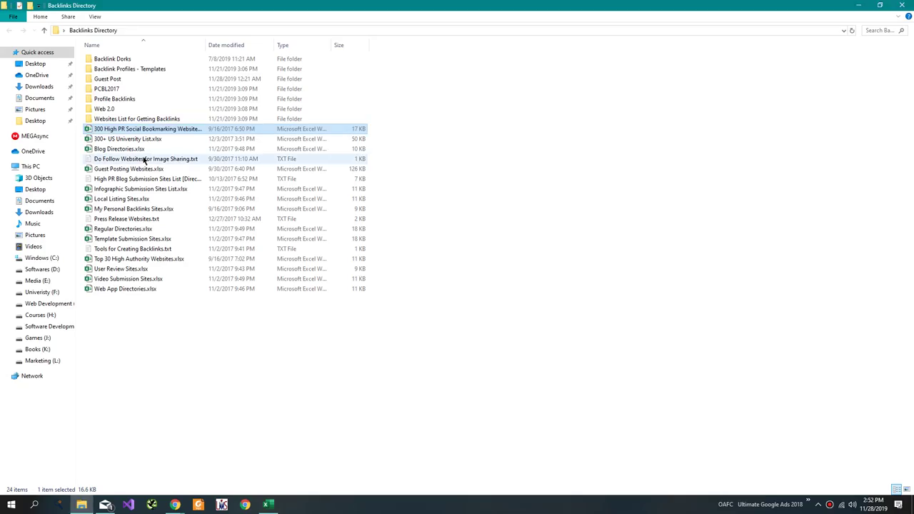
pyautogui.hotkey('alt', 'Tab')
pyautogui.click(150, 180)
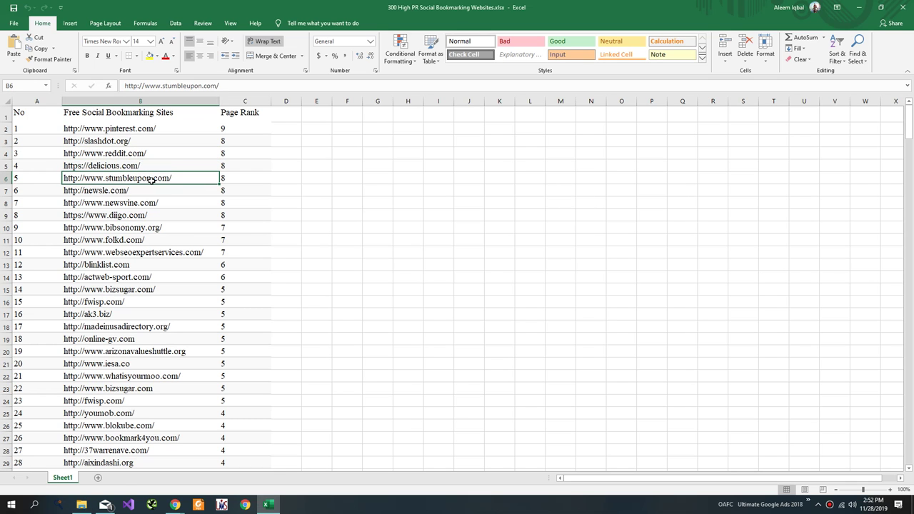
pyautogui.hotkey('ctrl', 'c')
# Load the copied stumbleupon.com address in a new Chrome tab
pyautogui.hotkey('alt', 'Tab')
pyautogui.press('Tab')
pyautogui.hotkey('alt', 'Tab')
pyautogui.press('Tab')
pyautogui.press('Tab')
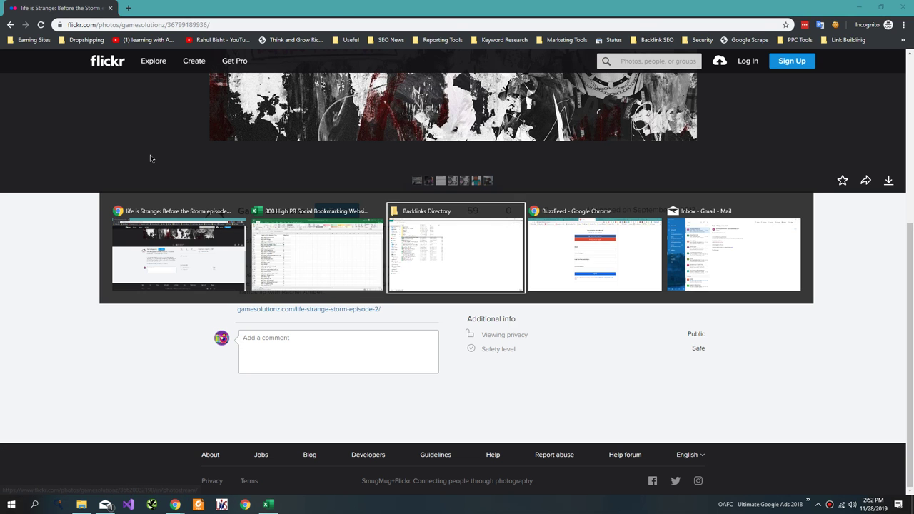
pyautogui.hotkey('ctrl', 't')
pyautogui.hotkey('ctrl', 'v')
pyautogui.press('Return')
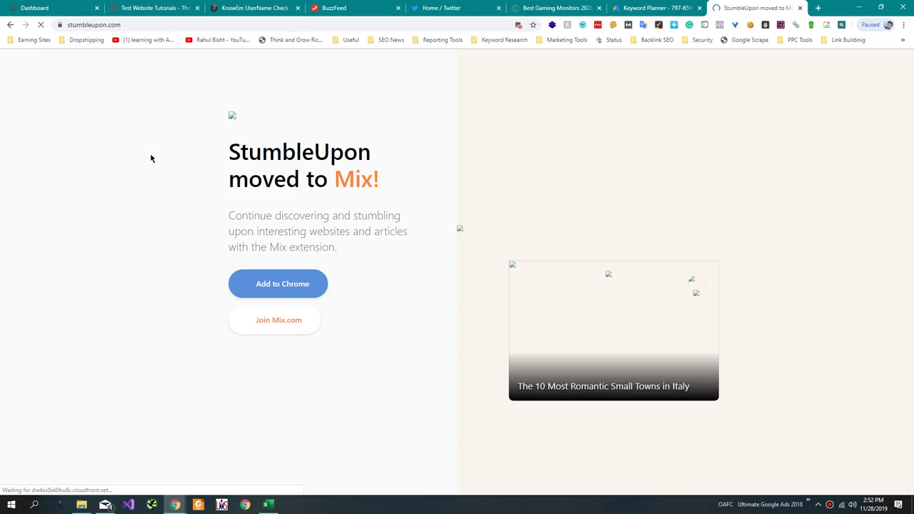
# Sign in to Mix using the StumbleUpon account
pyautogui.click(274, 321)
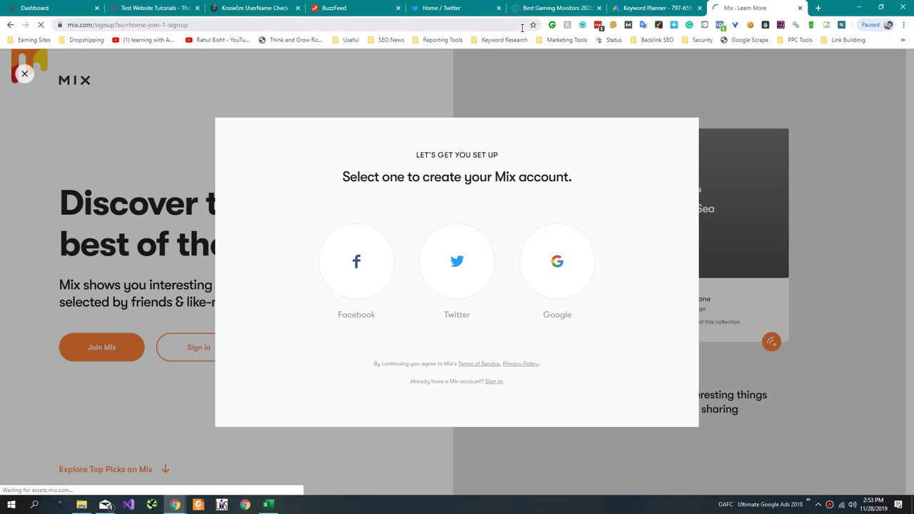
pyautogui.click(497, 95)
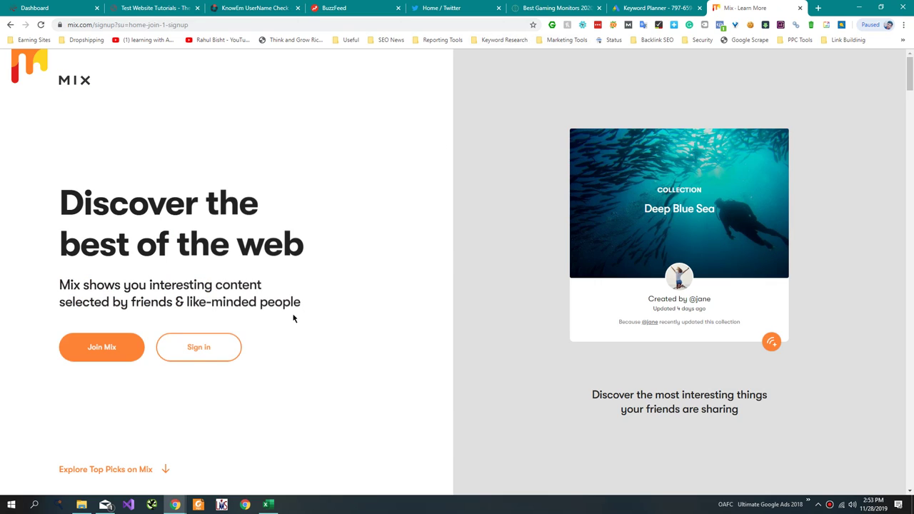
pyautogui.click(201, 348)
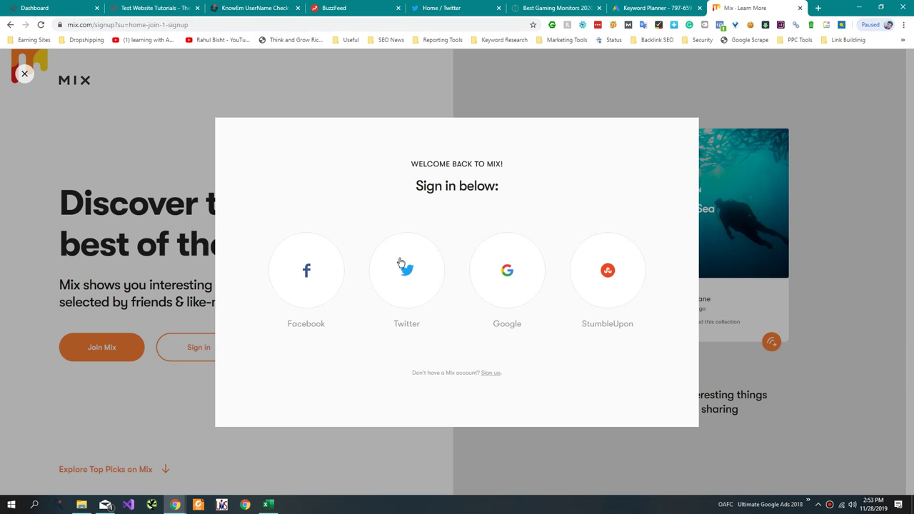
pyautogui.click(611, 291)
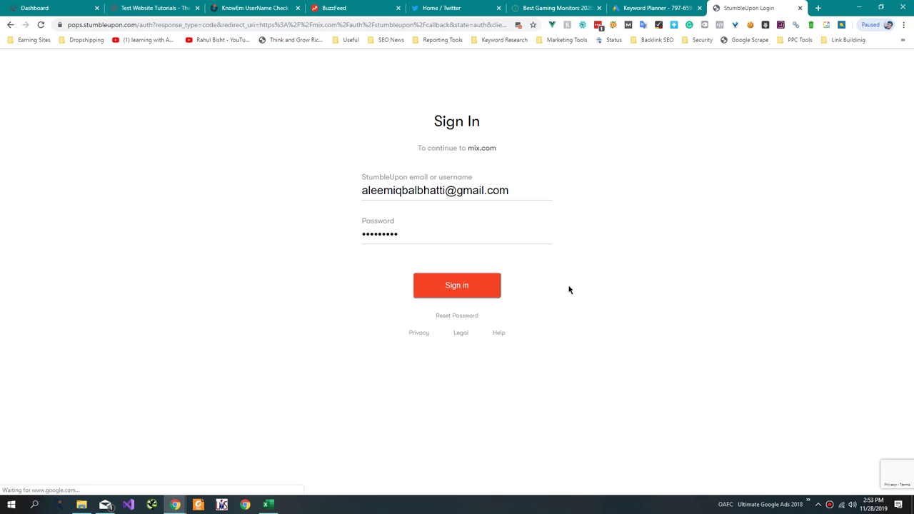
pyautogui.click(465, 284)
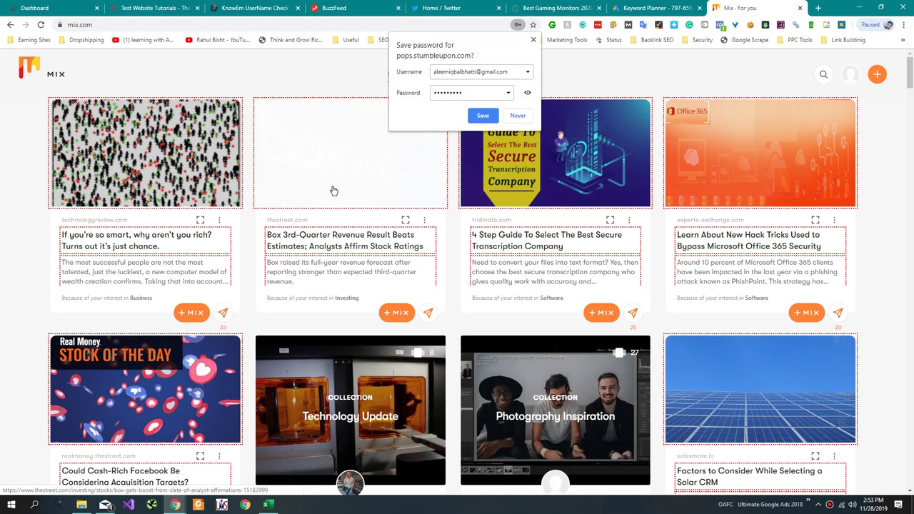
# Submit the protechreviewer.com best-gaming-monitors article link as a new Mix post
pyautogui.click(877, 74)
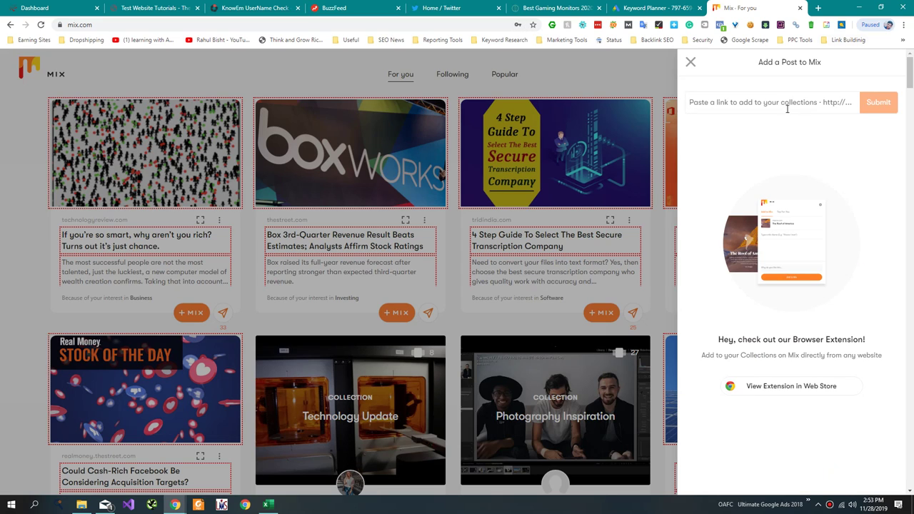
pyautogui.click(787, 109)
pyautogui.hotkey('ctrl', 'v')
pyautogui.click(866, 107)
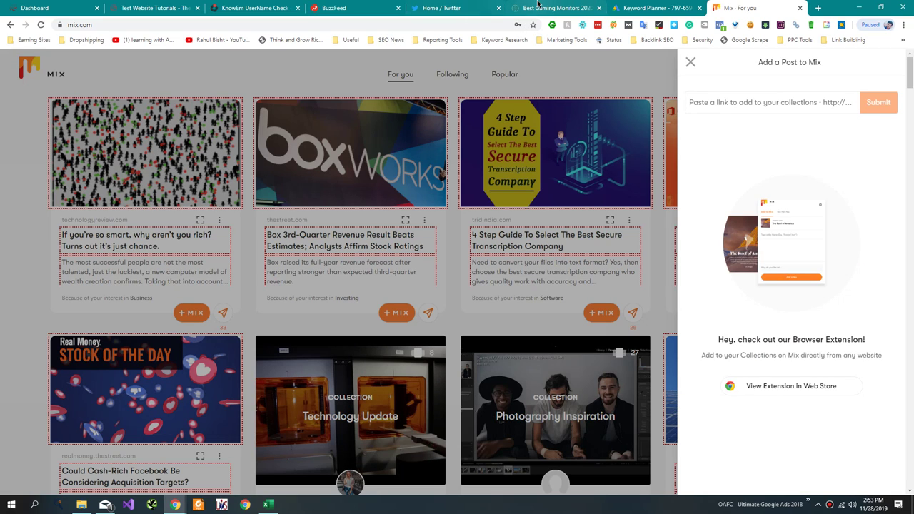
pyautogui.hotkey('ctrl', 'v')
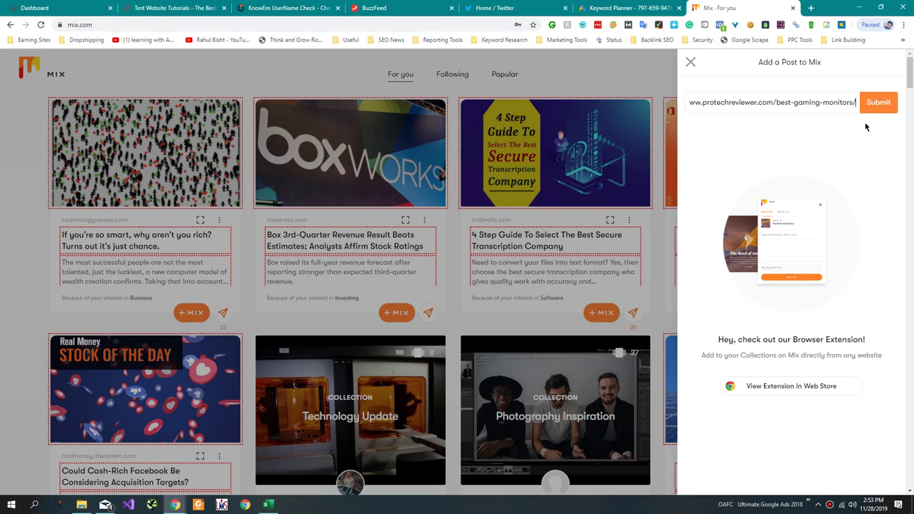
pyautogui.click(876, 103)
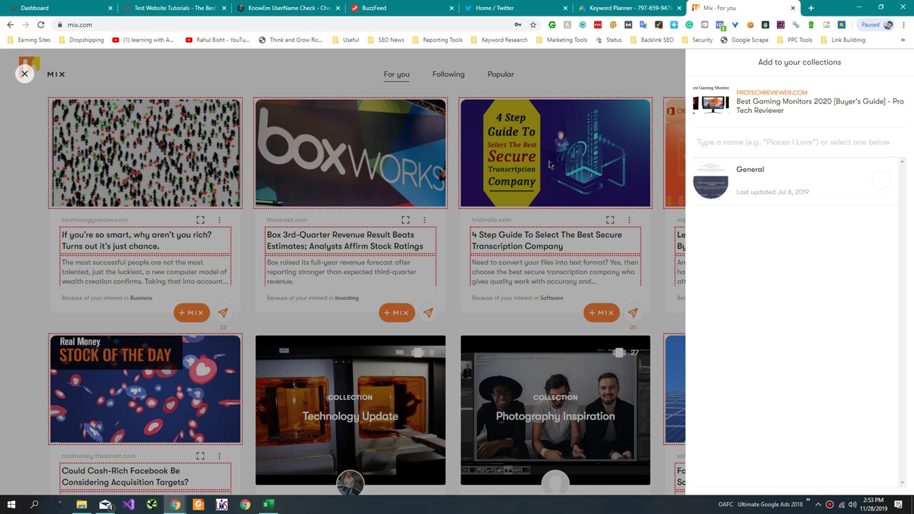
pyautogui.press('Escape')
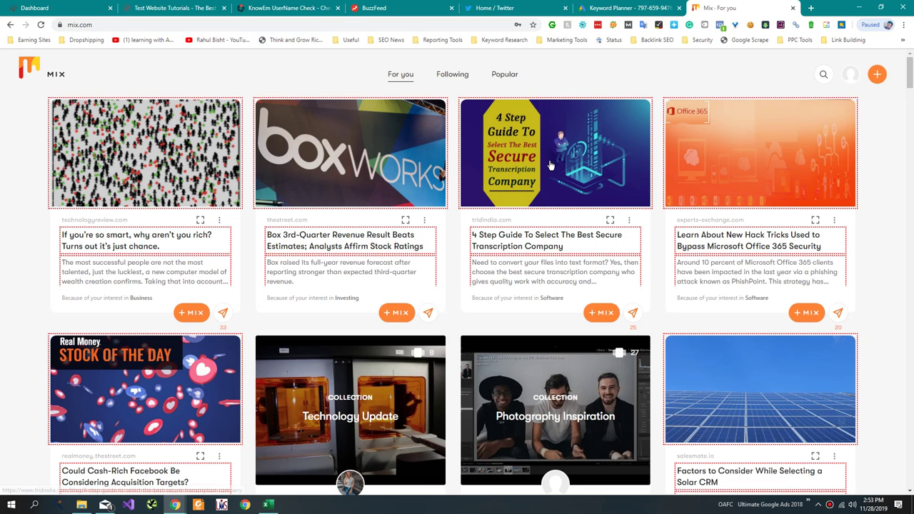
pyautogui.hotkey('ctrl', 't')
# Open Scoop.it and create a Gaming News scoop from the gaming monitors article link
pyautogui.write('scoo')
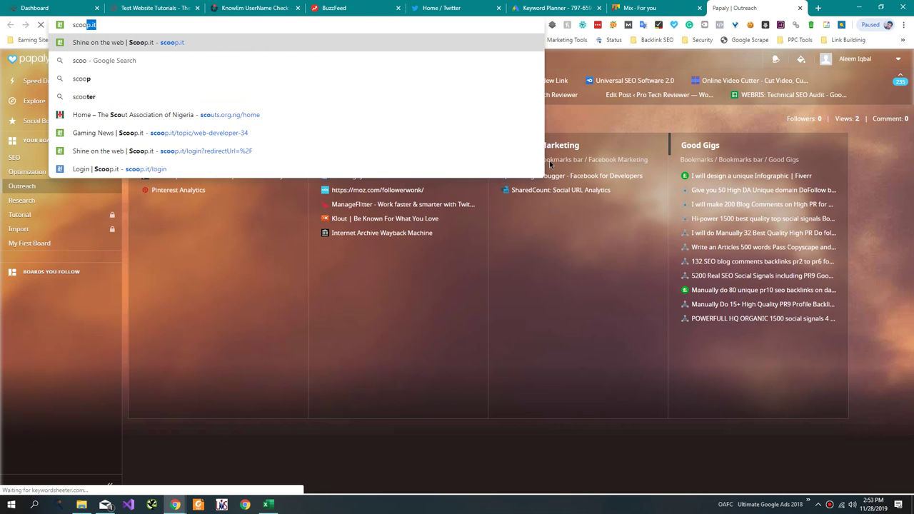
pyautogui.press('Return')
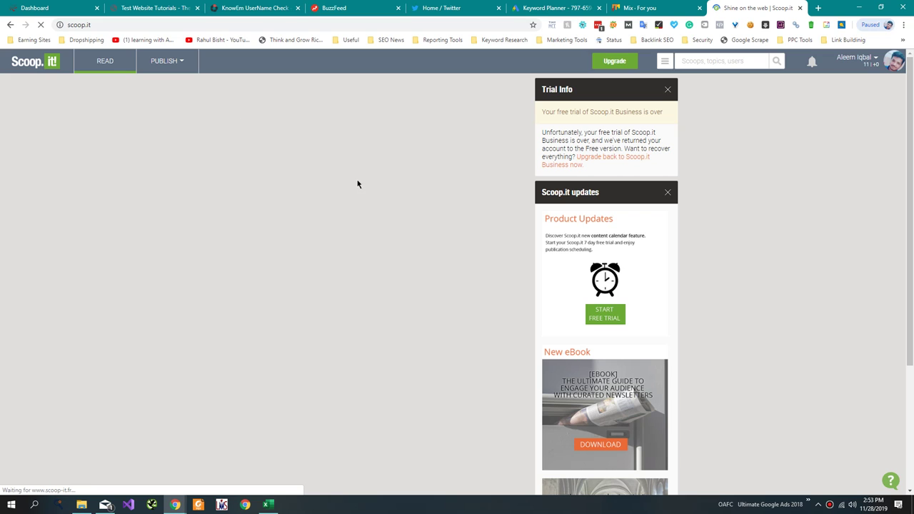
pyautogui.click(197, 124)
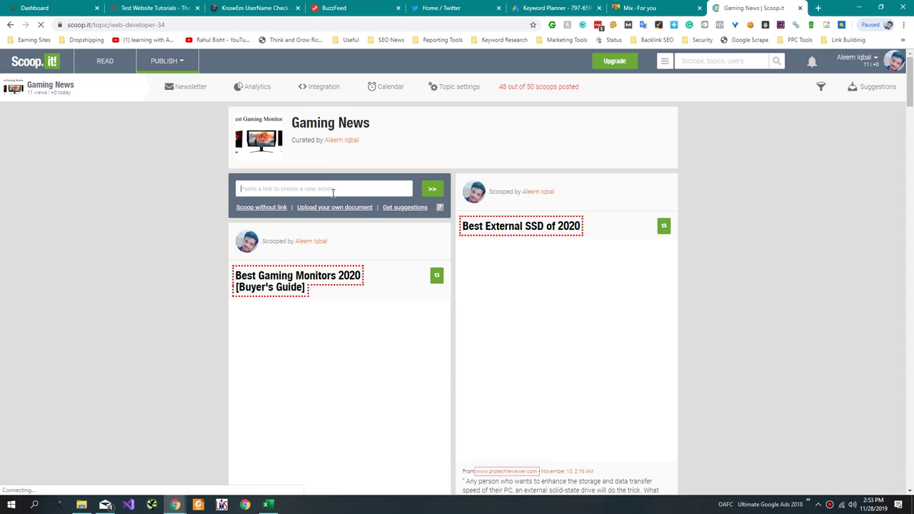
pyautogui.write('https://www.protechreviewer.com/best-gaming-monitors/')
pyautogui.press('Return')
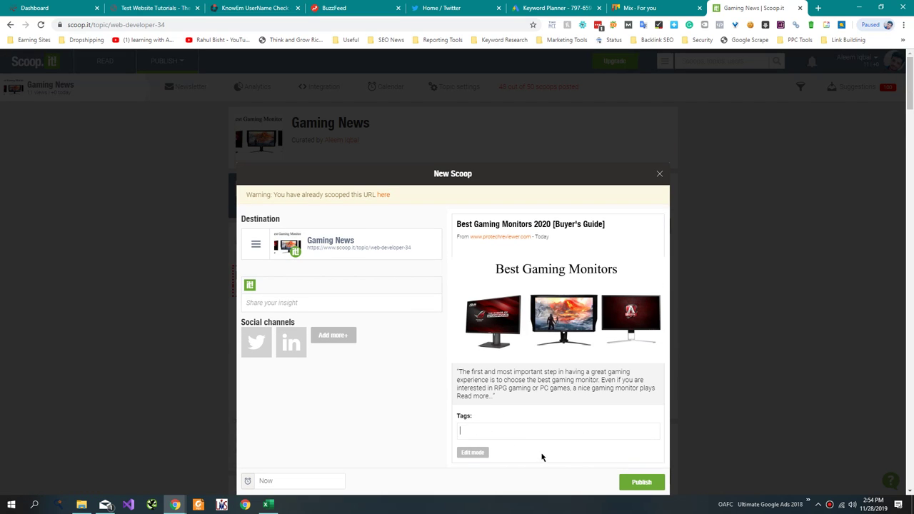
# Correct the tags to add 'gaming' and publish the scoop to Gaming News
pyautogui.hotkey('ctrl', 'a')
pyautogui.write('m')
pyautogui.press('BackSpace')
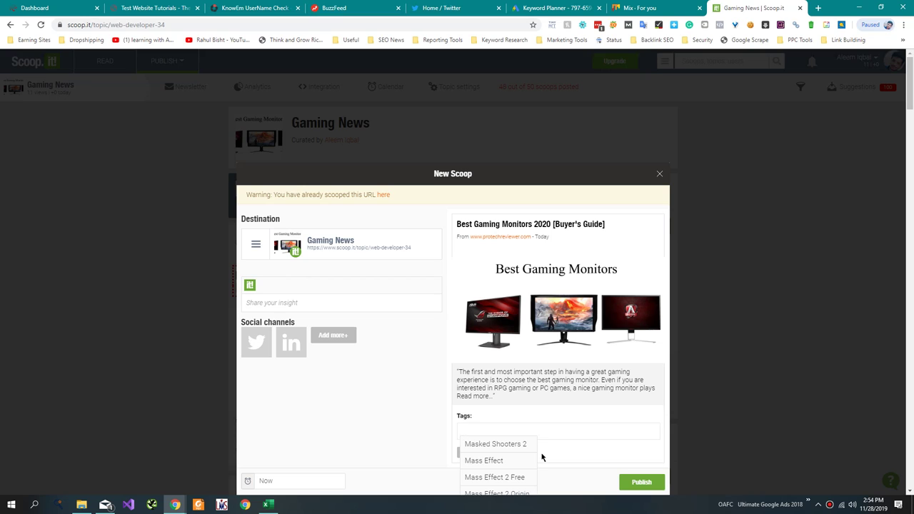
pyautogui.write('gaming')
pyautogui.press('Return')
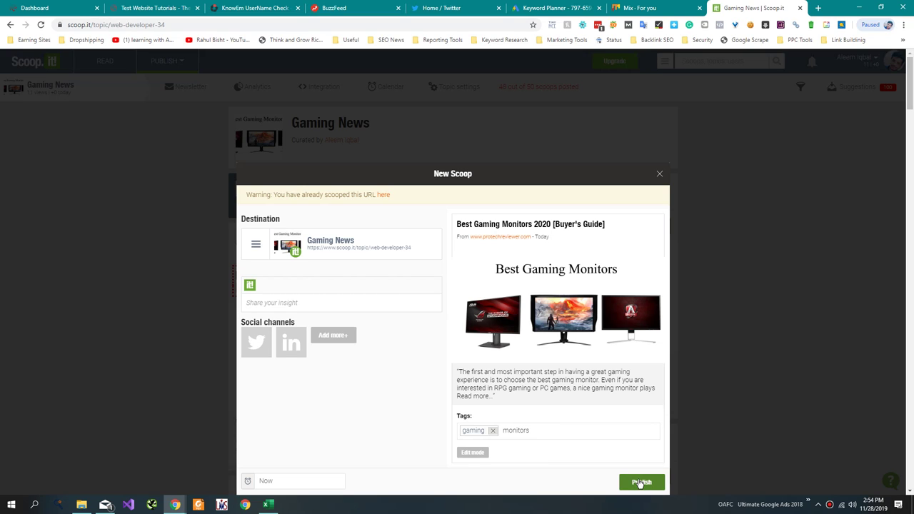
pyautogui.click(640, 483)
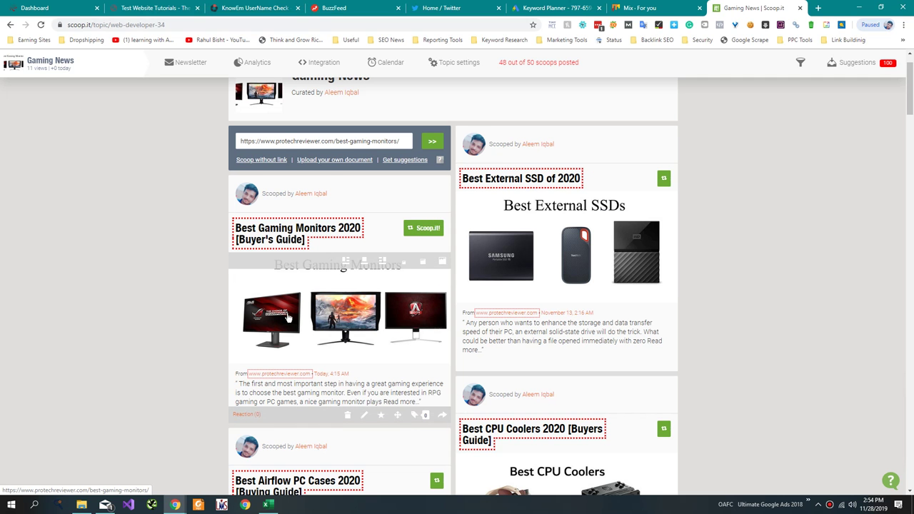
# Return to the Papaly tab in Chrome and load about.me
pyautogui.hotkey('ctrl', 'shift', 'Tab')
pyautogui.hotkey('ctrl', 'shift', 'Tab')
pyautogui.hotkey('alt', 'Tab')
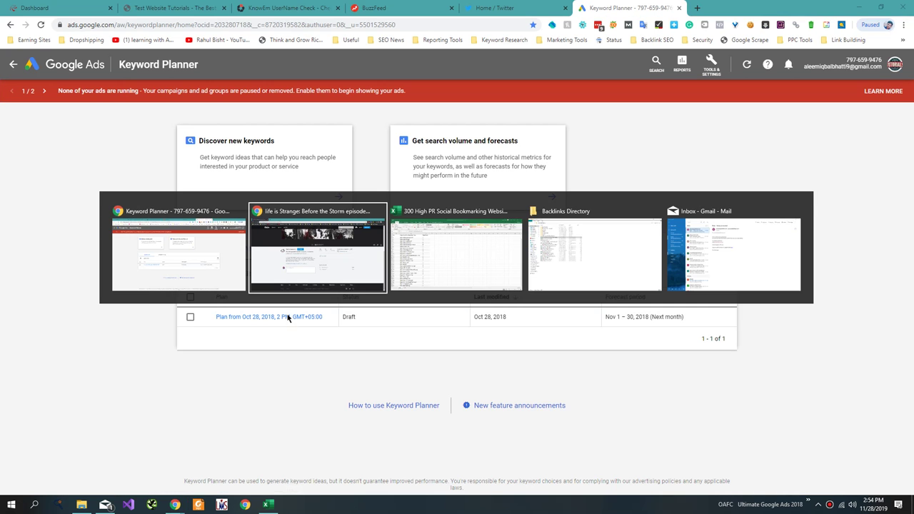
pyautogui.hotkey('alt', 'Tab')
pyautogui.hotkey('alt', 'Tab')
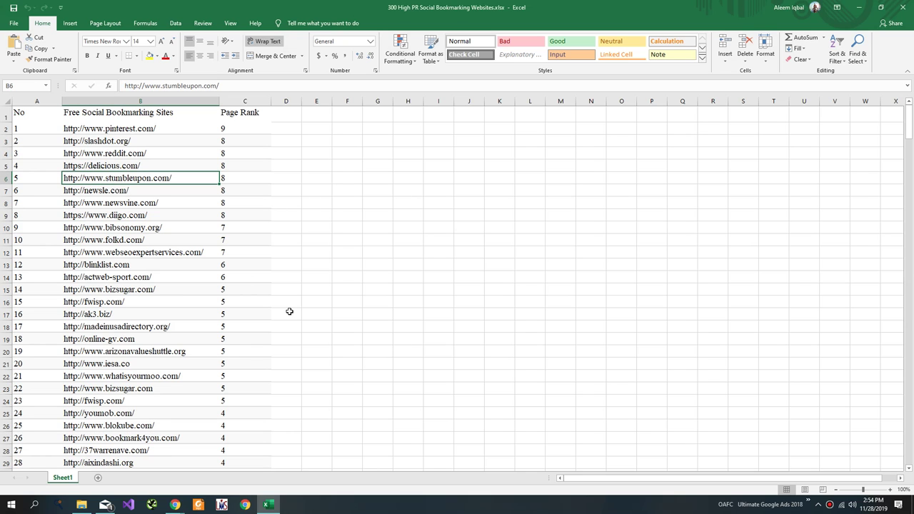
pyautogui.scroll(-4, 289, 311)
pyautogui.scroll(4, 289, 311)
pyautogui.hotkey('alt', 'Tab')
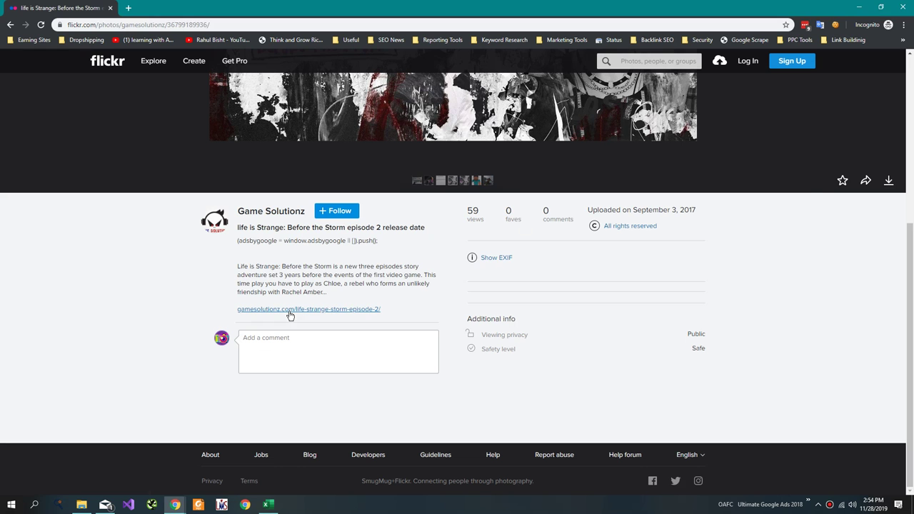
pyautogui.hotkey('alt', 'Tab')
pyautogui.hotkey('ctrl', 'Tab')
pyautogui.hotkey('ctrl', 'l')
pyautogui.write('ab')
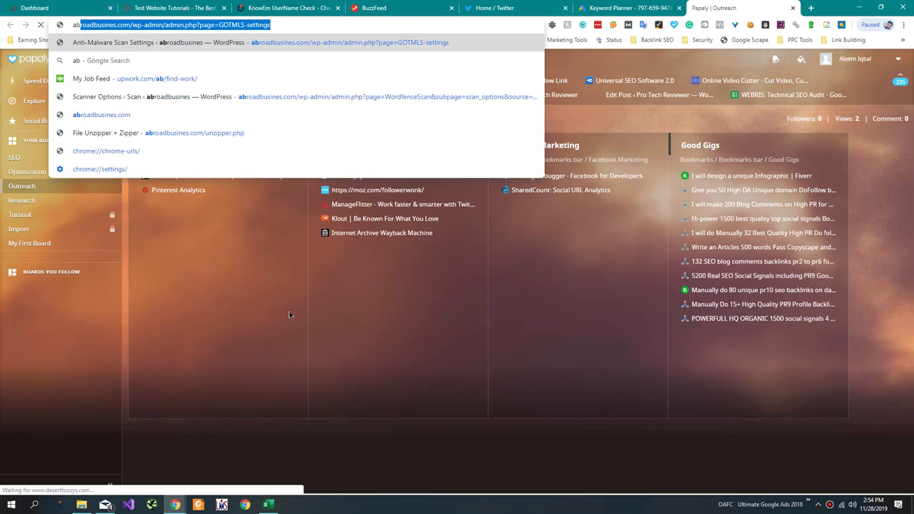
pyautogui.write('out.me')
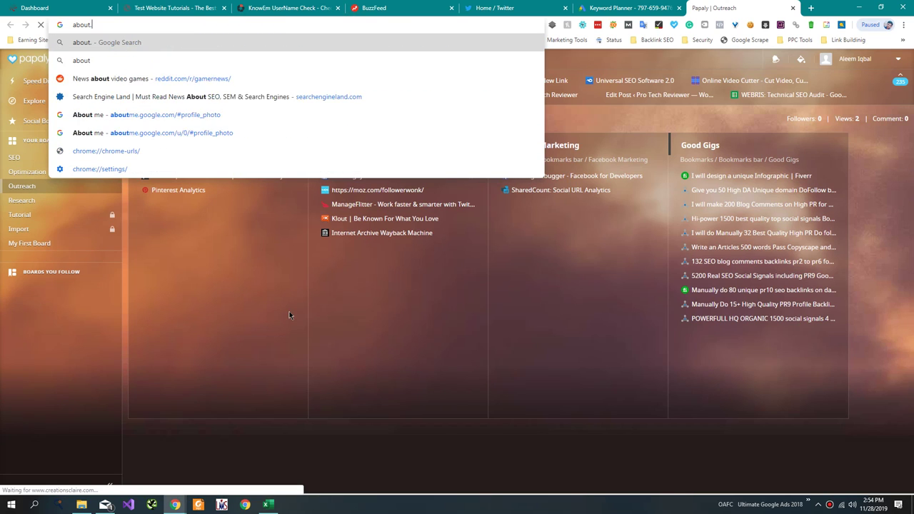
pyautogui.press('Return')
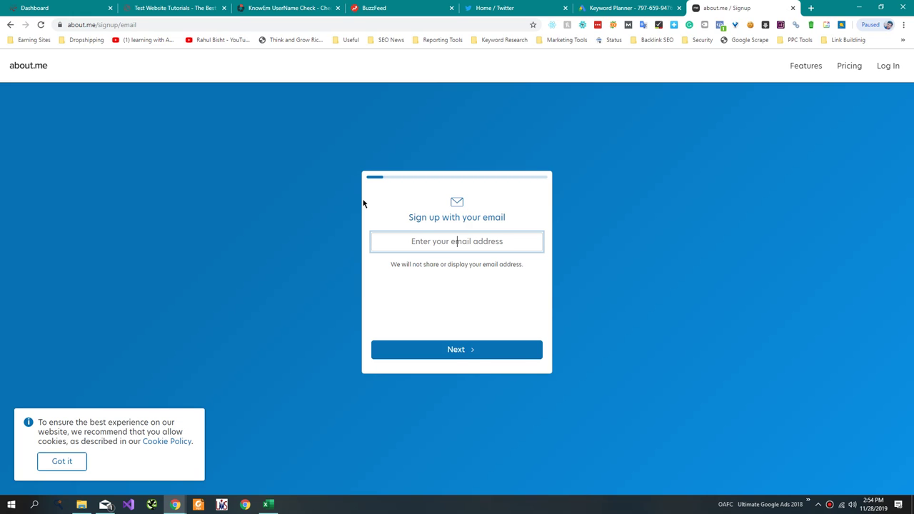
# Enter Pro Tech as the sign-up name and continue to the photo step
pyautogui.hotkey('shift', 'F10')
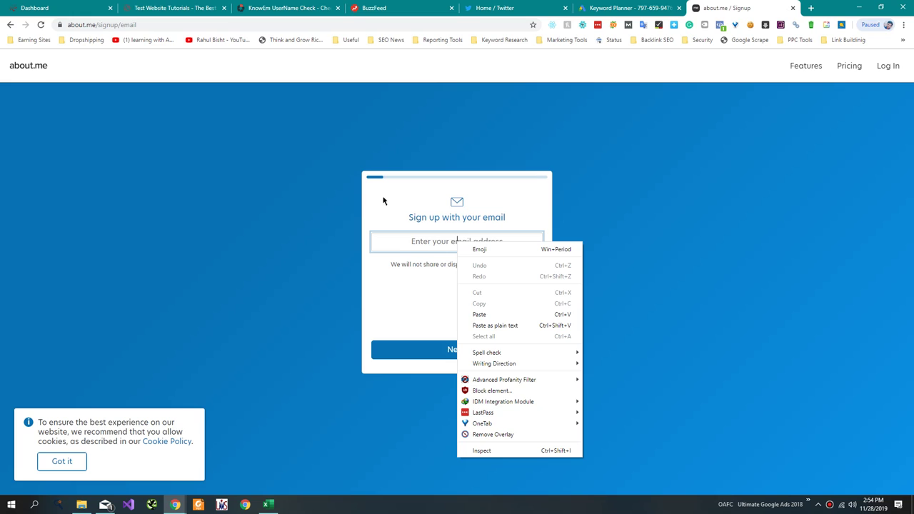
pyautogui.click(661, 236)
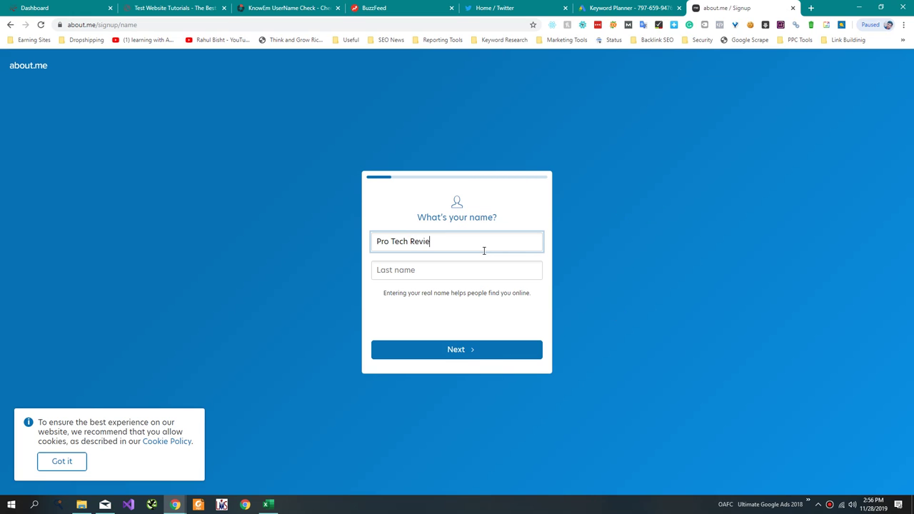
pyautogui.press('Tab')
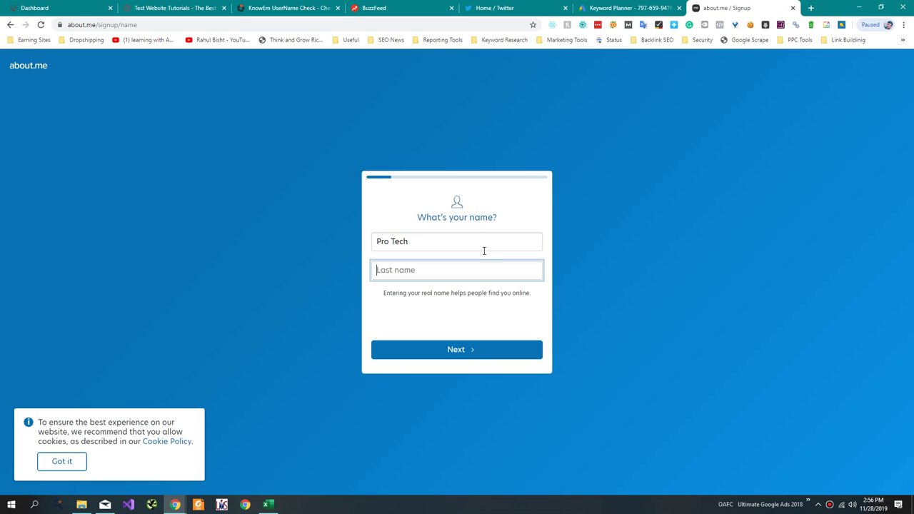
pyautogui.write('Reviewer')
pyautogui.press('Return')
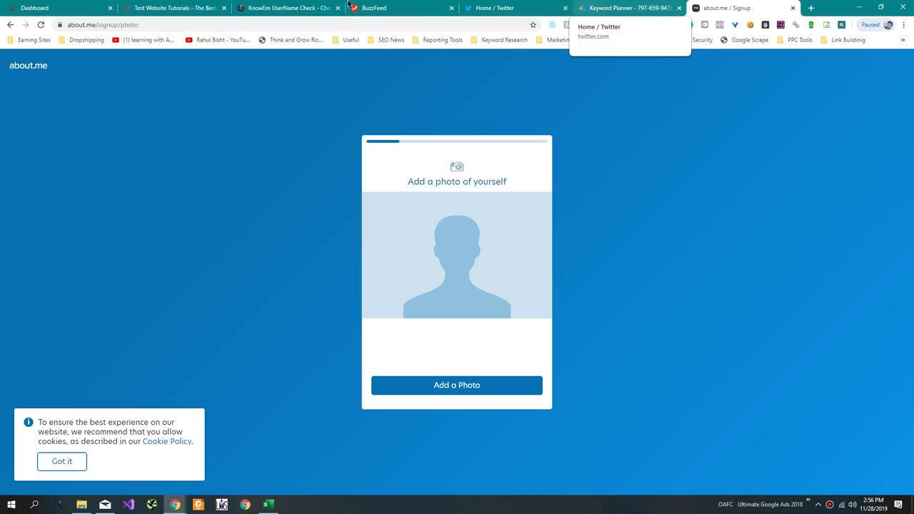
# Accept the tech site screenshot as the photo and set the location to United States
pyautogui.click(126, 6)
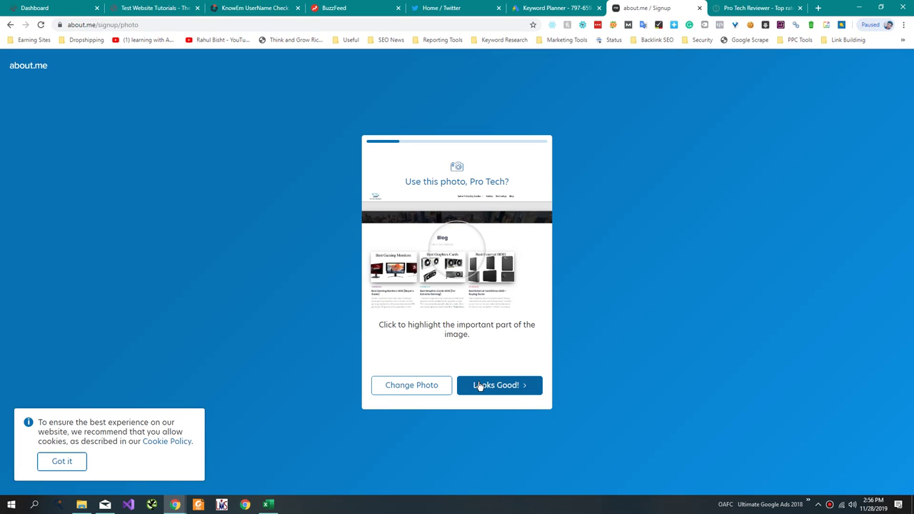
pyautogui.click(480, 385)
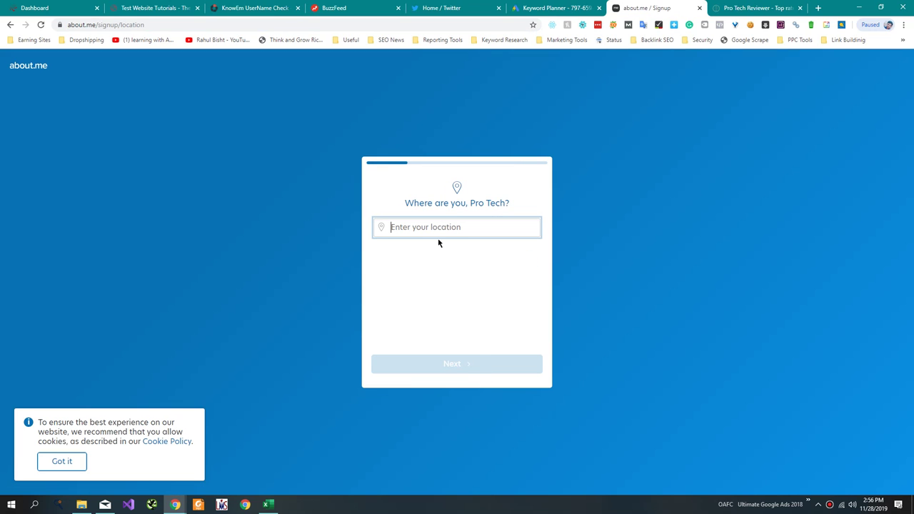
pyautogui.write('Is')
pyautogui.hotkey('ctrl', 'a')
pyautogui.write('United')
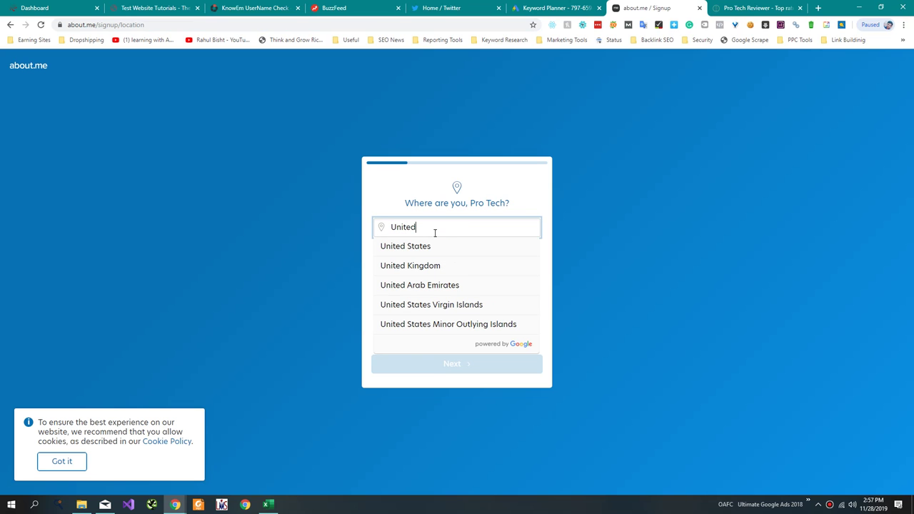
pyautogui.click(427, 250)
pyautogui.click(457, 364)
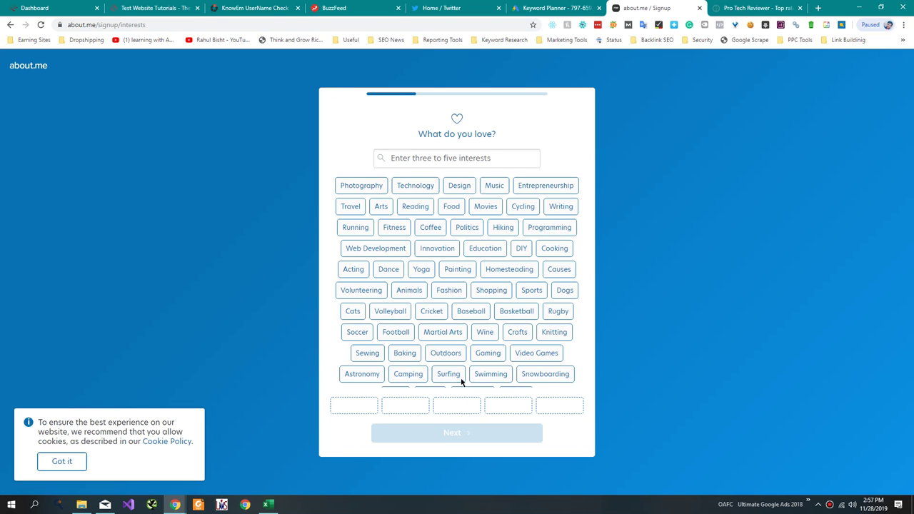
# Choose Technology, Design and Food as interests
pyautogui.click(404, 189)
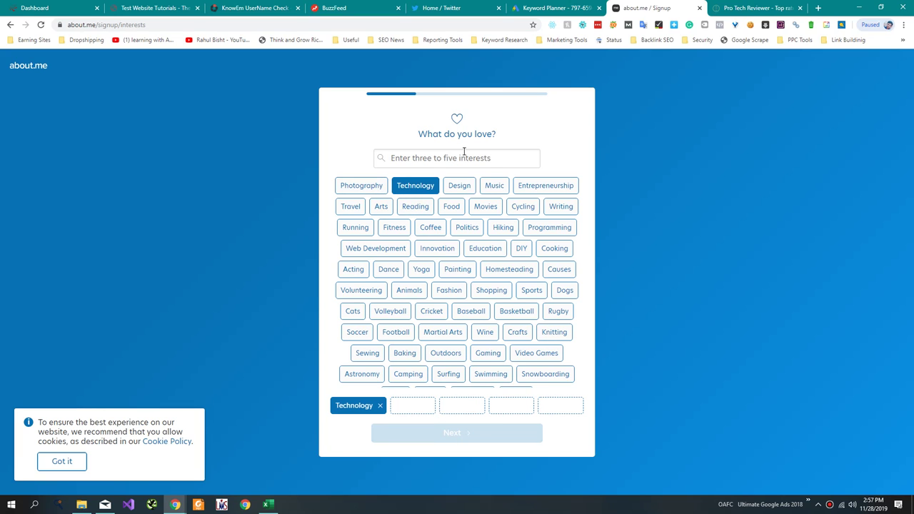
pyautogui.click(458, 190)
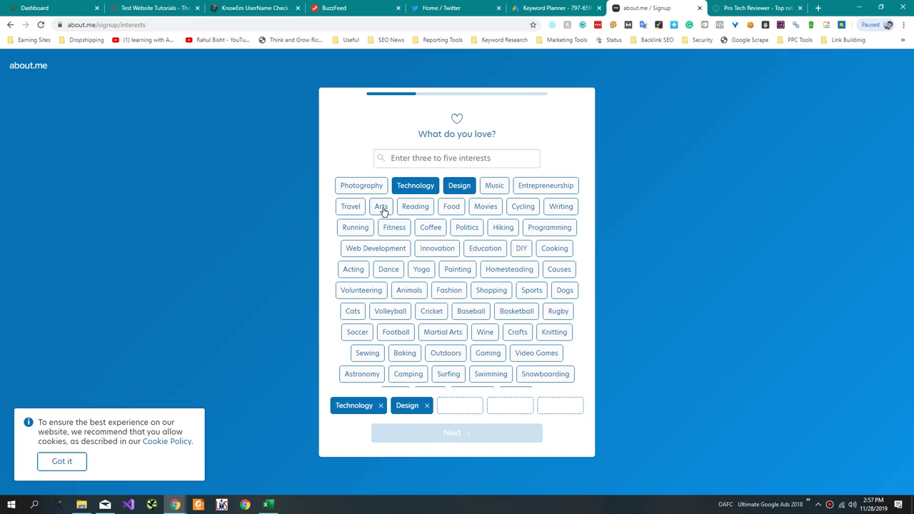
pyautogui.click(448, 208)
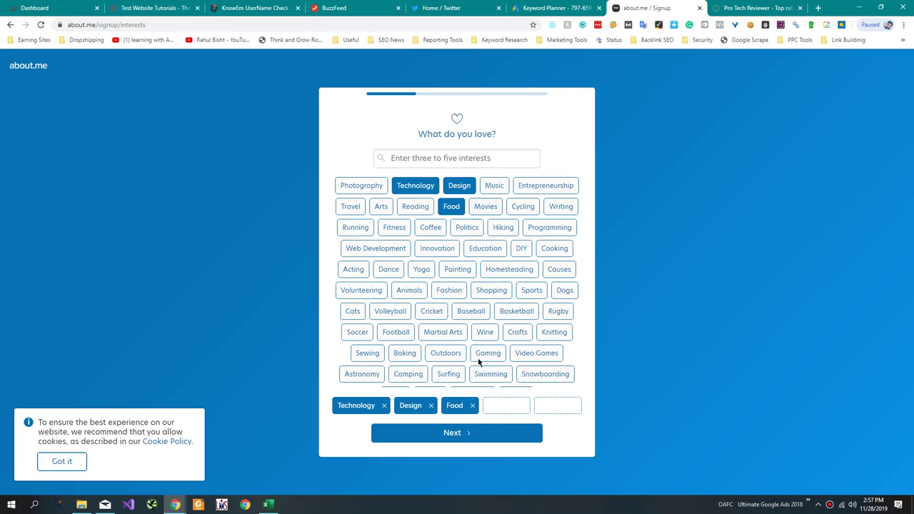
pyautogui.press('Return')
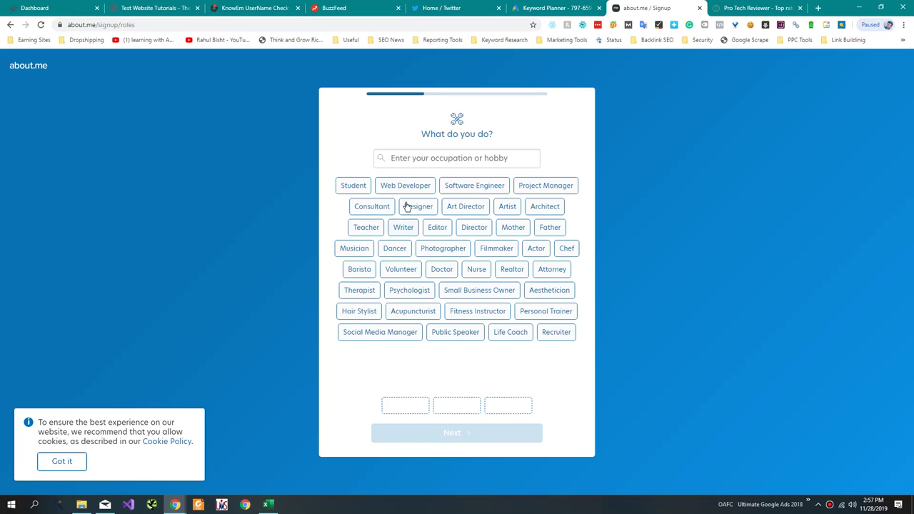
# Choose Web Developer, Software Engineer and Student as roles
pyautogui.click(400, 190)
pyautogui.click(460, 190)
pyautogui.click(349, 190)
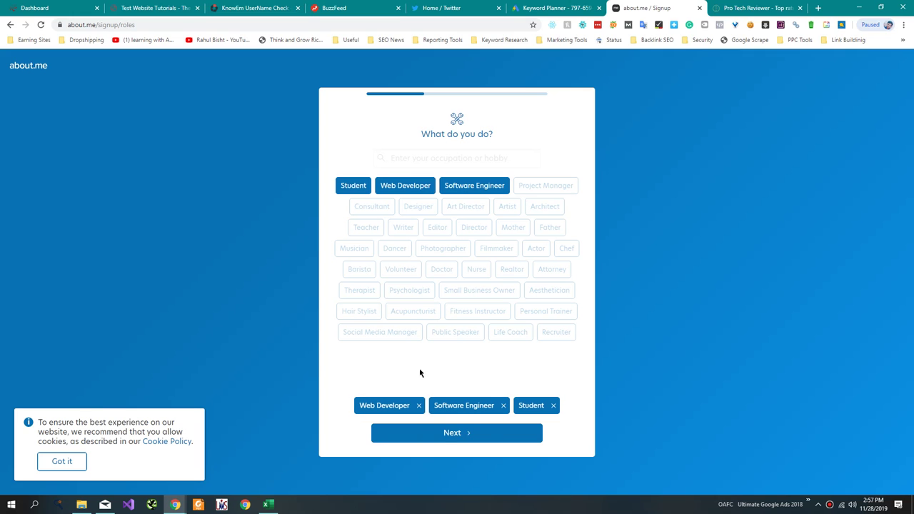
pyautogui.click(448, 435)
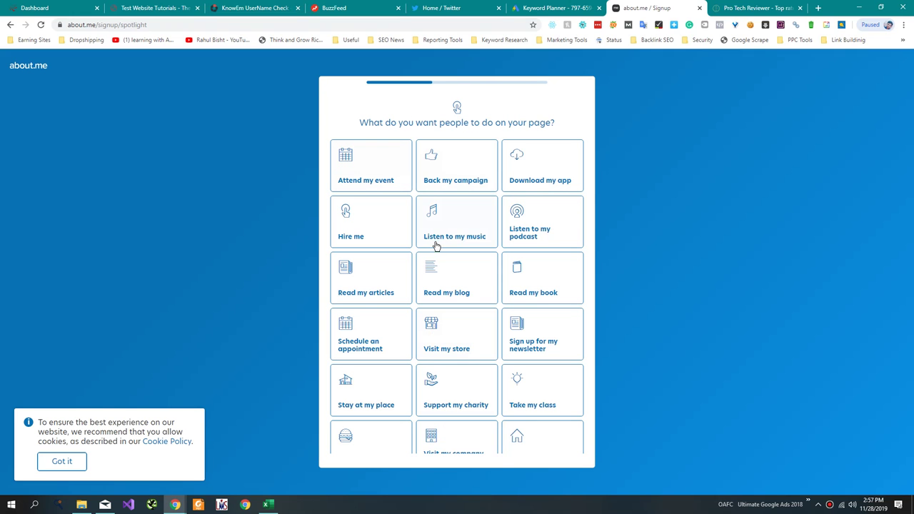
pyautogui.scroll(-1, 434, 247)
pyautogui.scroll(1, 434, 247)
pyautogui.scroll(-1, 434, 247)
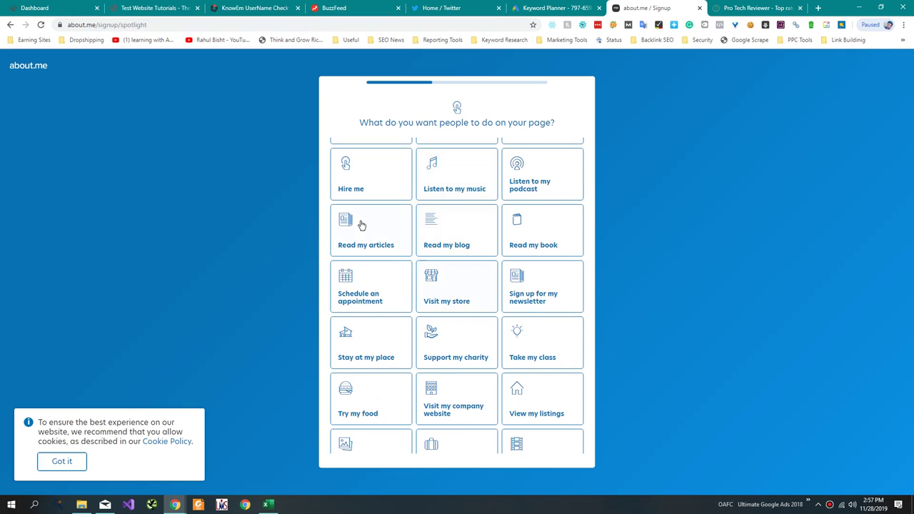
pyautogui.click(434, 273)
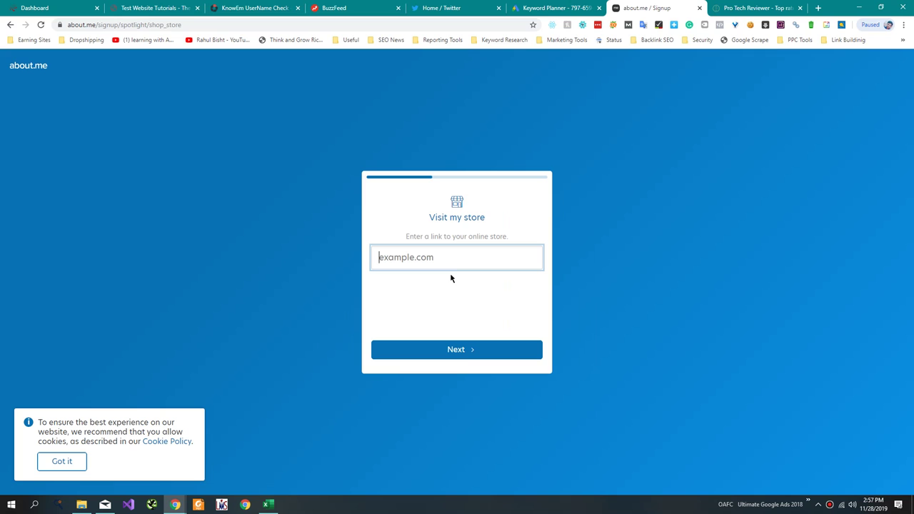
pyautogui.write('reviewer.com/best-gaming-monitors/')
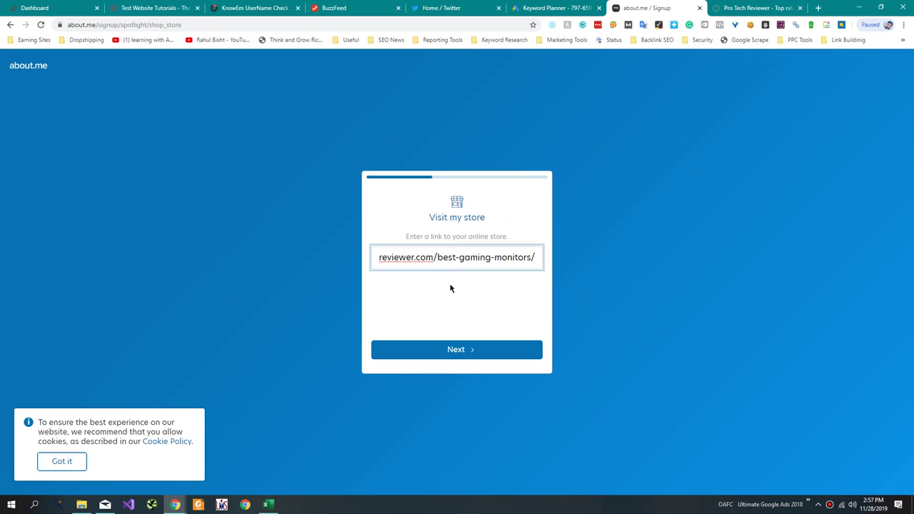
pyautogui.moveTo(434, 261); pyautogui.dragTo(454, 292)
pyautogui.press('BackSpace')
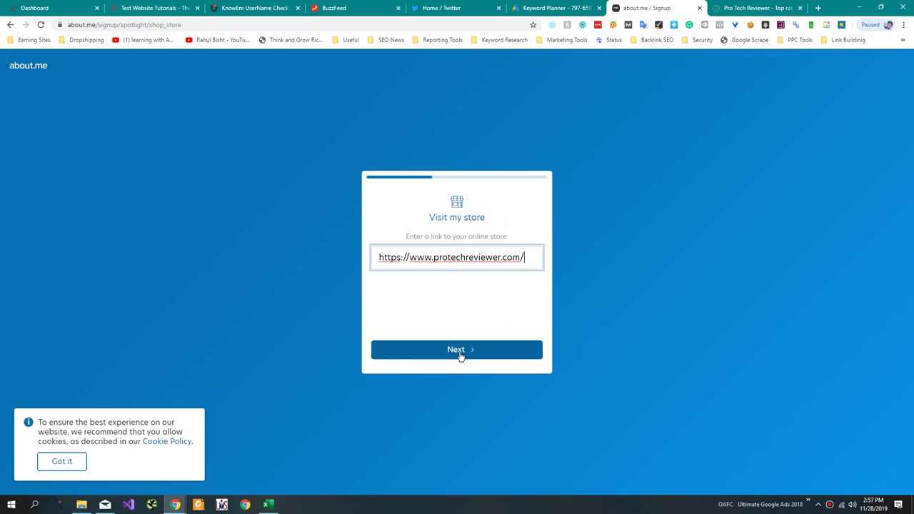
pyautogui.click(459, 353)
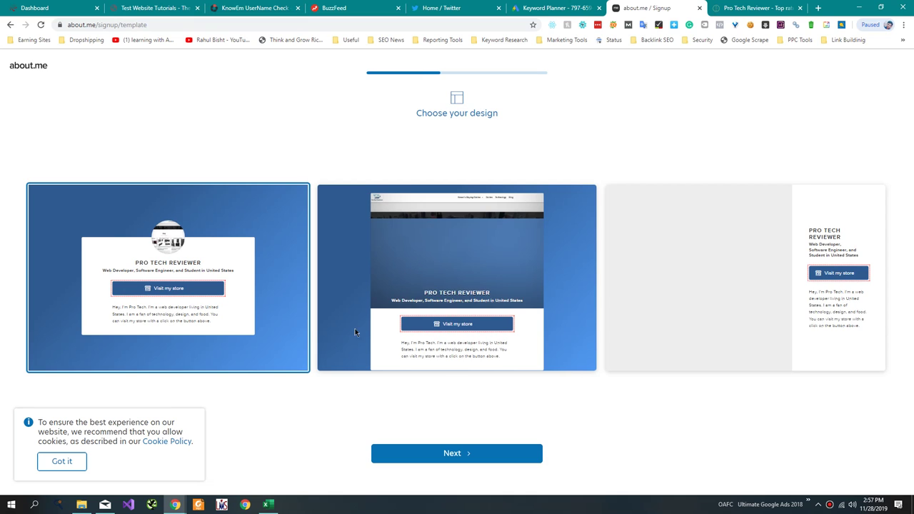
# Pick the middle page design and keep the default blue colour
pyautogui.click(449, 354)
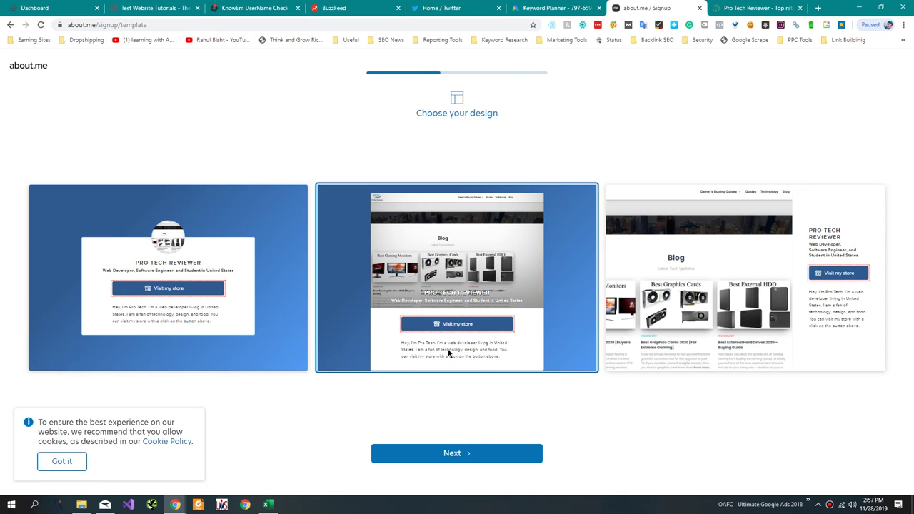
pyautogui.click(467, 455)
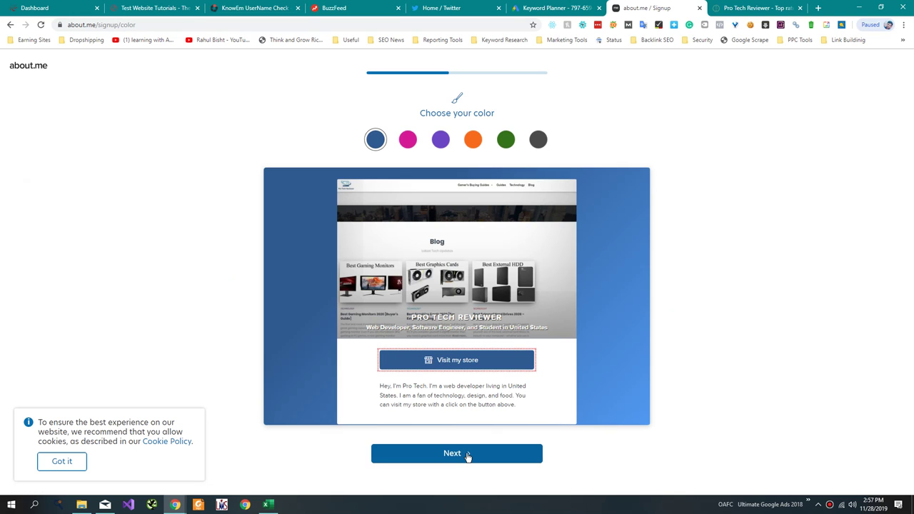
pyautogui.click(468, 454)
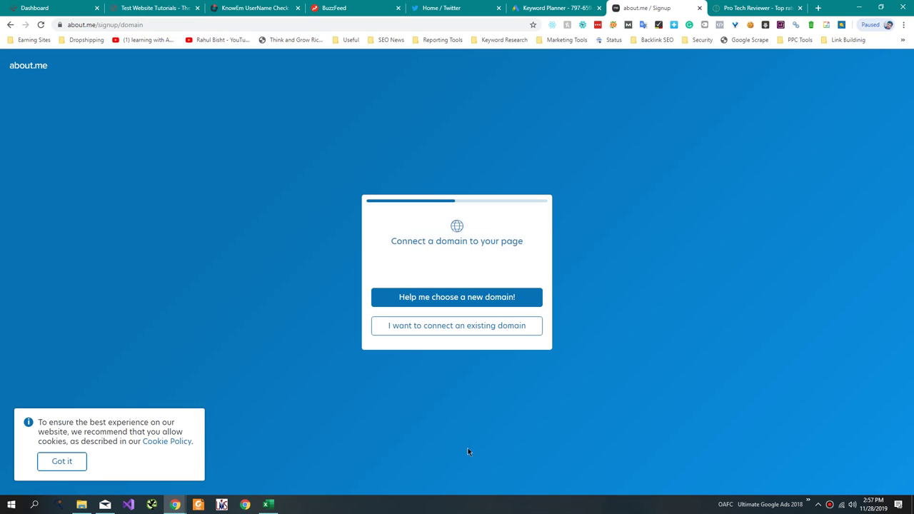
# Connect protechreviewer.com as the existing domain, stay on the free plan, and claim the protechreviewer username
pyautogui.click(452, 331)
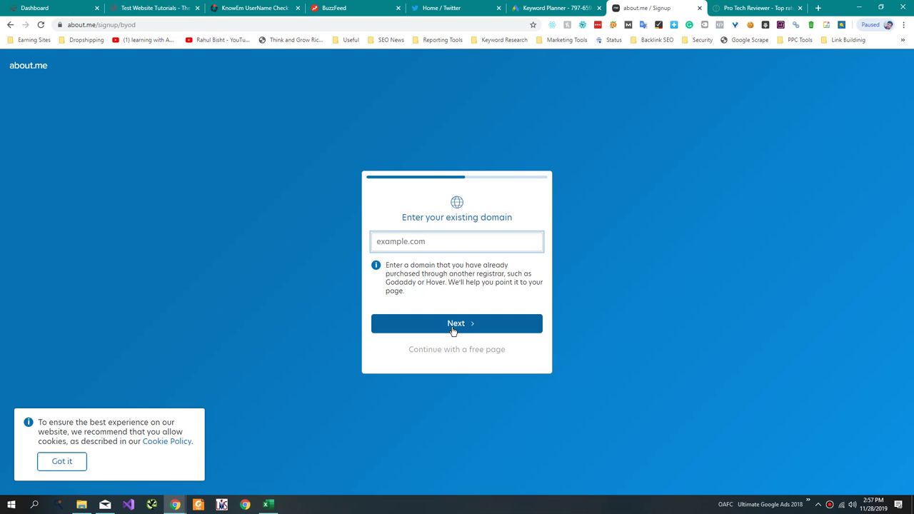
pyautogui.hotkey('ctrl', 'v')
pyautogui.click(448, 241)
pyautogui.hotkey('shift', 'End')
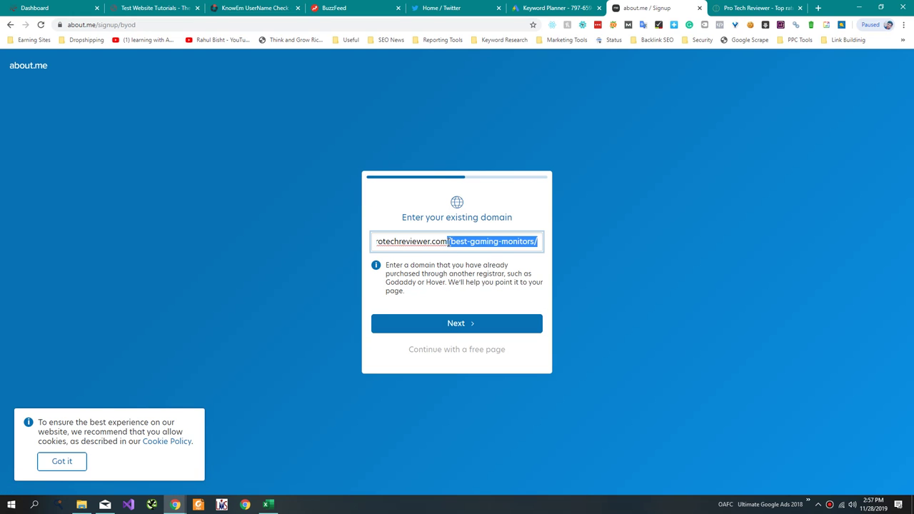
pyautogui.press('BackSpace')
pyautogui.click(468, 324)
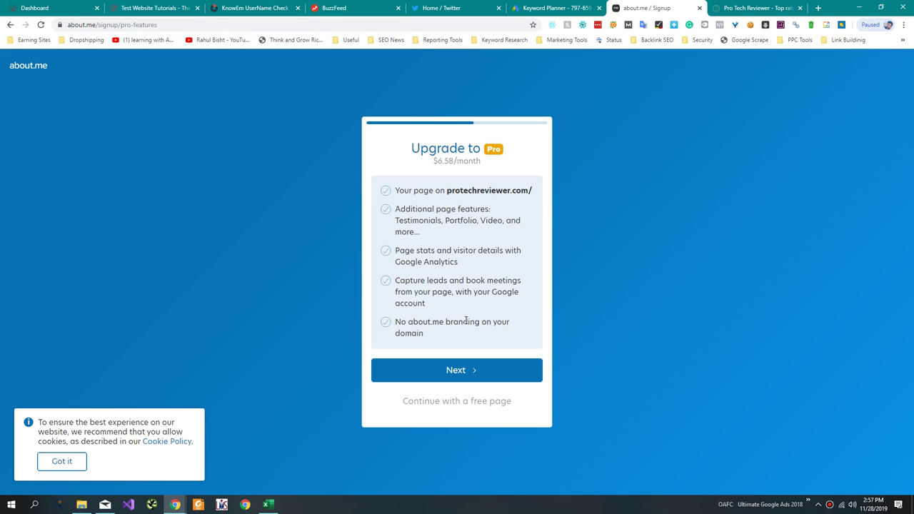
pyautogui.click(439, 405)
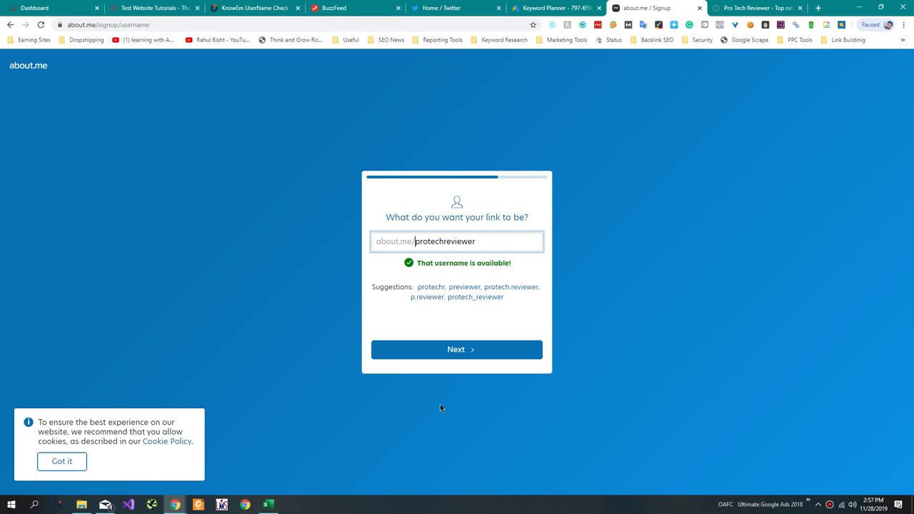
pyautogui.click(456, 351)
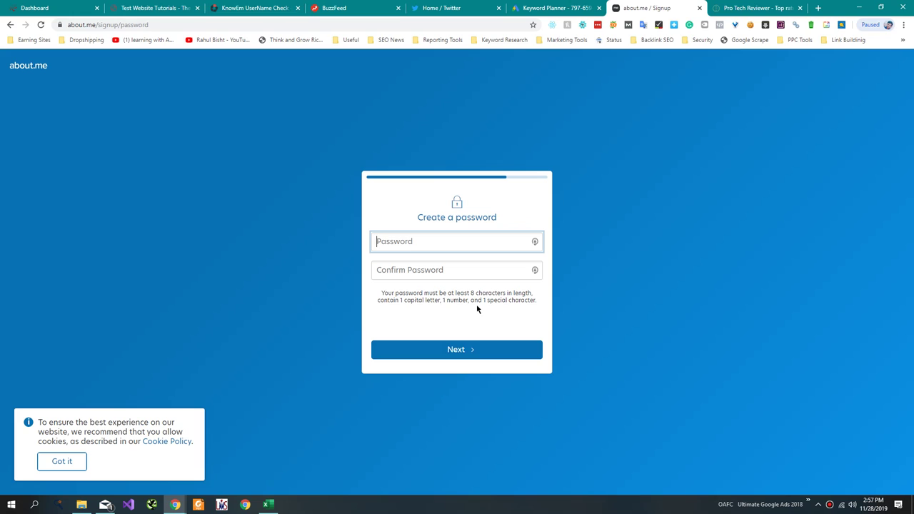
# Set and confirm the account password, pass the reCAPTCHA, and create the page
pyautogui.press('Tab')
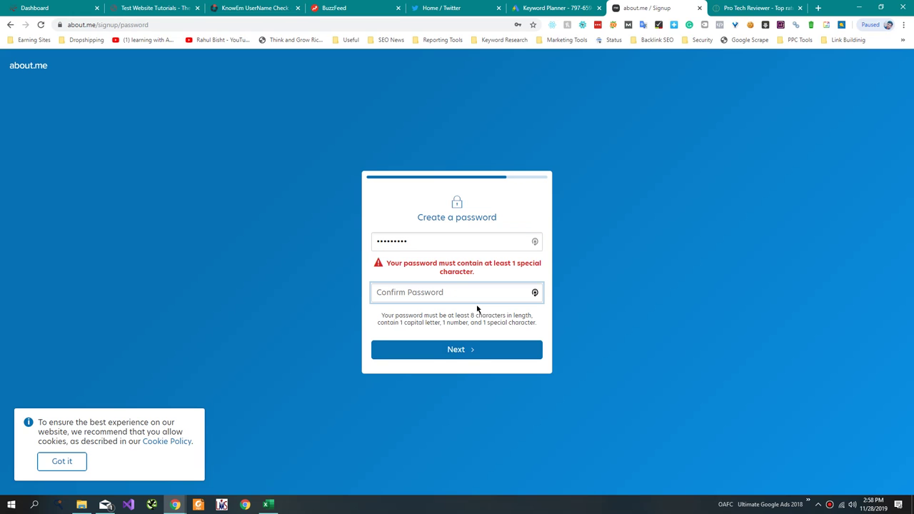
pyautogui.click(455, 242)
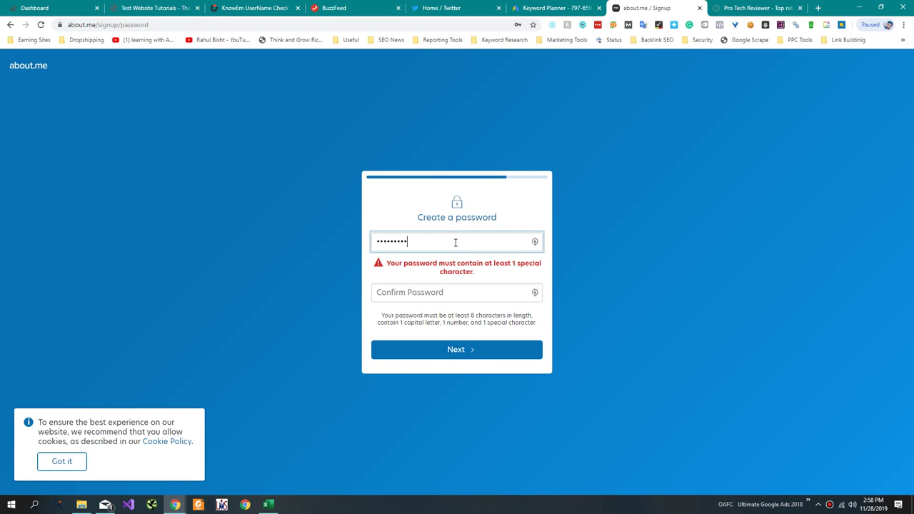
pyautogui.press('Tab')
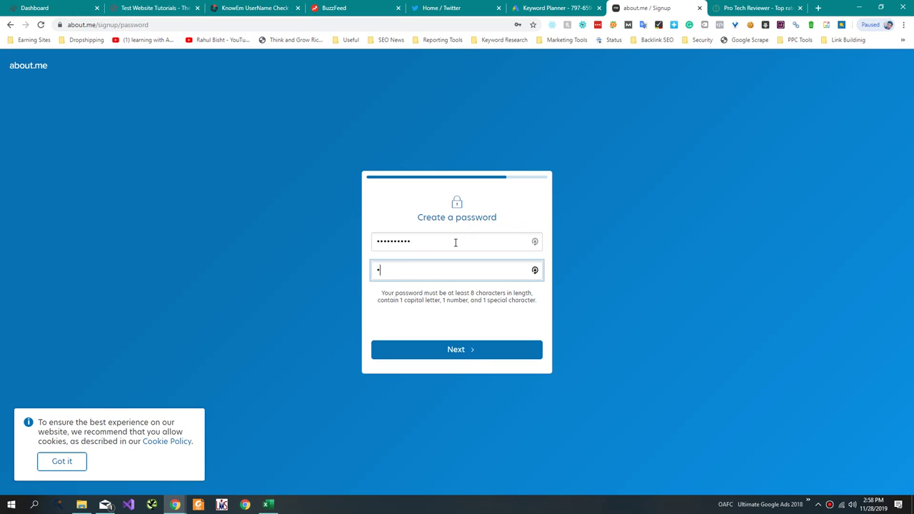
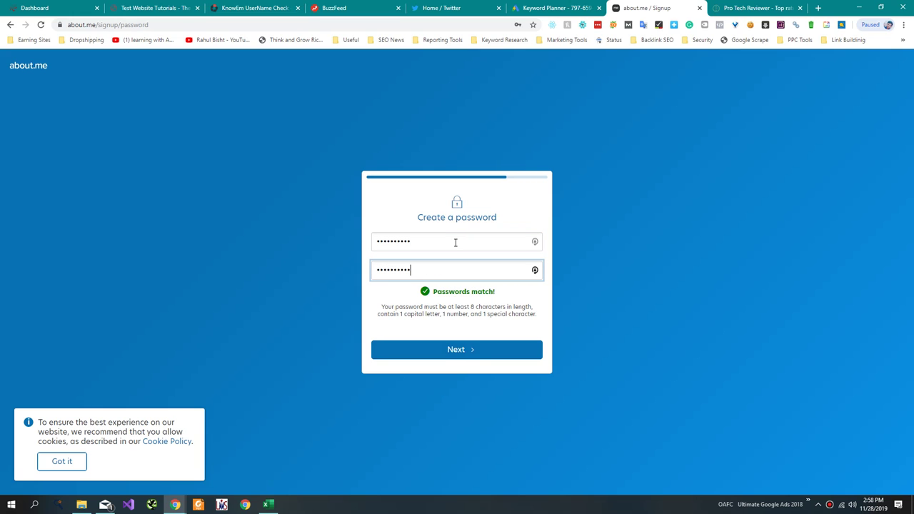
pyautogui.click(452, 349)
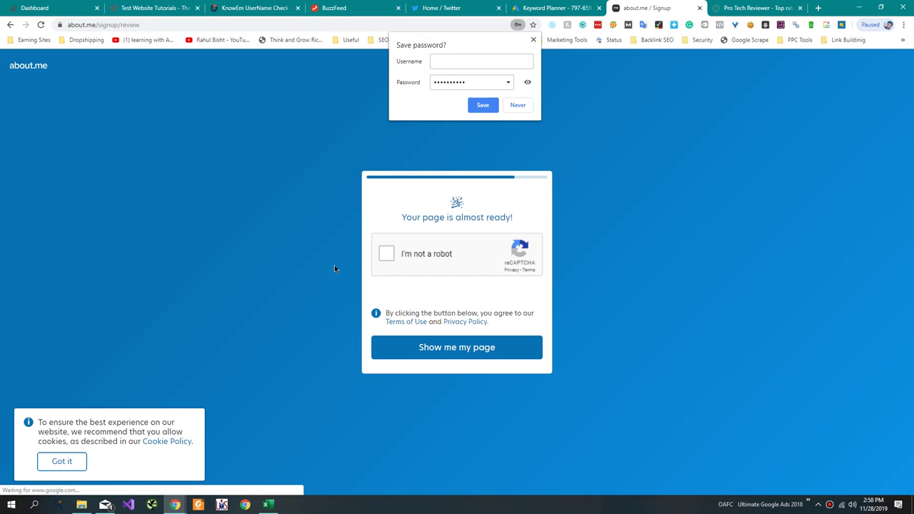
pyautogui.click(386, 253)
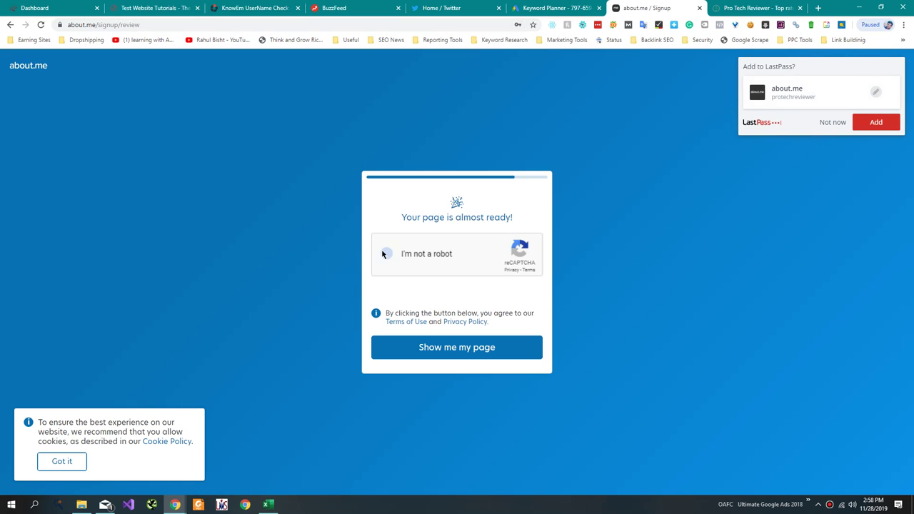
pyautogui.click(429, 348)
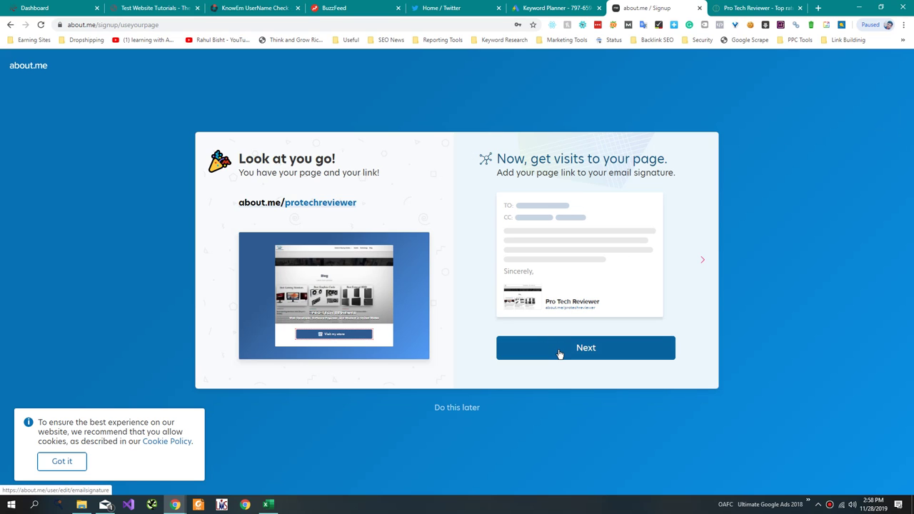
# Open the about.me/protechreviewer page in an incognito window to check its public view
pyautogui.click(560, 354)
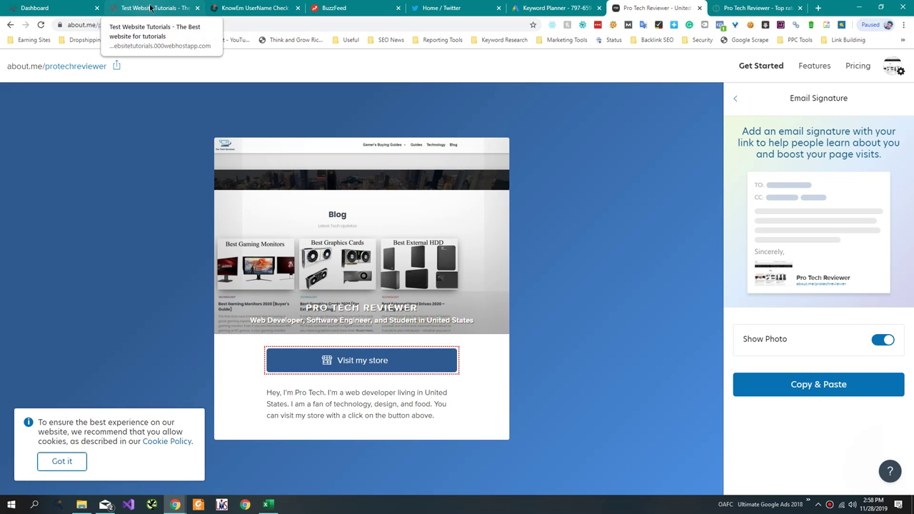
pyautogui.click(148, 25)
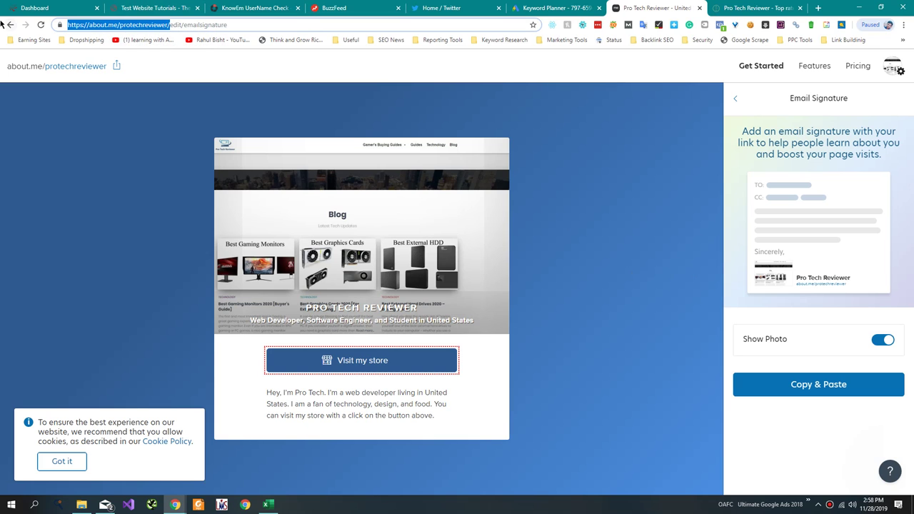
pyautogui.hotkey('ctrl', 'c')
pyautogui.hotkey('ctrl', 'shift', 'n')
pyautogui.hotkey('ctrl', 'v')
pyautogui.press('Return')
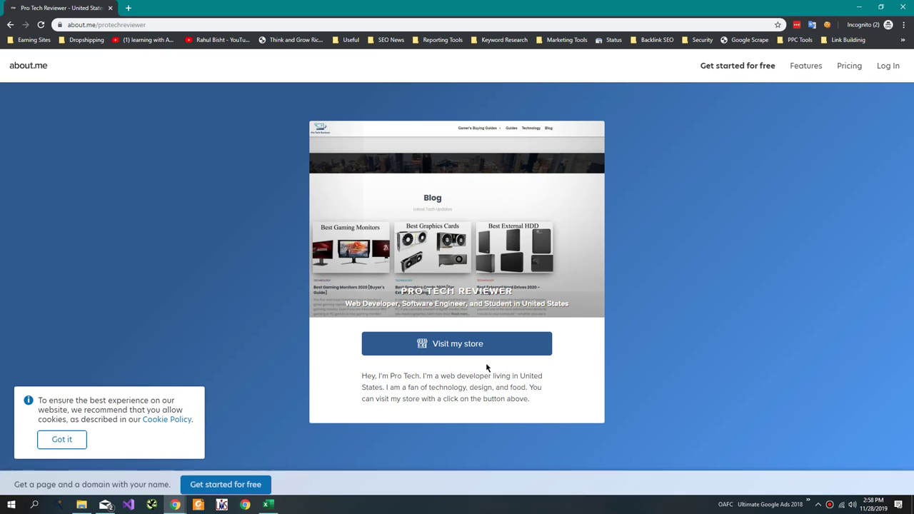
# Close the private window and the about.me tab
pyautogui.hotkey('alt', 'Tab')
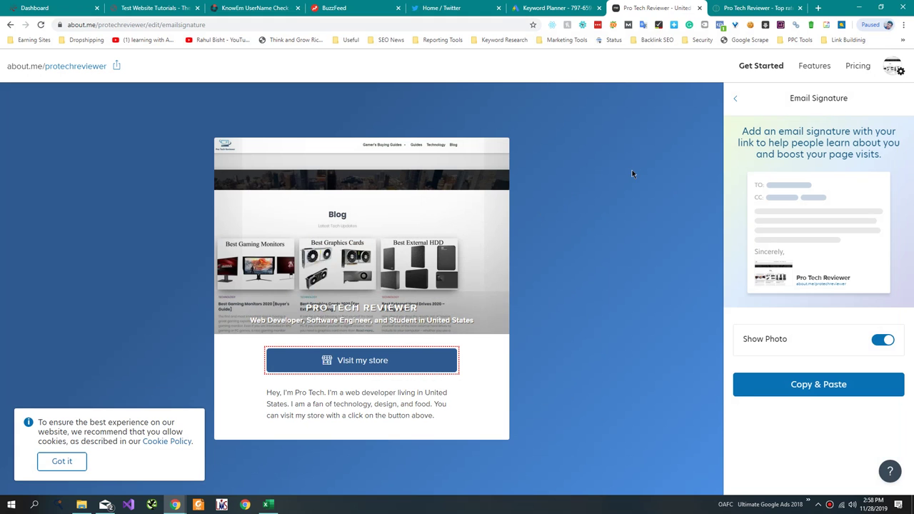
pyautogui.hotkey('ctrl', 'w')
pyautogui.hotkey('alt', 'Tab')
pyautogui.hotkey('alt', 'Tab')
pyautogui.hotkey('alt', 'Tab')
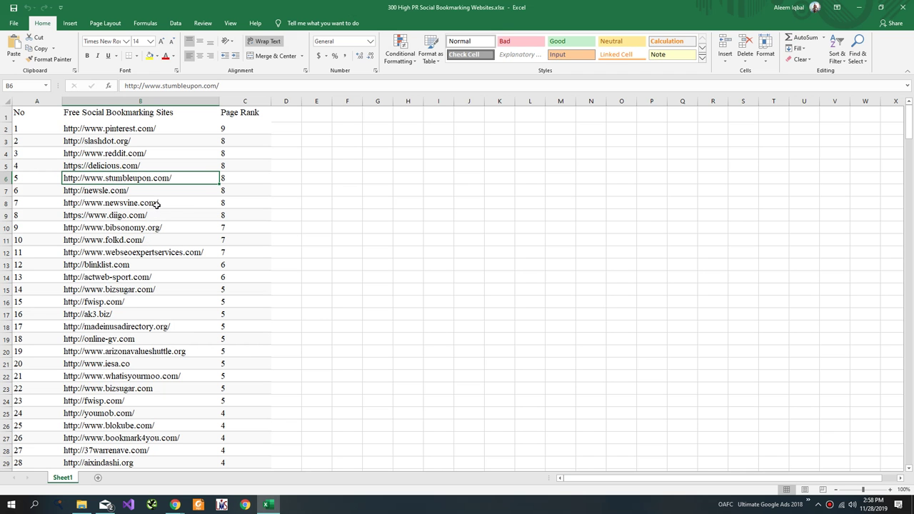
# Open Top 30 High Authority Websites.xlsx from the Backlinks Directory folder and review its site list
pyautogui.moveTo(158, 202); pyautogui.dragTo(202, 284)
pyautogui.click(188, 149)
pyautogui.hotkey('alt', 'Tab')
pyautogui.hotkey('alt', 'Tab')
pyautogui.hotkey('alt', 'Tab')
pyautogui.hotkey('alt', 'Tab')
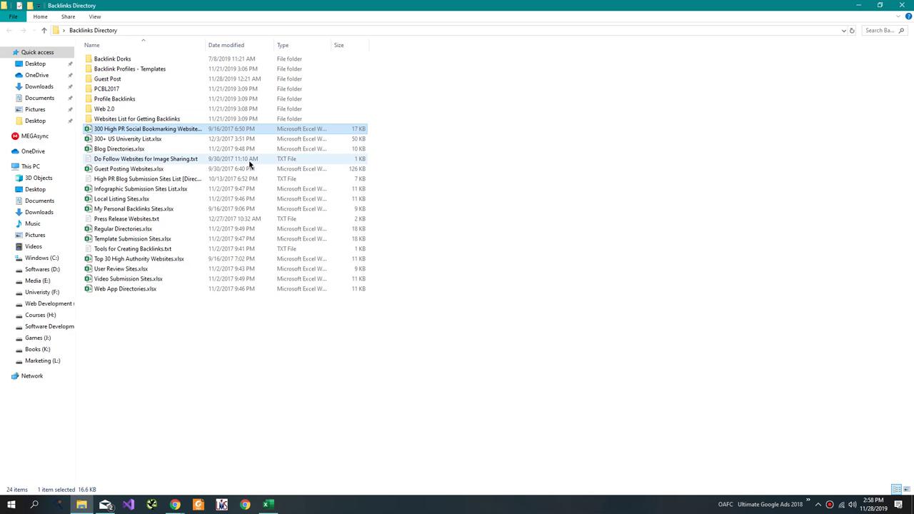
pyautogui.press('Down')
pyautogui.press('Down')
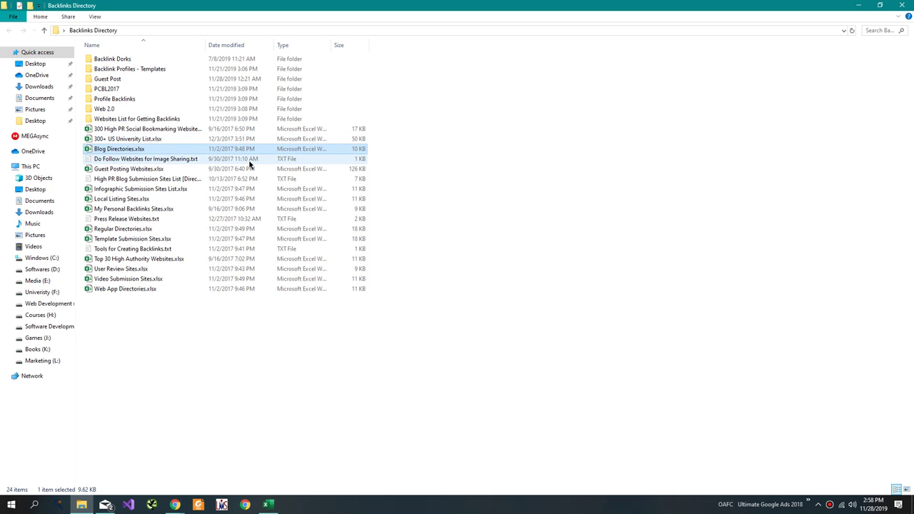
pyautogui.press('Down')
pyautogui.press('Up')
pyautogui.press('Down')
pyautogui.press('r')
pyautogui.press('Down')
pyautogui.press('Down')
pyautogui.press('Down')
pyautogui.hotkey('alt', 'Tab')
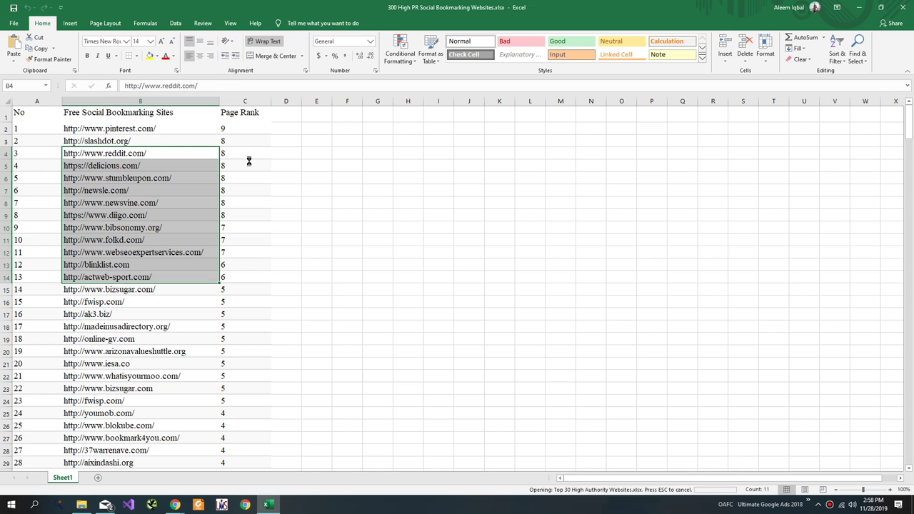
pyautogui.scroll(8, 144, 199)
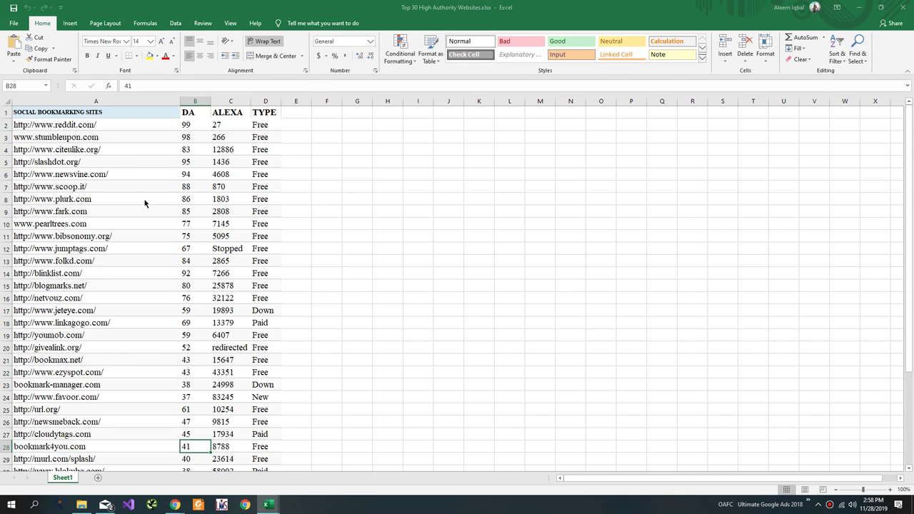
pyautogui.hotkey('alt', 'Tab')
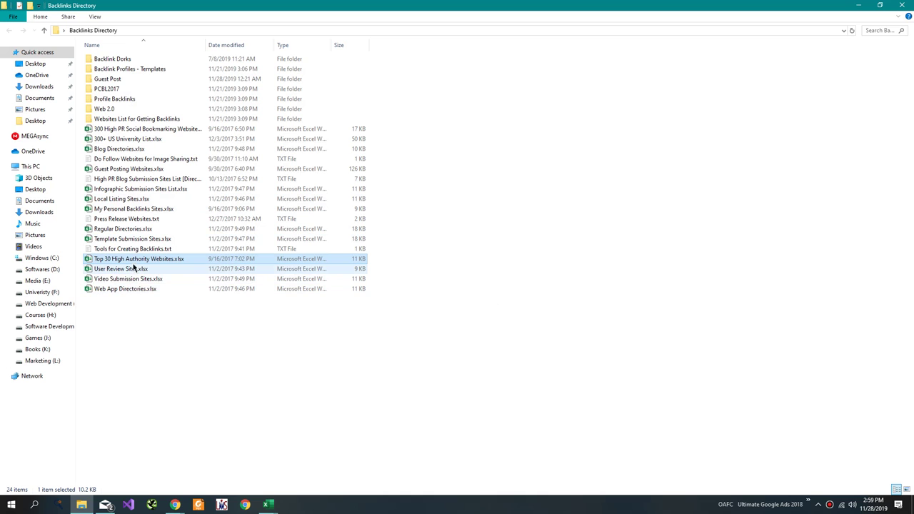
# Open High PR Blog Submission Sites List.txt in VS Code, review its 196 URLs, then return to Backlinks Directory
pyautogui.doubleClick(141, 180)
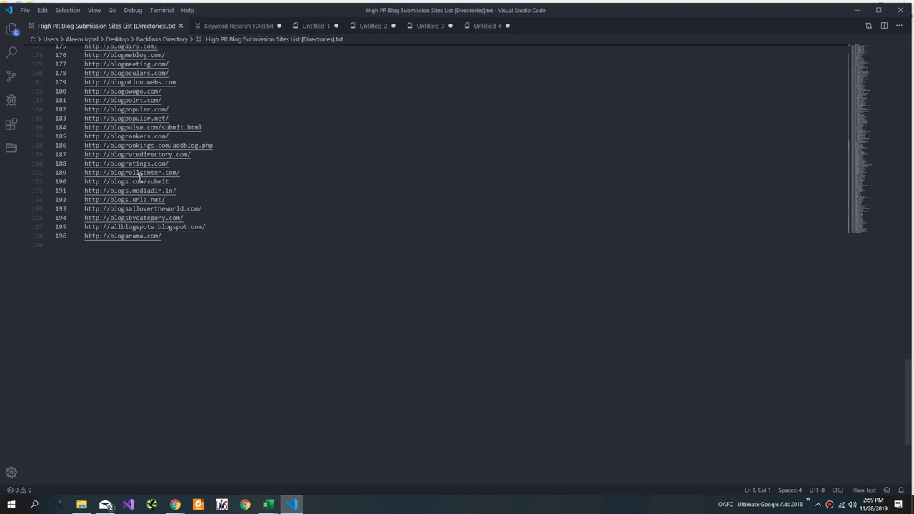
pyautogui.scroll(20, 141, 178)
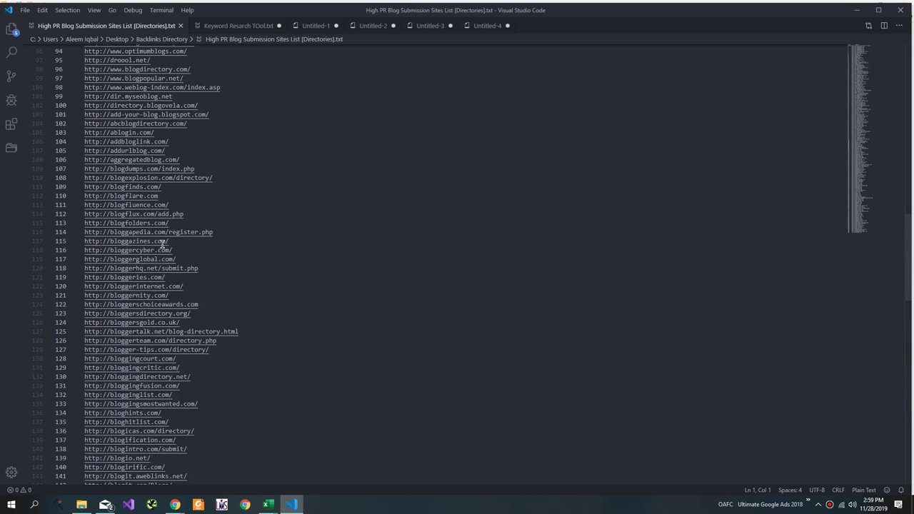
pyautogui.scroll(17, 161, 245)
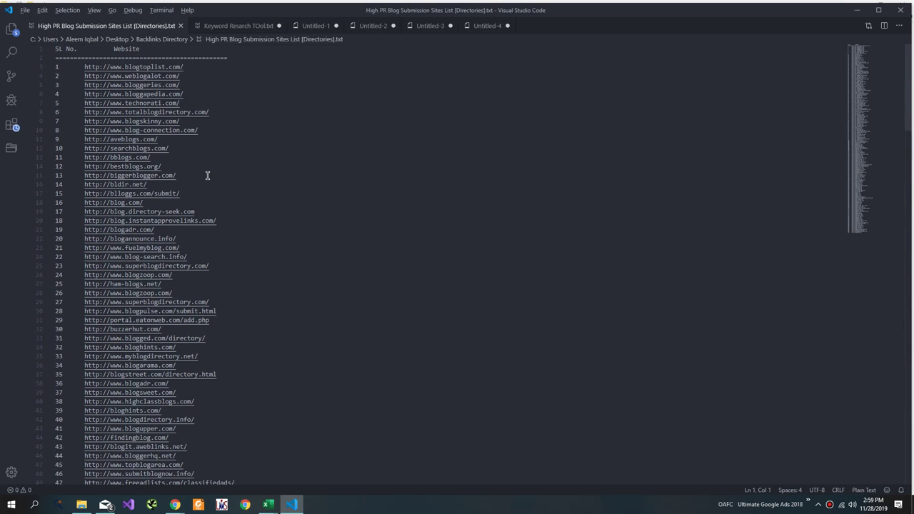
pyautogui.hotkey('alt', 'Tab')
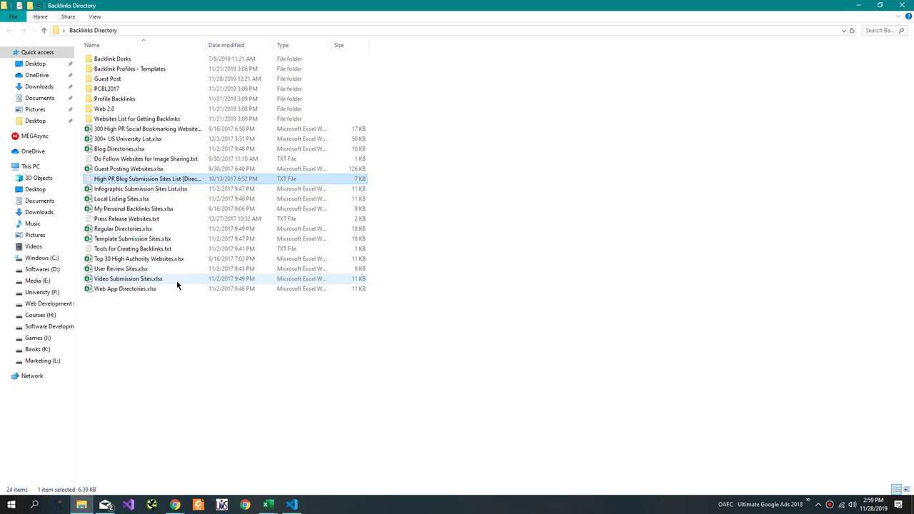
# Go into the Profile Backlinks folder and open 200 Dofollow Profile Backlinks.xlsx in Excel
pyautogui.doubleClick(173, 71)
pyautogui.hotkey('alt', 'Left')
pyautogui.hotkey('alt', 'Left')
pyautogui.hotkey('alt', 'Left')
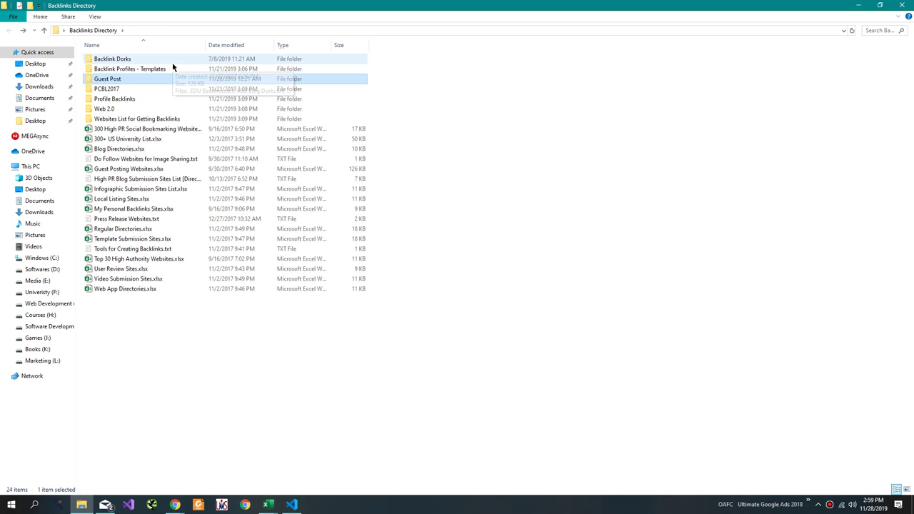
pyautogui.press('Down')
pyautogui.press('Down')
pyautogui.press('Return')
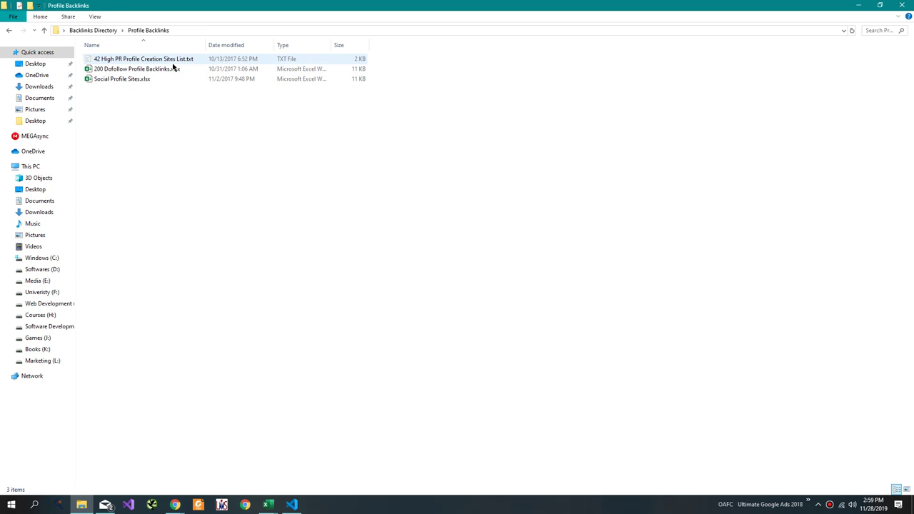
pyautogui.doubleClick(173, 69)
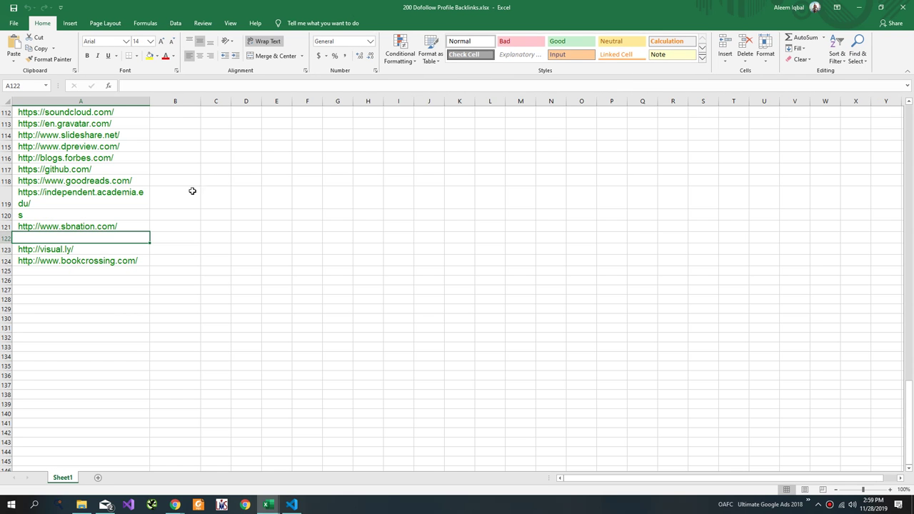
# Copy the storify.com URL from cell A5 and load it in a new Chrome tab
pyautogui.scroll(7, 192, 190)
pyautogui.scroll(20, 181, 252)
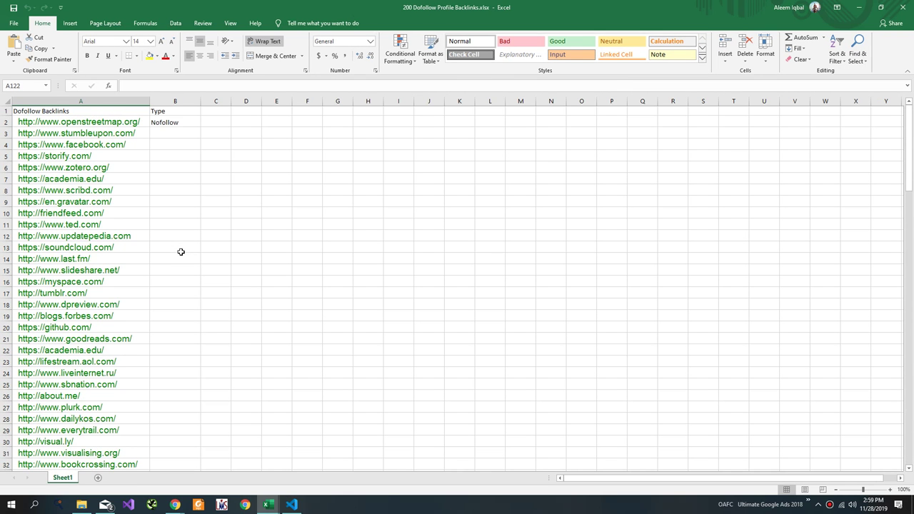
pyautogui.click(135, 124)
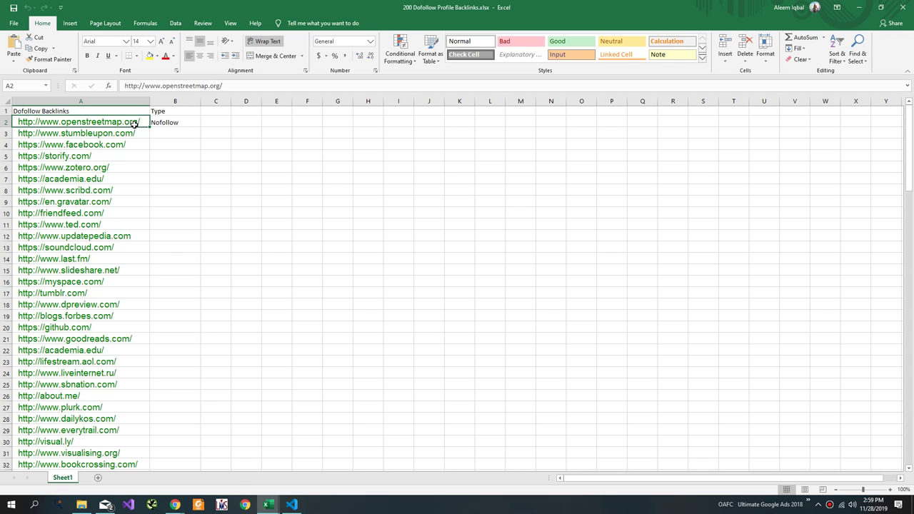
pyautogui.click(120, 160)
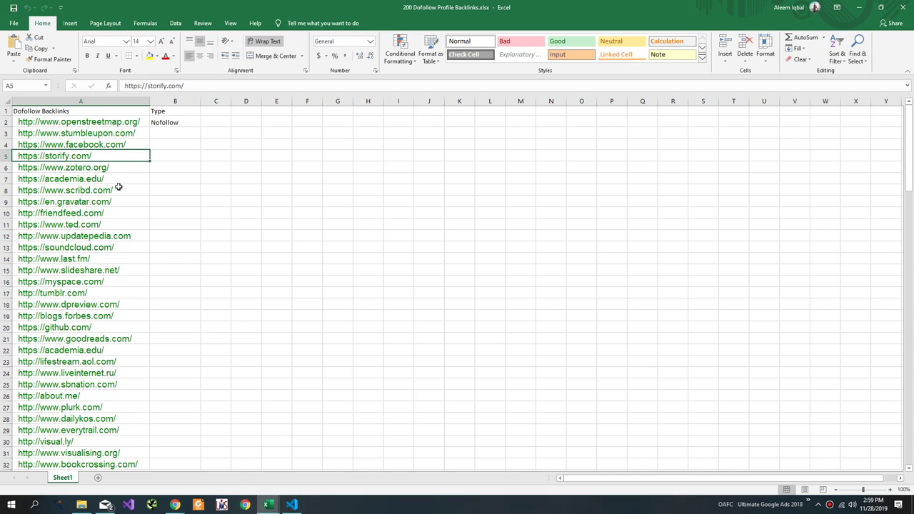
pyautogui.hotkey('ctrl', 'c')
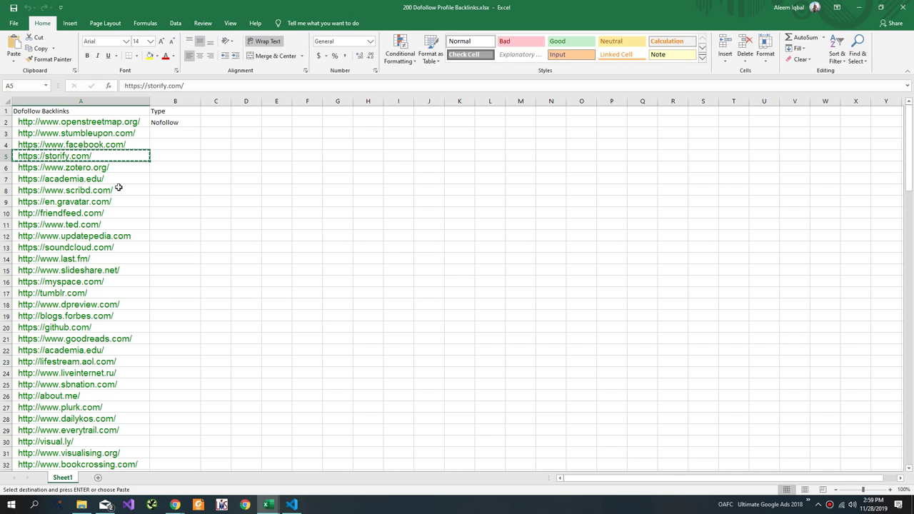
pyautogui.hotkey('alt', 'Tab')
# Copy the gravatar URL from cell A9 and open it in a new tab
pyautogui.hotkey('alt', 'Tab')
pyautogui.hotkey('alt', 'Tab')
pyautogui.hotkey('alt', 'Tab')
pyautogui.hotkey('alt', 'Tab')
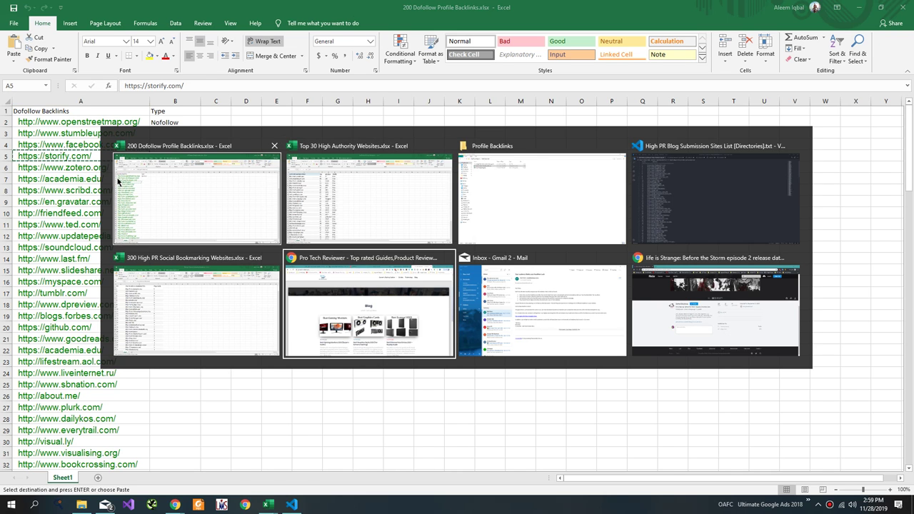
pyautogui.hotkey('ctrl', 't')
pyautogui.hotkey('ctrl', 'v')
pyautogui.press('Return')
pyautogui.hotkey('alt', 'Tab')
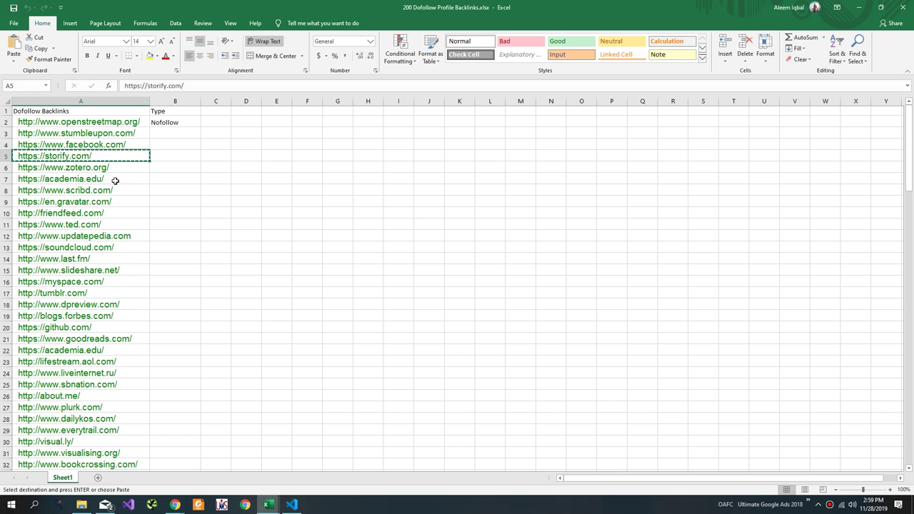
pyautogui.click(114, 199)
pyautogui.hotkey('ctrl', 'c')
pyautogui.hotkey('alt', 'Tab')
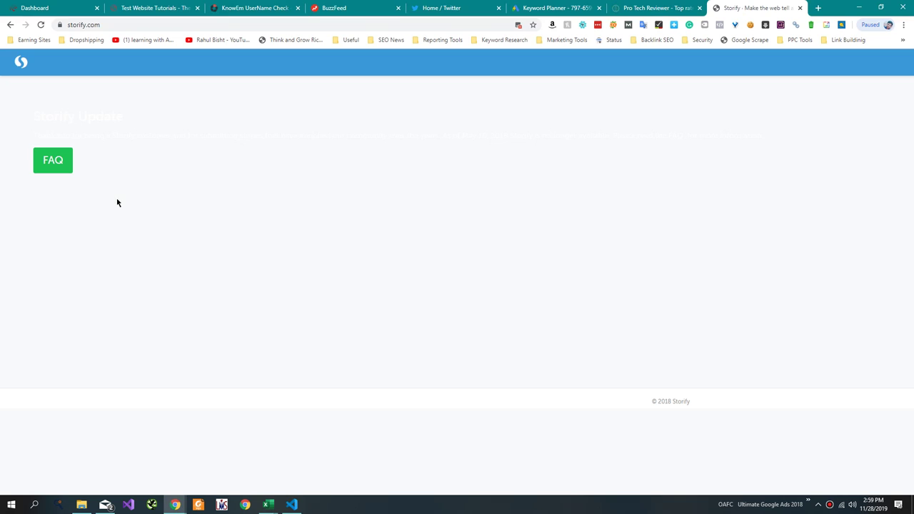
pyautogui.hotkey('ctrl', 't')
pyautogui.hotkey('ctrl', 'v')
pyautogui.hotkey('alt', 'Tab')
# Copy the TED URL from cell A11 and load it in a new tab
pyautogui.click(95, 222)
pyautogui.hotkey('ctrl', 'c')
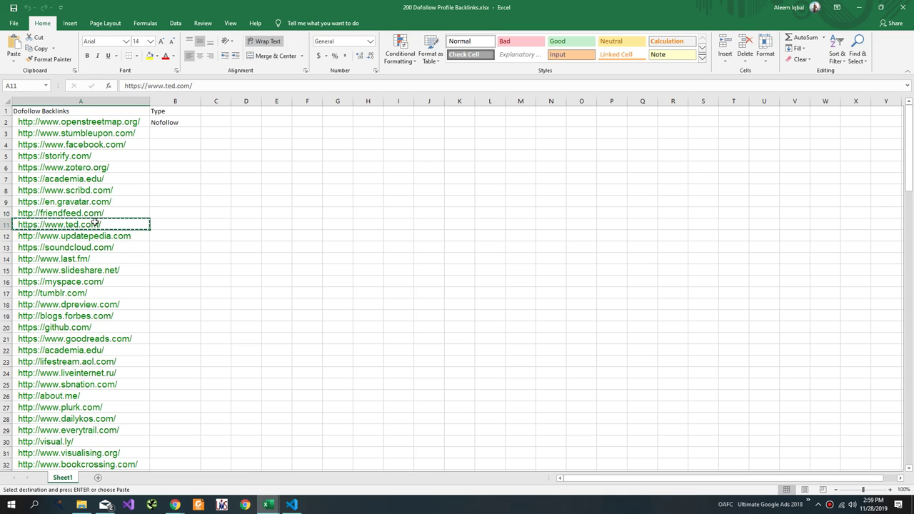
pyautogui.hotkey('alt', 'Tab')
pyautogui.hotkey('ctrl', 't')
pyautogui.hotkey('ctrl', 'v')
pyautogui.press('Return')
# Copy the myspace URL from cell A16 and open it in a new tab
pyautogui.hotkey('alt', 'Tab')
pyautogui.click(95, 259)
pyautogui.click(95, 283)
pyautogui.hotkey('ctrl', 'c')
pyautogui.hotkey('alt', 'Tab')
pyautogui.hotkey('ctrl', 't')
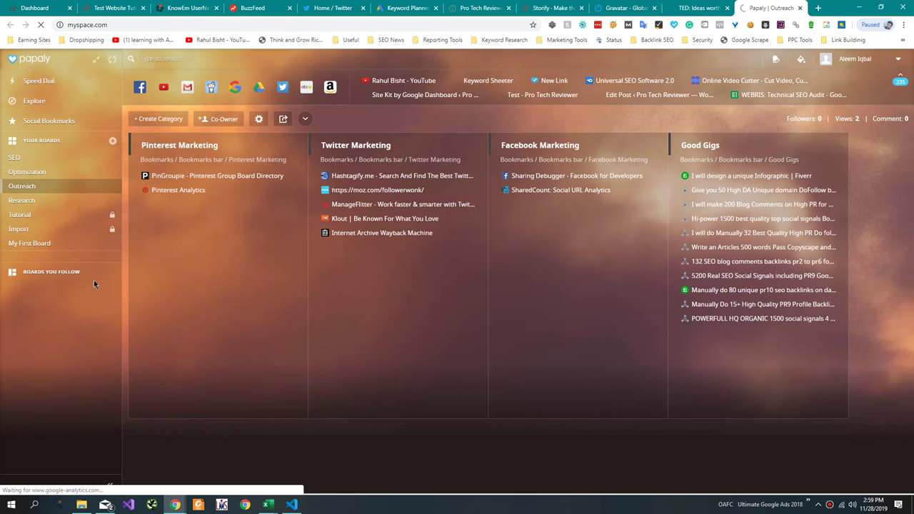
pyautogui.hotkey('alt', 'Tab')
# Copy the Forbes blogs URL from cell A19 and load it in a new tab
pyautogui.click(93, 289)
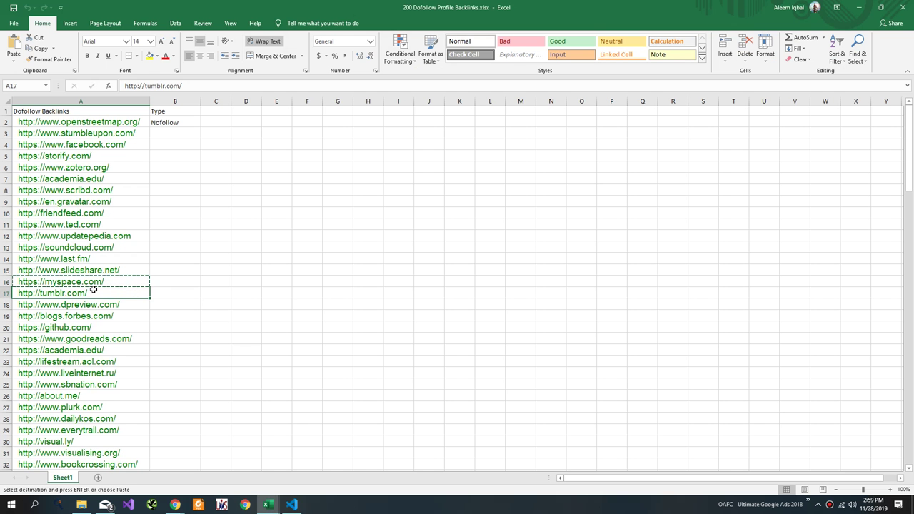
pyautogui.click(90, 315)
pyautogui.hotkey('ctrl', 'c')
pyautogui.hotkey('alt', 'Tab')
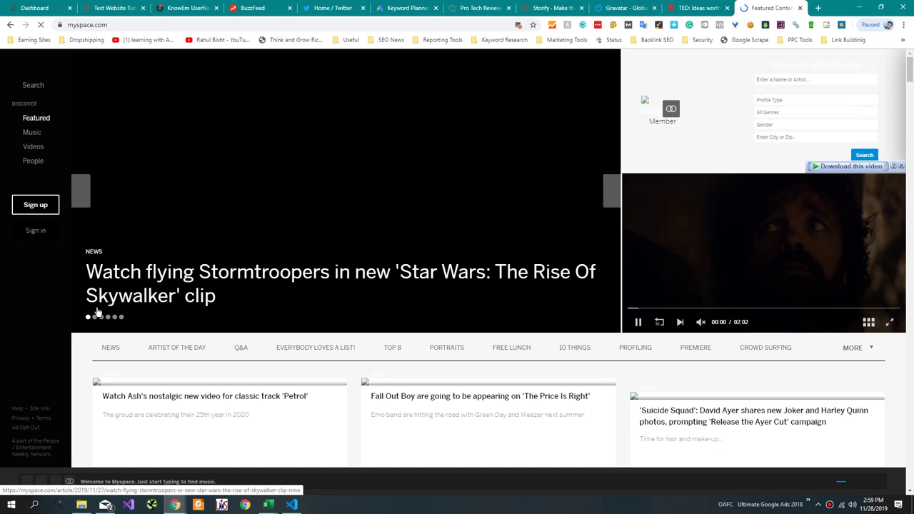
pyautogui.hotkey('ctrl', 't')
pyautogui.hotkey('ctrl', 'v')
pyautogui.press('Return')
pyautogui.click(640, 8)
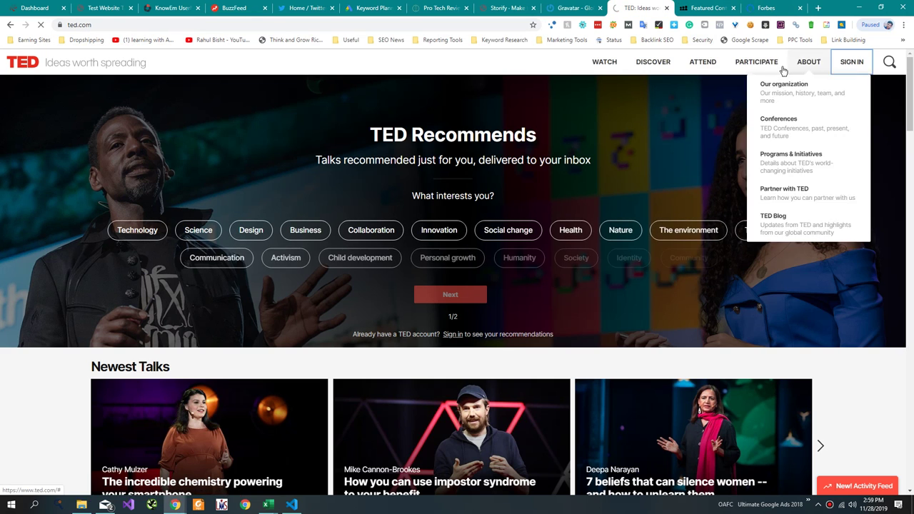
# Sign in to TED with the account email and password, dismissing the save-password prompt
pyautogui.moveTo(756, 63)
pyautogui.click(846, 69)
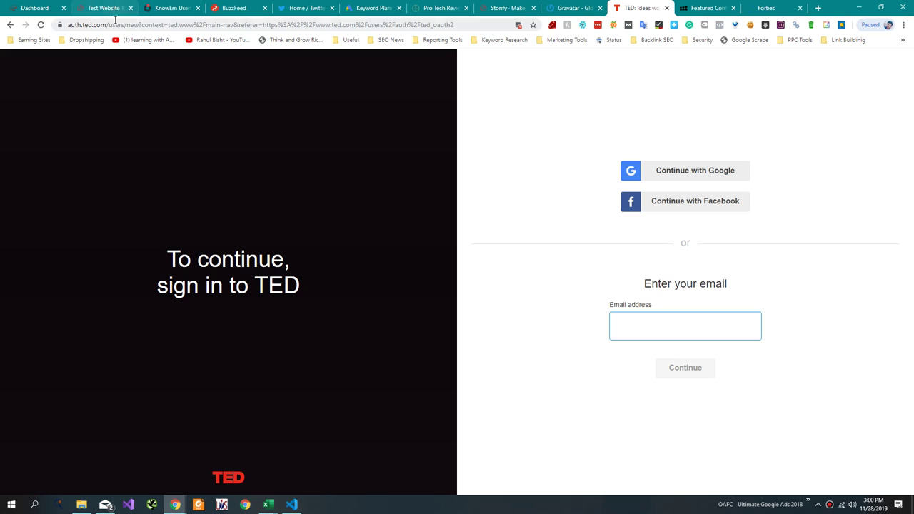
pyautogui.click(115, 24)
pyautogui.click(651, 320)
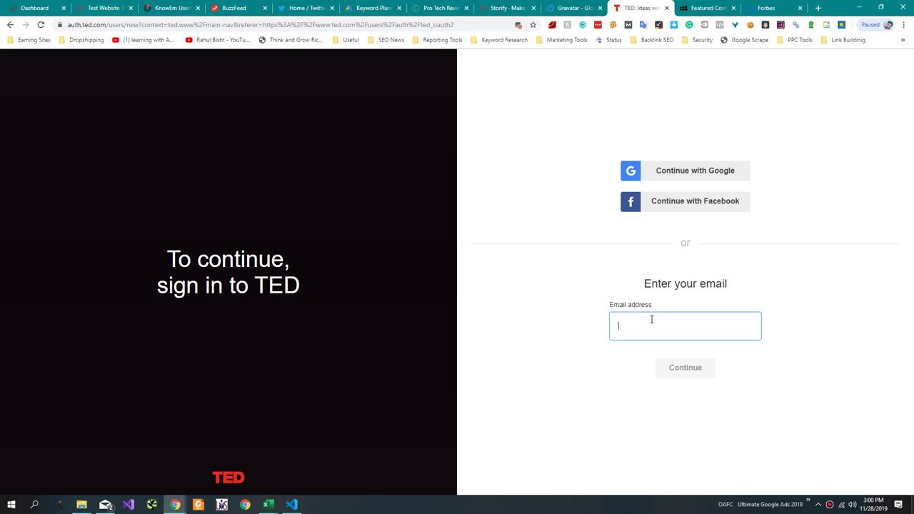
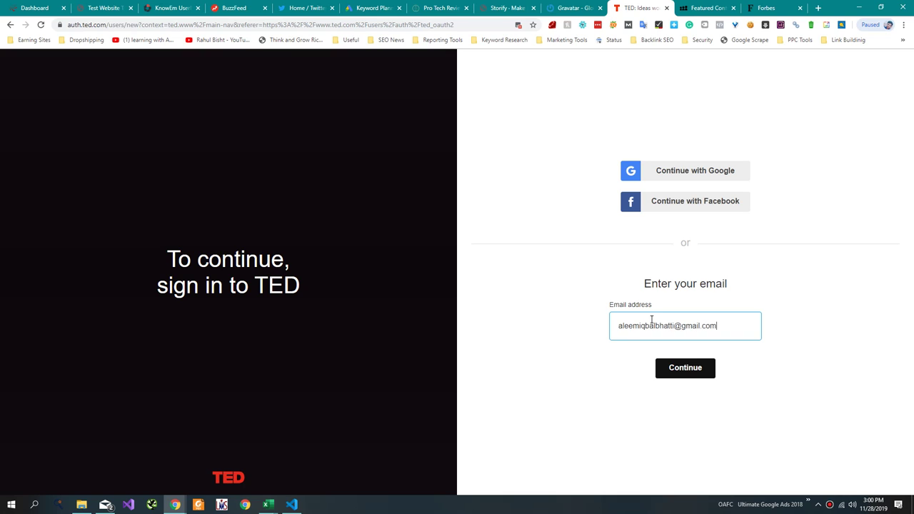
pyautogui.press('Return')
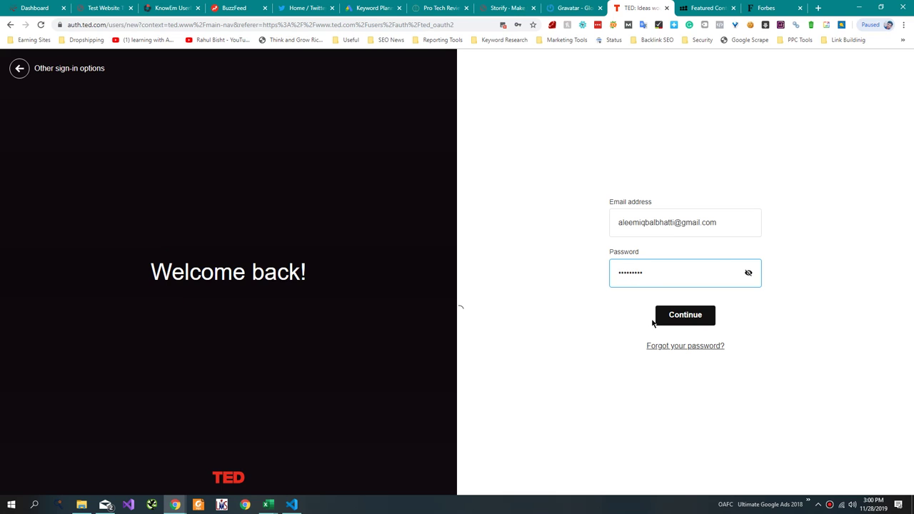
pyautogui.press('Return')
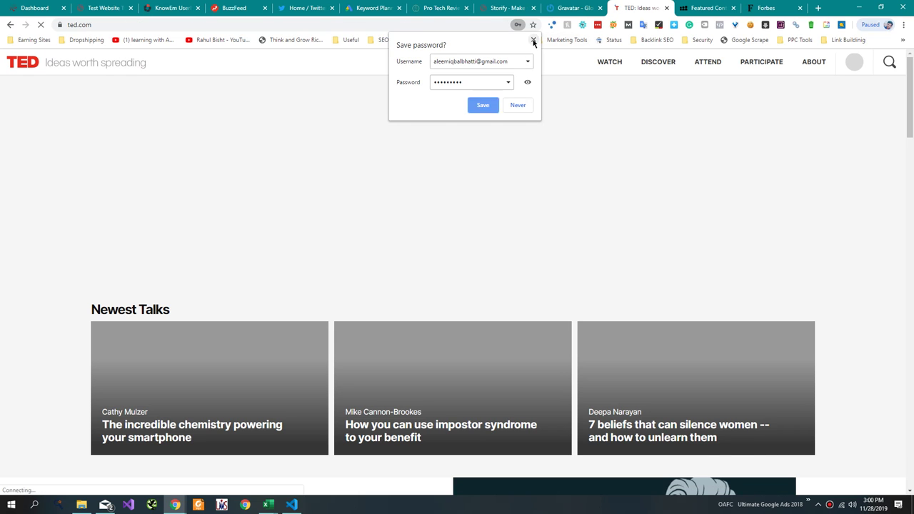
pyautogui.click(532, 39)
# Go to the TED account's profile page and start editing it
pyautogui.click(851, 63)
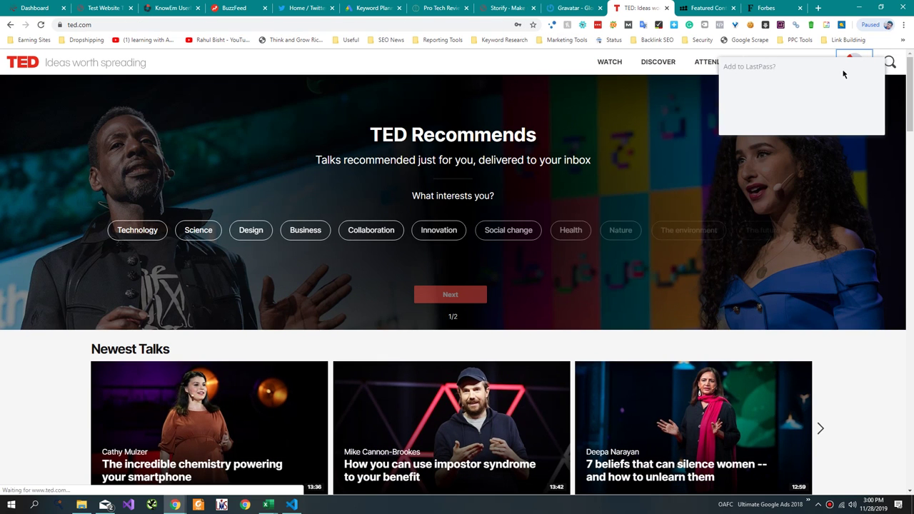
pyautogui.click(825, 123)
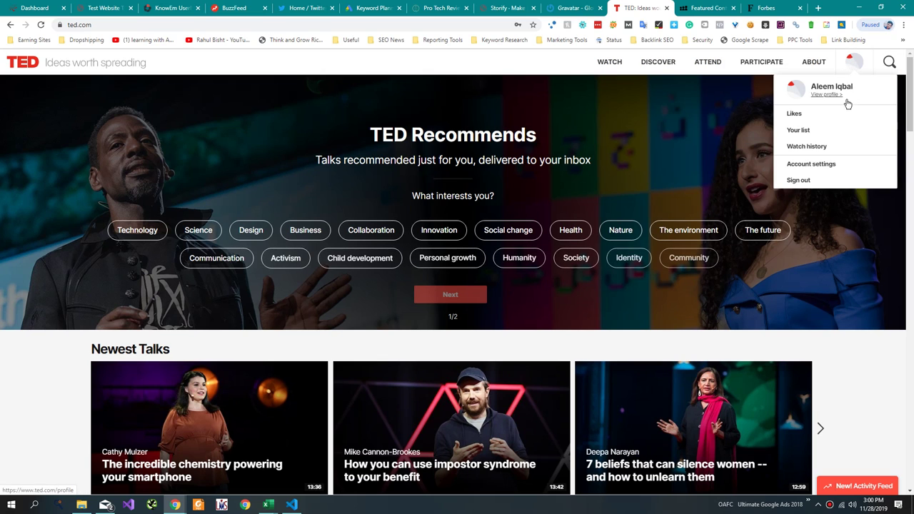
pyautogui.click(834, 99)
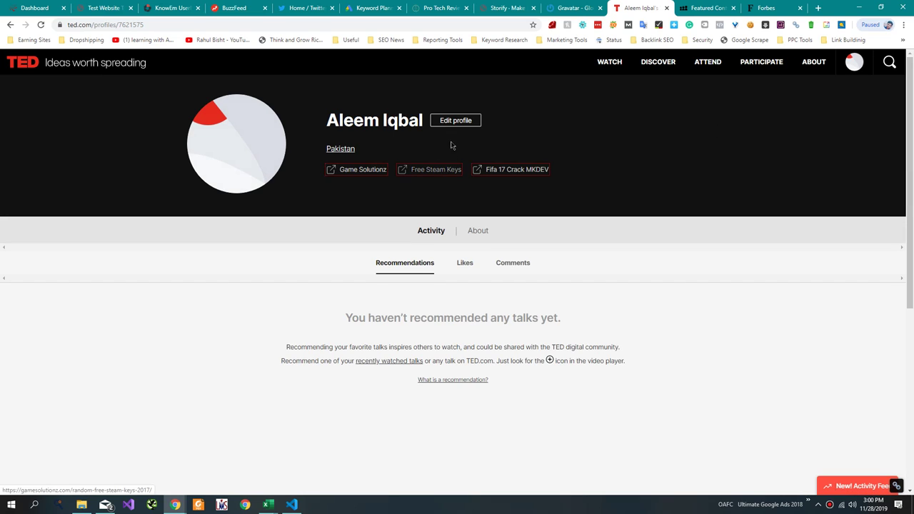
pyautogui.click(470, 123)
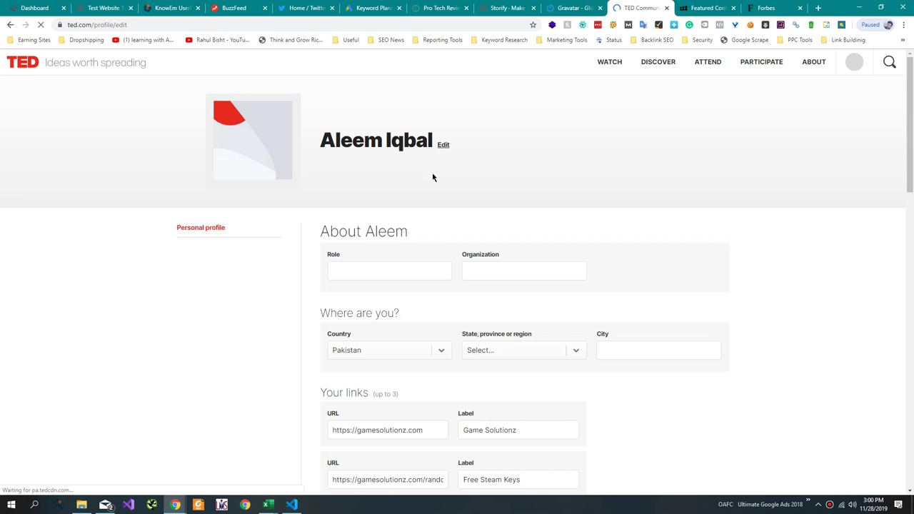
# Delete the URLs of the three gamesolutionz links under Your links
pyautogui.scroll(-4, 419, 213)
pyautogui.scroll(2, 420, 213)
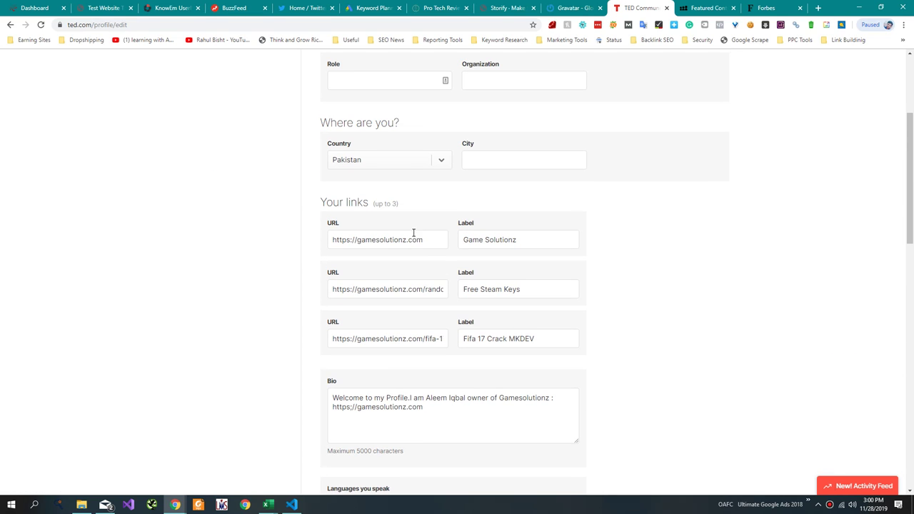
pyautogui.tripleClick(413, 238)
pyautogui.press('BackSpace')
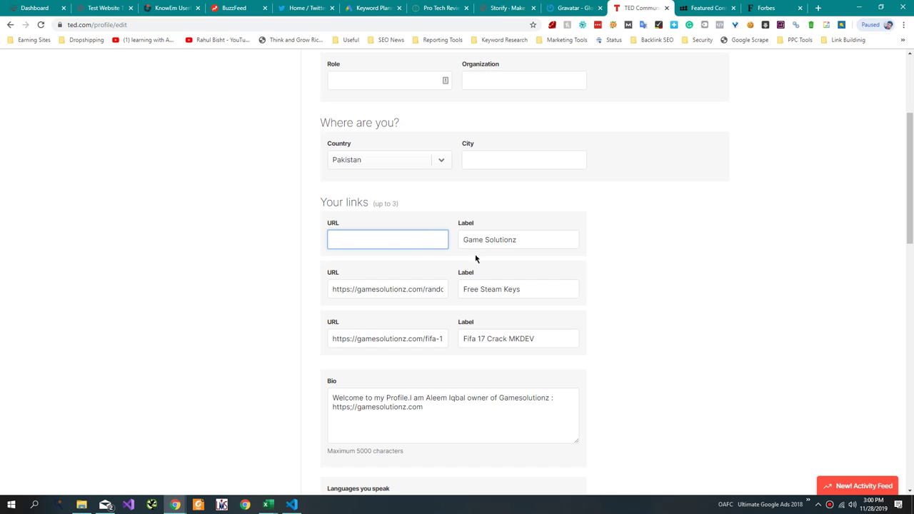
pyautogui.tripleClick(424, 288)
pyautogui.press('BackSpace')
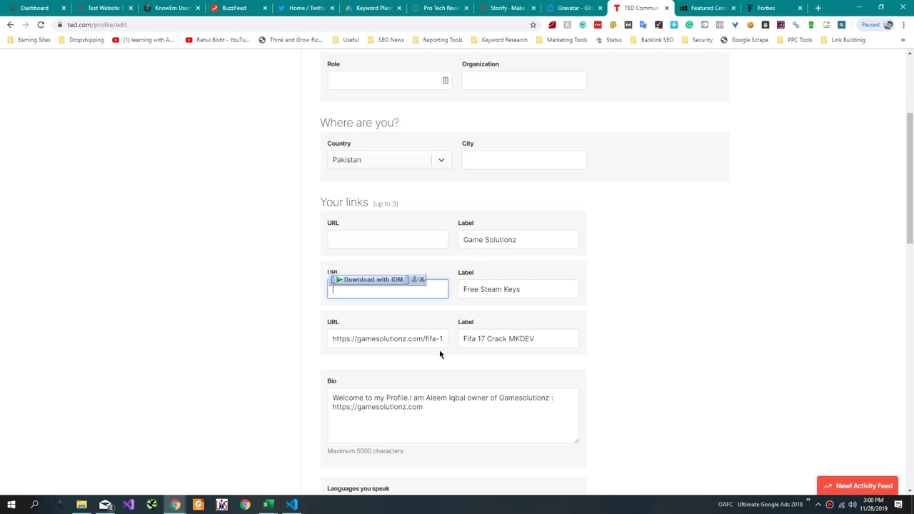
pyautogui.click(422, 340)
pyautogui.tripleClick(422, 341)
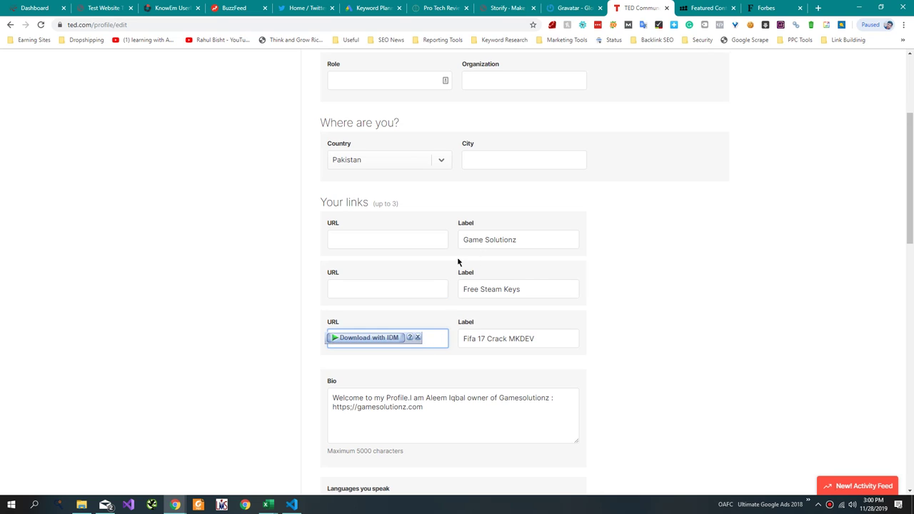
pyautogui.press('BackSpace')
# Save the edited TED profile with the Pro Tech Reviewer link
pyautogui.click(427, 242)
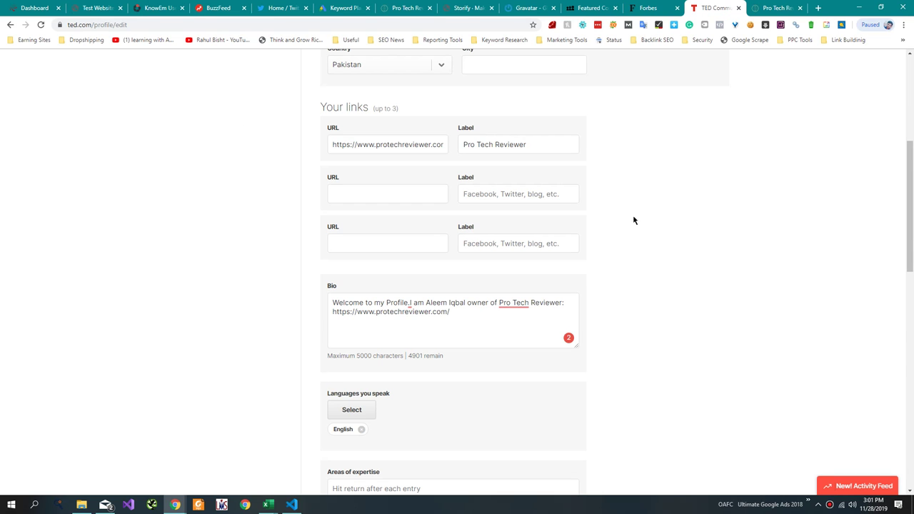
pyautogui.scroll(-10, 552, 264)
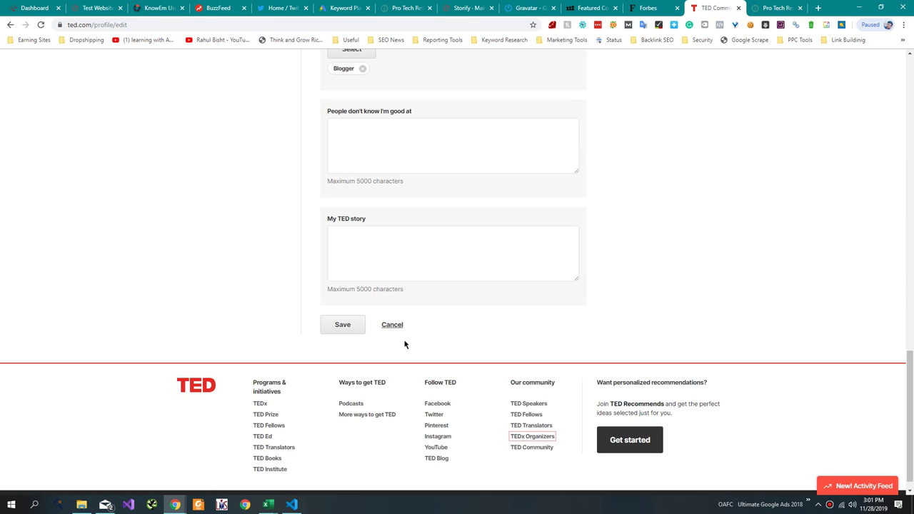
pyautogui.scroll(1, 361, 337)
pyautogui.click(343, 421)
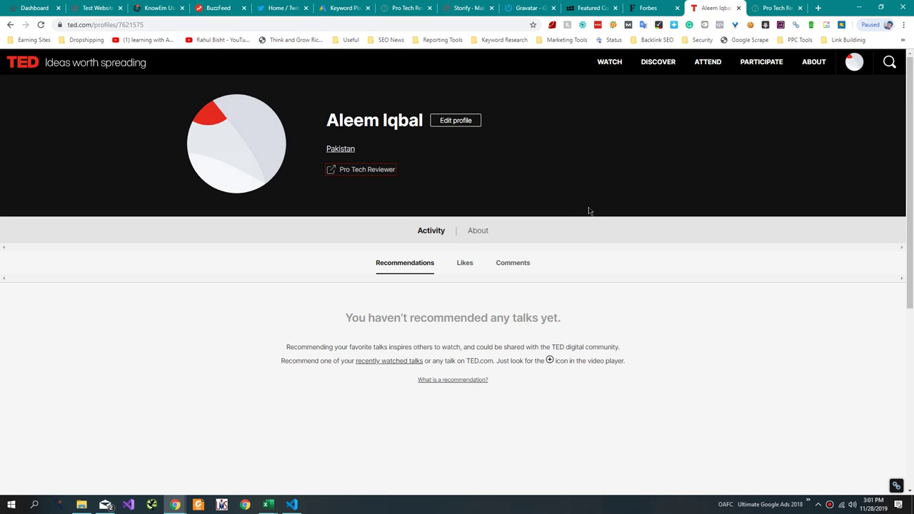
# Follow the Pro Tech Reviewer link to protechreviewer.com and reload the Forbes blogs address in a new tab
pyautogui.click(348, 172)
pyautogui.hotkey('alt', 'Tab')
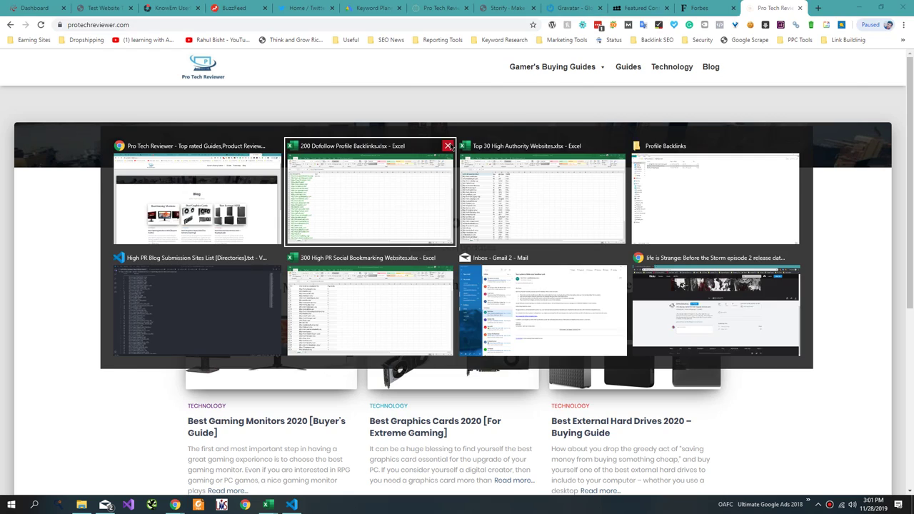
pyautogui.hotkey('alt', 'Tab')
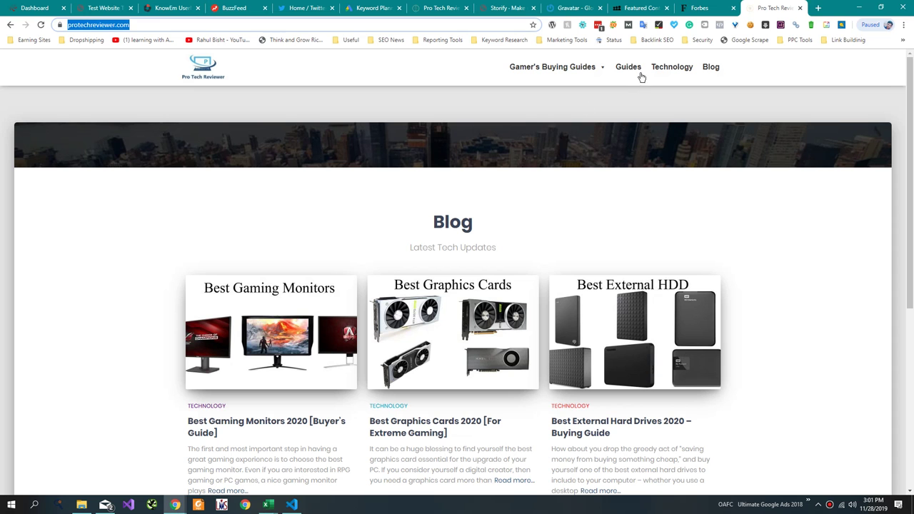
pyautogui.hotkey('ctrl', 't')
pyautogui.write('http://blogs.forbes.com/')
pyautogui.press('Return')
# Open github.com in a new tab from the 'git' suggestion
pyautogui.hotkey('ctrl', 't')
pyautogui.write('git')
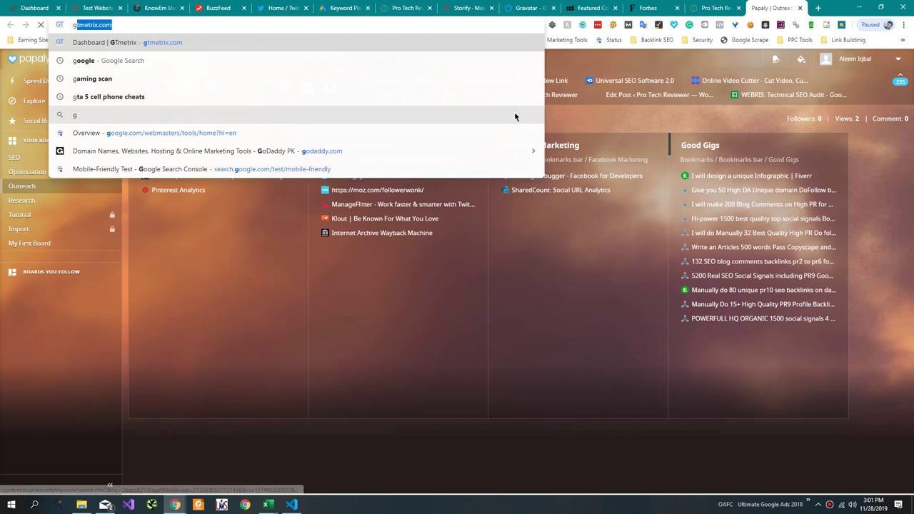
pyautogui.press('Return')
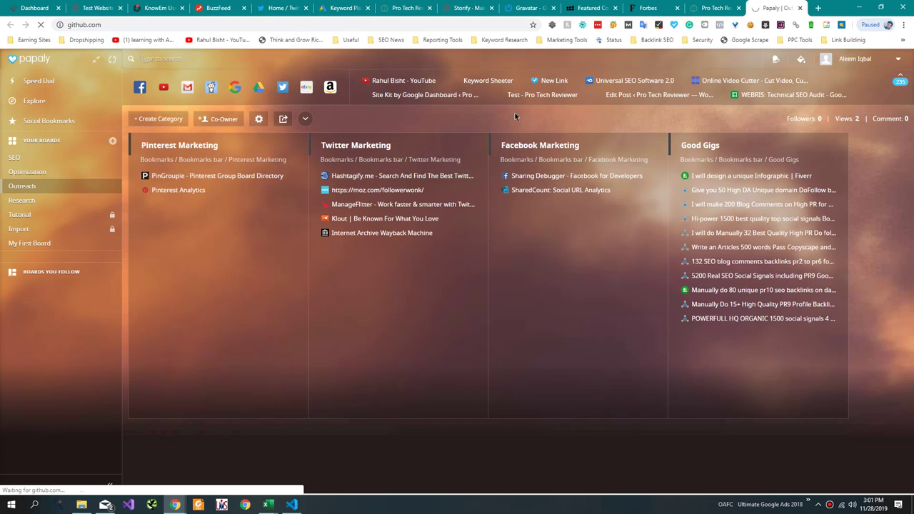
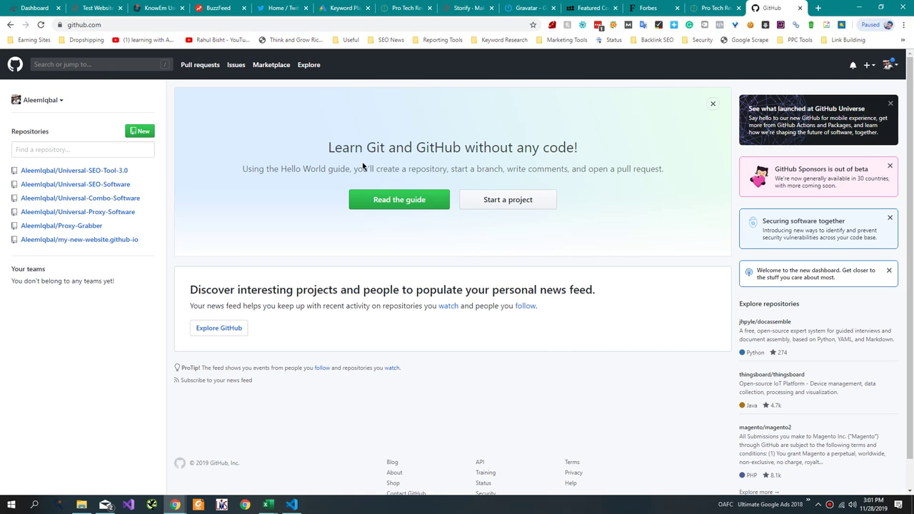
pyautogui.click(887, 66)
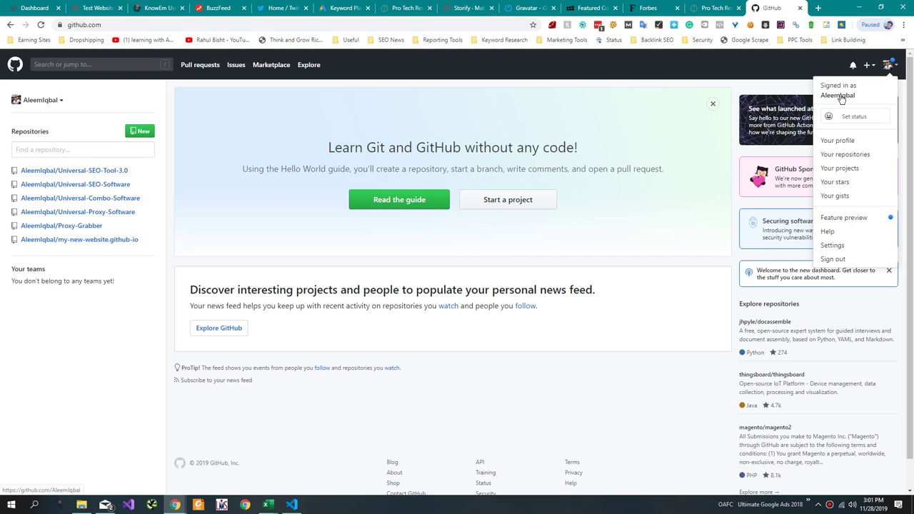
pyautogui.click(846, 140)
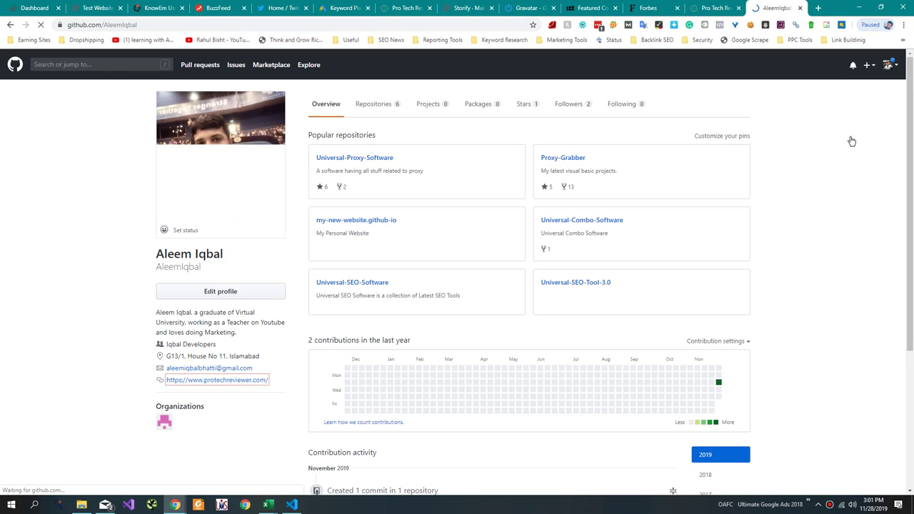
pyautogui.click(255, 291)
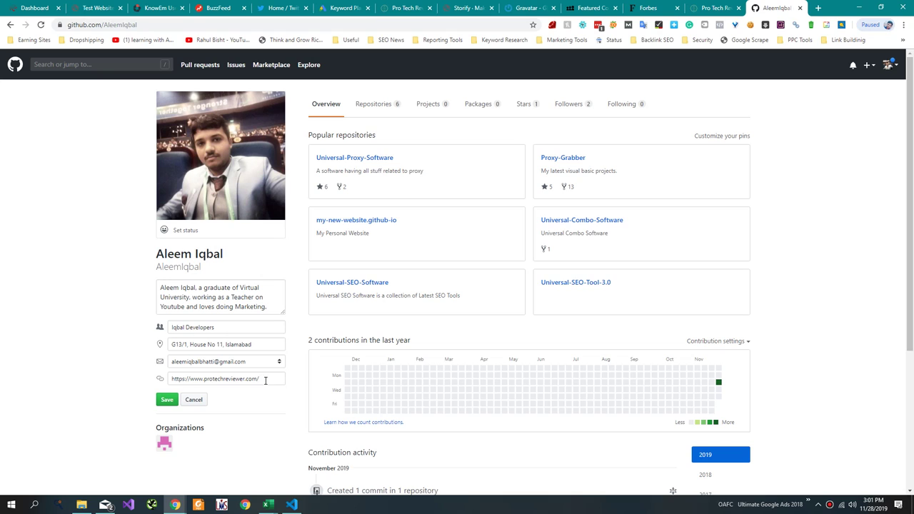
pyautogui.moveTo(265, 380); pyautogui.dragTo(168, 400)
pyautogui.click(175, 399)
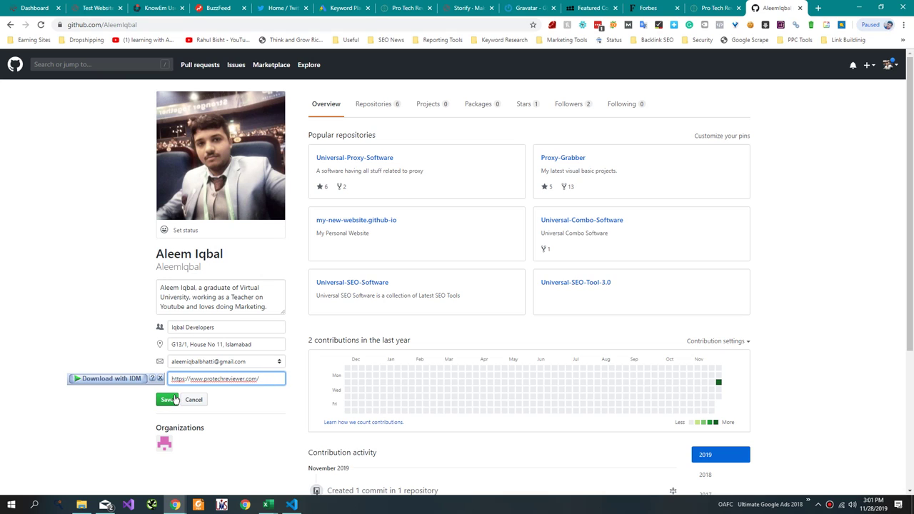
pyautogui.click(175, 399)
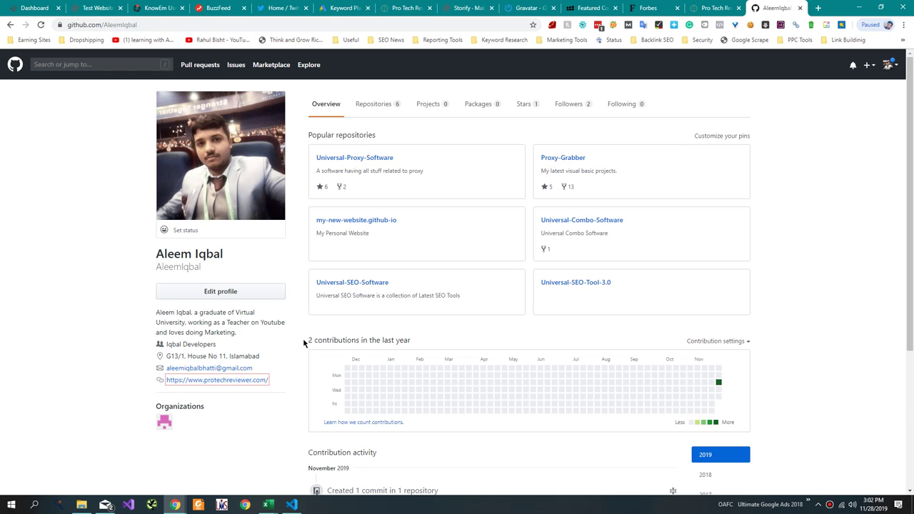
# Check the Excel backlink sheet, then return to Chrome's Myspace tab
pyautogui.hotkey('ctrl', 'shift', 'Tab')
pyautogui.hotkey('ctrl', 'shift', 'Tab')
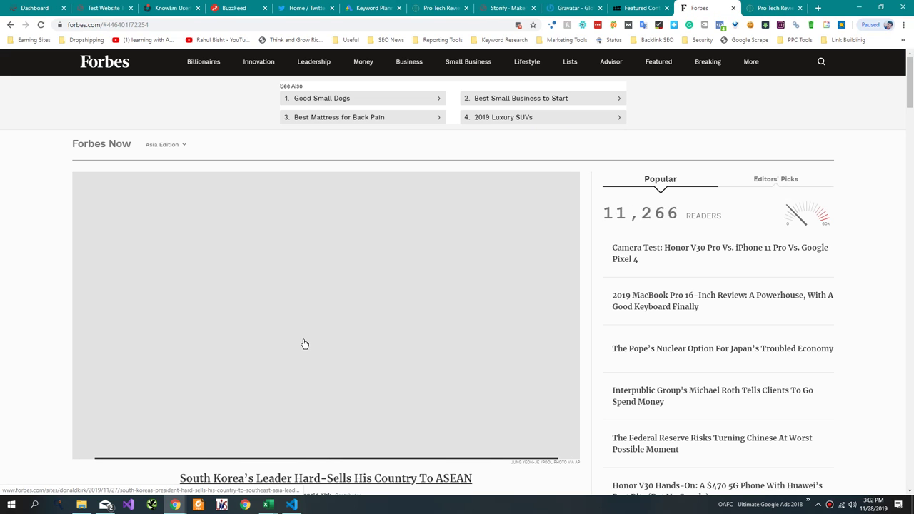
pyautogui.hotkey('alt', 'Tab')
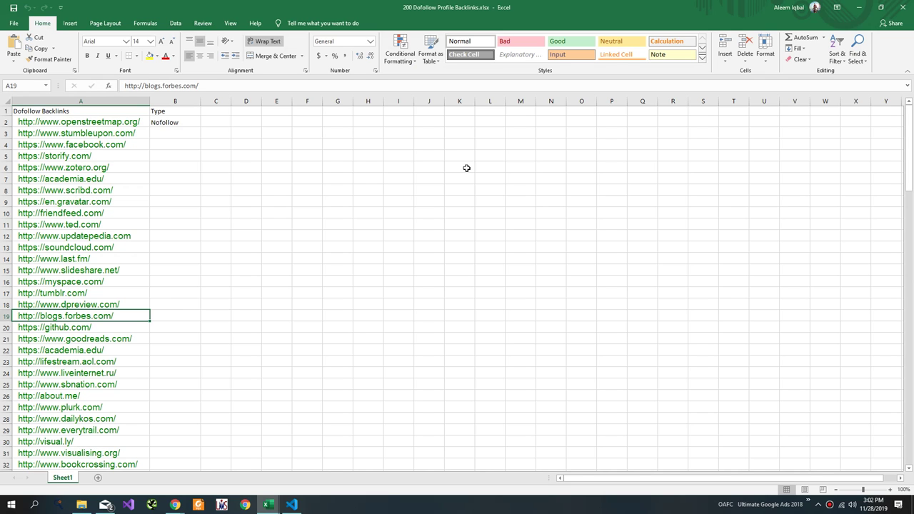
pyautogui.hotkey('alt', 'Tab')
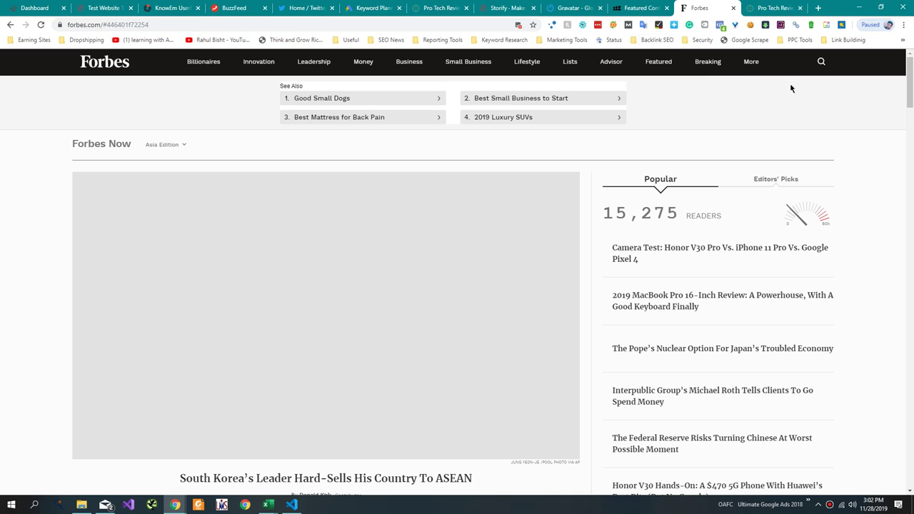
pyautogui.click(642, 8)
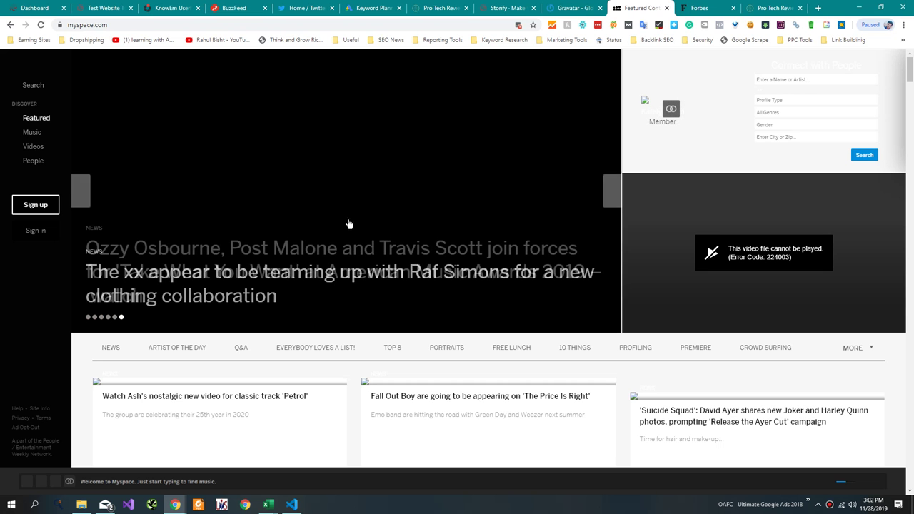
# Sign in to Myspace with the account username and password, resubmitting after the first attempt fails
pyautogui.click(35, 231)
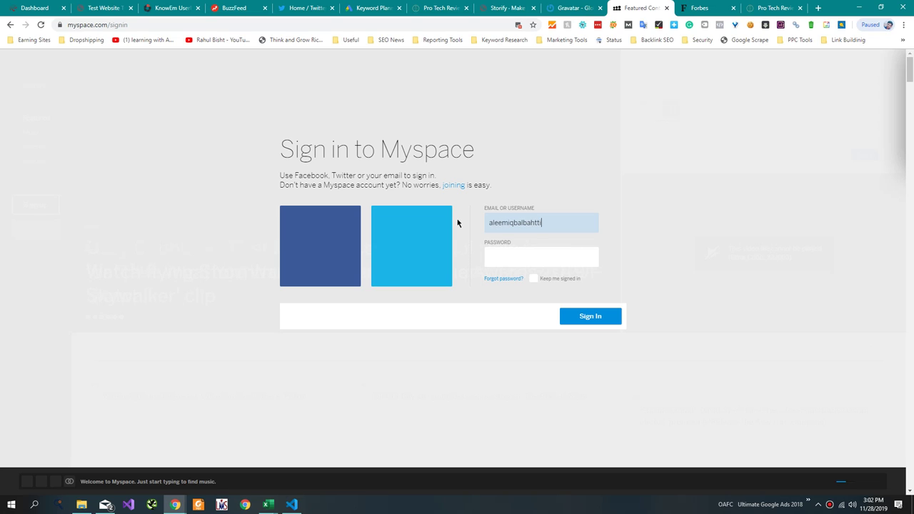
pyautogui.hotkey('ctrl', 'a')
pyautogui.write('a')
pyautogui.write('m')
pyautogui.press('Tab')
pyautogui.write('*********')
pyautogui.press('Return')
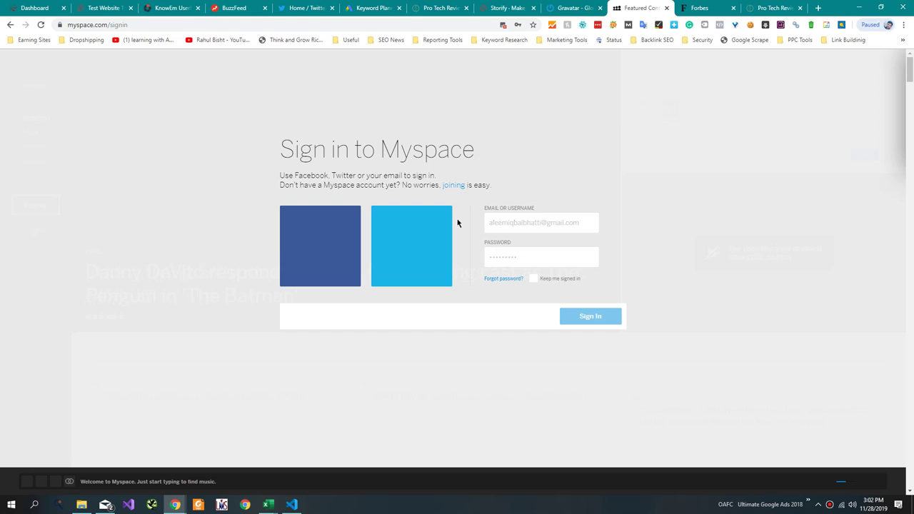
pyautogui.press('Tab')
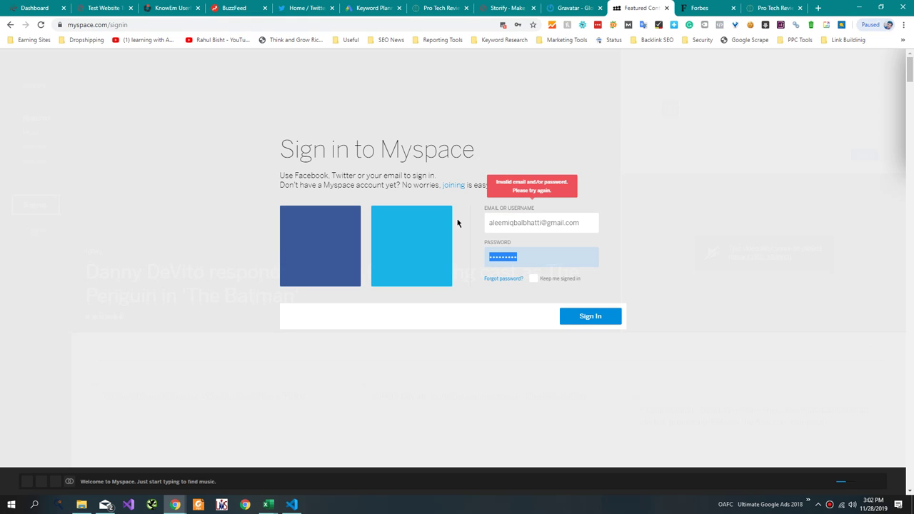
pyautogui.press('Return')
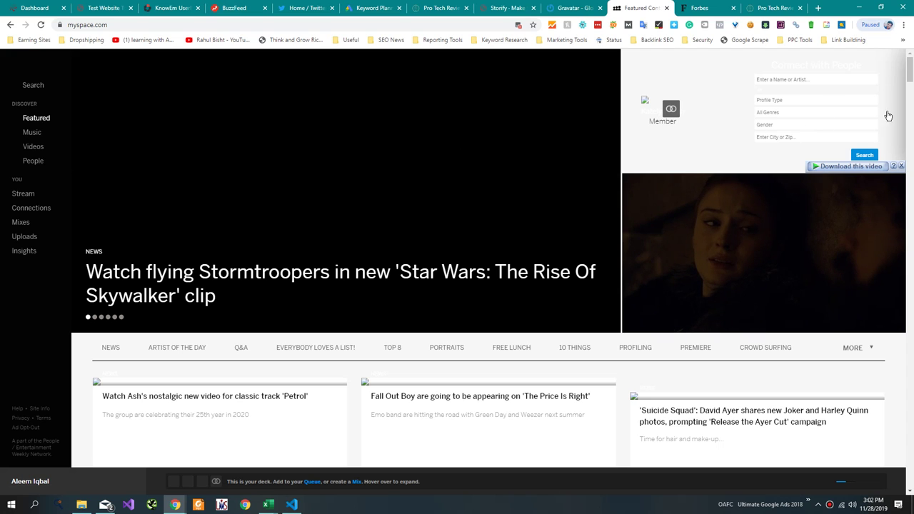
# Open the signed-in account's own Myspace profile
pyautogui.scroll(-4, 729, 261)
pyautogui.scroll(4, 721, 269)
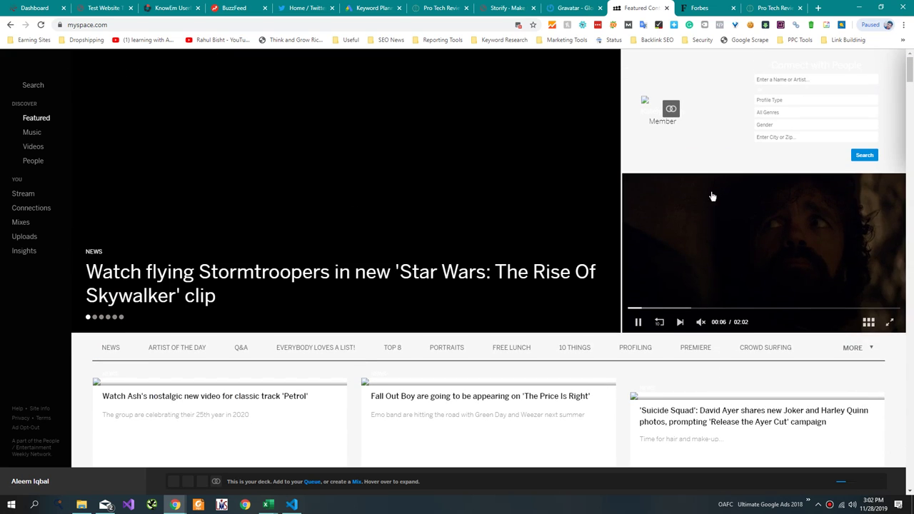
pyautogui.click(671, 110)
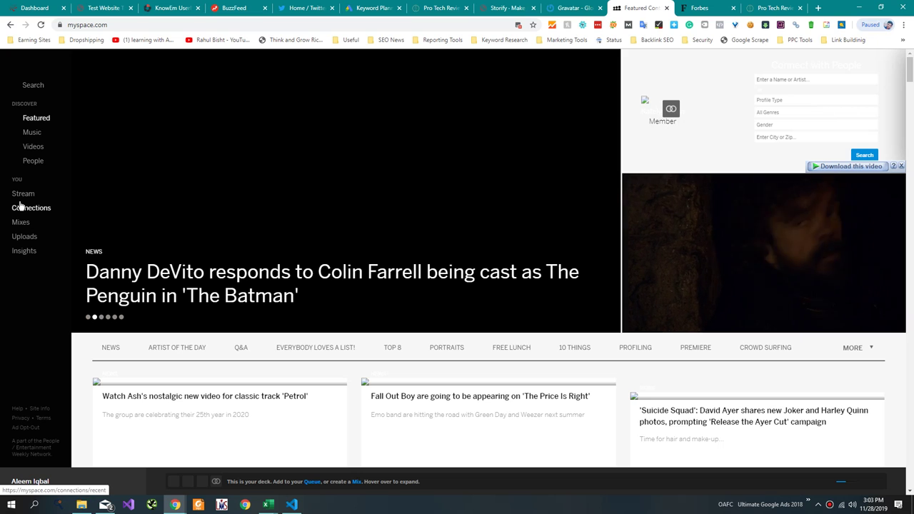
pyautogui.click(23, 483)
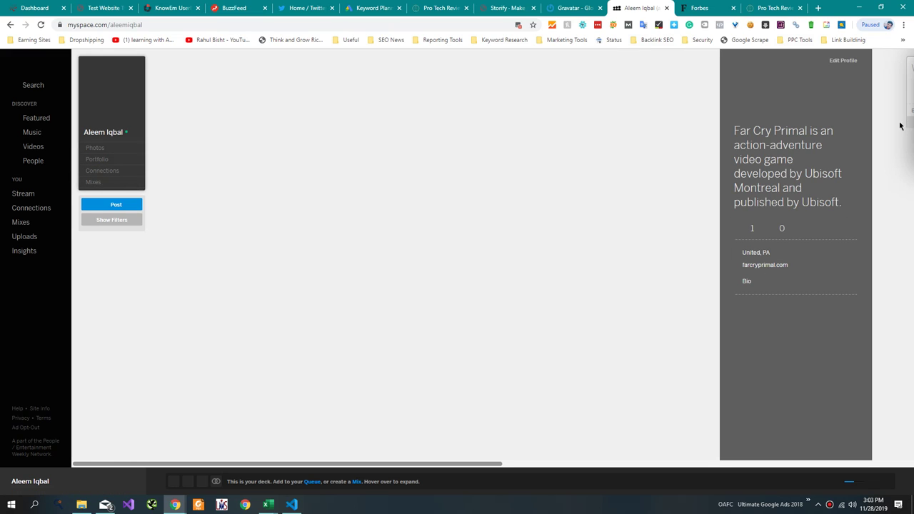
# Edit the Myspace profile so both the bio intro and website link point to protechreviewer.com
pyautogui.click(849, 60)
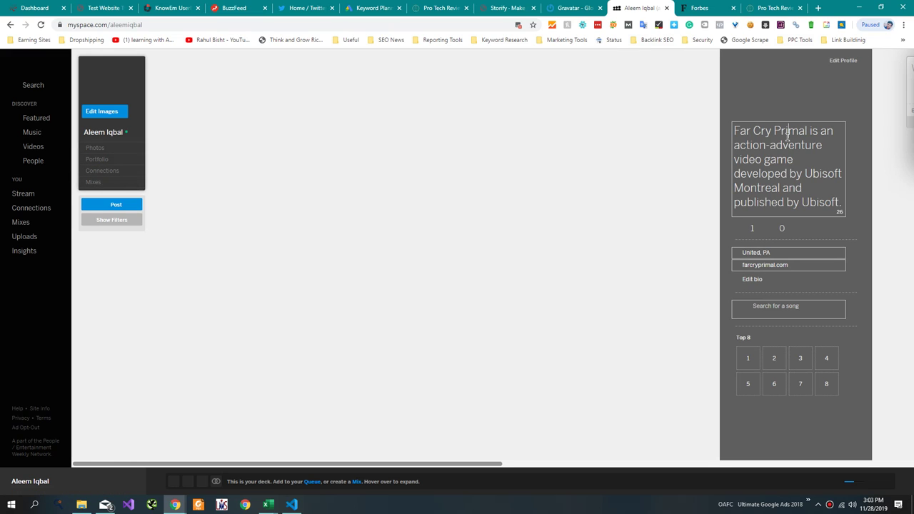
pyautogui.write('G')
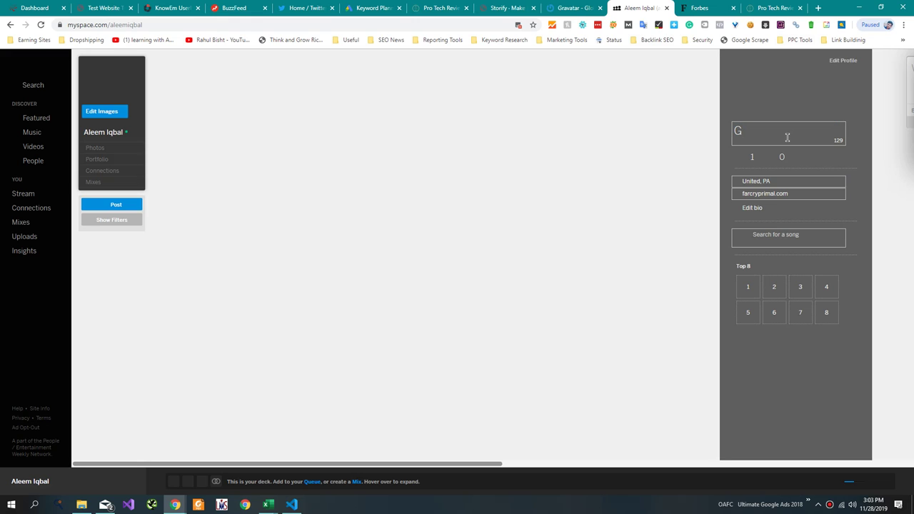
pyautogui.press('BackSpace')
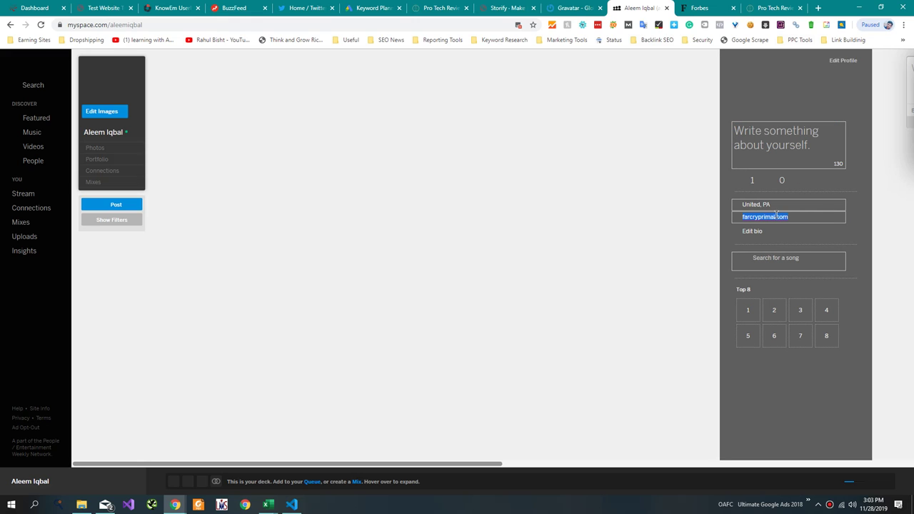
pyautogui.write('https://www.protechreviewer.com/')
pyautogui.write('Hy')
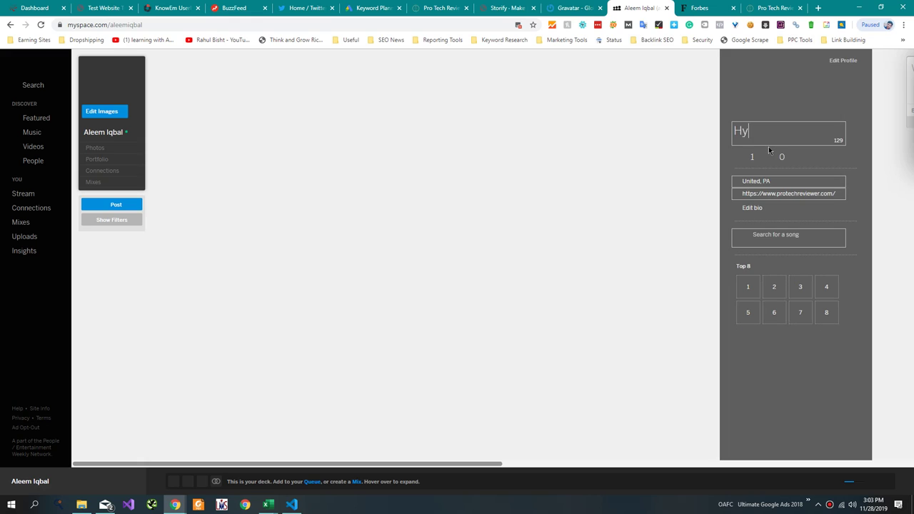
pyautogui.write(' this is Aleem Iqbal Owner of')
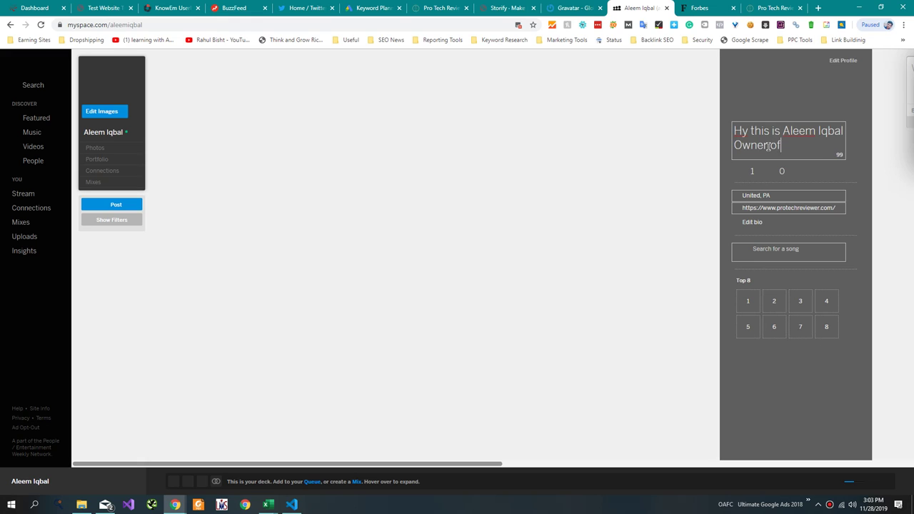
pyautogui.write('https://www.protechreviewer.com/')
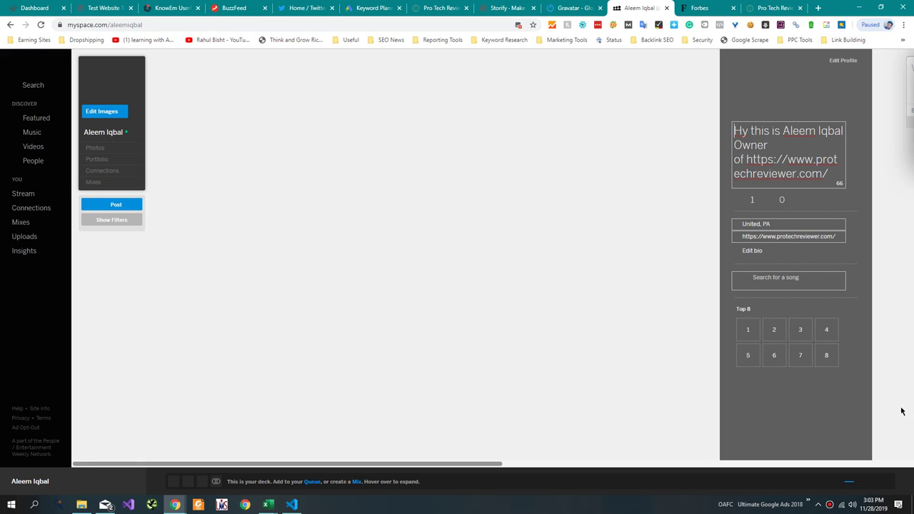
# Always allow images from myspace.com, reload the page, then close the profile tab
pyautogui.hscroll(3, 850, 357)
pyautogui.hscroll(4, 850, 362)
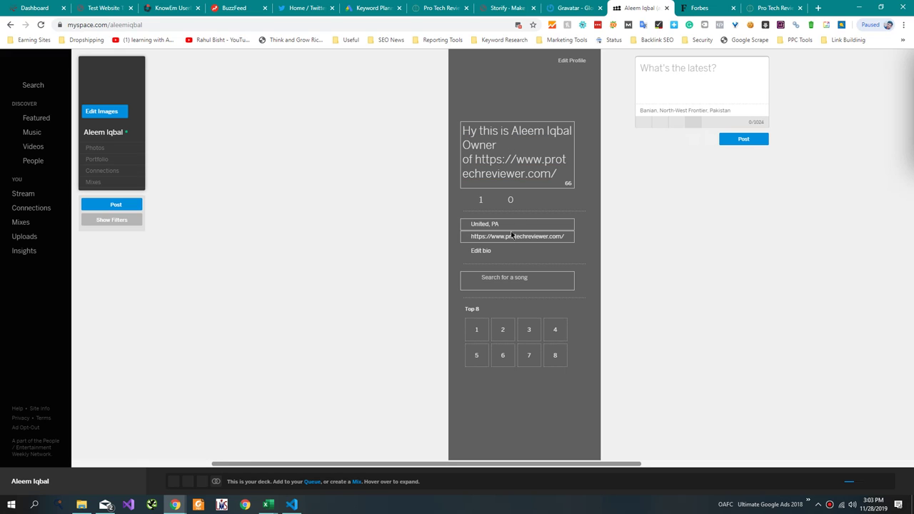
pyautogui.click(518, 25)
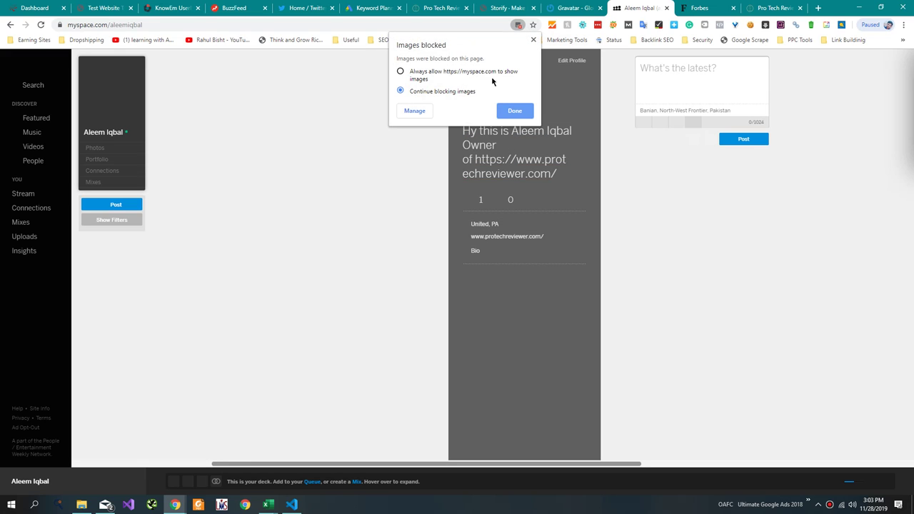
pyautogui.click(491, 75)
pyautogui.click(514, 110)
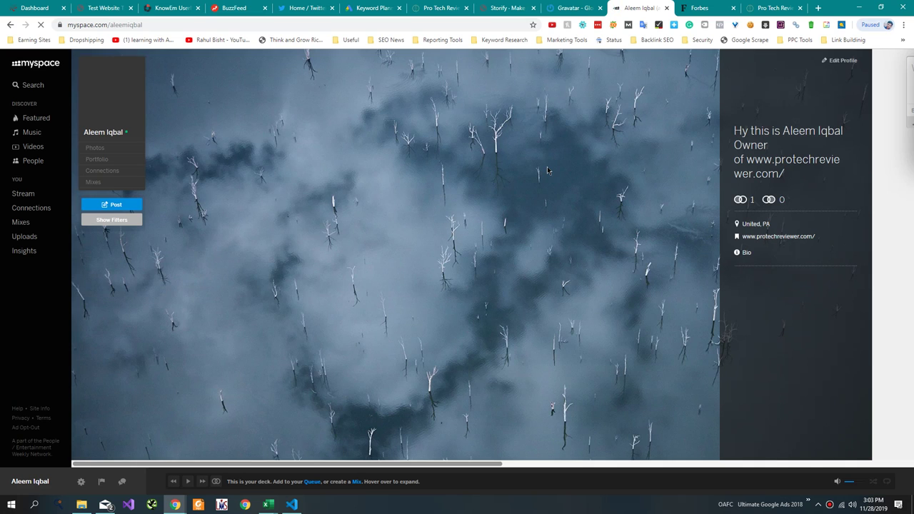
pyautogui.hotkey('ctrl', 'w')
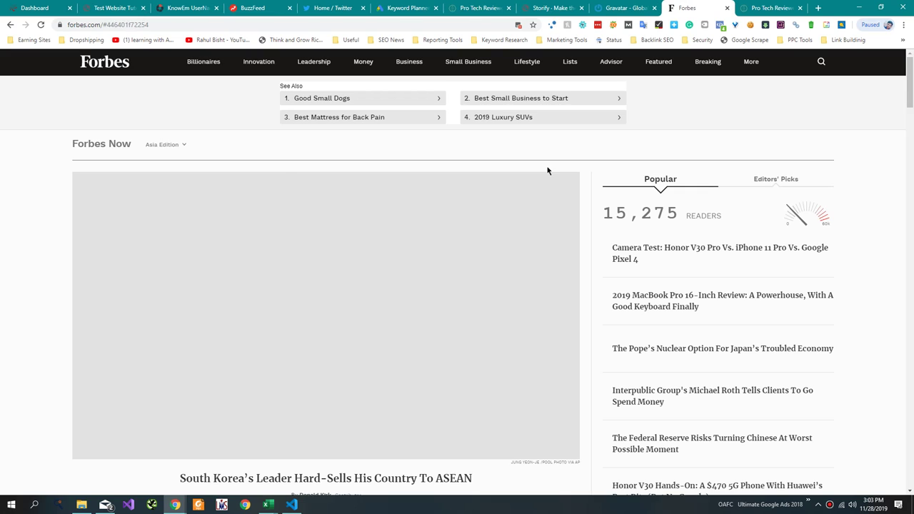
# Copy the academia.edu address from cell A22 and load it in a new Chrome tab
pyautogui.hotkey('alt', 'Tab')
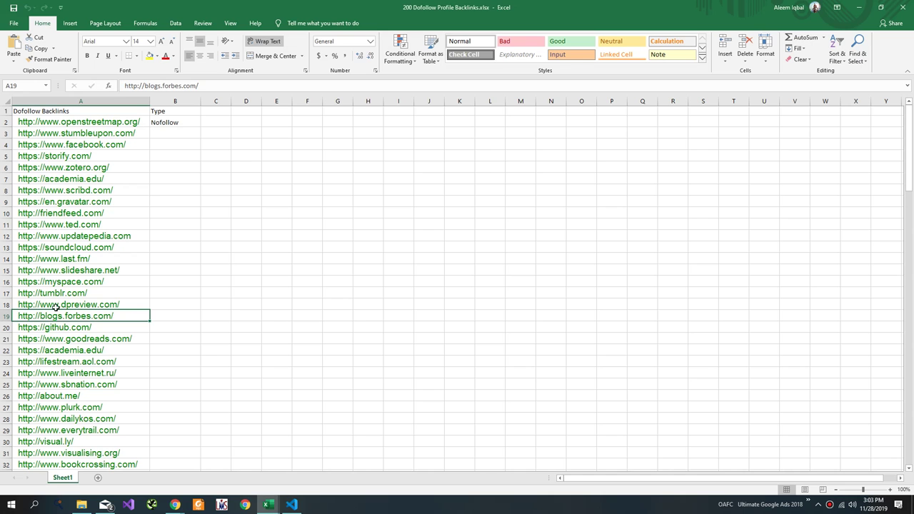
pyautogui.click(88, 350)
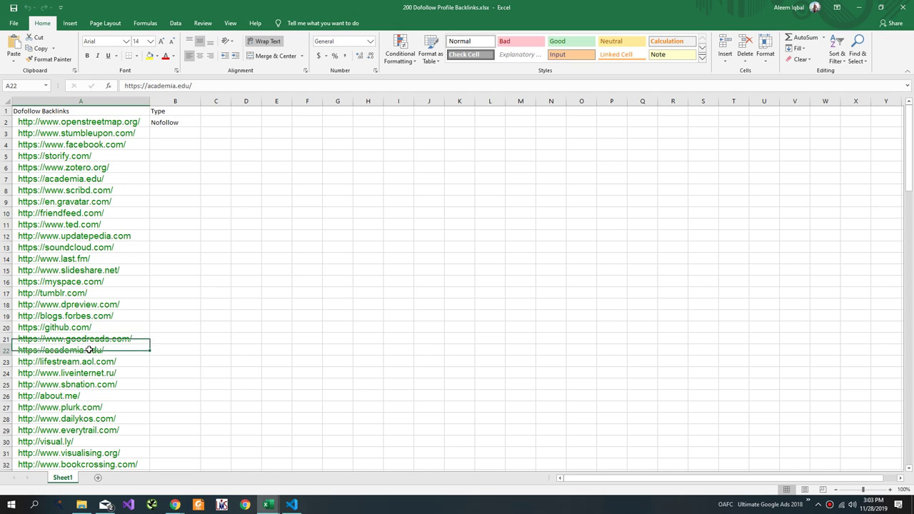
pyautogui.hotkey('ctrl', 'c')
pyautogui.hotkey('alt', 'Tab')
pyautogui.hotkey('ctrl', 't')
pyautogui.hotkey('ctrl', 'v')
pyautogui.press('Return')
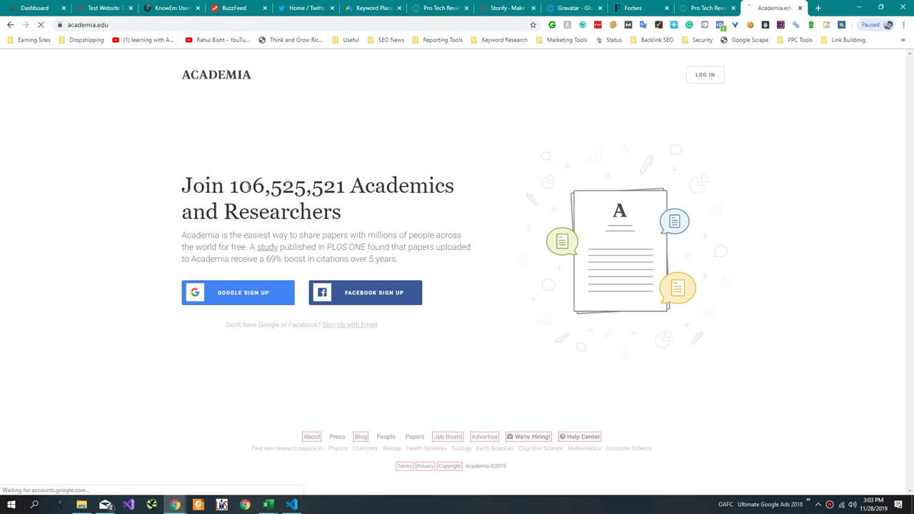
# Attempt an Academia.edu login with the account e-mail and password, which gets rejected
pyautogui.click(705, 76)
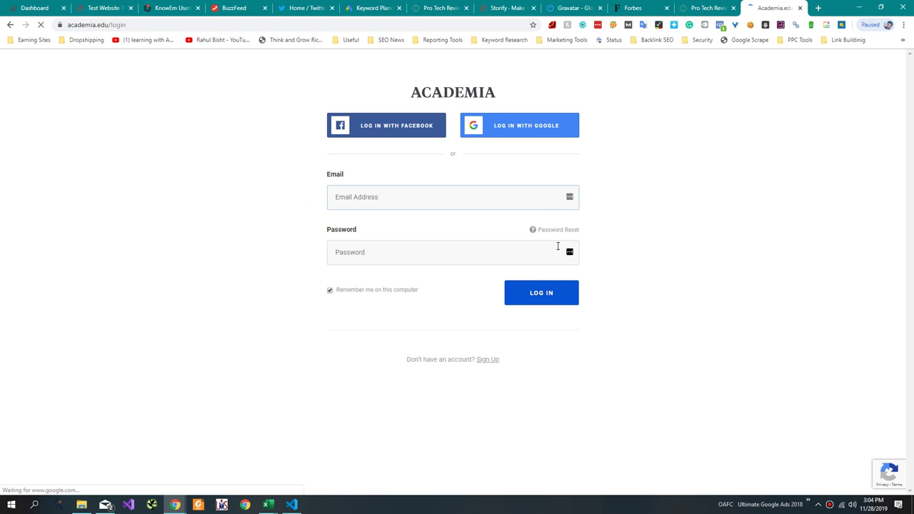
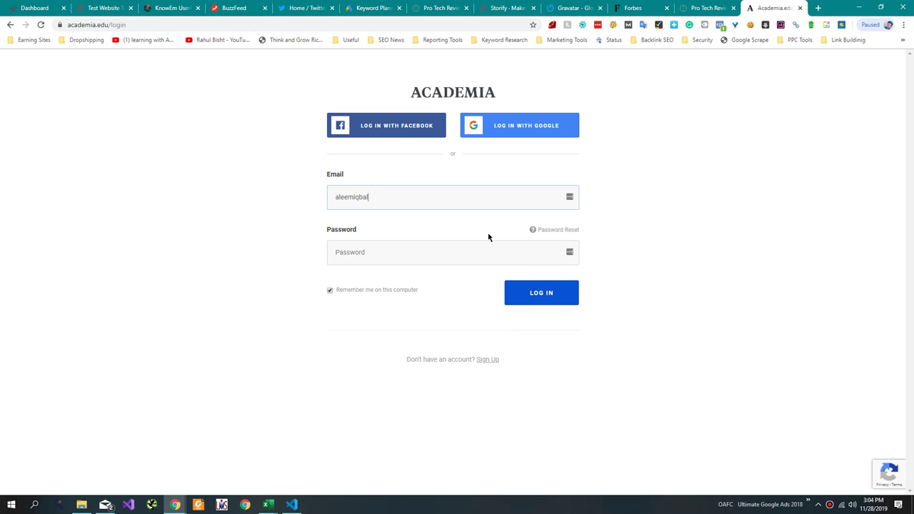
pyautogui.press('Tab')
pyautogui.write('*')
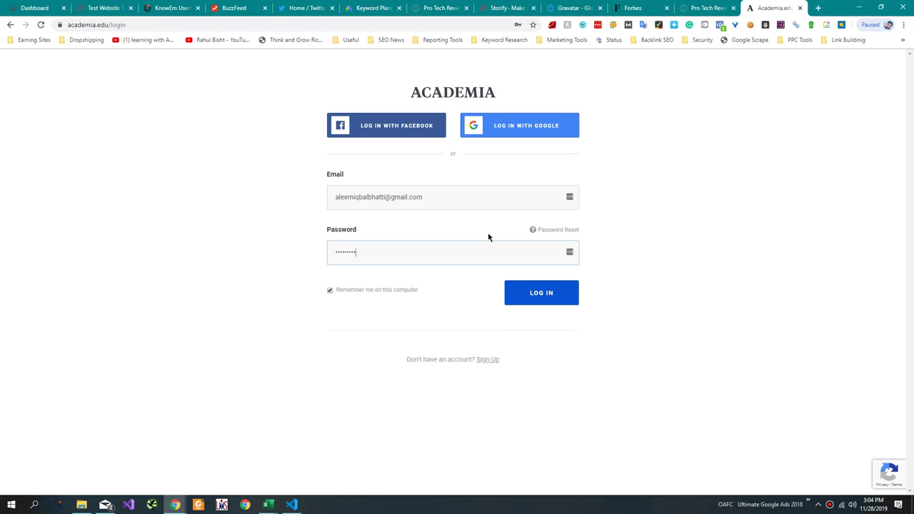
pyautogui.write('********')
pyautogui.press('Return')
pyautogui.hotkey('alt', 'Tab')
pyautogui.hotkey('alt', 'Tab')
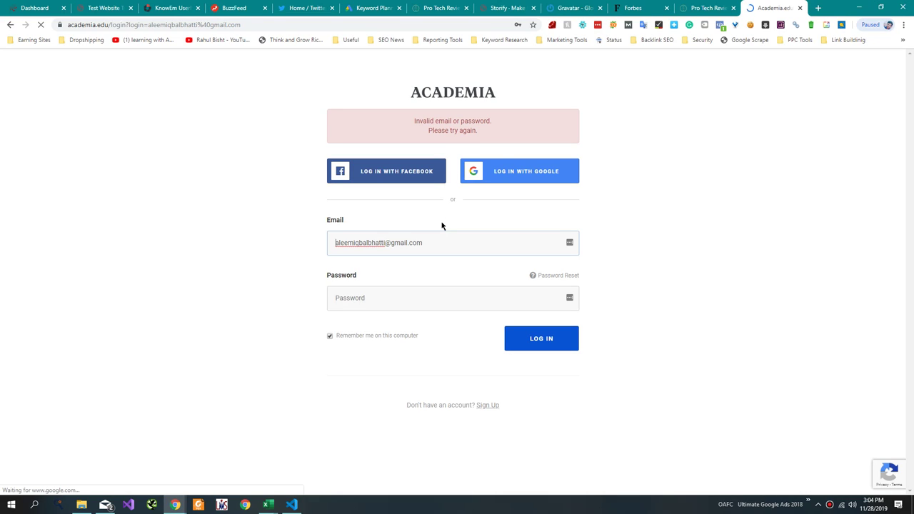
# Fill the Academia.edu sign-up form with the user's name, e-mail and password and submit it
pyautogui.write('A')
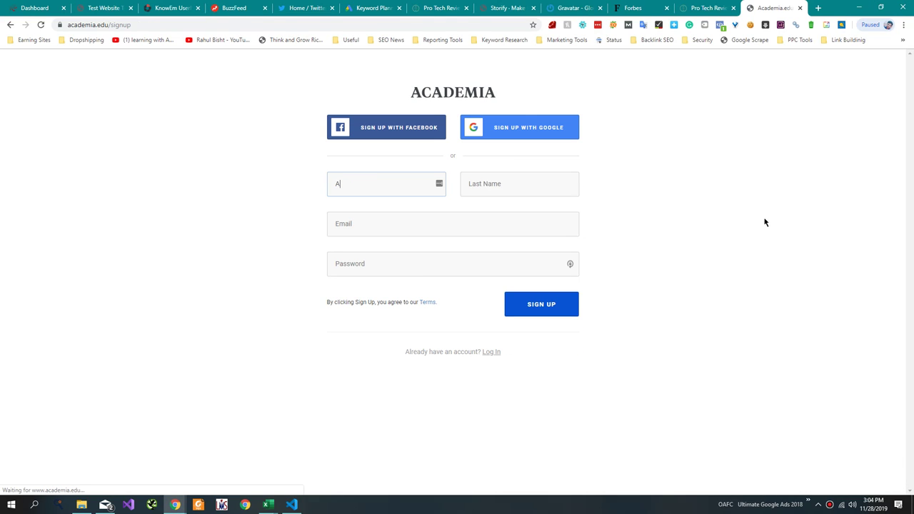
pyautogui.write('leem')
pyautogui.press('Tab')
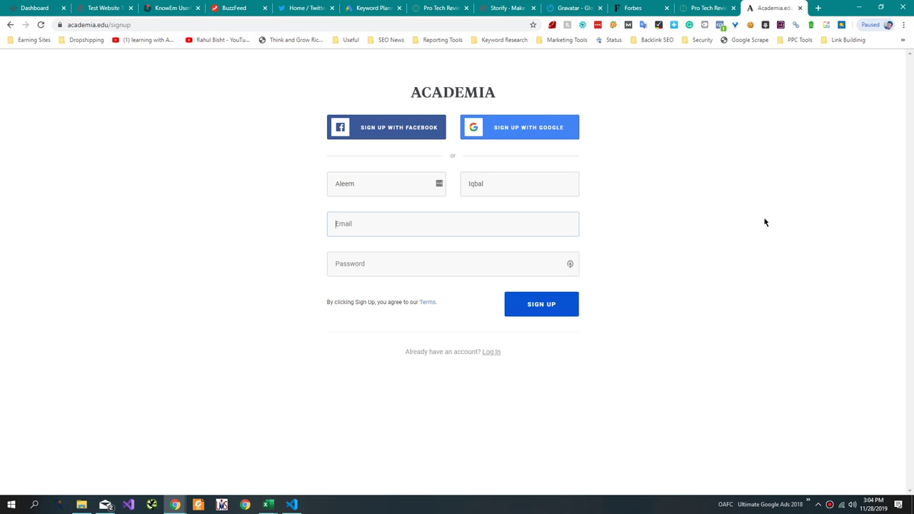
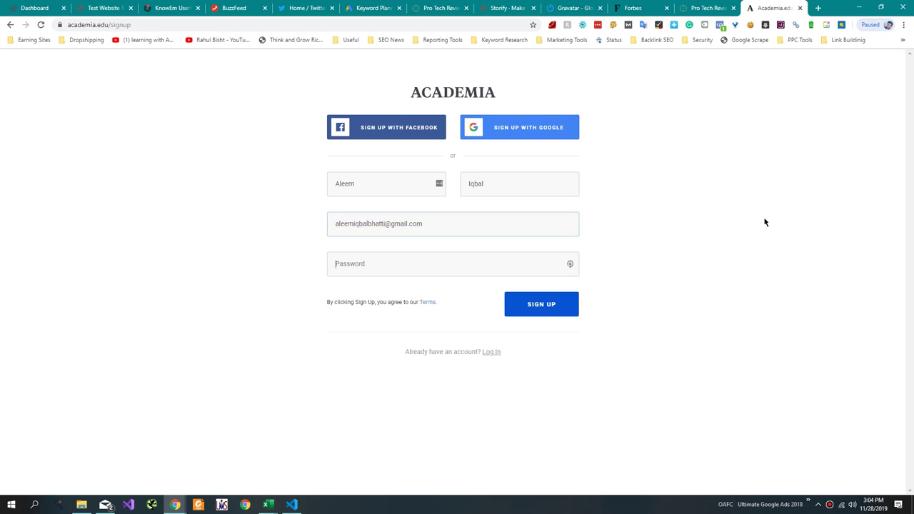
pyautogui.press('Tab')
pyautogui.write('••')
pyautogui.press('Return')
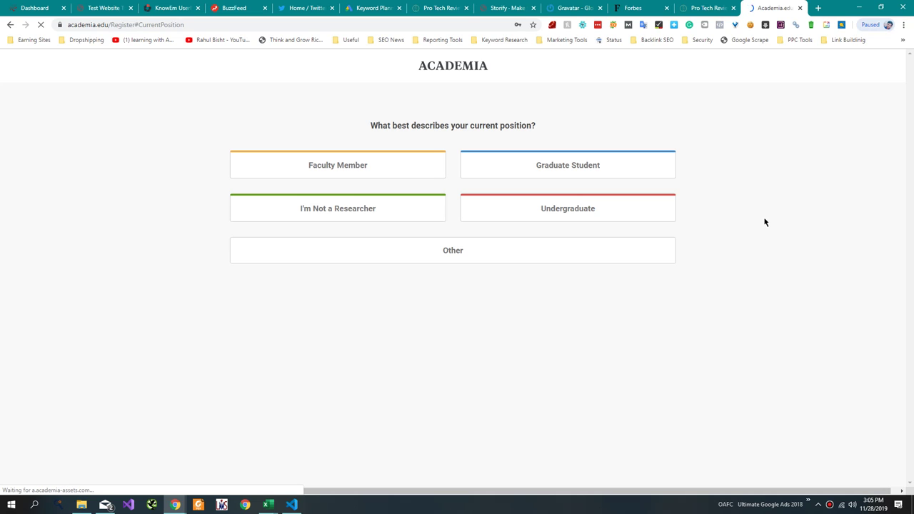
# Choose Faculty Member as position and upload Disavow.txt as the recent paper
pyautogui.click(402, 164)
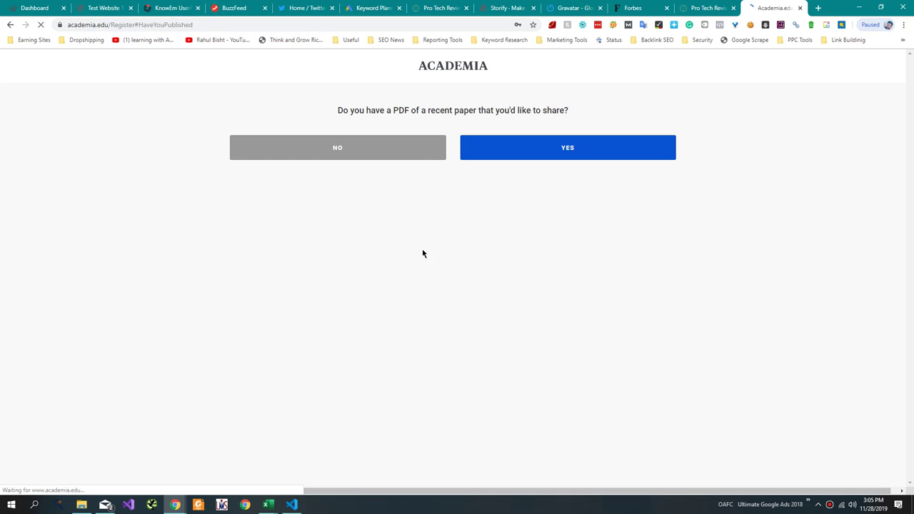
pyautogui.click(481, 152)
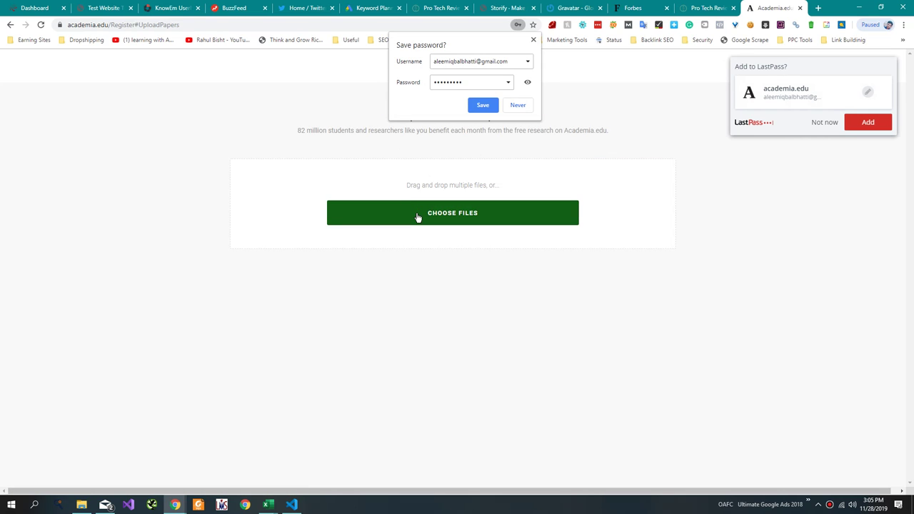
pyautogui.click(418, 217)
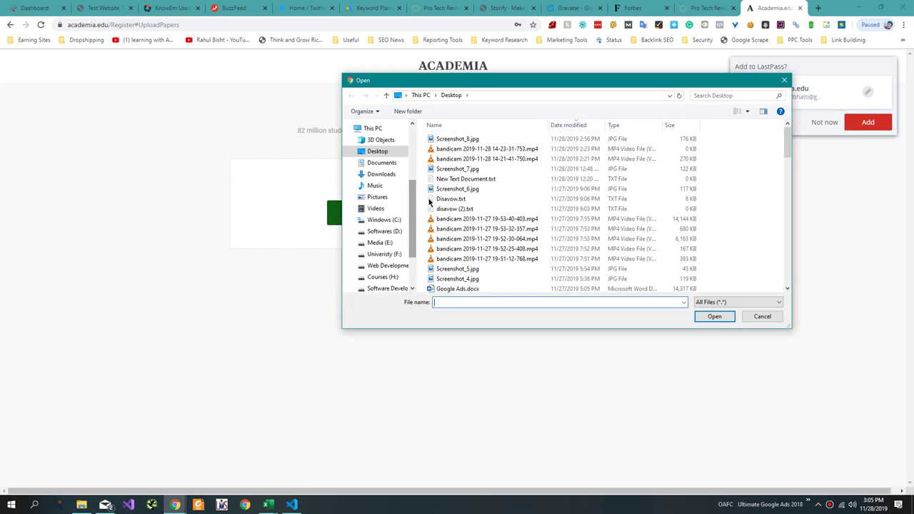
pyautogui.click(443, 199)
pyautogui.doubleClick(443, 200)
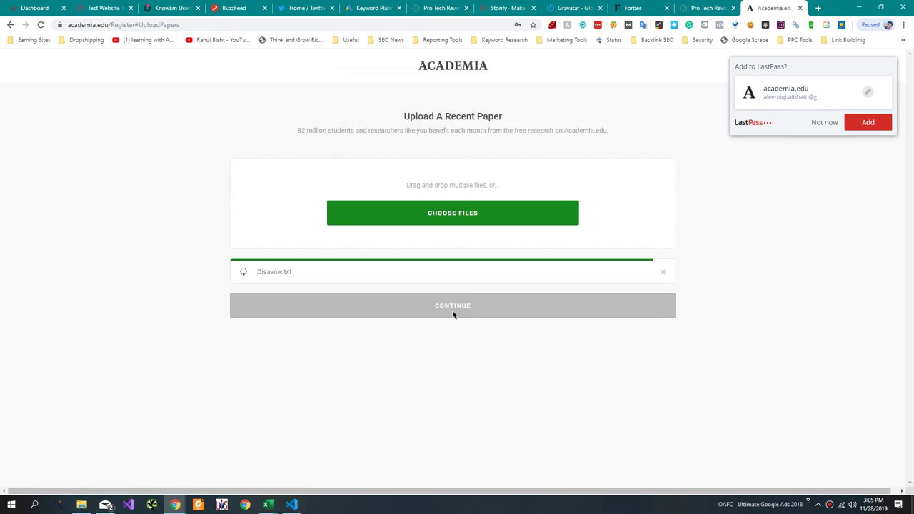
pyautogui.click(850, 123)
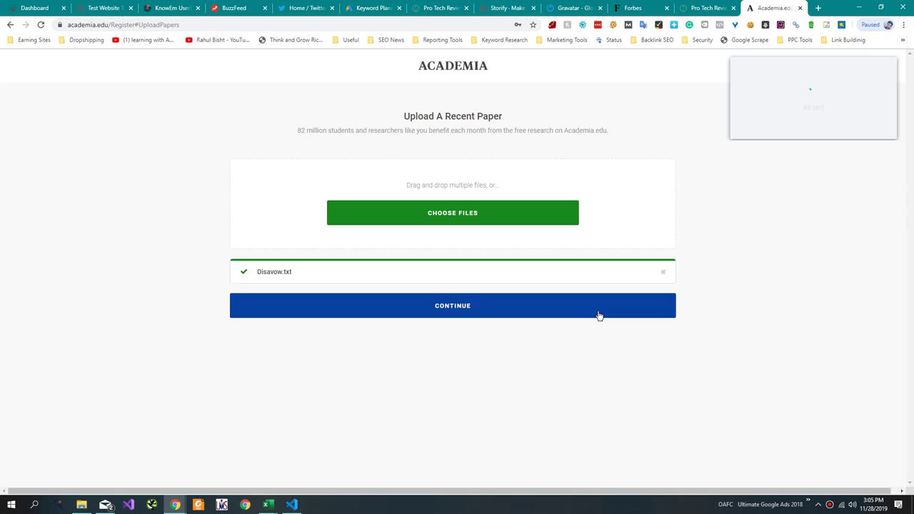
pyautogui.click(598, 314)
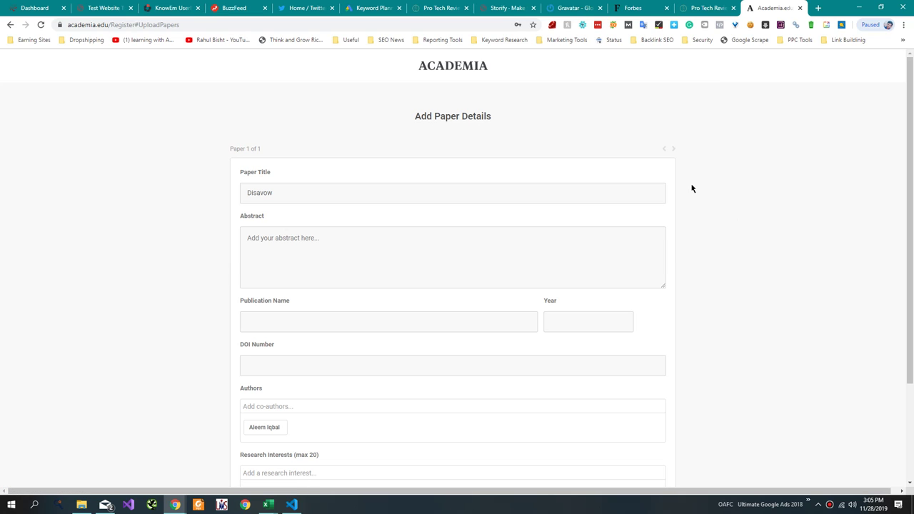
pyautogui.scroll(-3, 761, 179)
pyautogui.click(520, 471)
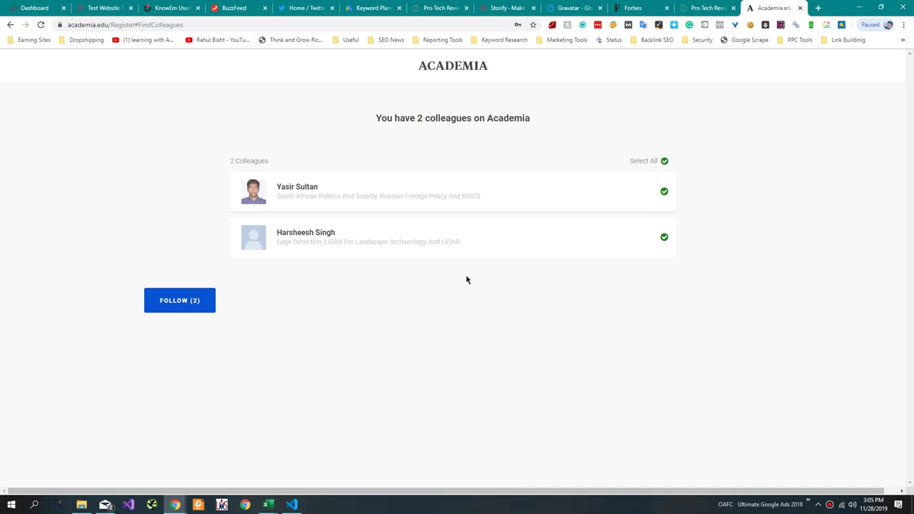
# Follow suggested colleagues, set Virtual University Of Pakistan with department Bsc (Math,Sta,Eco), and choose the free plan
pyautogui.click(193, 303)
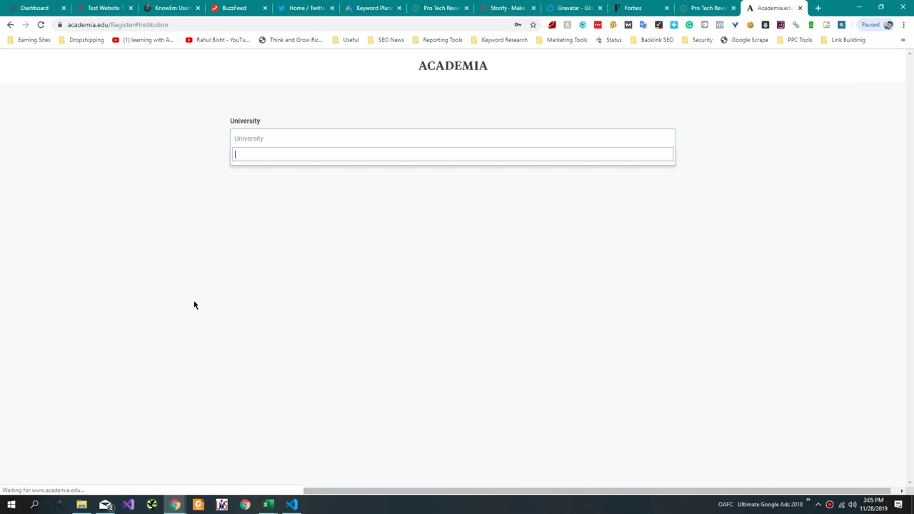
pyautogui.click(275, 157)
pyautogui.write('Virtual')
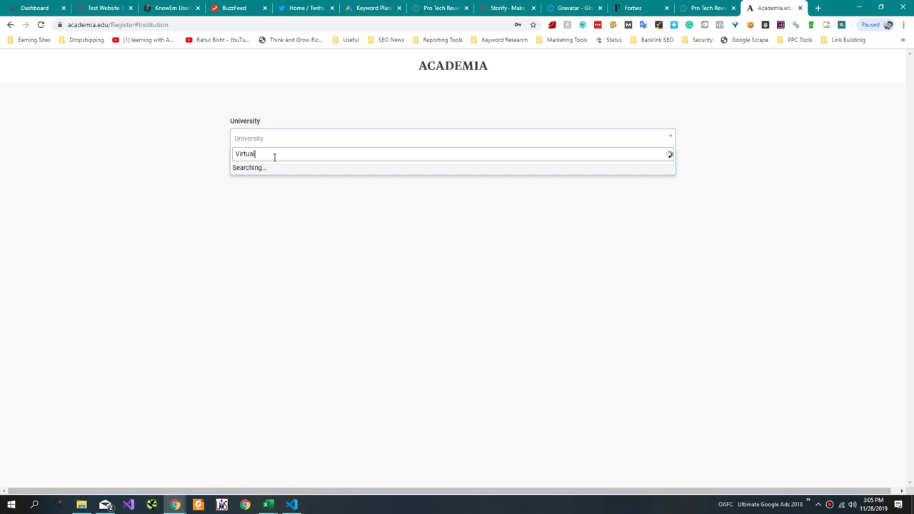
pyautogui.click(266, 171)
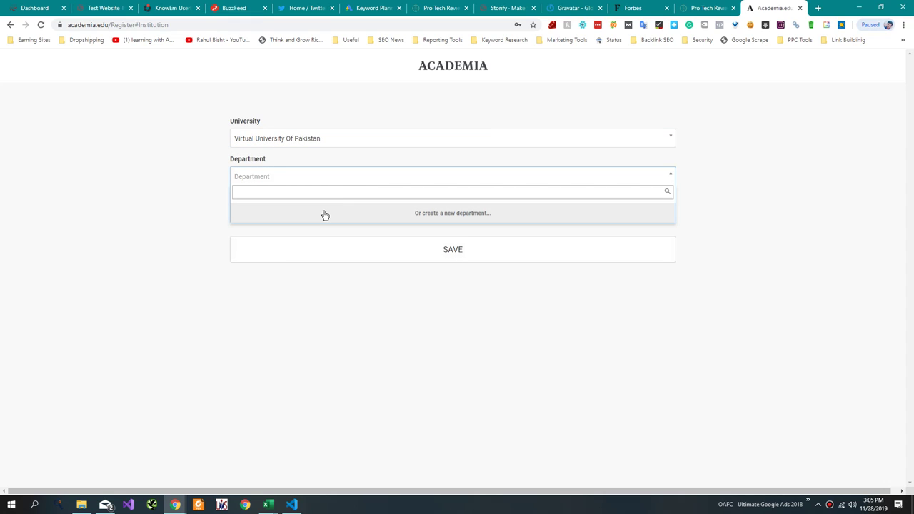
pyautogui.write('BVSC')
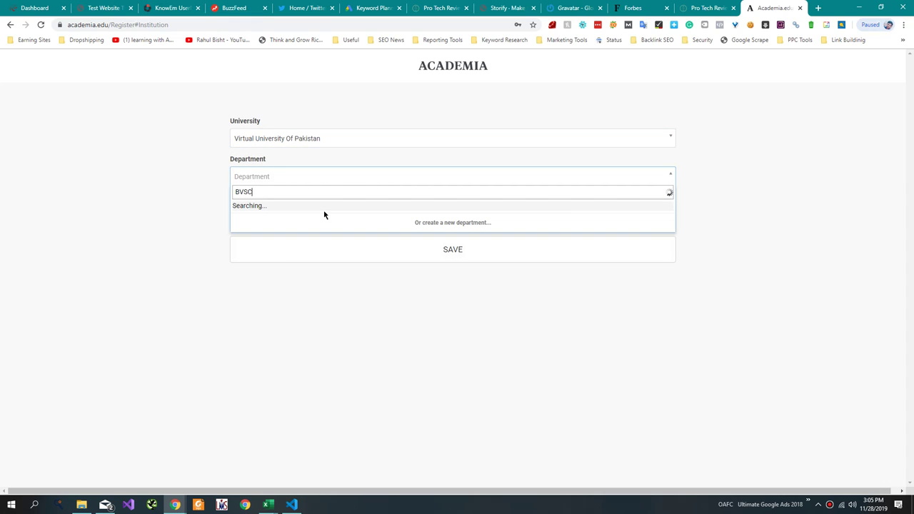
pyautogui.hotkey('ctrl', 'a')
pyautogui.write('BSC')
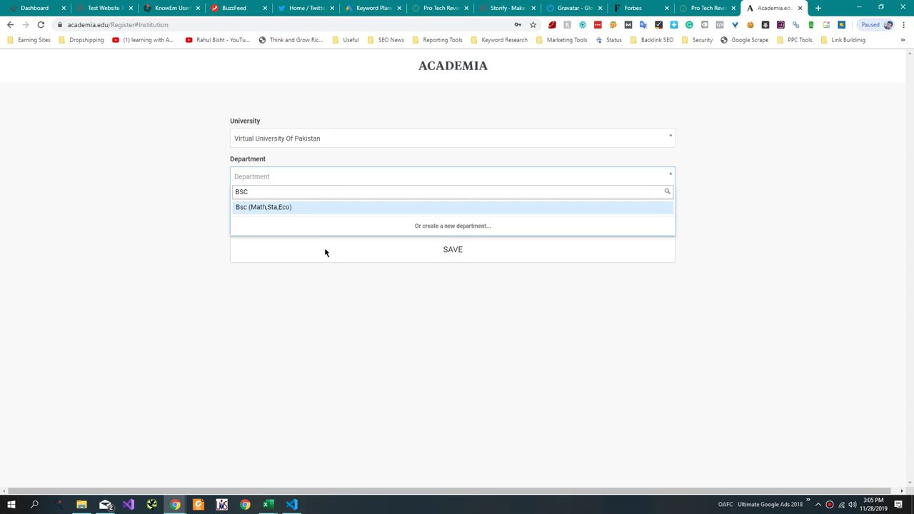
pyautogui.click(306, 208)
pyautogui.click(349, 258)
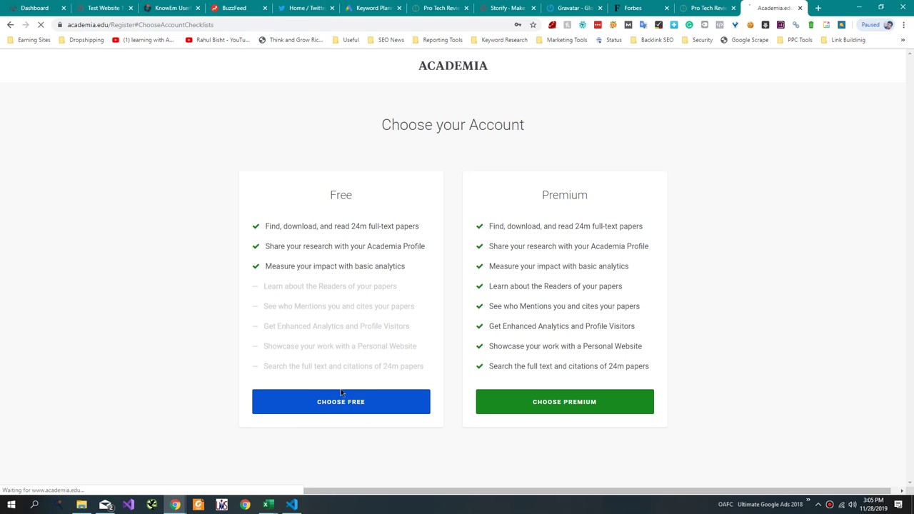
pyautogui.click(341, 396)
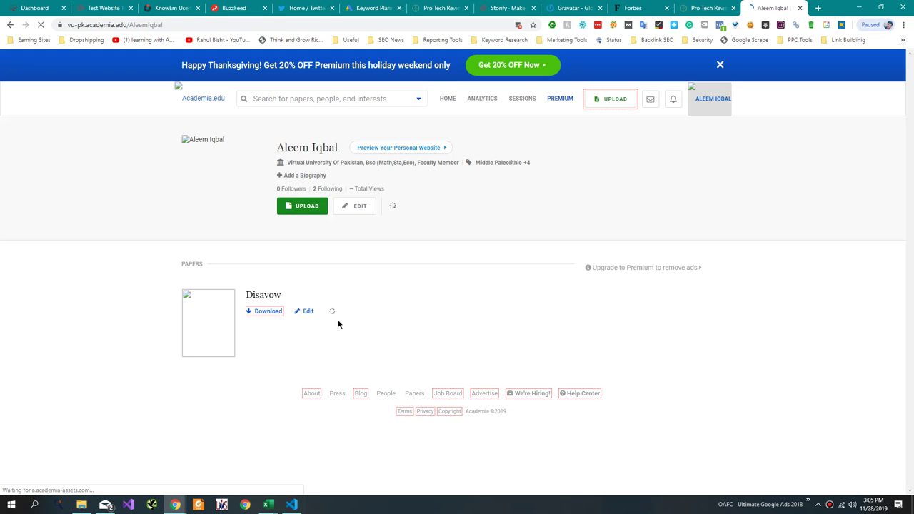
# Add a new social profile link on Academia.edu with Homepage as its type
pyautogui.click(359, 208)
pyautogui.scroll(-1, 376, 297)
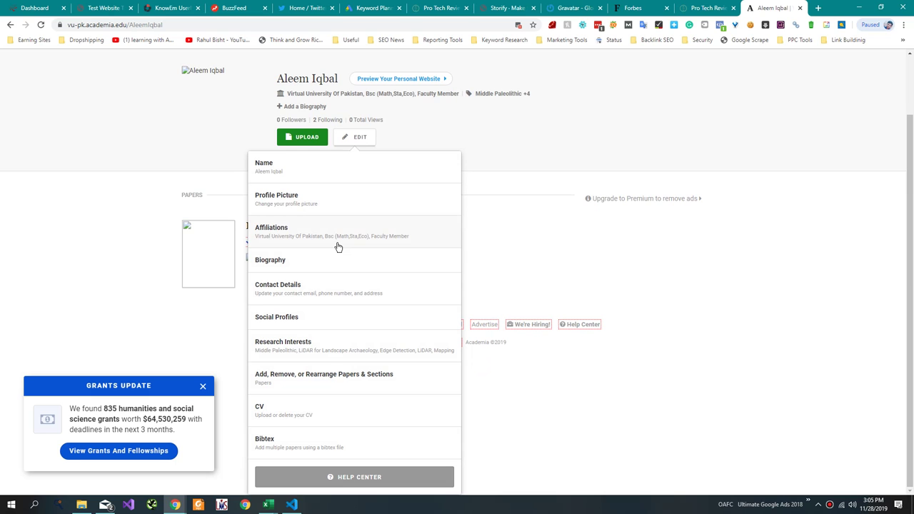
pyautogui.click(325, 318)
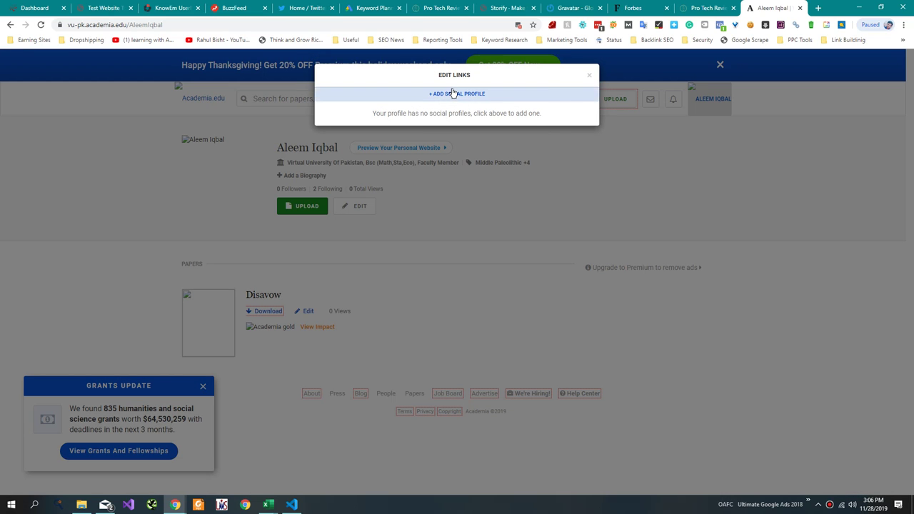
pyautogui.click(453, 93)
pyautogui.click(447, 108)
pyautogui.click(362, 108)
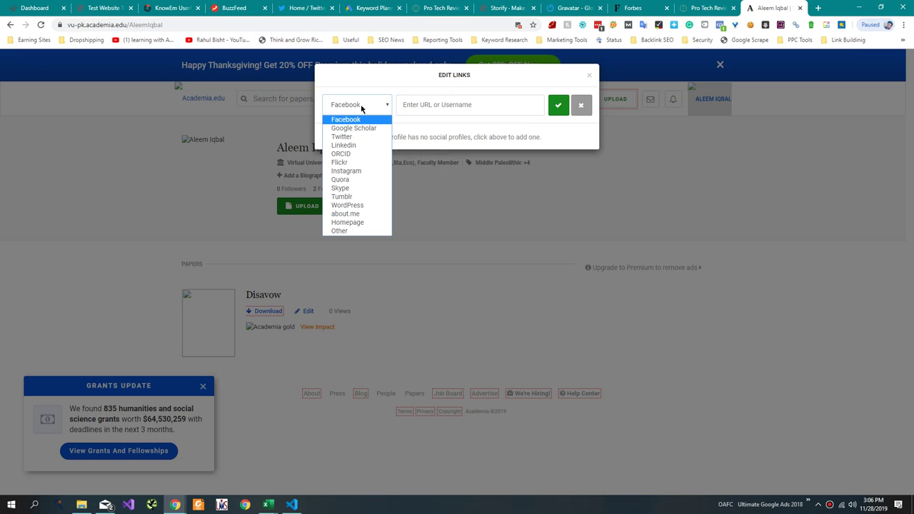
pyautogui.click(346, 223)
# Copy the protechreviewer.com address from a temporary tab and save it as the Homepage link
pyautogui.write('https://academia.edu/')
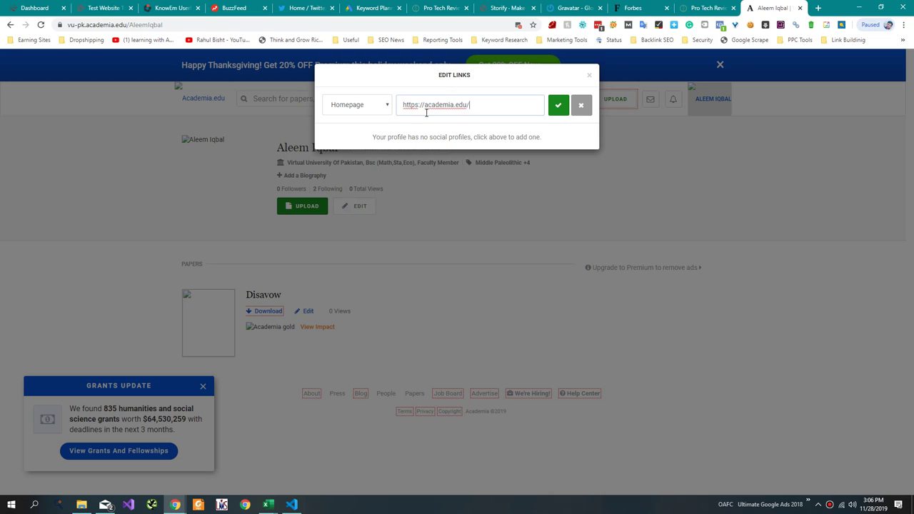
pyautogui.hotkey('ctrl', 'z')
pyautogui.hotkey('ctrl', 't')
pyautogui.write('protechreviewer.com')
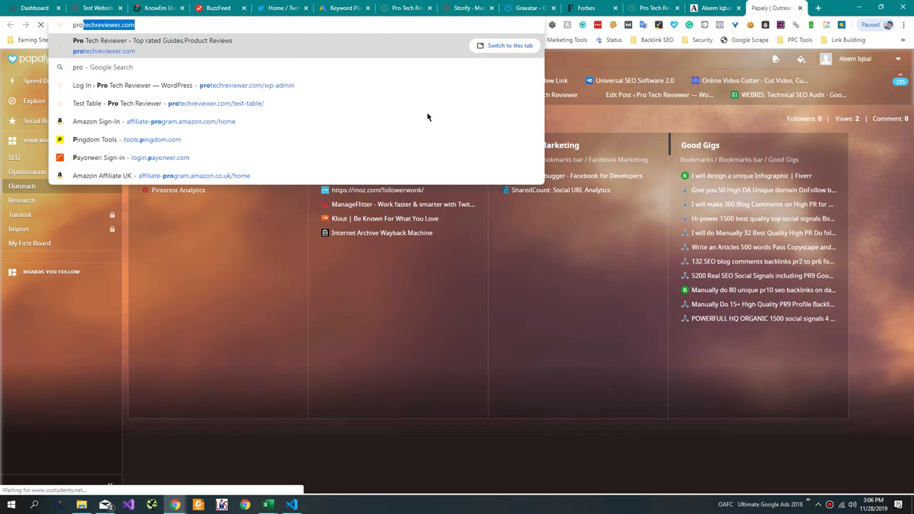
pyautogui.press('Return')
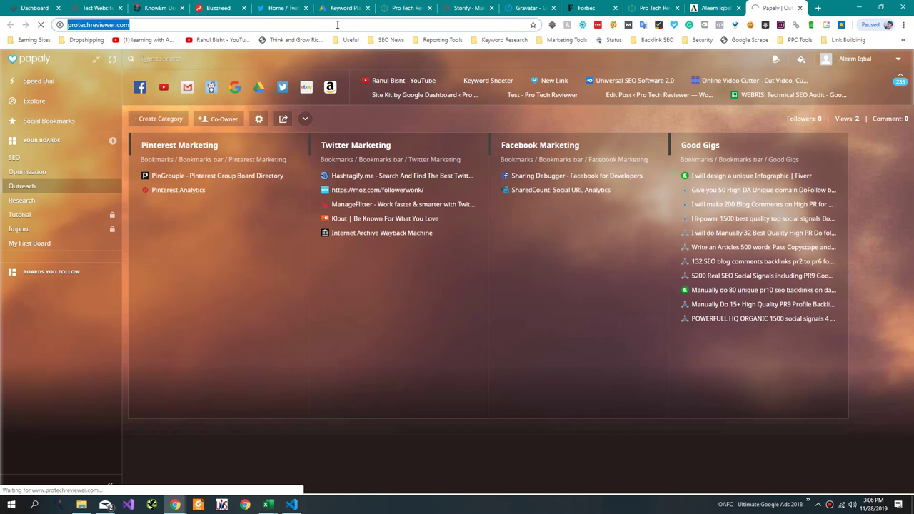
pyautogui.hotkey('ctrl', 'w')
pyautogui.hotkey('ctrl', 'shift', 't')
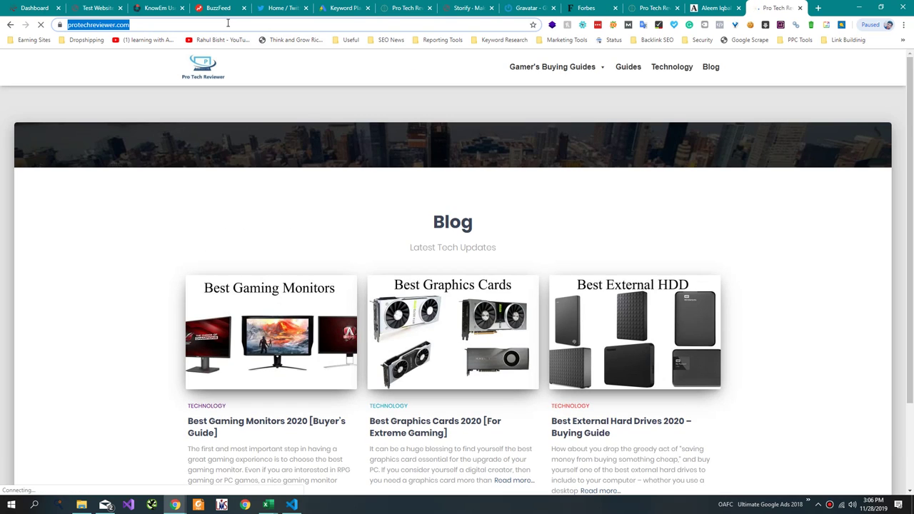
pyautogui.hotkey('ctrl', 'w')
pyautogui.write('https://www.protechreviewer.com/')
pyautogui.click(560, 106)
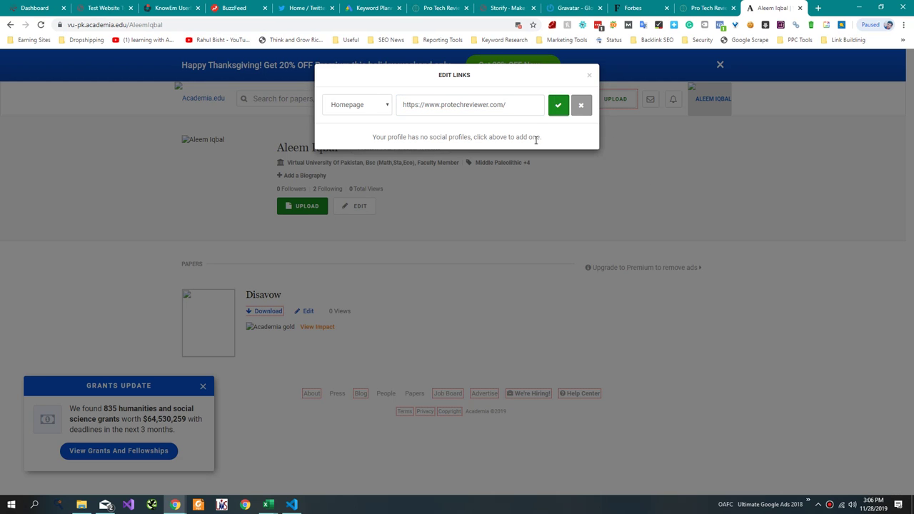
# Close the social links editor and the Academia tab, returning to the Excel backlink list
pyautogui.click(589, 76)
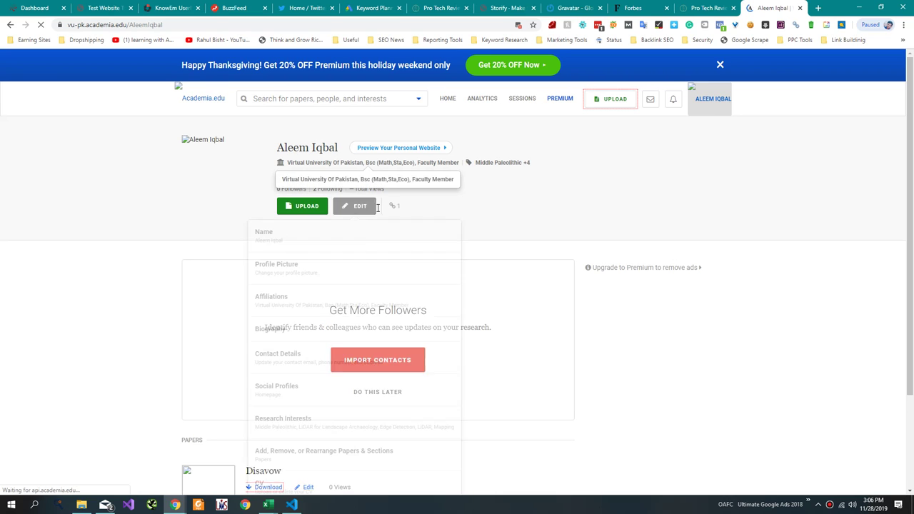
pyautogui.moveTo(397, 206)
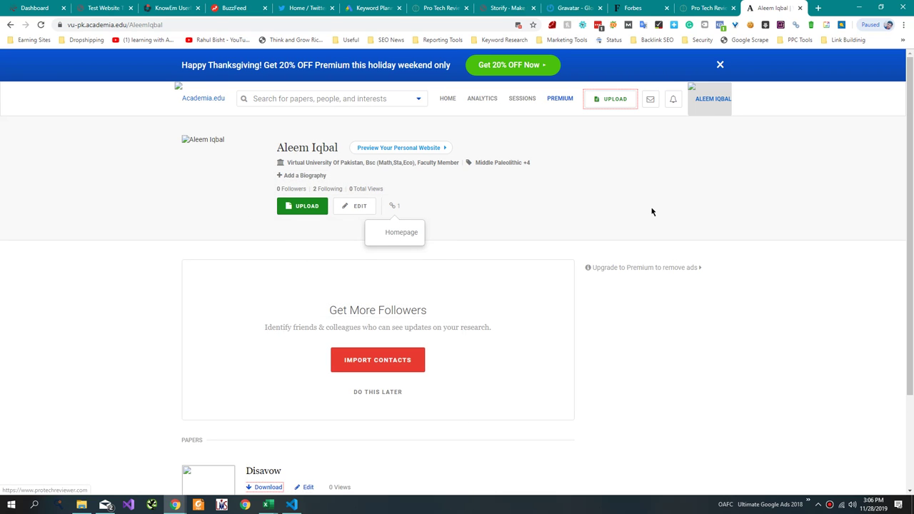
pyautogui.hotkey('ctrl', 'w')
pyautogui.hotkey('alt', 'Tab')
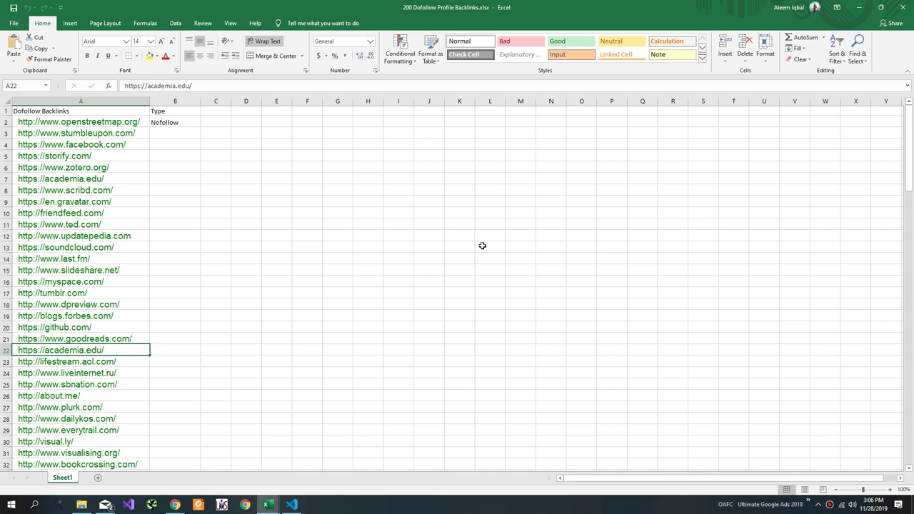
# Open the goodreads link, then the en.gravatar.com link in cell A83, from the backlink list
pyautogui.click(134, 338)
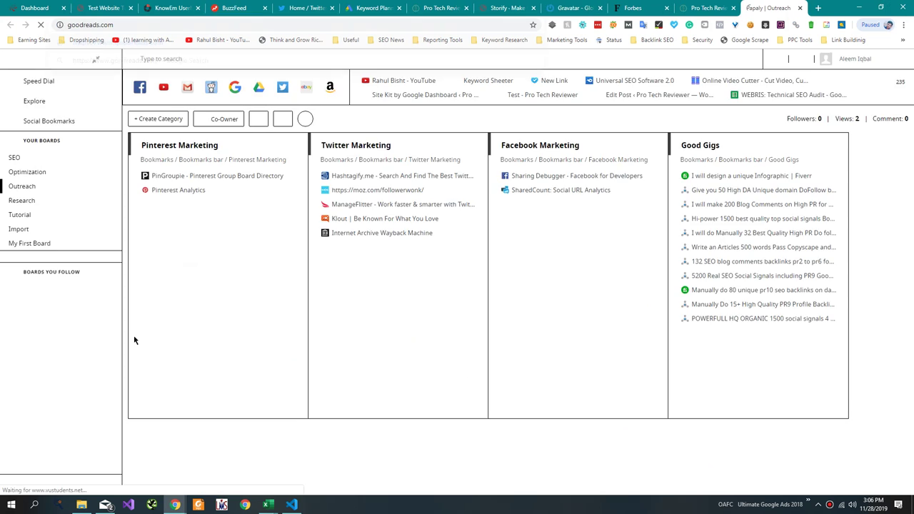
pyautogui.hotkey('alt', 'Tab')
pyautogui.scroll(-20, 142, 314)
pyautogui.scroll(-1, 150, 297)
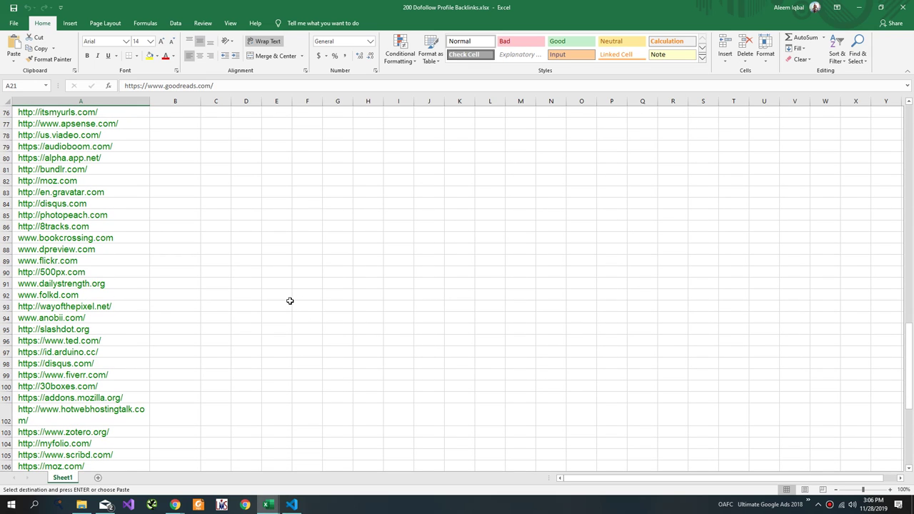
pyautogui.click(107, 193)
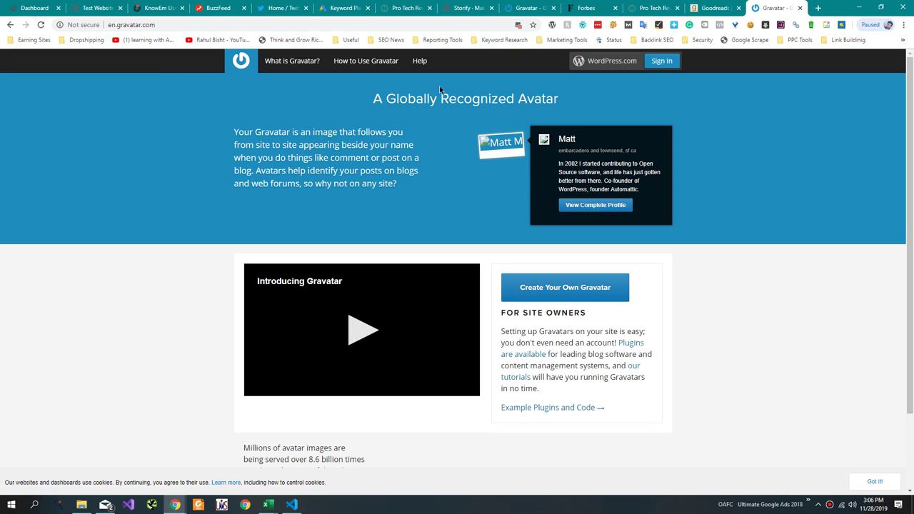
# Sign in to Gravatar and add the account's e-mail address as an extra address
pyautogui.click(661, 61)
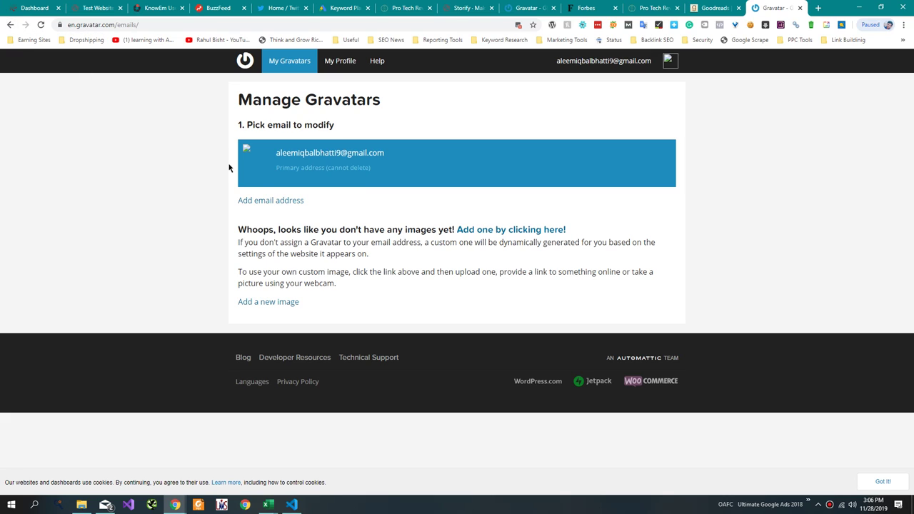
pyautogui.click(267, 200)
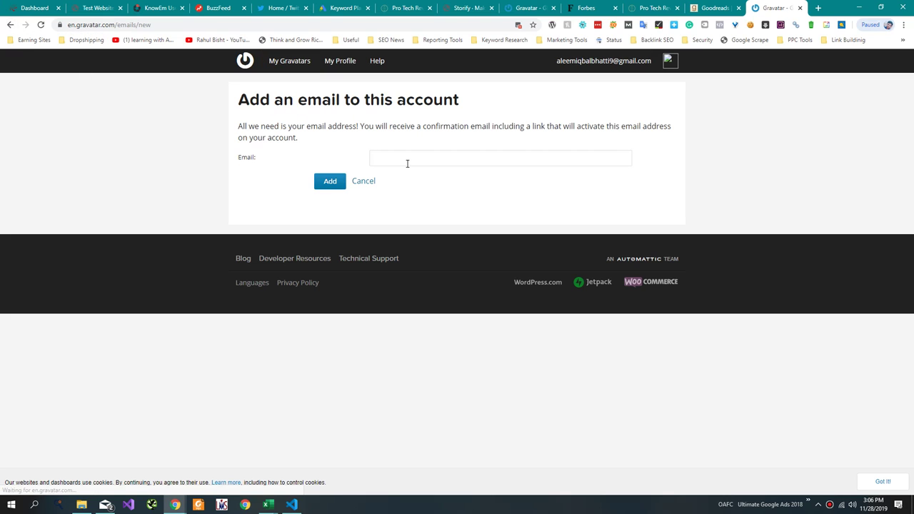
pyautogui.click(406, 163)
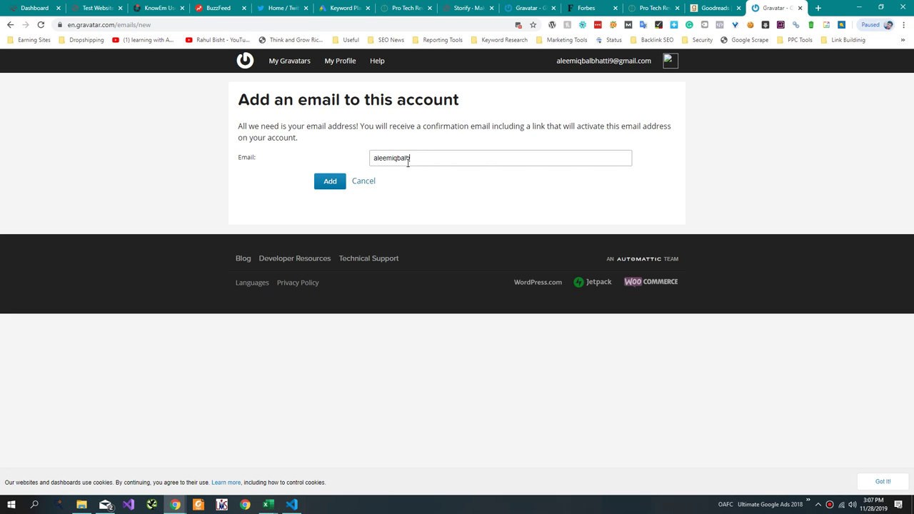
pyautogui.press('Return')
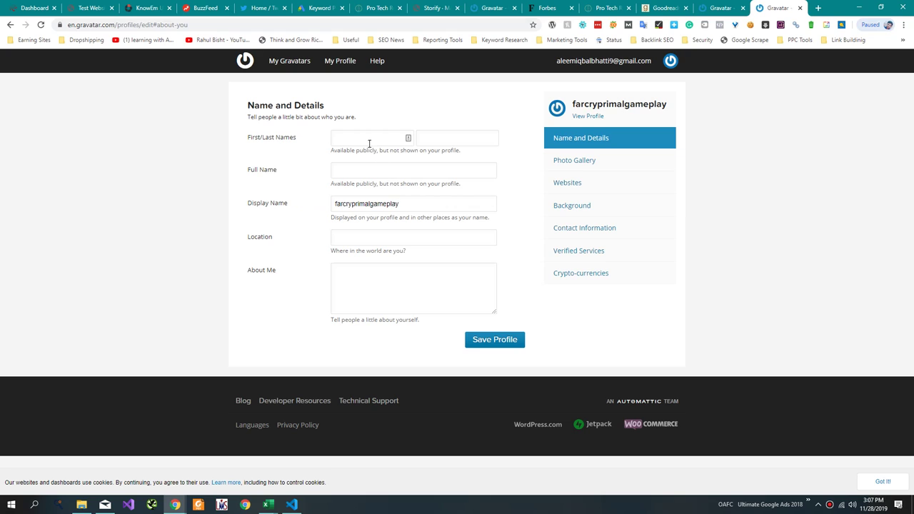
# In the Gravatar profile's Websites section, enter the protechreviewer.com address as a new website URL
pyautogui.click(402, 284)
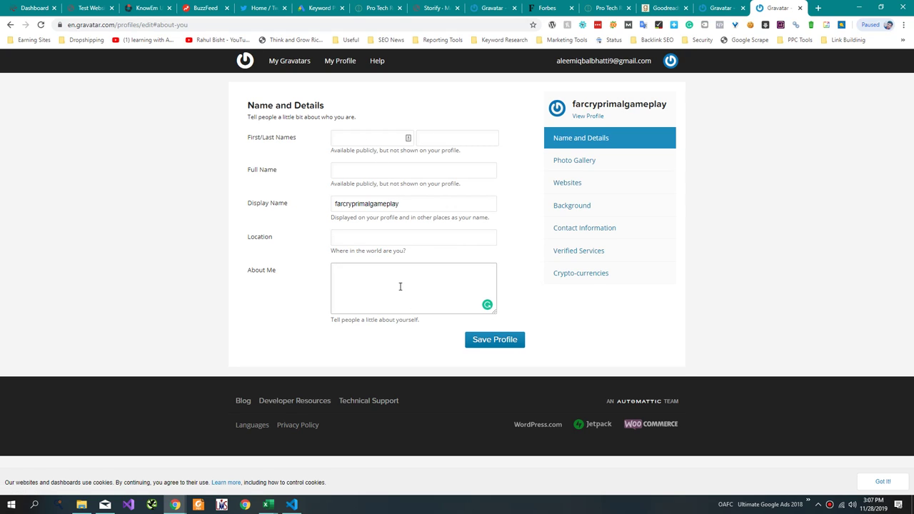
pyautogui.click(579, 182)
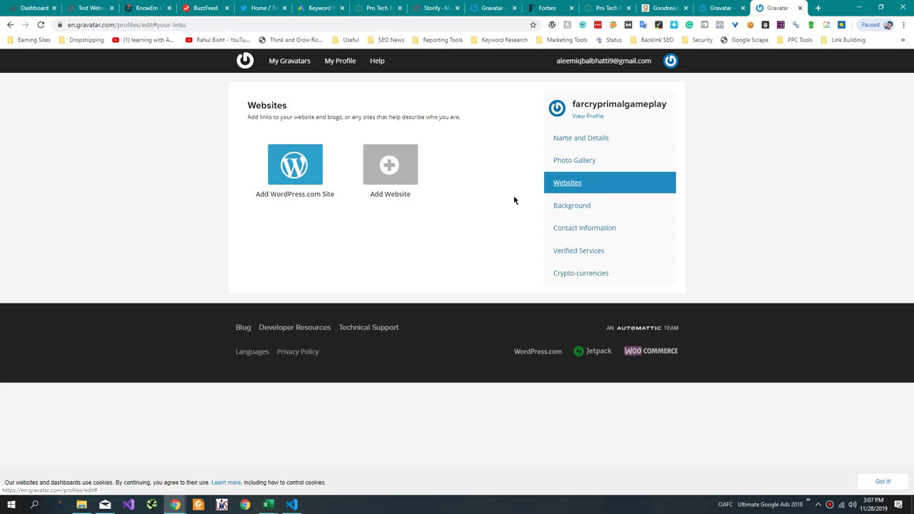
pyautogui.click(369, 183)
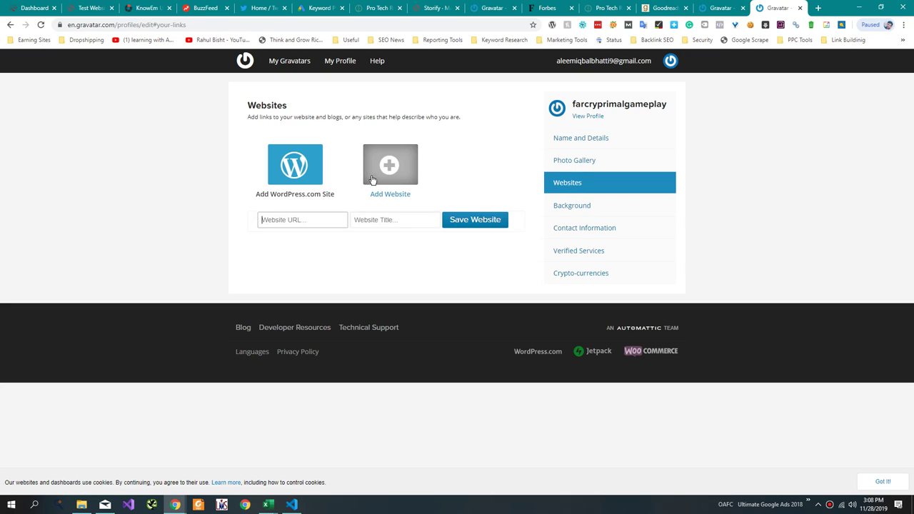
pyautogui.write('http://en.gravatar.com')
pyautogui.hotkey('ctrl', 'z')
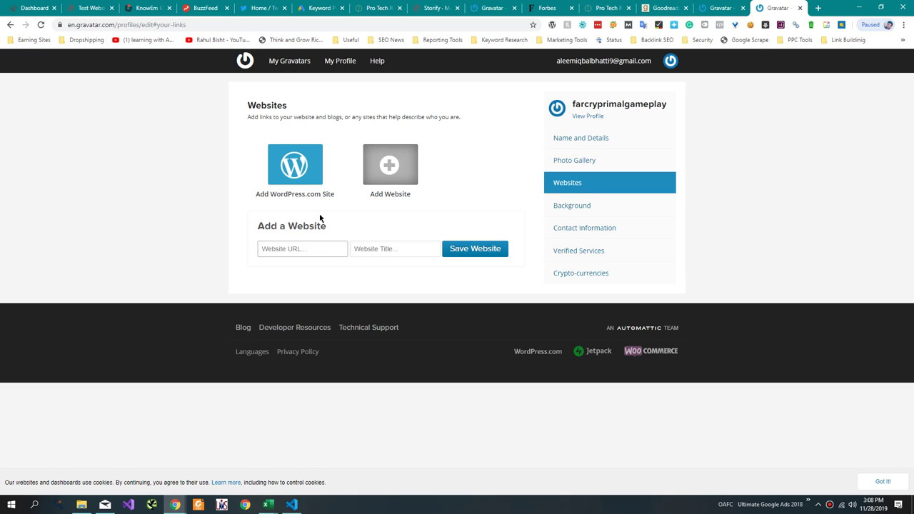
pyautogui.hotkey('ctrl', 'v')
# Title the website 'Pro Tech Reviewer', save it, and go back to the confirmation-email page
pyautogui.press('Tab')
pyautogui.write('Pro')
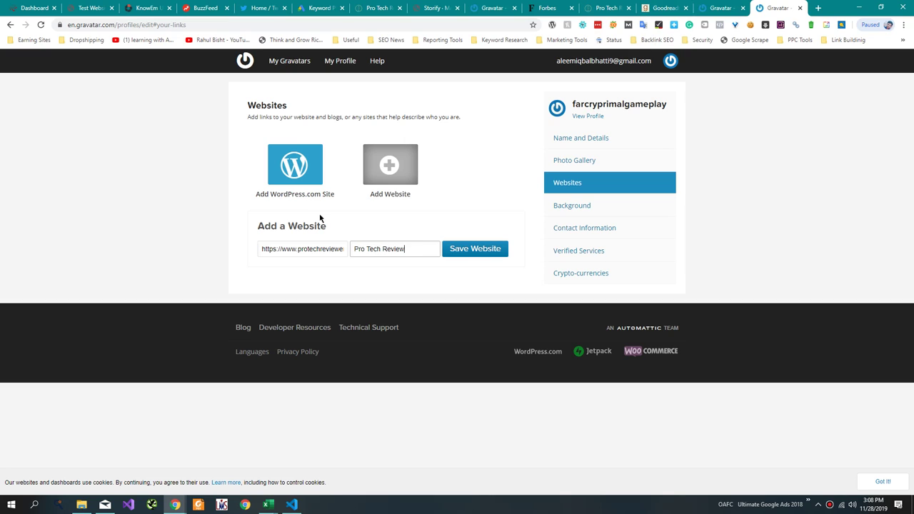
pyautogui.click(493, 249)
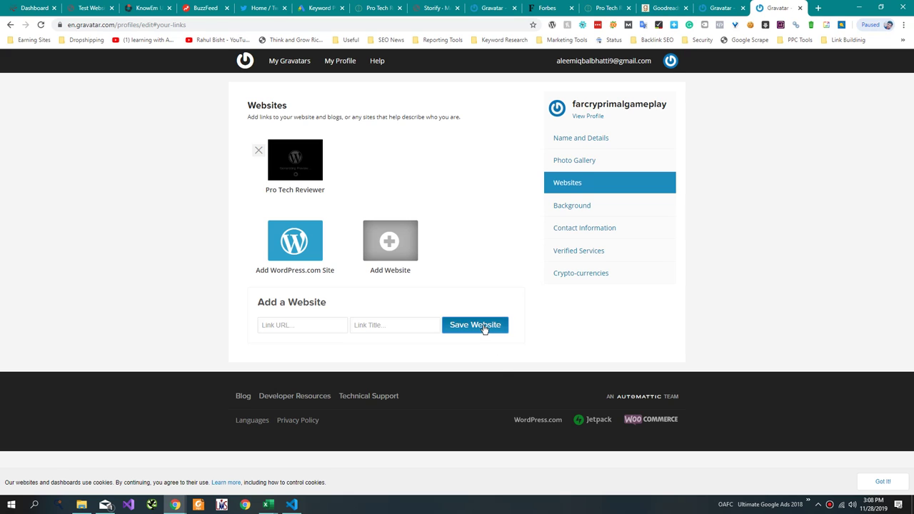
pyautogui.click(373, 268)
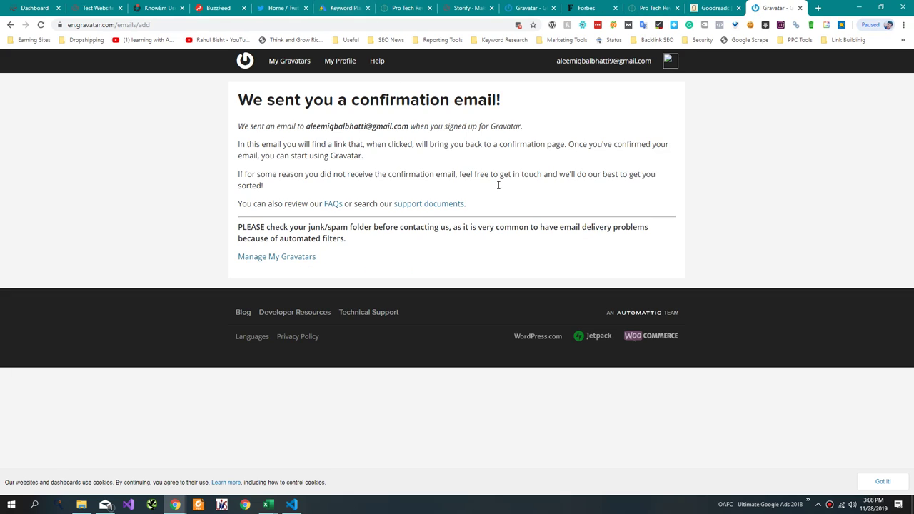
pyautogui.hotkey('alt', 'Tab')
pyautogui.hotkey('alt', 'Tab')
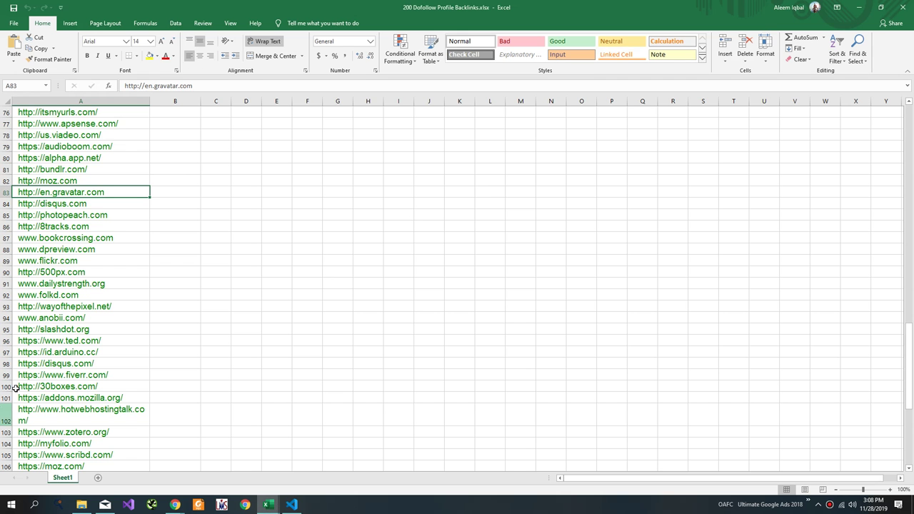
# Copy disqus.com from the Excel backlink list and load it in a new browser tab
pyautogui.click(109, 206)
pyautogui.hotkey('alt', 'Tab')
pyautogui.hotkey('alt', 'Tab')
pyautogui.press('Tab')
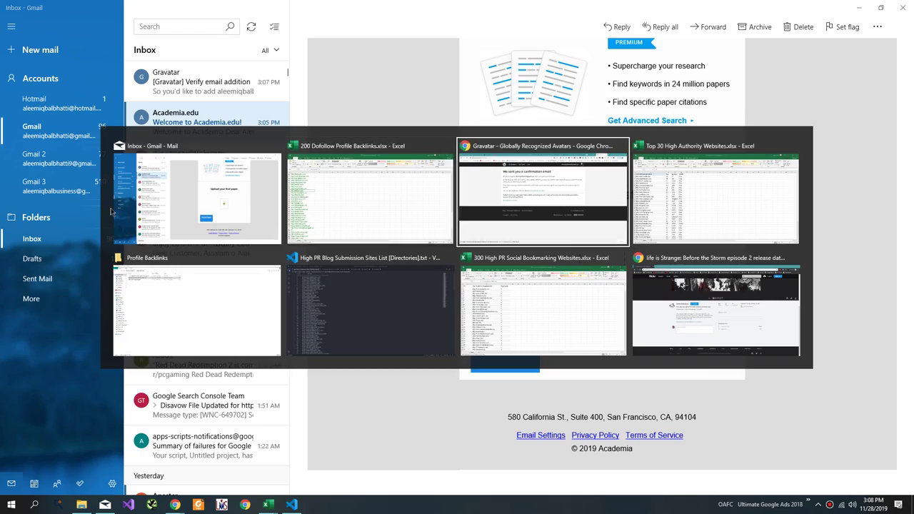
pyautogui.hotkey('ctrl', 't')
pyautogui.write('http://disqus.com/')
pyautogui.press('Return')
pyautogui.hotkey('alt', 'Tab')
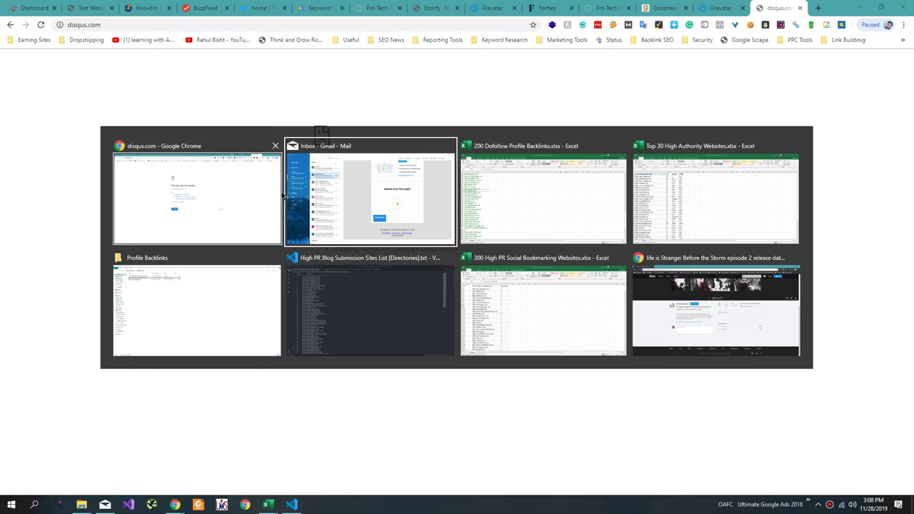
pyautogui.hotkey('alt', 'Tab')
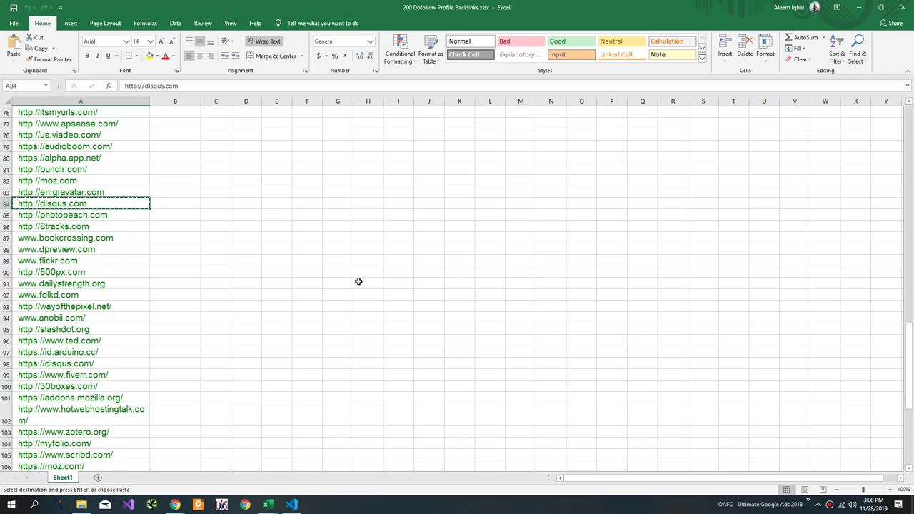
pyautogui.hotkey('alt', 'Tab')
pyautogui.press('Tab')
# When disqus.com won't load, search Google for Disqus and open the official login page
pyautogui.click(339, 302)
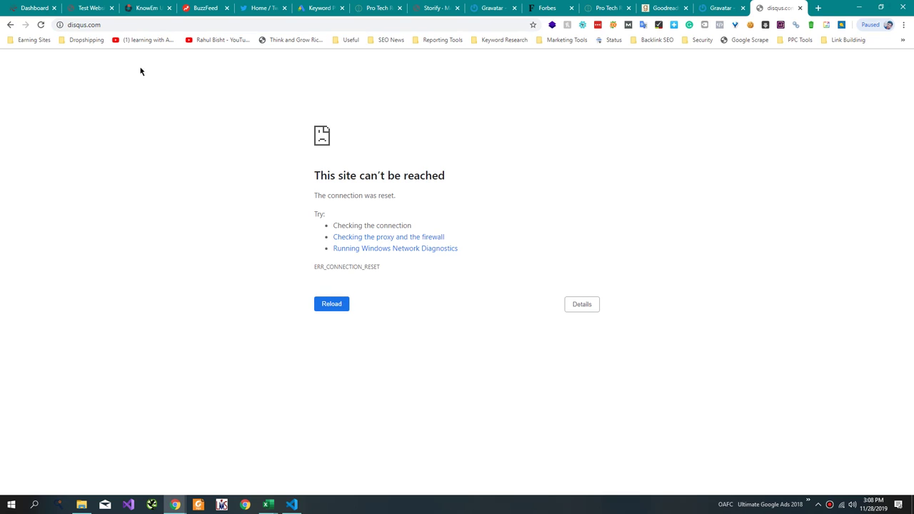
pyautogui.doubleClick(70, 25)
pyautogui.moveTo(103, 27); pyautogui.dragTo(781, 7)
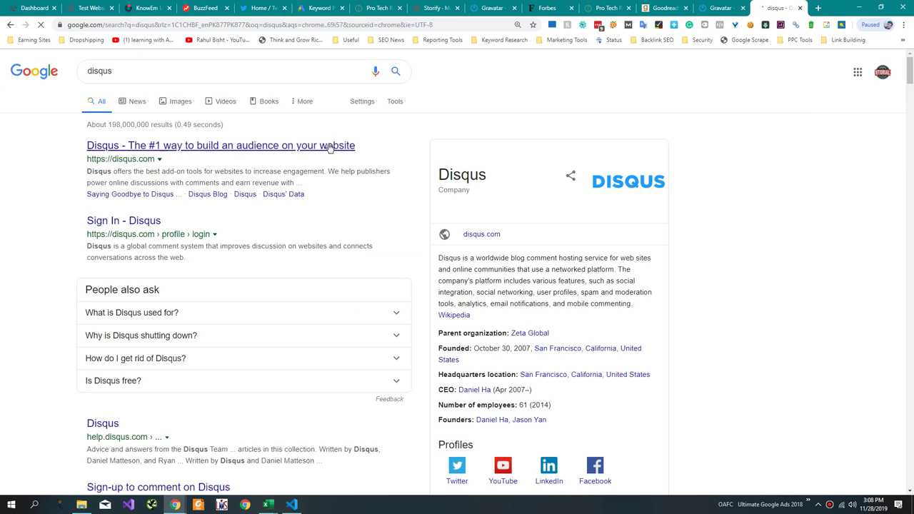
pyautogui.click(353, 144)
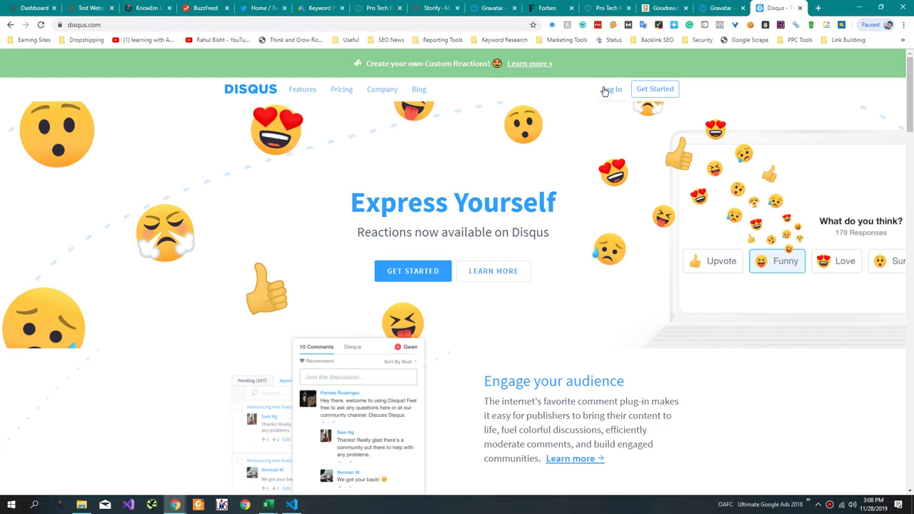
pyautogui.click(609, 89)
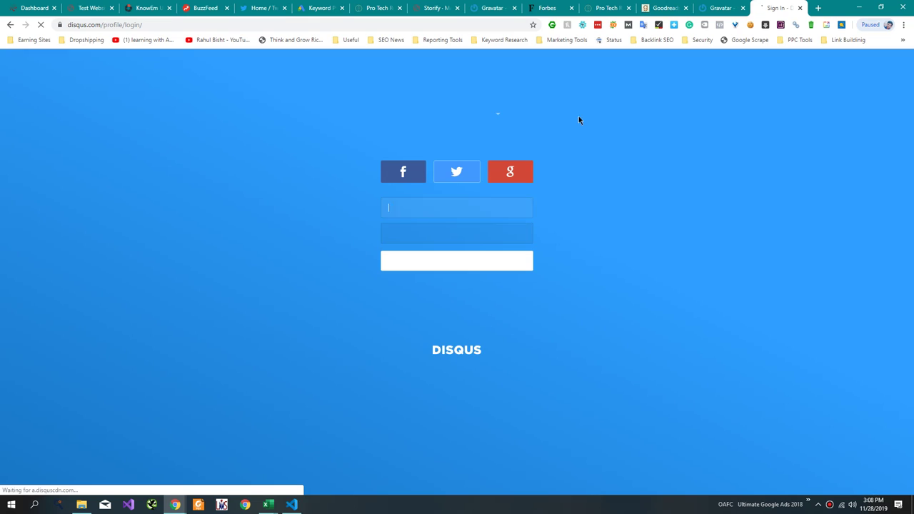
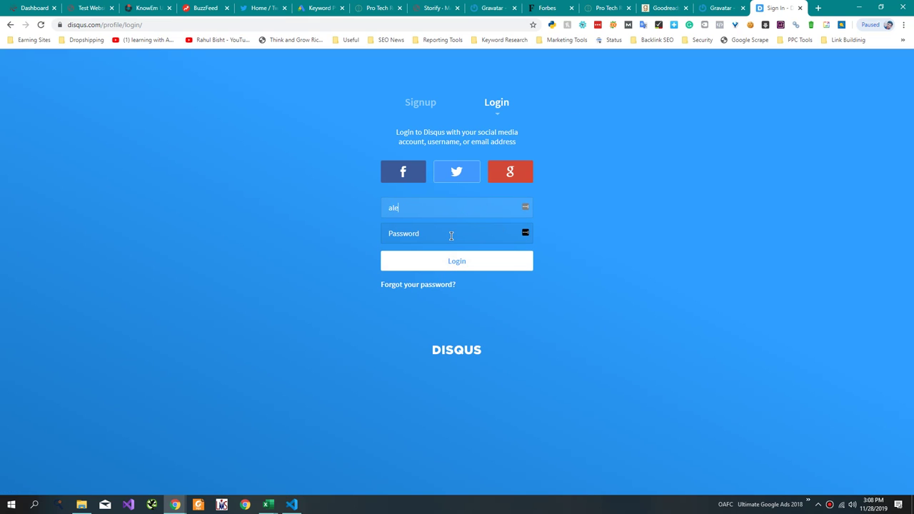
# Log in to Disqus with the account e-mail and password, passing the reCAPTCHA check
pyautogui.press('Tab')
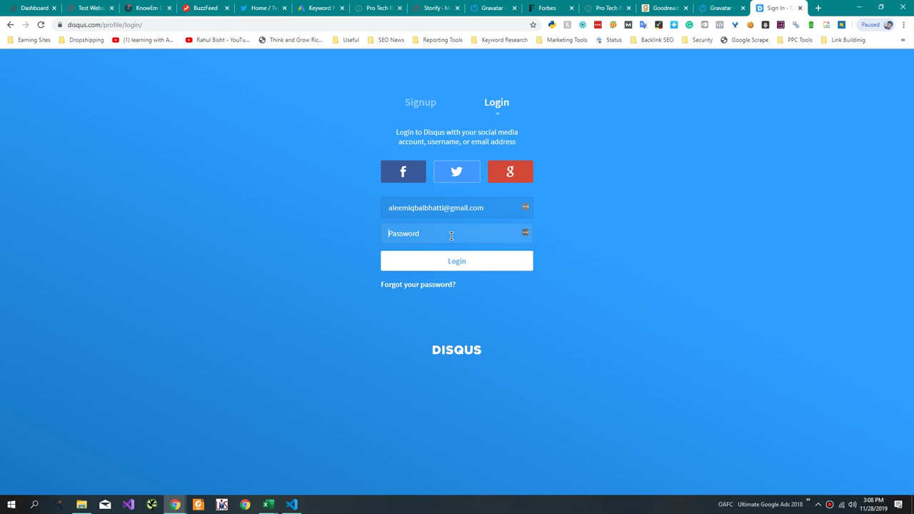
pyautogui.write('*')
pyautogui.press('Return')
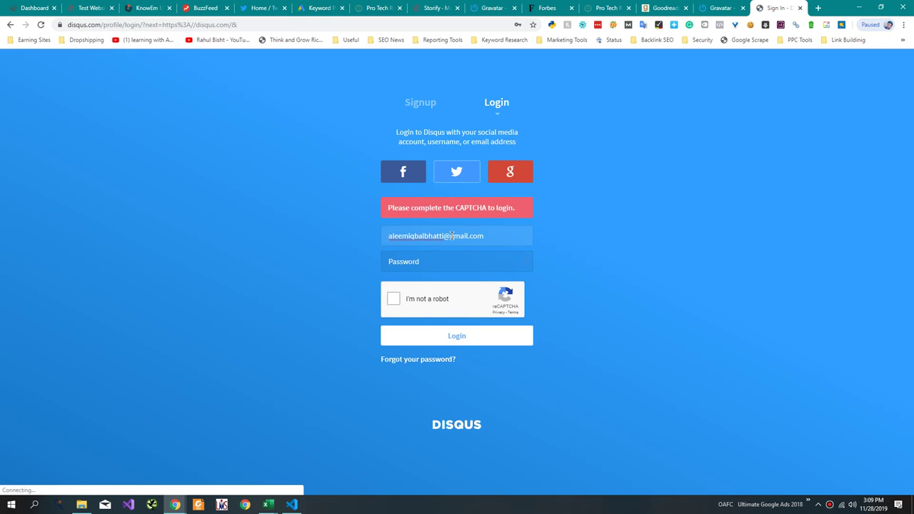
pyautogui.press('Tab')
pyautogui.write('*')
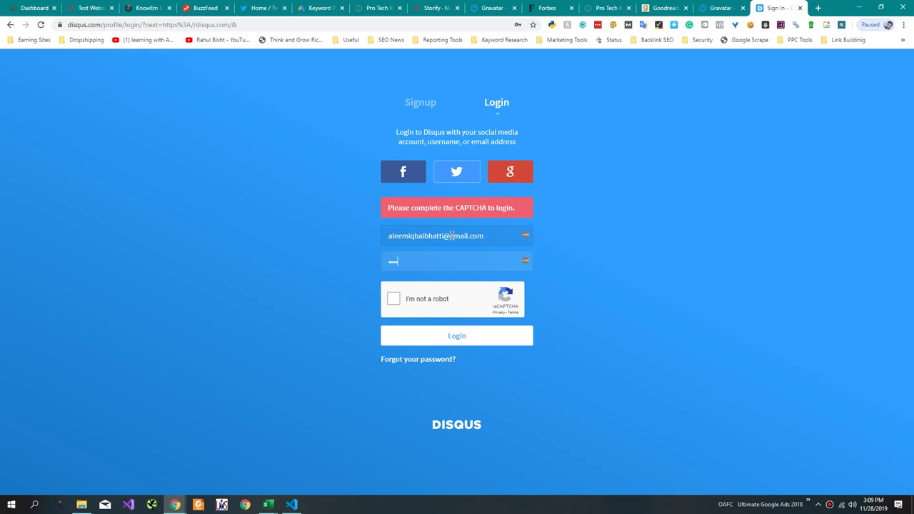
pyautogui.write('********')
pyautogui.press('Return')
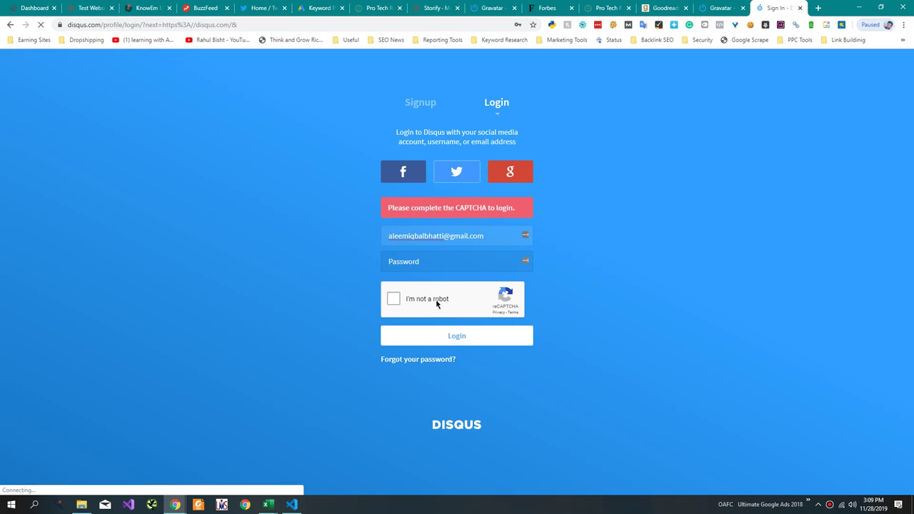
pyautogui.click(427, 261)
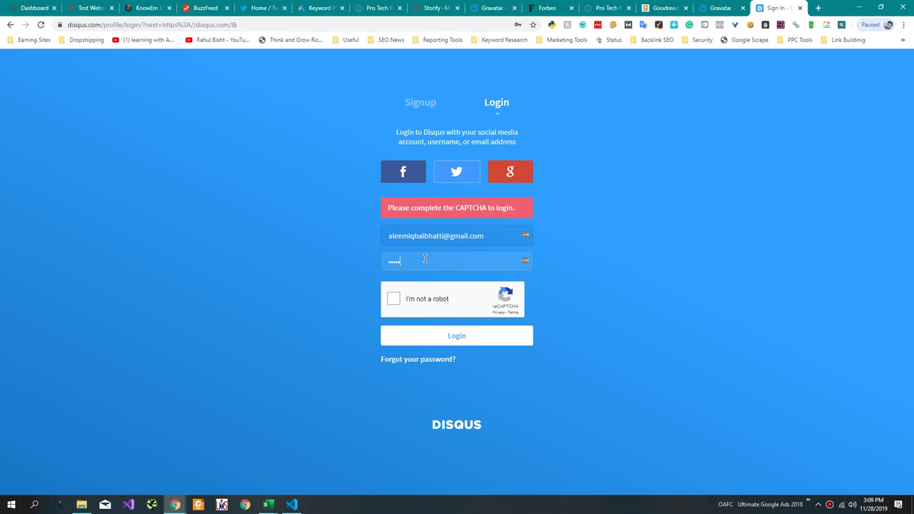
pyautogui.write('********')
pyautogui.click(416, 303)
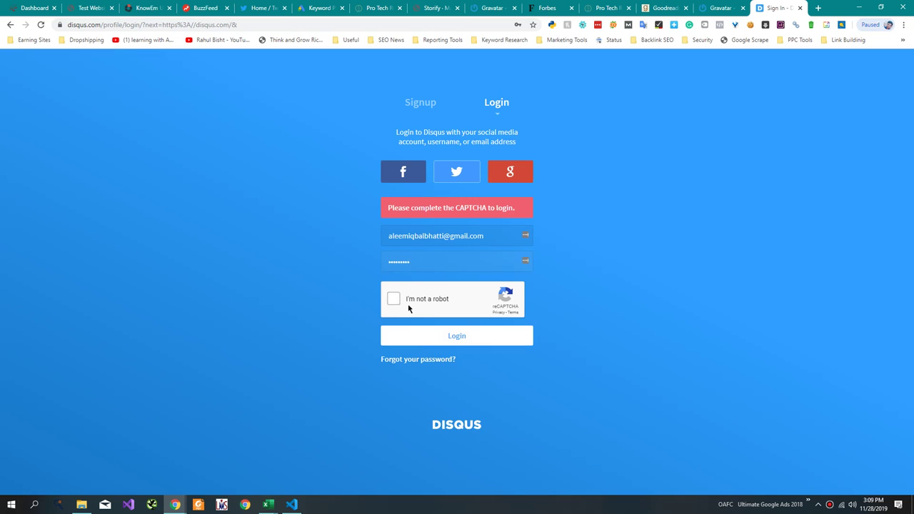
pyautogui.click(422, 336)
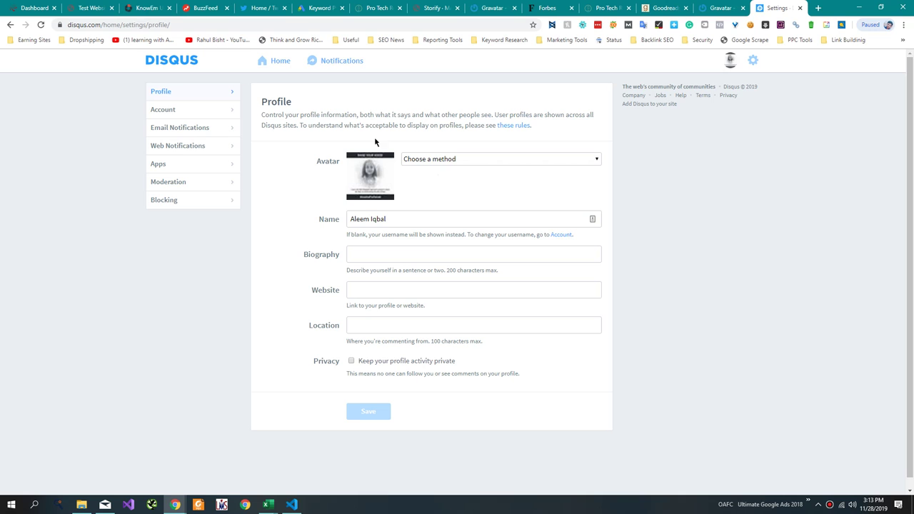
pyautogui.hotkey('ctrl', 'v')
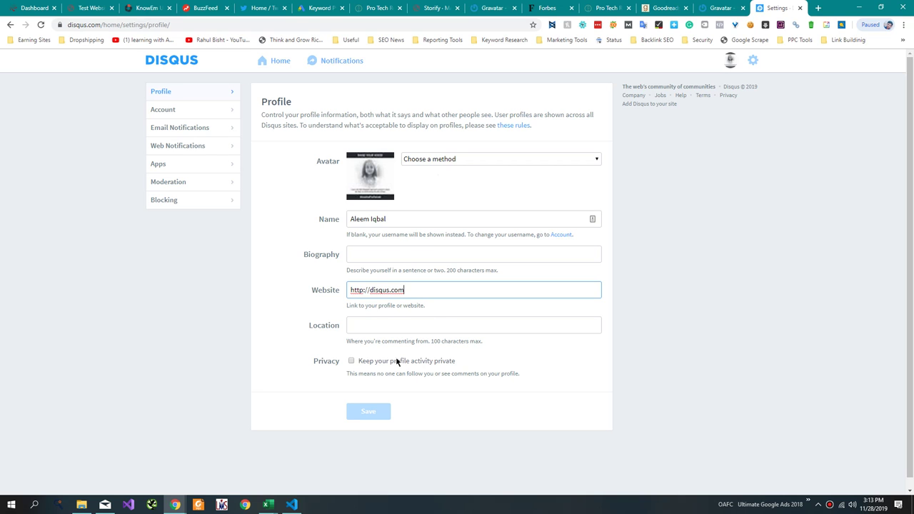
pyautogui.hotkey('ctrl', 'z')
pyautogui.hotkey('ctrl', 't')
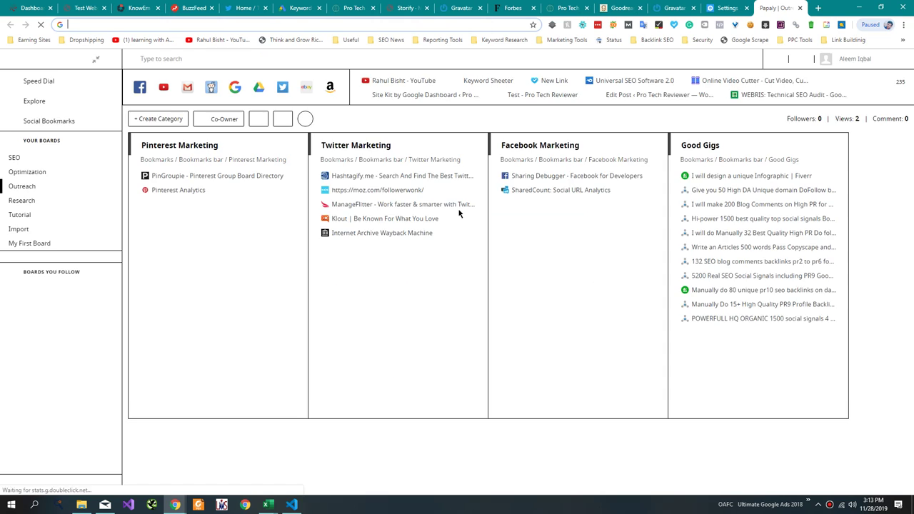
pyautogui.click(555, 8)
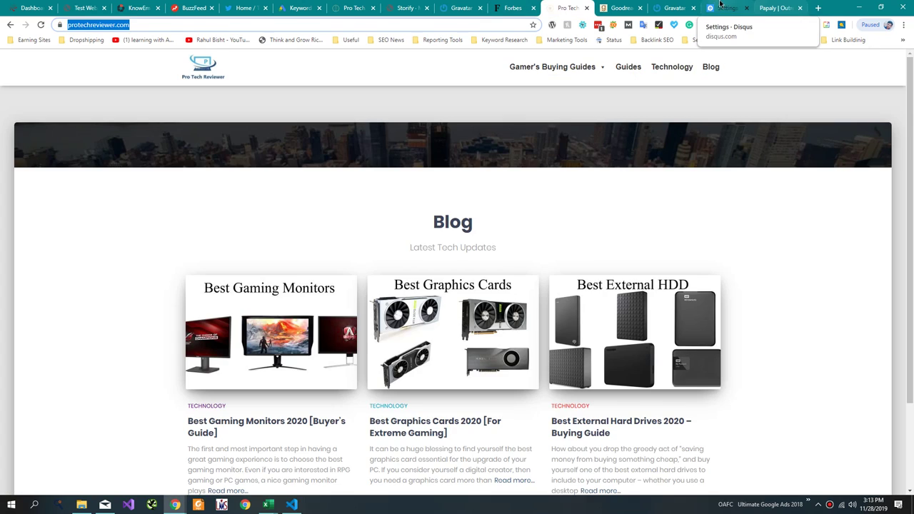
pyautogui.click(724, 8)
pyautogui.write('https://www.protechreviewer.com/')
pyautogui.click(365, 411)
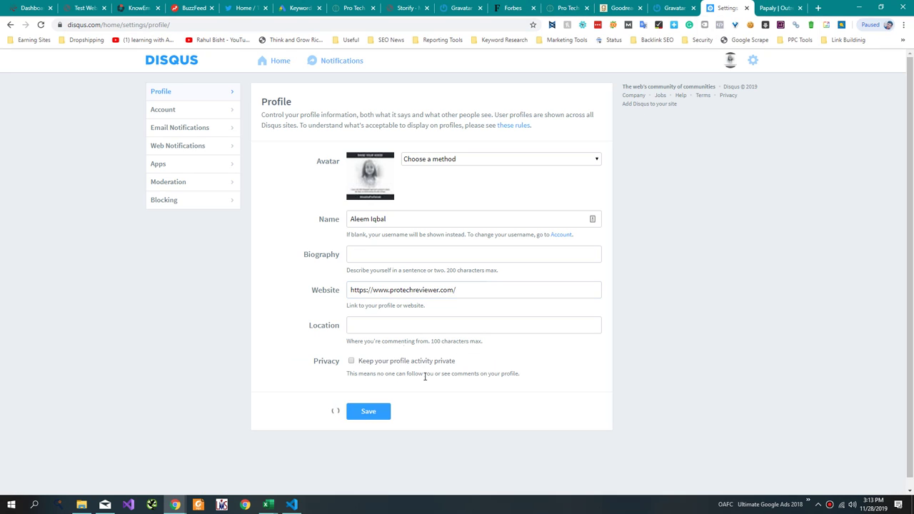
# Load udemy.com in the new tab
pyautogui.click(777, 8)
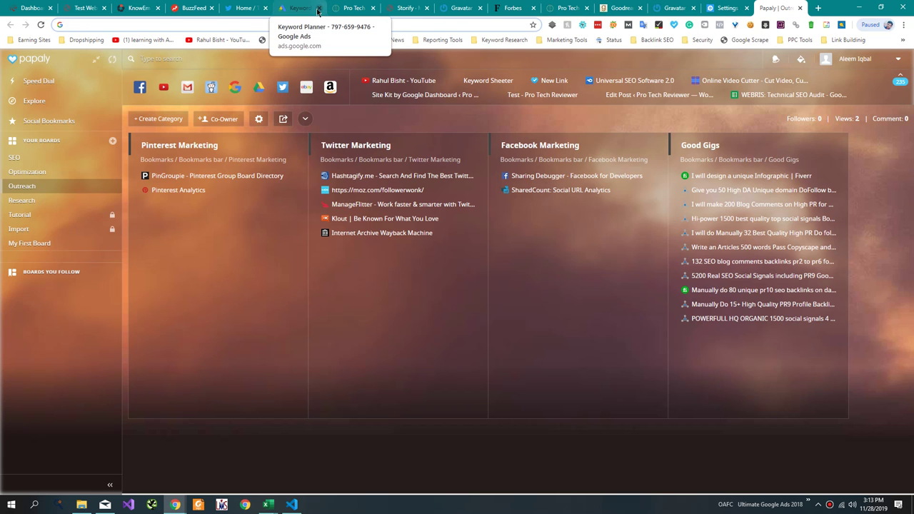
pyautogui.write('udemy.com')
pyautogui.press('Return')
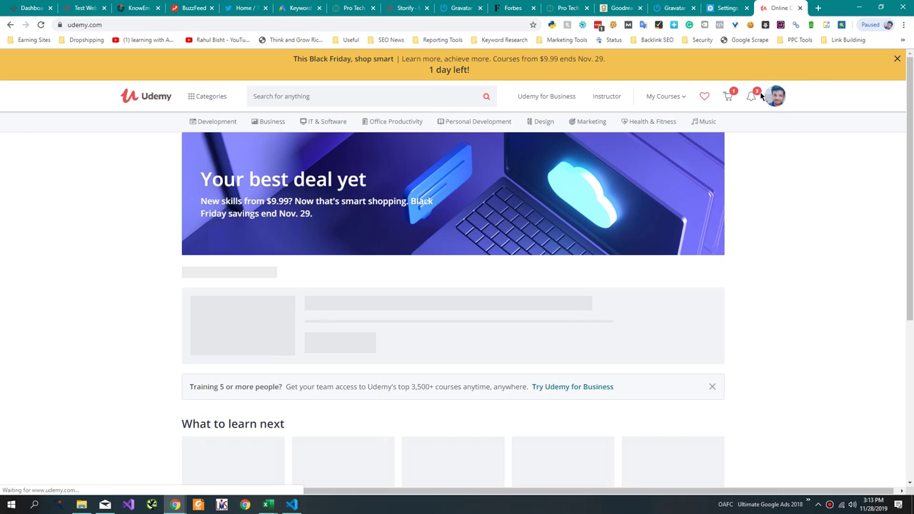
pyautogui.moveTo(771, 96)
pyautogui.click(717, 142)
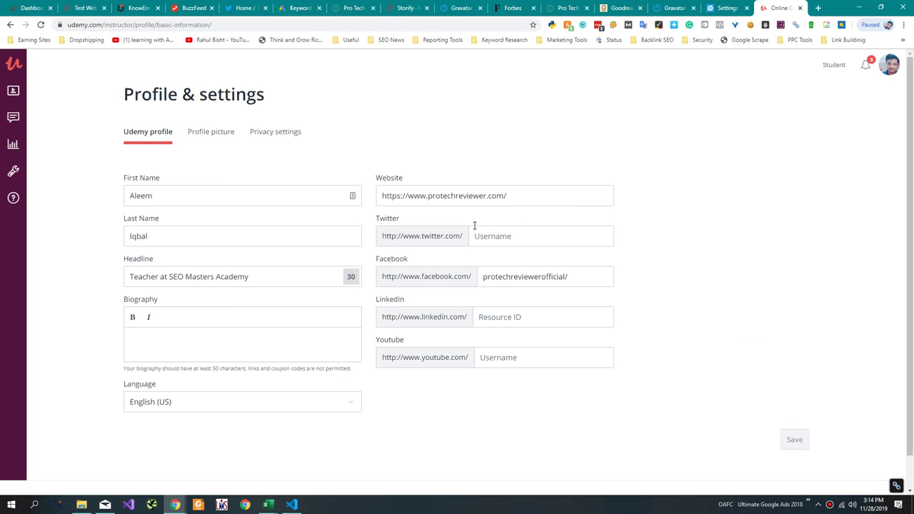
pyautogui.tripleClick(469, 197)
pyautogui.click(468, 198)
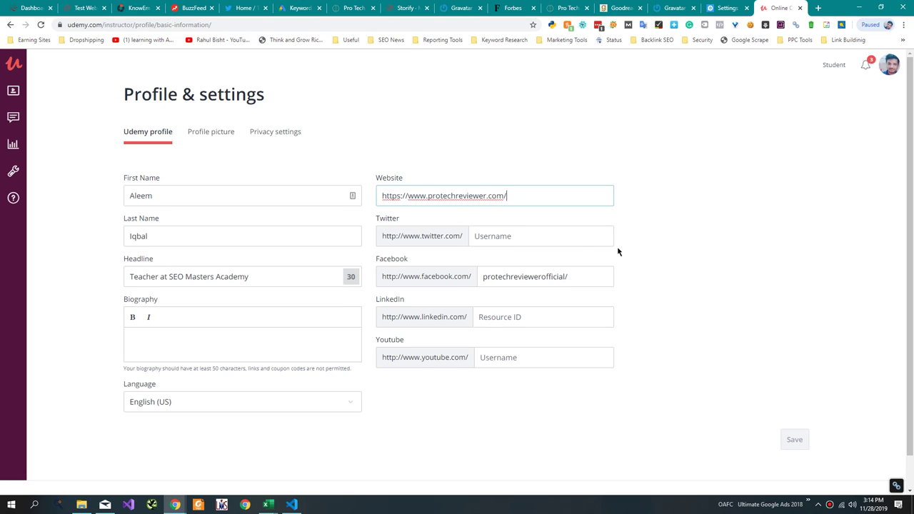
pyautogui.scroll(-1, 617, 246)
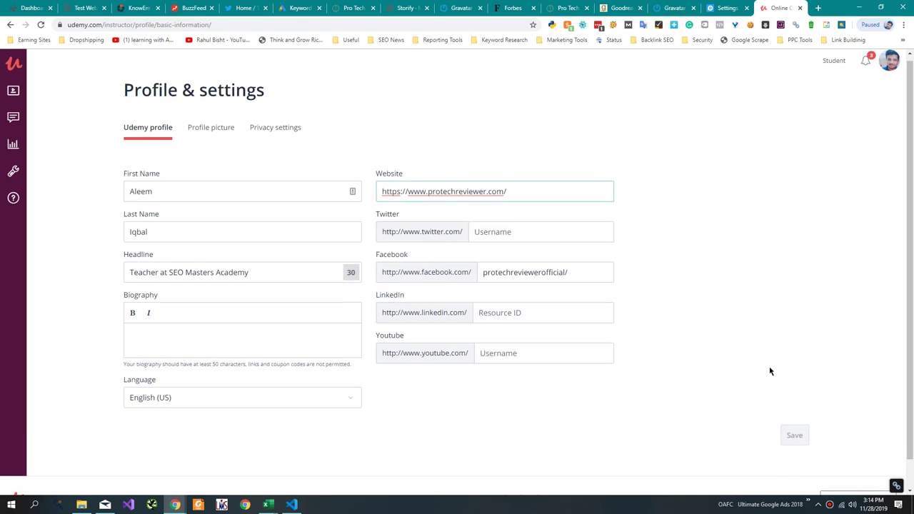
pyautogui.hotkey('ctrl', 't')
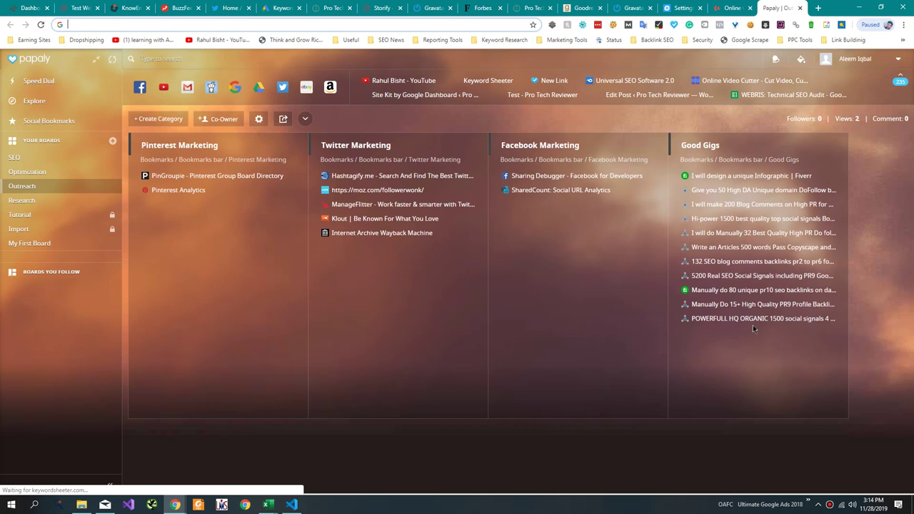
# Go to codecademy.com and log in with the saved credentials, skipping the Pro checkout
pyautogui.write('codeca')
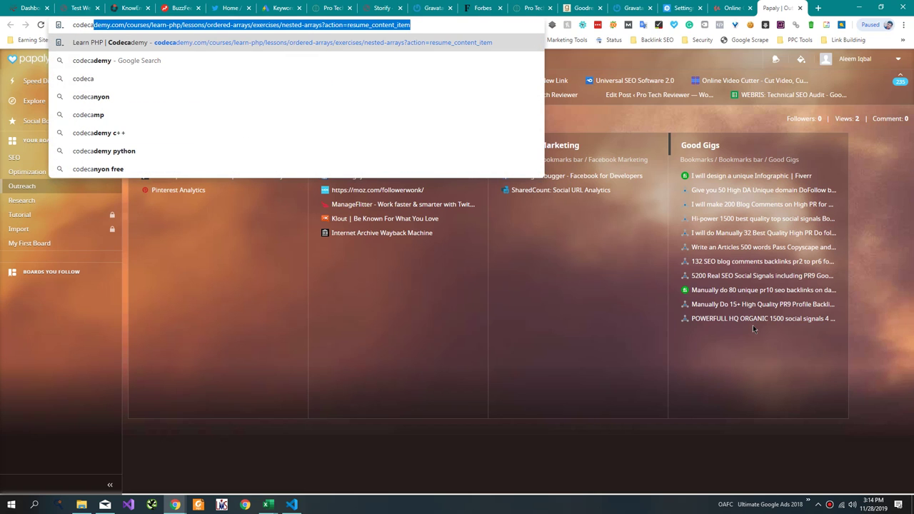
pyautogui.write('demy.com/')
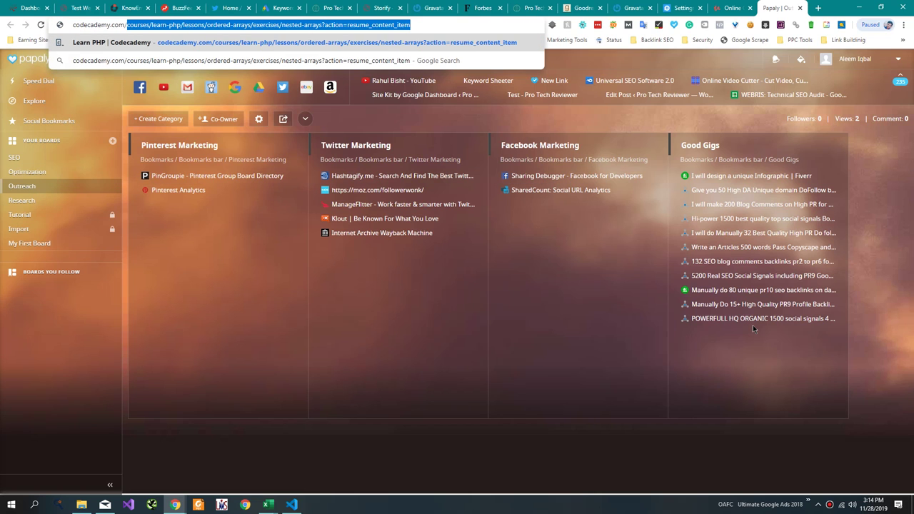
pyautogui.press('Delete')
pyautogui.press('Return')
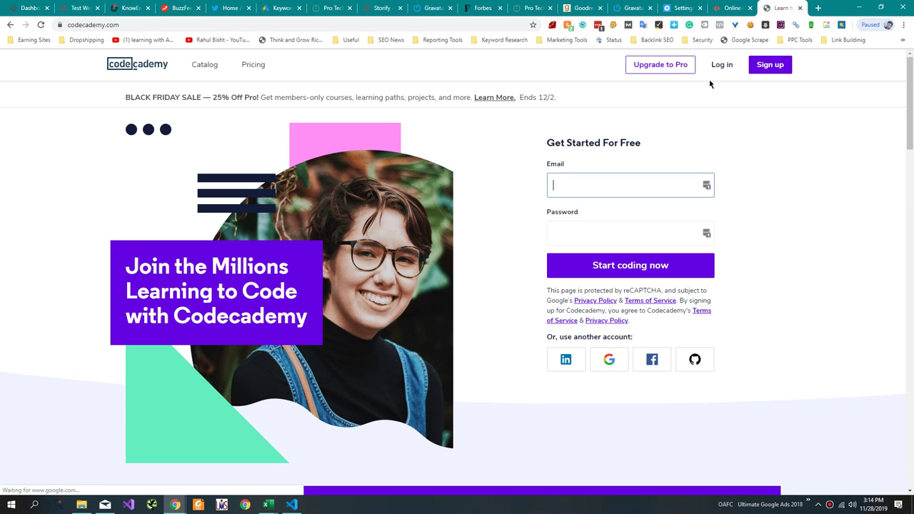
pyautogui.click(725, 68)
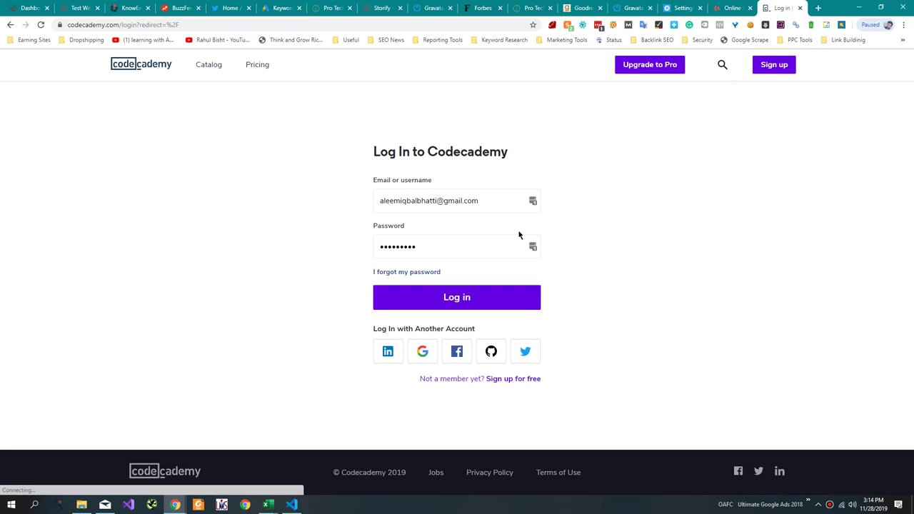
pyautogui.click(457, 296)
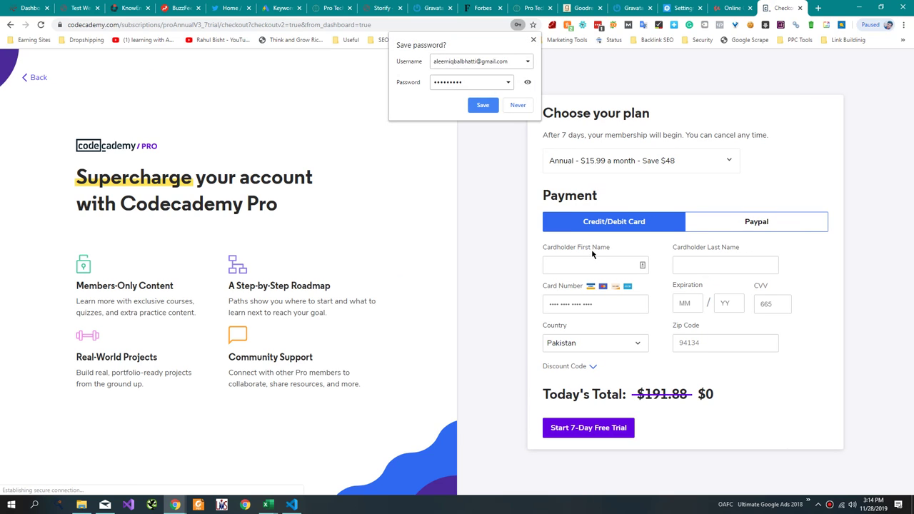
pyautogui.click(35, 77)
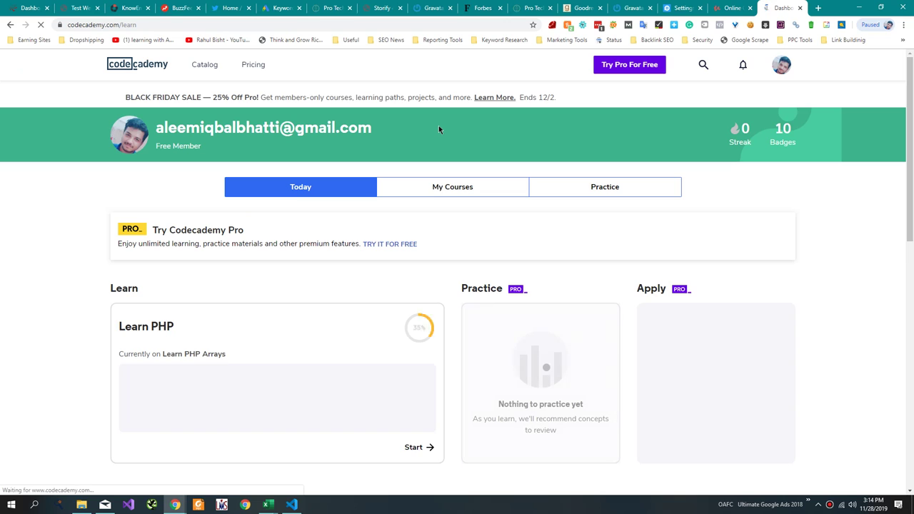
pyautogui.click(778, 74)
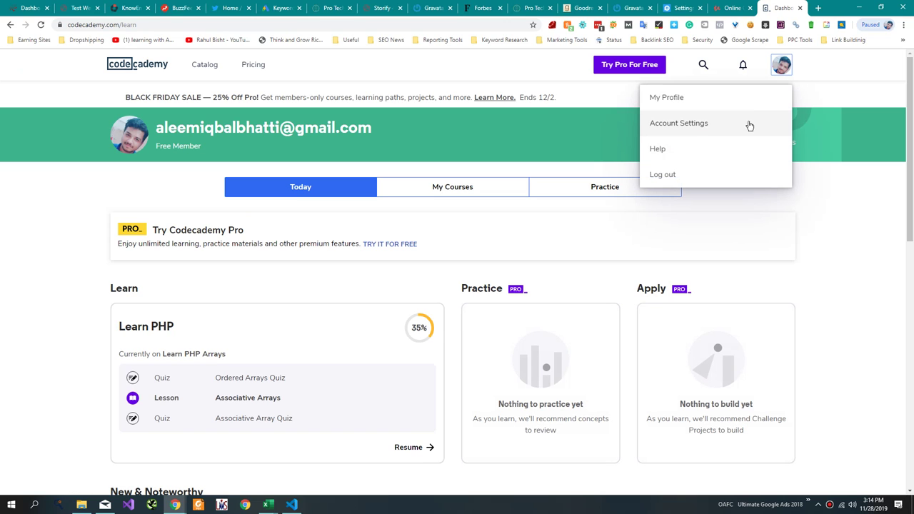
pyautogui.click(745, 101)
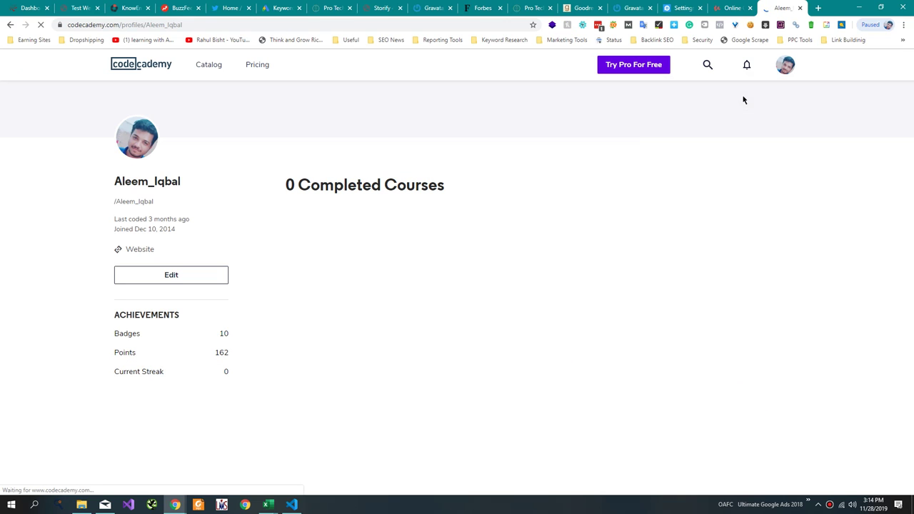
pyautogui.click(177, 276)
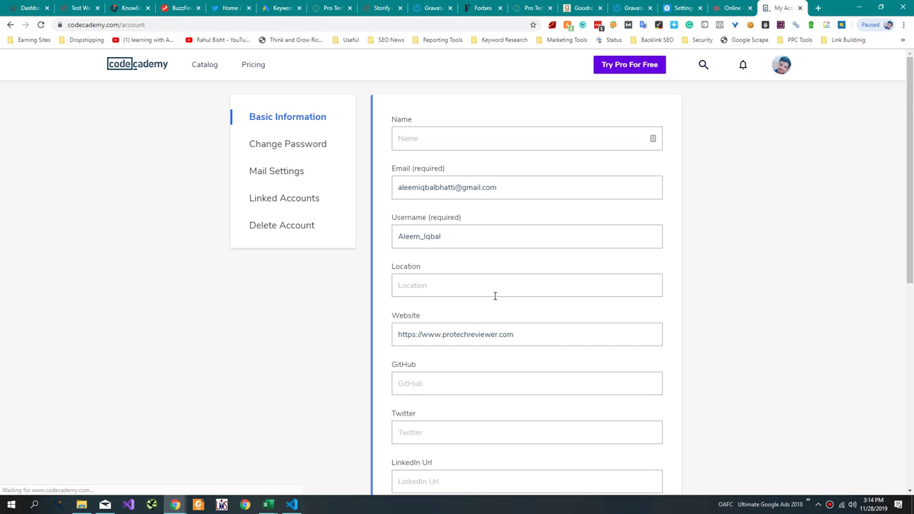
pyautogui.scroll(-1, 494, 294)
pyautogui.tripleClick(489, 242)
pyautogui.press('End')
pyautogui.write('/')
pyautogui.scroll(-5, 314, 317)
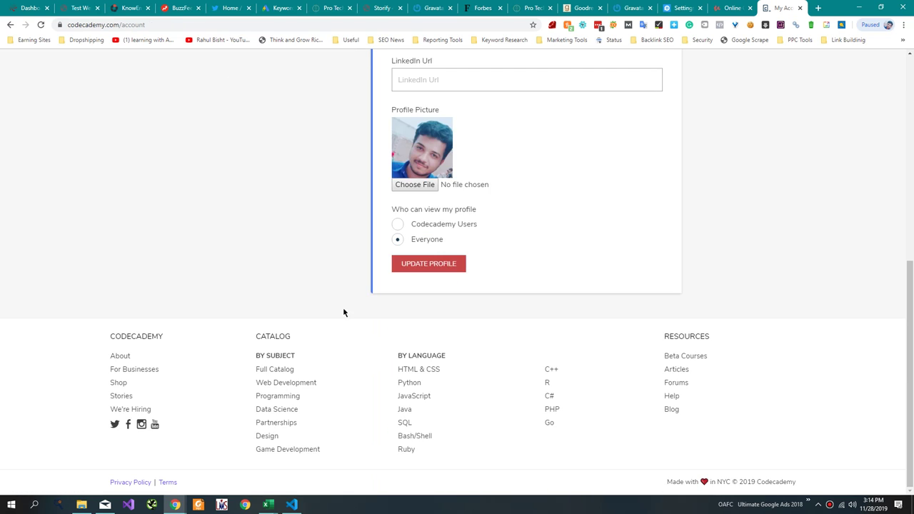
pyautogui.click(460, 267)
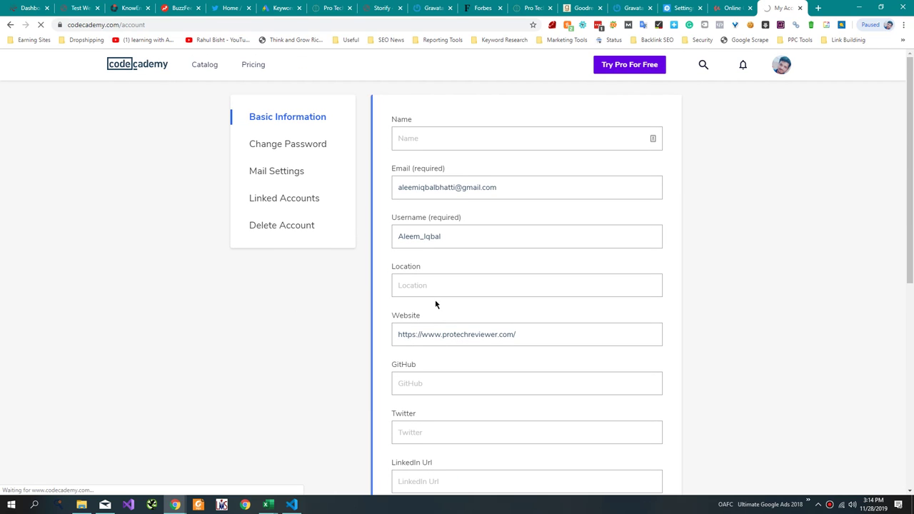
pyautogui.hotkey('ctrl', 'shift', 'Tab')
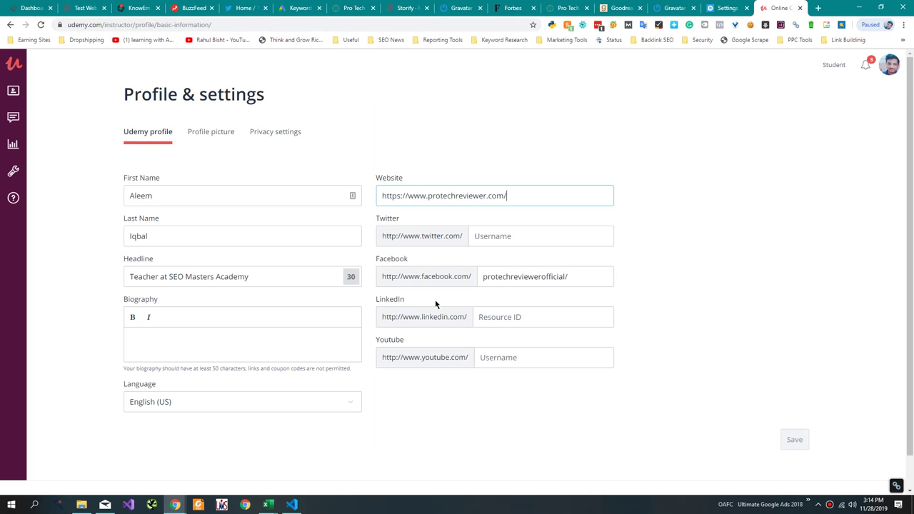
# After glancing at the Excel list, load ted.com in a new browser tab
pyautogui.hotkey('alt', 'Tab')
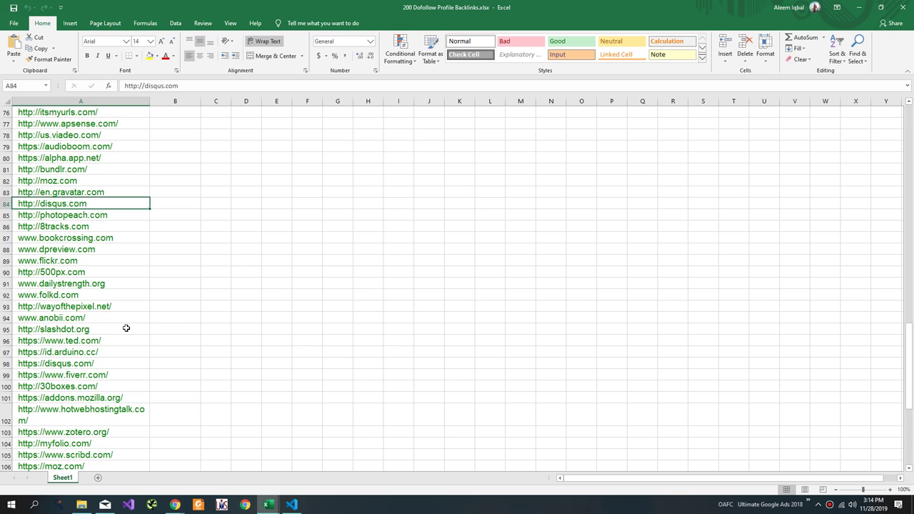
pyautogui.hotkey('alt', 'Tab')
pyautogui.hotkey('ctrl', 't')
pyautogui.write('red')
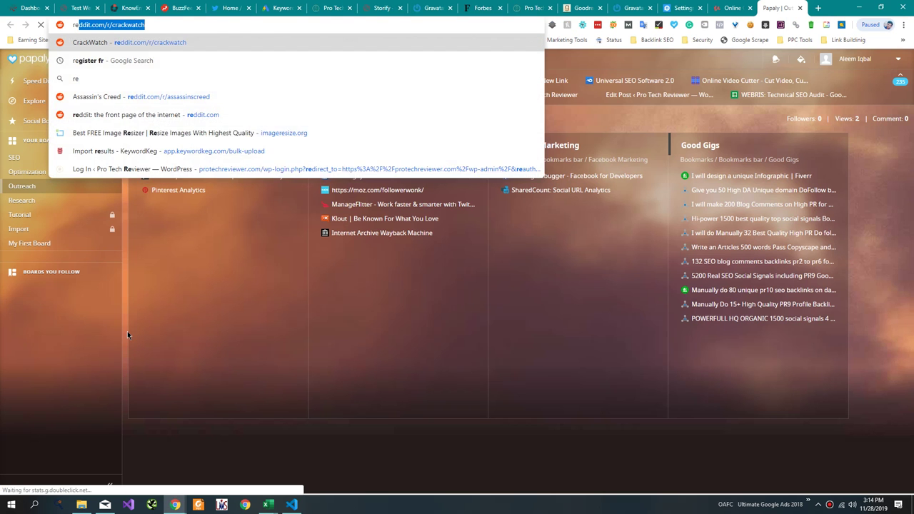
pyautogui.press('BackSpace')
pyautogui.press('BackSpace')
pyautogui.press('BackSpace')
pyautogui.press('BackSpace')
pyautogui.write('ted.com')
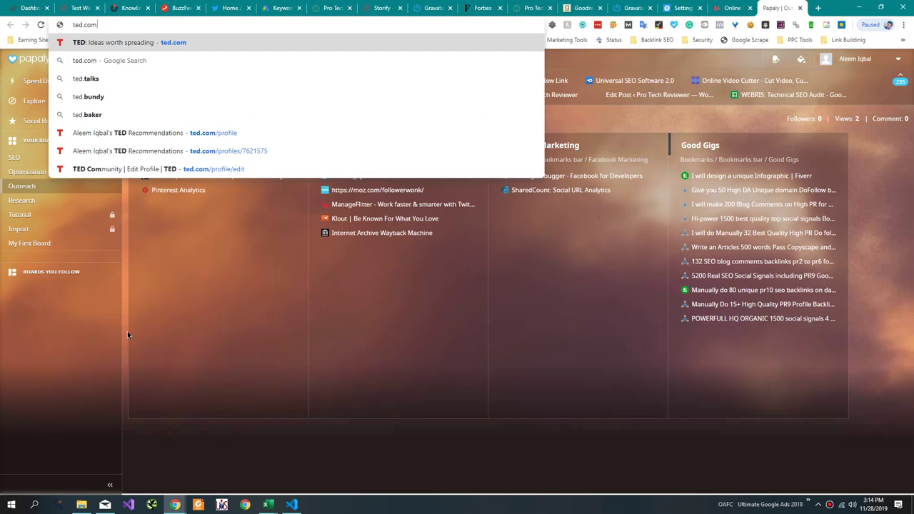
# Find soundcloud.com as the next site in the Excel backlink list and enter it in the address bar
pyautogui.hotkey('alt', 'Tab')
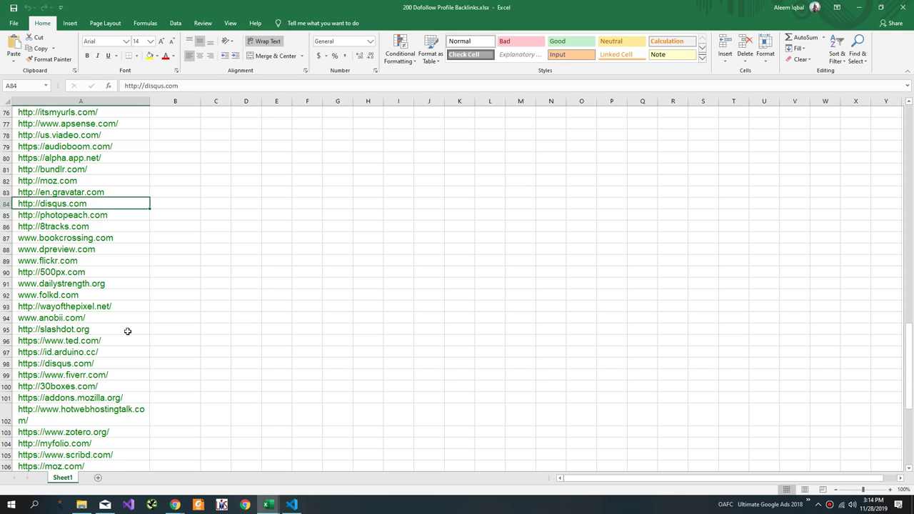
pyautogui.scroll(-9, 127, 331)
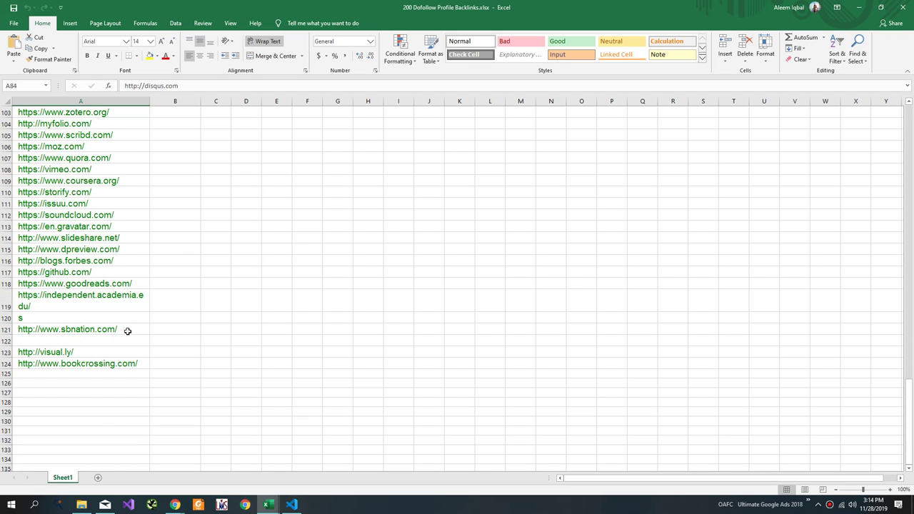
pyautogui.hotkey('alt', 'Tab')
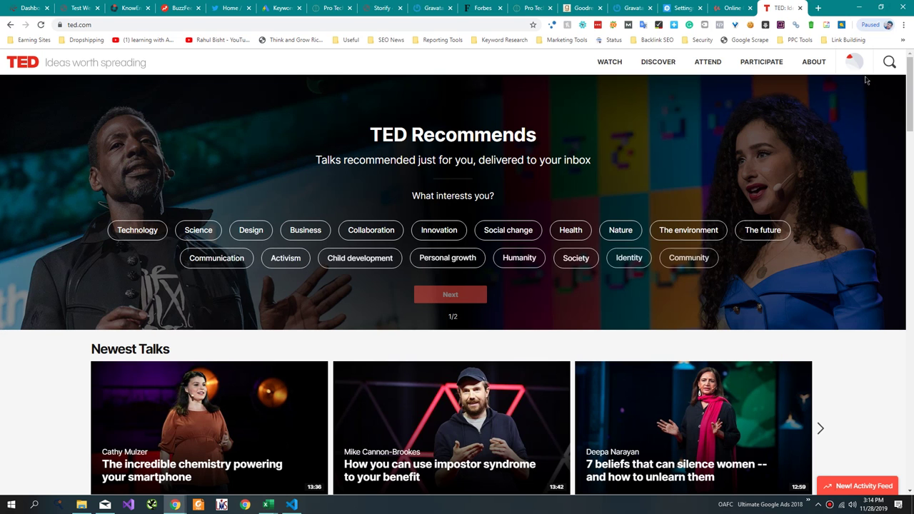
pyautogui.moveTo(858, 73)
pyautogui.hotkey('alt', 'Tab')
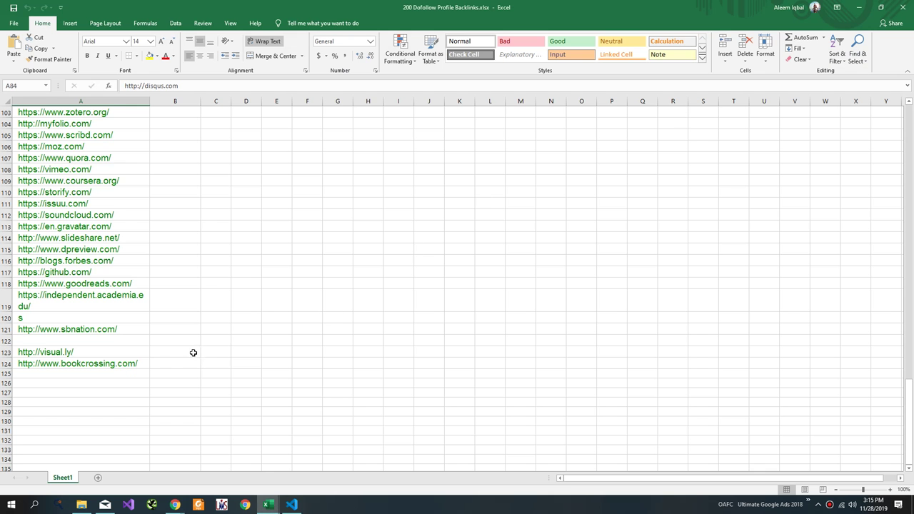
pyautogui.hotkey('alt', 'Tab')
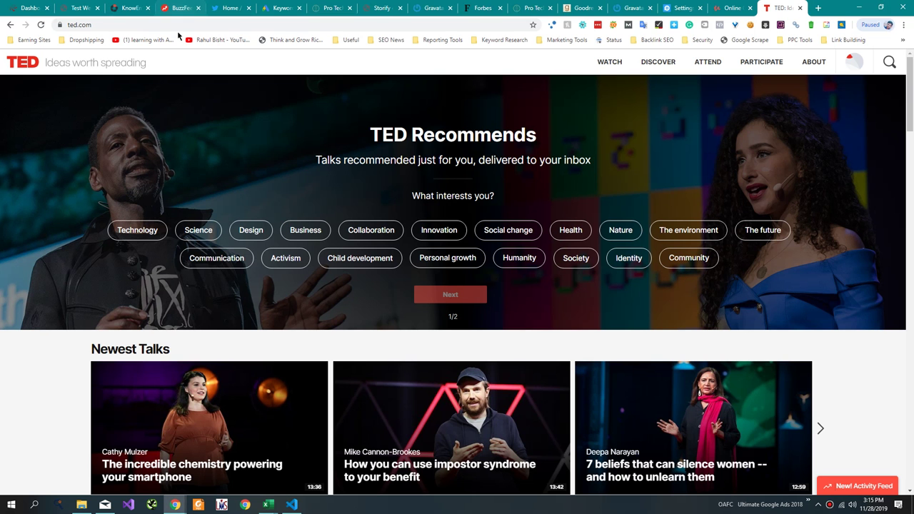
pyautogui.click(170, 24)
pyautogui.write('soundcloud.c')
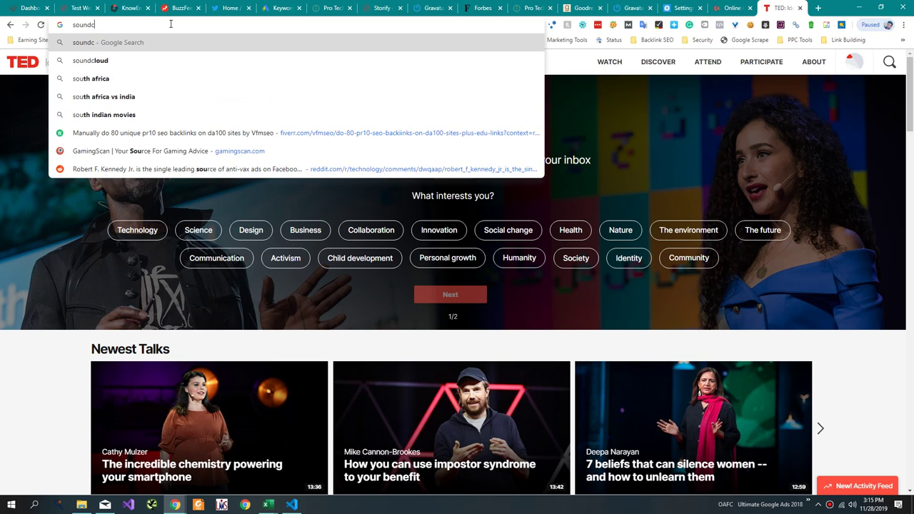
pyautogui.write('om')
# Start a SoundCloud sign-up with the account e-mail and a password, accepting the terms
pyautogui.press('Return')
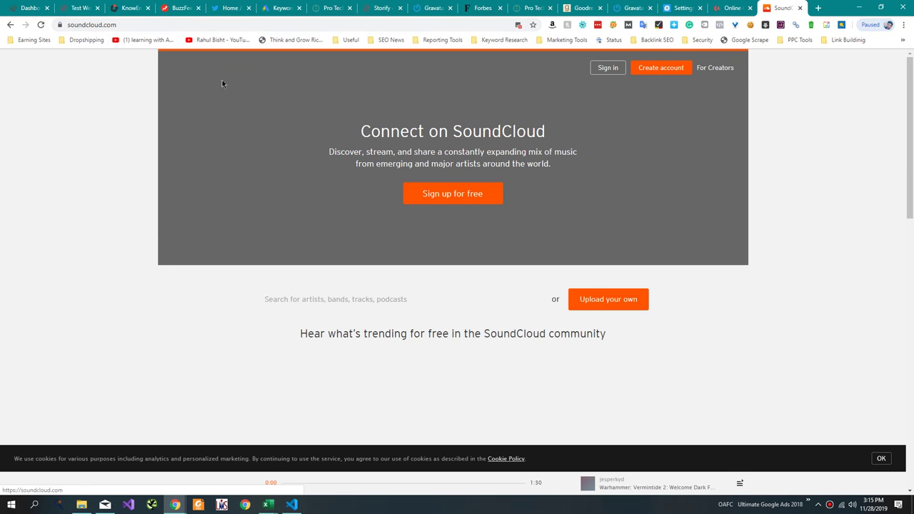
pyautogui.click(608, 69)
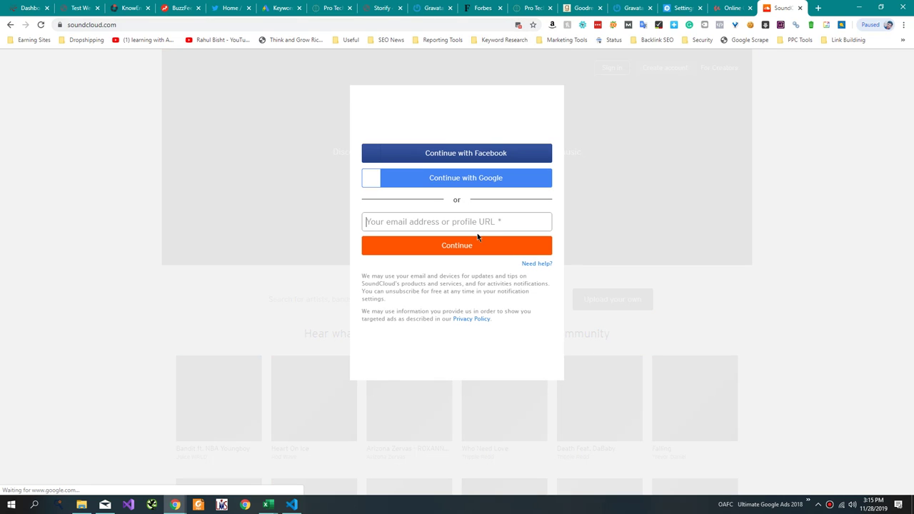
pyautogui.click(477, 225)
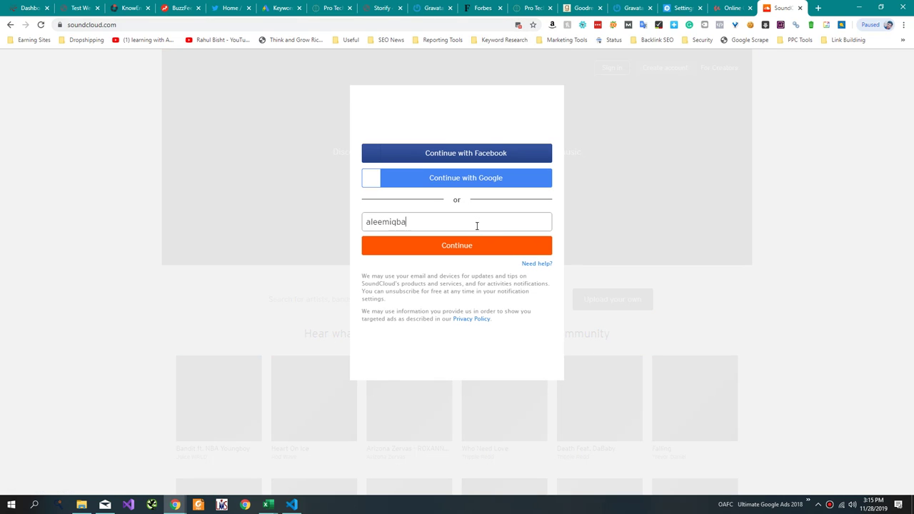
pyautogui.press('Return')
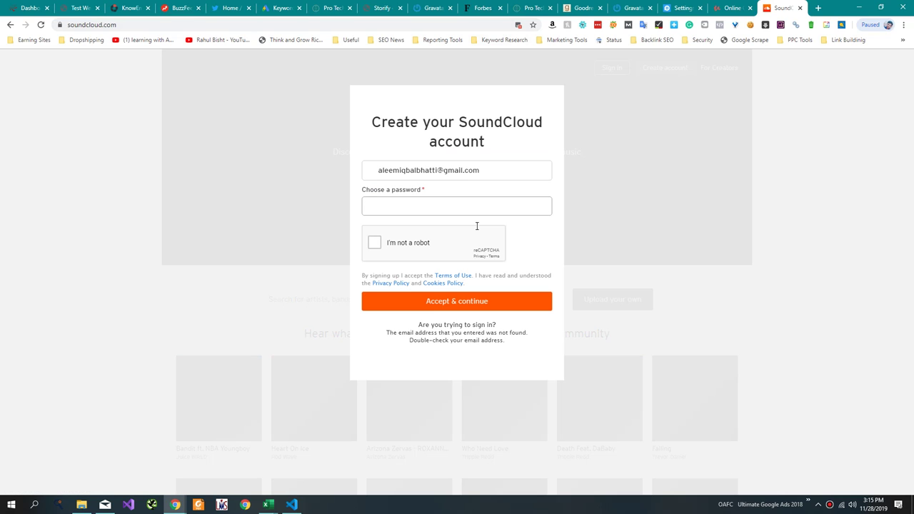
pyautogui.write('•••••••••')
pyautogui.press('Tab')
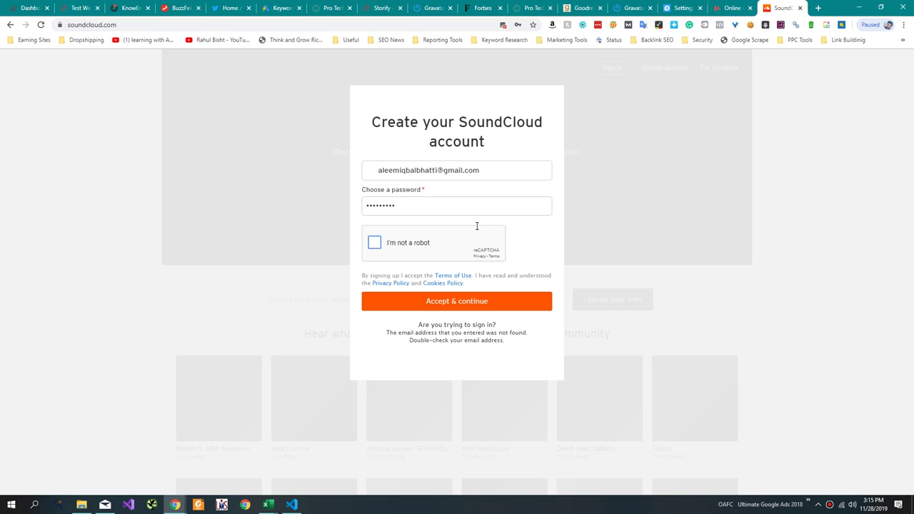
pyautogui.click(474, 304)
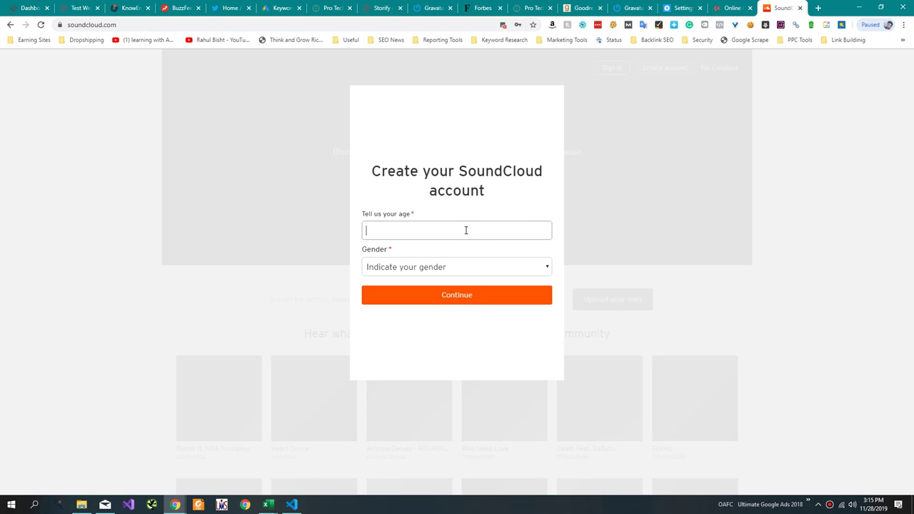
# Set age 20 and gender Male, enter the user's full name as display name, and open the profile
pyautogui.press('Tab')
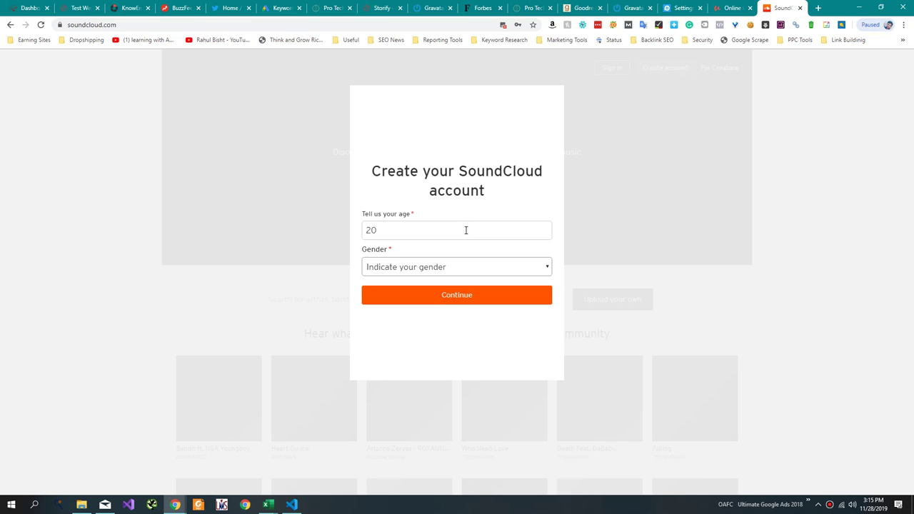
pyautogui.press('m')
pyautogui.press('Return')
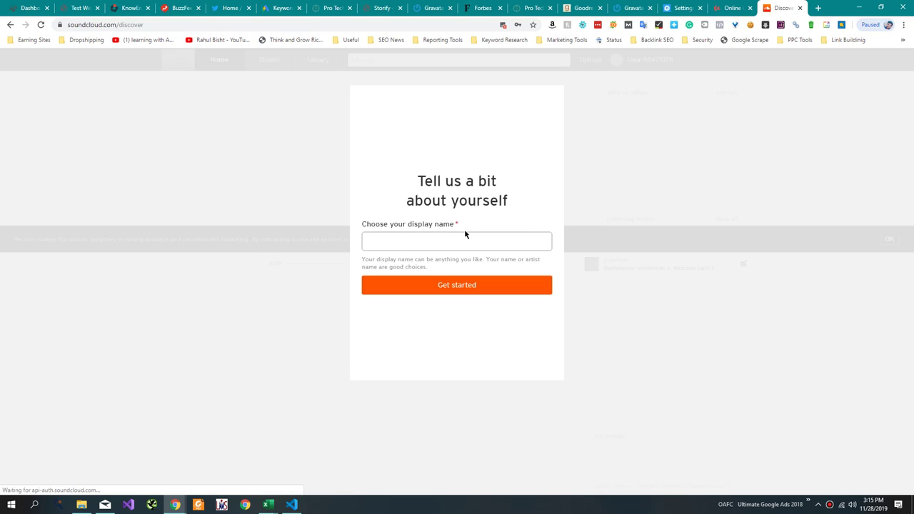
pyautogui.write('Aleem')
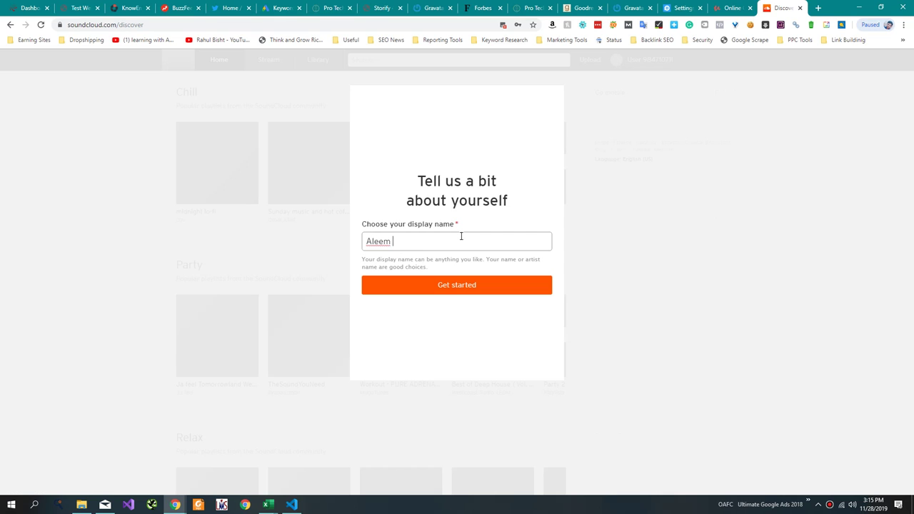
pyautogui.write(' Iqbal')
pyautogui.press('Return')
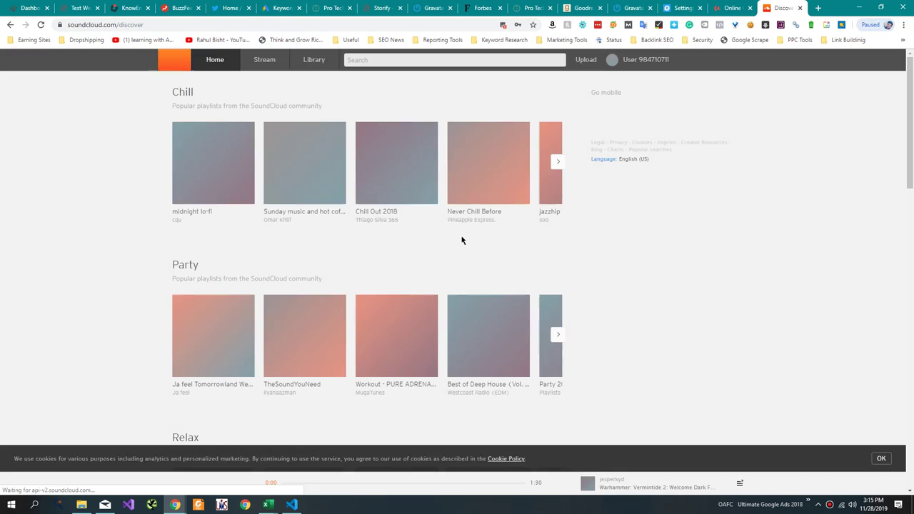
pyautogui.click(633, 68)
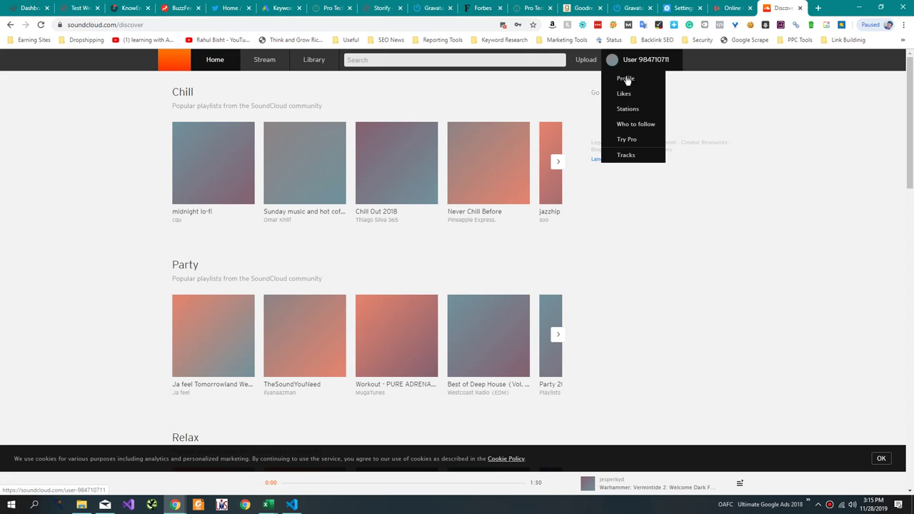
pyautogui.click(628, 80)
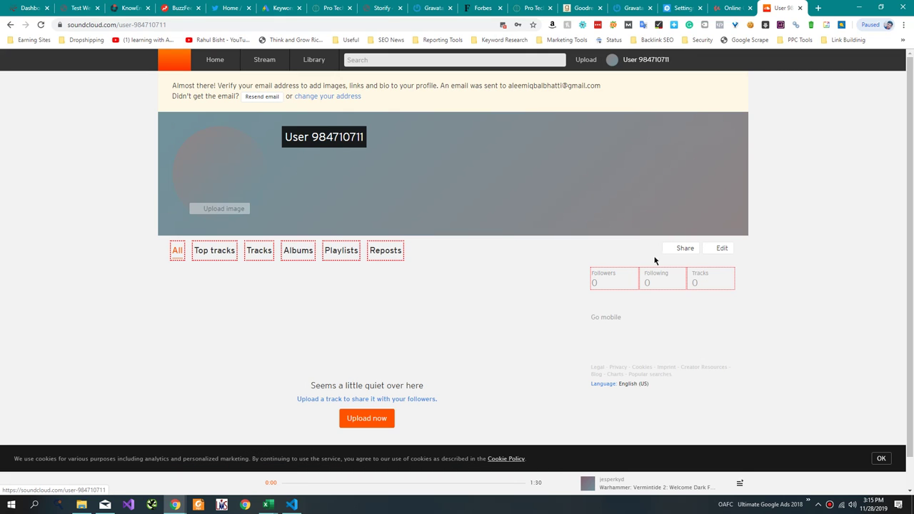
# Edit the SoundCloud profile and fill in the user's first and last name
pyautogui.click(721, 249)
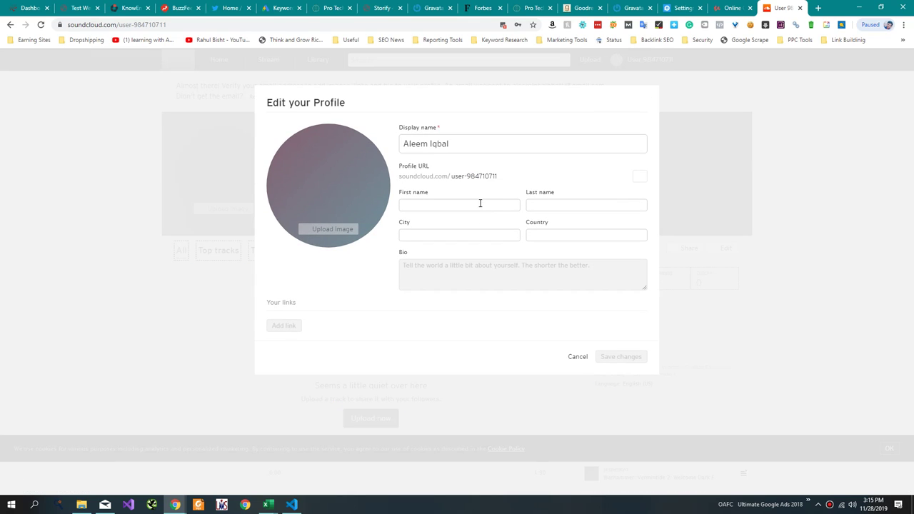
pyautogui.write('A')
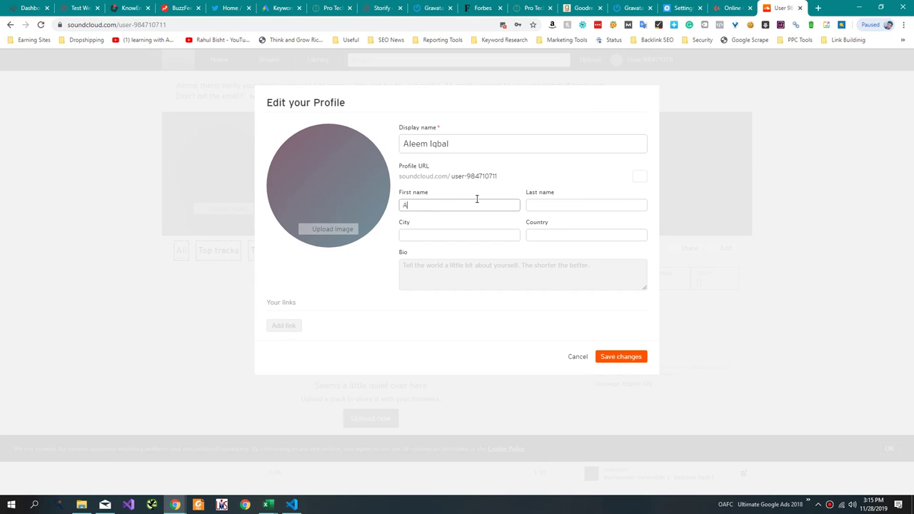
pyautogui.write('leem')
pyautogui.press('Tab')
pyautogui.write('Iqbal')
pyautogui.press('Tab')
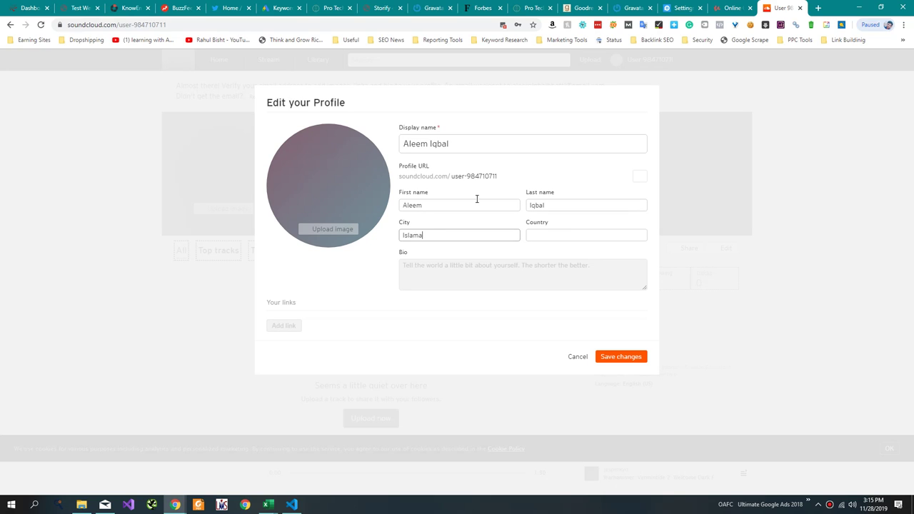
# Set city Islamabad and country Saudi Arabia, save the profile, and switch to the mail app
pyautogui.press('Tab')
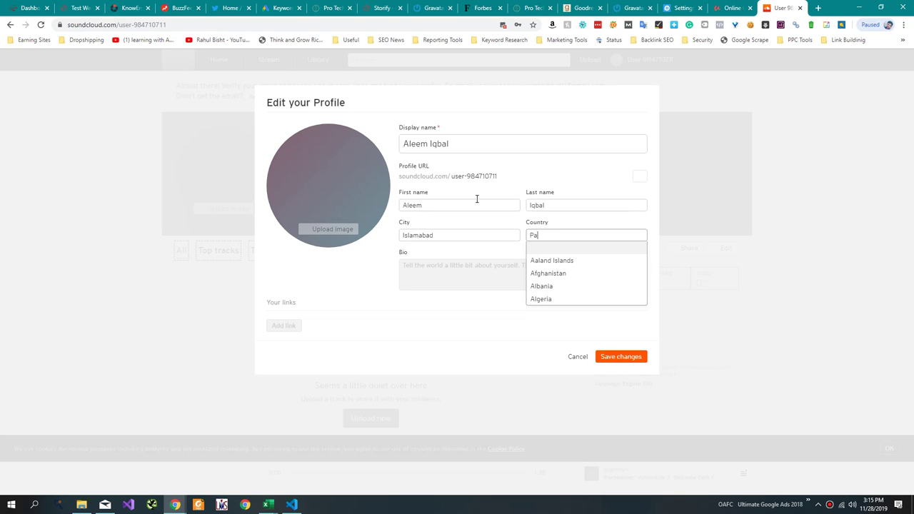
pyautogui.press('BackSpace')
pyautogui.press('BackSpace')
pyautogui.press('BackSpace')
pyautogui.press('BackSpace')
pyautogui.press('BackSpace')
pyautogui.press('BackSpace')
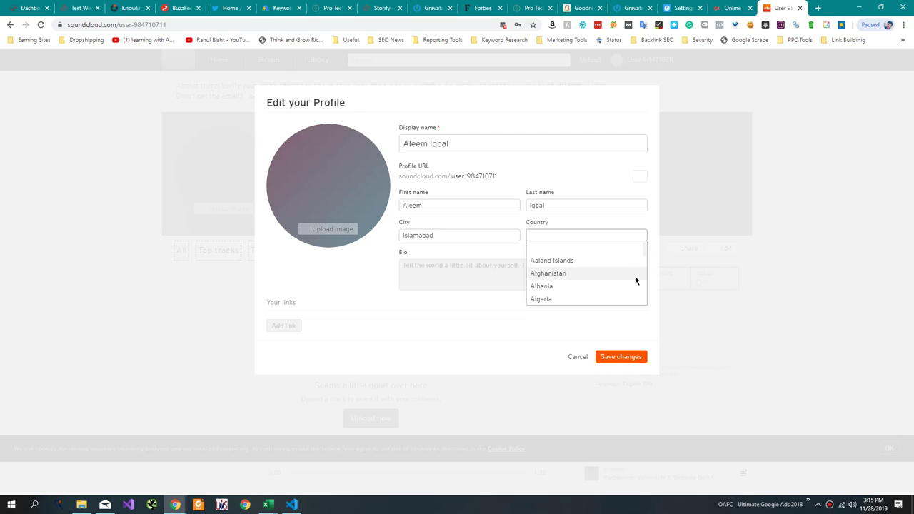
pyautogui.scroll(-20, 628, 281)
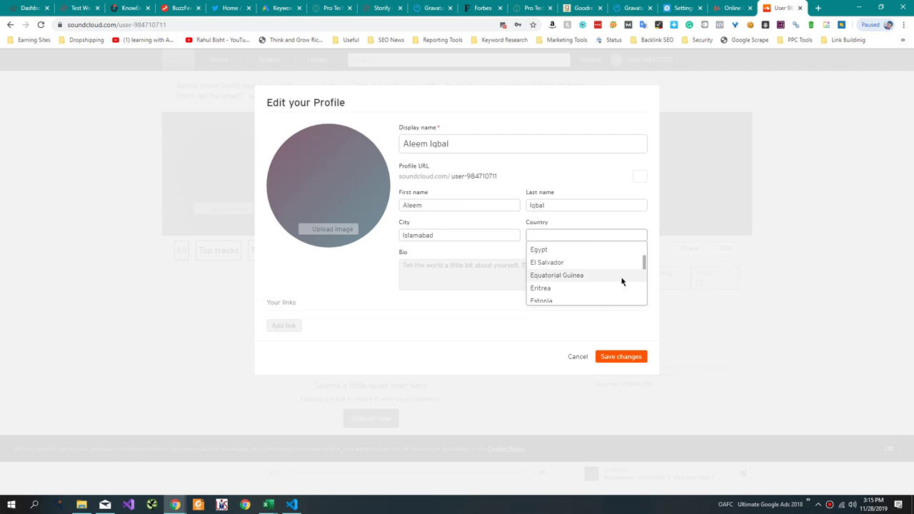
pyautogui.scroll(-15, 621, 281)
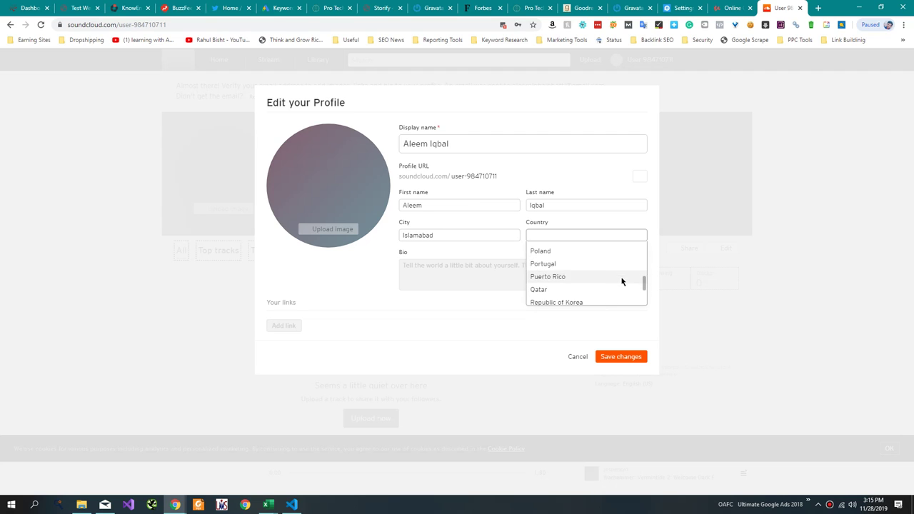
pyautogui.scroll(2, 621, 281)
pyautogui.scroll(-2, 619, 287)
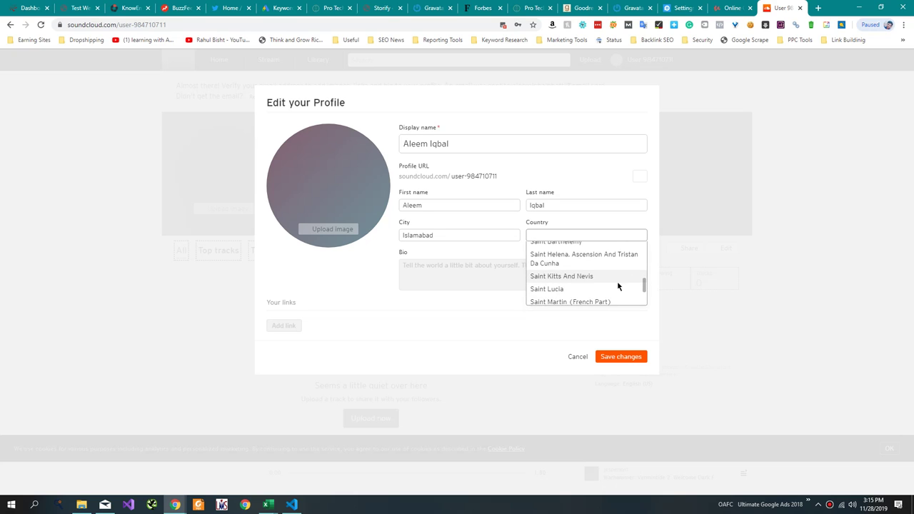
pyautogui.click(618, 285)
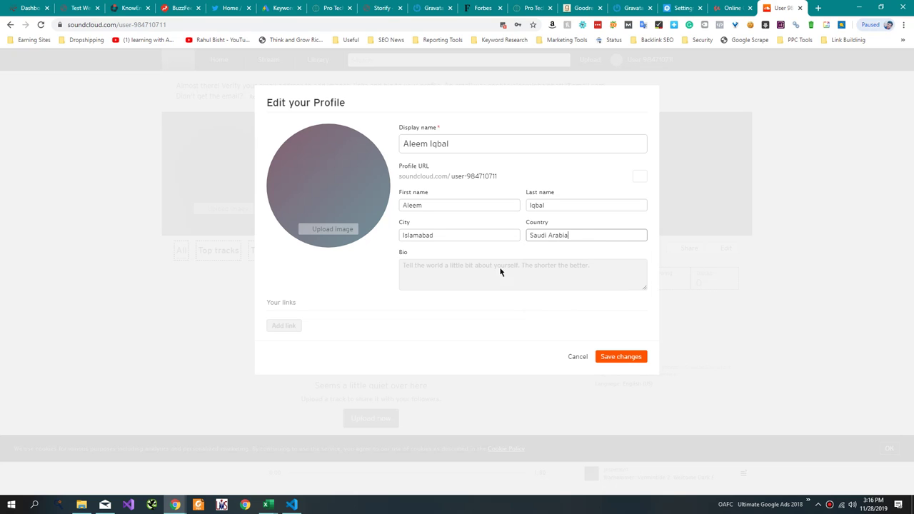
pyautogui.click(607, 357)
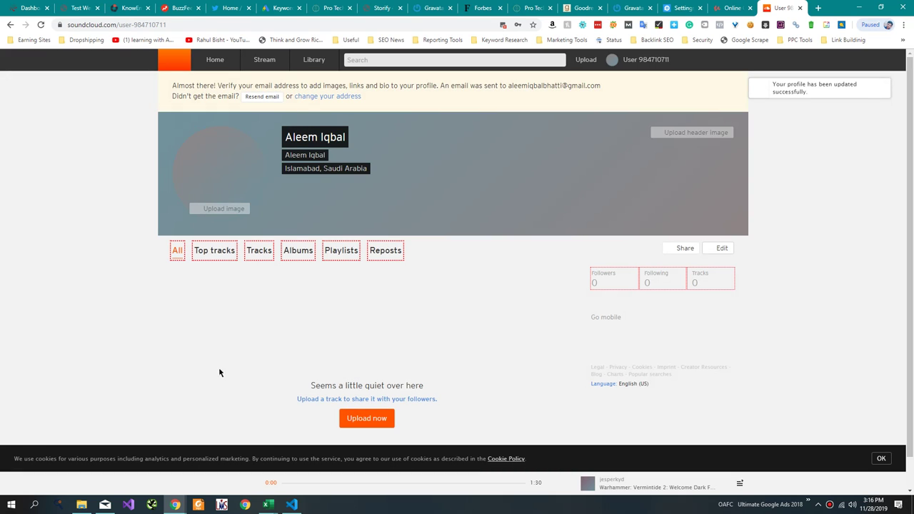
pyautogui.click(106, 505)
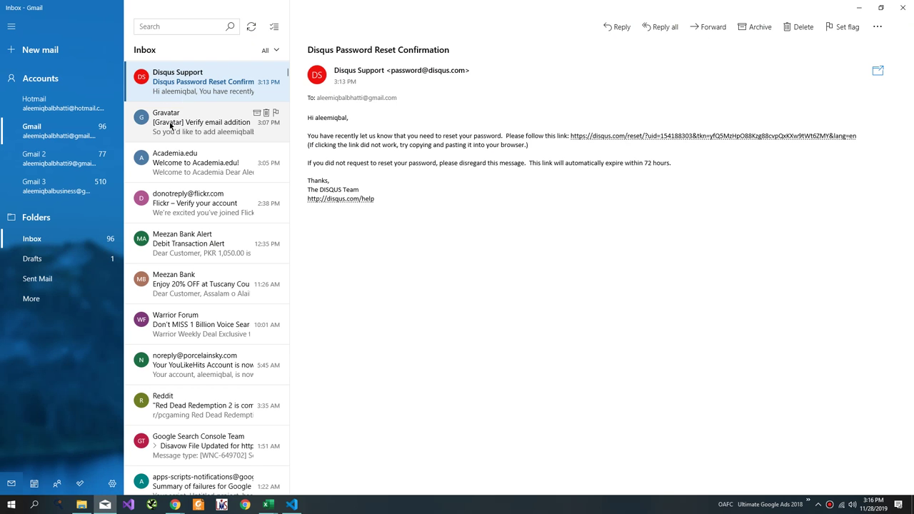
# After checking the second Gmail inbox, add a protechreviewer.com link to the SoundCloud profile
pyautogui.click(54, 159)
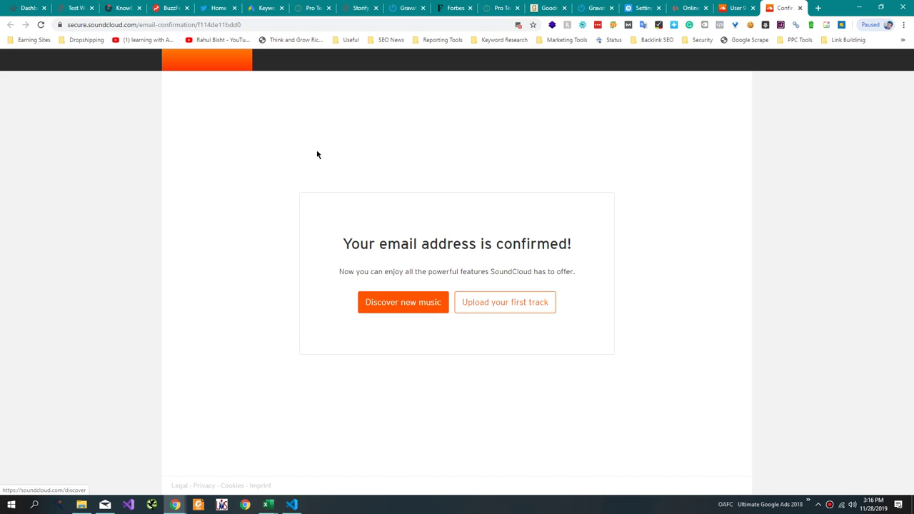
pyautogui.click(734, 8)
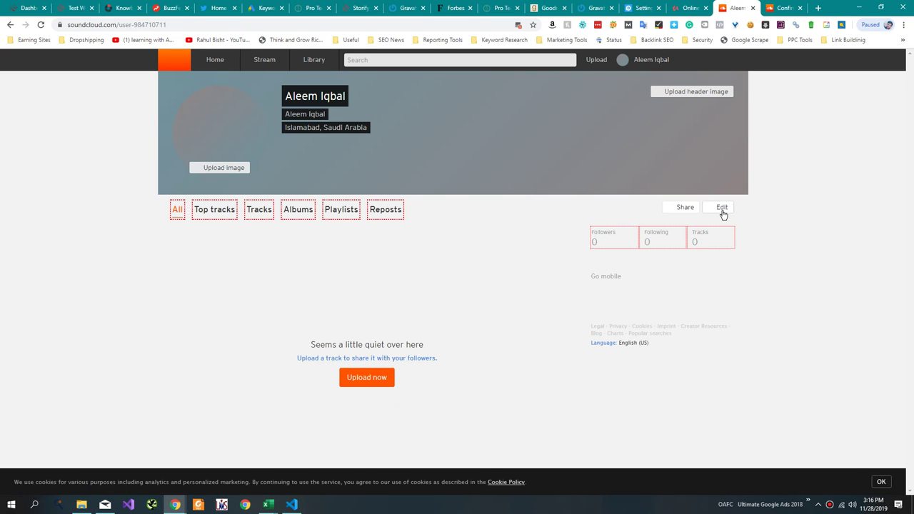
pyautogui.click(721, 209)
pyautogui.click(285, 327)
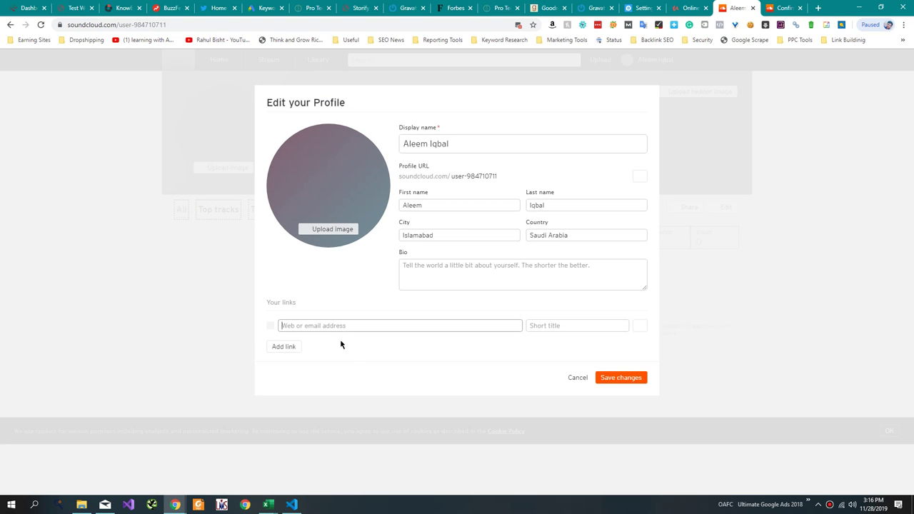
pyautogui.write('https://www.protechreviewer.com/')
# Title the link 'Pro tech Reviewer', save the profile, and close the SoundCloud tabs
pyautogui.click(558, 324)
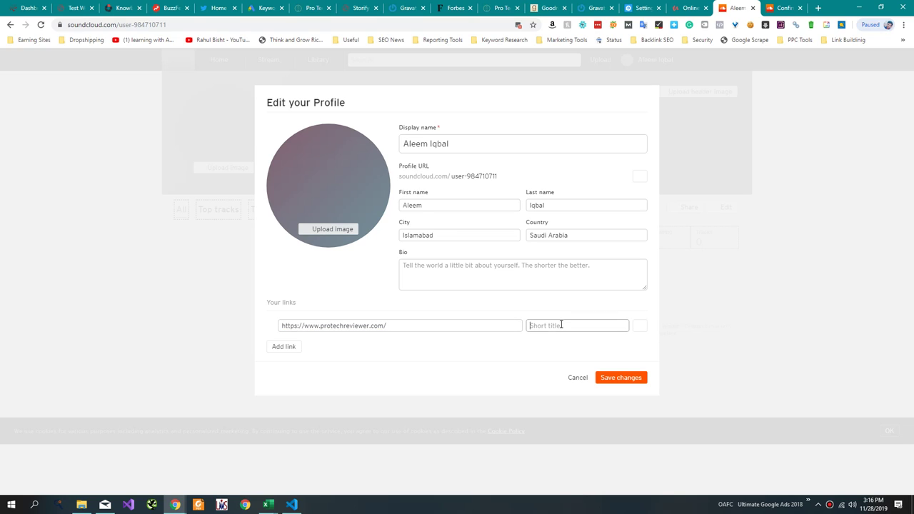
pyautogui.write('Pro tech Reviewer')
pyautogui.click(629, 385)
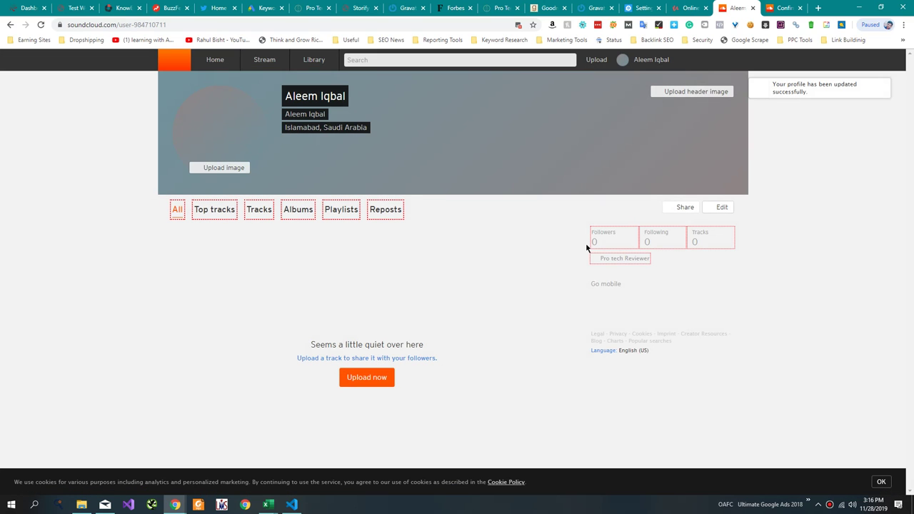
pyautogui.hotkey('ctrl', 'w')
pyautogui.hotkey('ctrl', 'w')
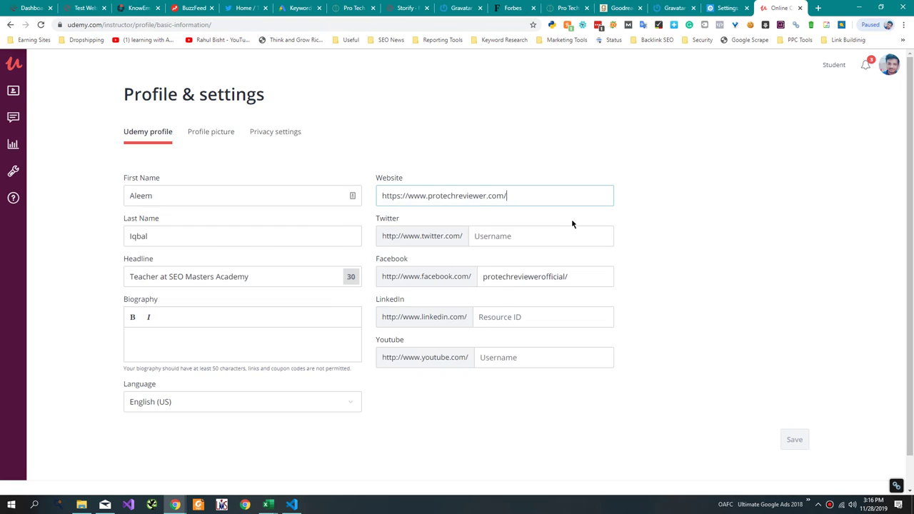
# Copy the 8tracks address from cell A86 and load it in a new browser tab
pyautogui.hotkey('alt', 'Tab')
pyautogui.click(572, 218)
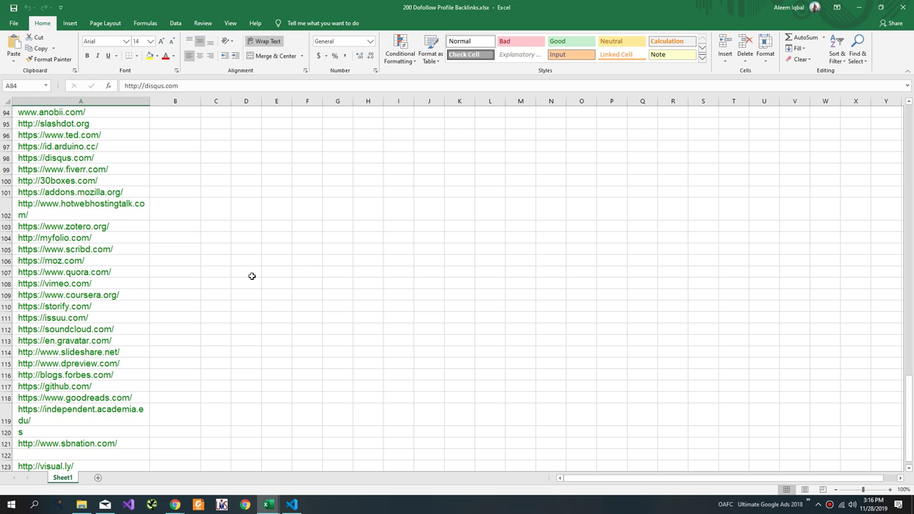
pyautogui.scroll(5, 169, 336)
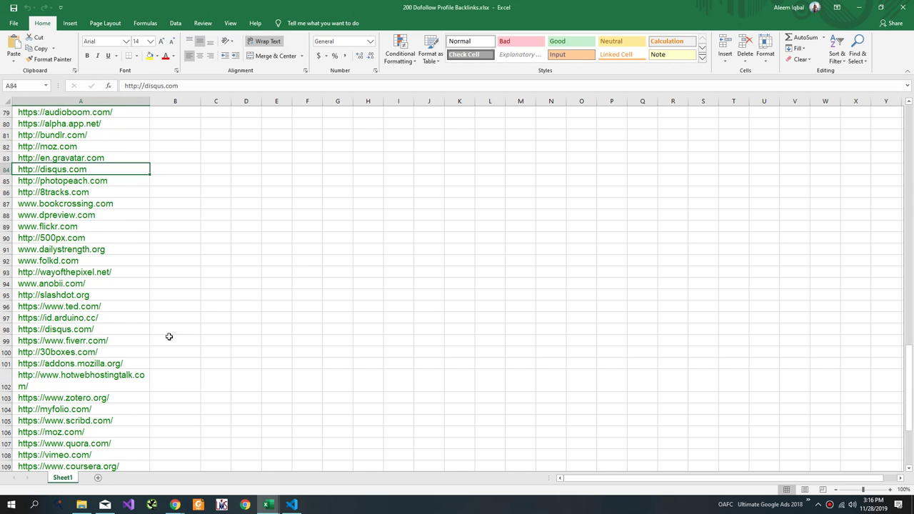
pyautogui.click(101, 194)
pyautogui.hotkey('ctrl', 'c')
pyautogui.hotkey('alt', 'Tab')
pyautogui.hotkey('ctrl', 't')
pyautogui.hotkey('ctrl', 'v')
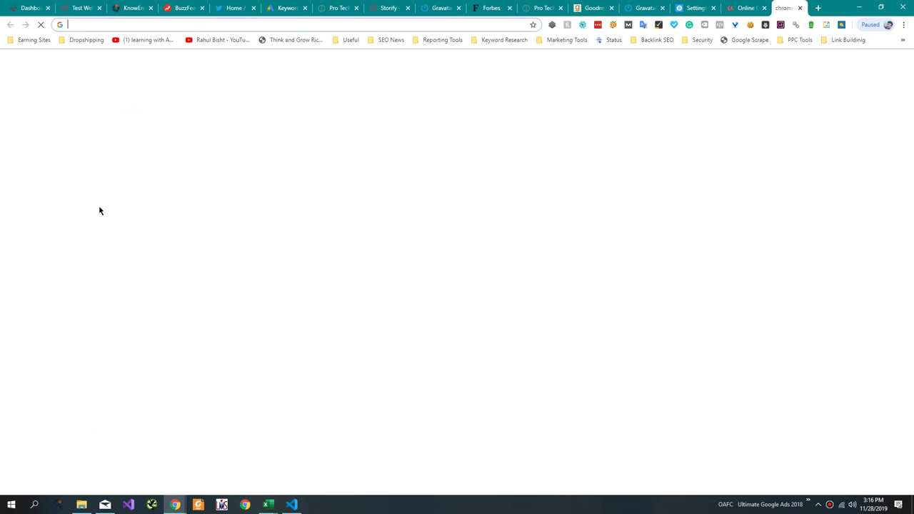
pyautogui.press('Return')
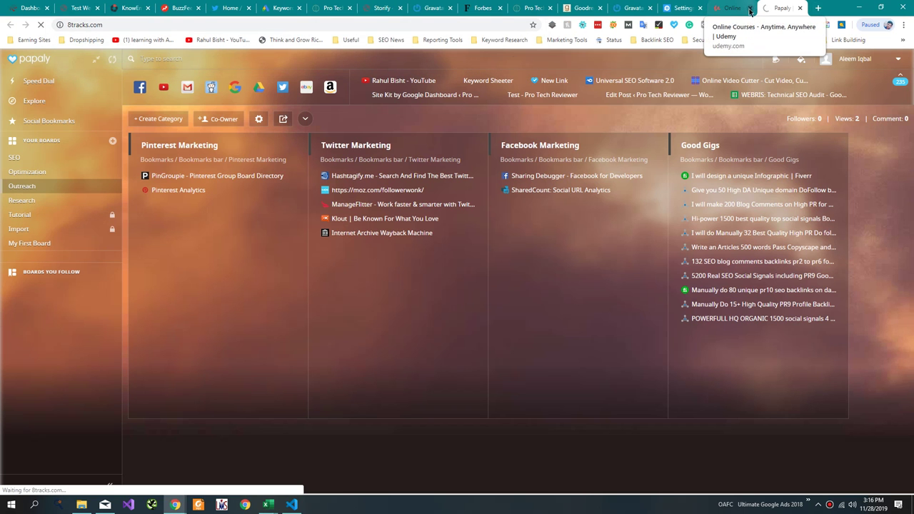
# Copy the bookcrossing address from cell A87 and load it in a new tab
pyautogui.hotkey('alt', 'Tab')
pyautogui.click(101, 207)
pyautogui.hotkey('ctrl', 'c')
pyautogui.hotkey('alt', 'Tab')
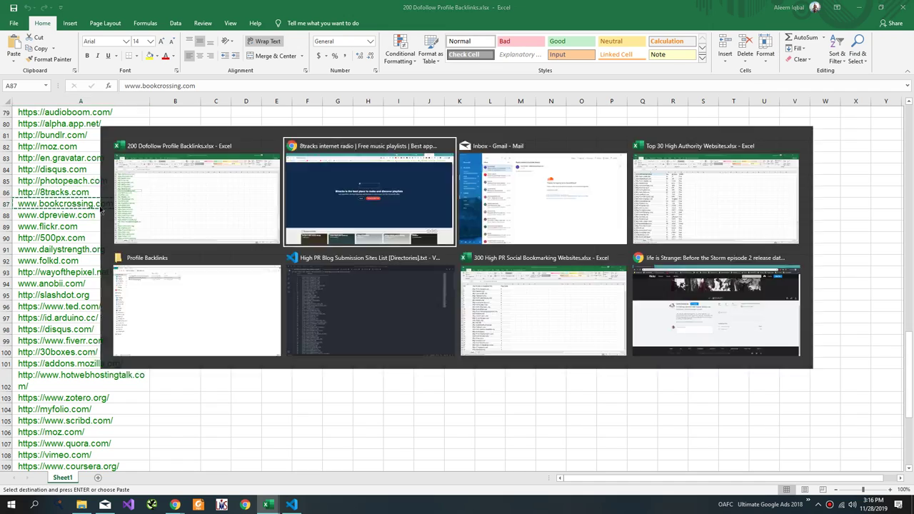
pyautogui.hotkey('ctrl', 't')
pyautogui.hotkey('ctrl', 'v')
pyautogui.press('Return')
# Copy the folkd address from cell A92 and load it in a new tab
pyautogui.hotkey('alt', 'Tab')
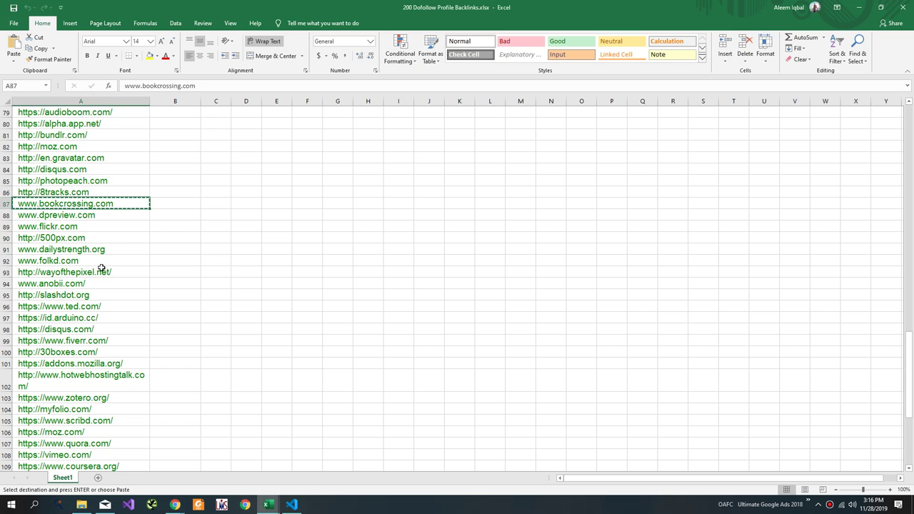
pyautogui.click(100, 268)
pyautogui.click(96, 260)
pyautogui.hotkey('ctrl', 'c')
pyautogui.hotkey('alt', 'Tab')
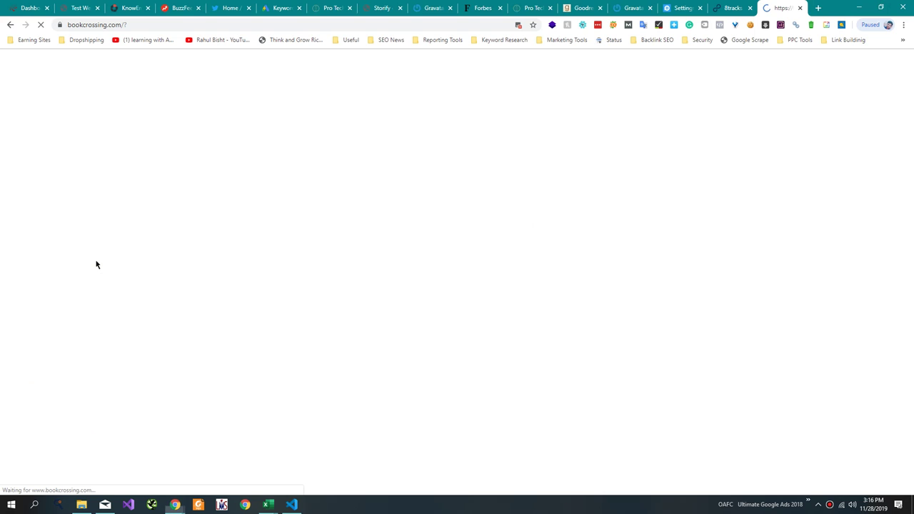
pyautogui.hotkey('ctrl', 't')
pyautogui.hotkey('ctrl', 'v')
pyautogui.press('Return')
# Open a new tab and load the anobii address from cell A94 in it
pyautogui.hotkey('alt', 'Tab')
pyautogui.click(72, 270)
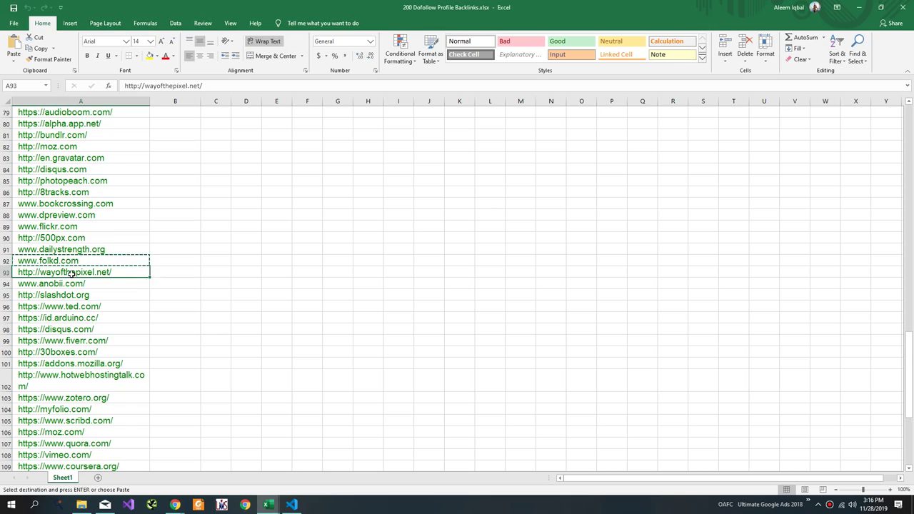
pyautogui.hotkey('ctrl', 'c')
pyautogui.hotkey('alt', 'Tab')
pyautogui.hotkey('ctrl', 't')
pyautogui.hotkey('alt', 'Tab')
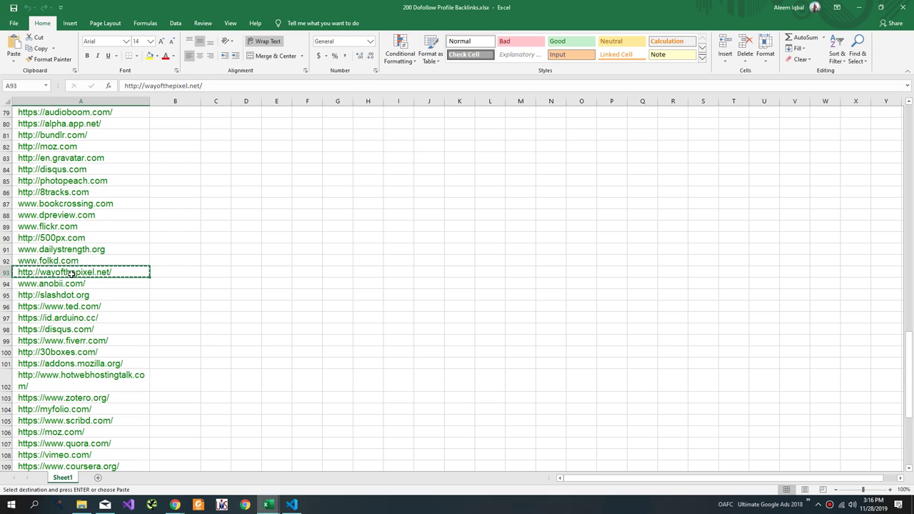
pyautogui.click(69, 284)
pyautogui.hotkey('ctrl', 'c')
pyautogui.hotkey('alt', 'Tab')
pyautogui.hotkey('ctrl', 'v')
pyautogui.press('Return')
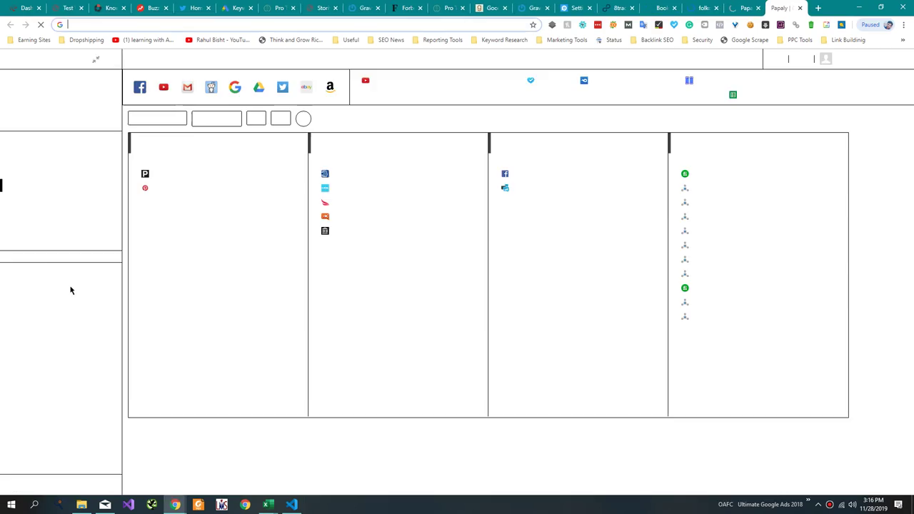
# Copy the slashdot address from cell A95 and load it in a new tab
pyautogui.hotkey('alt', 'Tab')
pyautogui.click(68, 294)
pyautogui.hotkey('ctrl', 'c')
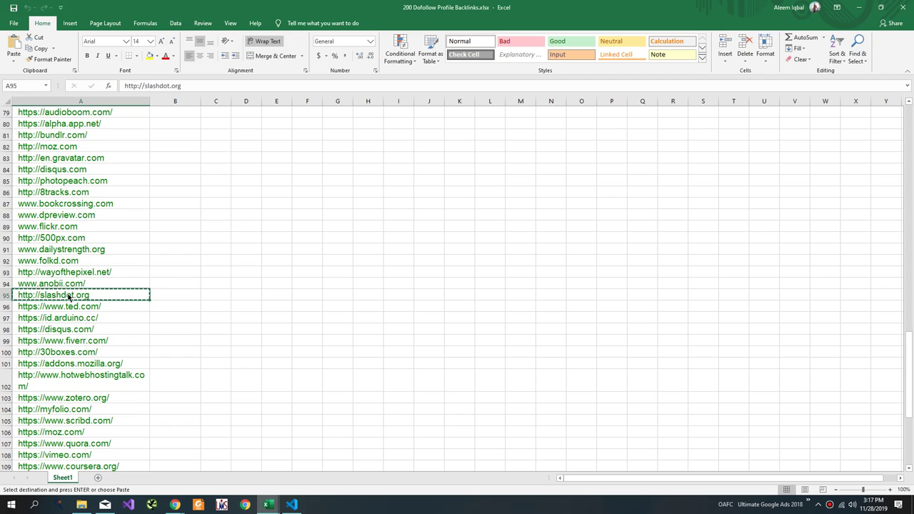
pyautogui.hotkey('alt', 'Tab')
pyautogui.hotkey('ctrl', 't')
pyautogui.hotkey('ctrl', 'v')
pyautogui.press('Return')
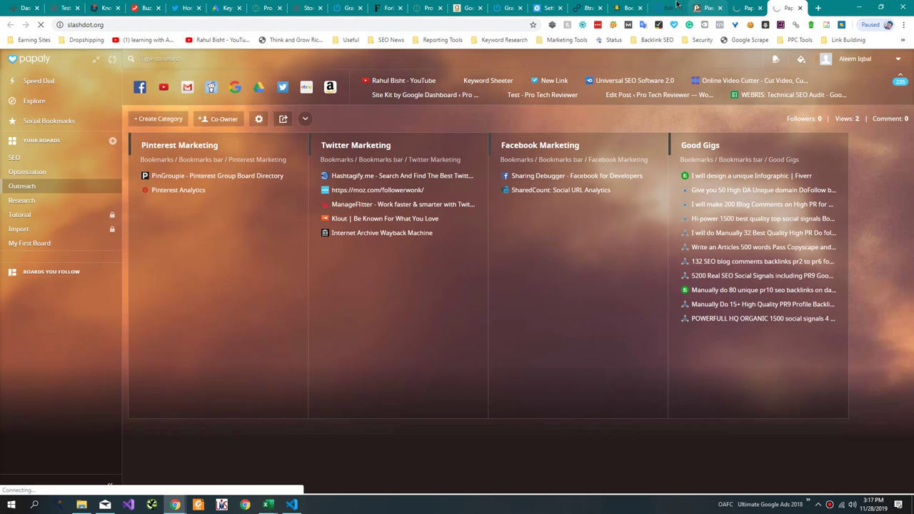
# Log in to folkd, open Add a Link, and select the URL field's placeholder text
pyautogui.click(670, 8)
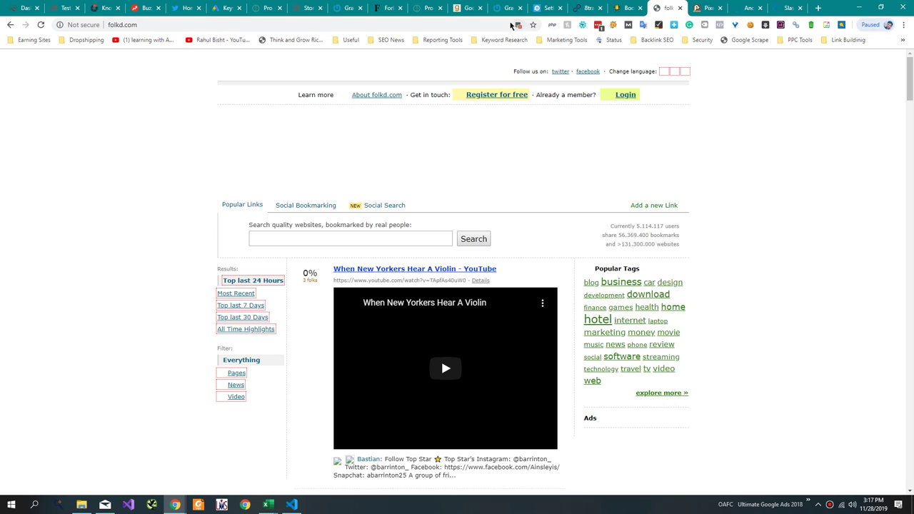
pyautogui.click(618, 98)
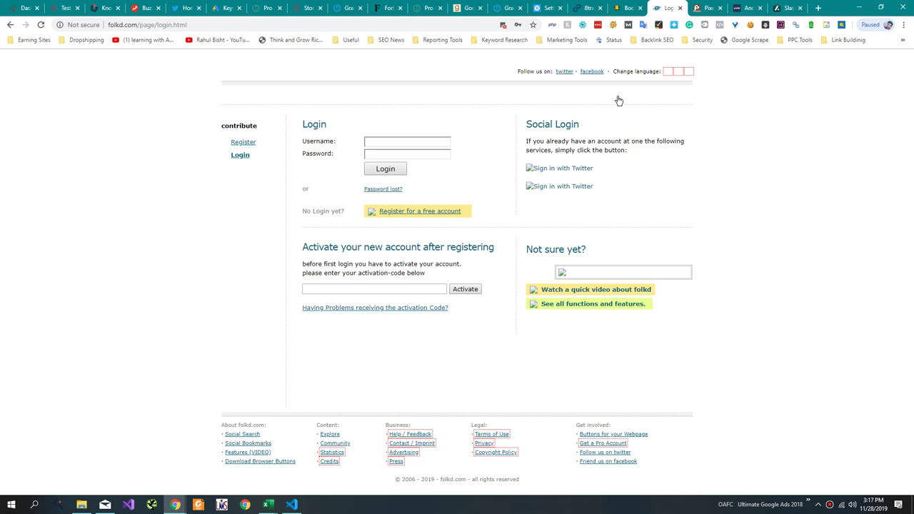
pyautogui.click(243, 142)
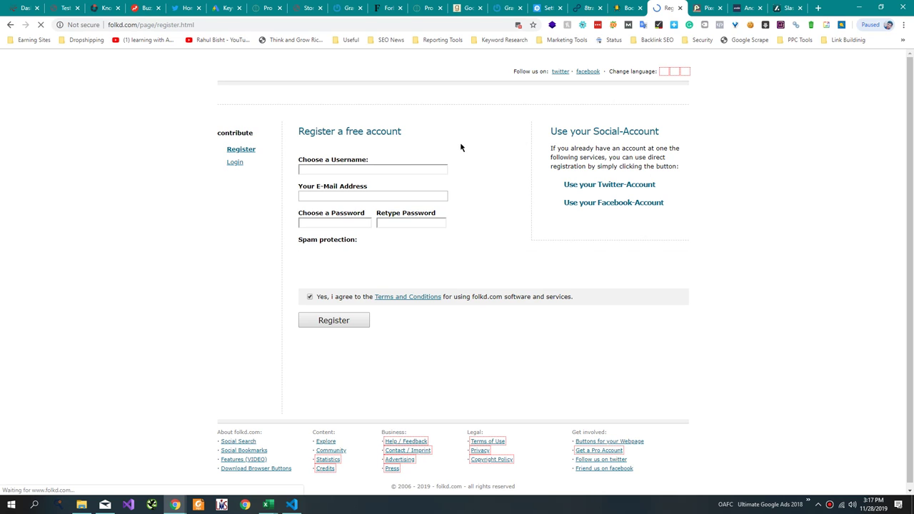
pyautogui.click(395, 168)
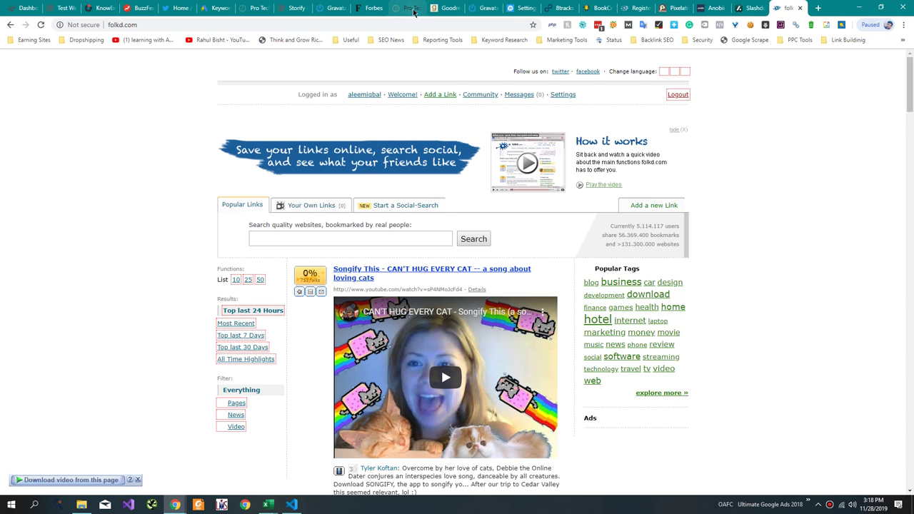
pyautogui.click(436, 94)
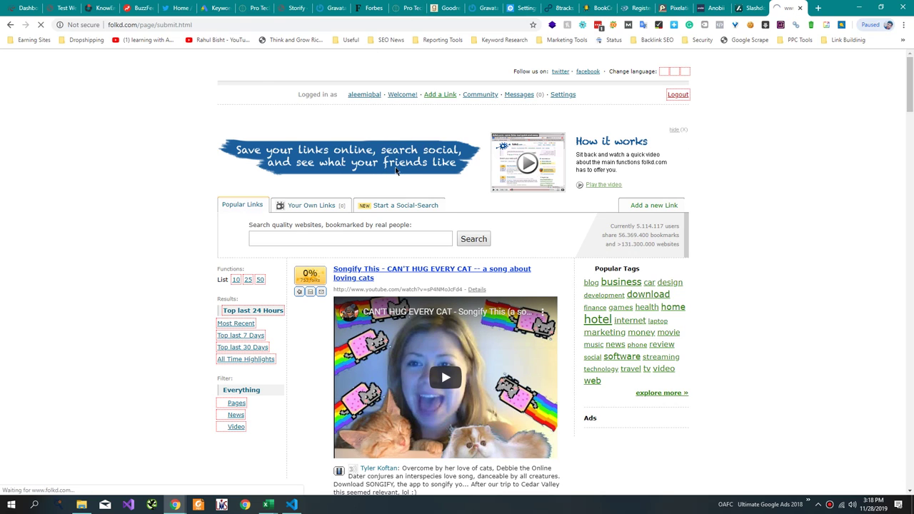
pyautogui.tripleClick(372, 238)
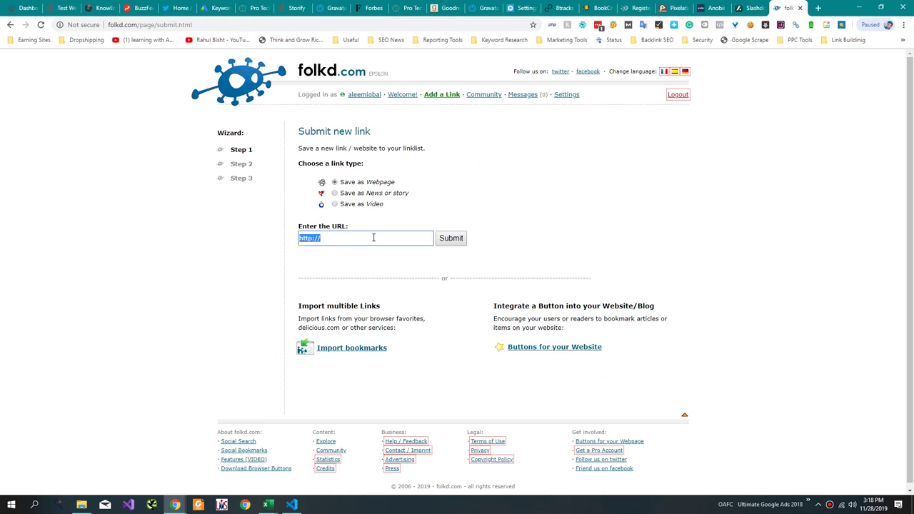
# Undo the mistaken slashdot paste and search Google for 'folkd' in a new tab
pyautogui.hotkey('ctrl', 'v')
pyautogui.hotkey('ctrl', 'z')
pyautogui.click(407, 8)
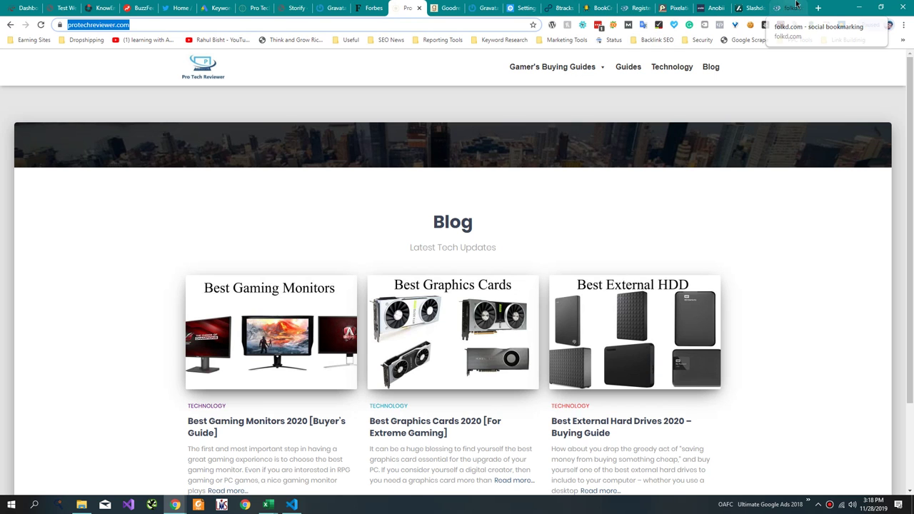
pyautogui.click(751, 8)
pyautogui.click(778, 6)
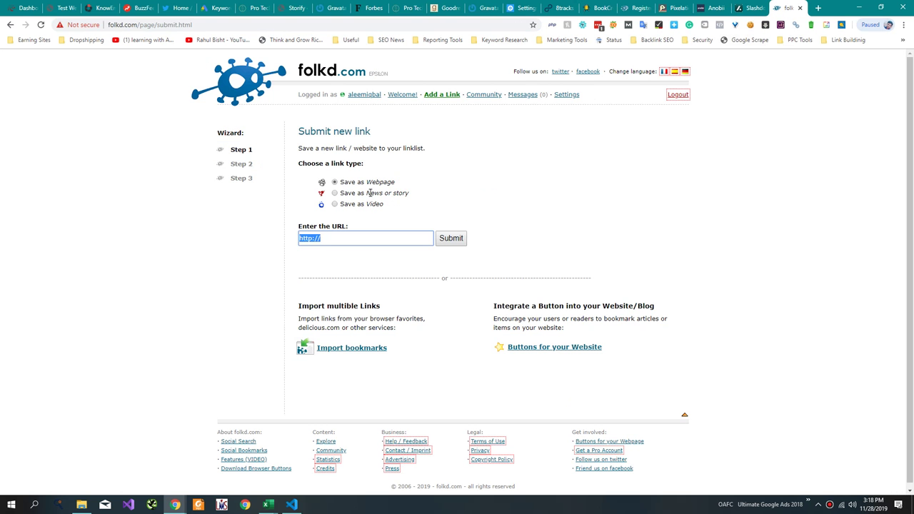
pyautogui.hotkey('ctrl', 't')
pyautogui.write('f')
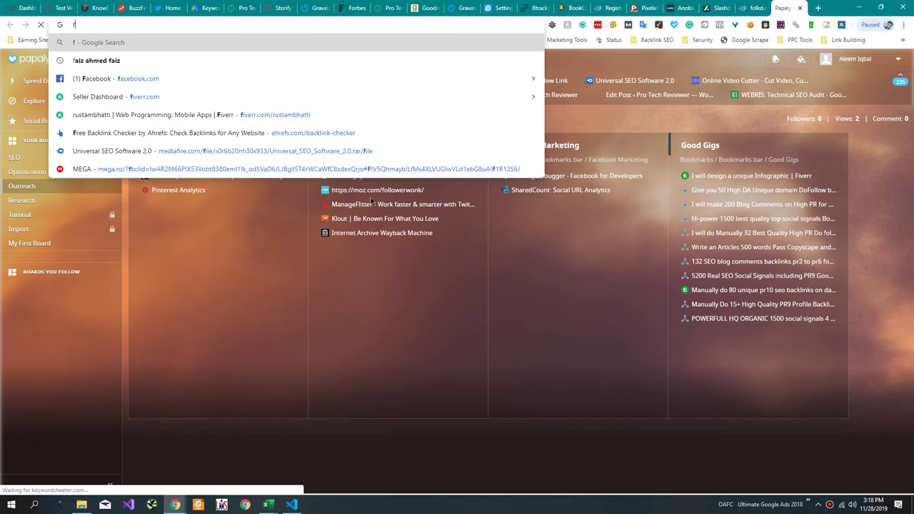
pyautogui.write('olkd')
pyautogui.press('Return')
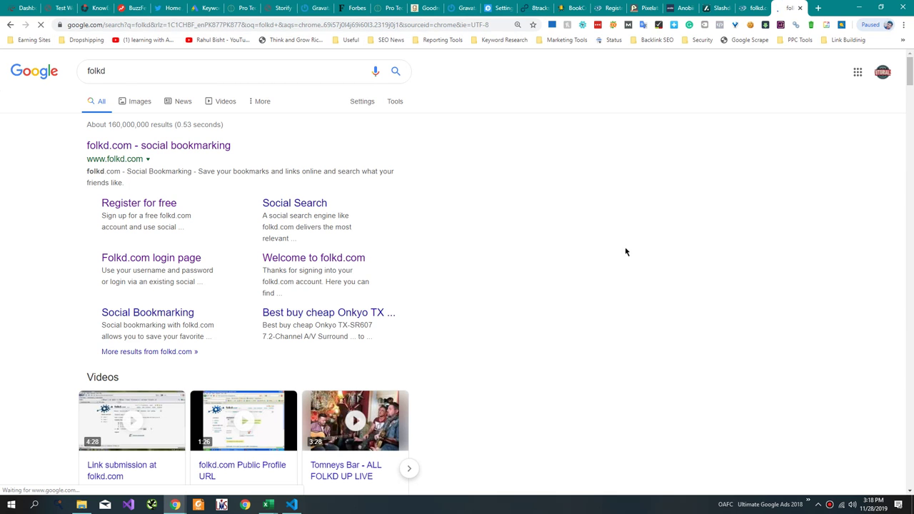
pyautogui.scroll(-5, 692, 274)
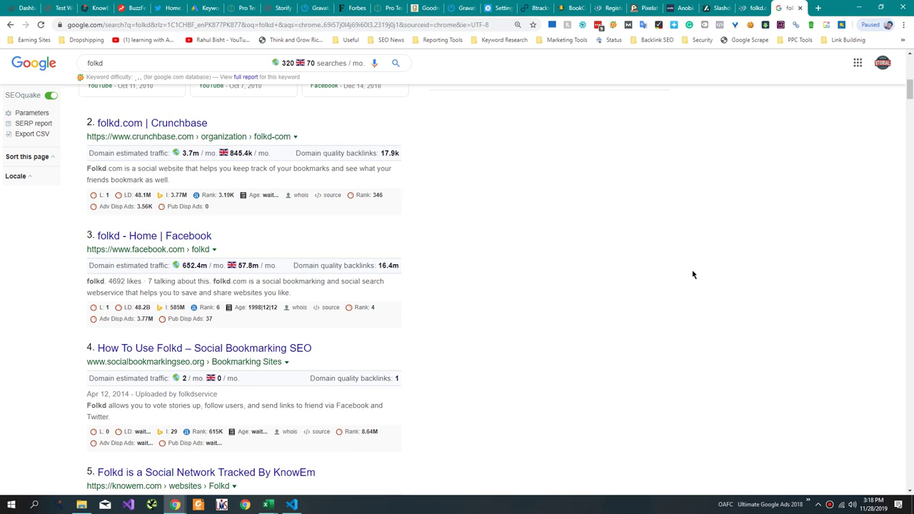
pyautogui.scroll(-4, 691, 274)
pyautogui.hotkey('ctrl', 'shift', 'Tab')
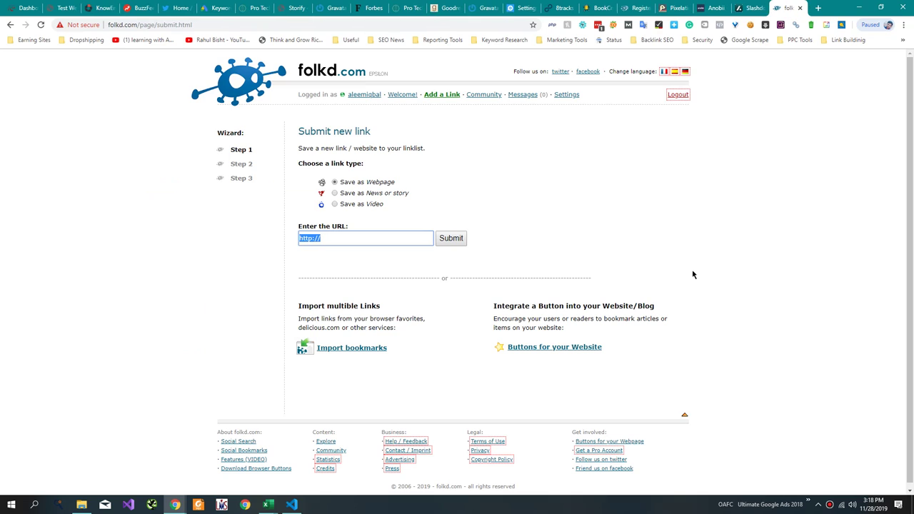
# Submit protechreviewer.com titled Pro Tech Reviewer, save the bookmark, and return to folkd's homepage
pyautogui.write('https://www.protechreviewer.com/')
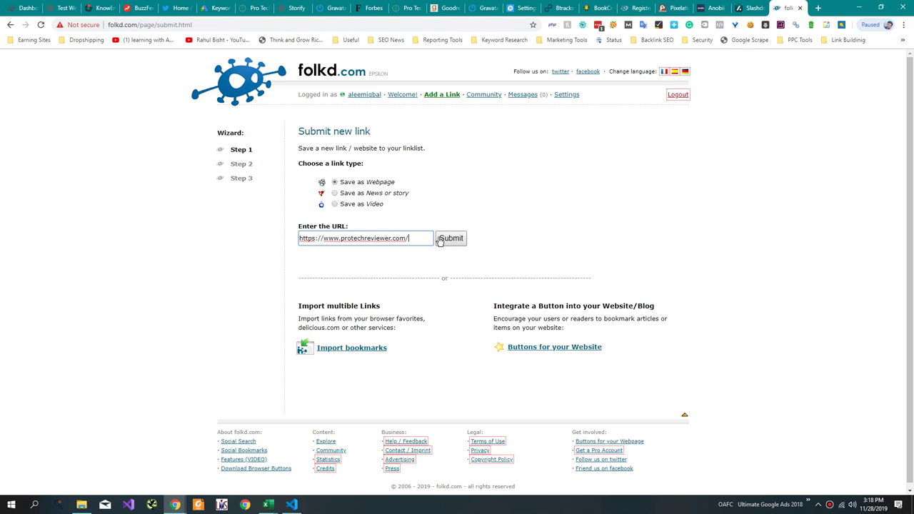
pyautogui.click(443, 240)
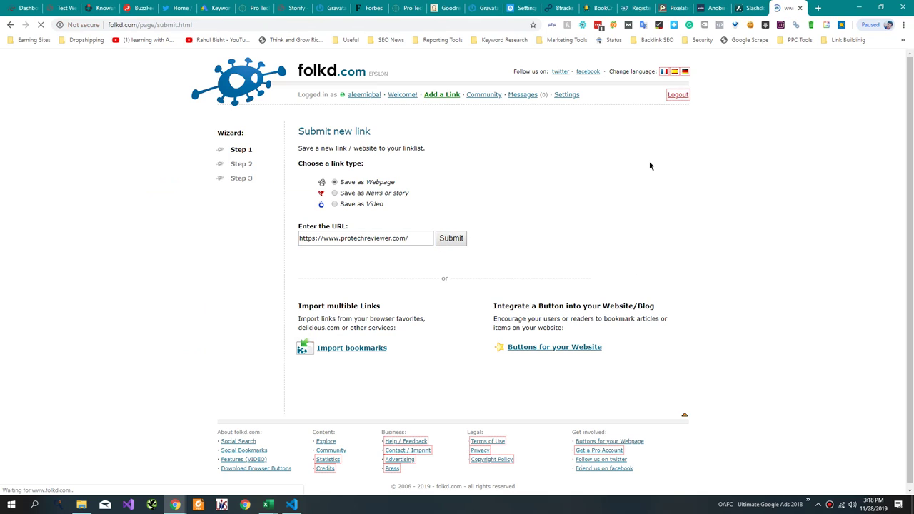
pyautogui.click(369, 186)
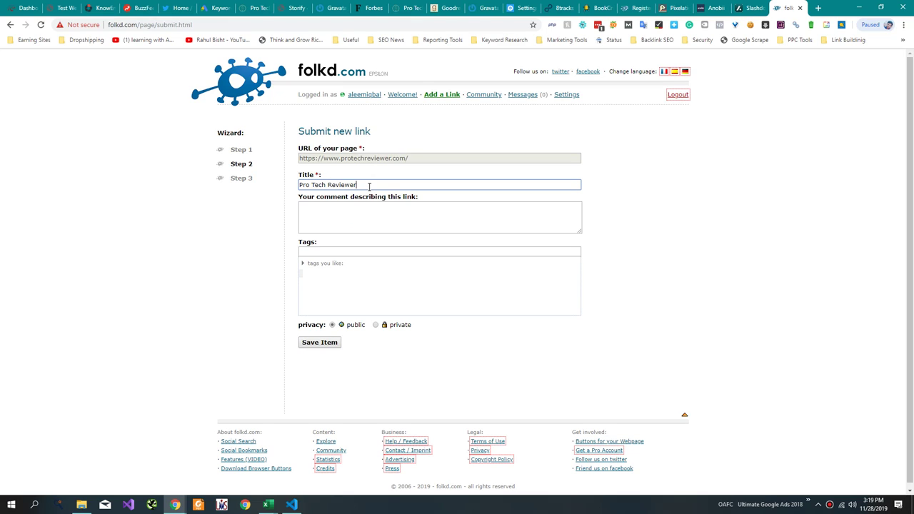
pyautogui.press('Tab')
pyautogui.press('Tab')
pyautogui.press('Tab')
pyautogui.click(325, 347)
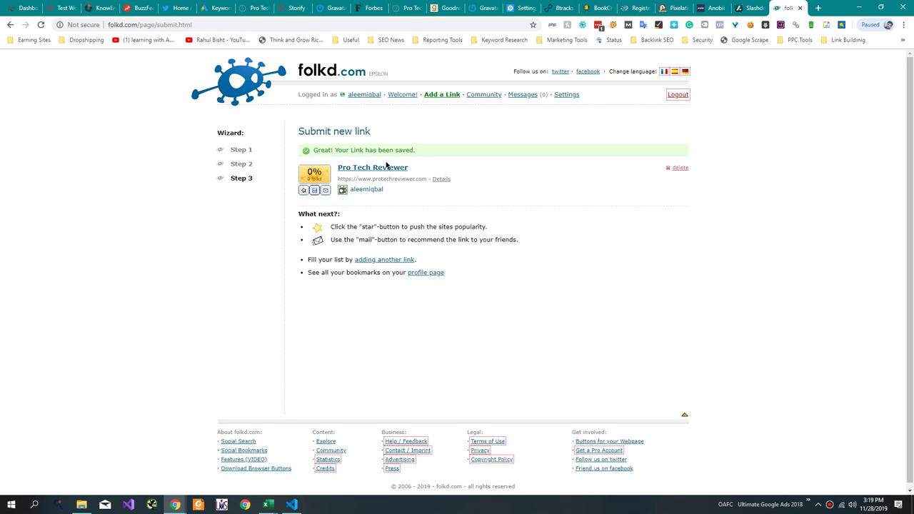
pyautogui.click(230, 84)
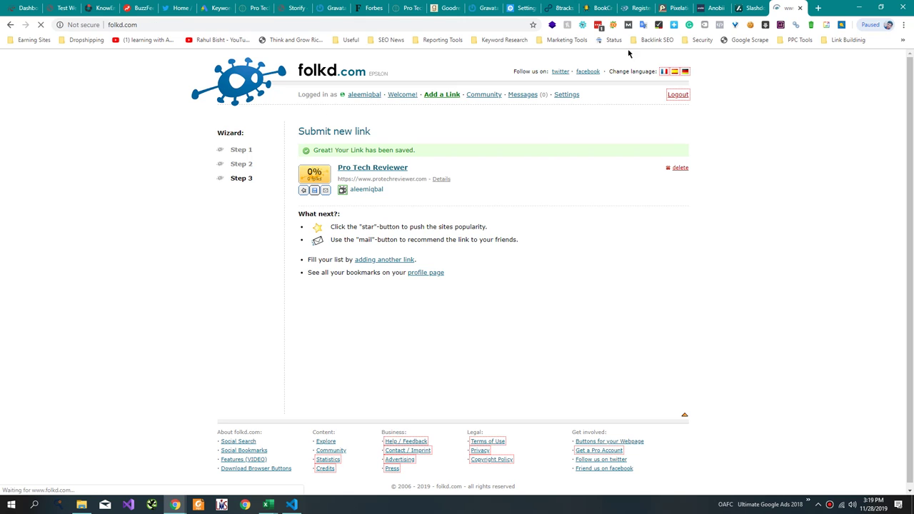
# Open your folkd profile and load its address in an incognito window
pyautogui.click(364, 94)
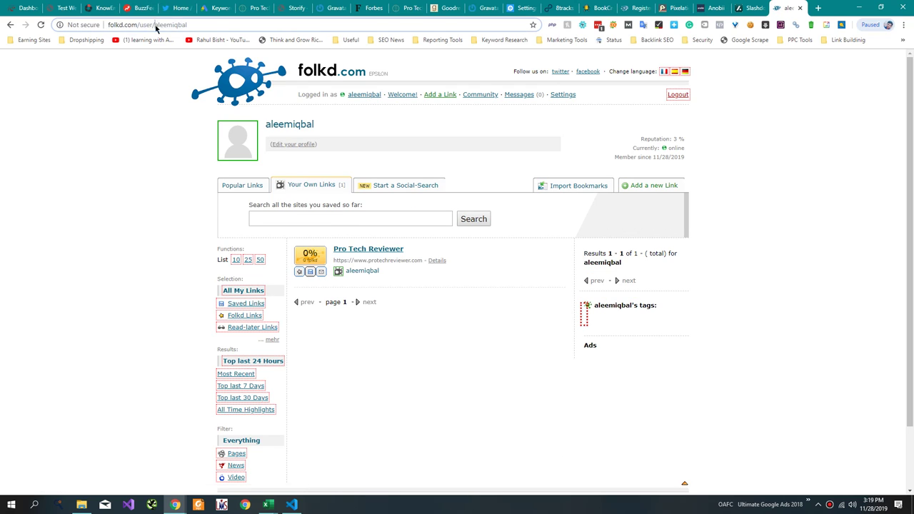
pyautogui.click(155, 24)
pyautogui.hotkey('ctrl', 'c')
pyautogui.hotkey('ctrl', 'shift', 'n')
pyautogui.hotkey('ctrl', 'v')
pyautogui.press('Return')
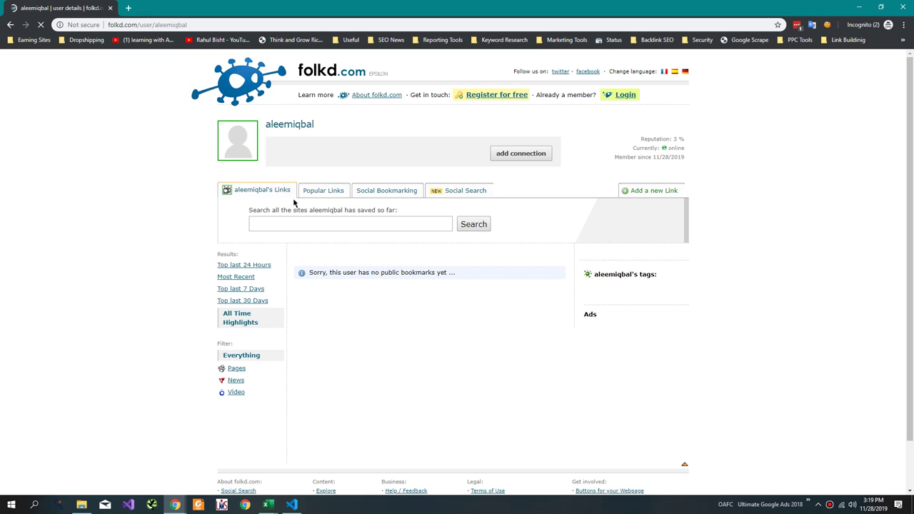
pyautogui.hotkey('alt', 'Tab')
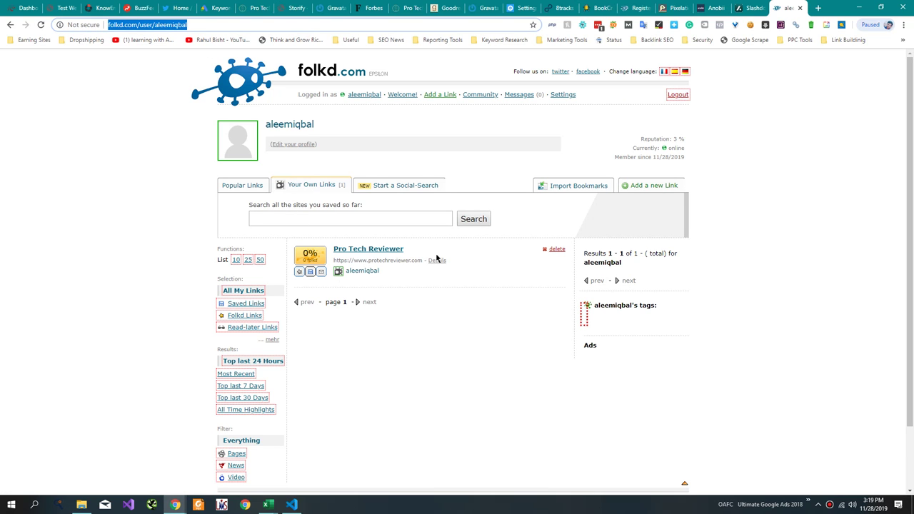
# Make the Pro Tech Reviewer bookmark public, then close folkd to reach Slashdot
pyautogui.click(437, 261)
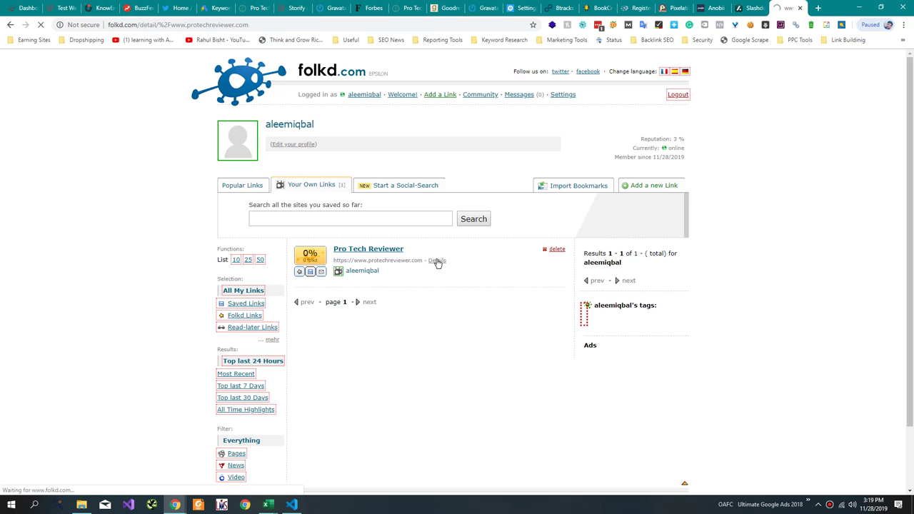
pyautogui.click(9, 25)
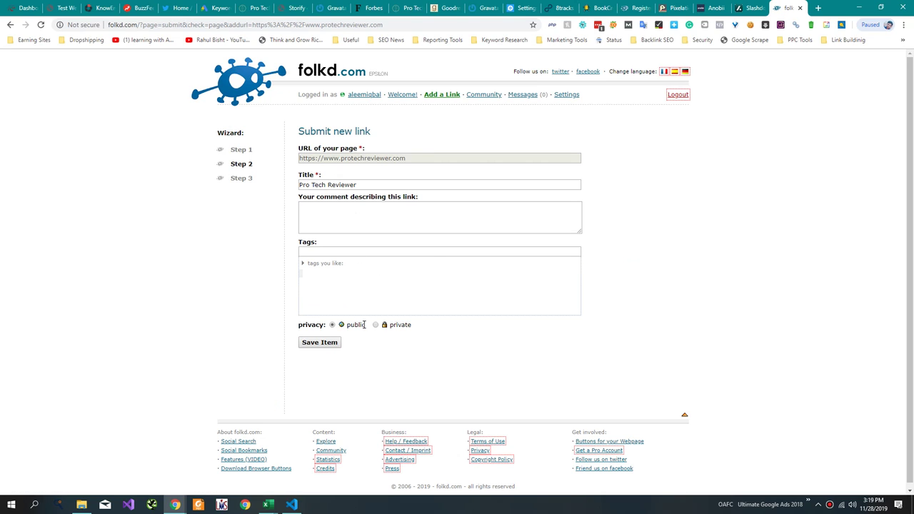
pyautogui.click(319, 342)
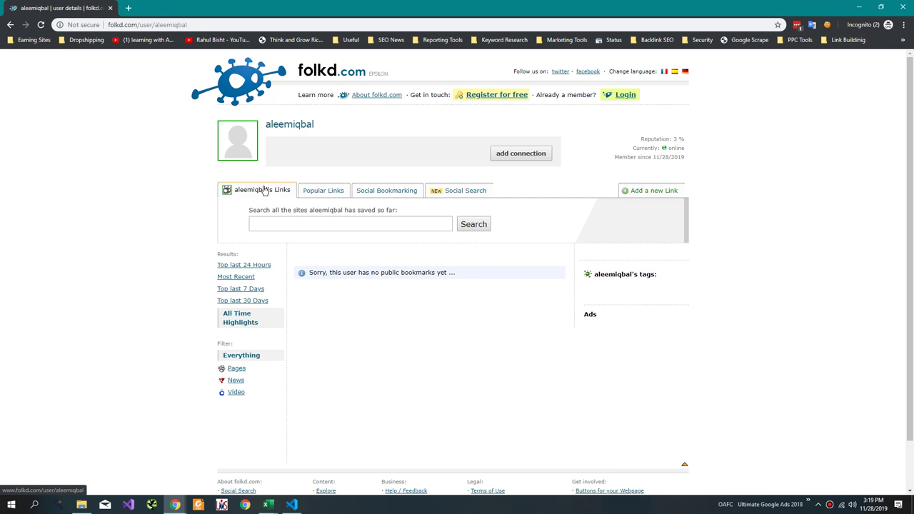
pyautogui.click(383, 191)
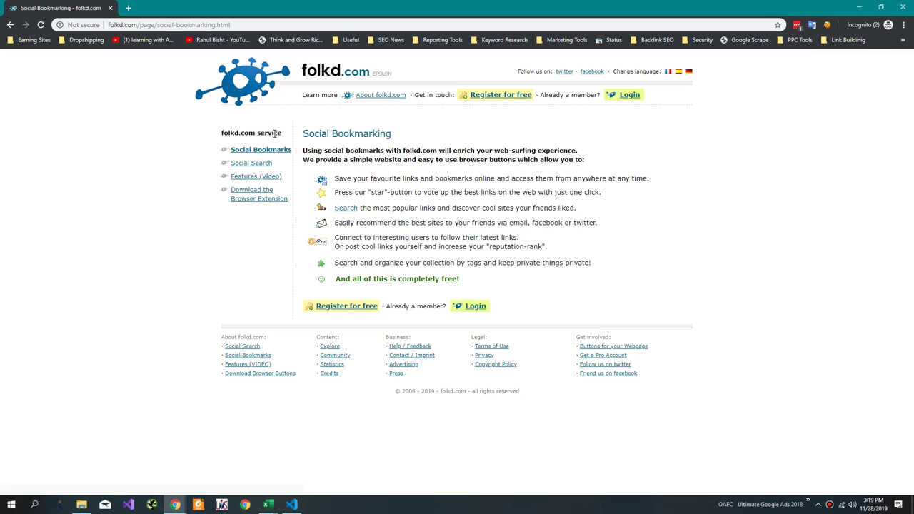
pyautogui.click(9, 25)
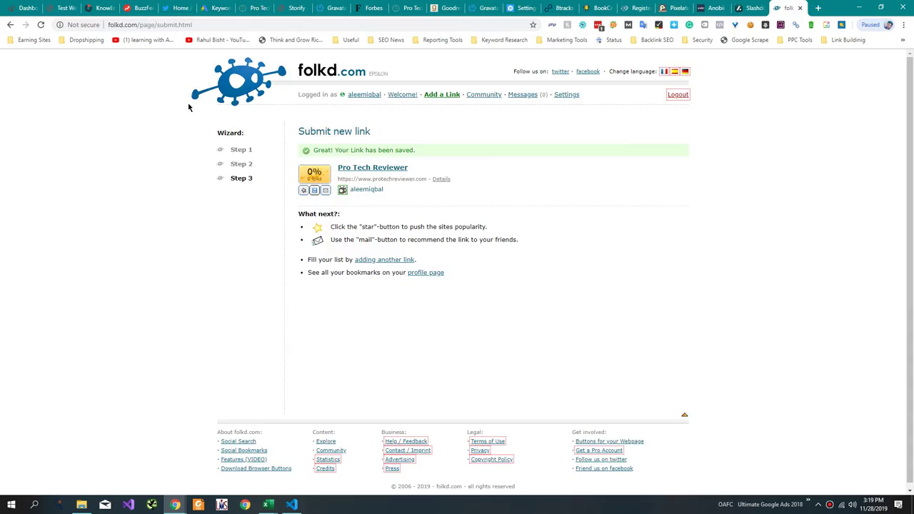
pyautogui.hotkey('ctrl', 'w')
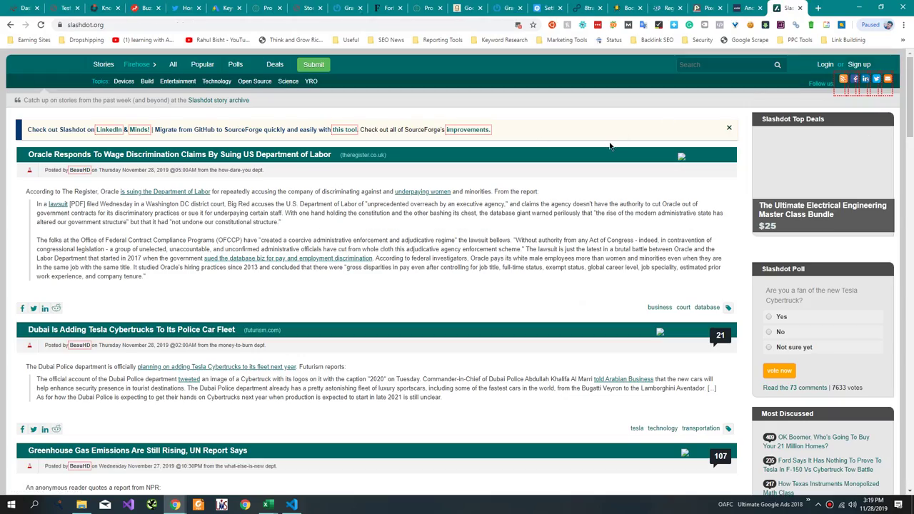
# Scroll through the Slashdot page, then close its tab to land on Anobii
pyautogui.scroll(-20, 610, 148)
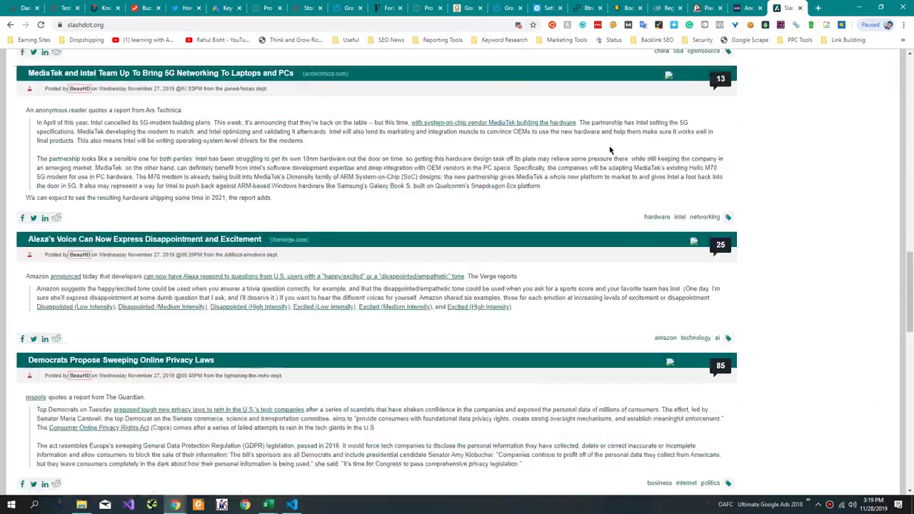
pyautogui.scroll(20, 610, 150)
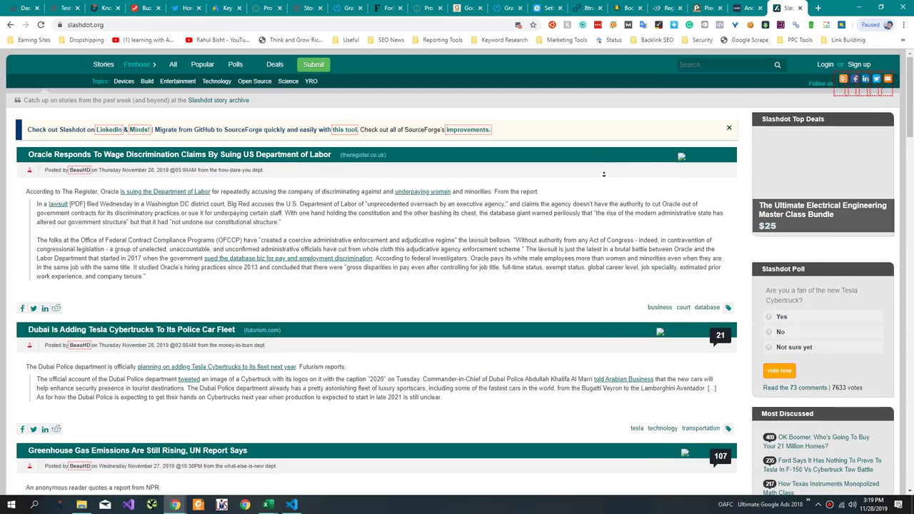
pyautogui.scroll(-20, 603, 174)
pyautogui.hotkey('ctrl', 'w')
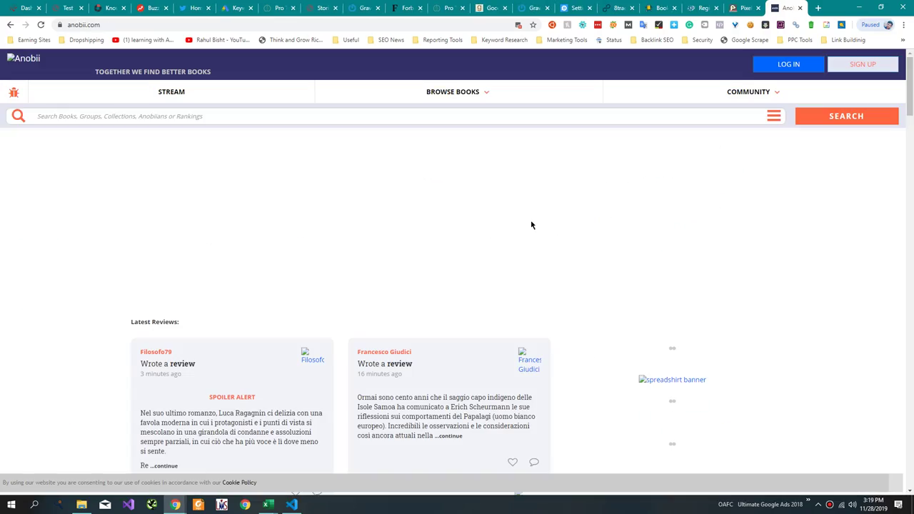
pyautogui.scroll(-10, 530, 249)
pyautogui.scroll(10, 531, 250)
pyautogui.click(518, 24)
pyautogui.click(513, 108)
pyautogui.hotkey('alt', 'Tab')
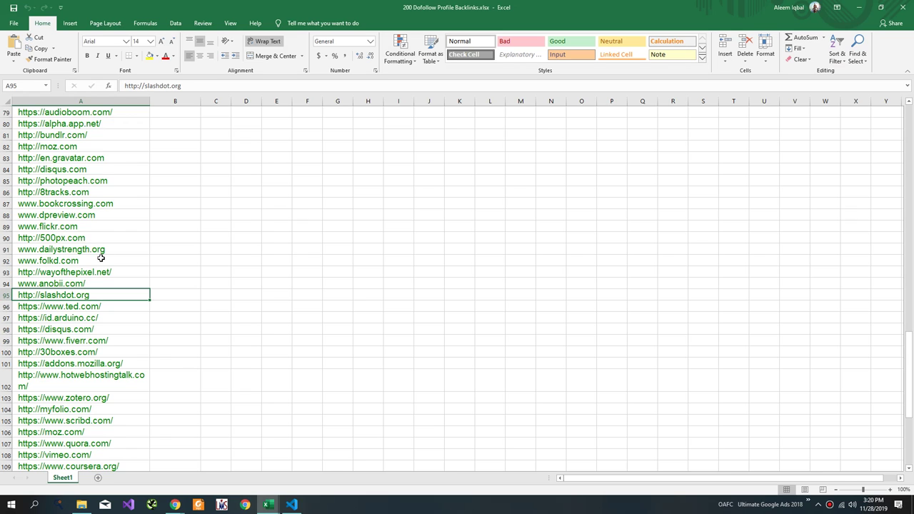
pyautogui.scroll(4, 101, 257)
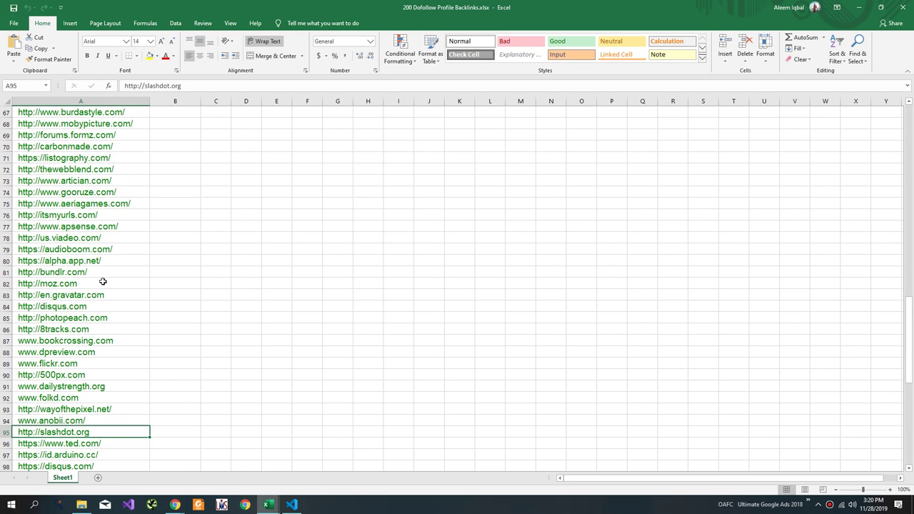
pyautogui.click(103, 282)
pyautogui.hotkey('ctrl', 'c')
pyautogui.hotkey('alt', 'Tab')
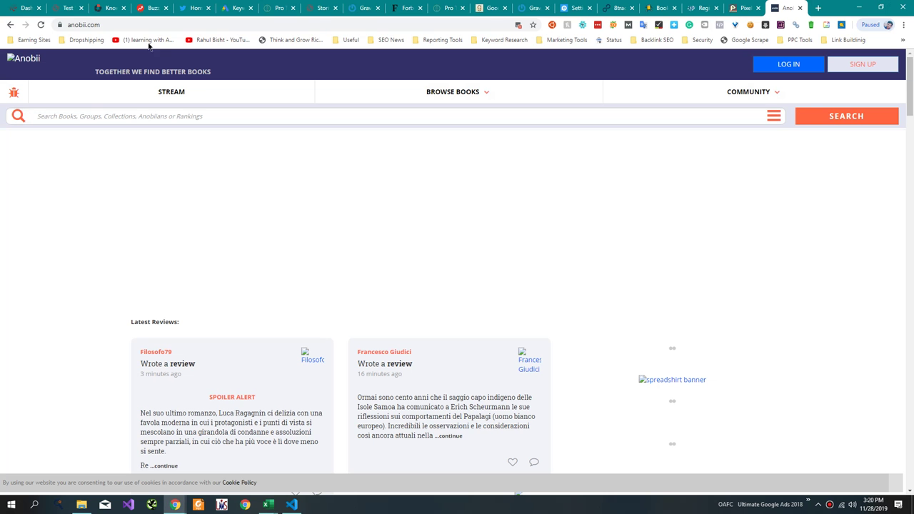
# Load moz.com in the address bar and log in to the Moz account
pyautogui.click(114, 25)
pyautogui.hotkey('ctrl', 'v')
pyautogui.press('Return')
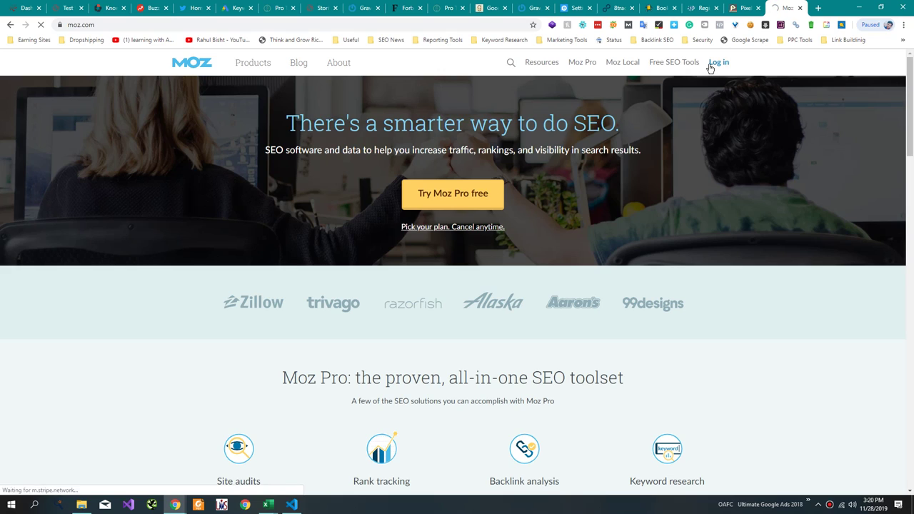
pyautogui.click(714, 63)
pyautogui.click(385, 307)
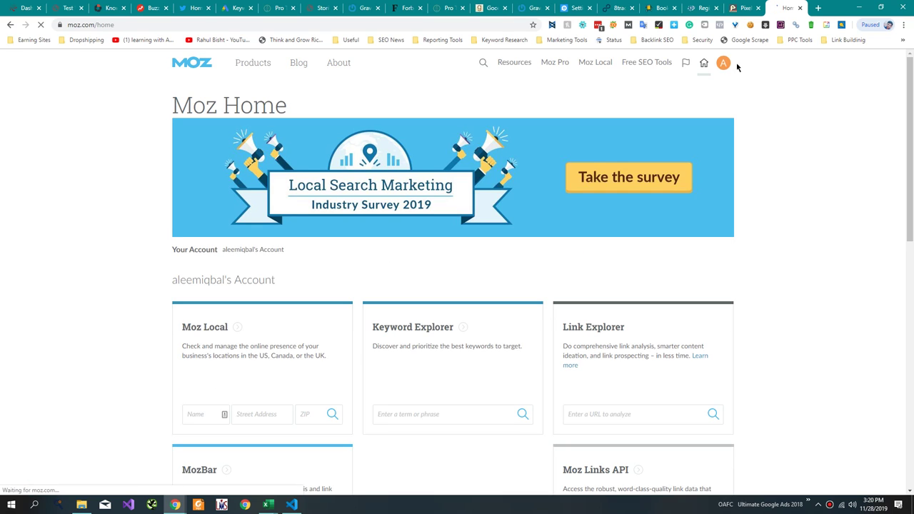
# Check the account summary, then go to Community Profile from the avatar menu
pyautogui.moveTo(721, 63)
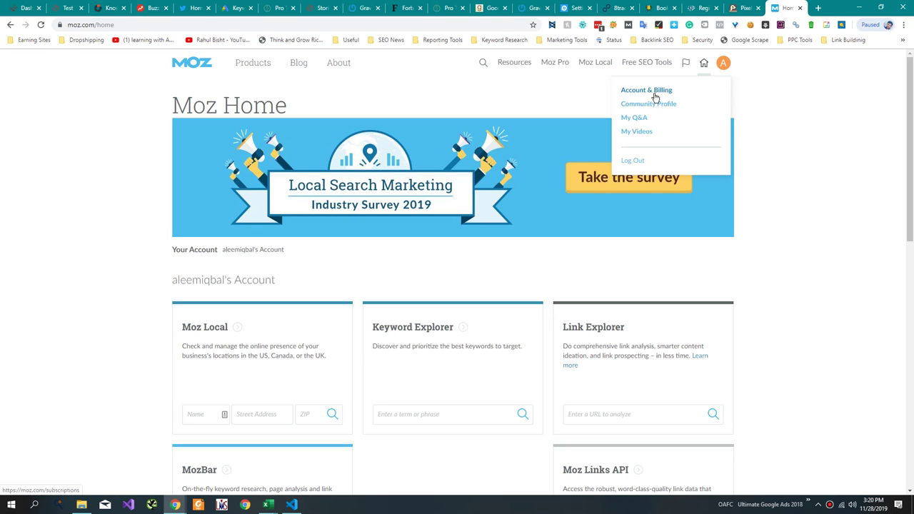
pyautogui.click(656, 91)
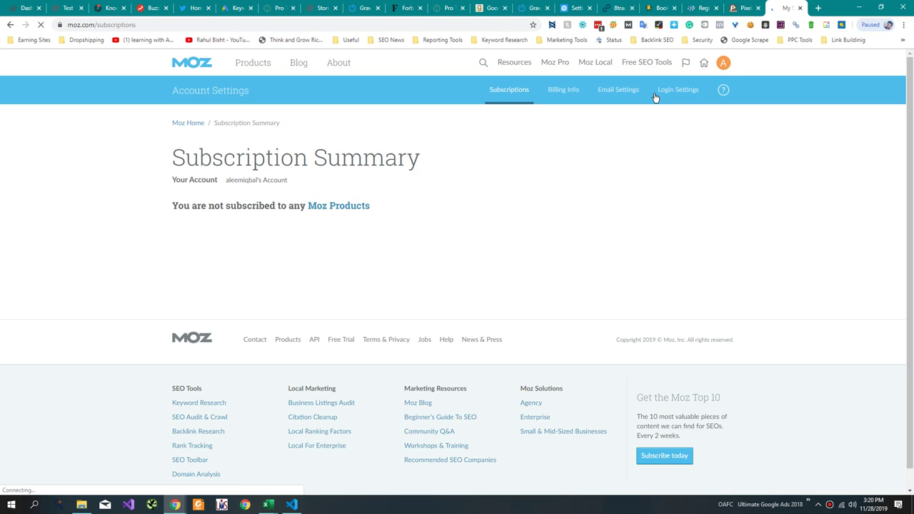
pyautogui.click(724, 64)
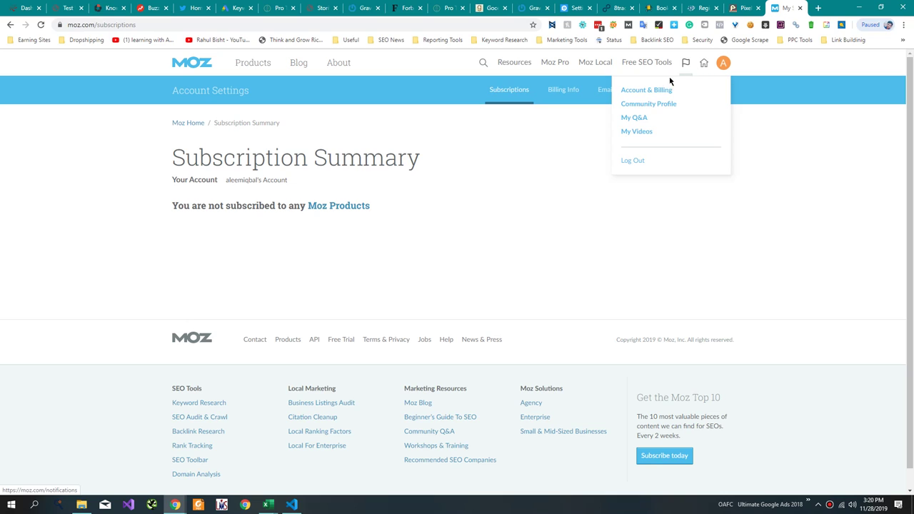
pyautogui.click(648, 104)
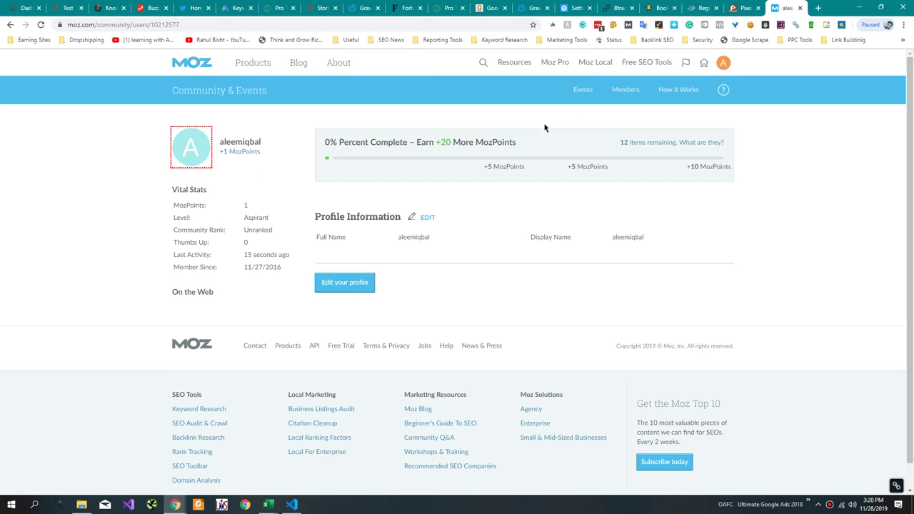
# Edit the Moz profile and paste the protechreviewer.com address as the custom link URL
pyautogui.click(371, 283)
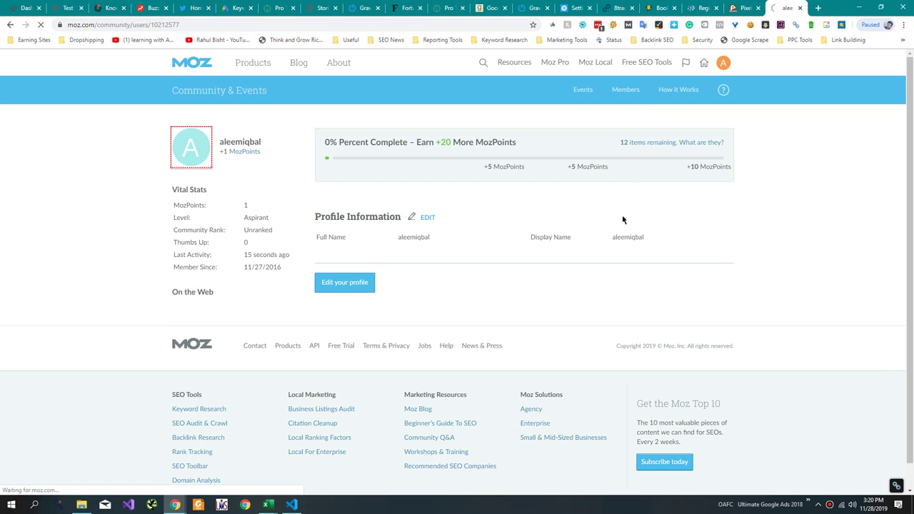
pyautogui.scroll(-4, 526, 251)
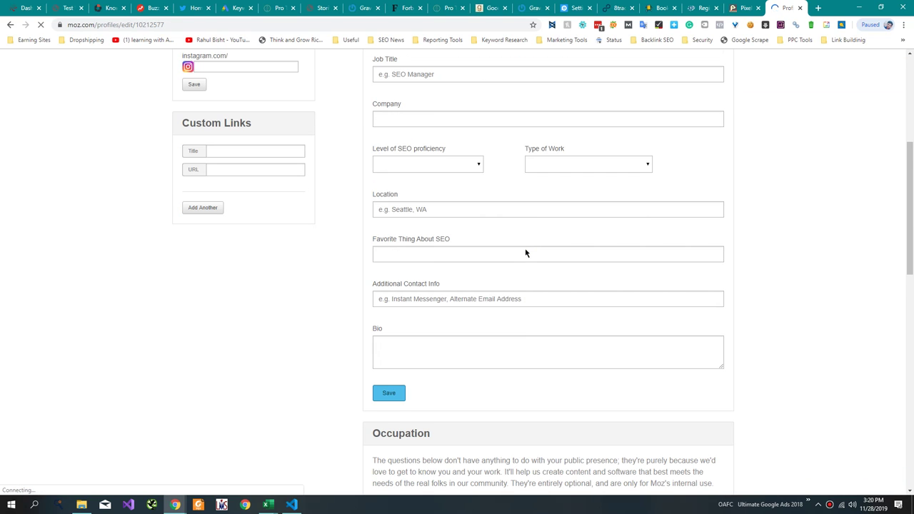
pyautogui.scroll(3, 525, 249)
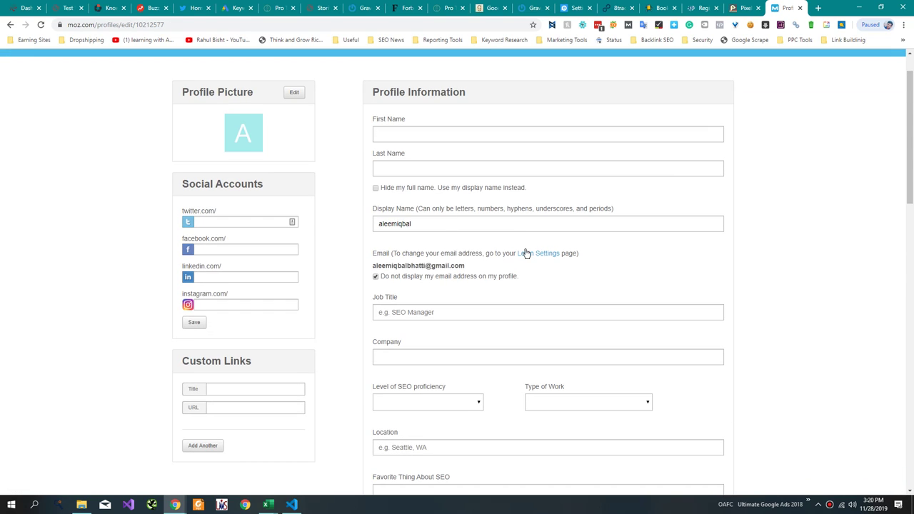
pyautogui.scroll(1, 527, 253)
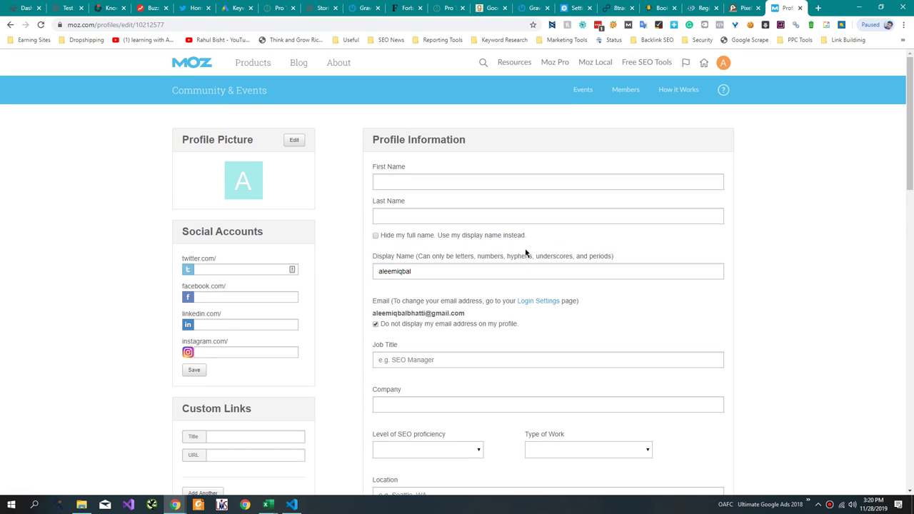
pyautogui.scroll(-3, 527, 253)
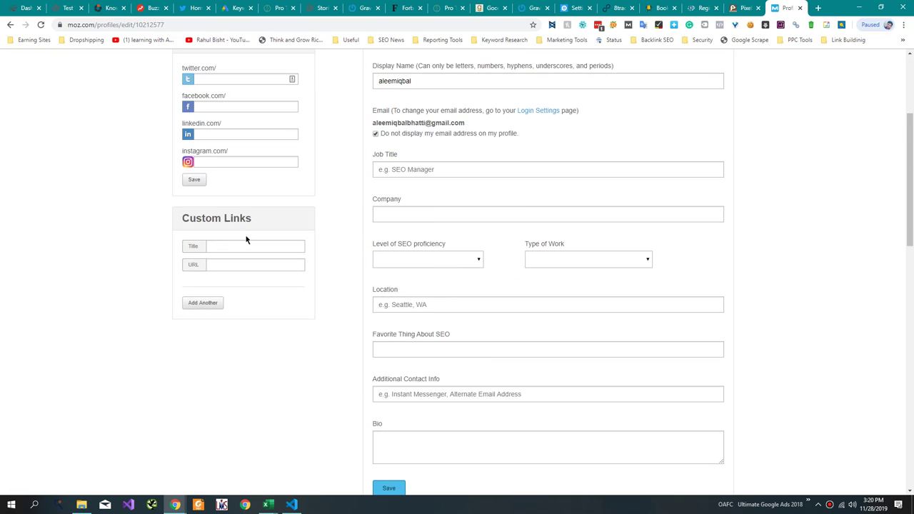
pyautogui.click(240, 265)
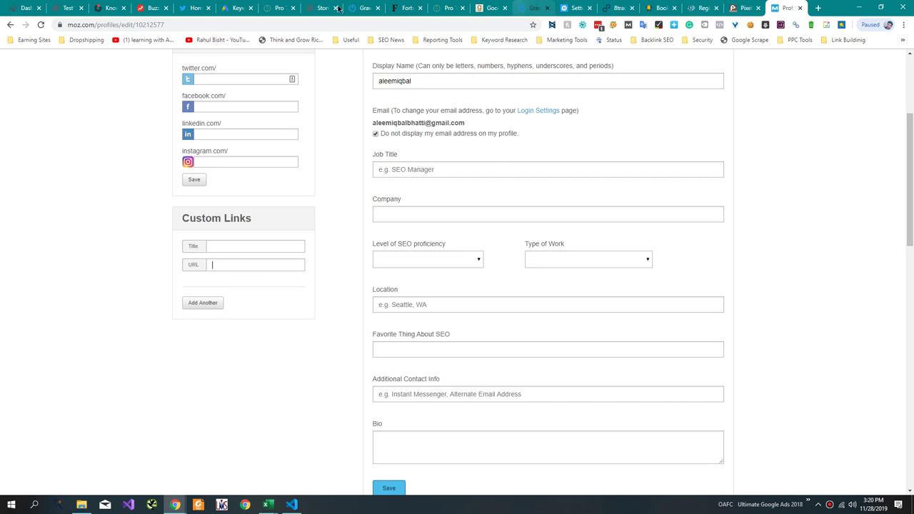
pyautogui.moveTo(279, 8); pyautogui.dragTo(746, 8)
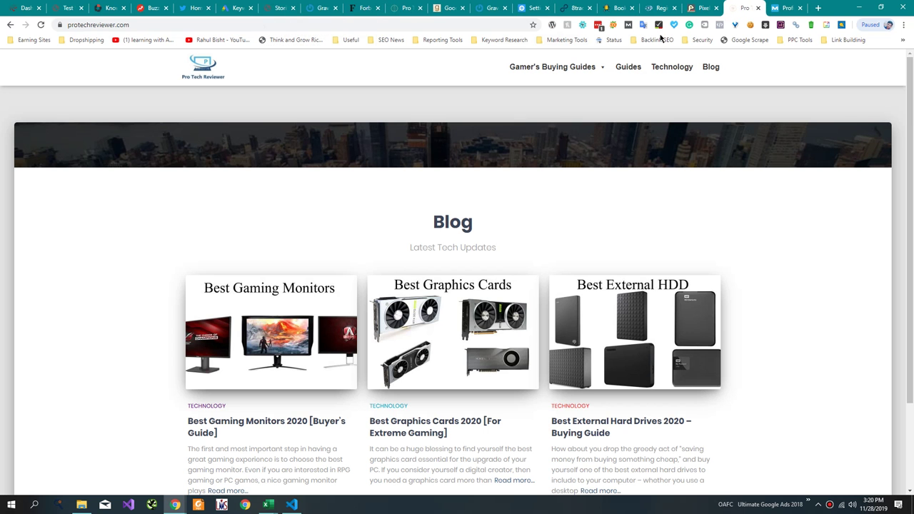
pyautogui.click(459, 24)
pyautogui.hotkey('ctrl', 'c')
pyautogui.hotkey('ctrl', 'Tab')
pyautogui.hotkey('ctrl', 'v')
# Add the Pro Tech Reviewer link title, save the profile, and view the public profile
pyautogui.click(285, 245)
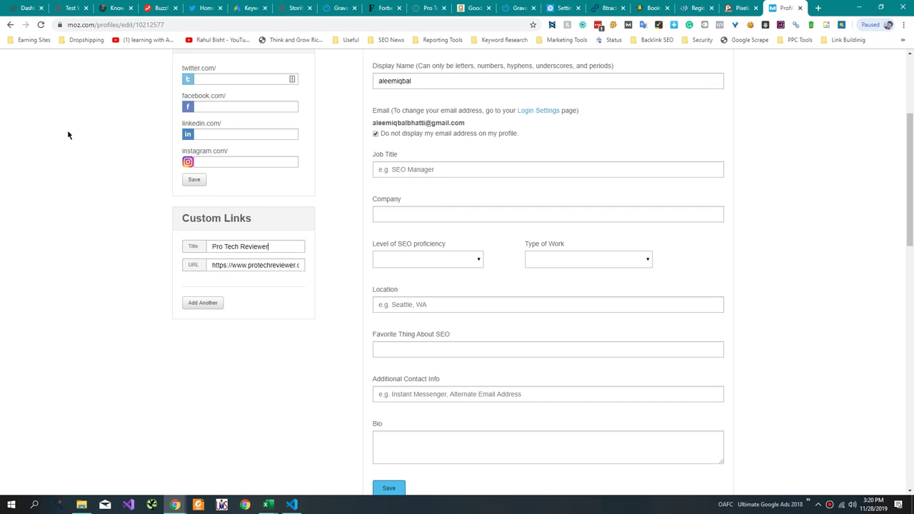
pyautogui.scroll(-3, 385, 313)
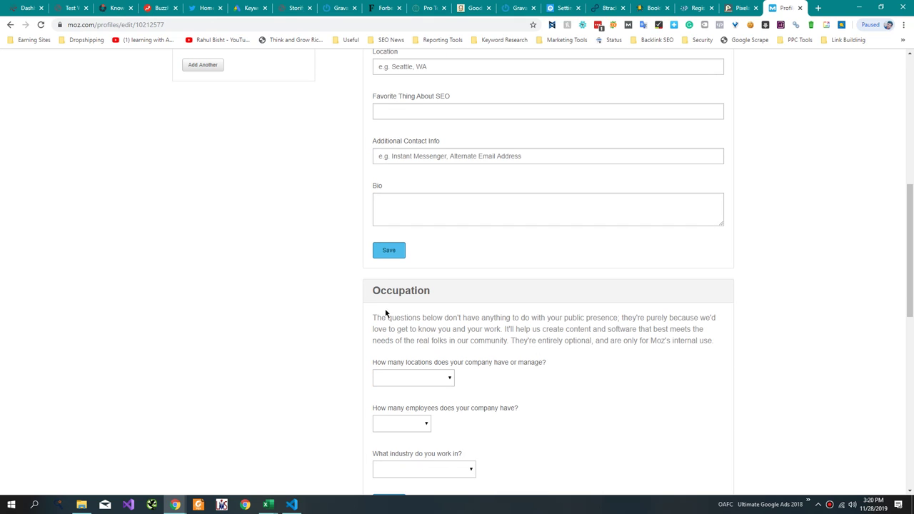
pyautogui.click(387, 253)
pyautogui.scroll(6, 295, 247)
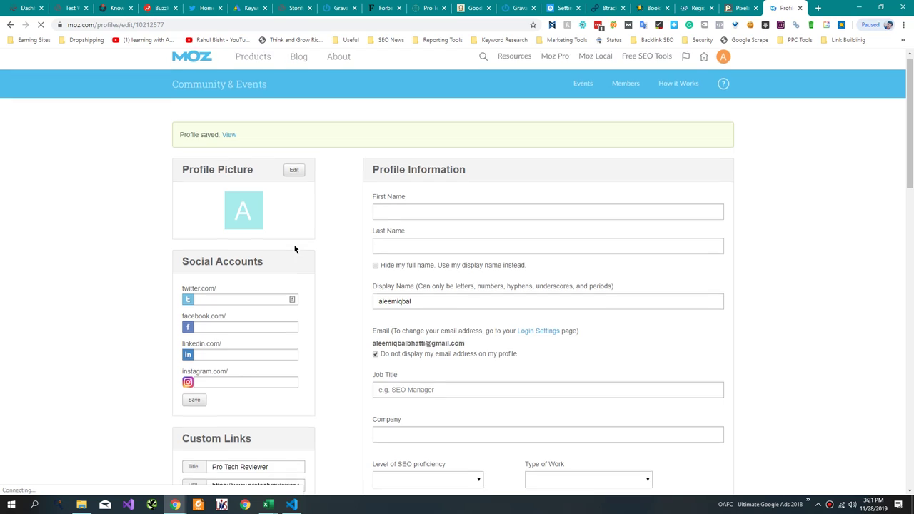
pyautogui.scroll(-3, 294, 249)
pyautogui.scroll(3, 294, 249)
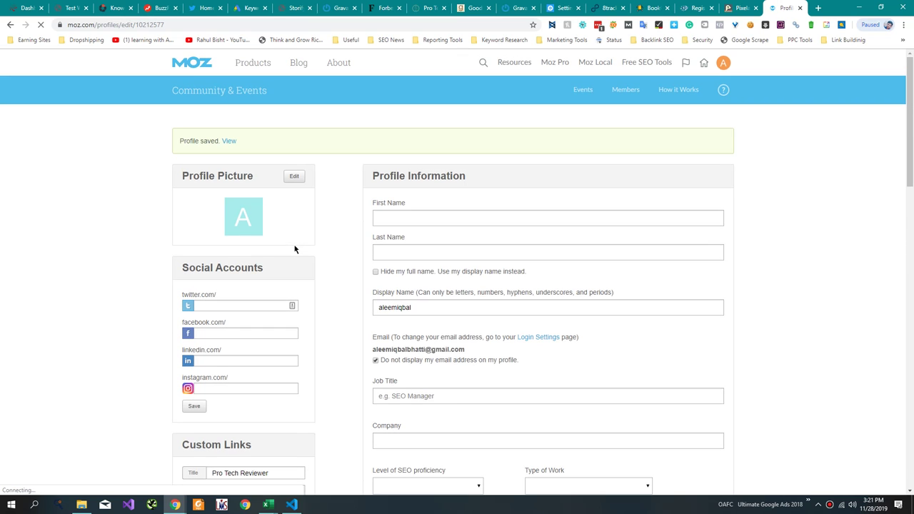
pyautogui.click(228, 141)
pyautogui.scroll(-1, 393, 116)
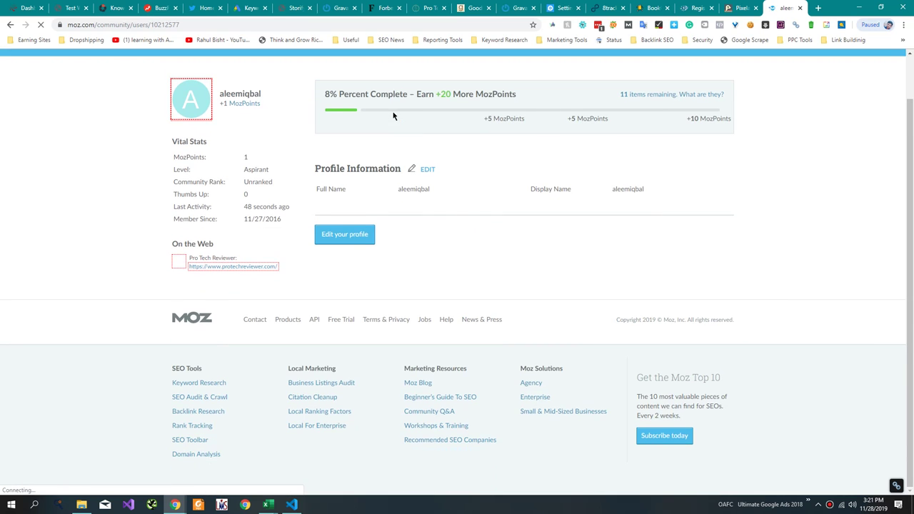
pyautogui.scroll(1, 393, 115)
# Copy the slashdot.org URL from cell A95 into Chrome's address bar
pyautogui.hotkey('alt', 'Tab')
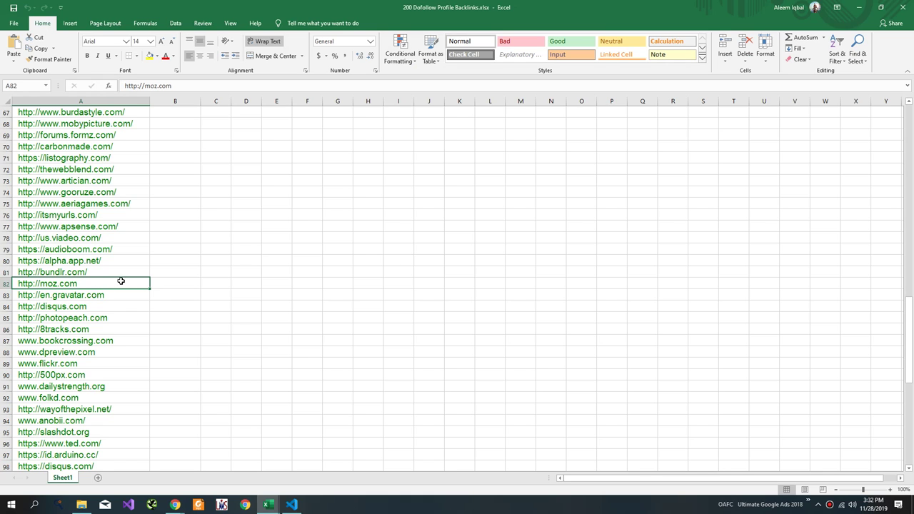
pyautogui.click(85, 435)
pyautogui.hotkey('ctrl', 'c')
pyautogui.hotkey('alt', 'Tab')
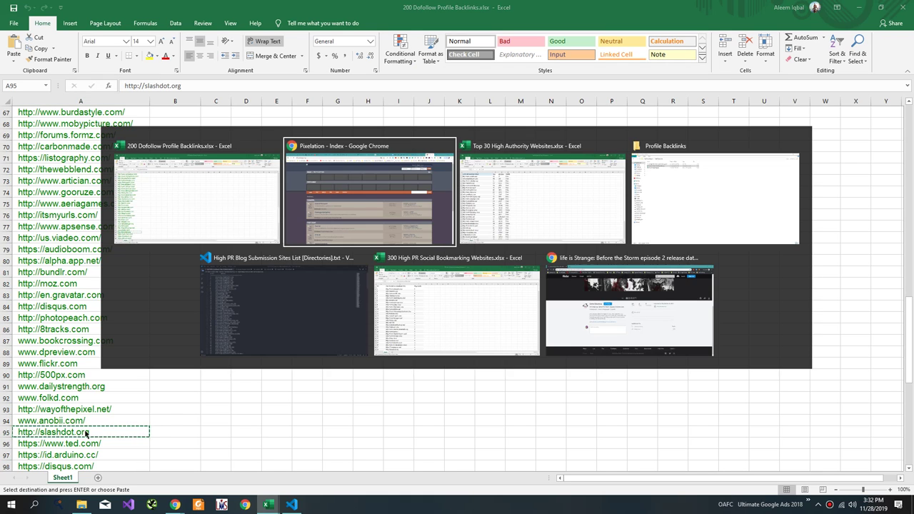
pyautogui.hotkey('ctrl', 'l')
pyautogui.hotkey('ctrl', 'v')
pyautogui.hotkey('alt', 'Tab')
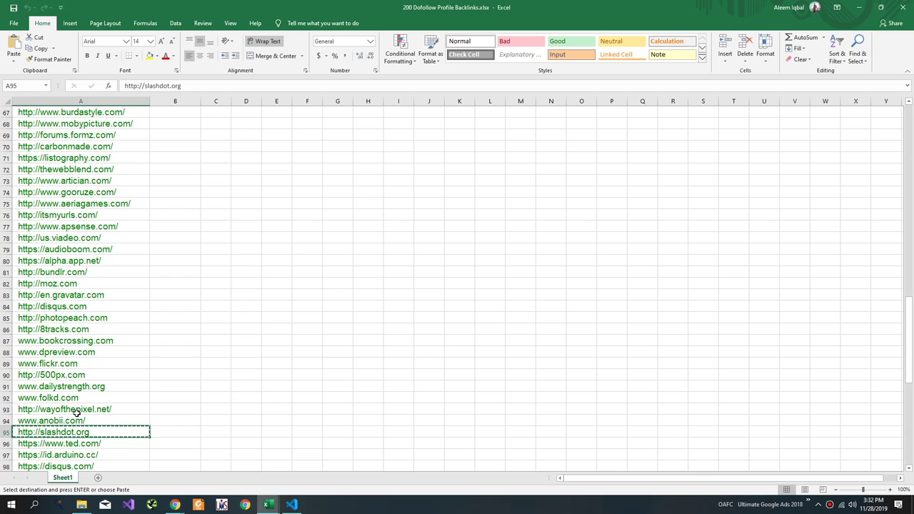
# Load wayofthepixel.net from cell A93 in a new tab, then close the Slashdot and pixelation.org tabs
pyautogui.click(77, 412)
pyautogui.hotkey('ctrl', 'c')
pyautogui.hotkey('alt', 'Tab')
pyautogui.hotkey('ctrl', 't')
pyautogui.hotkey('ctrl', 'v')
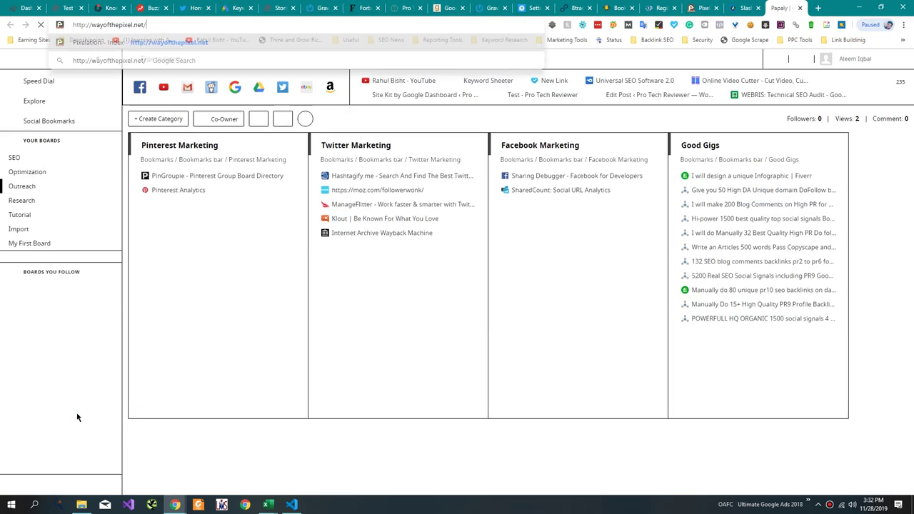
pyautogui.press('Return')
pyautogui.click(743, 7)
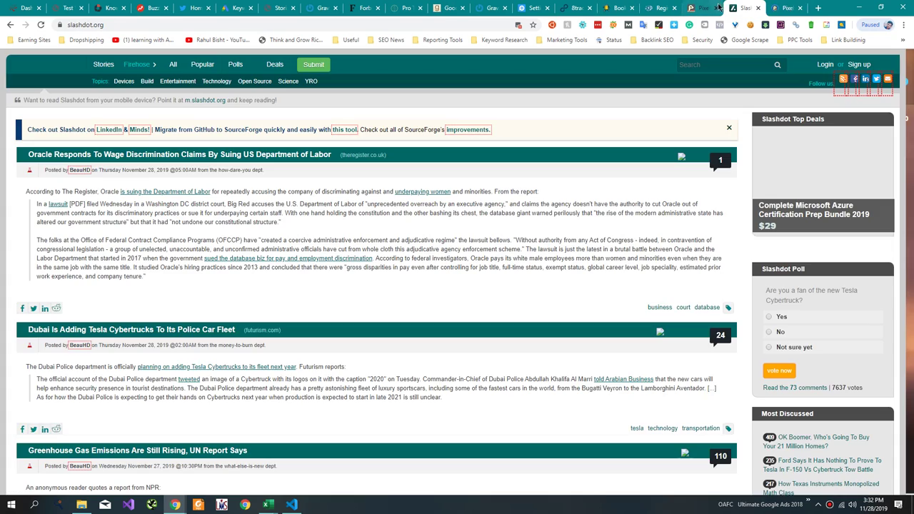
pyautogui.hotkey('ctrl', 'w')
pyautogui.click(755, 8)
# Paste the storify.com URL from cell A110 into a new Chrome tab
pyautogui.hotkey('alt', 'Tab')
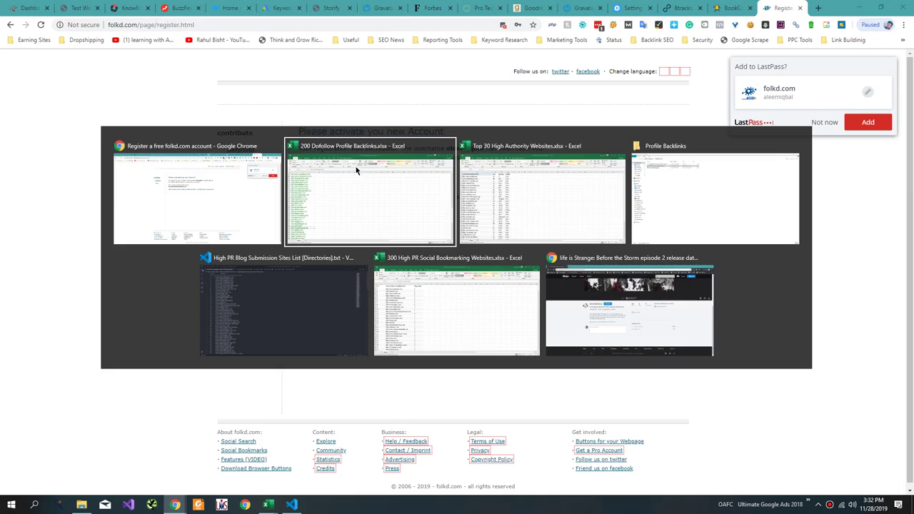
pyautogui.scroll(-2, 112, 339)
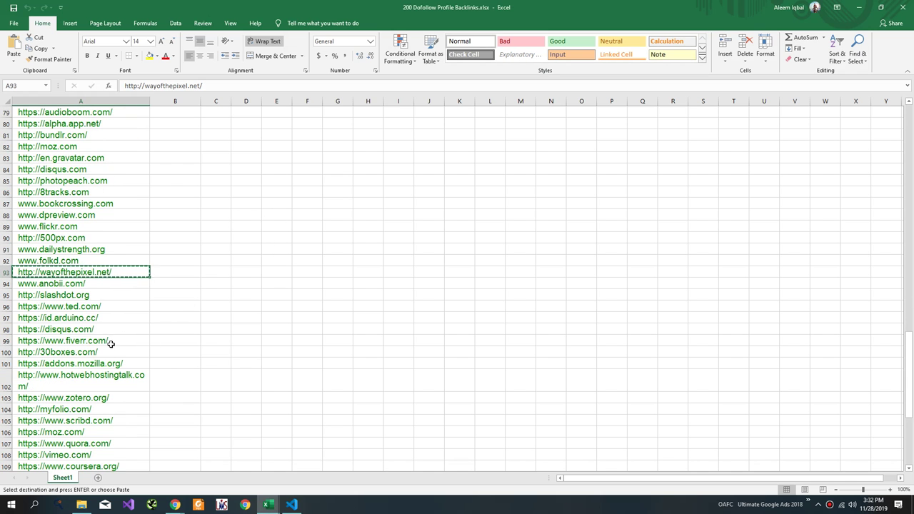
pyautogui.scroll(-3, 110, 351)
pyautogui.scroll(-4, 110, 351)
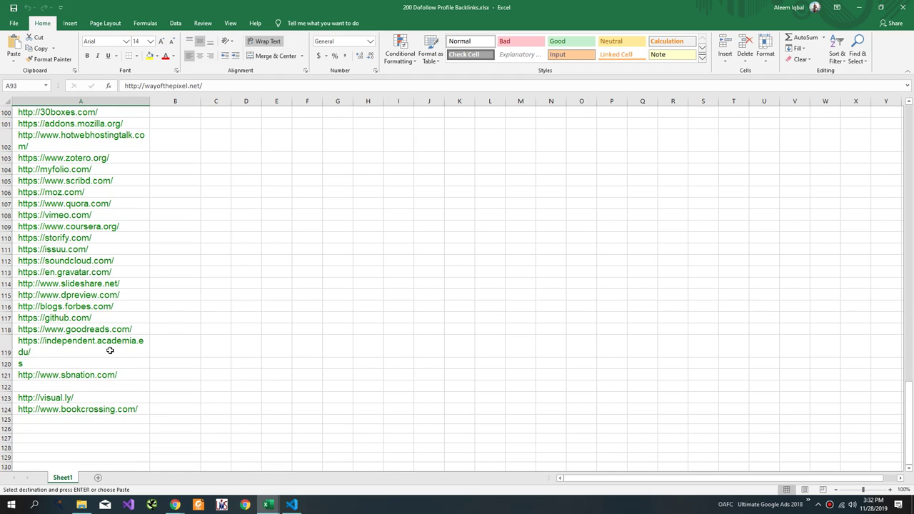
pyautogui.scroll(2, 110, 350)
pyautogui.click(112, 309)
pyautogui.hotkey('alt', 'Tab')
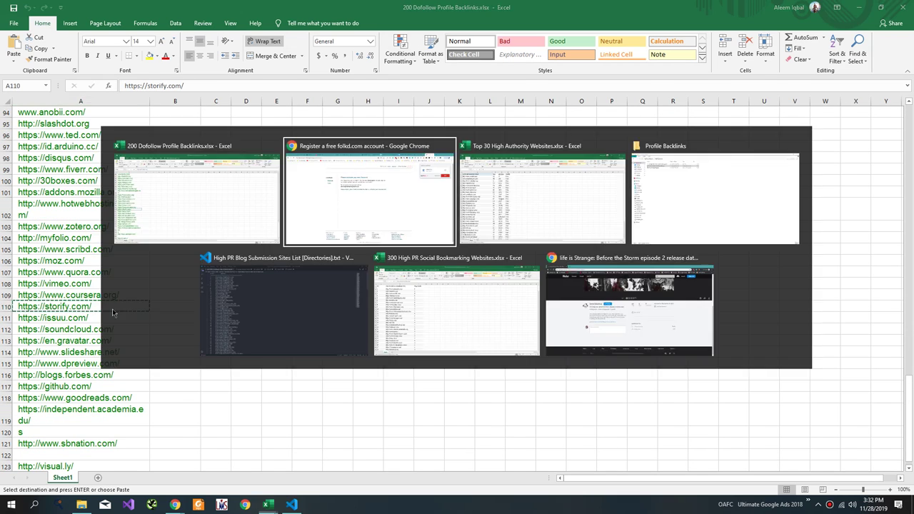
pyautogui.hotkey('ctrl', 't')
pyautogui.hotkey('ctrl', 'v')
pyautogui.hotkey('alt', 'Tab')
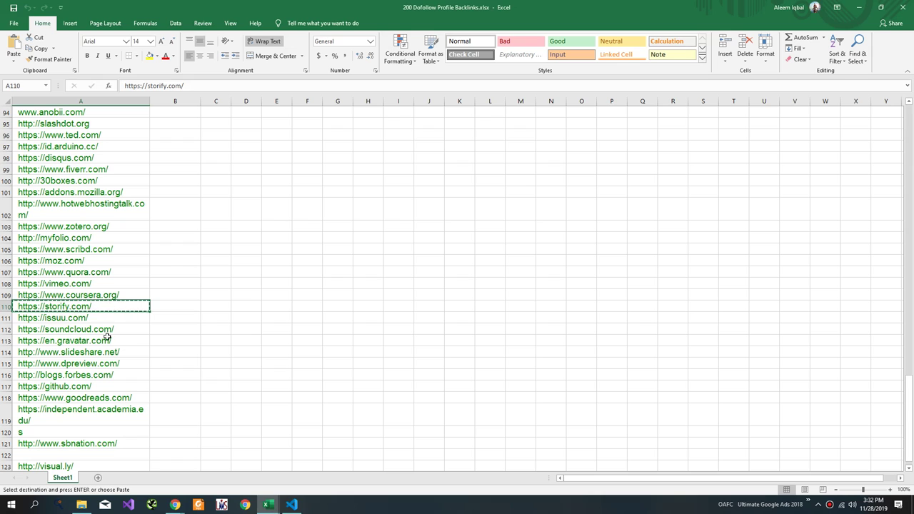
# Copy the slideshare.net URL from cell A114 and load it in a new Chrome tab
pyautogui.click(78, 373)
pyautogui.hotkey('ctrl', 'c')
pyautogui.click(83, 351)
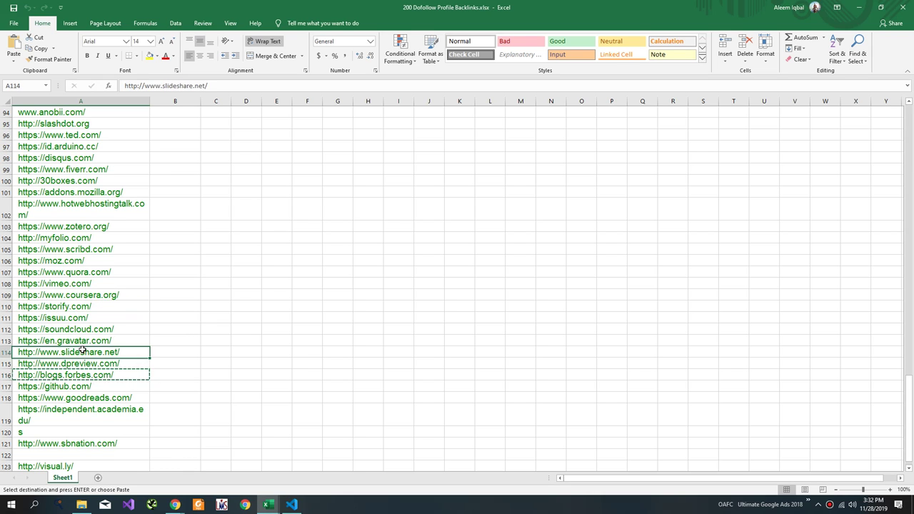
pyautogui.hotkey('ctrl', 'c')
pyautogui.hotkey('alt', 'Tab')
pyautogui.hotkey('ctrl', 't')
pyautogui.hotkey('ctrl', 'v')
pyautogui.press('Return')
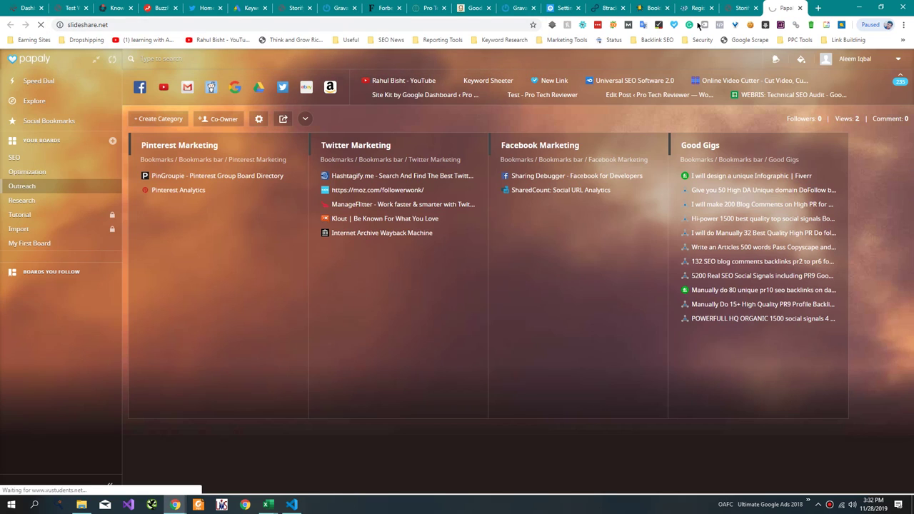
# Always allow images on storify.com, then close the discontinued Storify tab
pyautogui.click(740, 7)
pyautogui.click(517, 25)
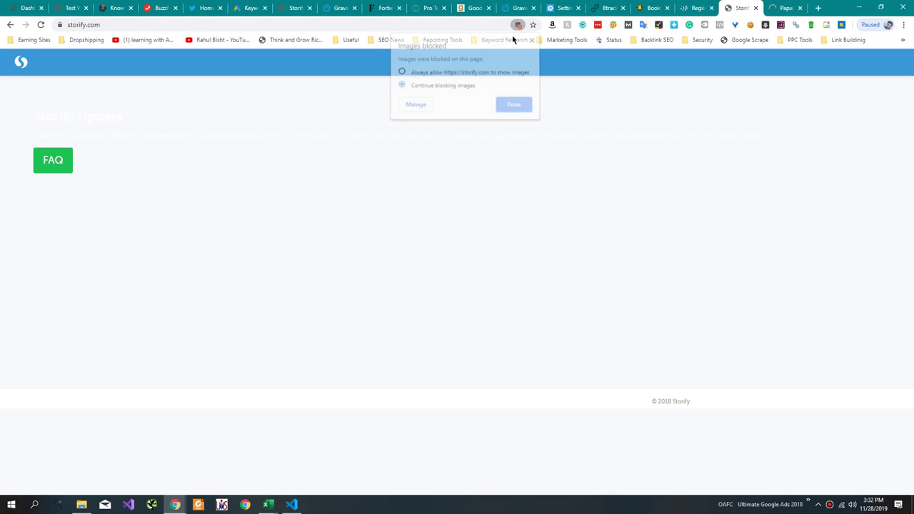
pyautogui.click(499, 75)
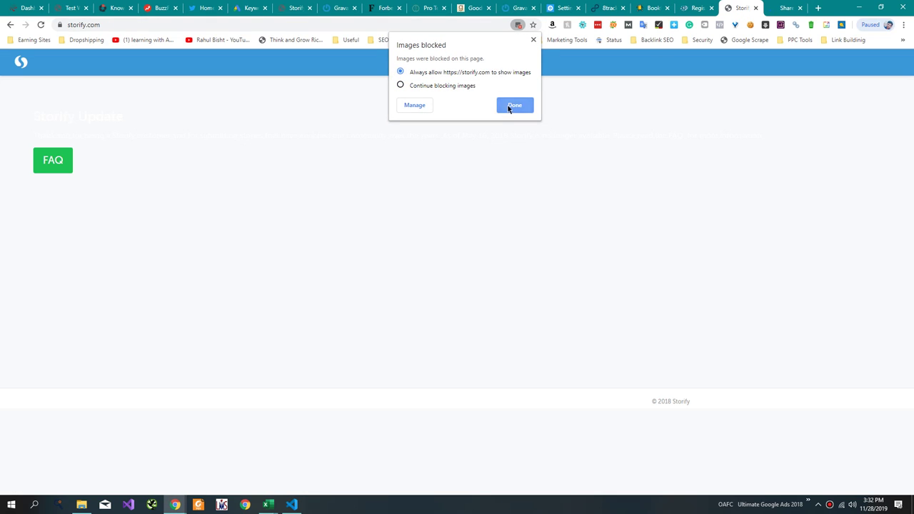
pyautogui.click(512, 105)
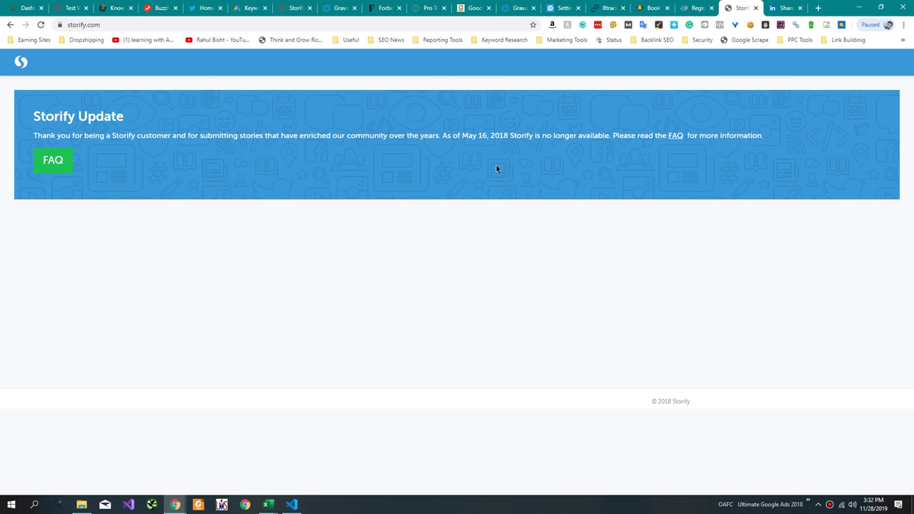
pyautogui.hotkey('ctrl', 'w')
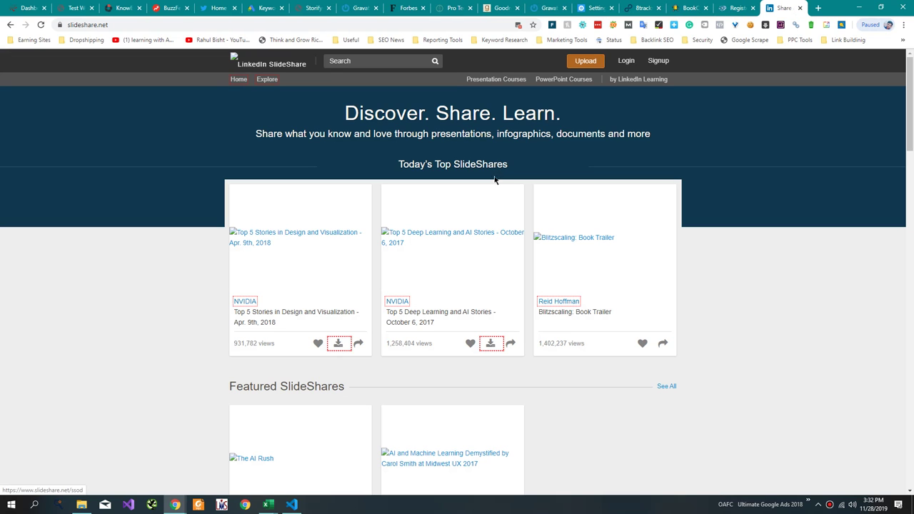
# Go to the SlideShare login page and always allow images on slideshare.net
pyautogui.click(626, 61)
pyautogui.click(519, 27)
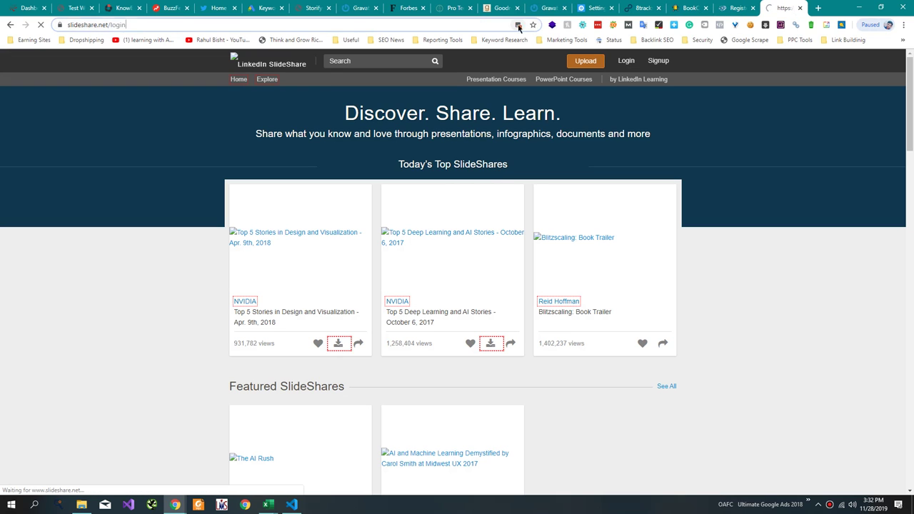
pyautogui.click(519, 27)
pyautogui.click(490, 75)
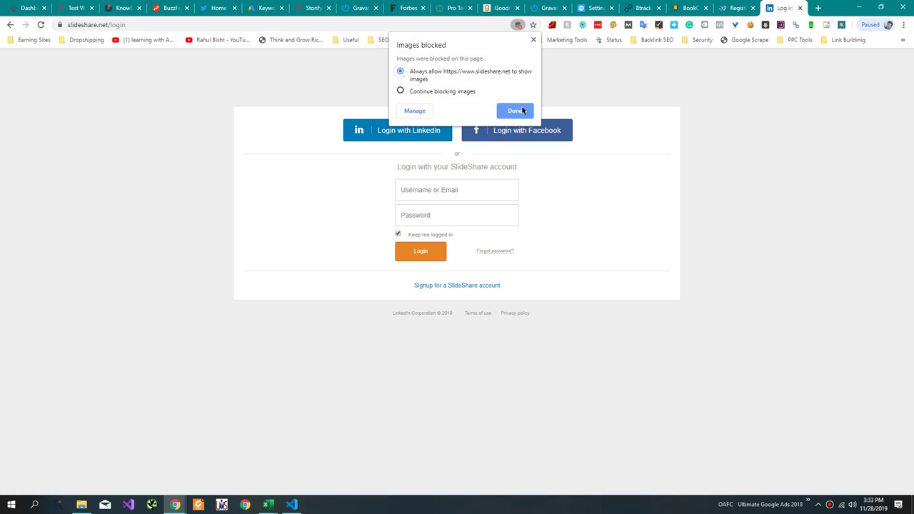
pyautogui.click(517, 109)
# Enter the account e-mail and password and submit the SlideShare login
pyautogui.click(455, 187)
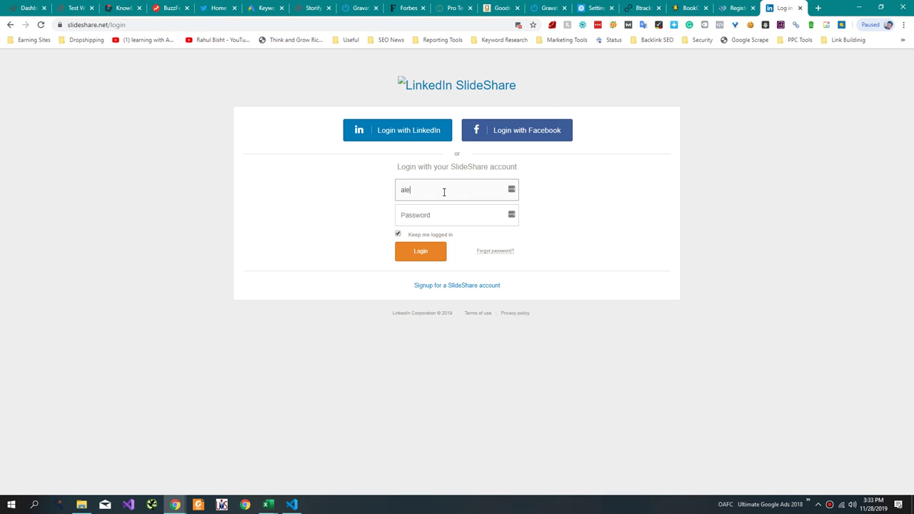
pyautogui.press('Tab')
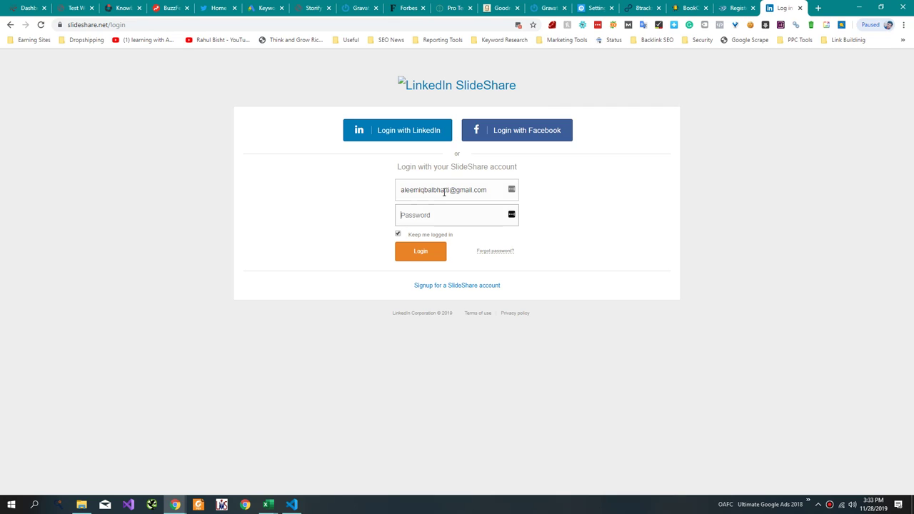
pyautogui.write('**')
pyautogui.press('Return')
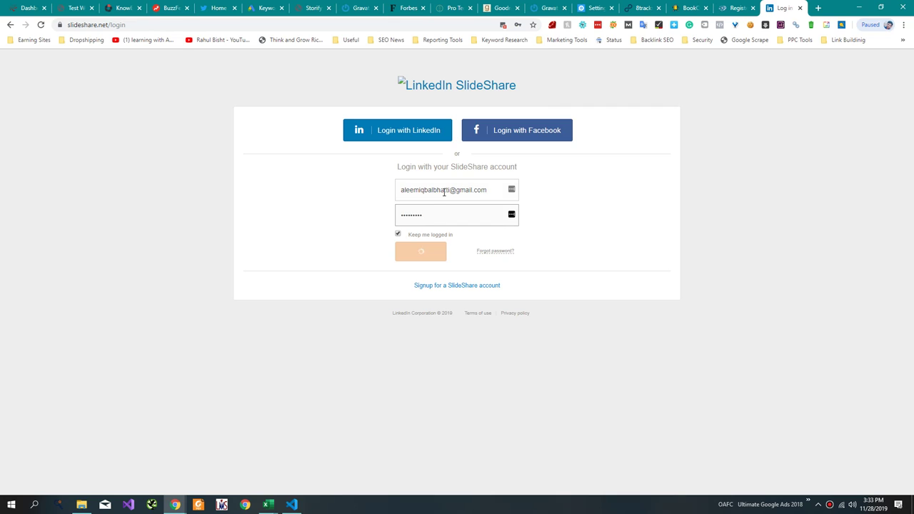
# Retype the password and resubmit until the SlideShare login succeeds
pyautogui.hotkey('ctrl', 'a')
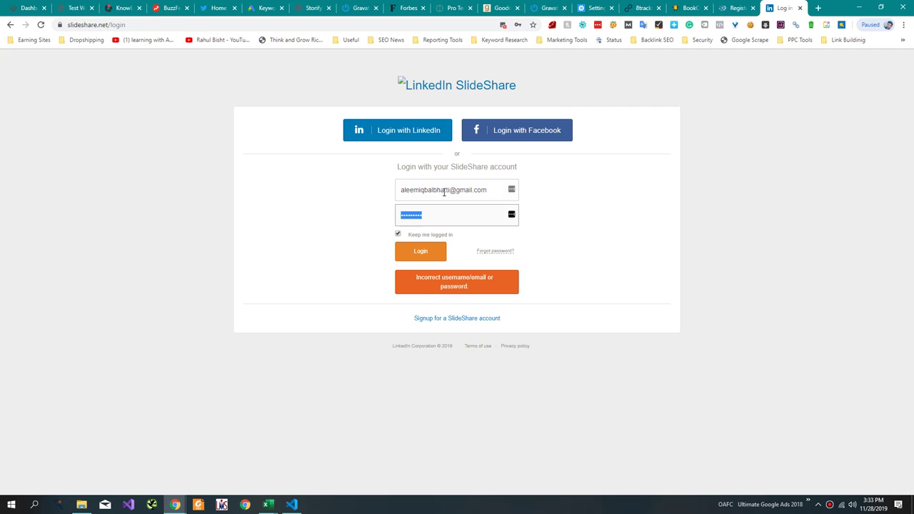
pyautogui.write('***')
pyautogui.press('Return')
pyautogui.hotkey('ctrl', 'a')
pyautogui.write('*')
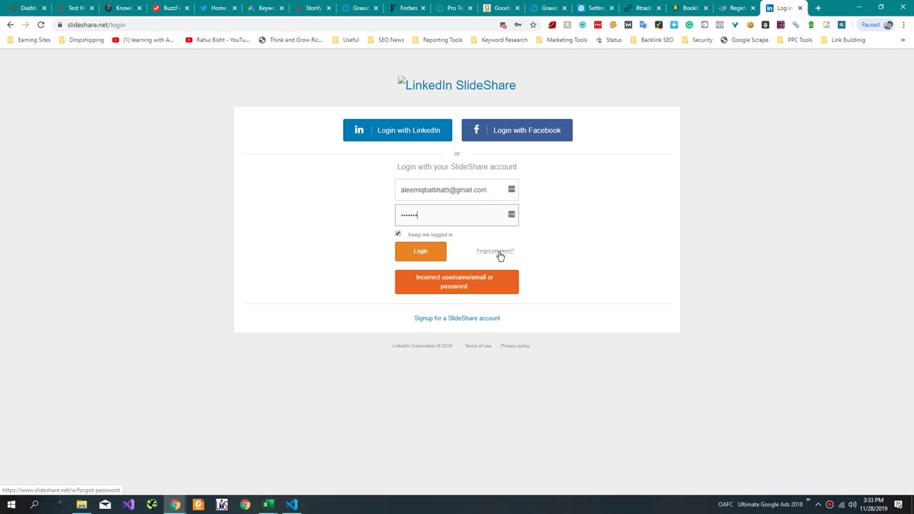
pyautogui.write('****************')
pyautogui.press('Return')
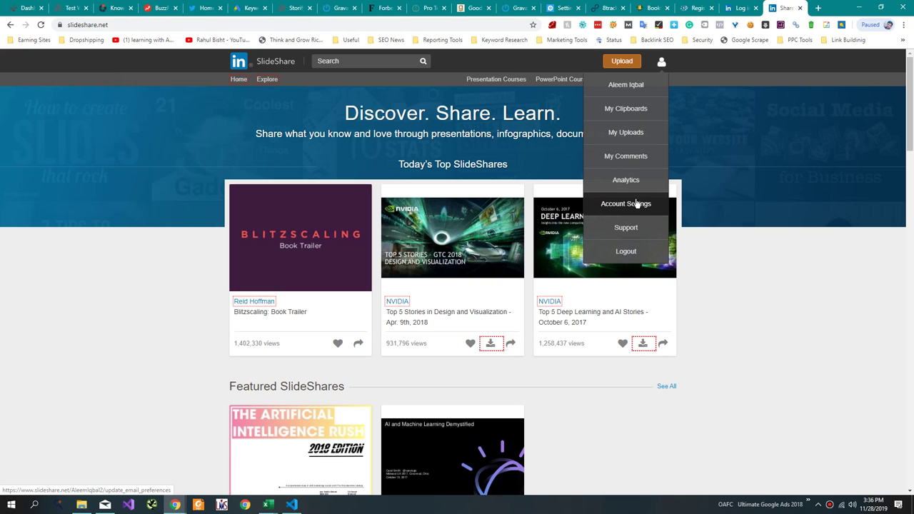
# Open the SlideShare profile editor and set the Website field to protechreviewer.com
pyautogui.click(648, 87)
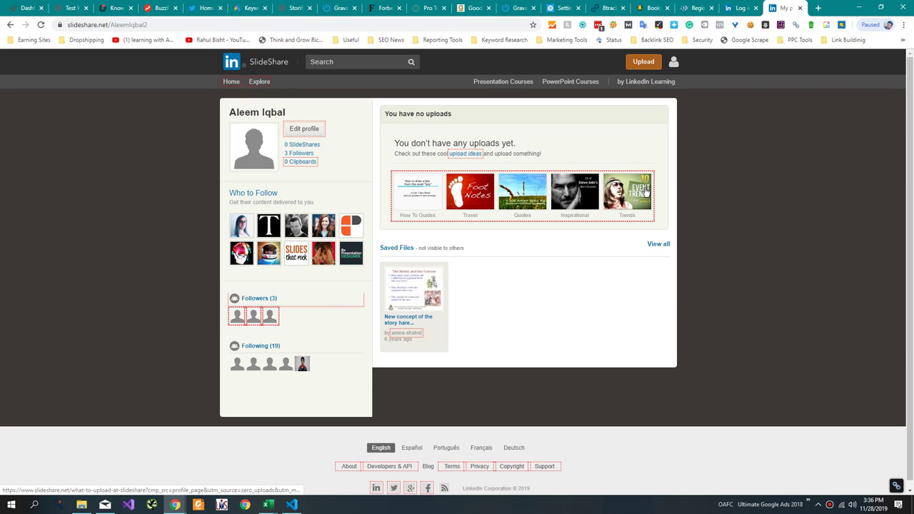
pyautogui.click(307, 131)
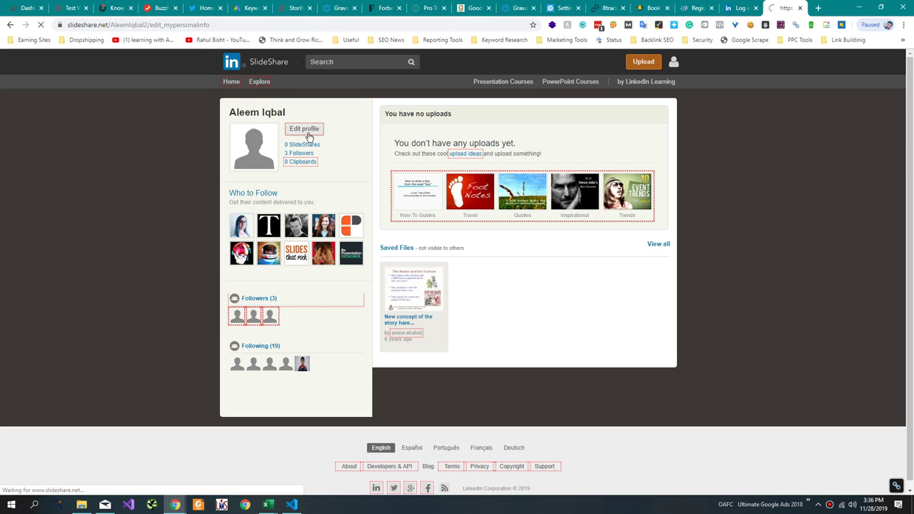
pyautogui.scroll(-3, 458, 184)
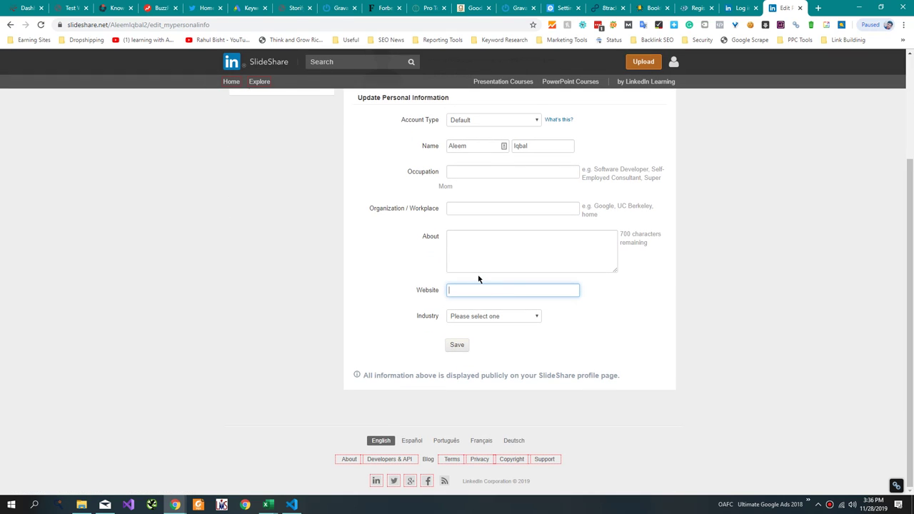
pyautogui.write('http://www.slideshare.net/')
pyautogui.hotkey('ctrl', 'a')
pyautogui.press('BackSpace')
pyautogui.click(418, 7)
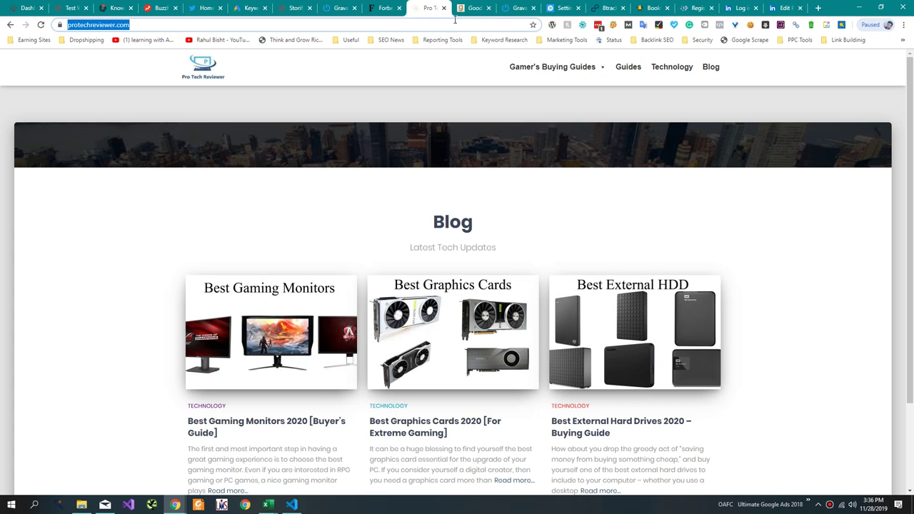
pyautogui.click(784, 8)
pyautogui.write('https://www.protechreviewer.com/')
pyautogui.click(486, 316)
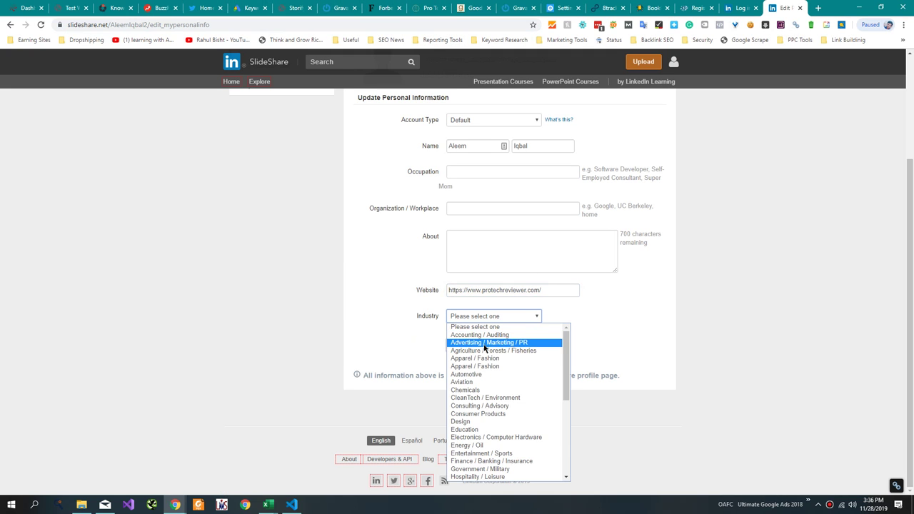
# Set industry to Technology / Software / Internet, About to 'Hy I am the owner of protechreviewer.com', save, and go Home
pyautogui.scroll(-3, 485, 346)
pyautogui.press('t')
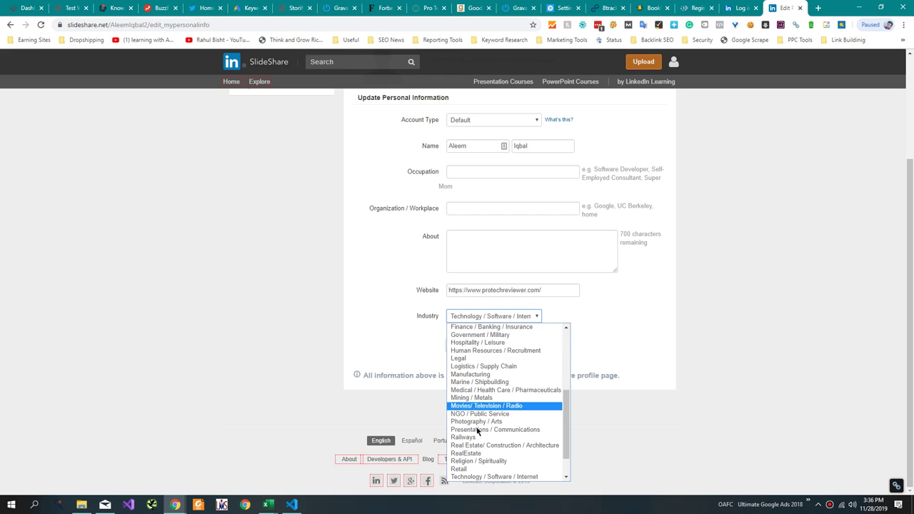
pyautogui.click(494, 477)
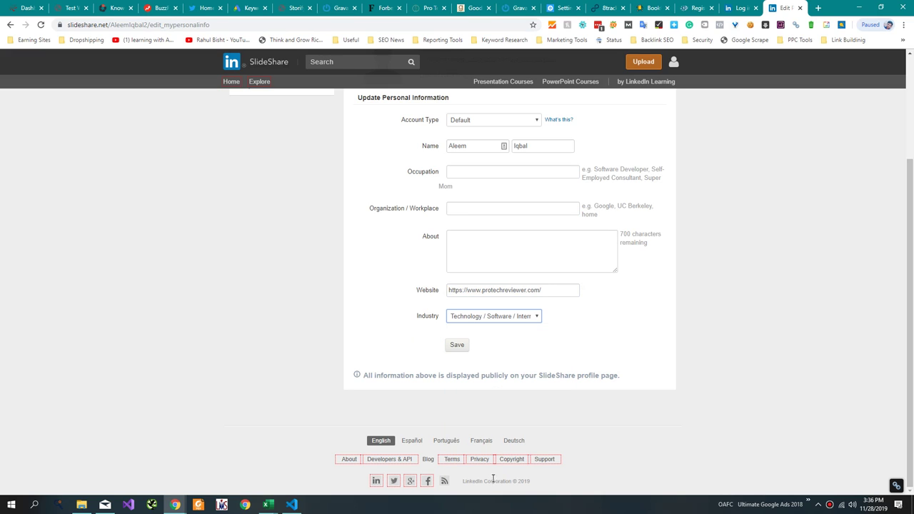
pyautogui.click(527, 264)
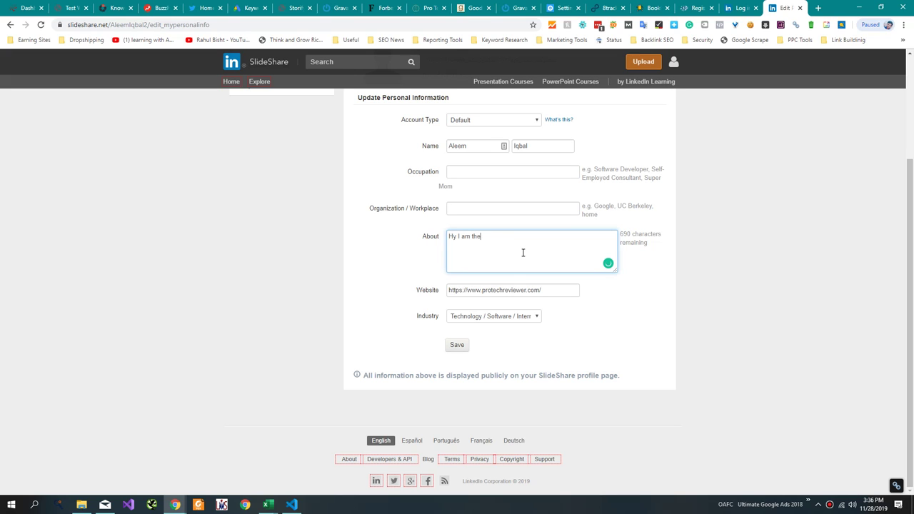
pyautogui.write('Hy I am the owner of')
pyautogui.write('https://www.protechreviewer.com/')
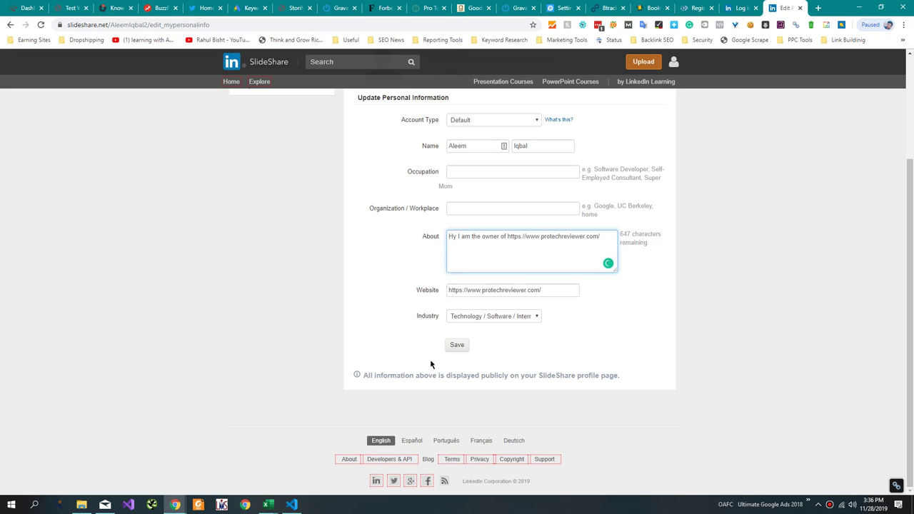
pyautogui.click(452, 348)
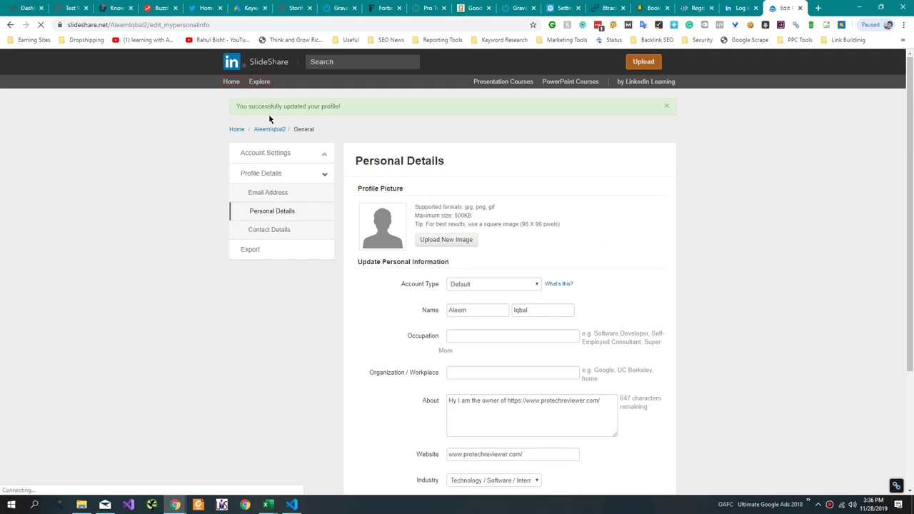
pyautogui.click(235, 82)
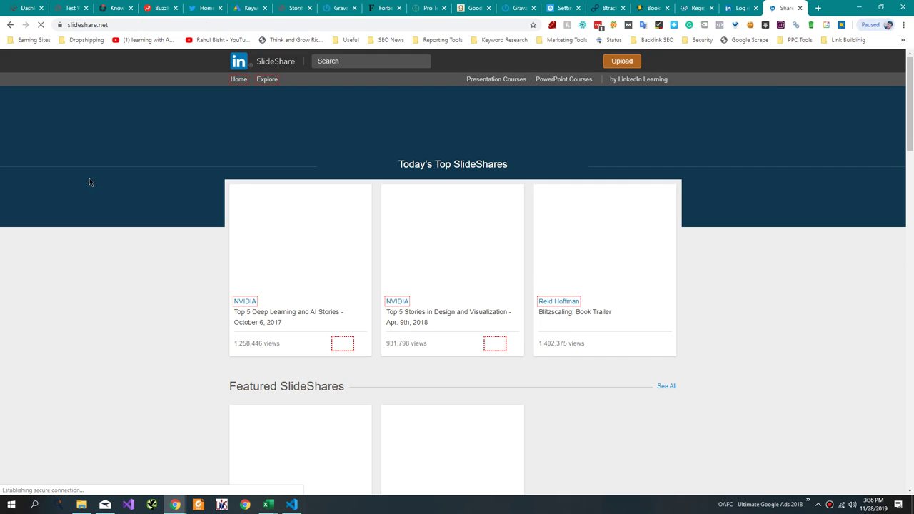
# Close the Gmail window, bring up the backlinks spreadsheet, and select the goodreads entry
pyautogui.scroll(-3, 108, 169)
pyautogui.scroll(3, 109, 170)
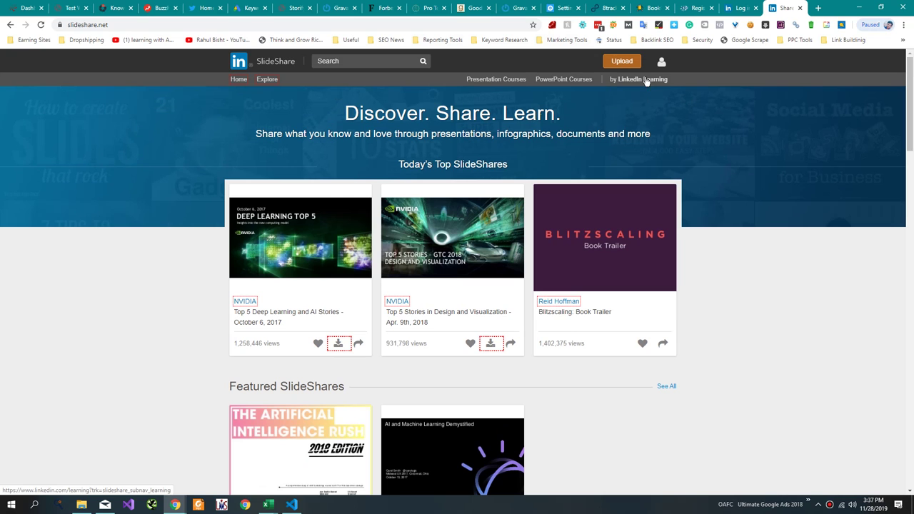
pyautogui.hotkey('alt', 'Tab')
pyautogui.hotkey('alt', 'Tab')
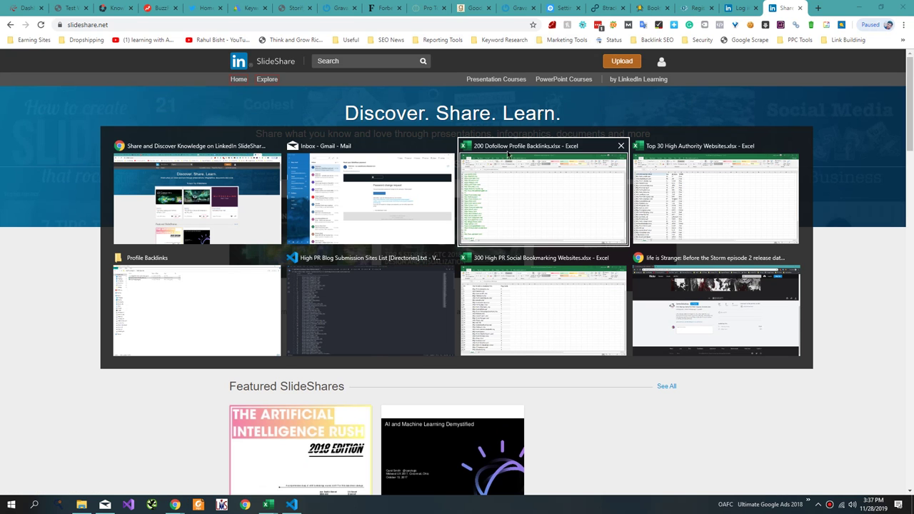
pyautogui.click(449, 146)
pyautogui.click(450, 157)
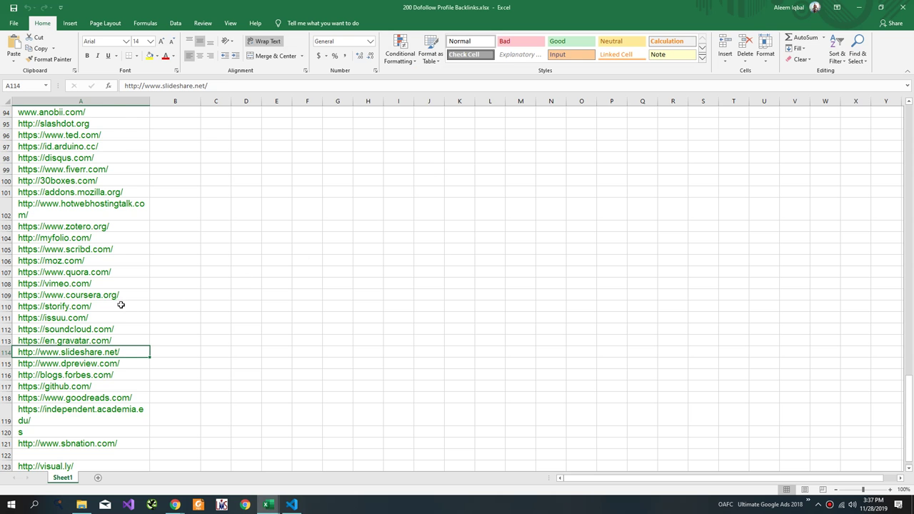
pyautogui.scroll(-3, 121, 304)
pyautogui.click(77, 285)
# Load goodreads.com in a new Chrome tab
pyautogui.hotkey('alt', 'Tab')
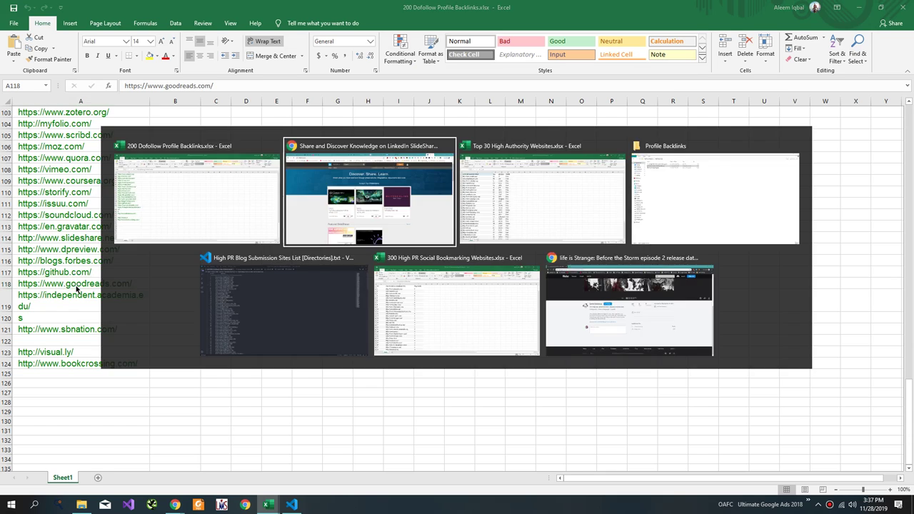
pyautogui.hotkey('alt', 'Tab')
pyautogui.hotkey('alt', 'Tab')
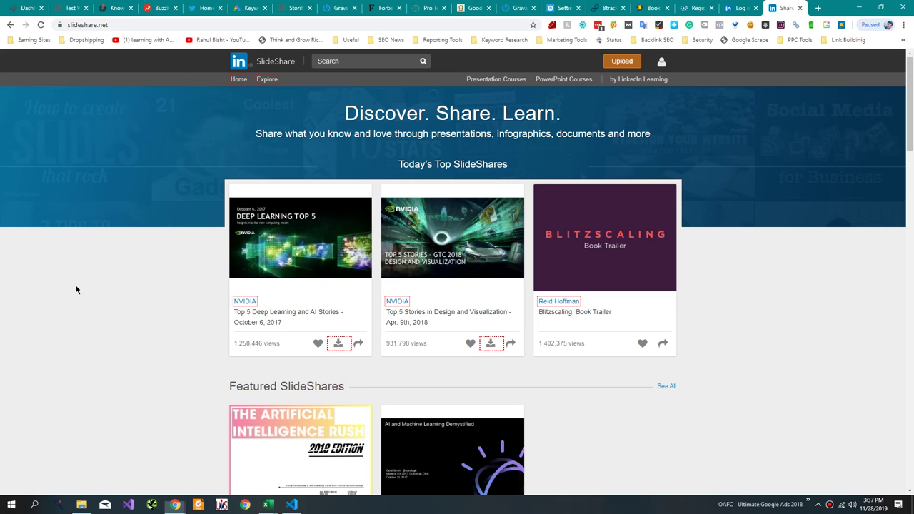
pyautogui.hotkey('ctrl', 't')
pyautogui.write('goodreads.com')
pyautogui.press('Return')
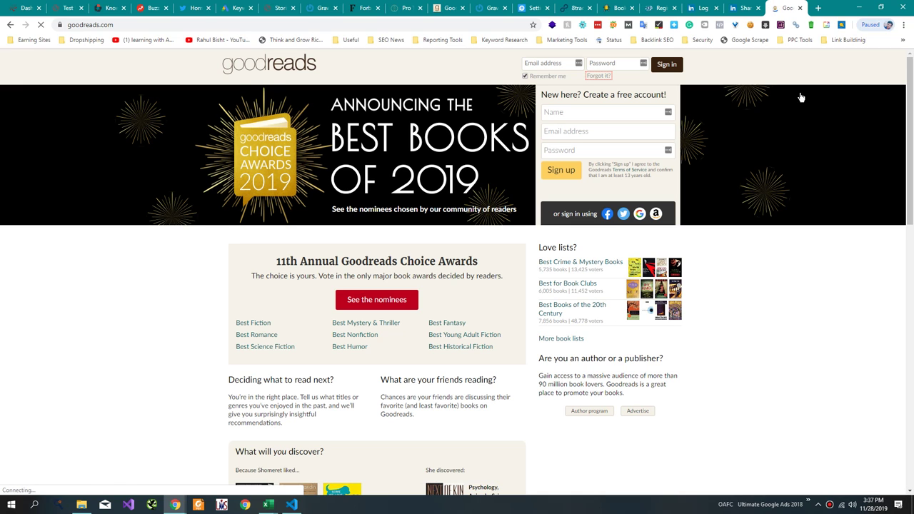
# Fill the Goodreads sign-up form with name, e-mail address and password, and submit it
pyautogui.click(561, 111)
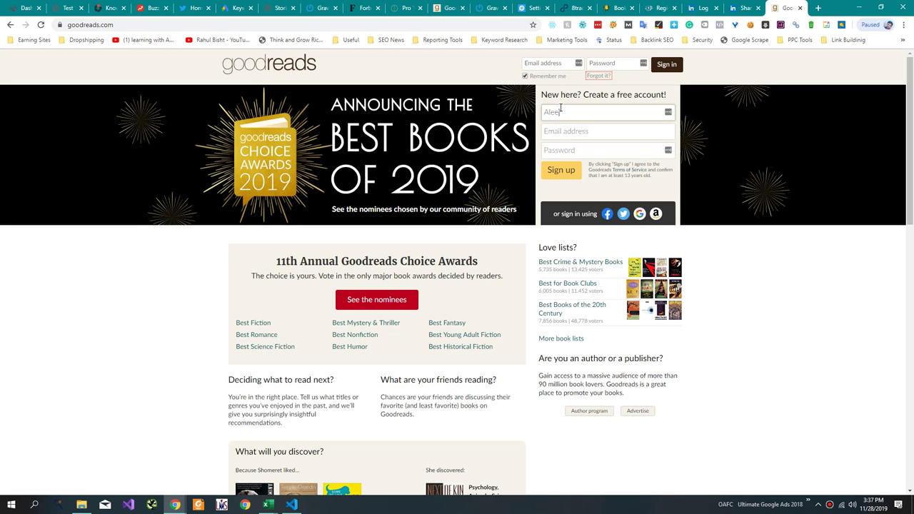
pyautogui.press('Tab')
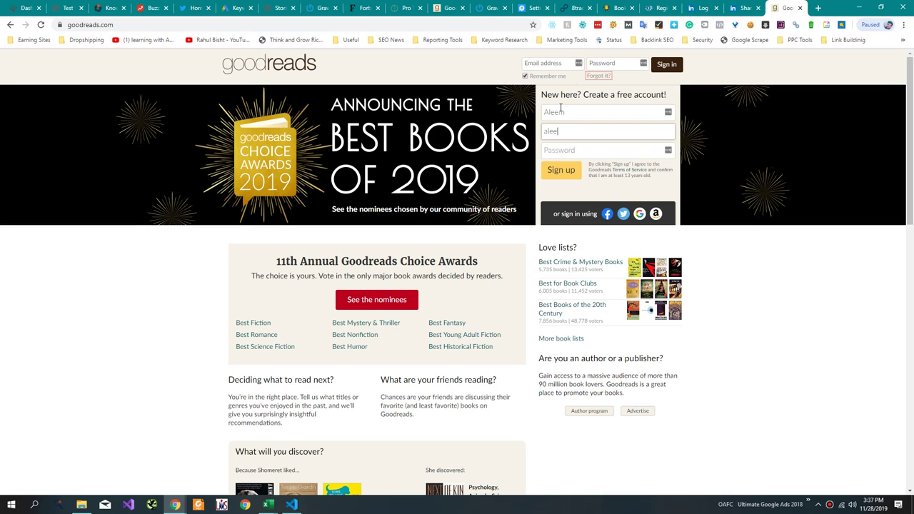
pyautogui.press('Tab')
pyautogui.write('••')
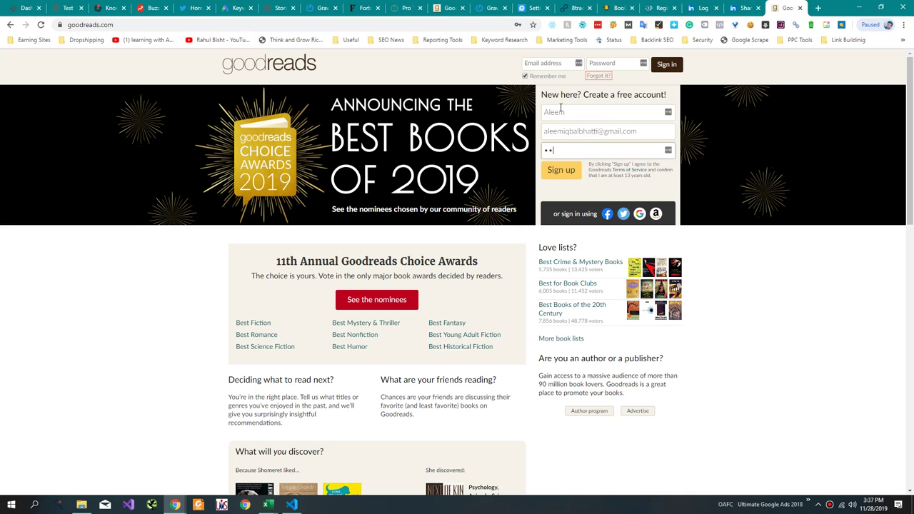
pyautogui.press('Return')
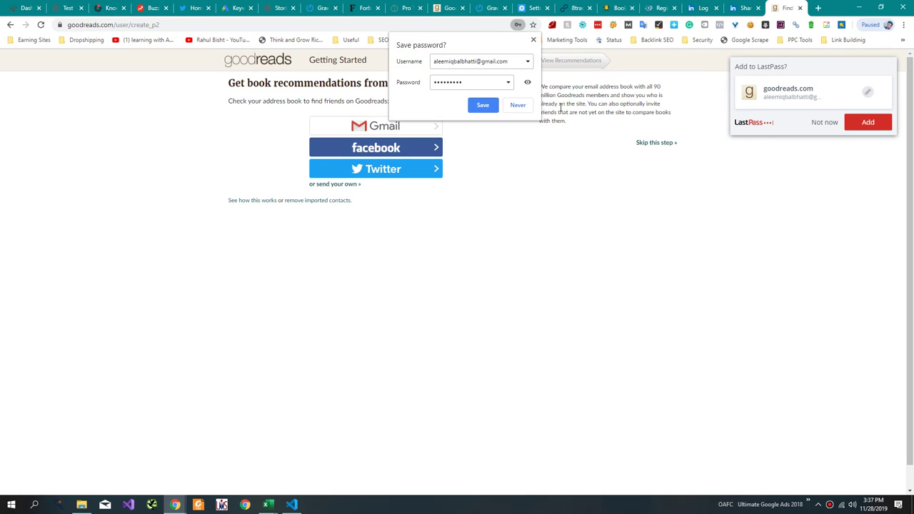
# Save the Goodreads login in LastPass and skip the Find Friends and reading-goal steps
pyautogui.click(563, 169)
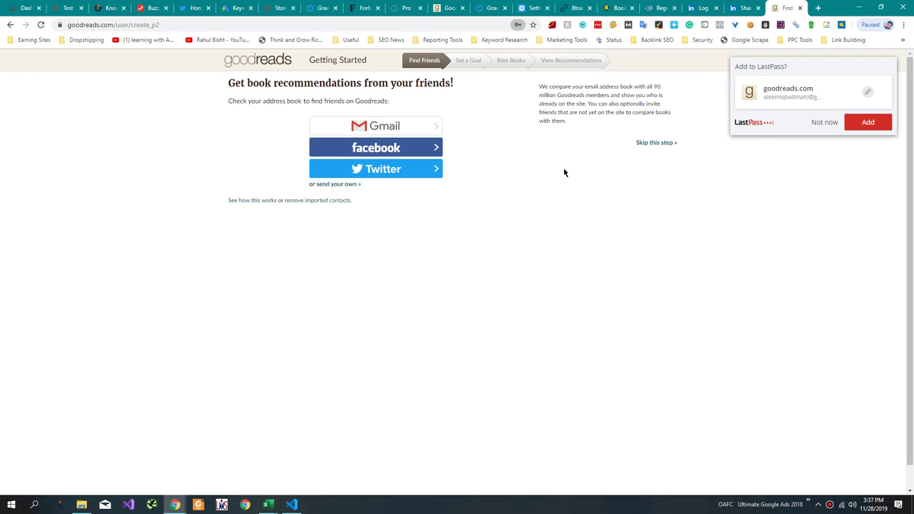
pyautogui.click(864, 127)
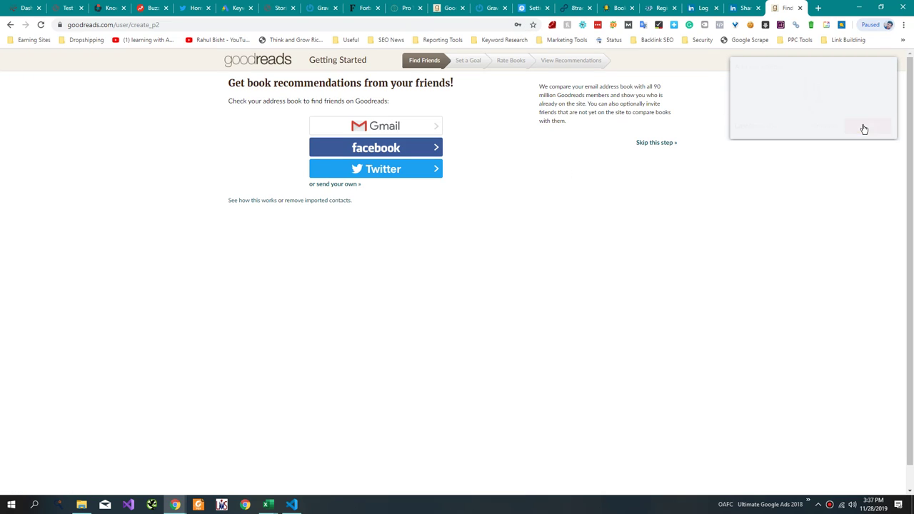
pyautogui.click(665, 146)
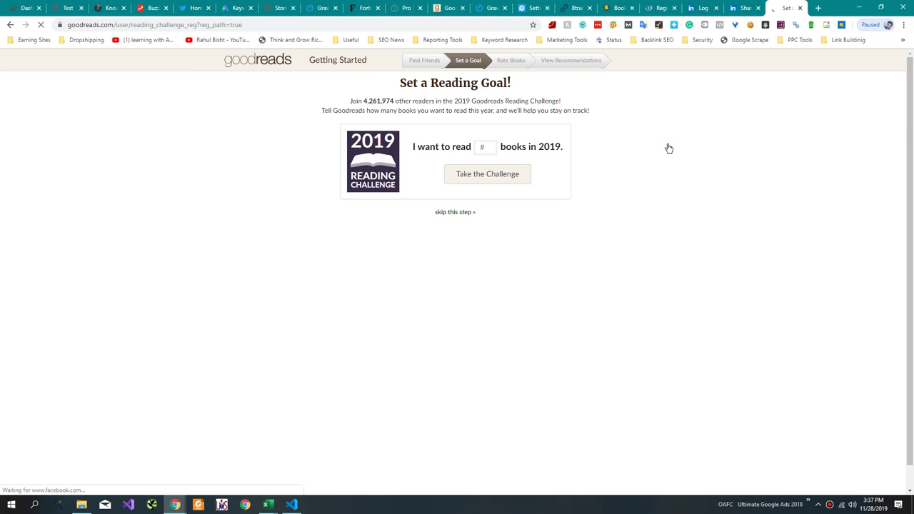
pyautogui.click(460, 214)
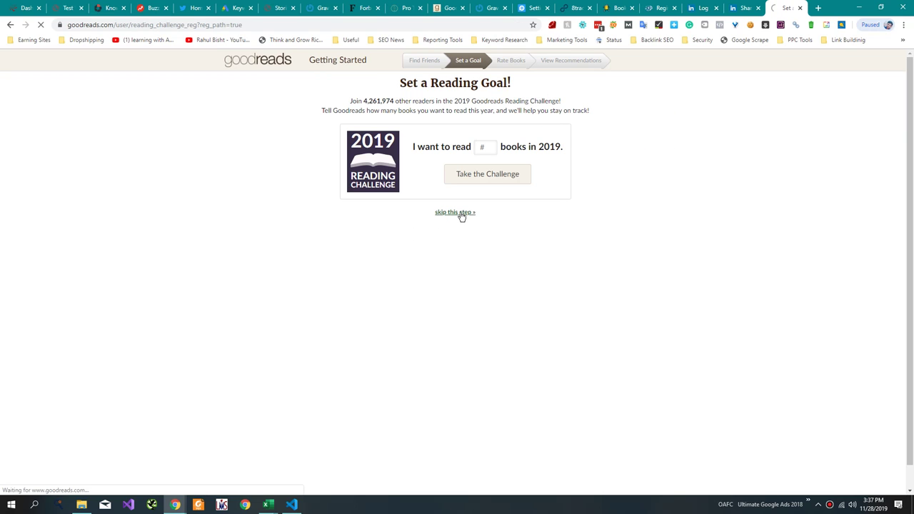
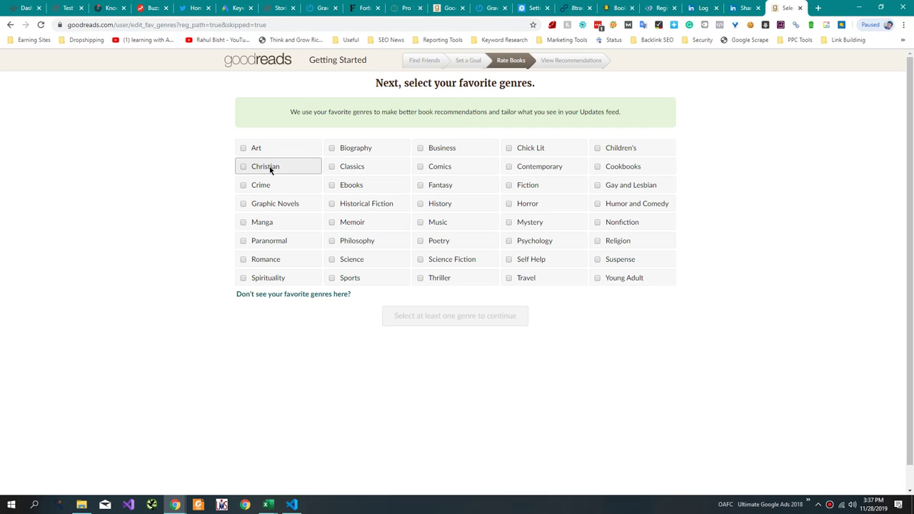
# Choose Business as the only favourite genre, skip book rating, and open the account's profile page
pyautogui.click(421, 149)
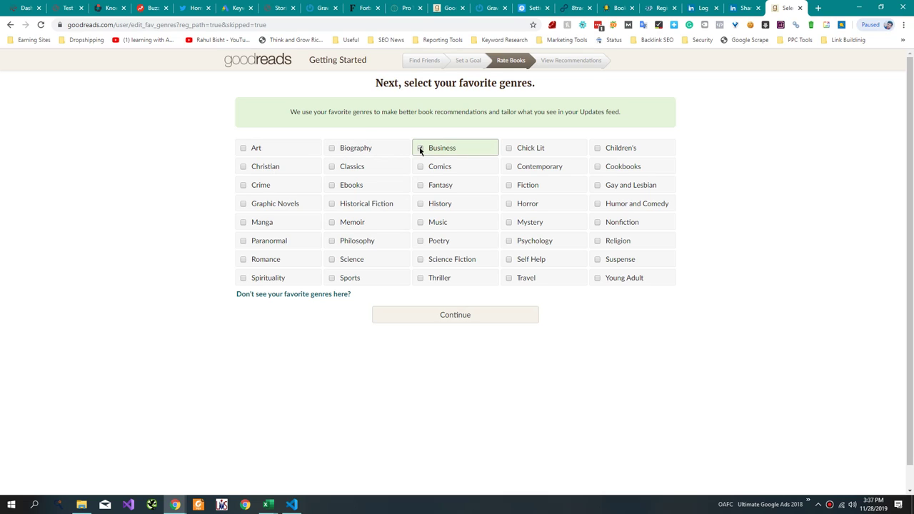
pyautogui.click(418, 317)
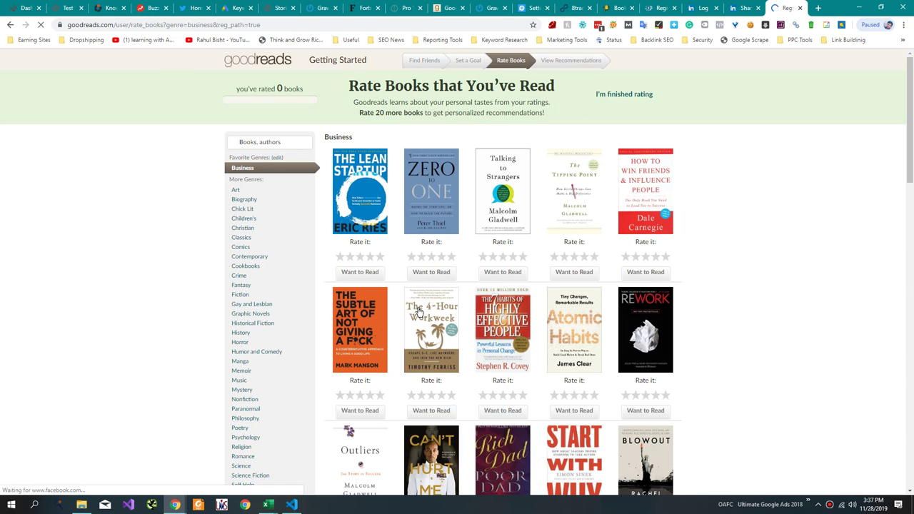
pyautogui.click(612, 95)
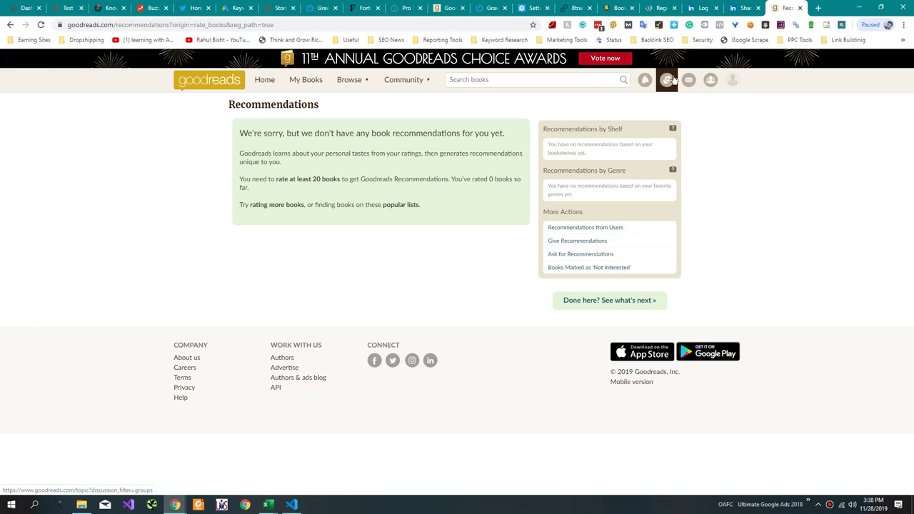
pyautogui.click(732, 79)
pyautogui.click(651, 123)
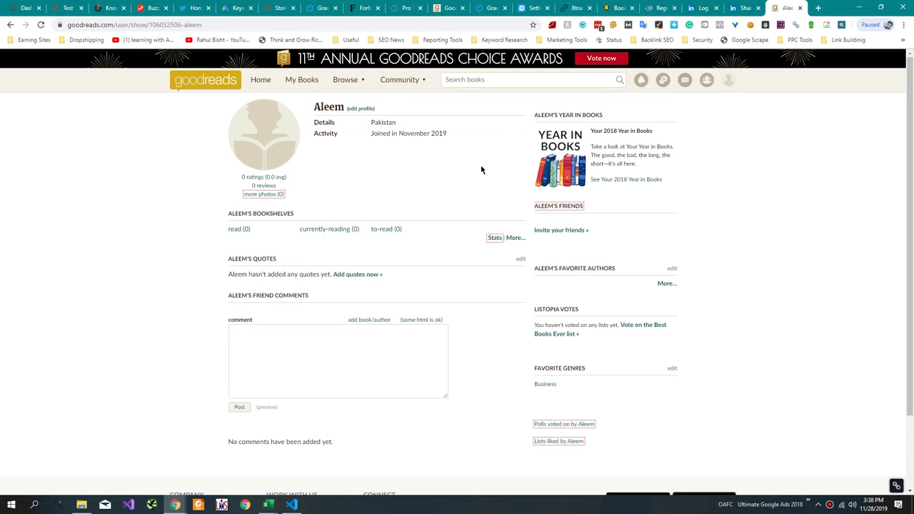
# Open the Goodreads profile editor and reach the website field, undoing a wrongly pasted address
pyautogui.click(360, 109)
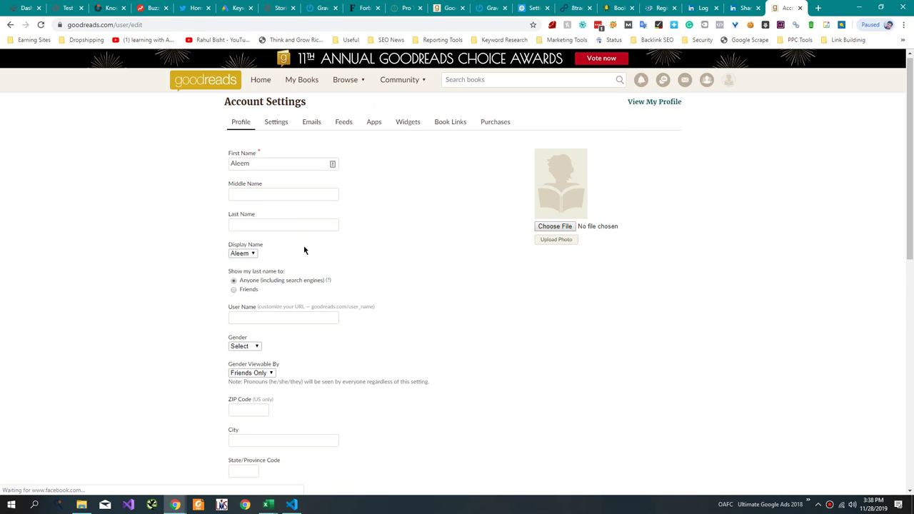
pyautogui.scroll(-2, 305, 249)
pyautogui.scroll(-2, 304, 249)
pyautogui.scroll(-2, 304, 250)
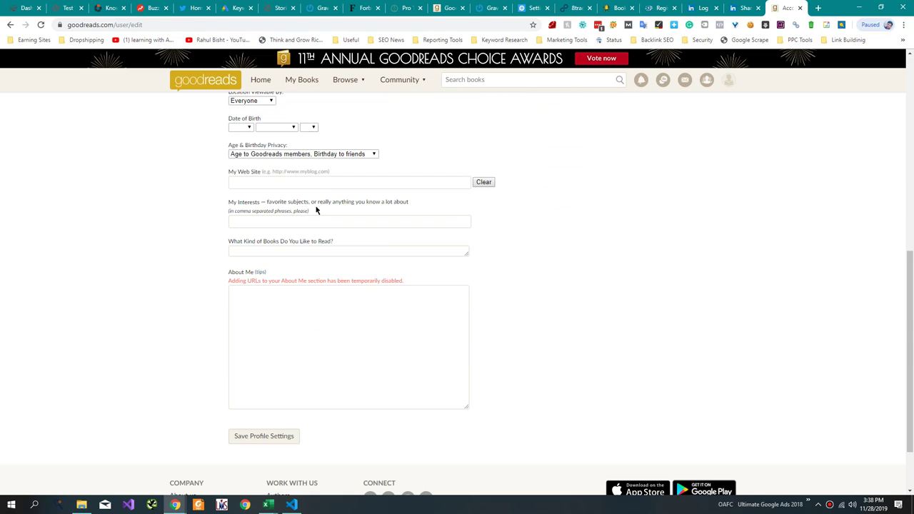
pyautogui.click(308, 183)
pyautogui.write('https://www.goodreads.com/')
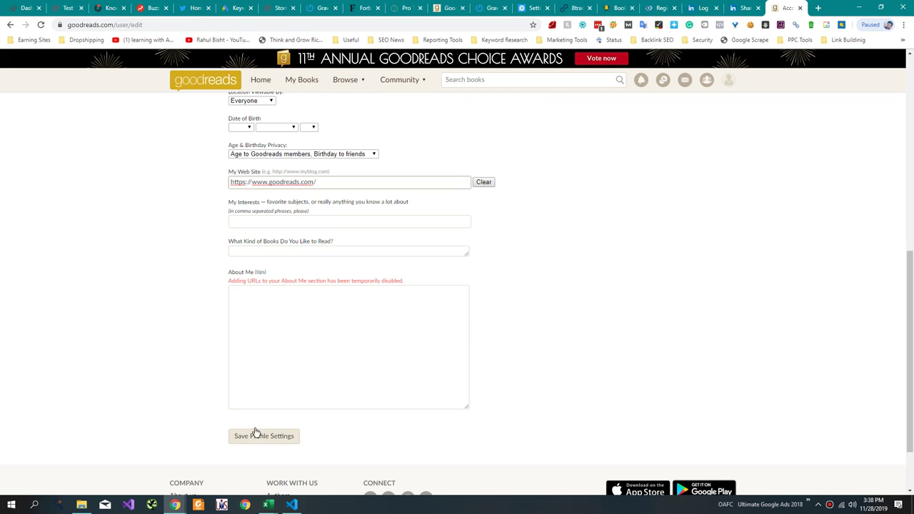
pyautogui.hotkey('ctrl', 'z')
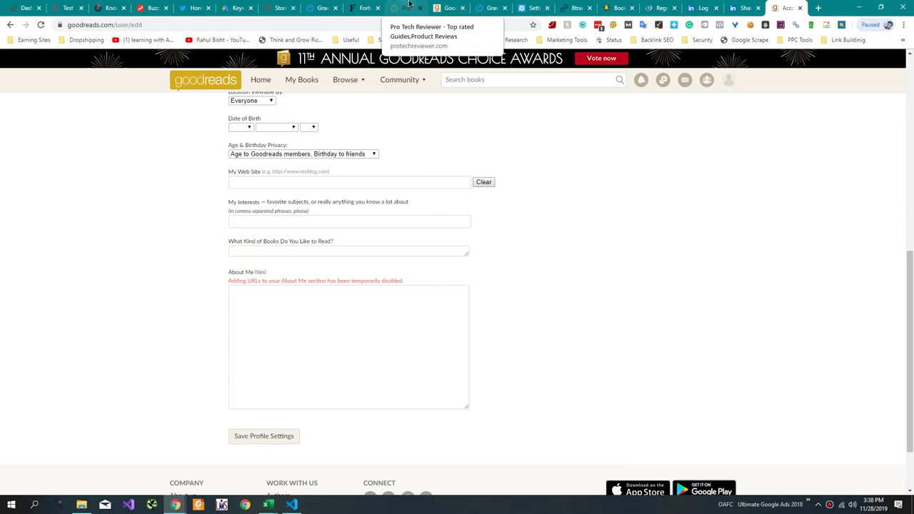
pyautogui.click(405, 8)
pyautogui.click(786, 7)
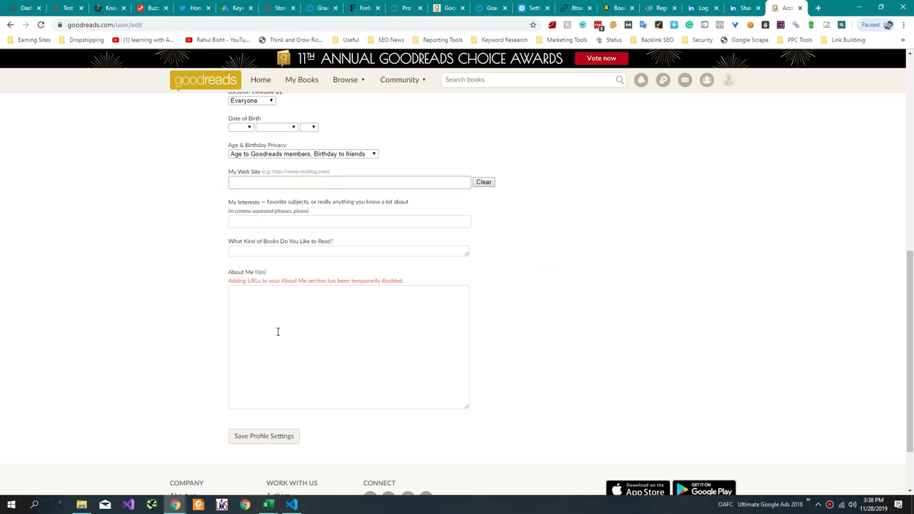
pyautogui.write('https://www.protechreviewer.com/')
pyautogui.click(263, 435)
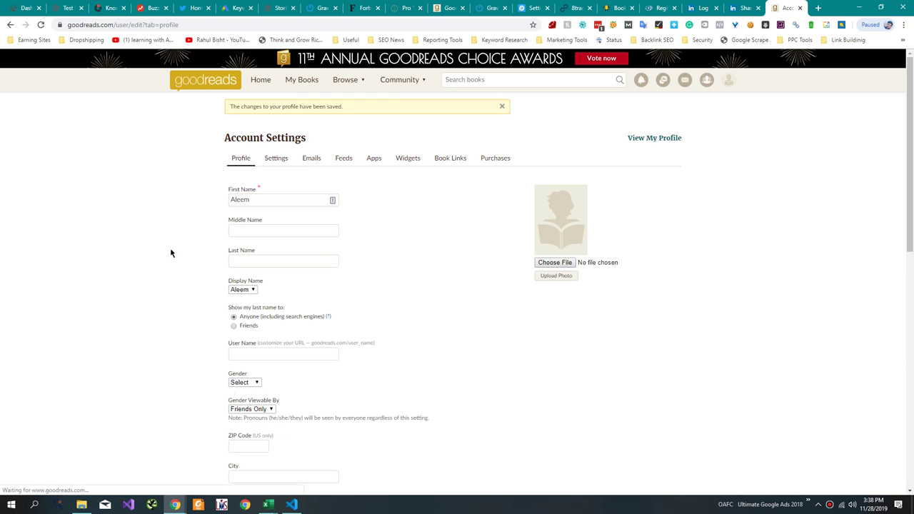
pyautogui.scroll(-10, 172, 295)
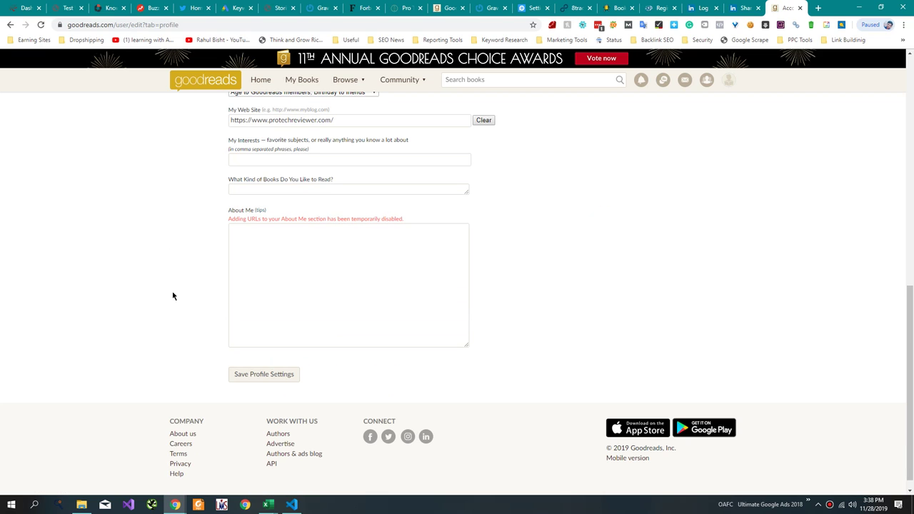
pyautogui.scroll(10, 172, 295)
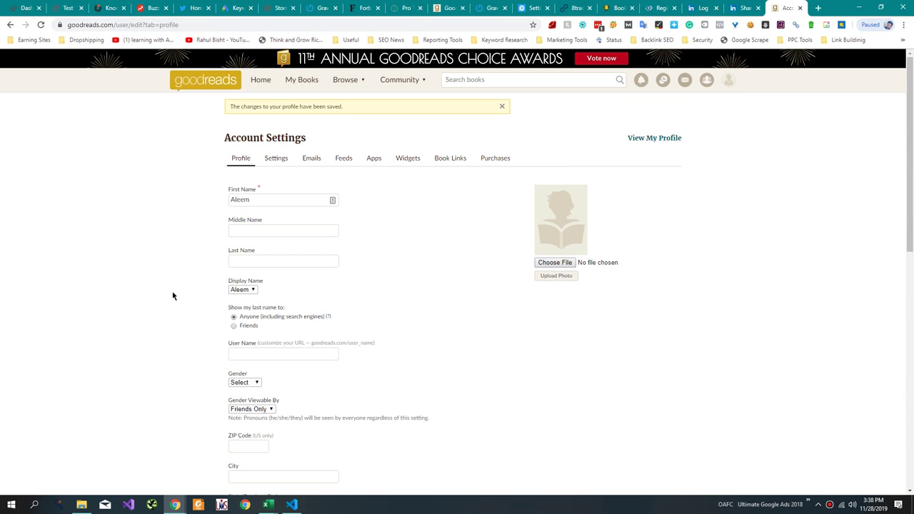
pyautogui.hotkey('alt', 'Tab')
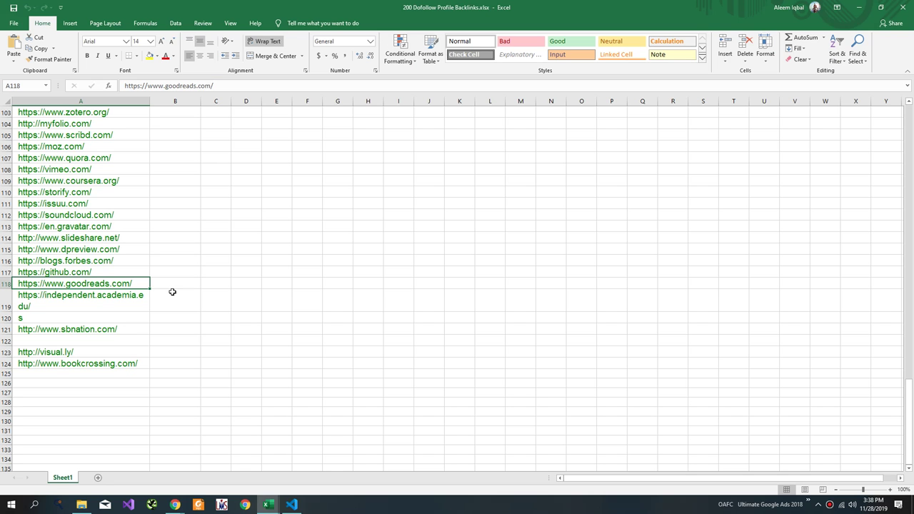
pyautogui.click(118, 368)
pyautogui.click(90, 351)
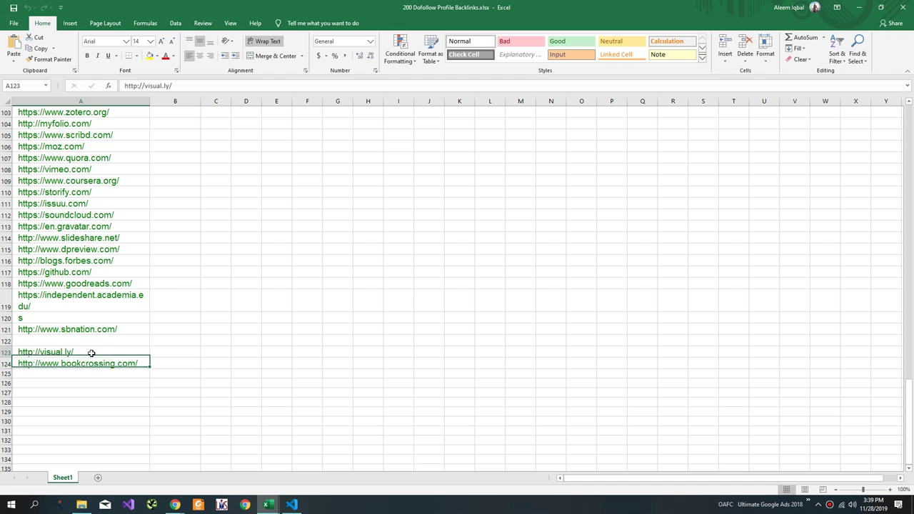
pyautogui.hotkey('ctrl', 'c')
pyautogui.press('Right')
pyautogui.press('alt')
pyautogui.hotkey('alt', 'Tab')
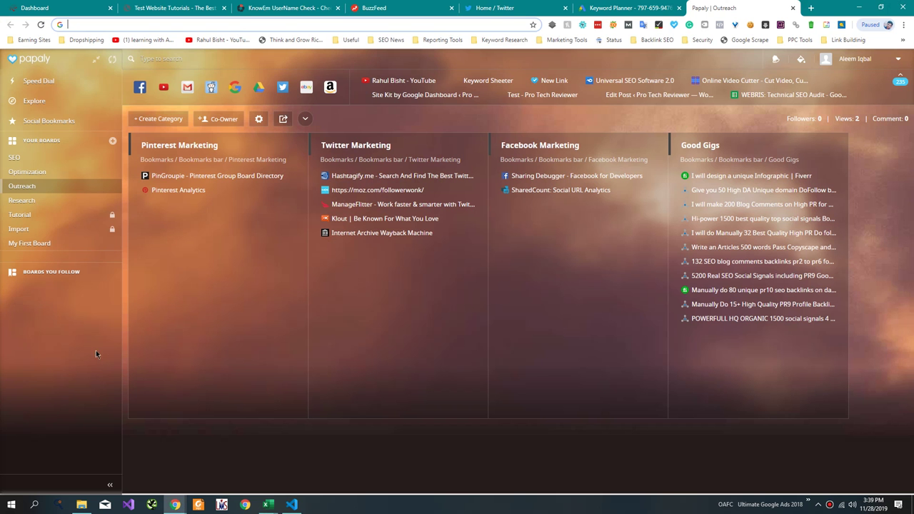
pyautogui.hotkey('ctrl', 'v')
# Scroll the spreadsheet back to the top, then bring up the browser showing visual.ly
pyautogui.hotkey('alt', 'Tab')
pyautogui.scroll(6, 157, 341)
pyautogui.click(157, 340)
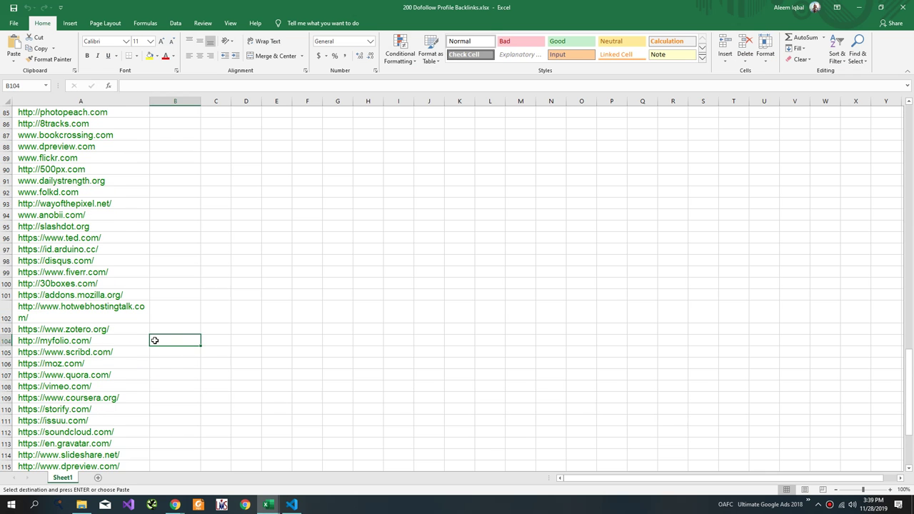
pyautogui.scroll(12, 154, 341)
pyautogui.scroll(3, 154, 340)
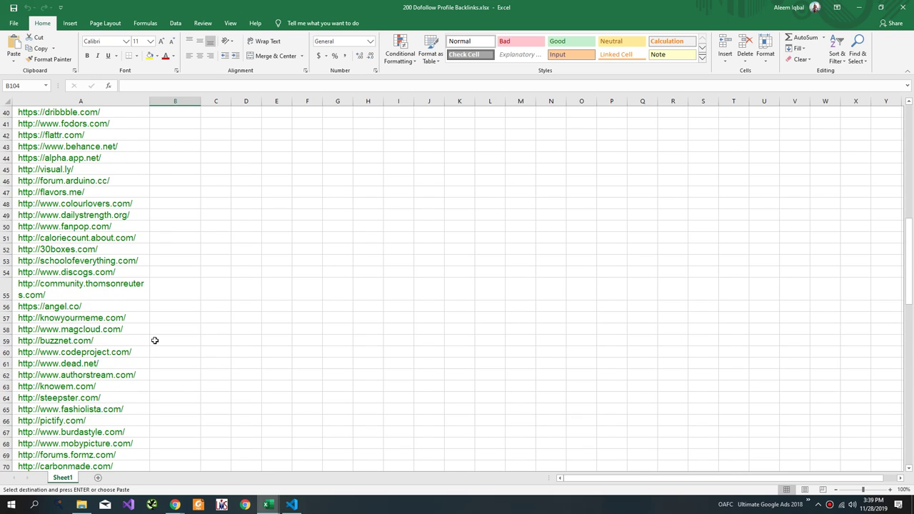
pyautogui.scroll(7, 154, 341)
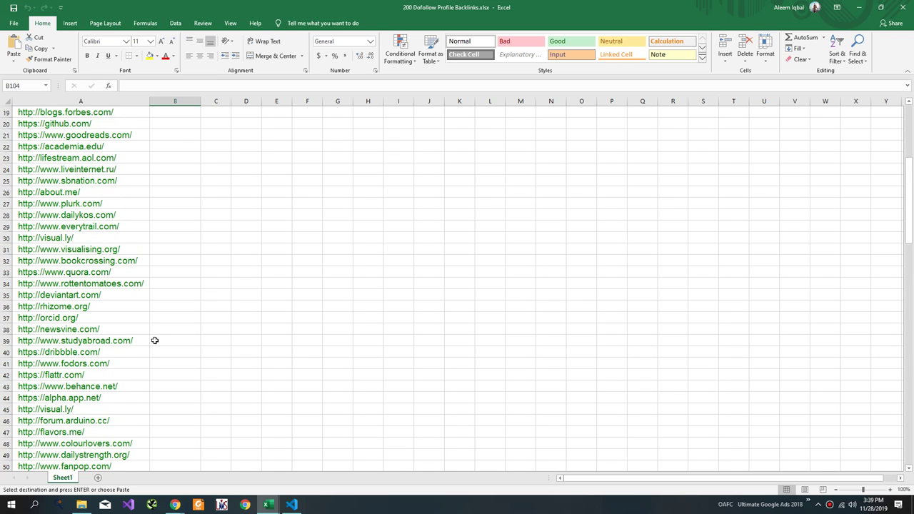
pyautogui.scroll(4, 154, 341)
pyautogui.scroll(2, 154, 340)
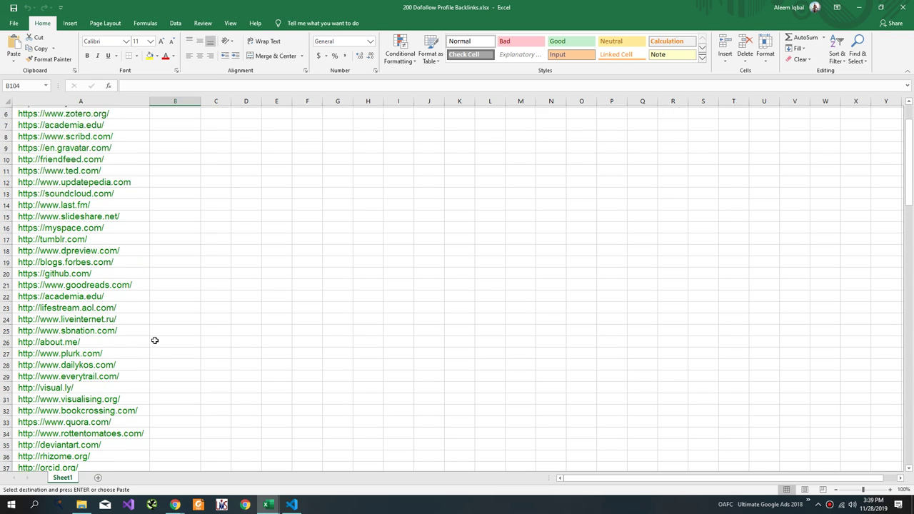
pyautogui.hotkey('alt', 'Tab')
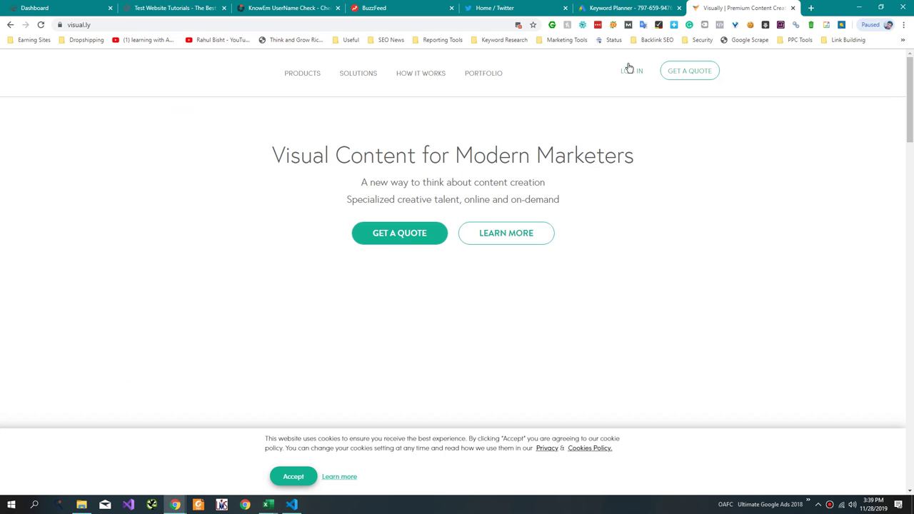
# Accept Visual.ly's cookie notice and reach the new-account sign-up form
pyautogui.click(630, 72)
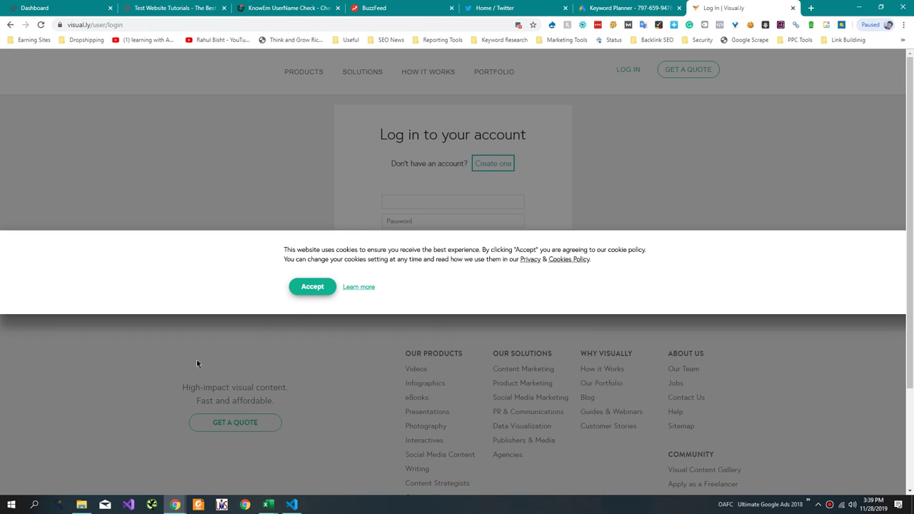
pyautogui.click(314, 289)
pyautogui.click(483, 162)
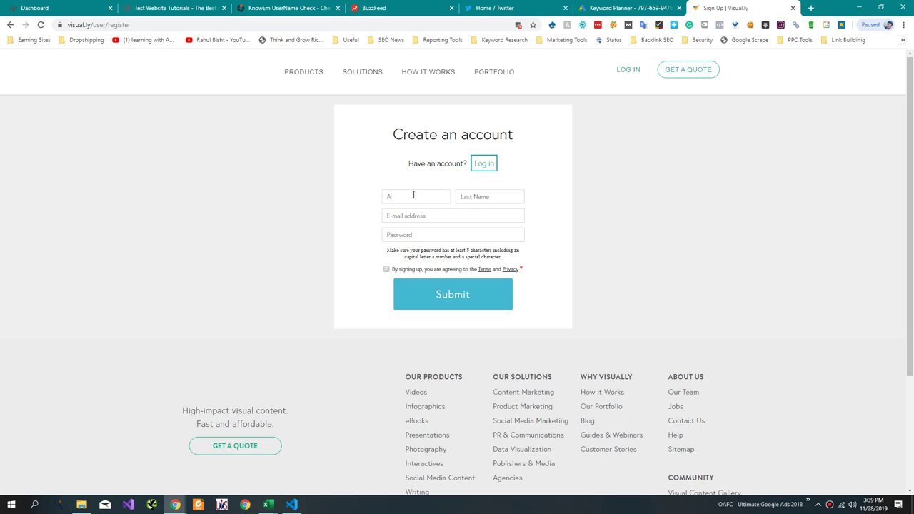
# Fill in the user's name, e-mail address and password, accept the terms, and submit
pyautogui.click(413, 195)
pyautogui.write('Aleem,')
pyautogui.press('Tab')
pyautogui.press('Tab')
pyautogui.press('Tab')
pyautogui.press('Tab')
pyautogui.write('-')
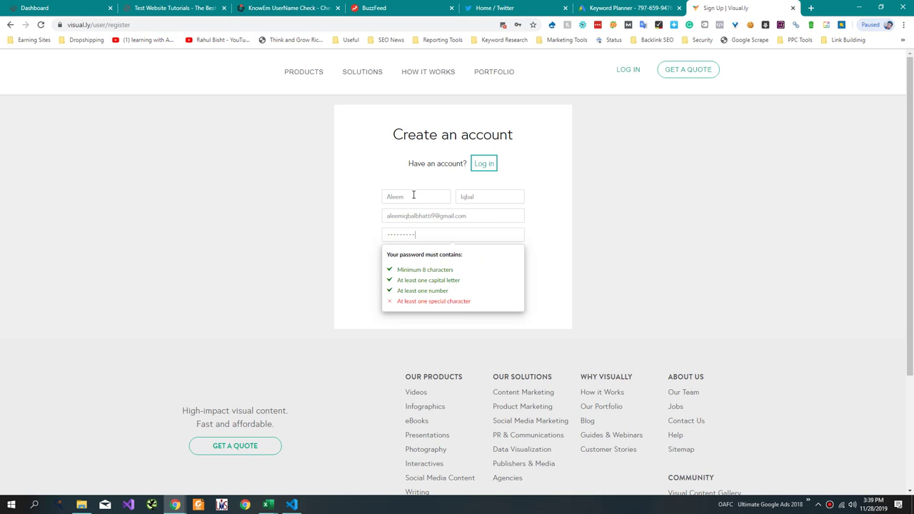
pyautogui.press('Tab')
pyautogui.press('Tab')
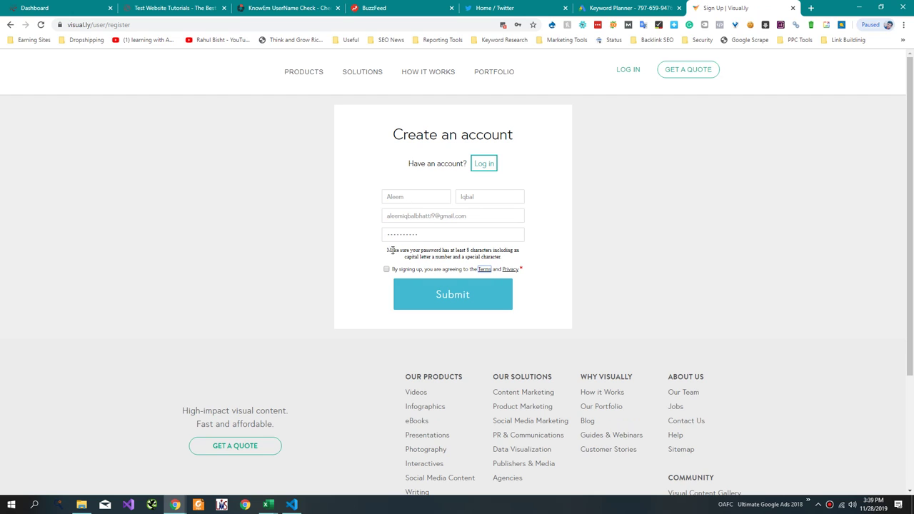
pyautogui.click(385, 269)
pyautogui.click(419, 300)
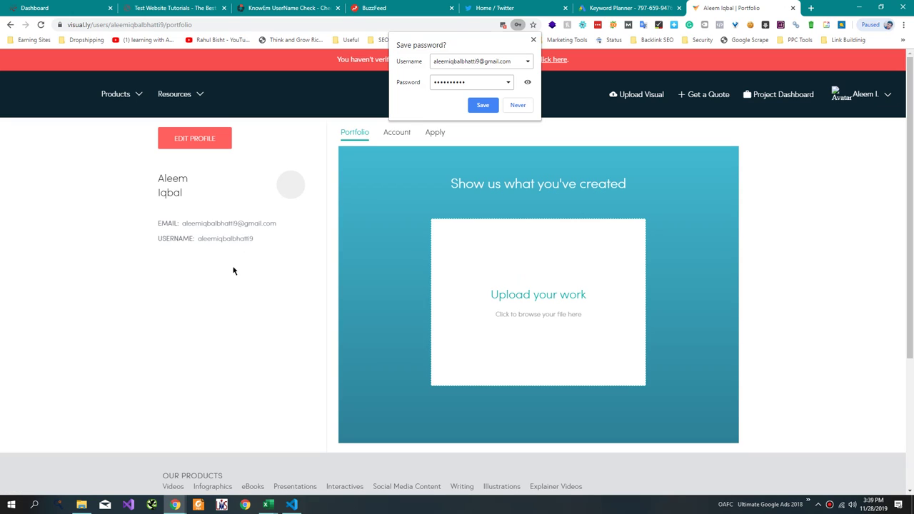
# Decline saving the password, open the new Visual.ly profile page, and close the blocked-images notice
pyautogui.click(233, 270)
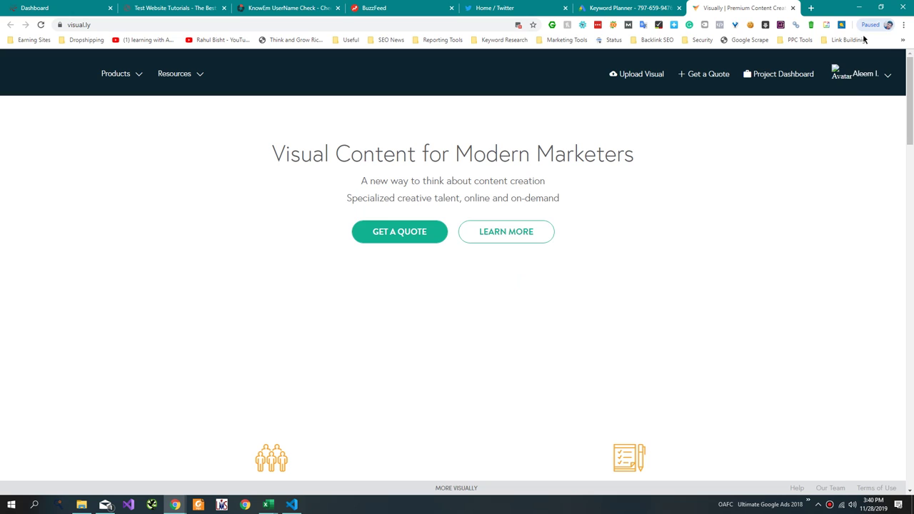
pyautogui.moveTo(853, 68)
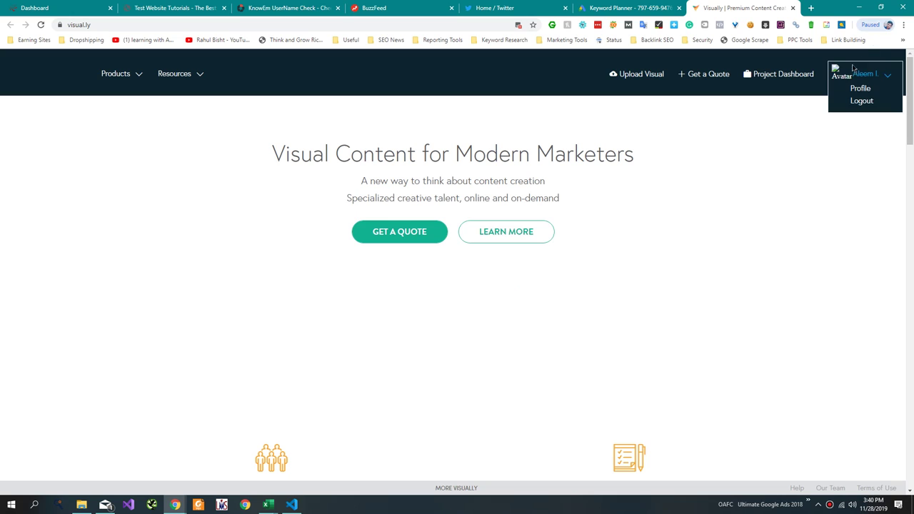
pyautogui.click(858, 88)
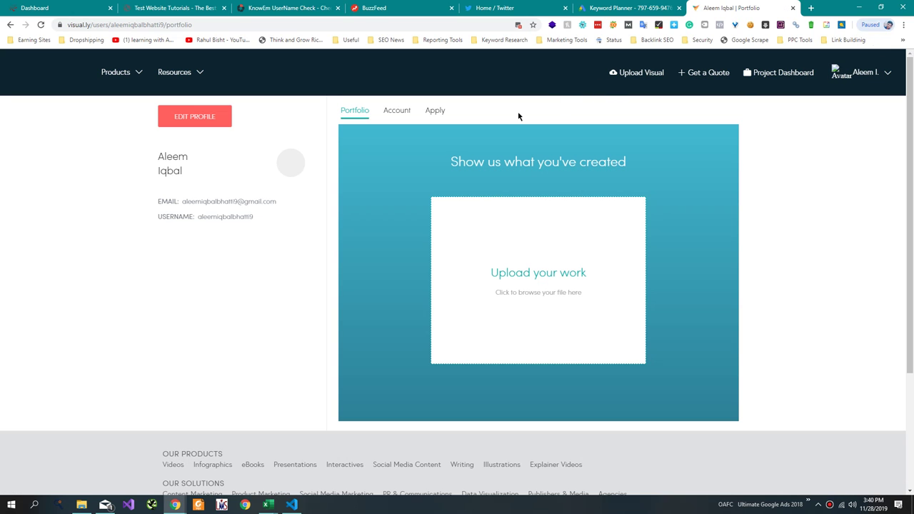
pyautogui.click(519, 25)
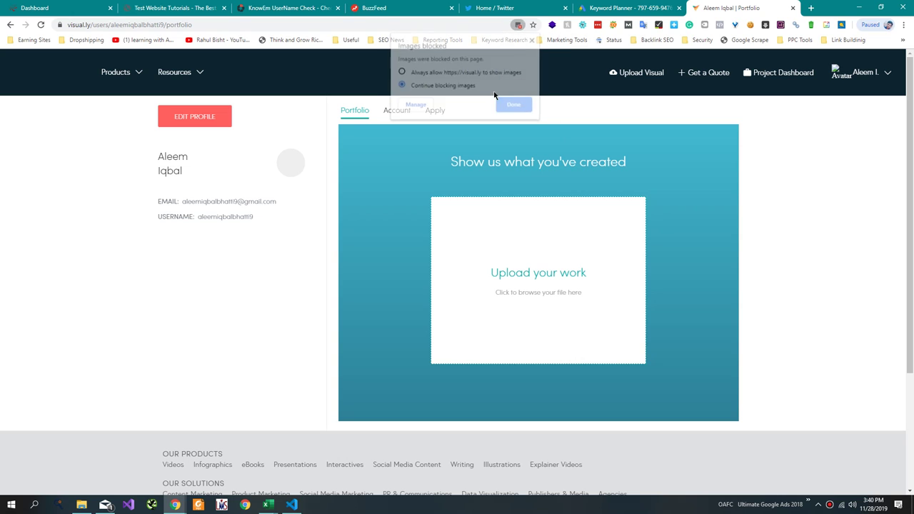
pyautogui.click(514, 106)
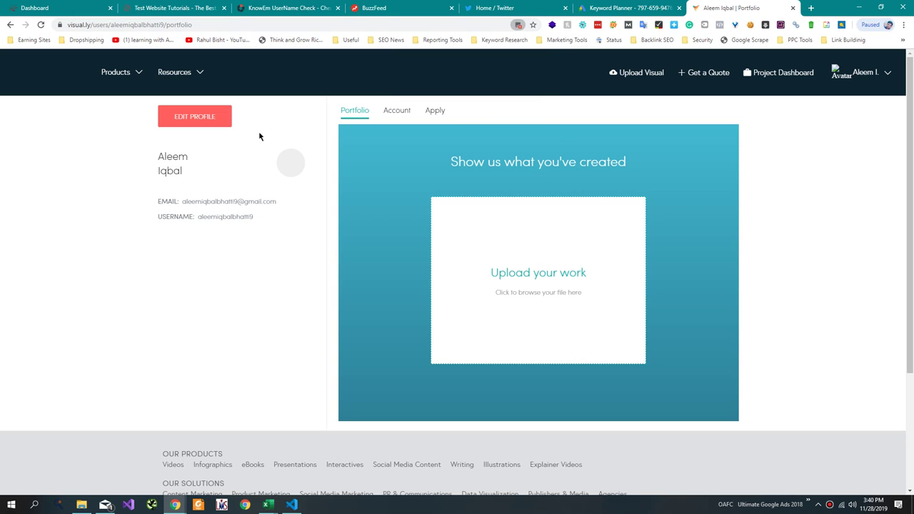
# Open the profile editor's Website field, undoing a wrongly pasted visual.ly address
pyautogui.click(171, 122)
pyautogui.scroll(-4, 187, 169)
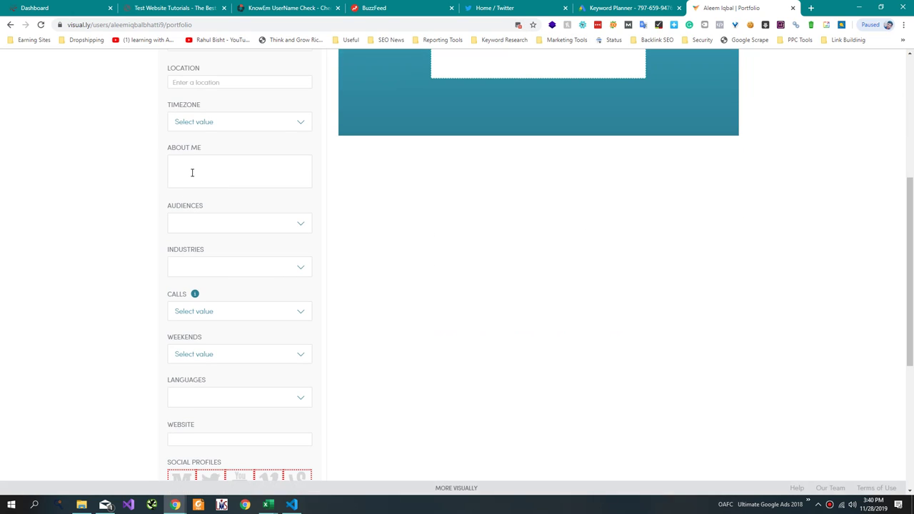
pyautogui.scroll(-3, 195, 150)
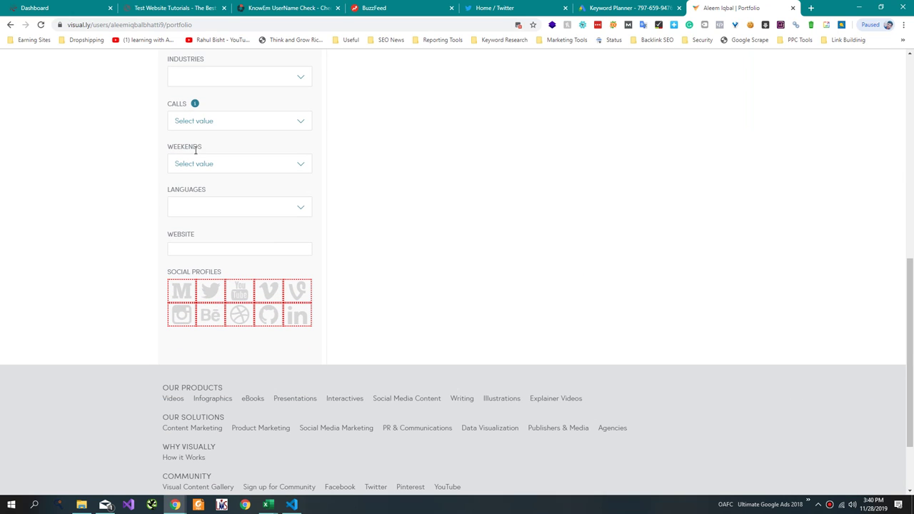
pyautogui.click(191, 249)
pyautogui.write('http://visual.ly/')
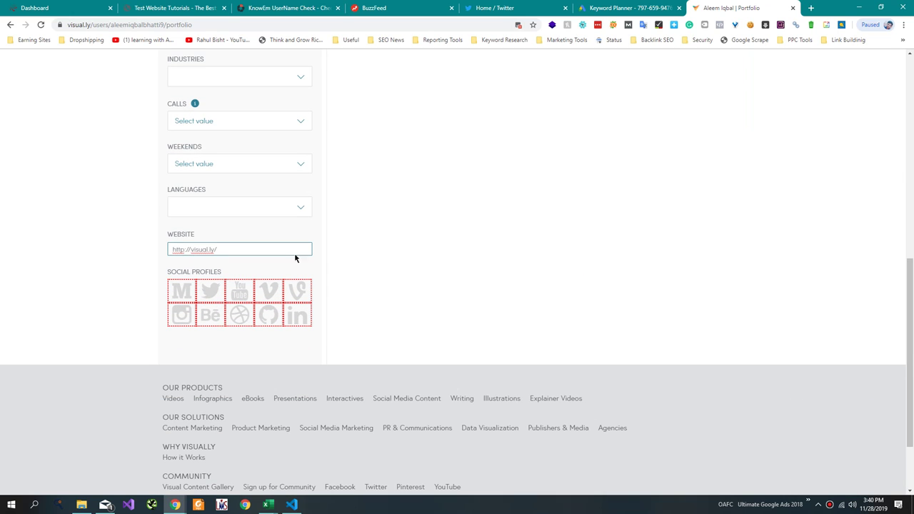
pyautogui.hotkey('ctrl', 'z')
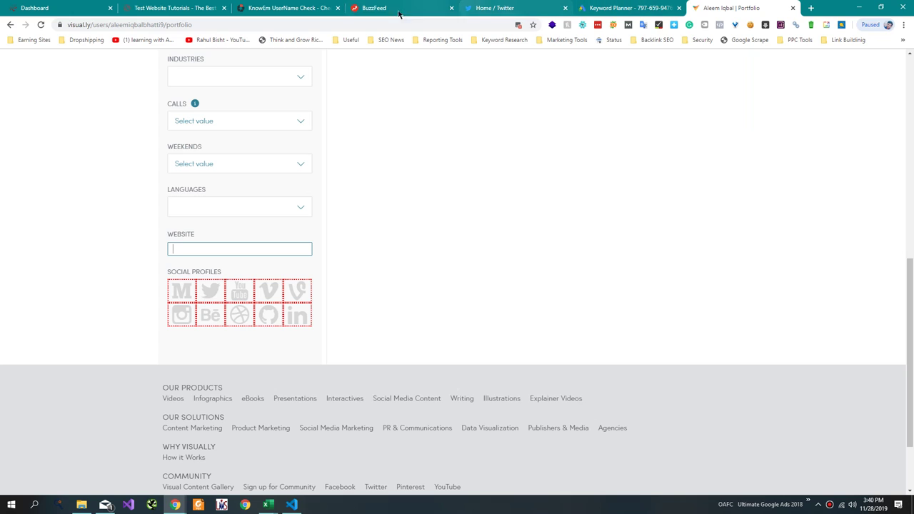
pyautogui.click(172, 10)
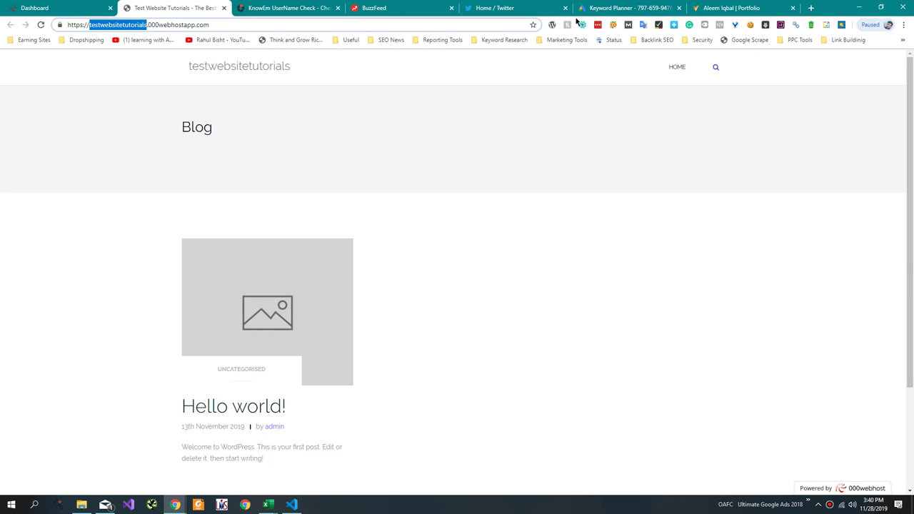
pyautogui.click(729, 8)
pyautogui.write('https://www.protechreviewer.com/')
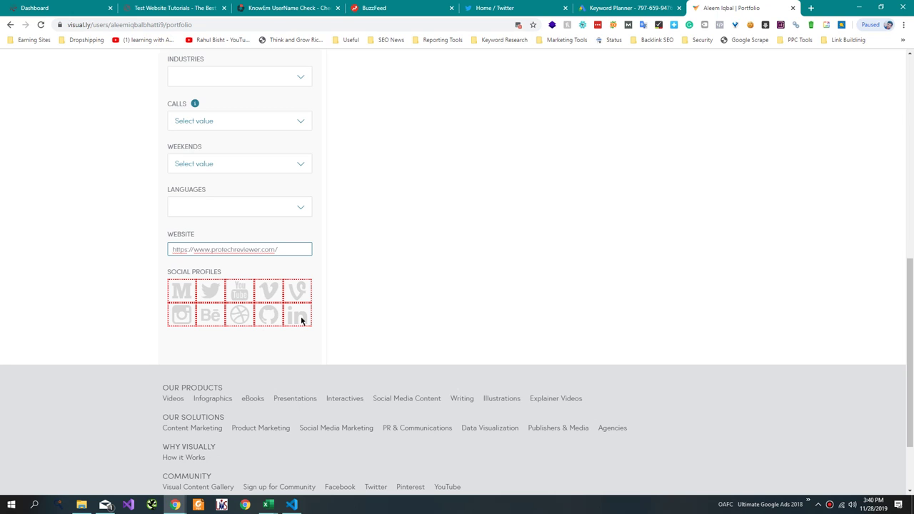
pyautogui.scroll(10, 267, 306)
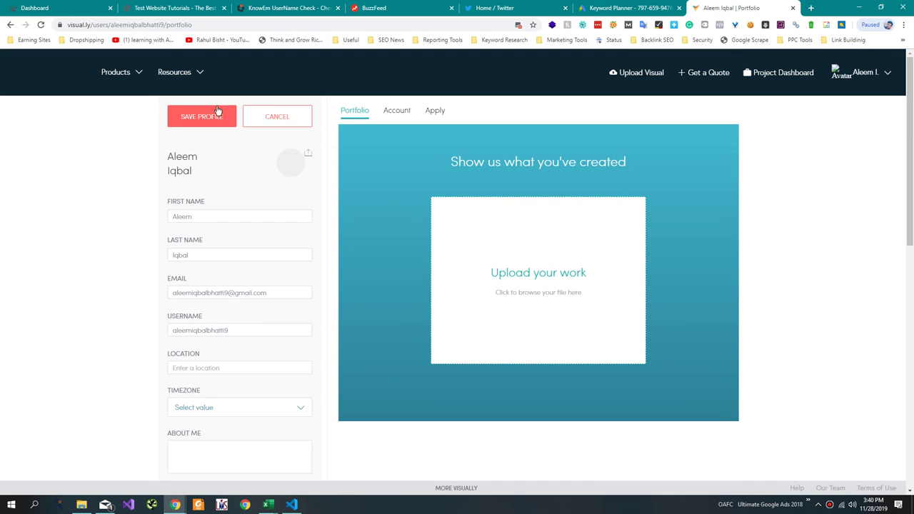
pyautogui.click(217, 111)
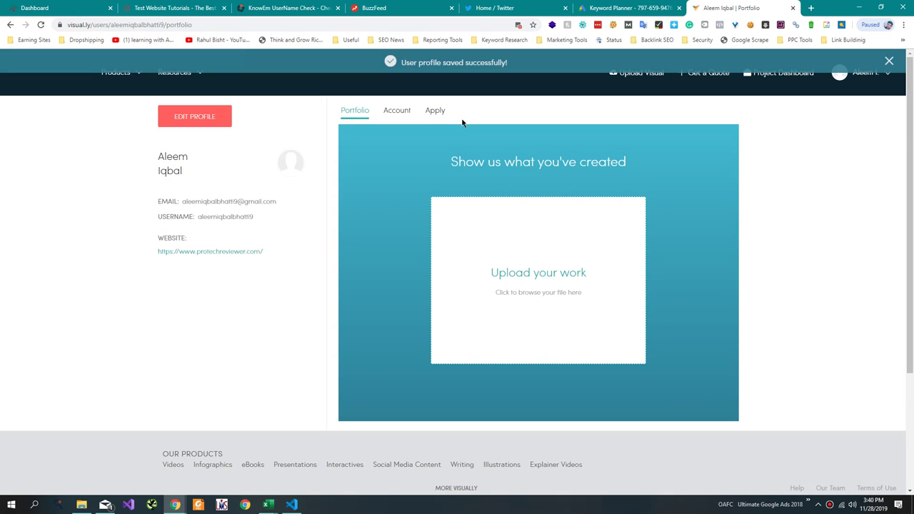
pyautogui.hotkey('alt', 'Tab')
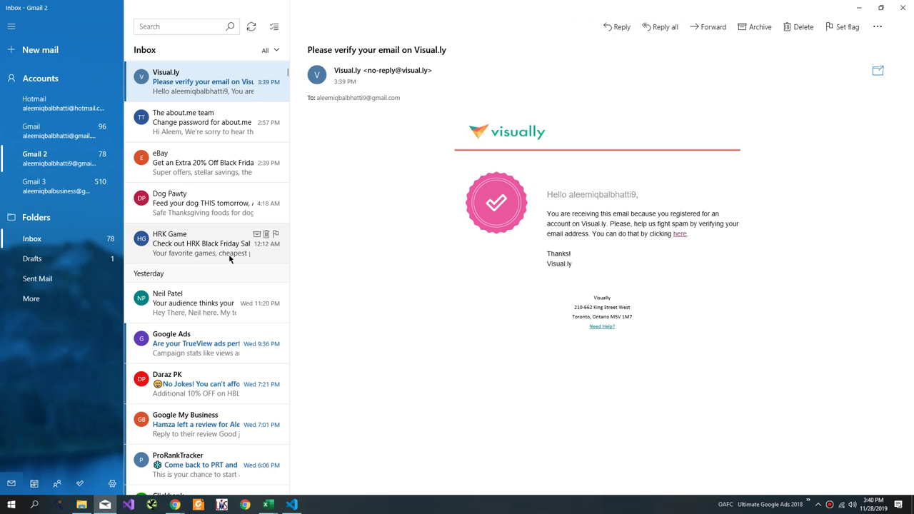
# Cycle from Mail through Excel to the Chrome window showing the Papaly Outreach board
pyautogui.hotkey('alt', 'Tab')
pyautogui.hotkey('alt', 'Tab')
pyautogui.hotkey('alt', 'Tab')
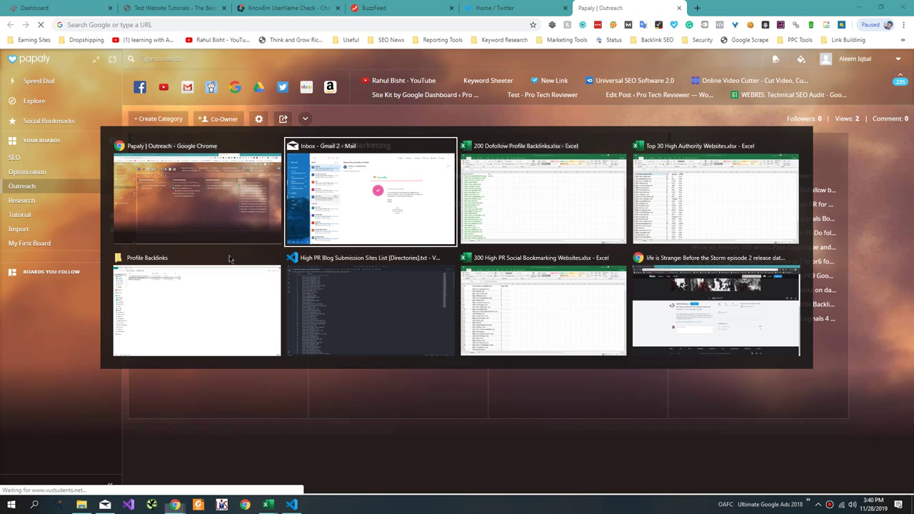
pyautogui.hotkey('alt', 'Tab')
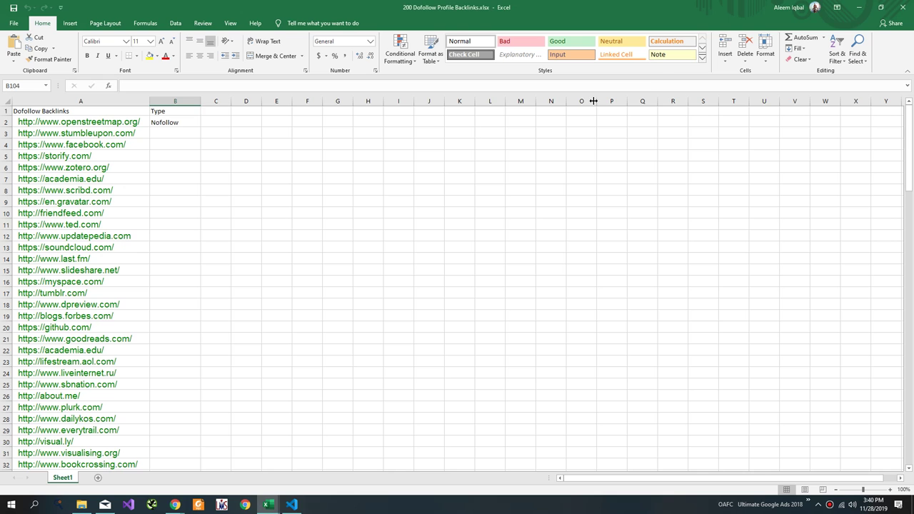
pyautogui.hotkey('alt', 'Tab')
pyautogui.hotkey('alt', 'Tab')
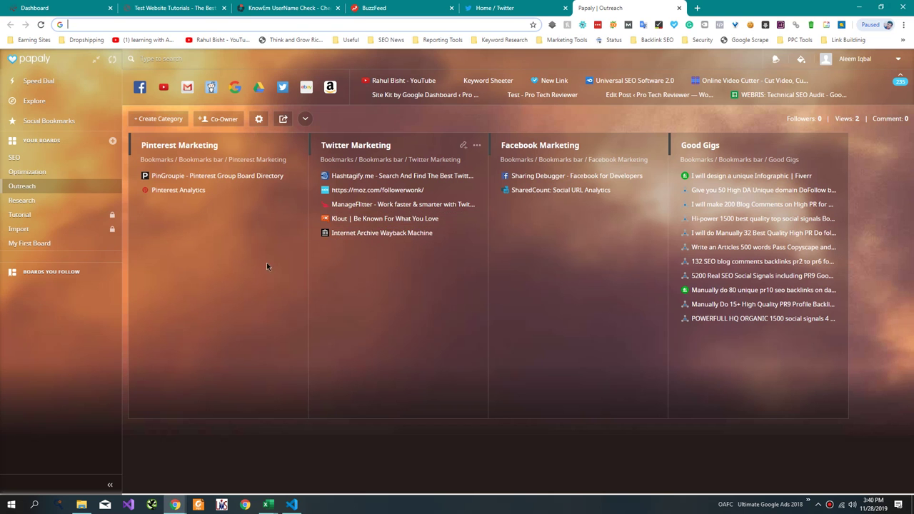
pyautogui.hotkey('alt', 'Tab')
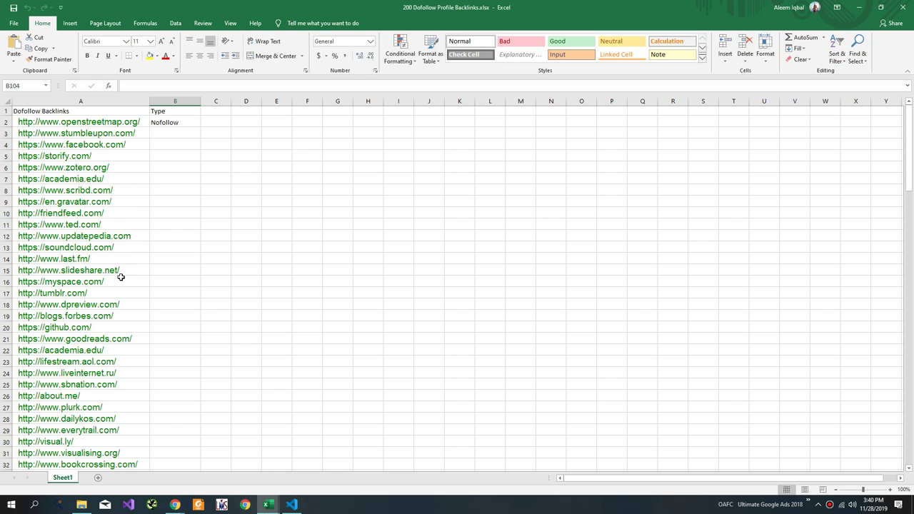
# Scroll to row 27, copy the plurk.com address, and load it in Chrome
pyautogui.scroll(-3, 121, 277)
pyautogui.scroll(-2, 135, 263)
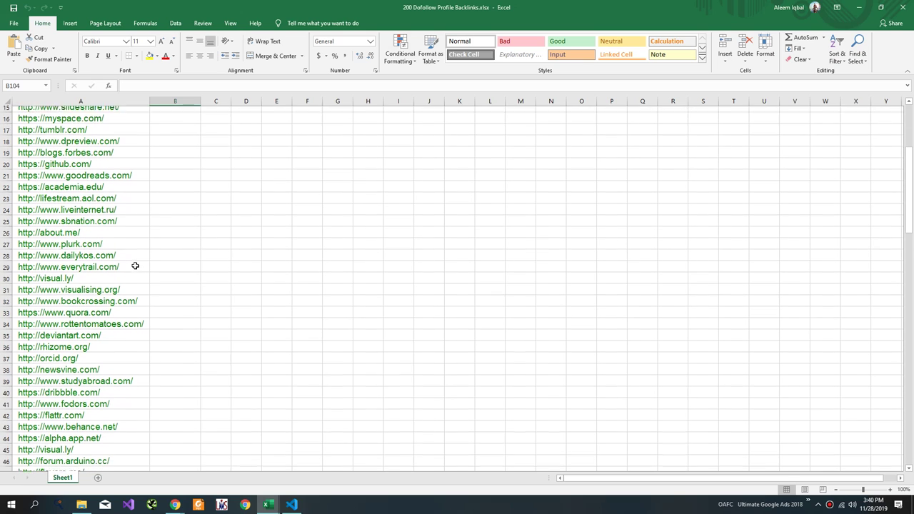
pyautogui.scroll(-1, 134, 265)
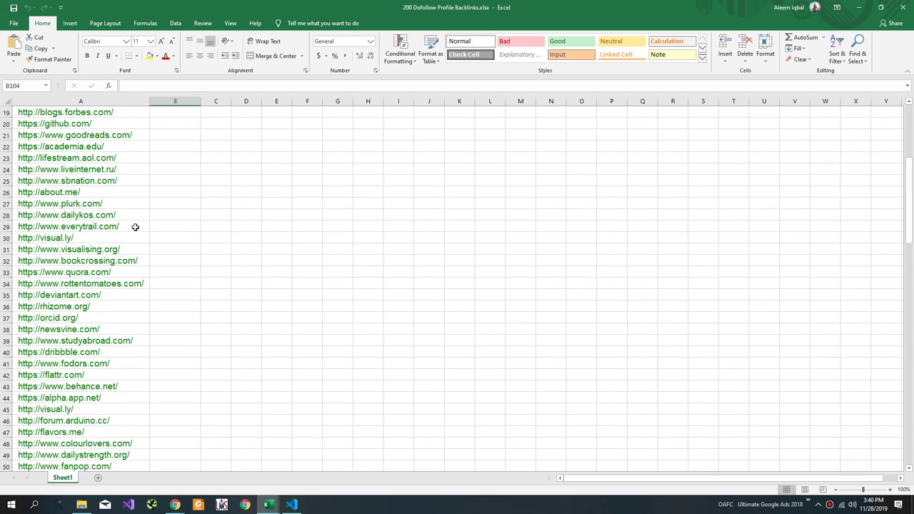
pyautogui.click(129, 203)
pyautogui.hotkey('alt', 'Tab')
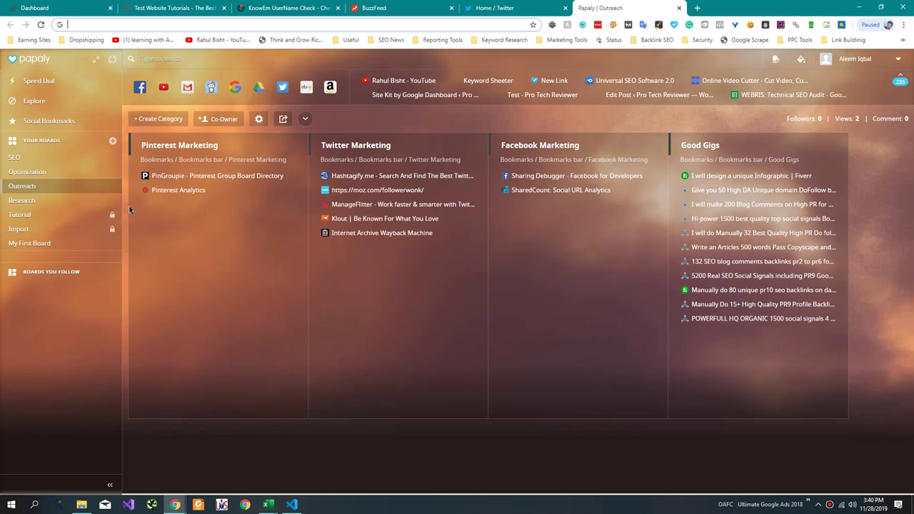
pyautogui.hotkey('alt', 'Tab')
pyautogui.hotkey('alt', 'Tab')
pyautogui.write('http://www.plurk.com/')
pyautogui.hotkey('alt', 'Tab')
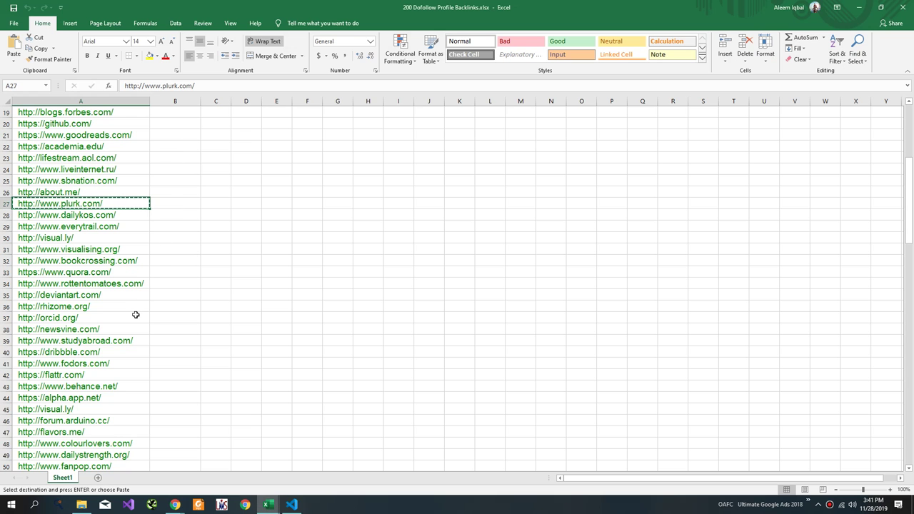
pyautogui.hotkey('alt', 'Tab')
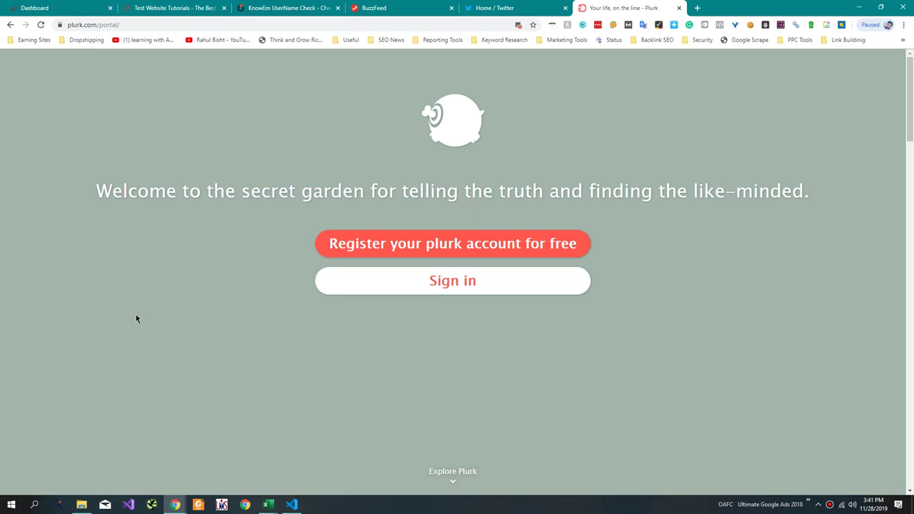
# Attempt to sign in to Plurk with the account password, which fails
pyautogui.click(411, 292)
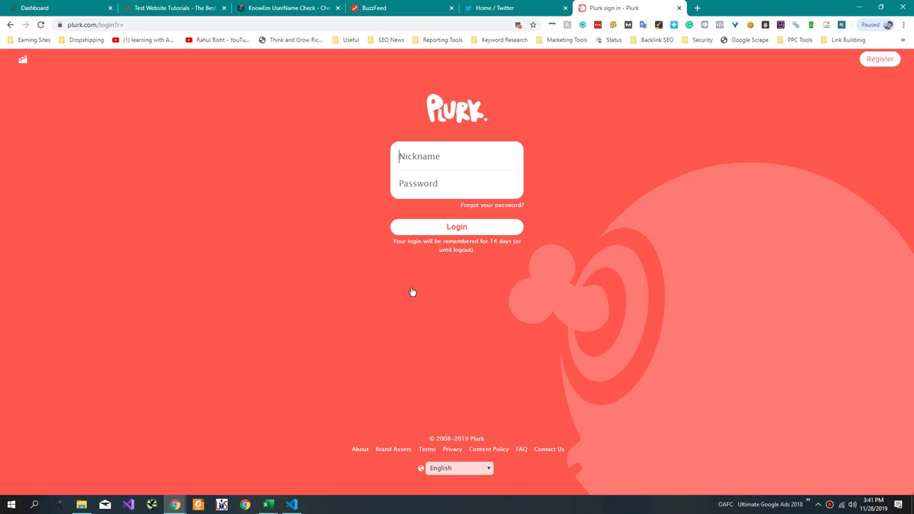
pyautogui.write('Ale***')
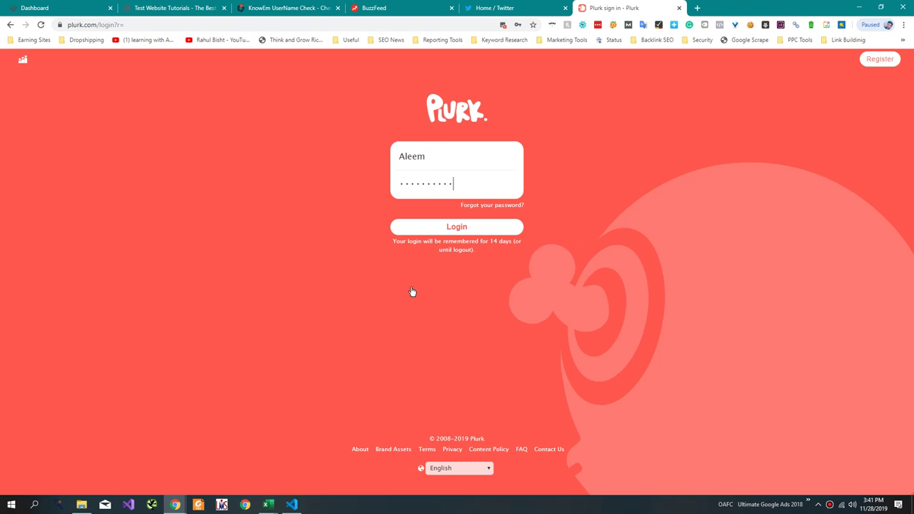
pyautogui.press('BackSpace')
pyautogui.press('BackSpace')
pyautogui.press('BackSpace')
pyautogui.press('BackSpace')
pyautogui.press('BackSpace')
pyautogui.press('BackSpace')
pyautogui.press('BackSpace')
pyautogui.press('BackSpace')
pyautogui.hotkey('ctrl', 'a')
pyautogui.write('***')
pyautogui.press('Return')
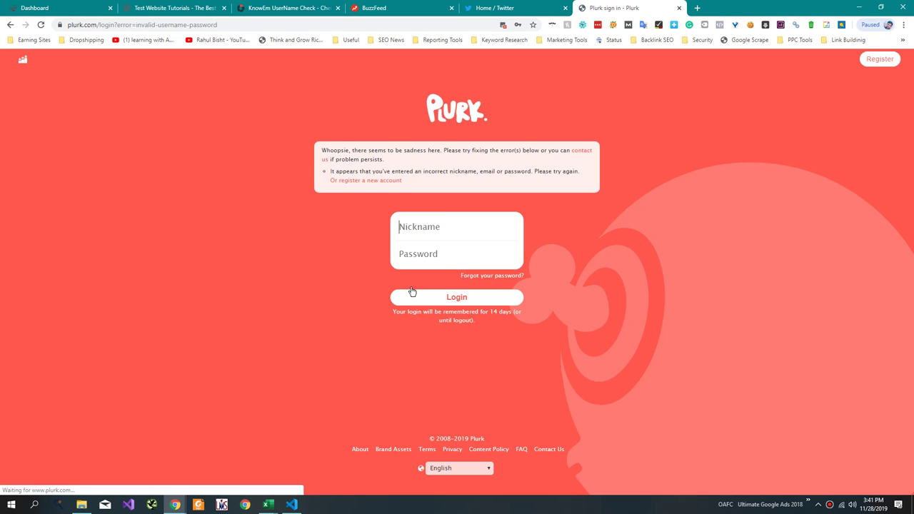
# On the registration form, enter an untaken nickname, a password and the user's e-mail address
pyautogui.click(371, 180)
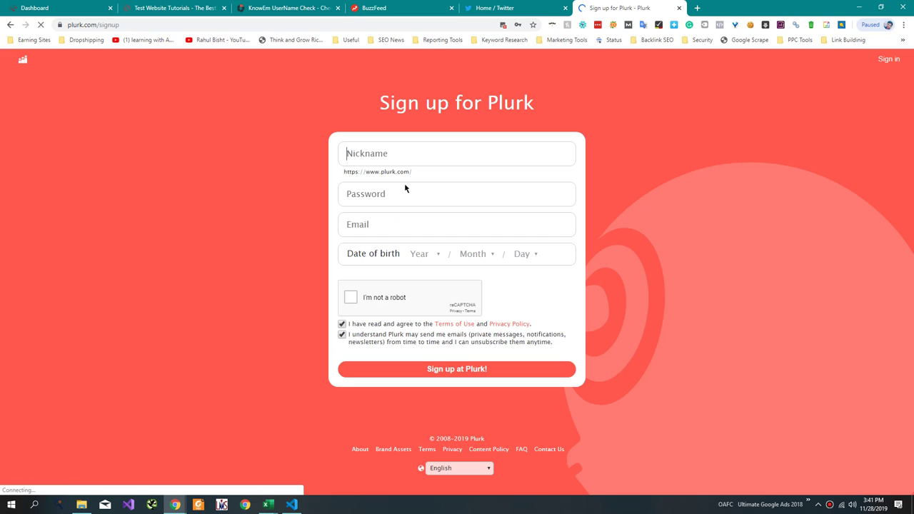
pyautogui.write('Aleem')
pyautogui.press('Tab')
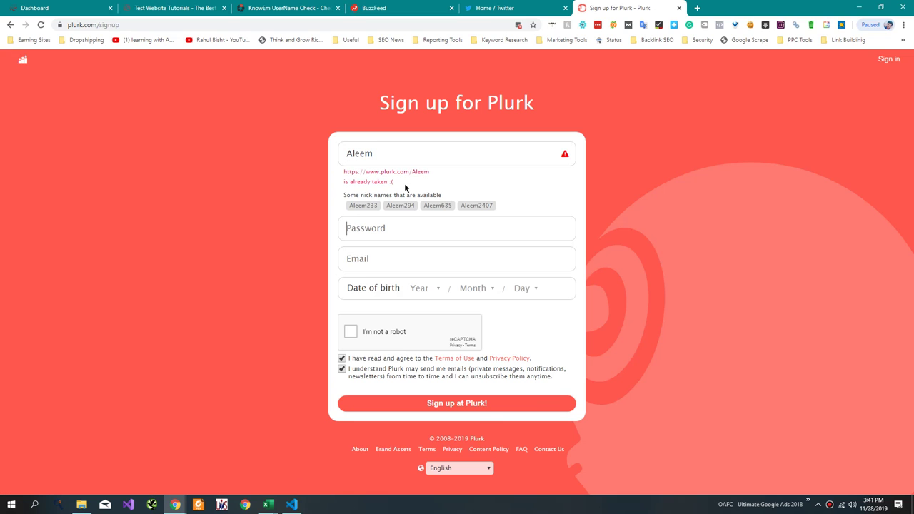
pyautogui.click(402, 149)
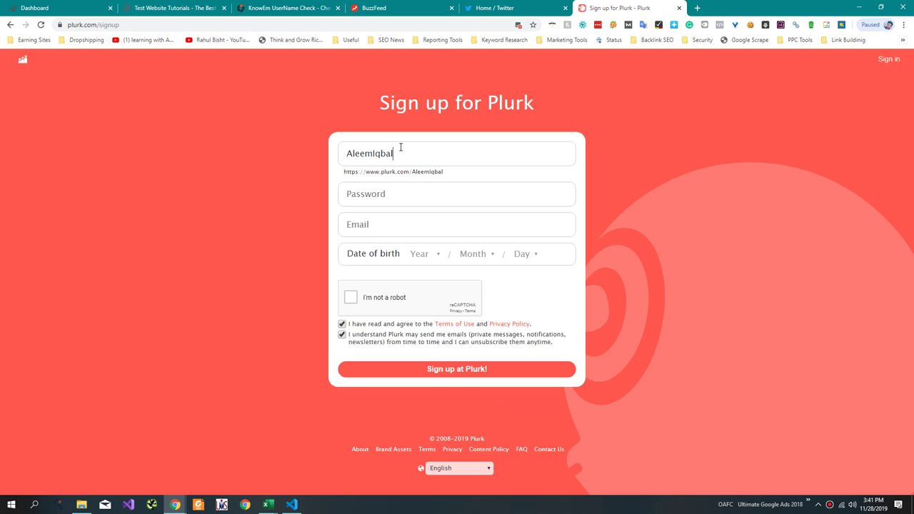
pyautogui.press('Tab')
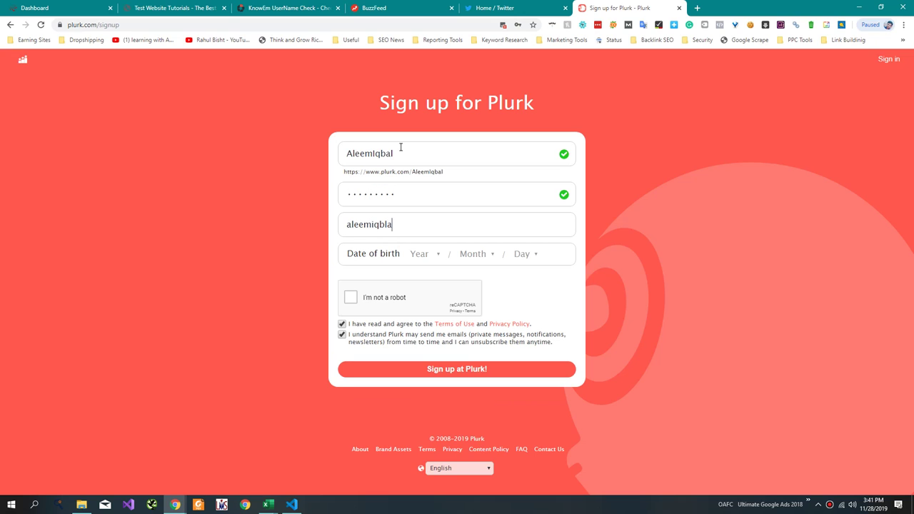
pyautogui.hotkey('ctrl', 'a')
pyautogui.click(431, 259)
pyautogui.scroll(-15, 425, 214)
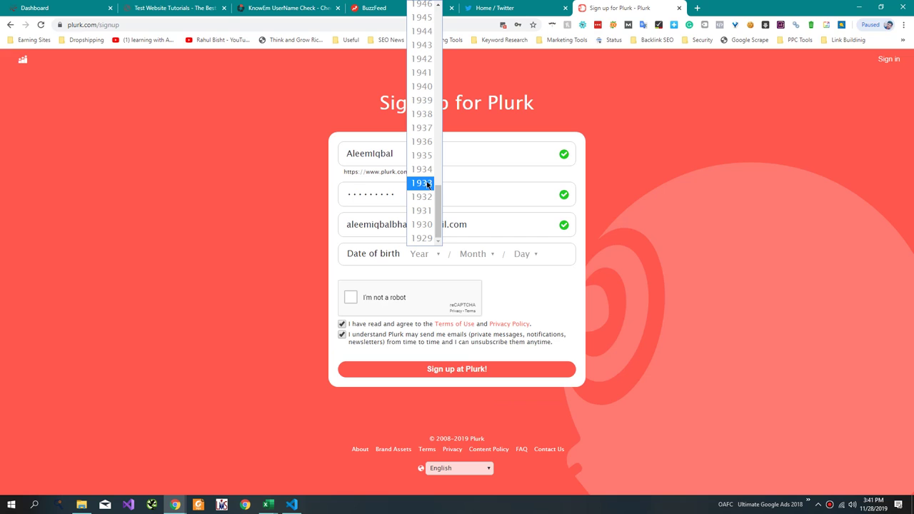
pyautogui.click(475, 255)
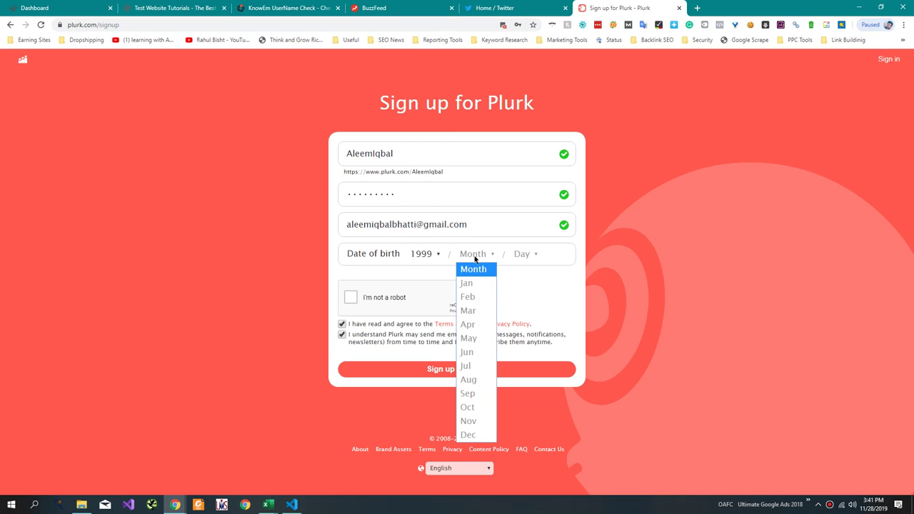
pyautogui.click(465, 366)
pyautogui.click(520, 259)
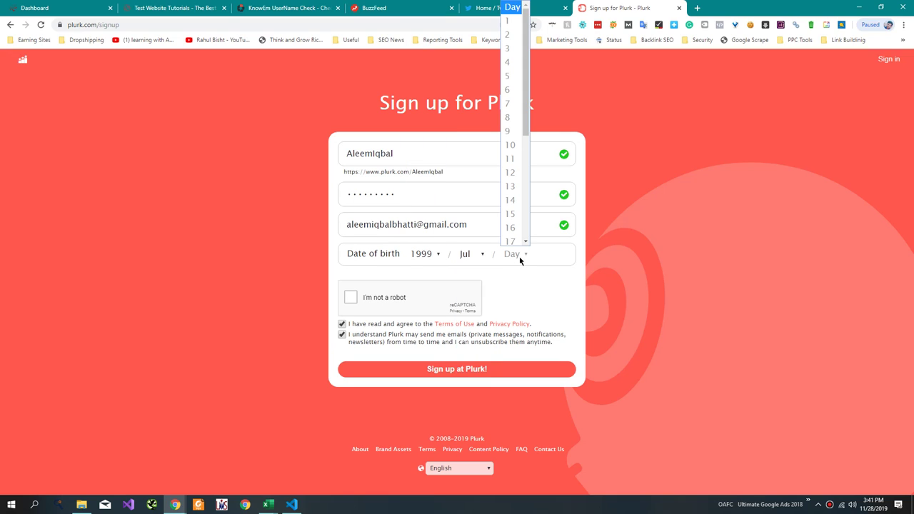
pyautogui.click(510, 200)
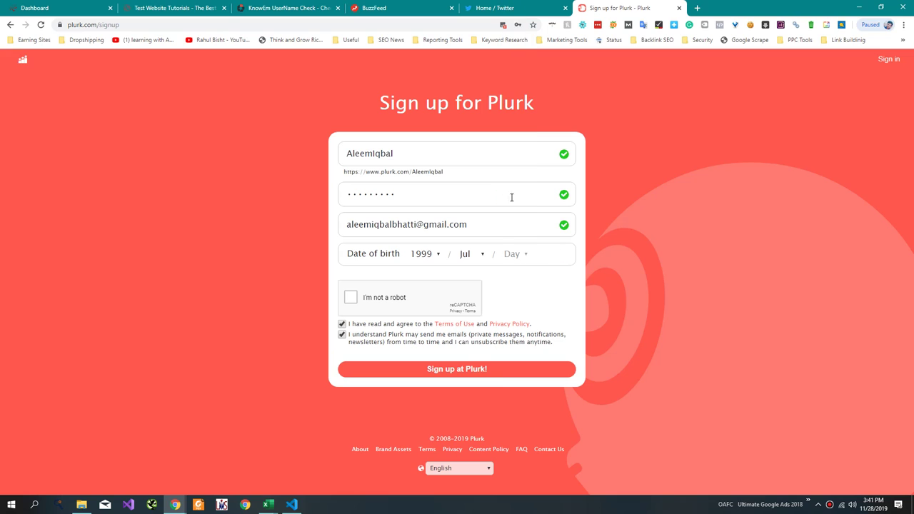
pyautogui.click(352, 300)
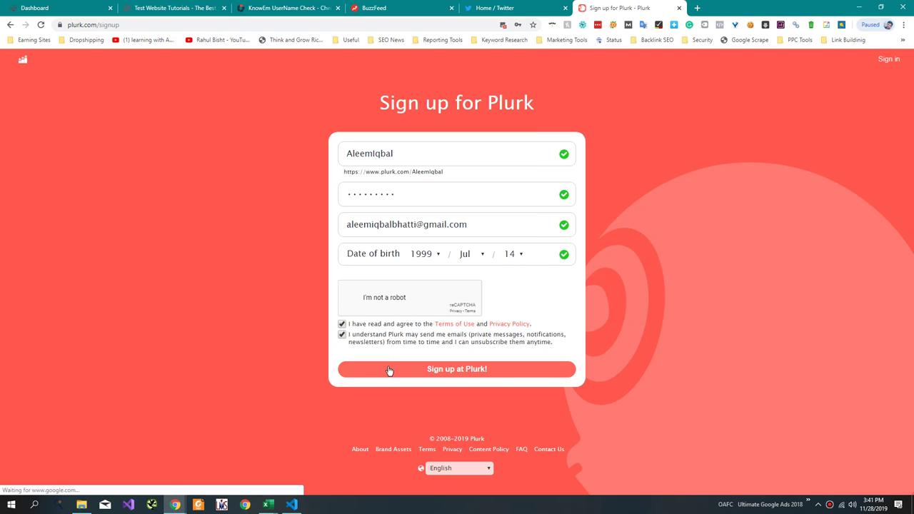
pyautogui.click(389, 369)
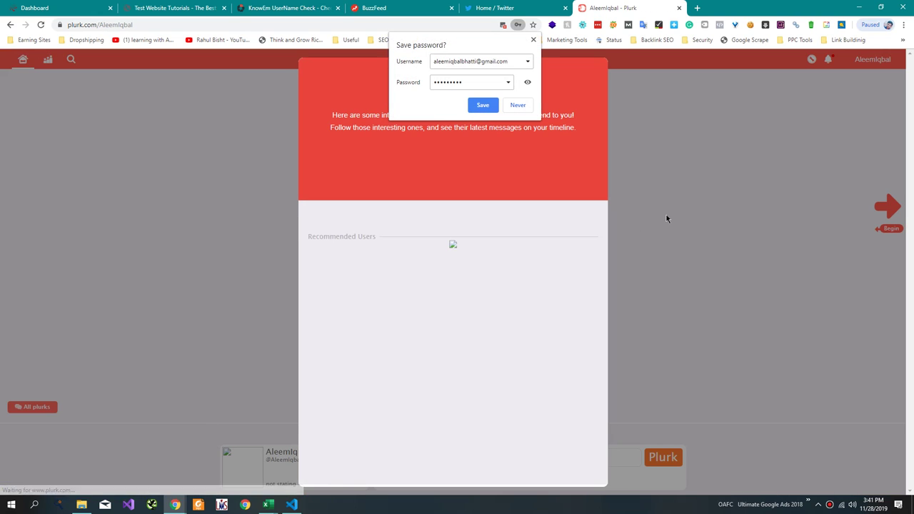
pyautogui.click(665, 214)
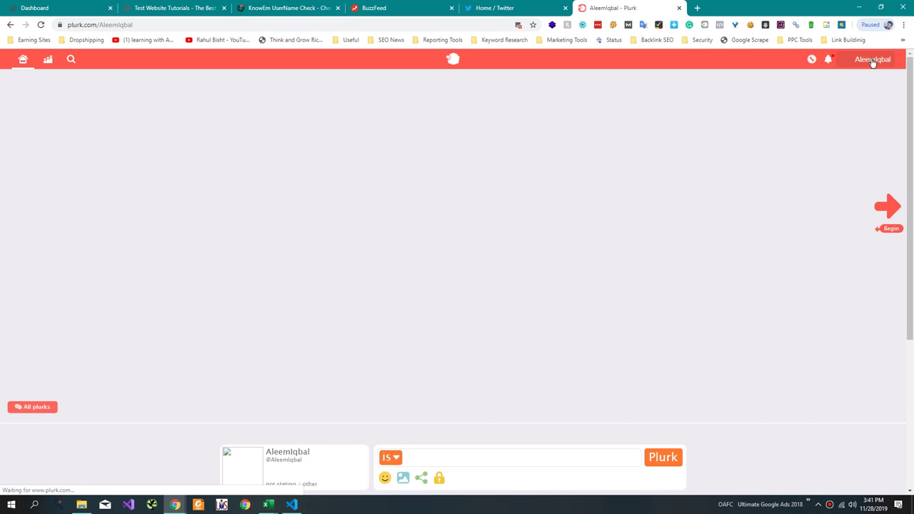
pyautogui.click(872, 59)
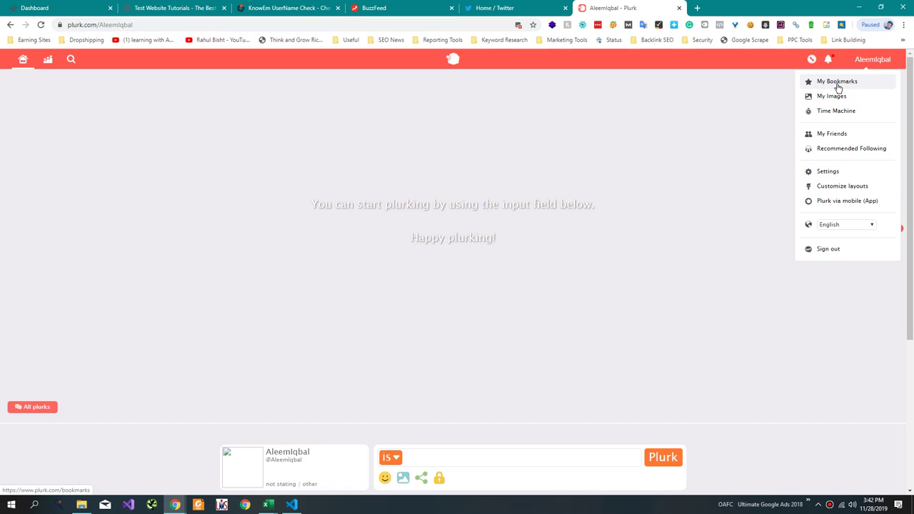
pyautogui.click(848, 171)
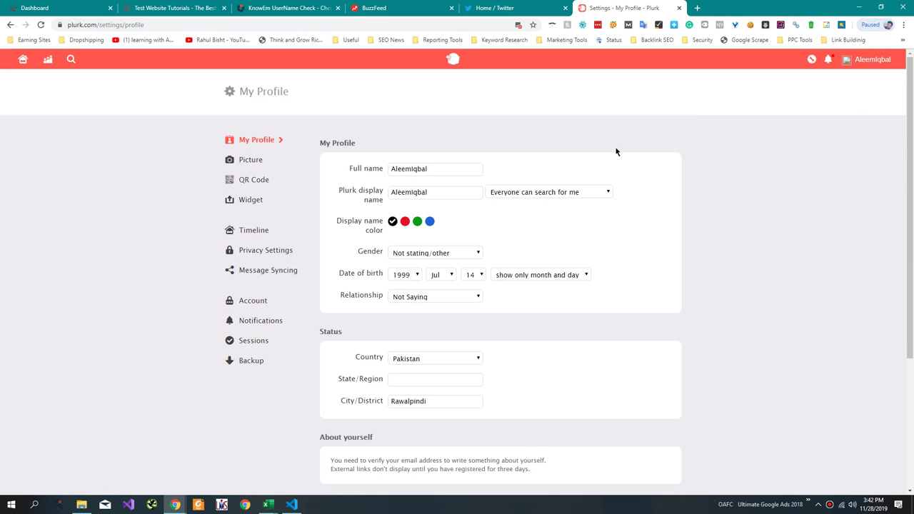
pyautogui.scroll(-3, 617, 152)
pyautogui.scroll(3, 616, 149)
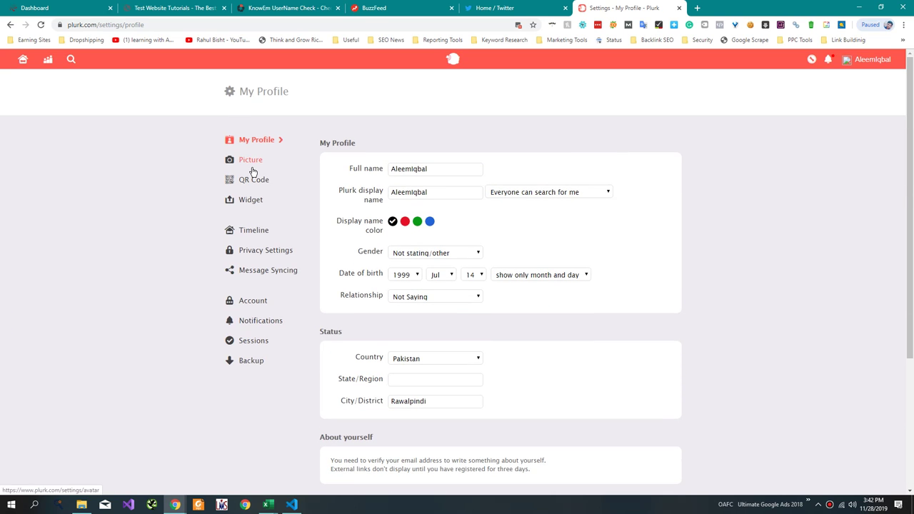
pyautogui.scroll(-3, 385, 190)
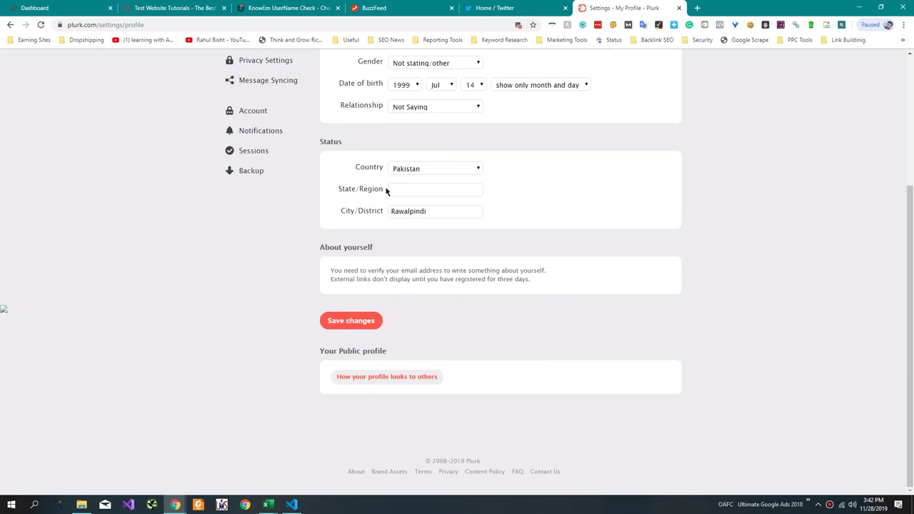
pyautogui.scroll(2, 385, 191)
pyautogui.scroll(-1, 387, 190)
pyautogui.scroll(3, 388, 190)
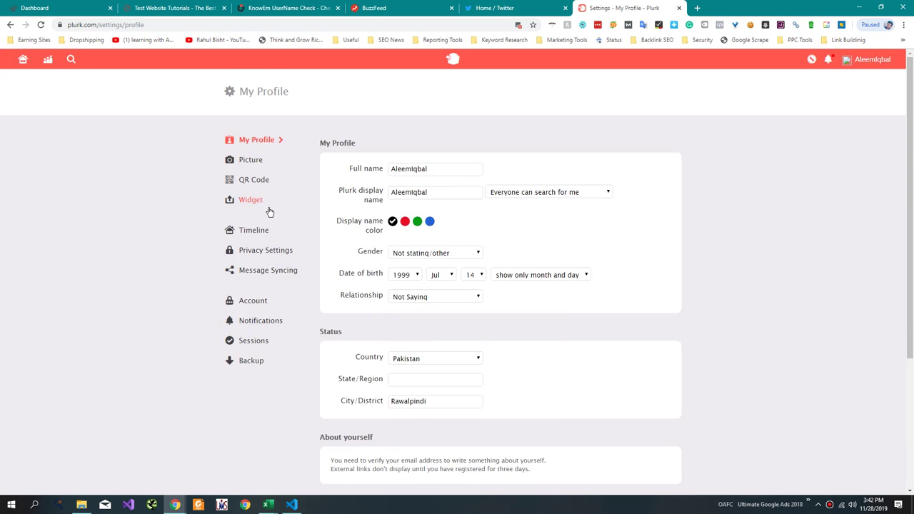
pyautogui.scroll(-3, 270, 212)
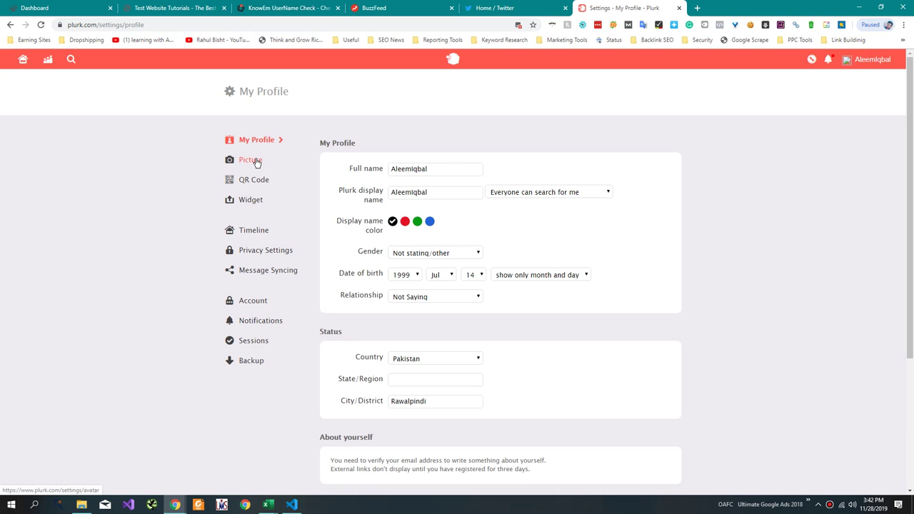
pyautogui.scroll(-2, 258, 168)
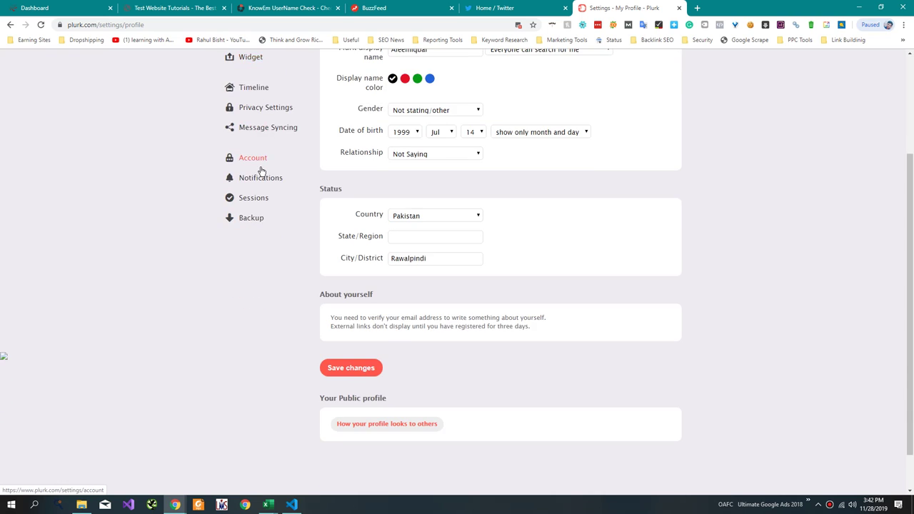
pyautogui.scroll(2, 261, 170)
# View the Picture, QR Code, Widget, Timeline, Privacy and Account settings sections
pyautogui.click(260, 165)
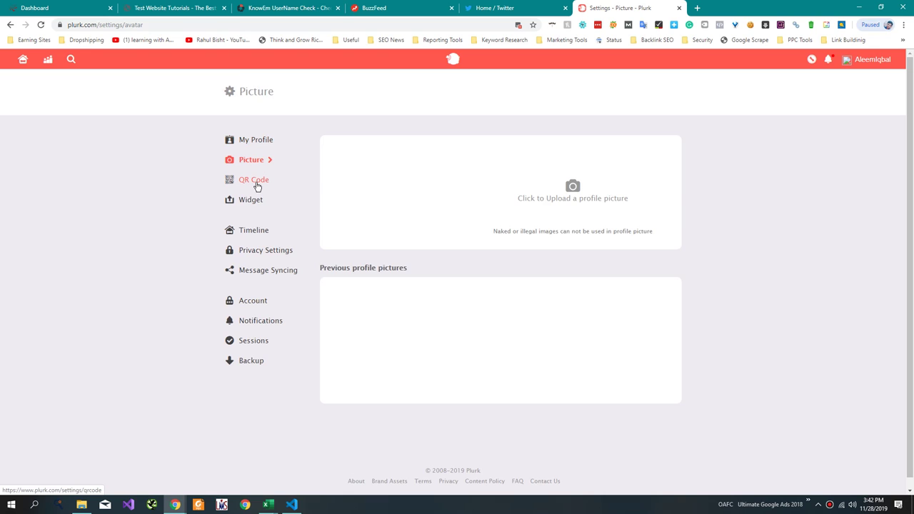
pyautogui.click(257, 186)
pyautogui.click(251, 201)
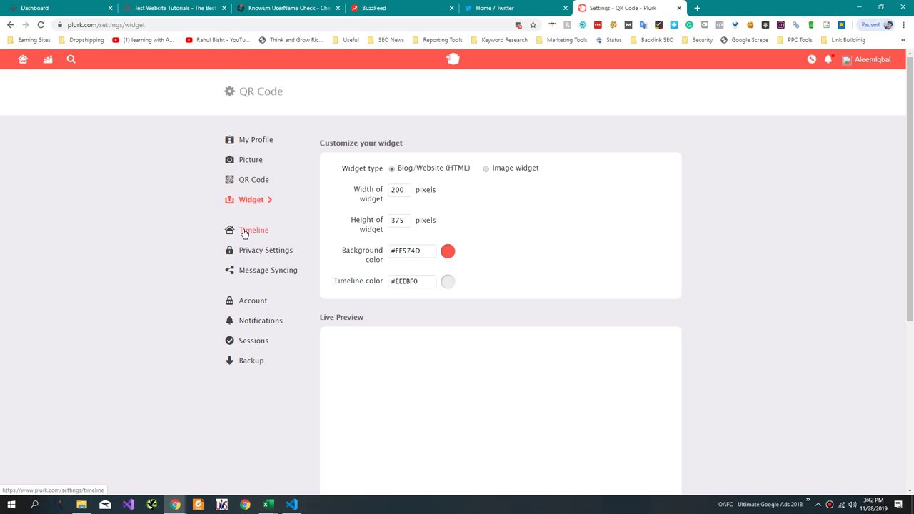
pyautogui.click(243, 232)
pyautogui.click(248, 250)
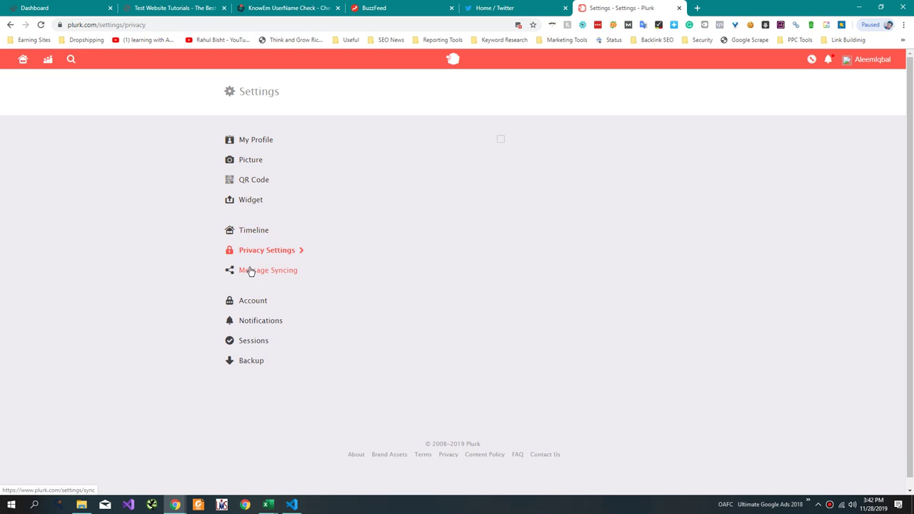
pyautogui.click(251, 311)
# Check the email Notifications settings, go back to Timeline settings, then return to the home timeline
pyautogui.scroll(-2, 386, 292)
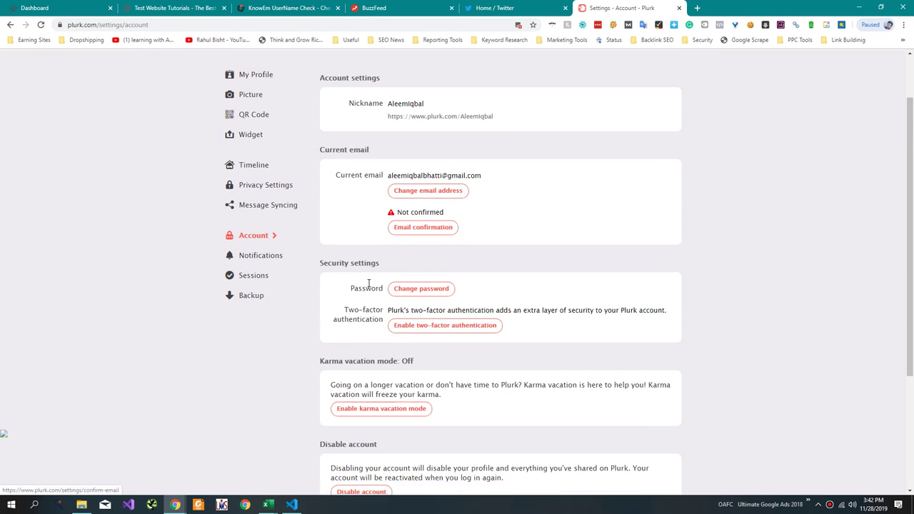
pyautogui.scroll(-3, 368, 285)
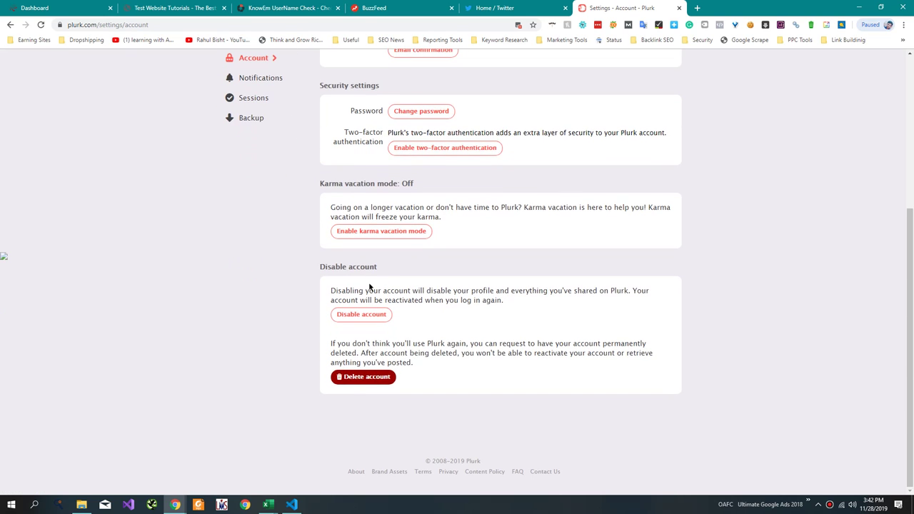
pyautogui.scroll(3, 369, 286)
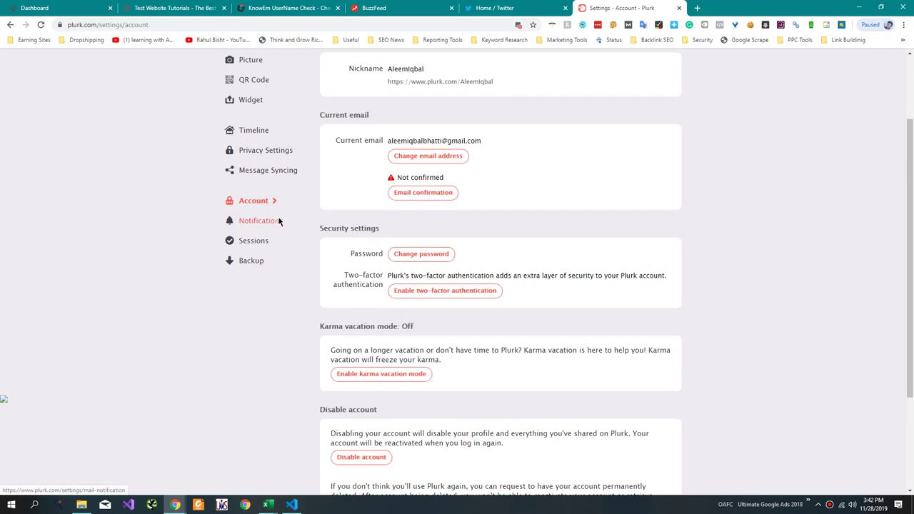
pyautogui.click(275, 219)
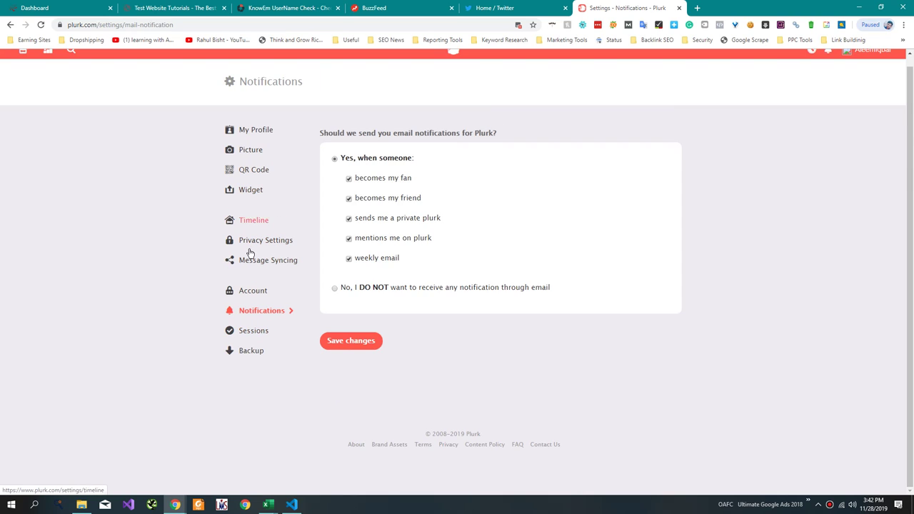
pyautogui.click(254, 222)
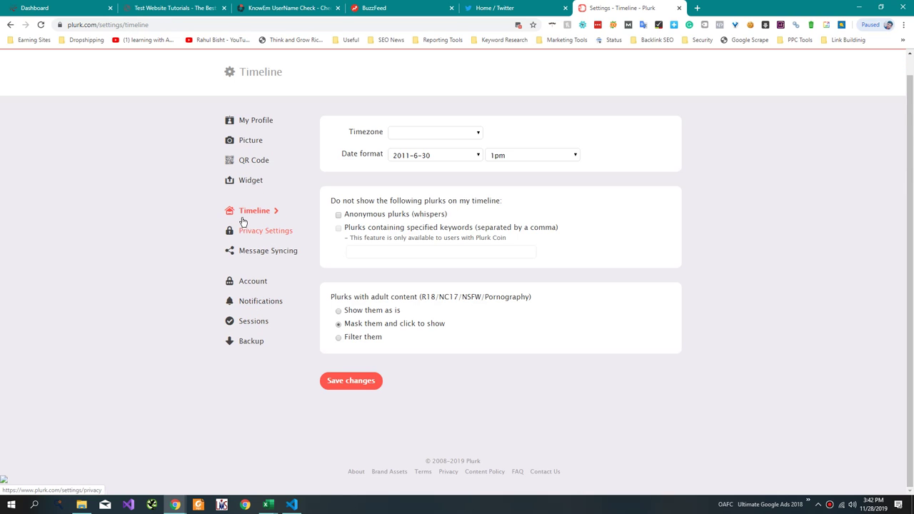
pyautogui.scroll(1, 113, 140)
pyautogui.click(23, 60)
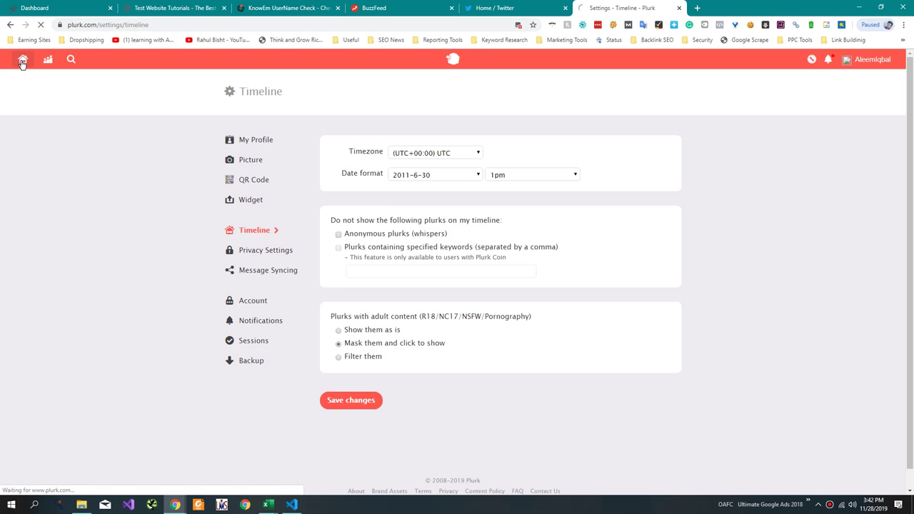
# Paste the copied link into a new plurk and try to post it
pyautogui.scroll(-3, 397, 265)
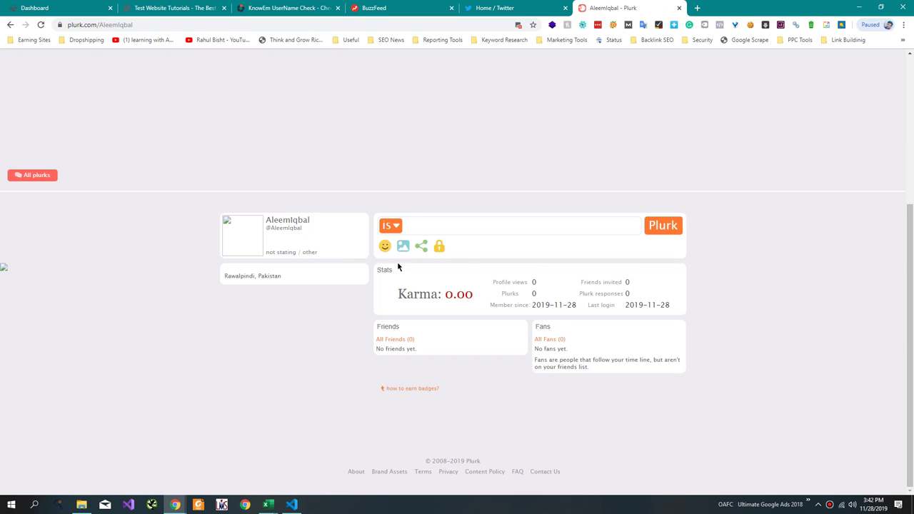
pyautogui.click(588, 229)
pyautogui.write('http://www.plurk.com/')
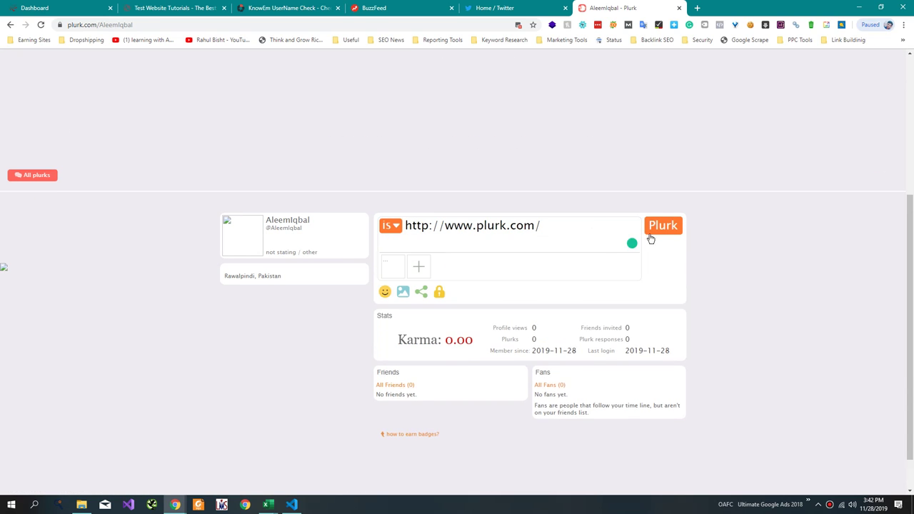
pyautogui.click(653, 233)
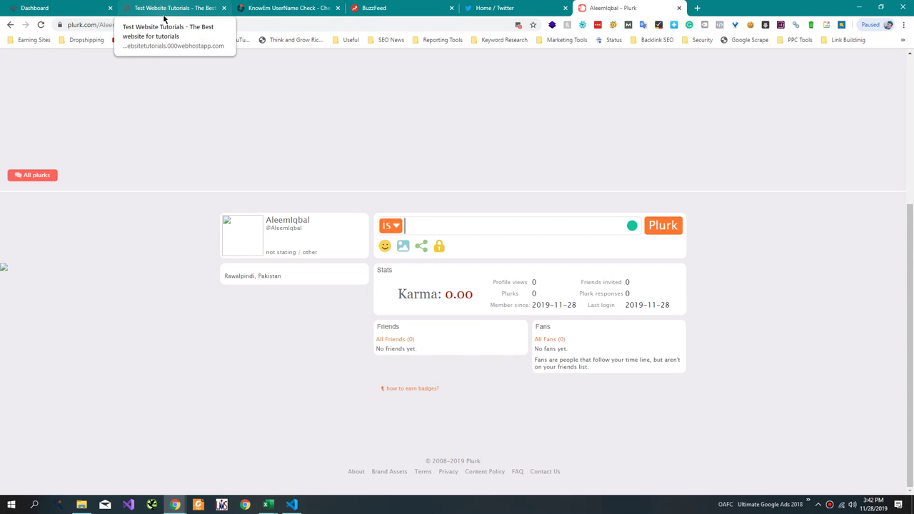
# Load protechreviewer.com in a new tab, grab its address, and post it as a plurk
pyautogui.hotkey('ctrl', 't')
pyautogui.write('pro')
pyautogui.press('Return')
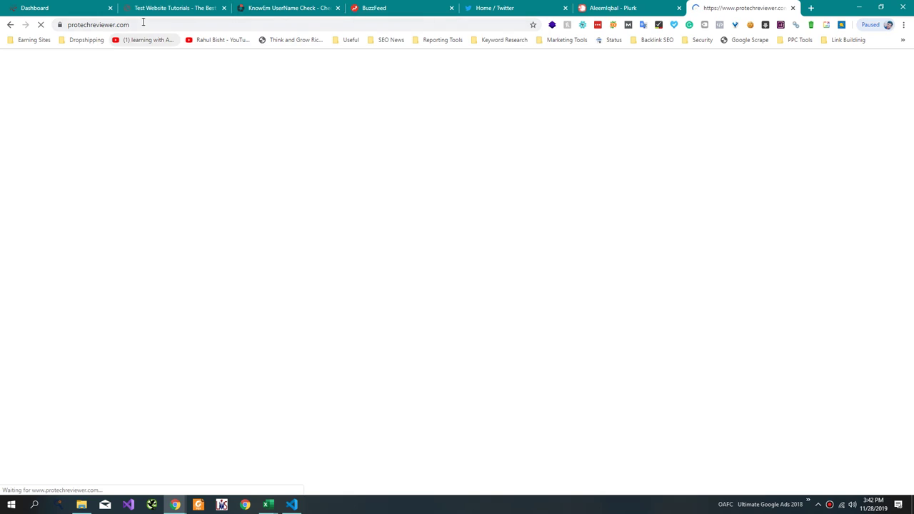
pyautogui.click(142, 24)
pyautogui.hotkey('ctrl', 'c')
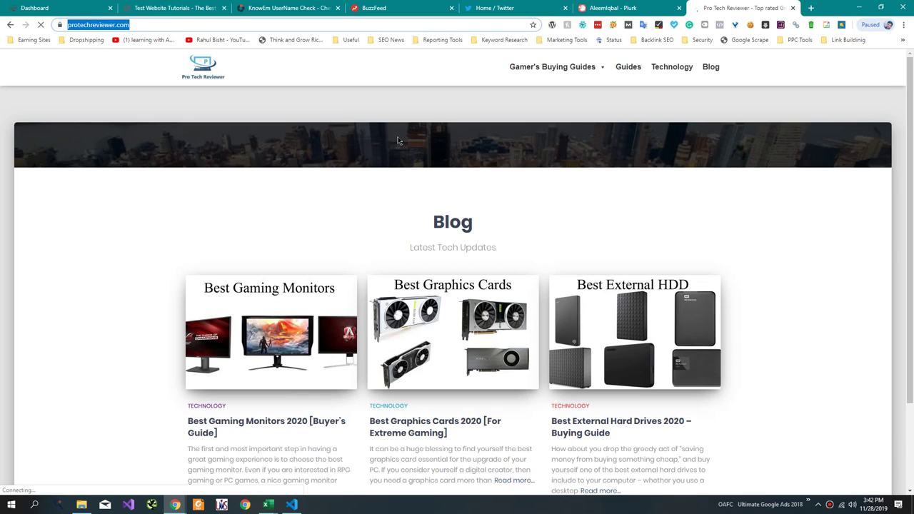
pyautogui.hotkey('ctrl', 'w')
pyautogui.hotkey('ctrl', 'v')
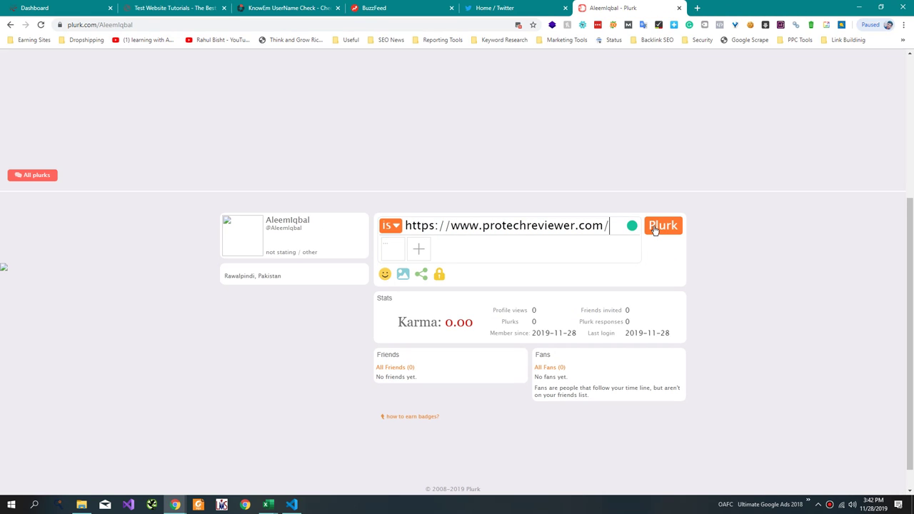
pyautogui.click(652, 229)
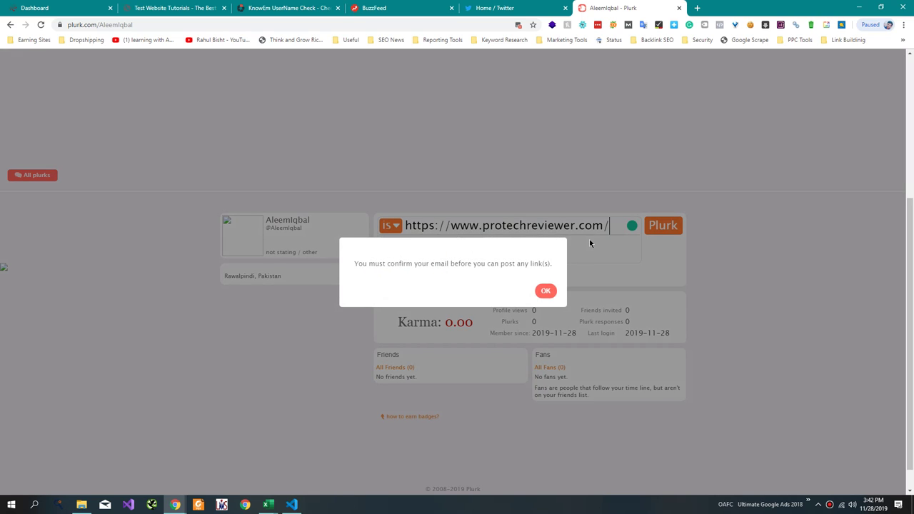
# Dismiss the email-confirmation notice, repost the protechreviewer.com link, and dismiss the anti-flood warning
pyautogui.hotkey('alt', 'Tab')
pyautogui.hotkey('alt', 'Tab')
pyautogui.hotkey('alt', 'Tab')
pyautogui.hotkey('alt', 'Tab')
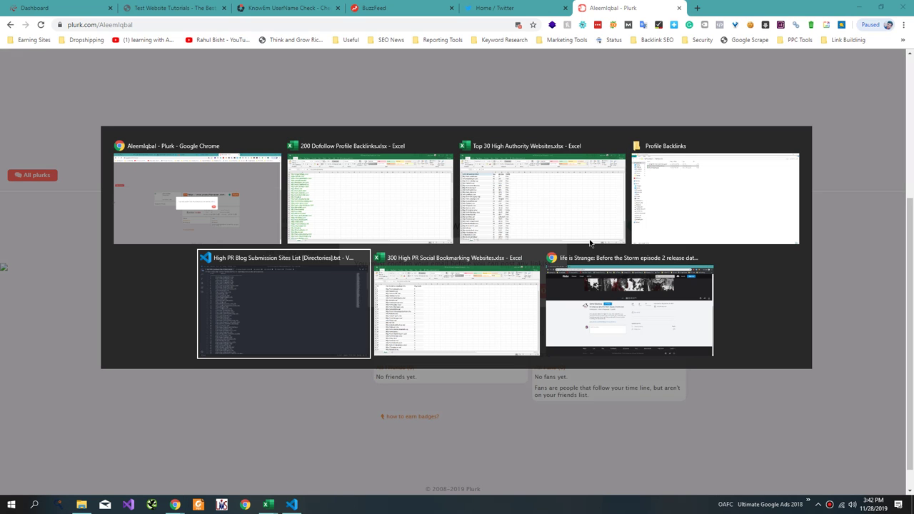
pyautogui.hotkey('alt', 'Tab')
pyautogui.hotkey('alt', 'Tab')
pyautogui.hotkey('alt', 'Tab')
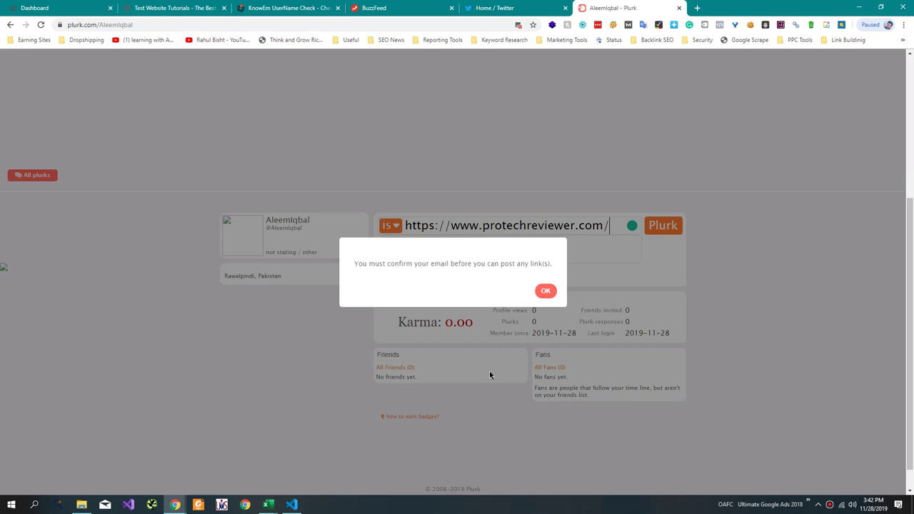
pyautogui.press('Return')
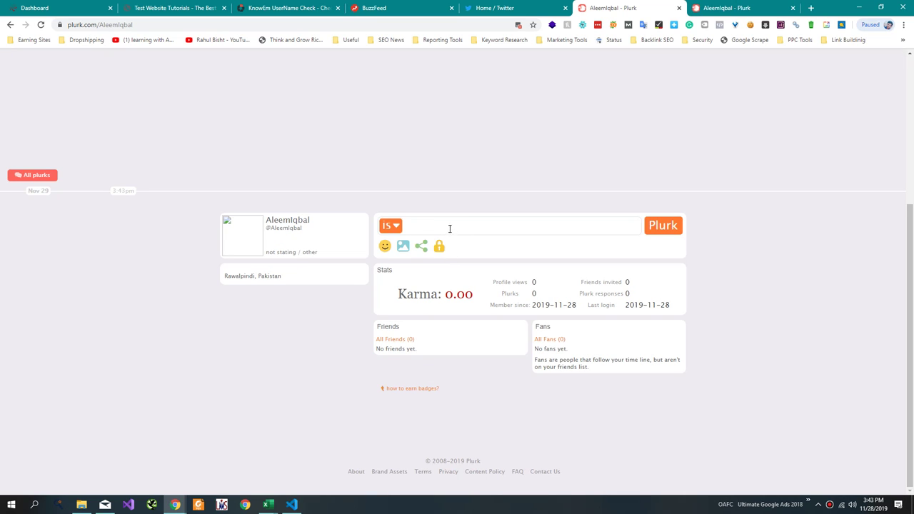
pyautogui.click(450, 229)
pyautogui.hotkey('ctrl', 'v')
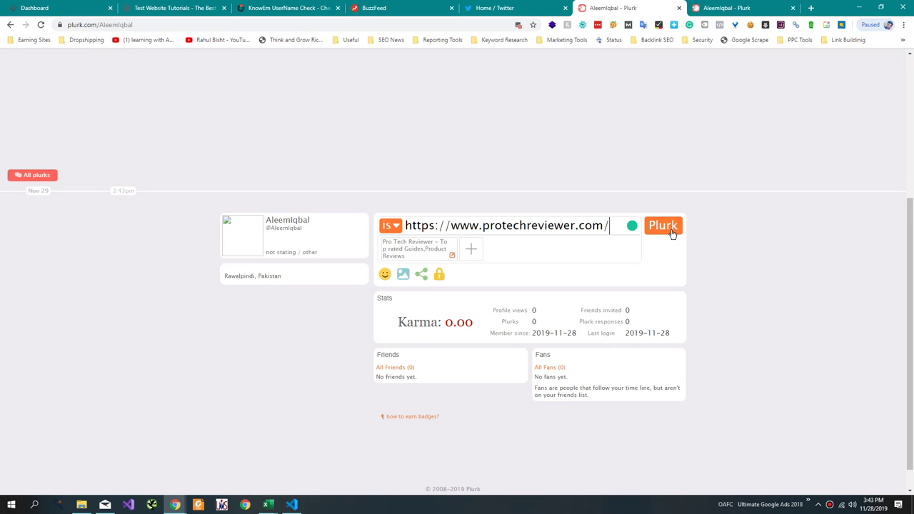
pyautogui.click(671, 230)
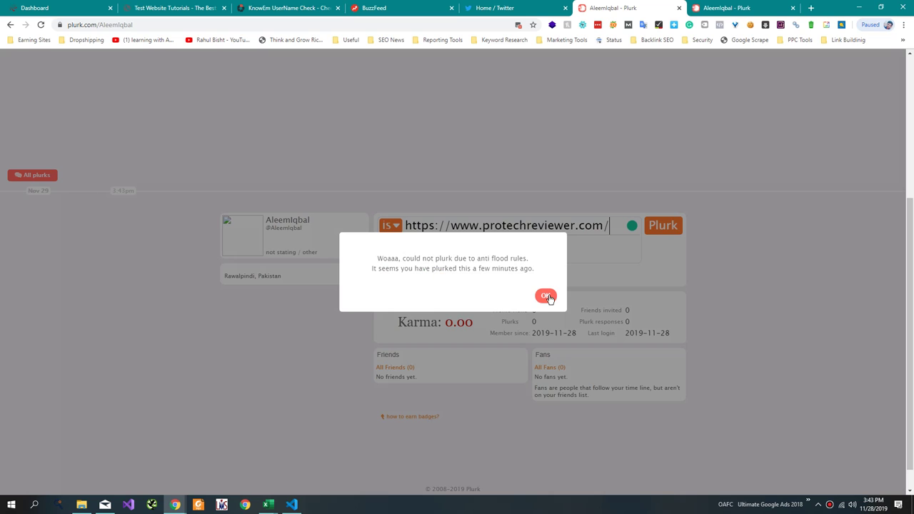
pyautogui.click(547, 296)
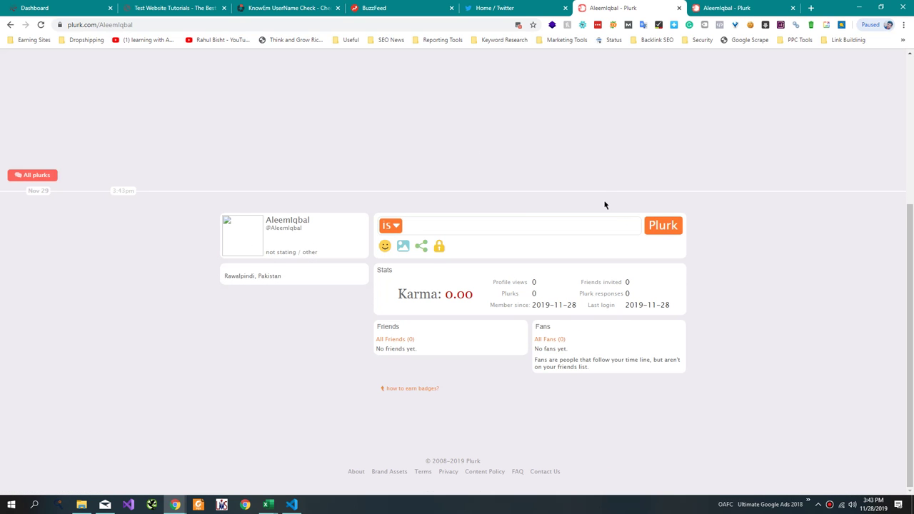
# Close the Plurk tab and switch to the Plurk welcome email in Mail
pyautogui.scroll(-3, 426, 197)
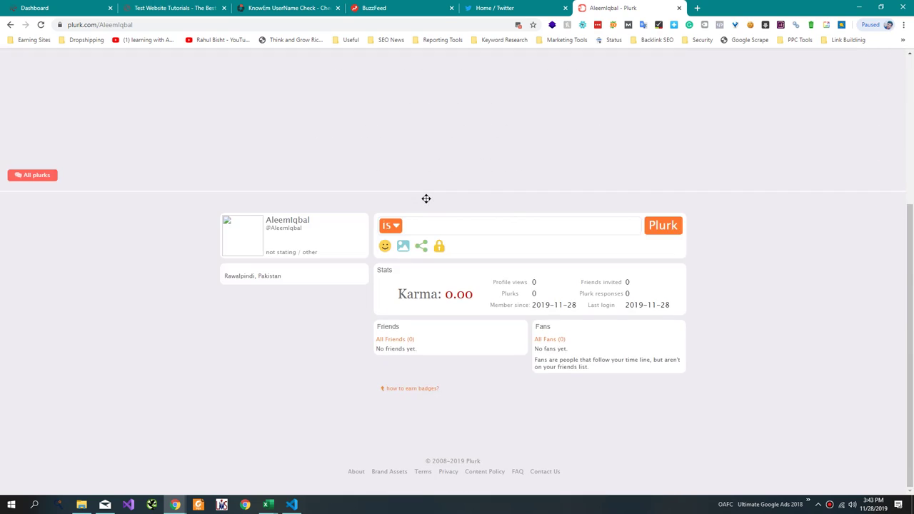
pyautogui.hotkey('ctrl', 'w')
pyautogui.hotkey('alt', 'Tab')
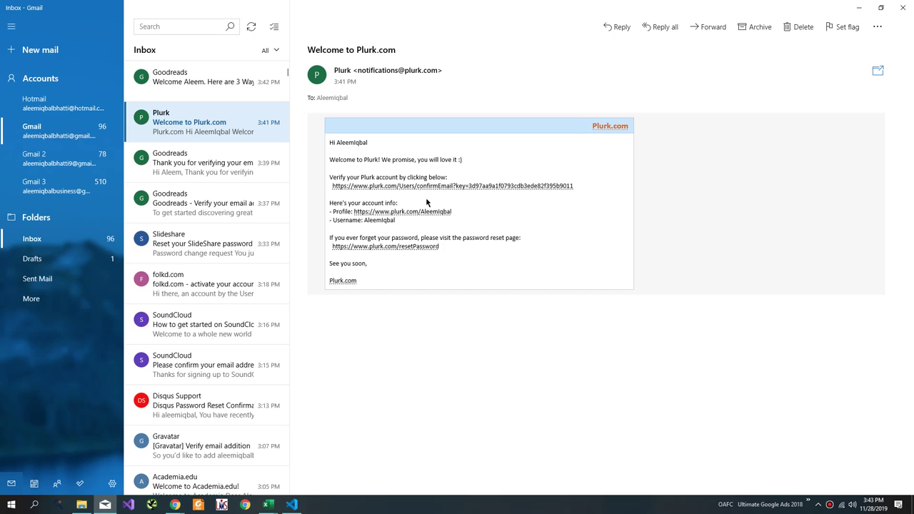
# Look over the 200 Dofollow, Top 30 High Authority and social bookmarking workbooks, then return to Papaly
pyautogui.hotkey('alt', 'Tab')
pyautogui.hotkey('alt', 'Tab')
pyautogui.press('Tab')
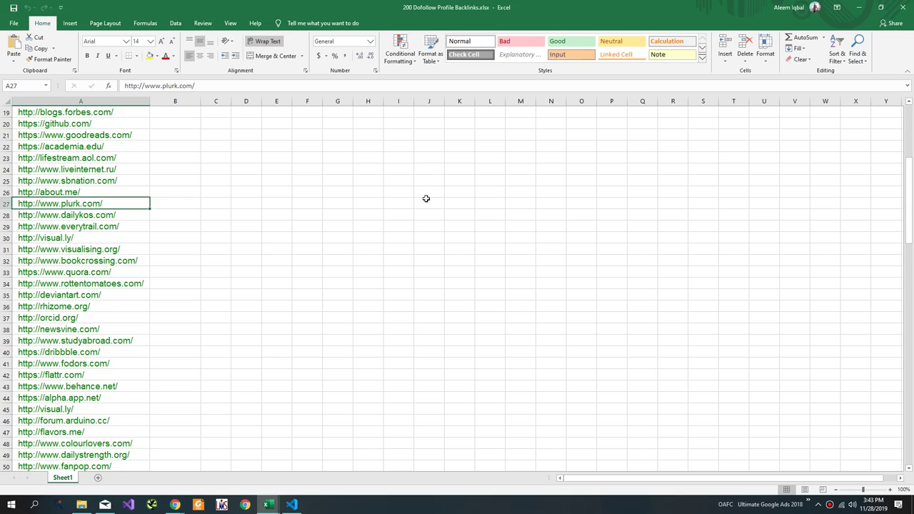
pyautogui.scroll(6, 426, 199)
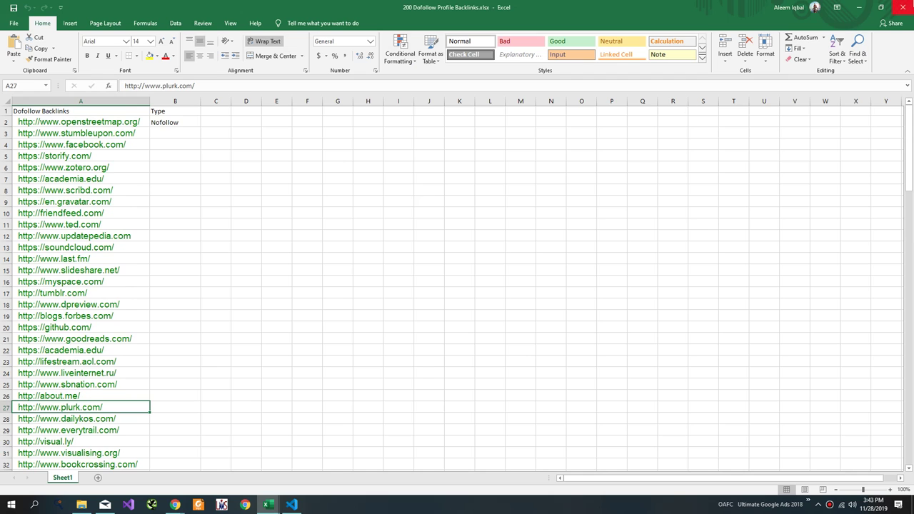
pyautogui.hotkey('alt', 'Tab')
pyautogui.click(347, 275)
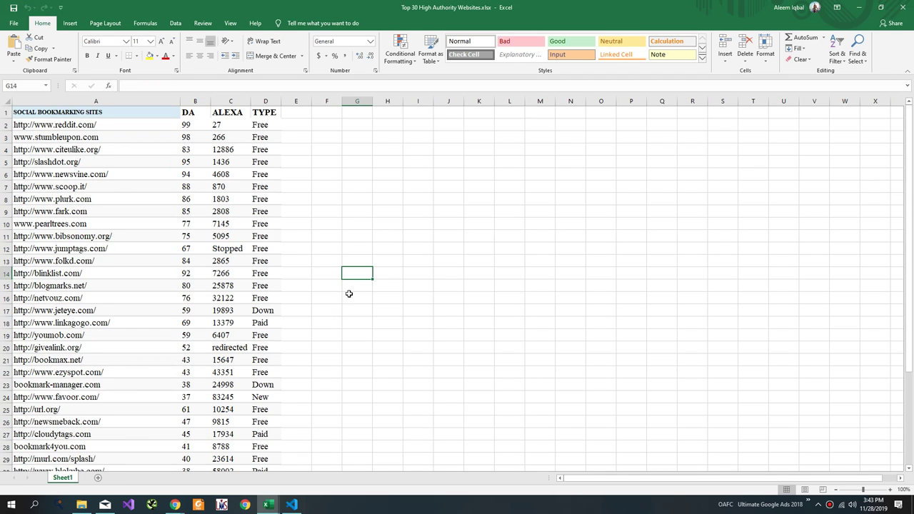
pyautogui.scroll(-7, 350, 294)
pyautogui.scroll(7, 349, 294)
pyautogui.hotkey('alt', 'Tab')
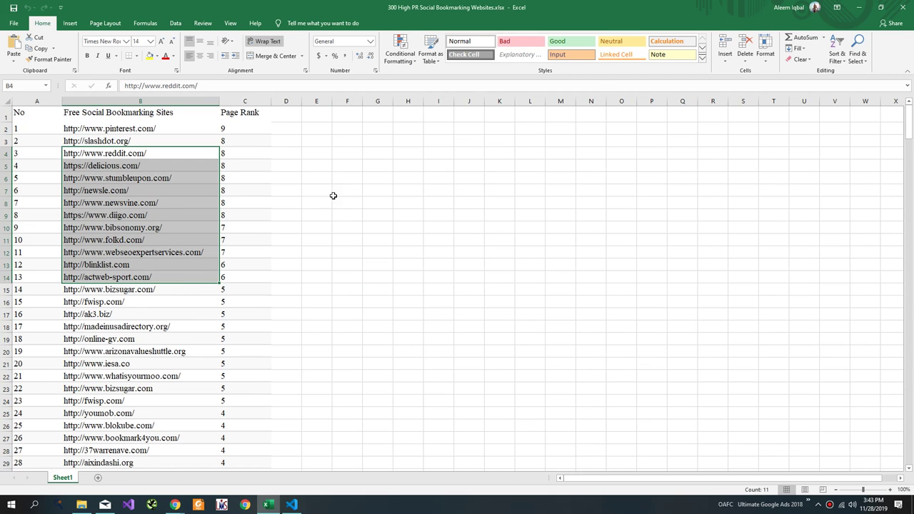
pyautogui.hotkey('alt', 'Tab')
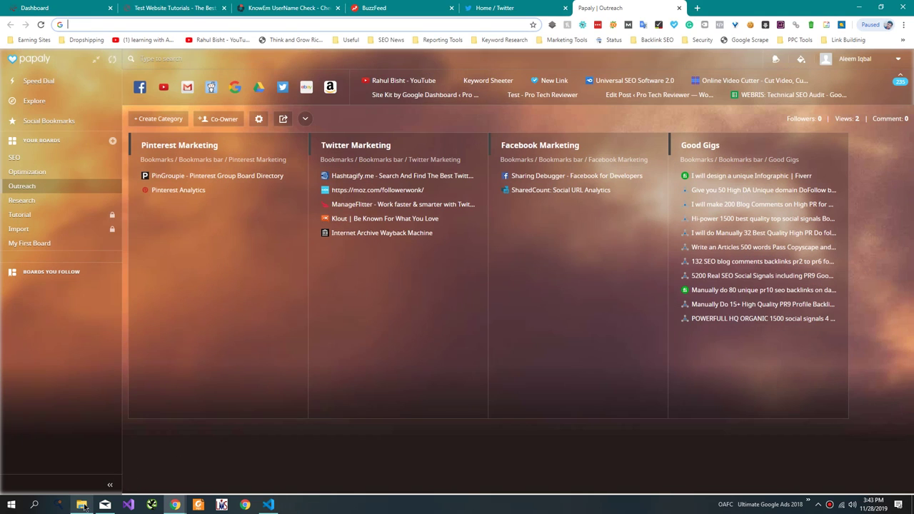
# Browse Marketing (L:) > Ebooks > SEO guide into the 1.Basic folder
pyautogui.click(81, 504)
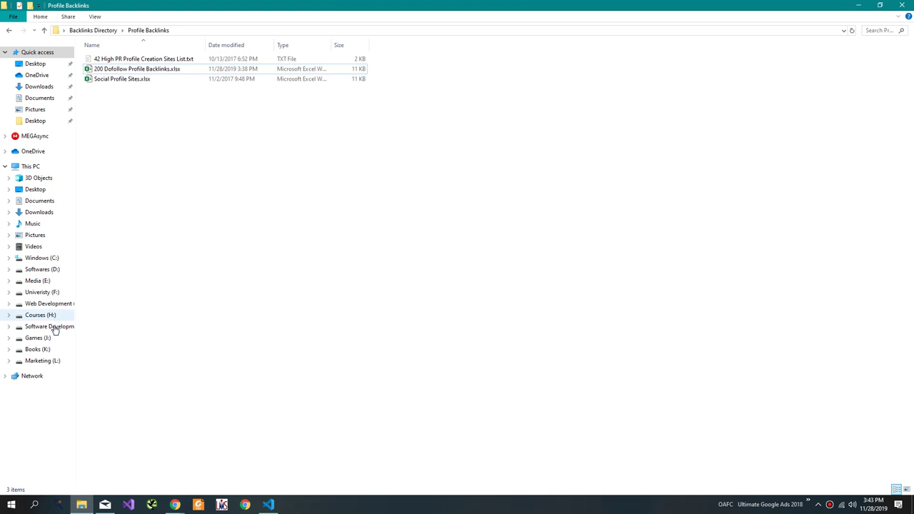
pyautogui.click(55, 361)
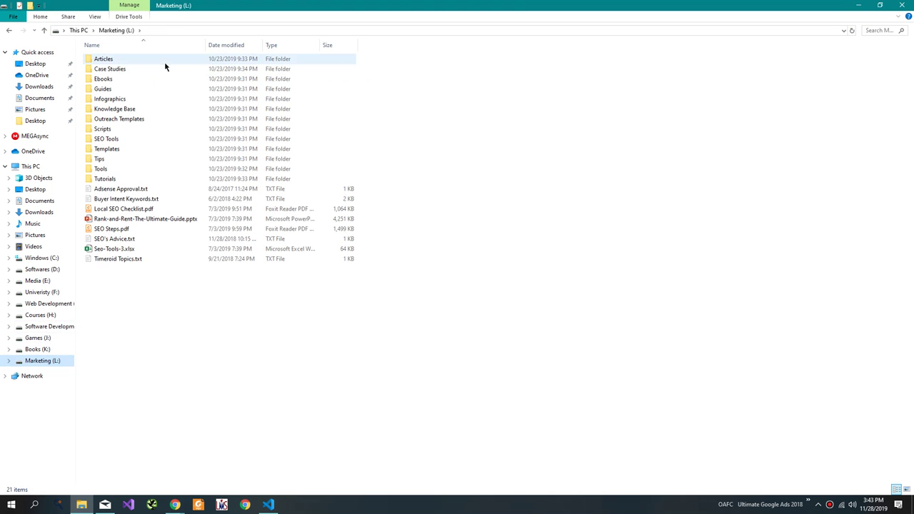
pyautogui.doubleClick(134, 80)
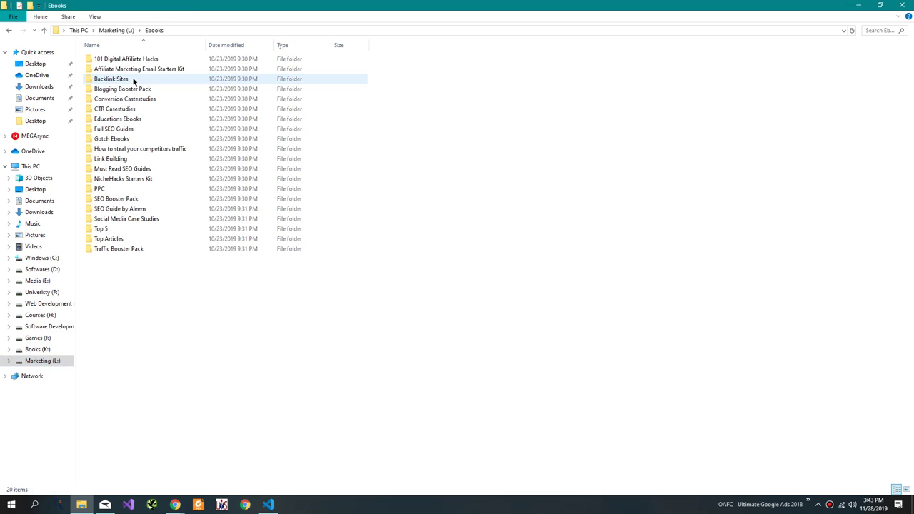
pyautogui.doubleClick(162, 209)
pyautogui.doubleClick(167, 57)
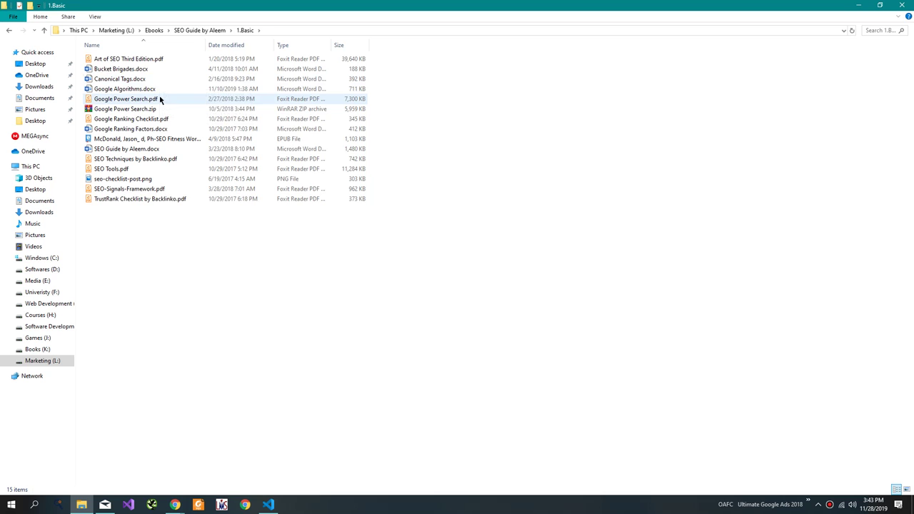
# Go back, enter 3.Off Page, and open All the Backlinking Strategies.pdf
pyautogui.press('BackSpace')
pyautogui.press('Down')
pyautogui.press('Down')
pyautogui.press('Return')
pyautogui.press('Down')
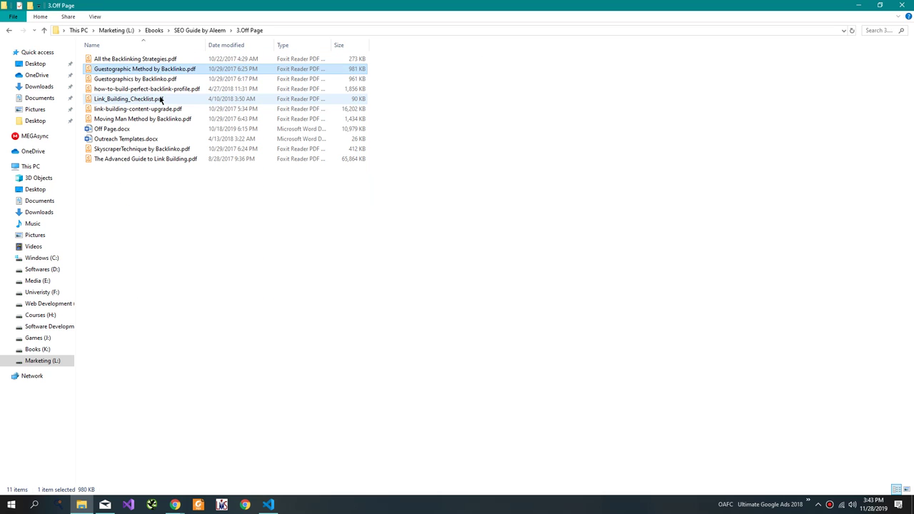
pyautogui.press('Down')
pyautogui.press('Down')
pyautogui.press('Down')
pyautogui.press('Down')
pyautogui.press('Up')
pyautogui.press('Up')
pyautogui.press('Up')
pyautogui.press('Up')
pyautogui.press('Up')
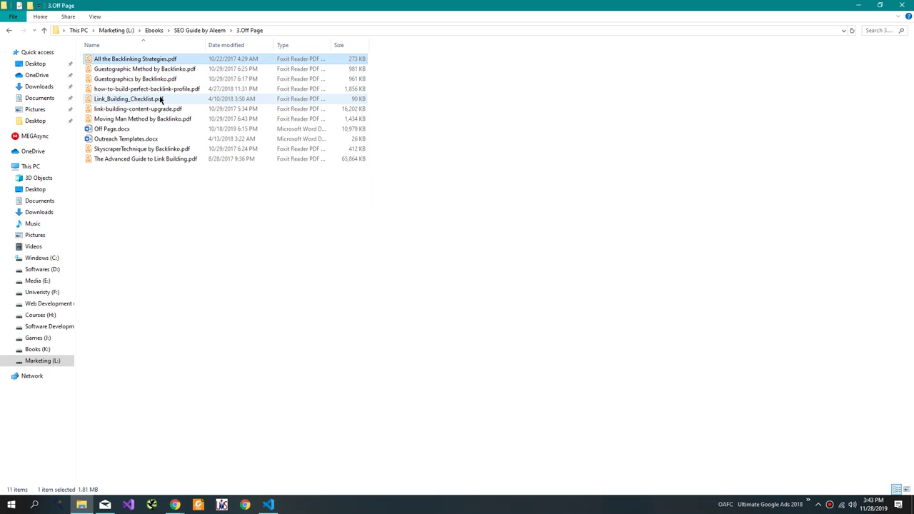
pyautogui.press('Return')
# Scroll the PDF and highlight the 'Ask people you know for a link' section
pyautogui.scroll(-5, 374, 187)
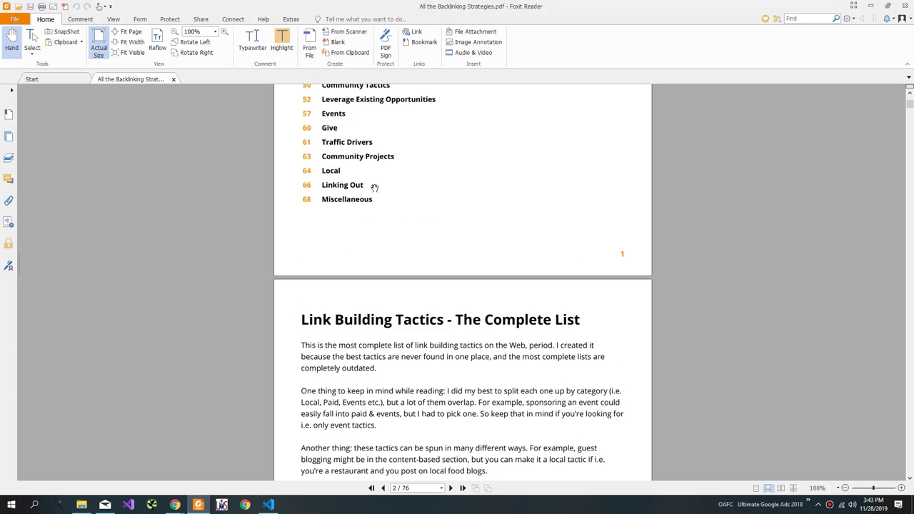
pyautogui.scroll(-5, 374, 187)
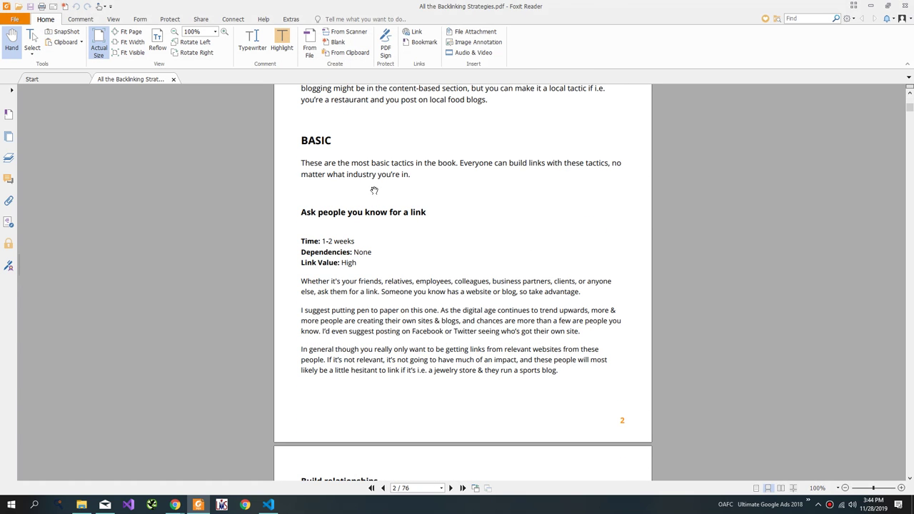
pyautogui.scroll(-3, 374, 191)
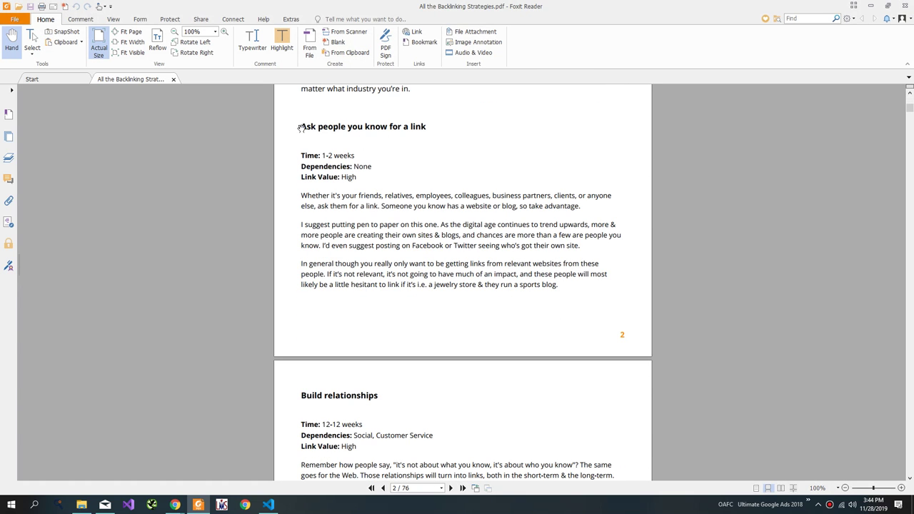
pyautogui.moveTo(299, 126); pyautogui.dragTo(574, 284)
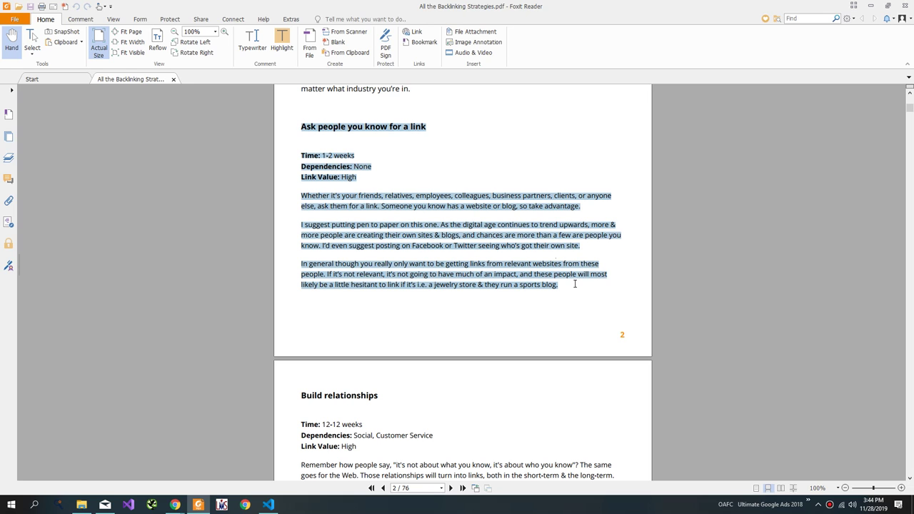
pyautogui.click(570, 286)
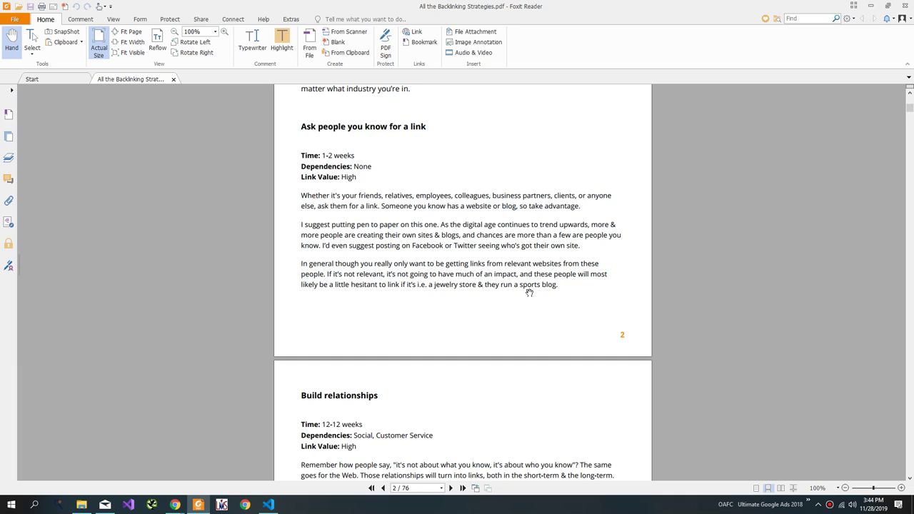
pyautogui.scroll(-10, 529, 293)
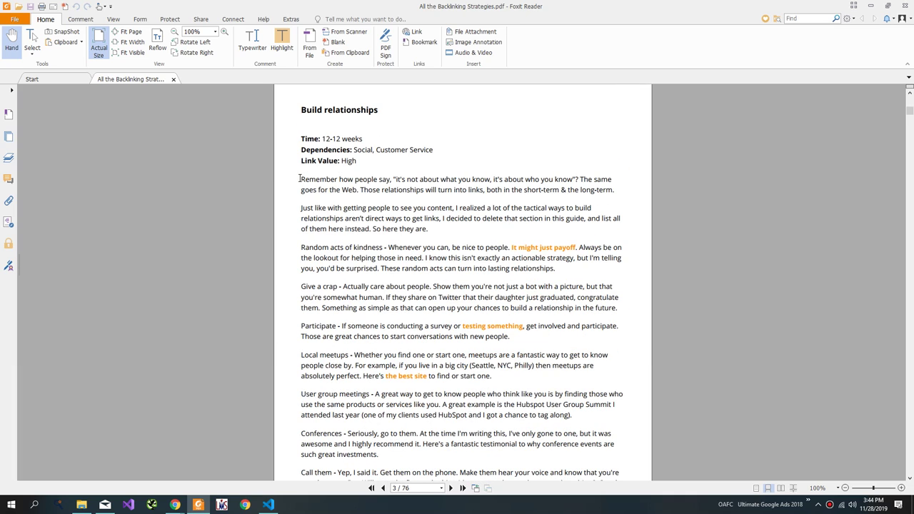
# Highlight the Build relationships and Create a blog sections, then switch back to Chrome
pyautogui.moveTo(300, 179); pyautogui.dragTo(468, 336)
pyautogui.scroll(-5, 475, 322)
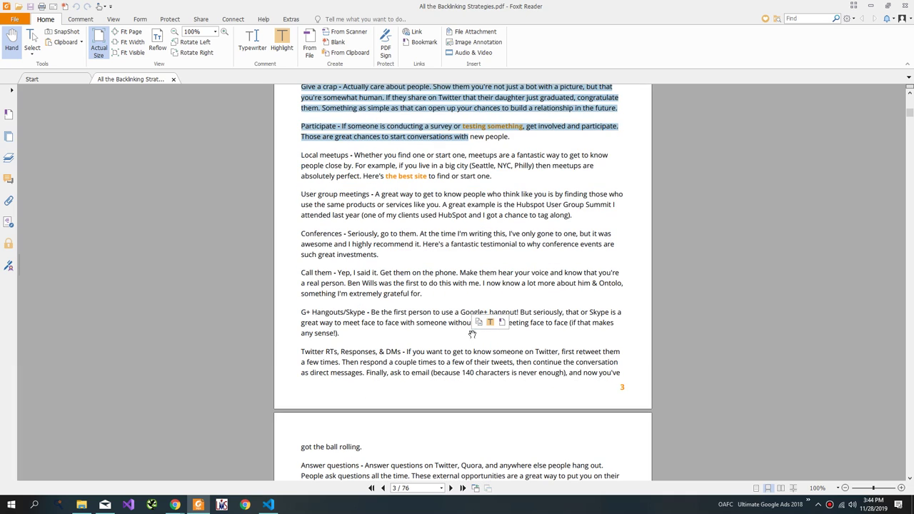
pyautogui.click(390, 263)
pyautogui.scroll(-4, 390, 263)
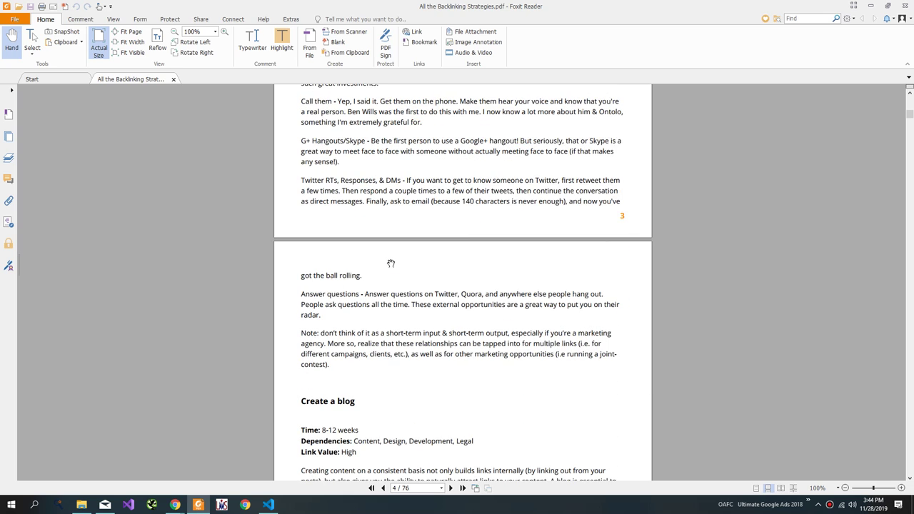
pyautogui.scroll(-5, 390, 264)
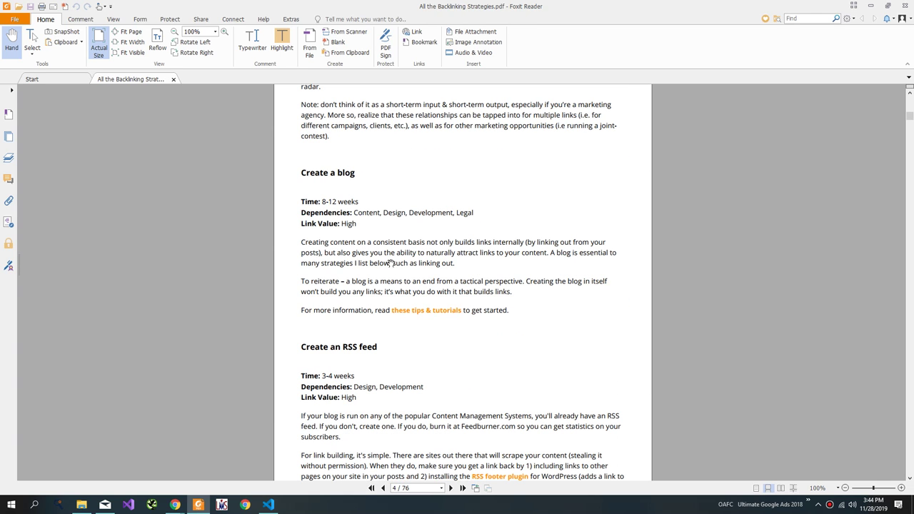
pyautogui.moveTo(301, 201); pyautogui.dragTo(522, 312)
pyautogui.hotkey('alt', 'Tab')
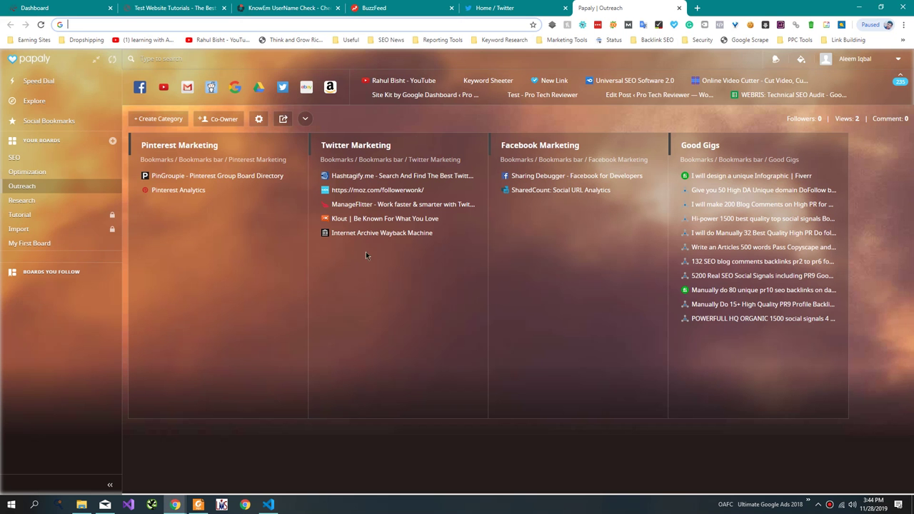
pyautogui.write('web.whatsapp.com')
pyautogui.hotkey('ctrl', 'w')
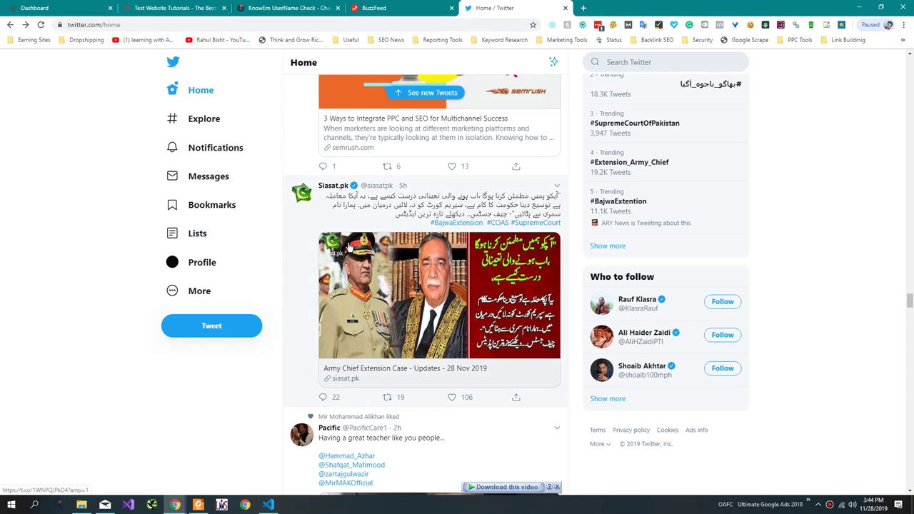
pyautogui.hotkey('ctrl', 't')
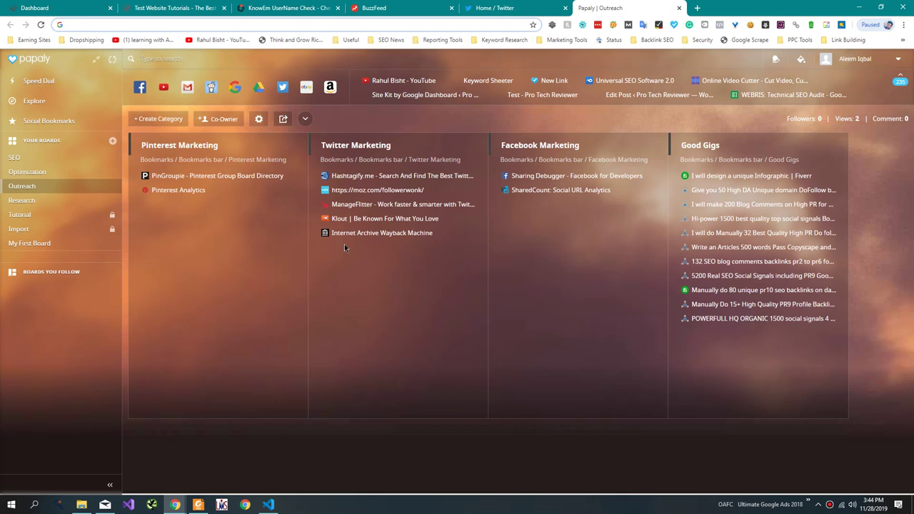
# Check address-bar suggestions for tumblr, blogspot and wordpress, then switch back to Foxit Reader
pyautogui.write('tumblr')
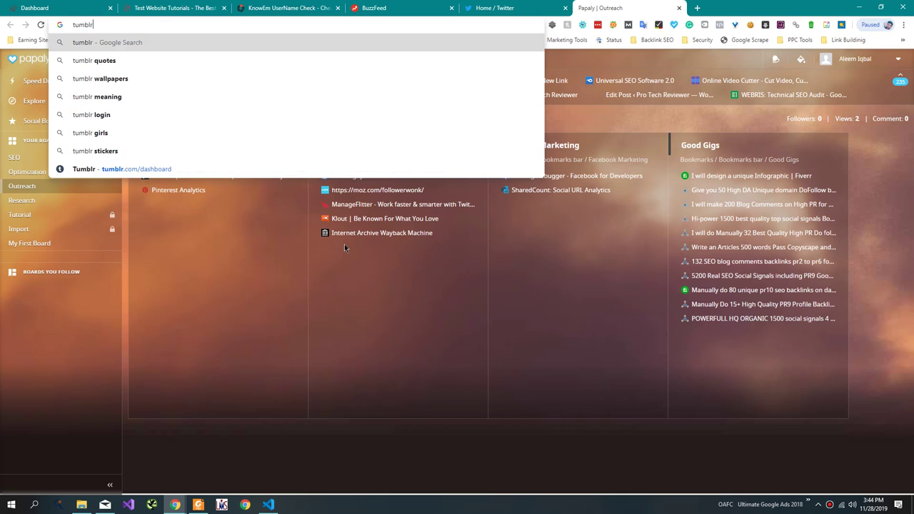
pyautogui.hotkey('ctrl', 'a')
pyautogui.write('blogspot')
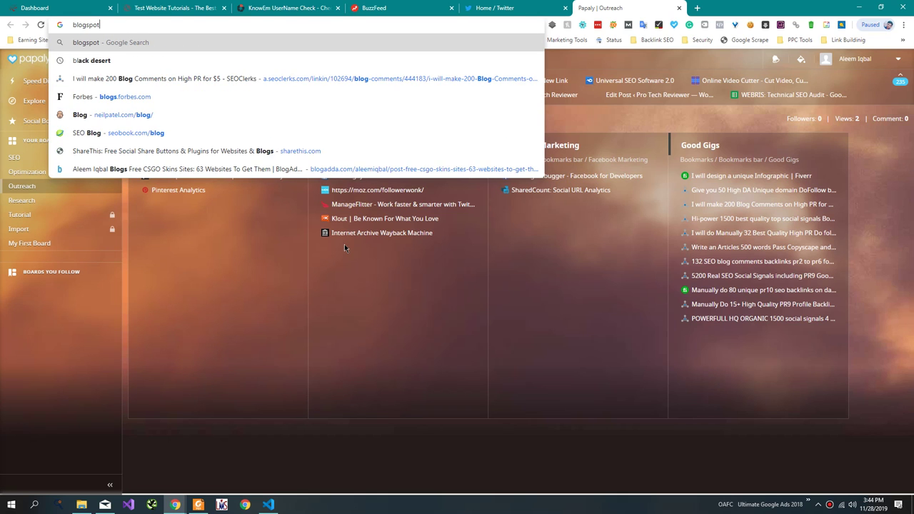
pyautogui.hotkey('ctrl', 'a')
pyautogui.write('wor')
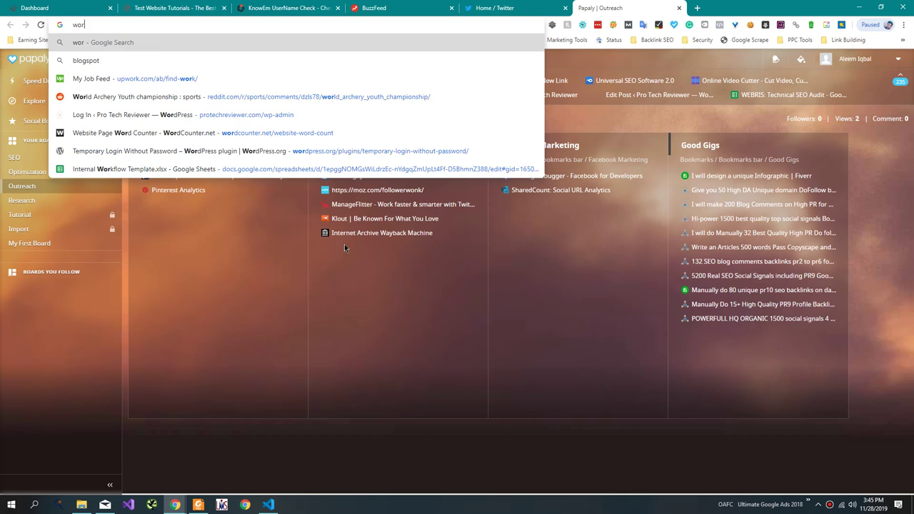
pyautogui.write('dpress')
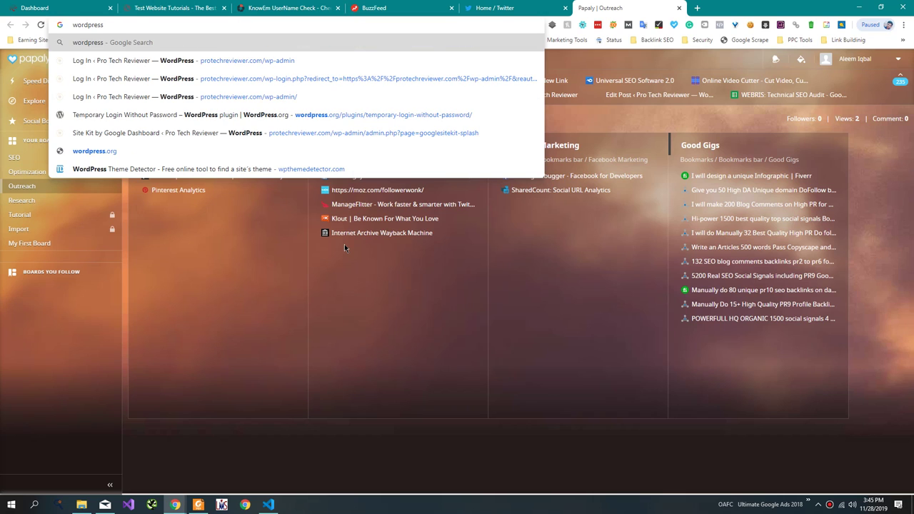
pyautogui.hotkey('ctrl', 'a')
pyautogui.hotkey('alt', 'Tab')
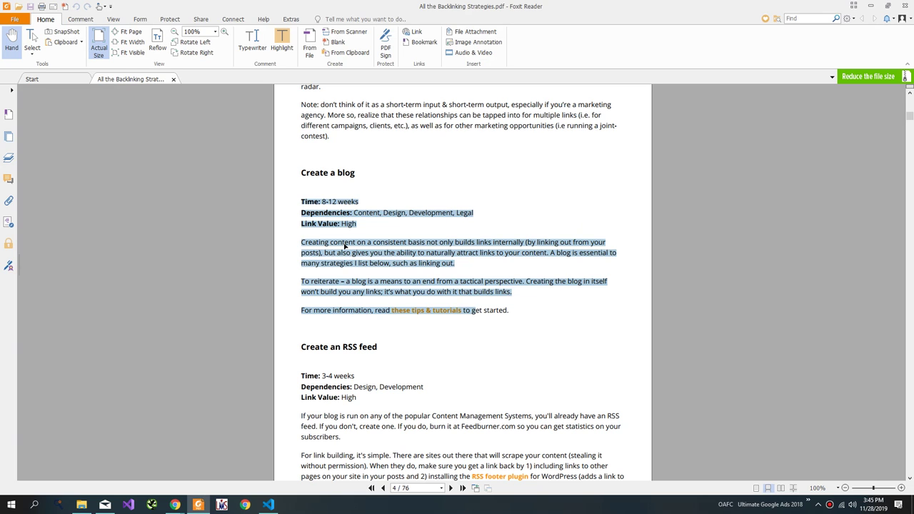
# Scroll the guide from page 5 to the Interlink and Link out sections on page 6
pyautogui.scroll(-5, 344, 254)
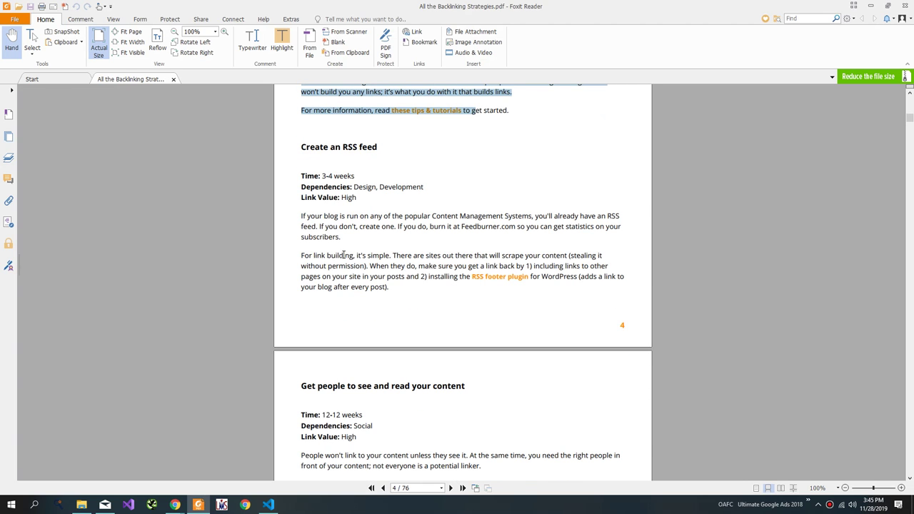
pyautogui.scroll(3, 524, 299)
pyautogui.scroll(-9, 526, 214)
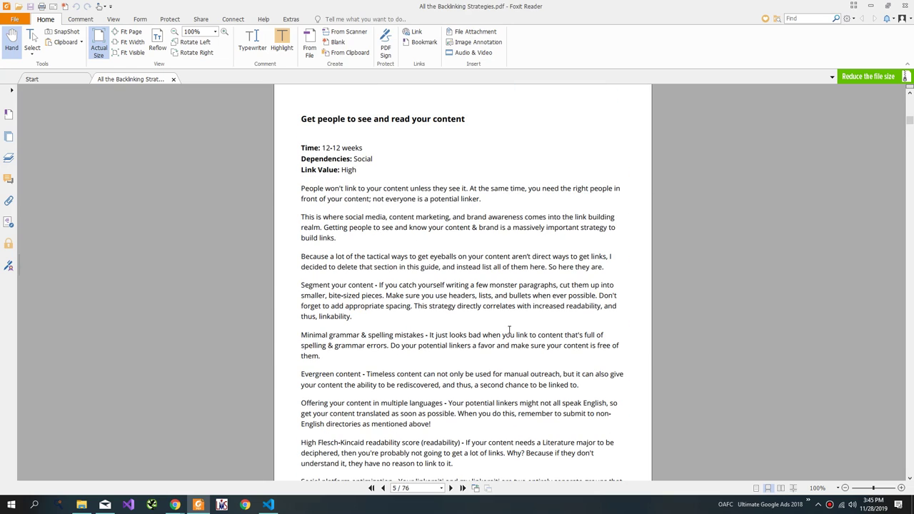
pyautogui.scroll(-4, 509, 329)
pyautogui.scroll(2, 509, 333)
pyautogui.scroll(-1, 509, 334)
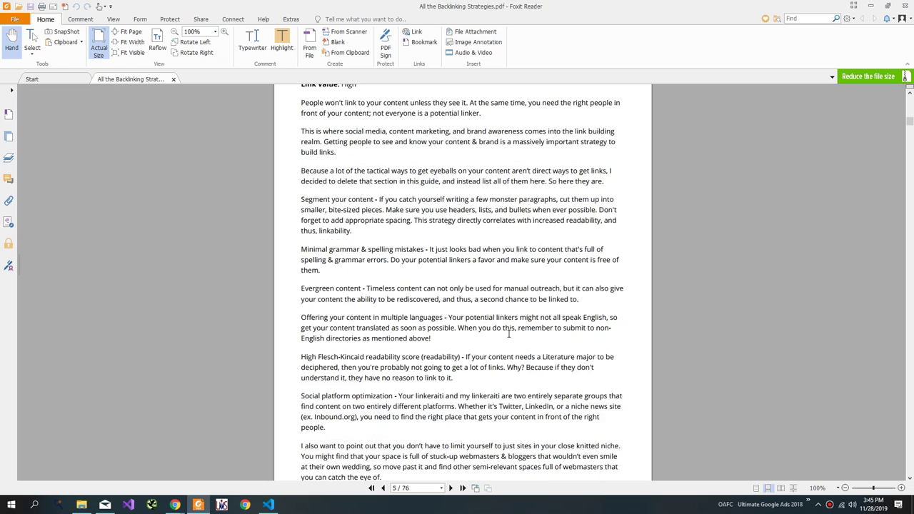
pyautogui.scroll(2, 509, 334)
pyautogui.scroll(-8, 508, 333)
pyautogui.scroll(-3, 509, 333)
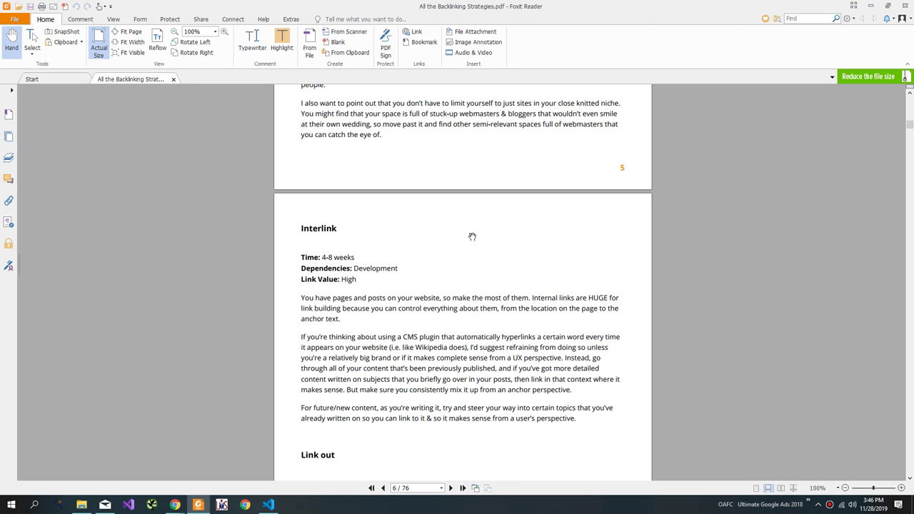
pyautogui.scroll(-5, 468, 246)
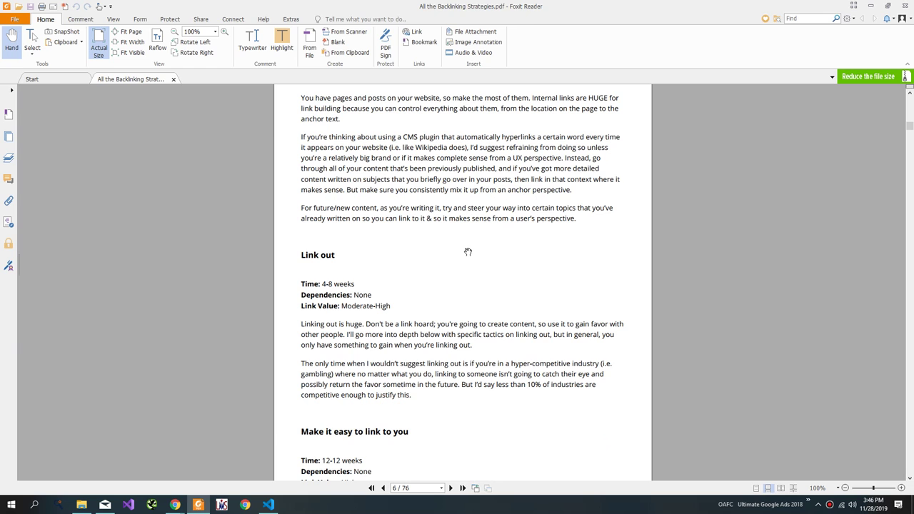
# Switch to Chrome and focus the address bar for a new search
pyautogui.hotkey('alt', 'Tab')
pyautogui.hotkey('alt', 'Tab')
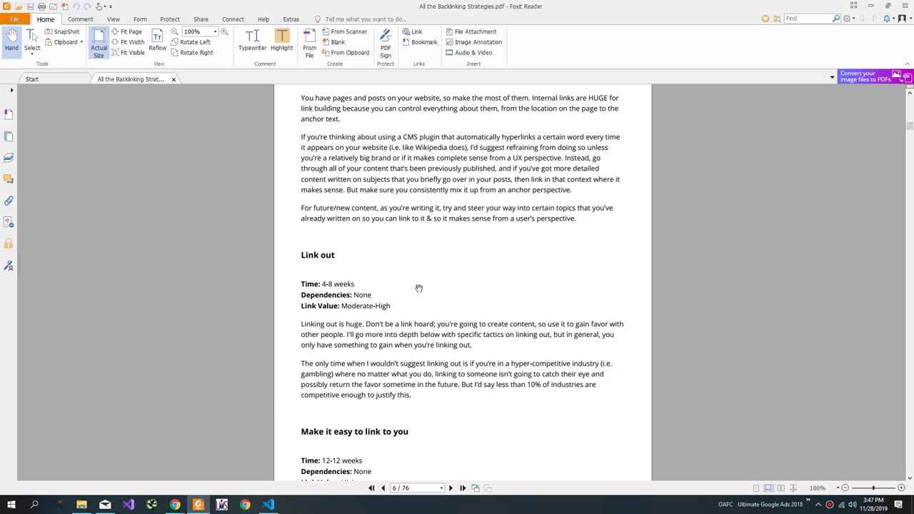
pyautogui.hotkey('alt', 'Tab')
pyautogui.hotkey('ctrl', 'l')
# Search Google for 'silo structure' using the address-bar suggestion
pyautogui.write('Silo')
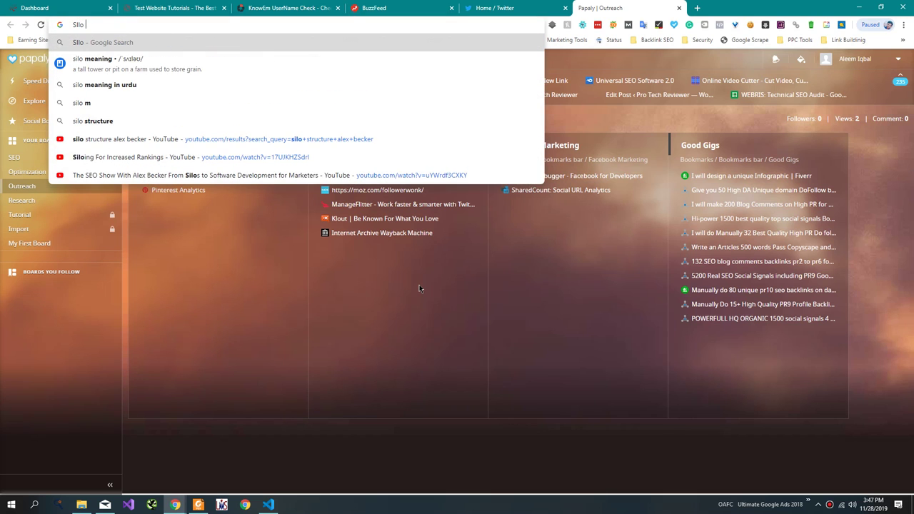
pyautogui.hotkey('ctrl', 'z')
pyautogui.hotkey('ctrl', 'y')
pyautogui.write('St')
pyautogui.press('Down')
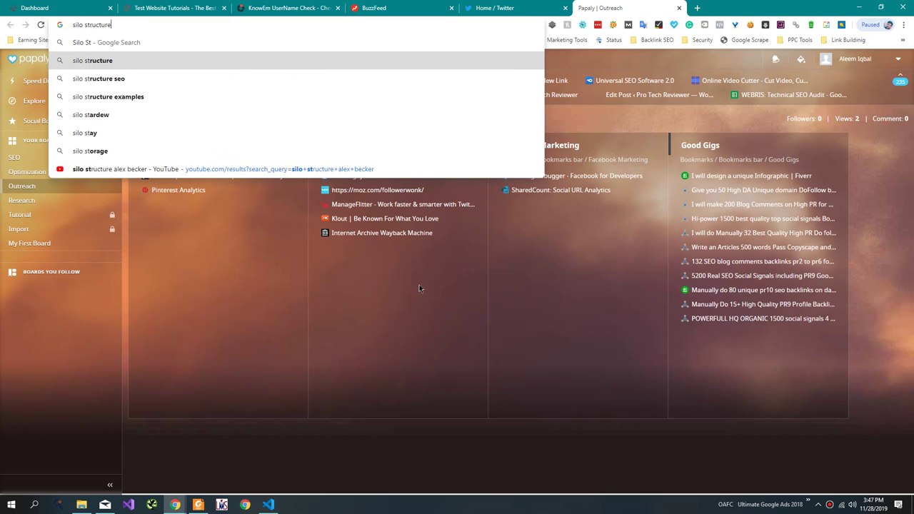
pyautogui.press('Return')
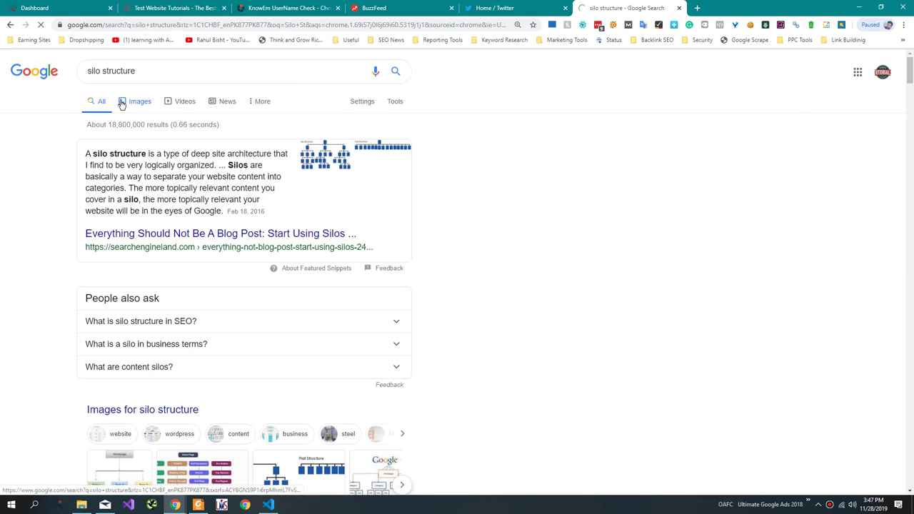
# Browse the image results and preview the SEO Friendly SILO Structure diagram
pyautogui.click(122, 103)
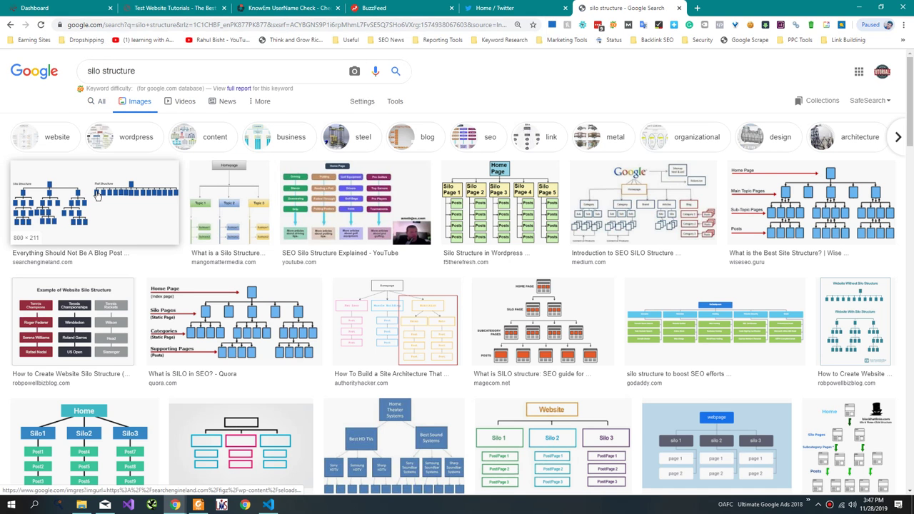
pyautogui.click(97, 196)
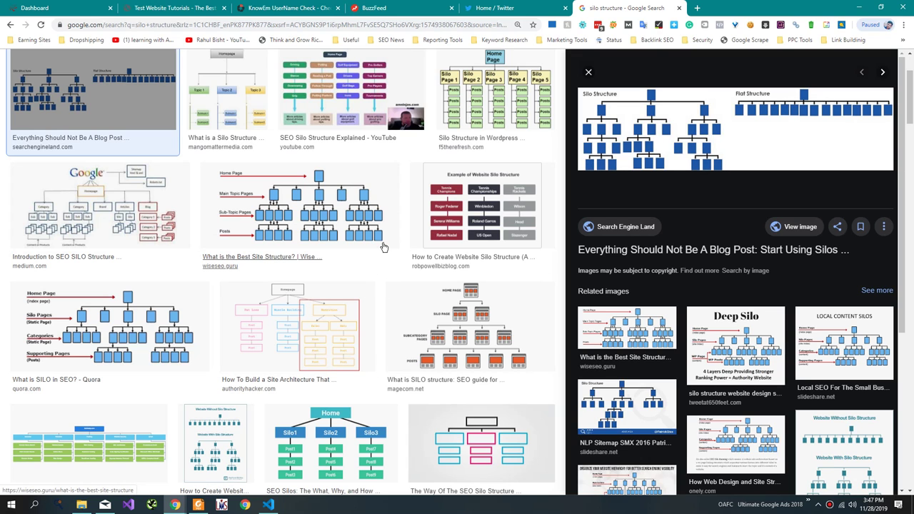
pyautogui.scroll(-3, 391, 285)
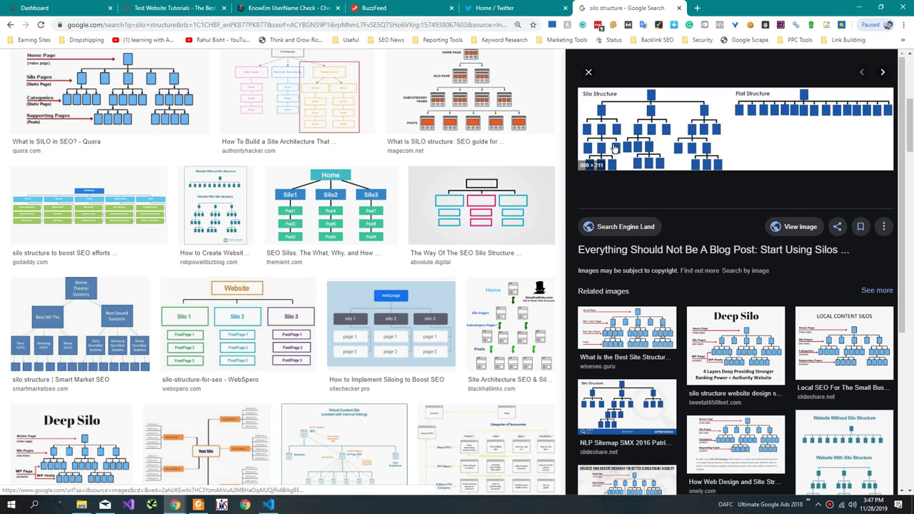
pyautogui.scroll(-1, 616, 142)
pyautogui.scroll(-2, 456, 206)
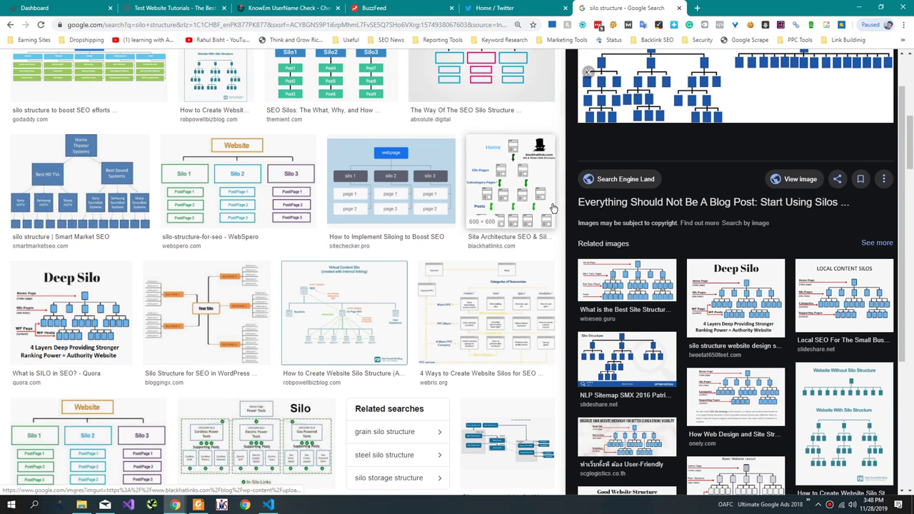
pyautogui.scroll(-3, 575, 188)
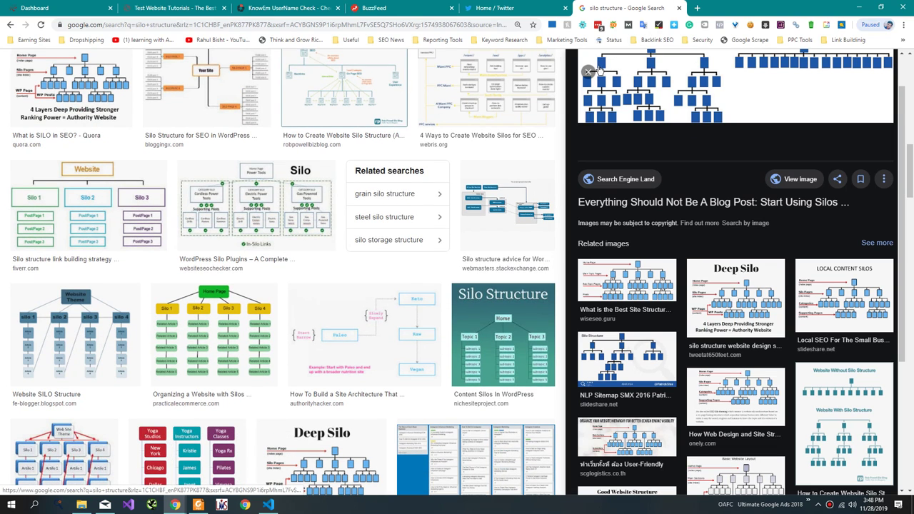
pyautogui.scroll(-3, 201, 257)
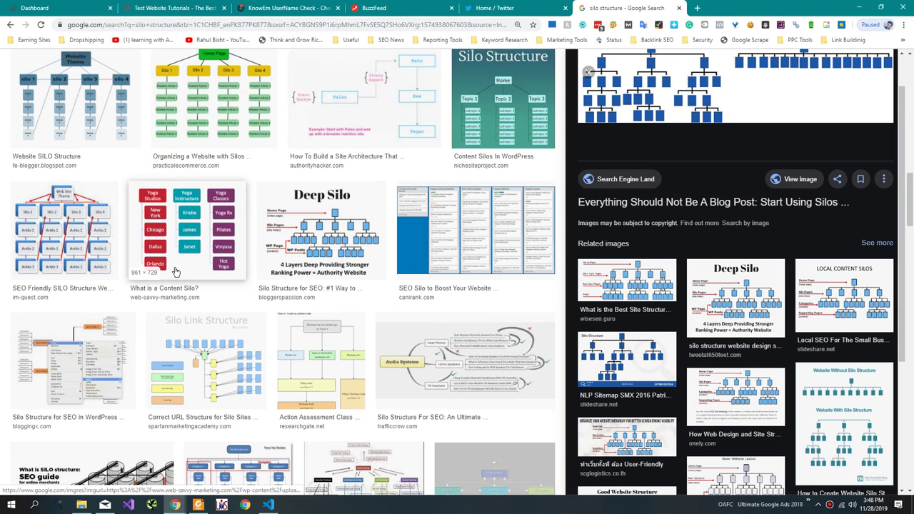
pyautogui.click(70, 259)
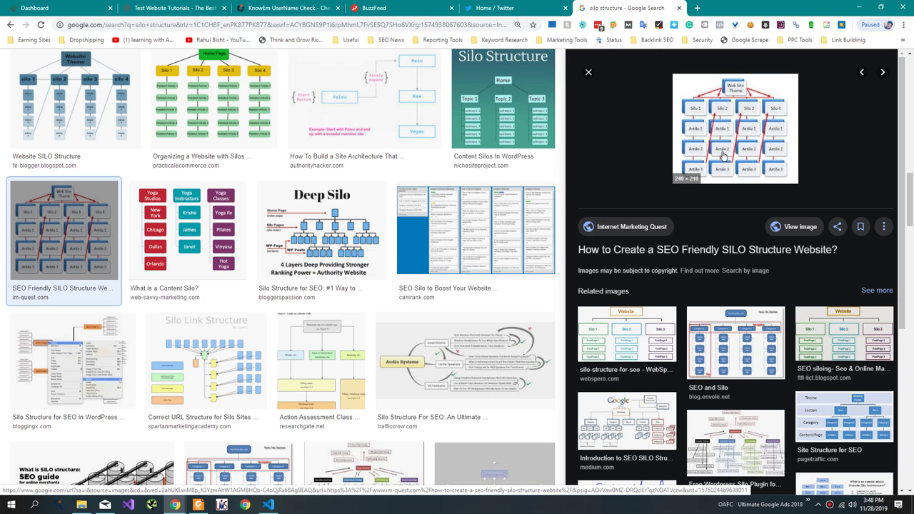
# Read the backlinking PDF through Profile links to the Research competitors section on page 7
pyautogui.hotkey('alt', 'Tab')
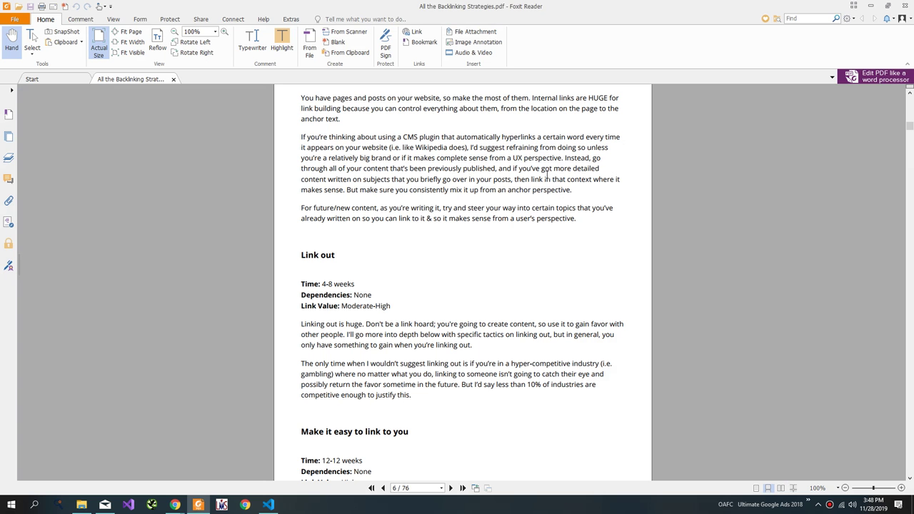
pyautogui.scroll(-2, 547, 177)
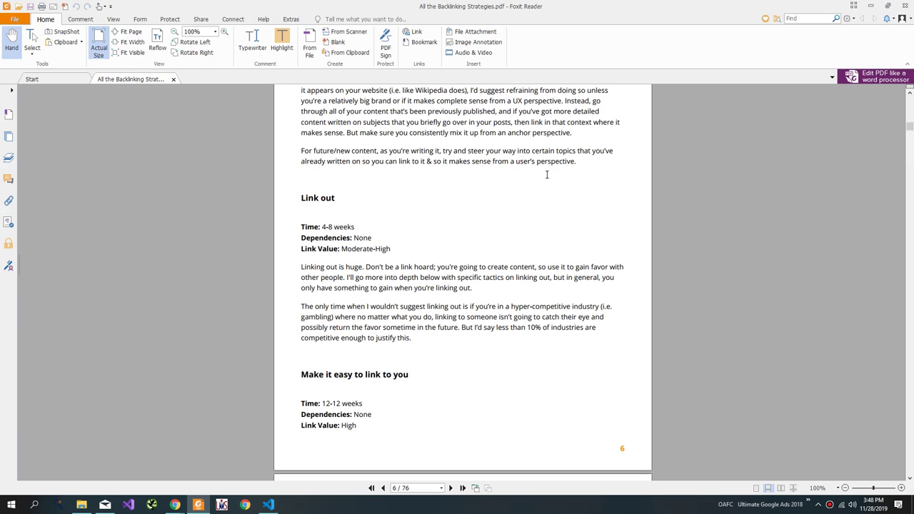
pyautogui.scroll(-3, 546, 174)
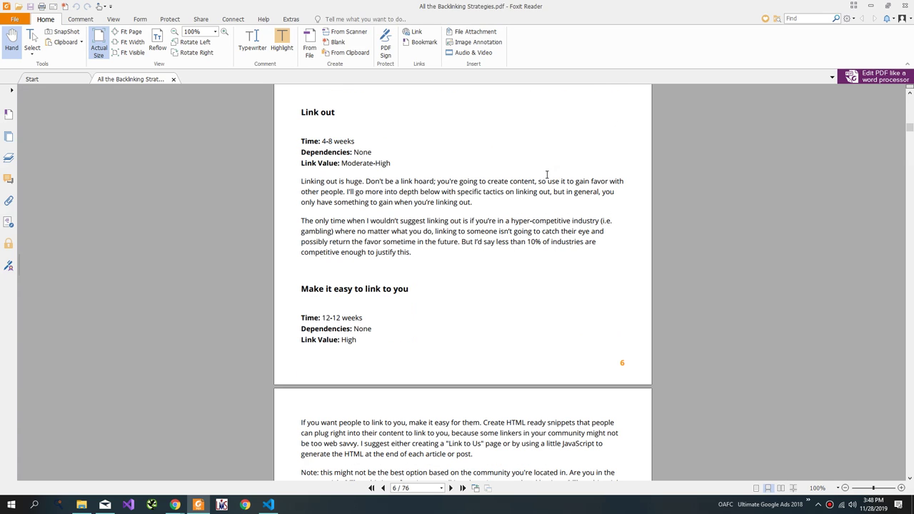
pyautogui.doubleClick(302, 182)
pyautogui.scroll(-5, 173, 236)
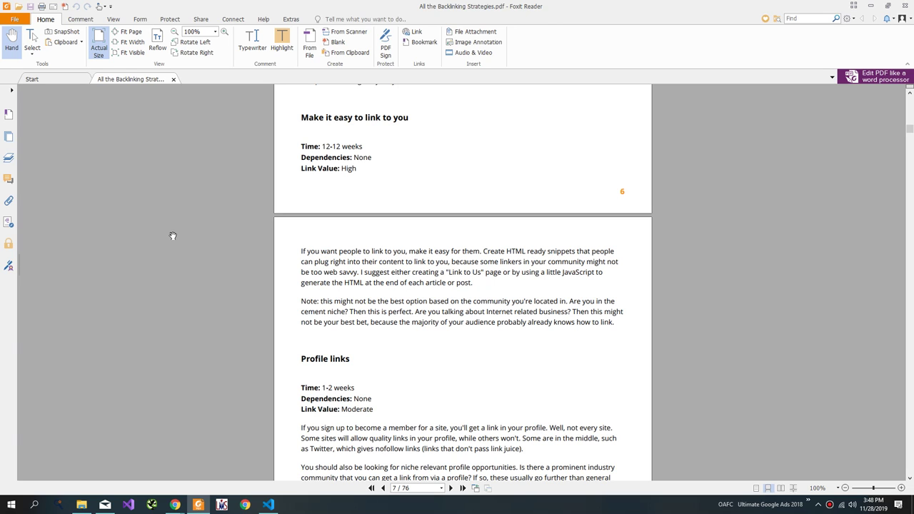
pyautogui.scroll(-3, 173, 236)
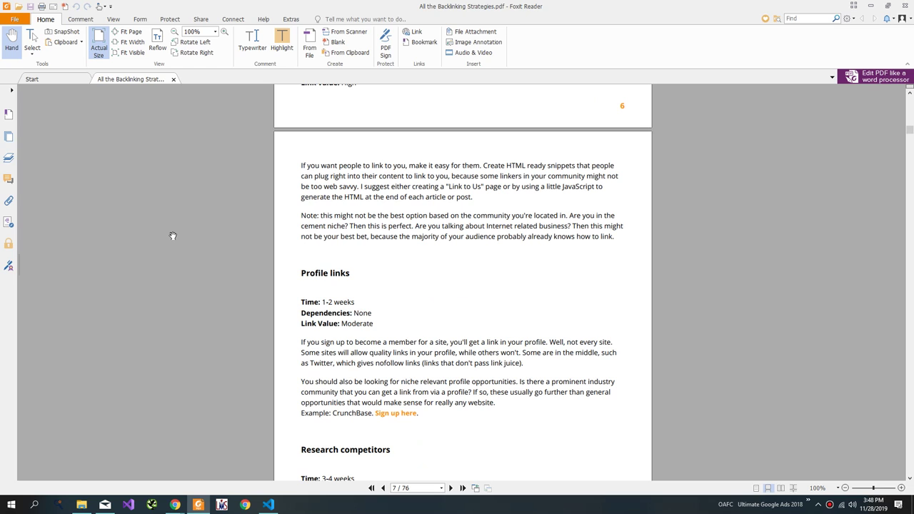
pyautogui.scroll(3, 173, 236)
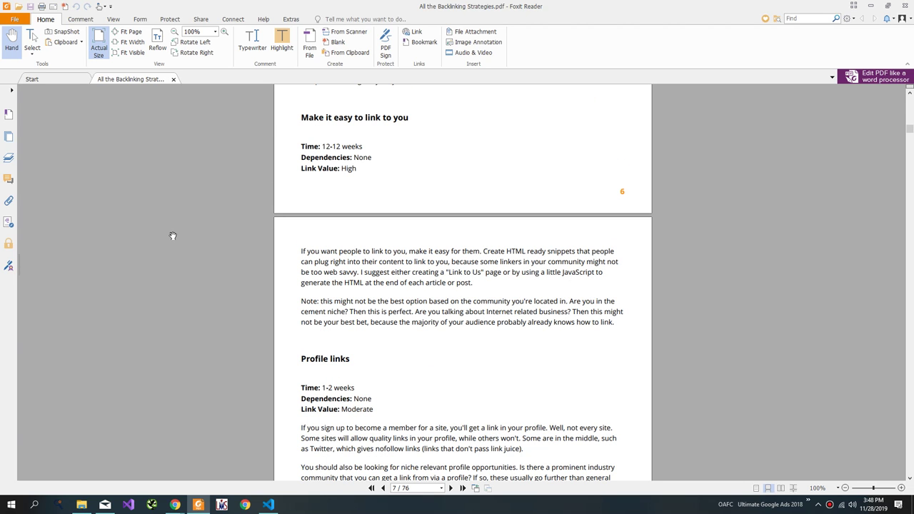
pyautogui.scroll(-7, 172, 242)
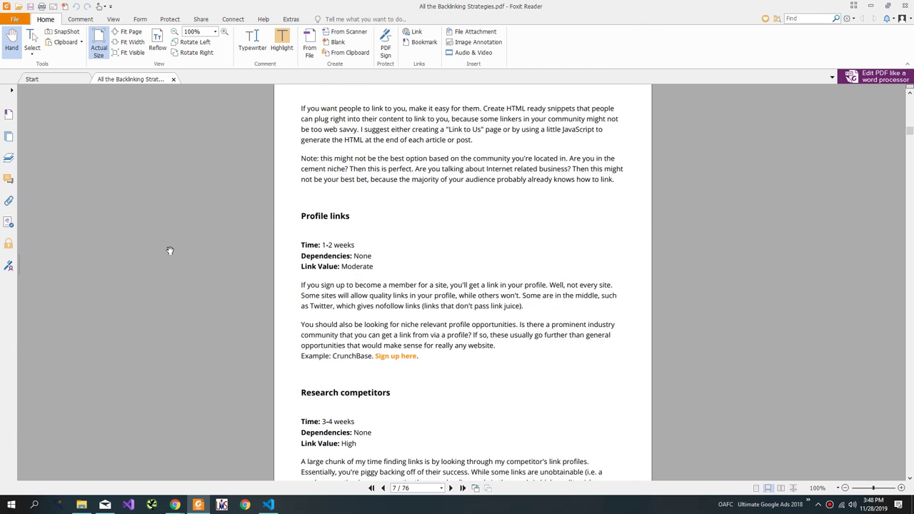
pyautogui.scroll(-5, 170, 250)
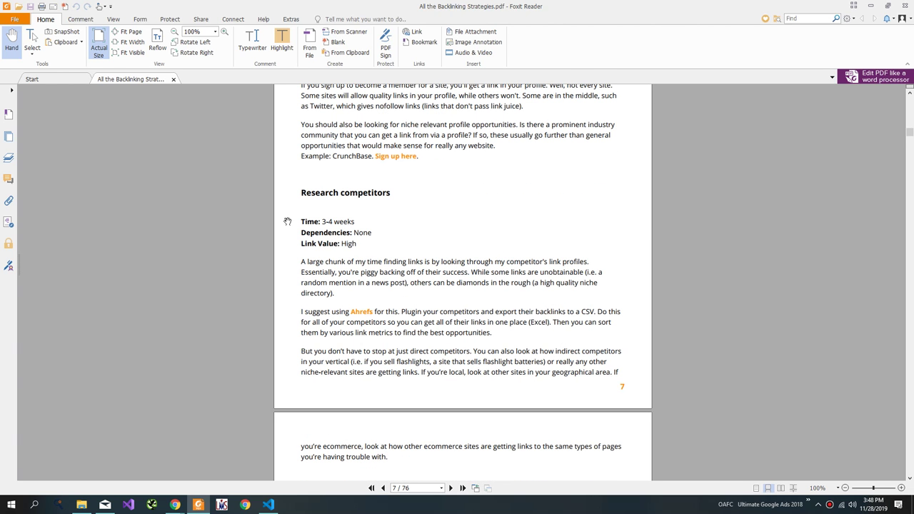
# Open gamesolutionz.com's My Blog WordPress site in a new tab, then clear the address bar
pyautogui.hotkey('alt', 'Tab')
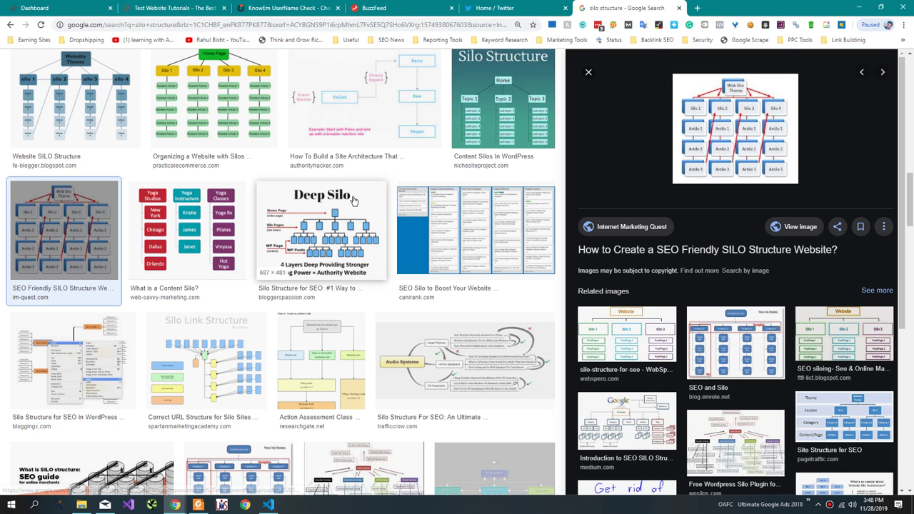
pyautogui.hotkey('ctrl', 't')
pyautogui.write('re')
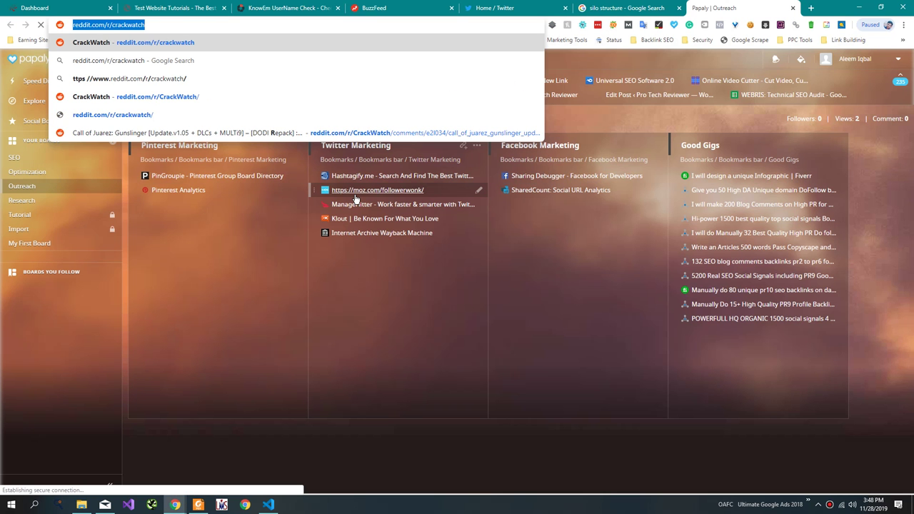
pyautogui.write('gamesol')
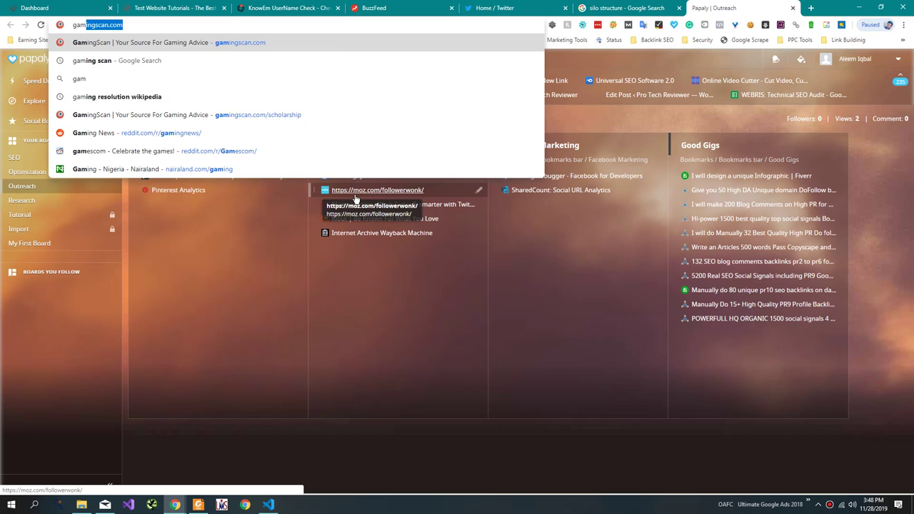
pyautogui.write('utionz.cop')
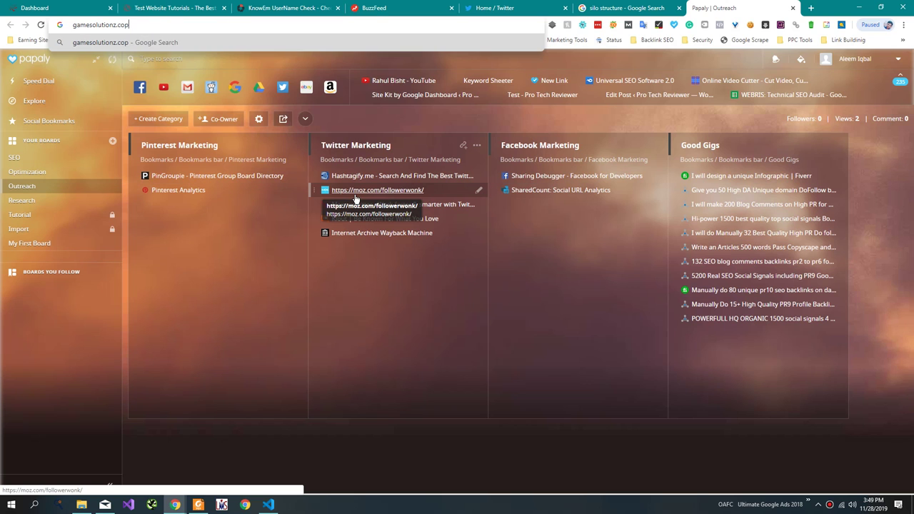
pyautogui.press('BackSpace')
pyautogui.write('m')
pyautogui.press('Return')
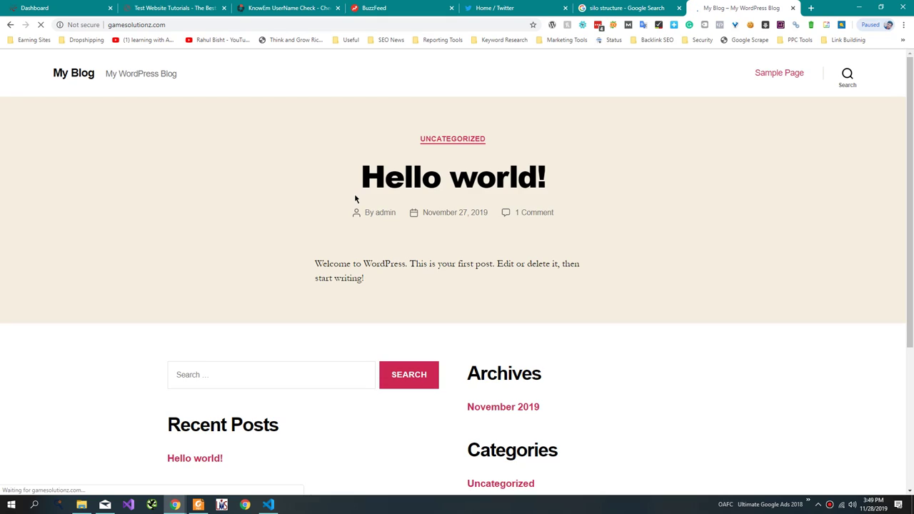
pyautogui.click(211, 27)
pyautogui.hotkey('ctrl', 'c')
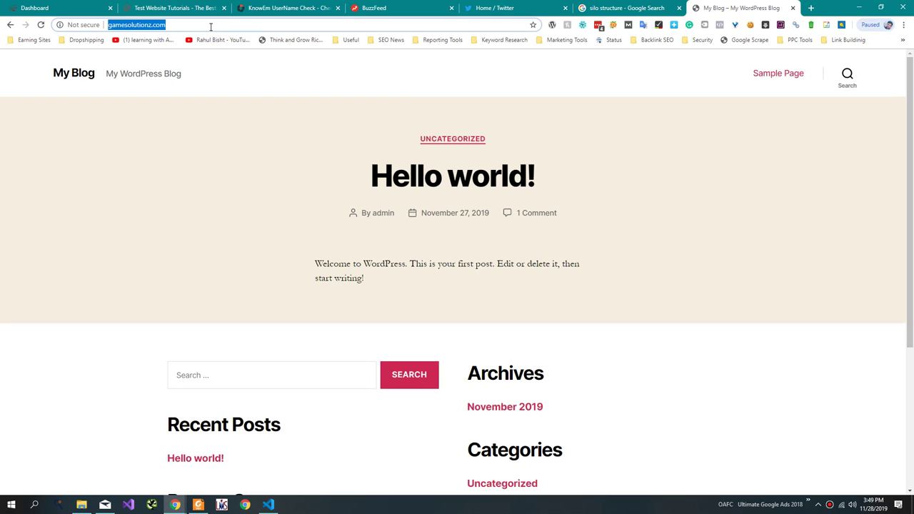
pyautogui.press('BackSpace')
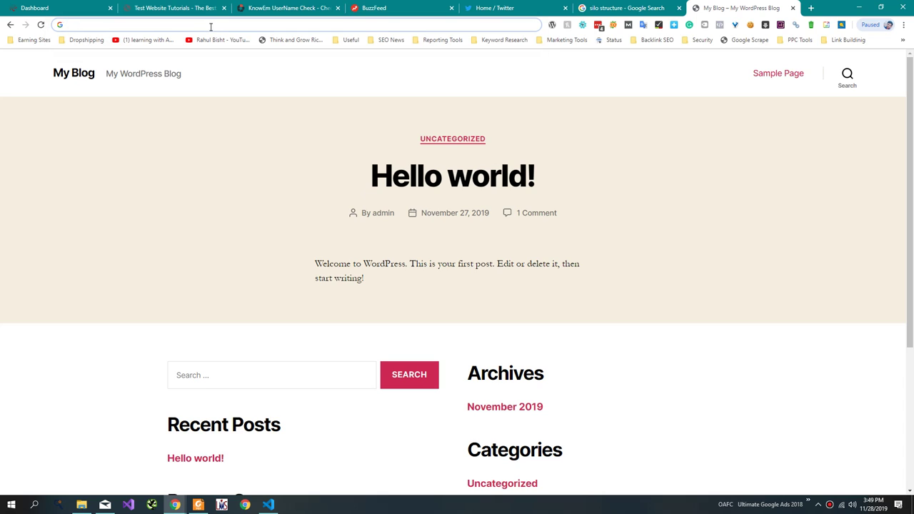
pyautogui.write('ahref')
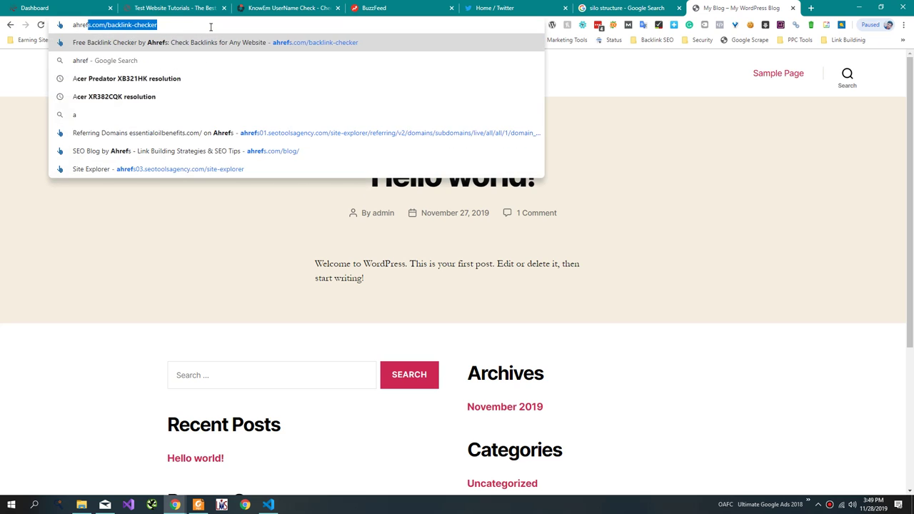
pyautogui.press('Return')
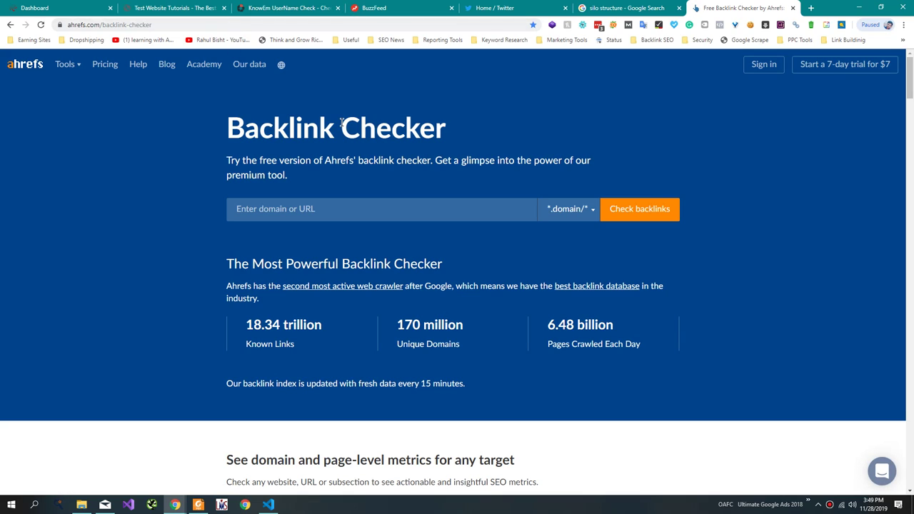
pyautogui.click(333, 207)
pyautogui.hotkey('ctrl', 'v')
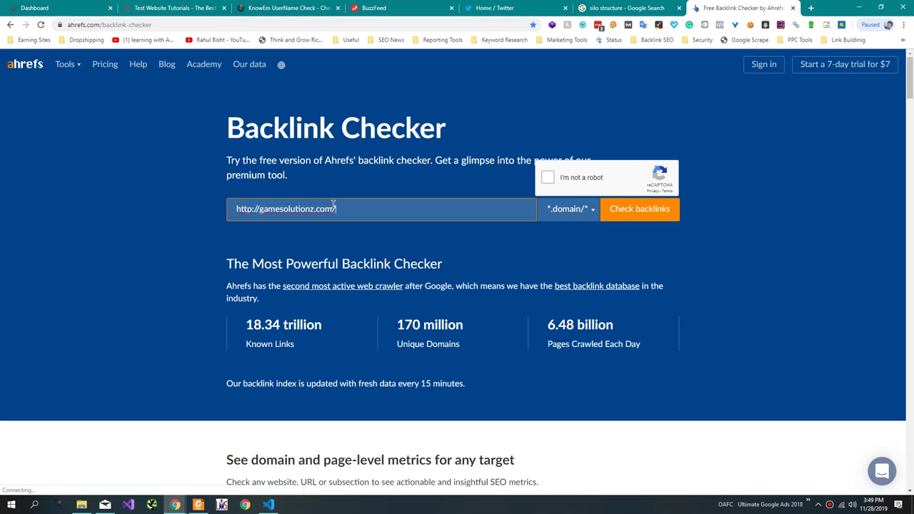
pyautogui.click(546, 178)
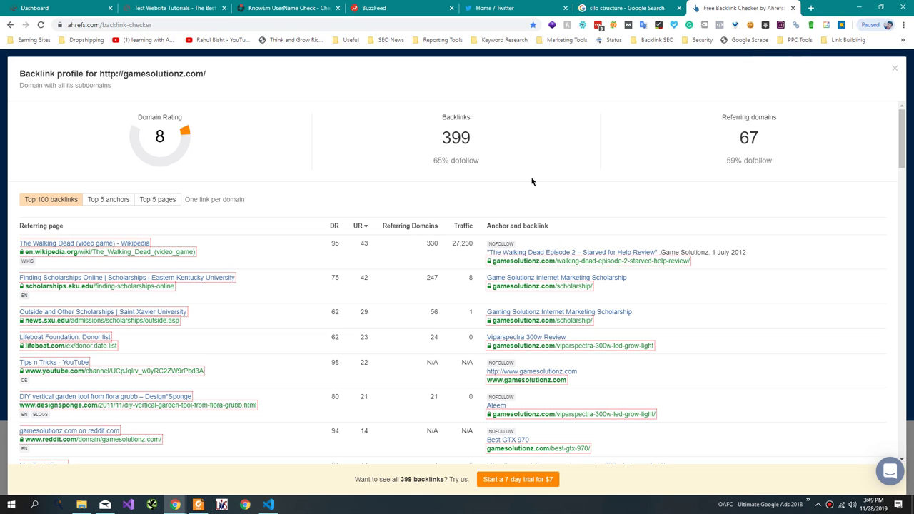
pyautogui.middleClick(191, 254)
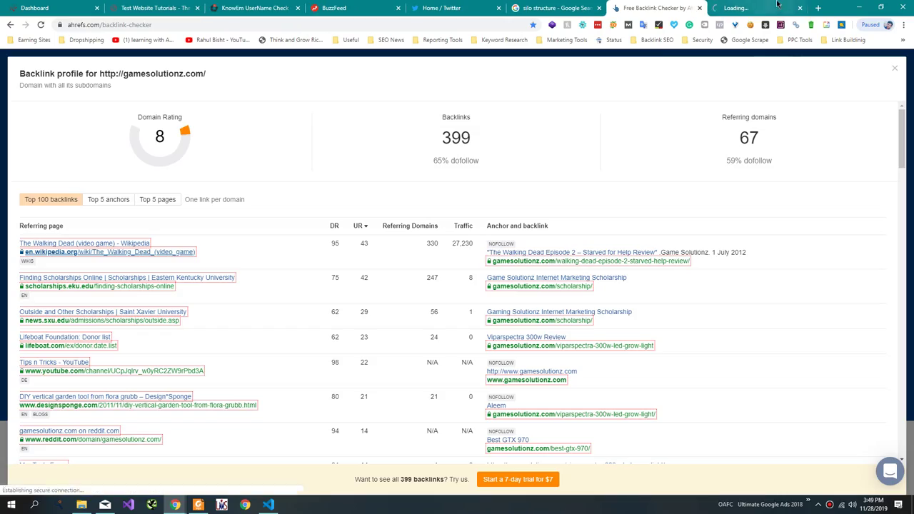
# Scroll through Wikipedia's 'The Walking Dead (video game)' article down to its References section
pyautogui.click(777, 7)
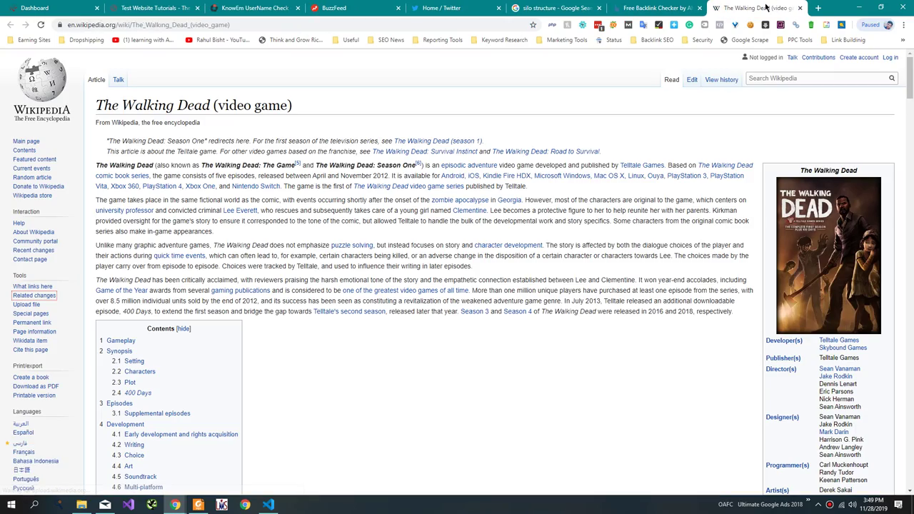
pyautogui.scroll(-6, 696, 165)
pyautogui.scroll(6, 696, 165)
pyautogui.scroll(-15, 697, 165)
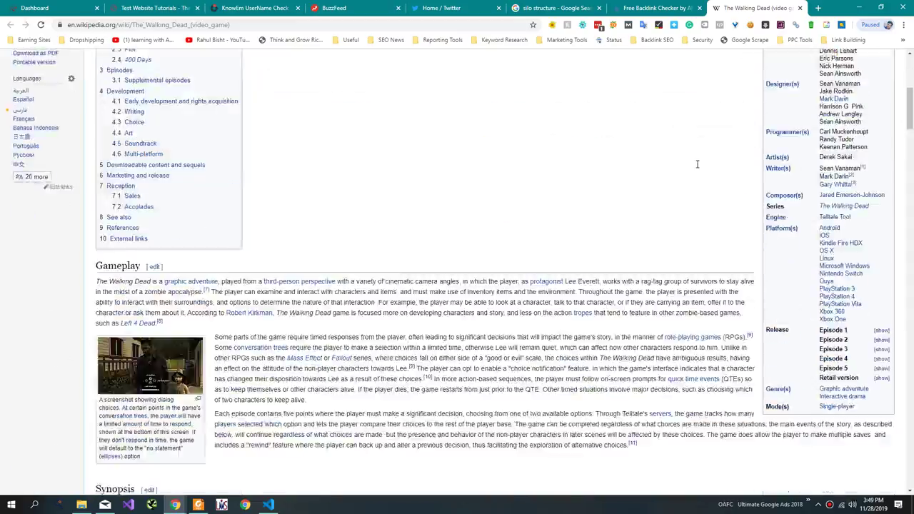
pyautogui.scroll(-20, 686, 222)
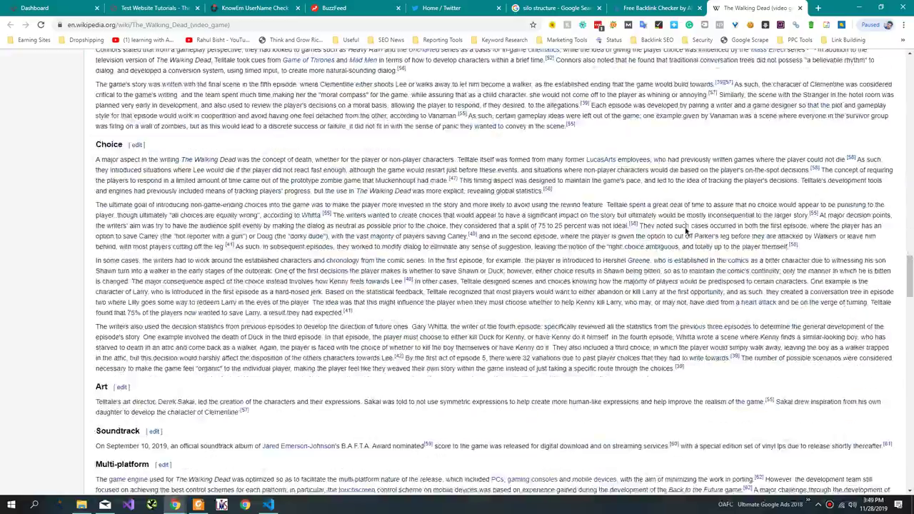
pyautogui.scroll(-2, 683, 245)
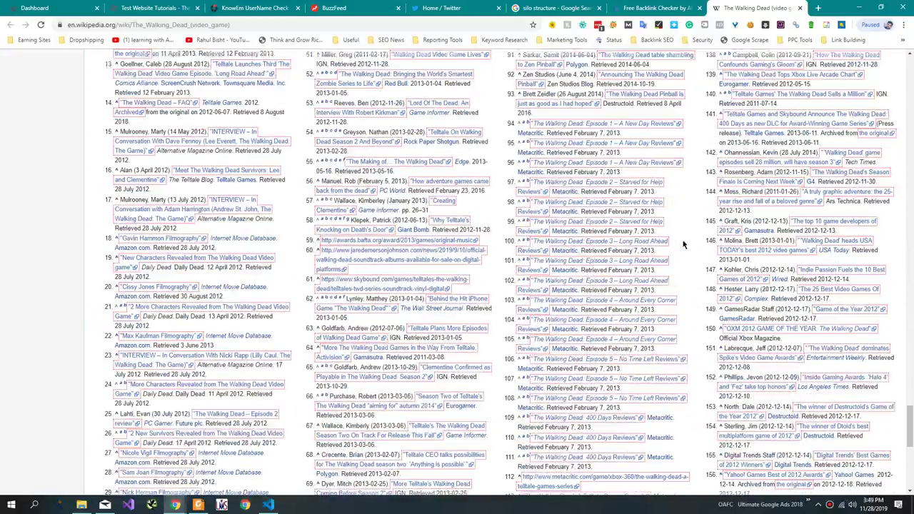
pyautogui.scroll(-1, 682, 244)
pyautogui.scroll(7, 682, 245)
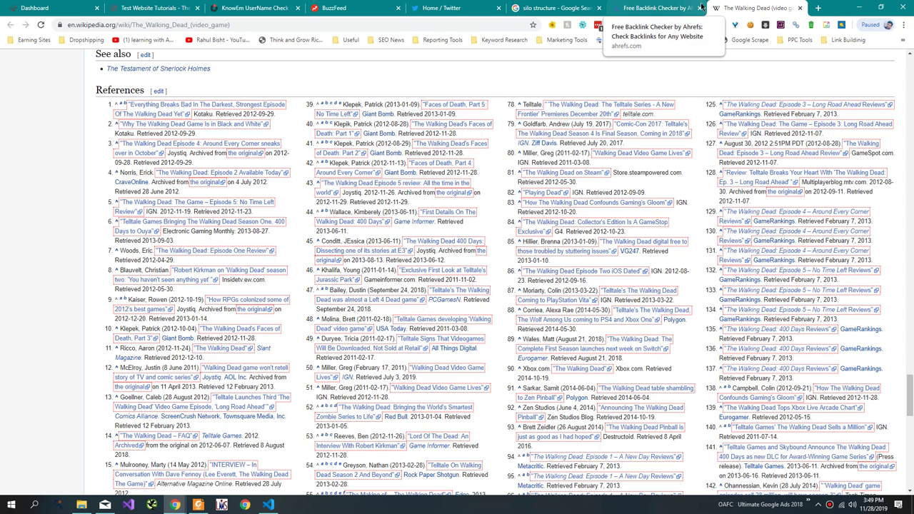
# Close the Wikipedia tab and scroll the gamesolutionz.com backlink list past the MooTools Forge row
pyautogui.hotkey('ctrl', 'w')
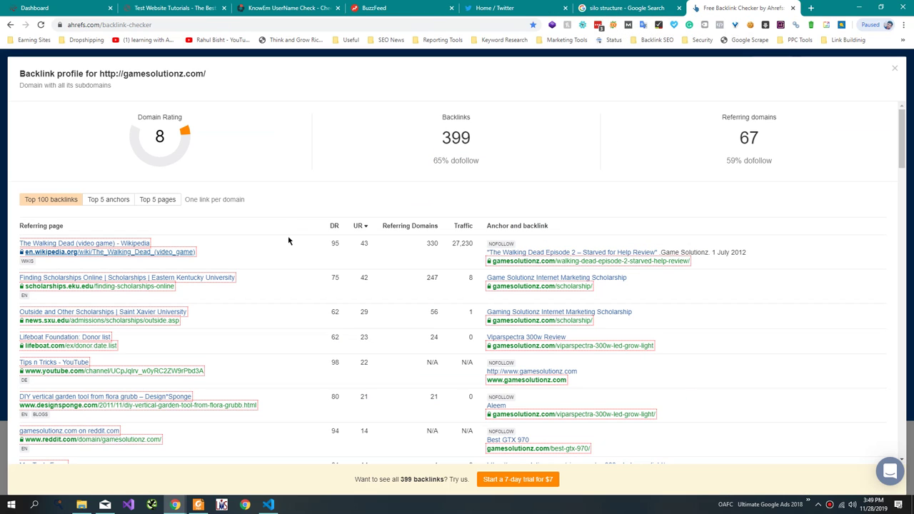
pyautogui.scroll(-2, 222, 247)
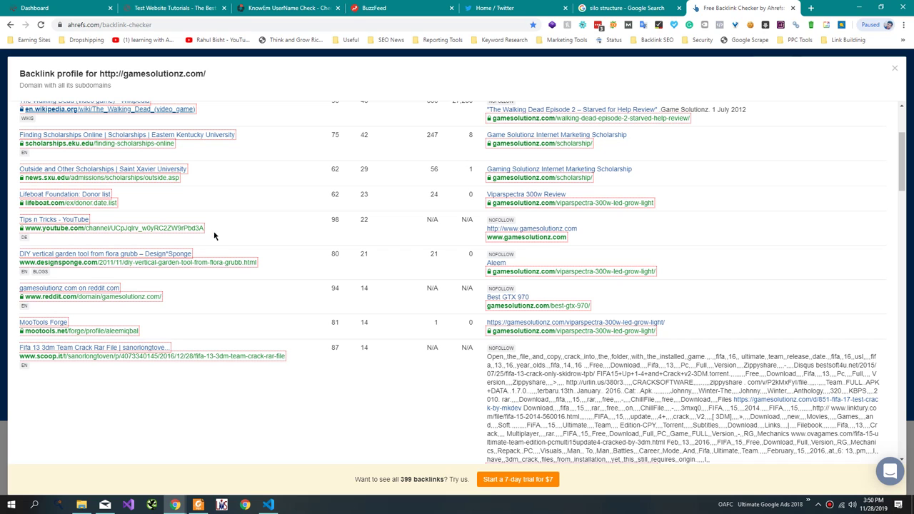
pyautogui.moveTo(214, 236)
pyautogui.mouseDown()
pyautogui.moveTo(172, 111)
pyautogui.moveTo(167, 212)
pyautogui.moveTo(218, 228)
pyautogui.mouseUp()
pyautogui.scroll(-1, 263, 243)
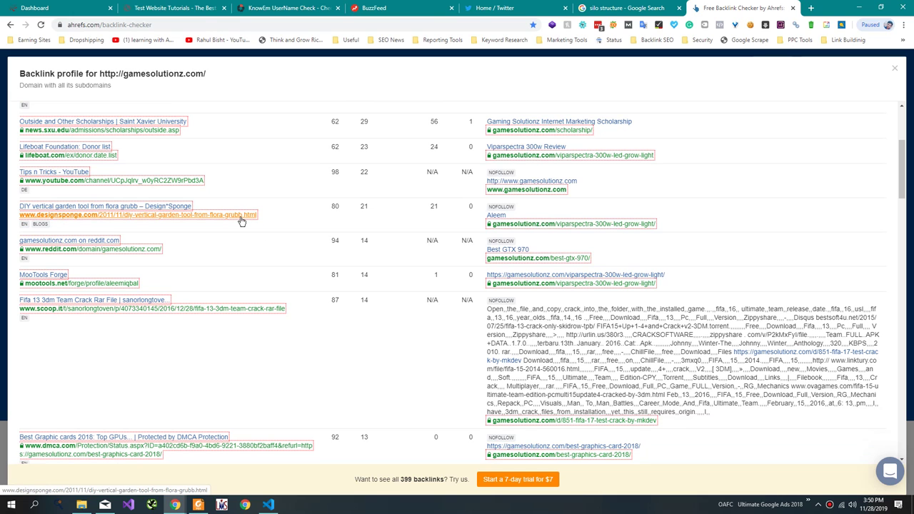
# Open the designsponge.com 'DIY vertical garden tool from flora grubb' post and scroll through its comments
pyautogui.keyDown('ctrl'); pyautogui.click(241, 215); pyautogui.keyUp('ctrl')
pyautogui.click(738, 7)
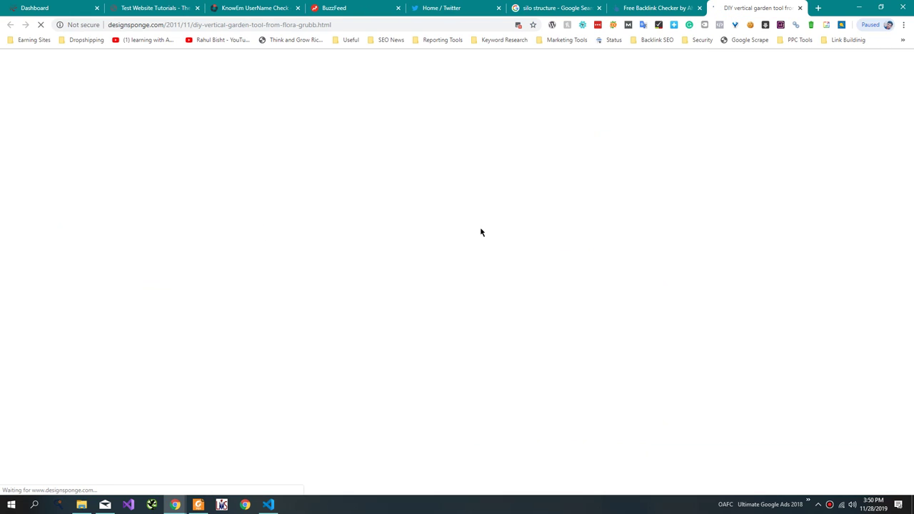
pyautogui.scroll(-15, 481, 232)
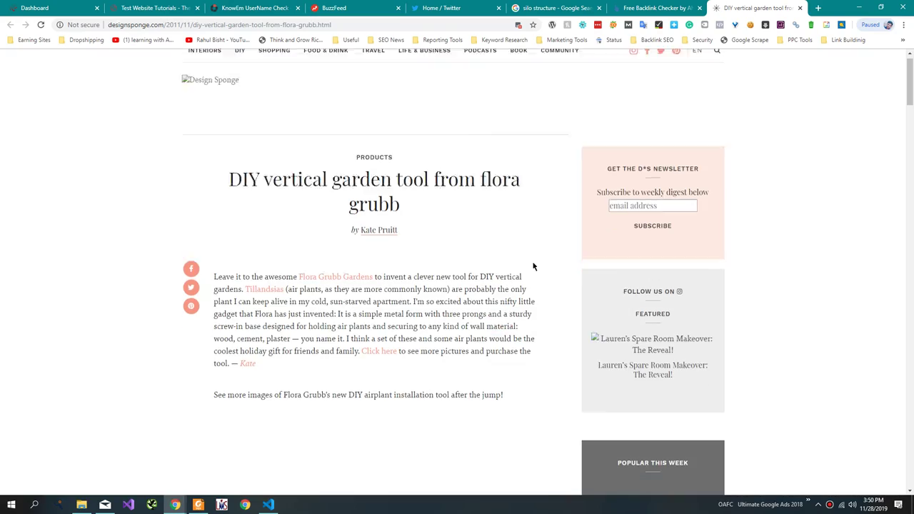
pyautogui.scroll(-15, 532, 271)
pyautogui.scroll(-20, 506, 304)
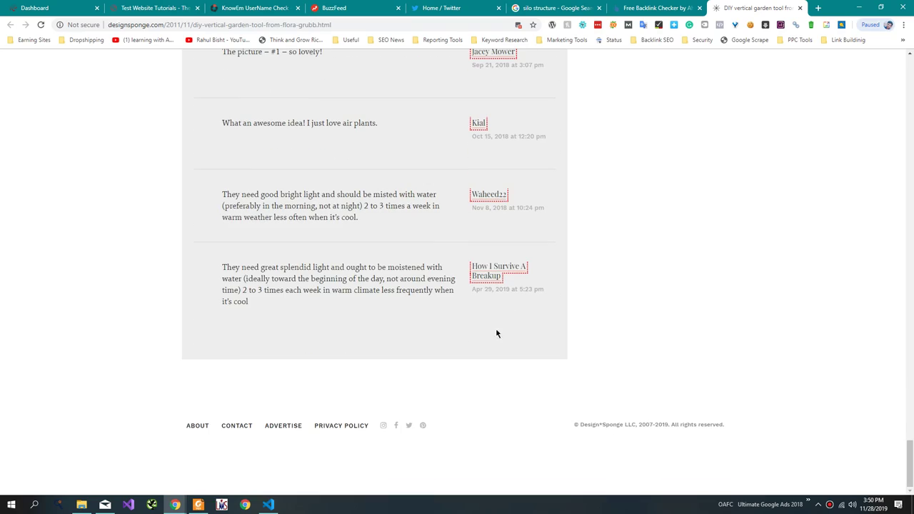
pyautogui.scroll(20, 448, 344)
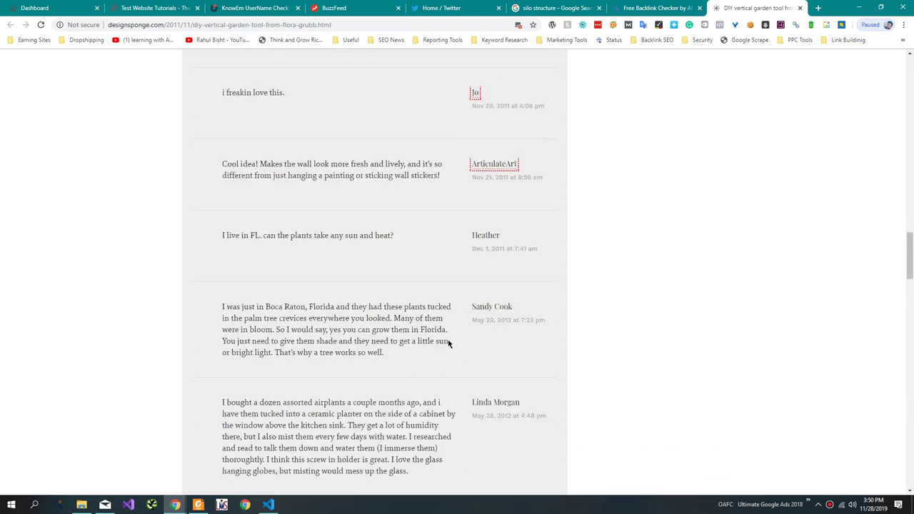
pyautogui.scroll(15, 448, 343)
pyautogui.scroll(-3, 448, 344)
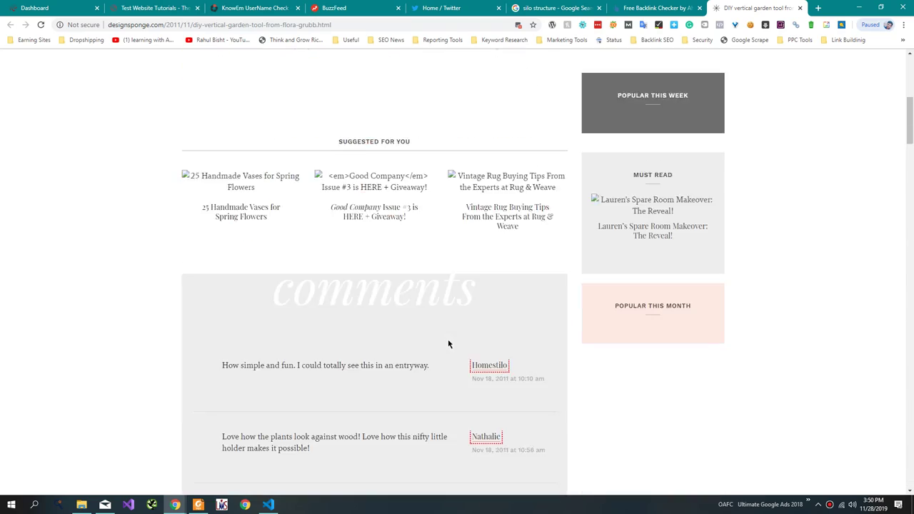
pyautogui.scroll(10, 392, 283)
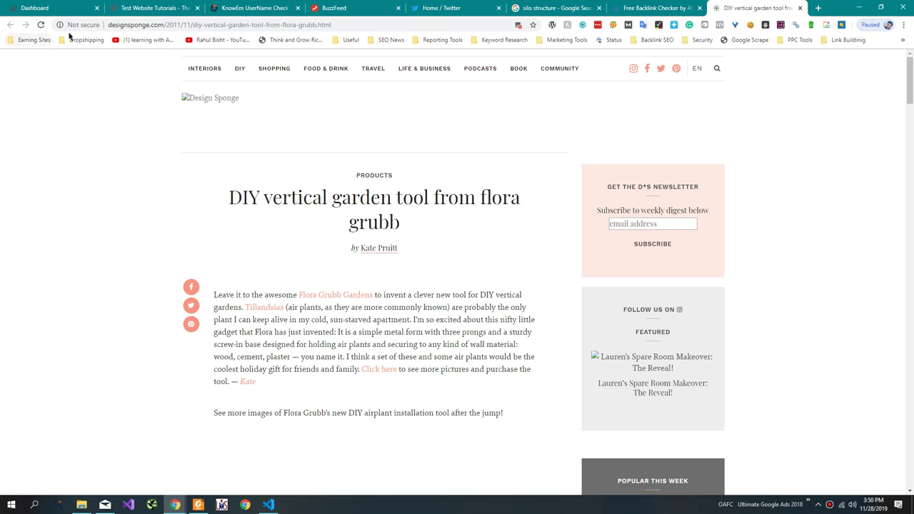
# Trim the Design*Sponge address to load its homepage
pyautogui.moveTo(165, 24); pyautogui.dragTo(349, 24)
pyautogui.press('Delete')
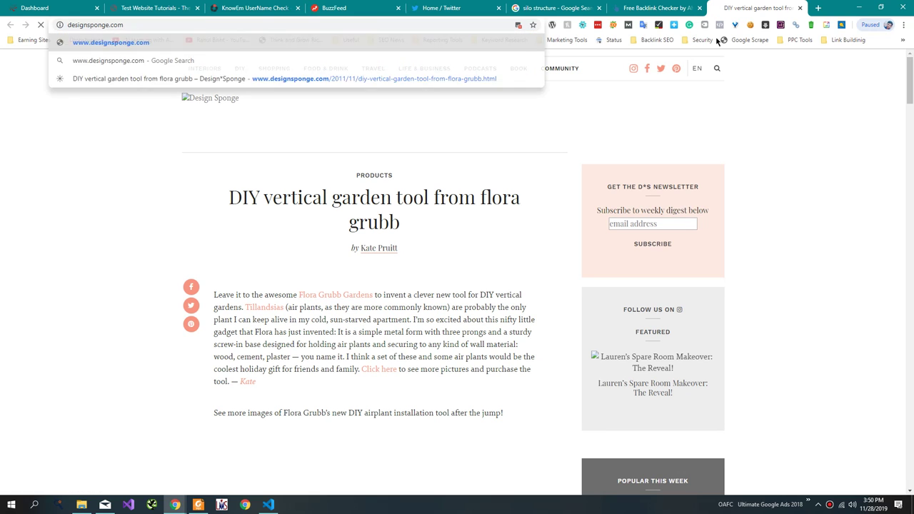
pyautogui.press('Return')
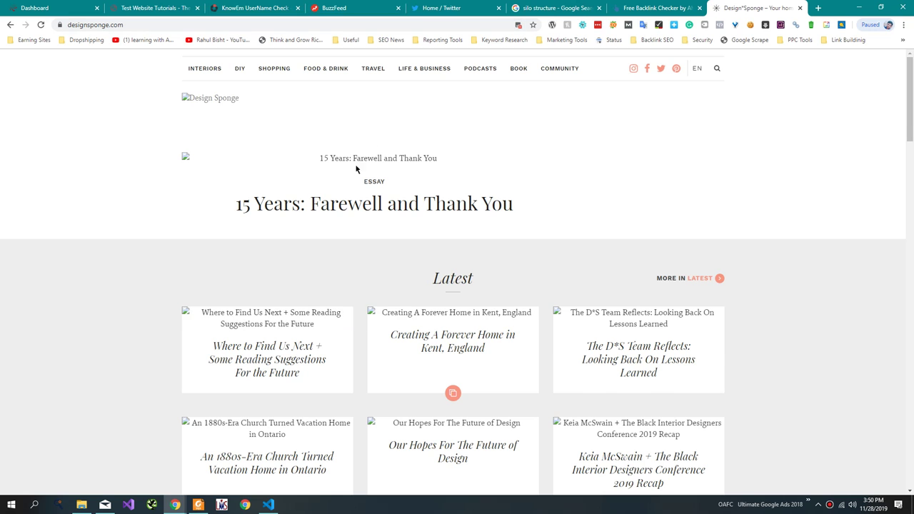
# Back in Ahrefs, open the reddit.com referring page in a new tab and close it
pyautogui.hotkey('ctrl', 'shift', 'Tab')
pyautogui.scroll(-1, 228, 205)
pyautogui.middleClick(133, 201)
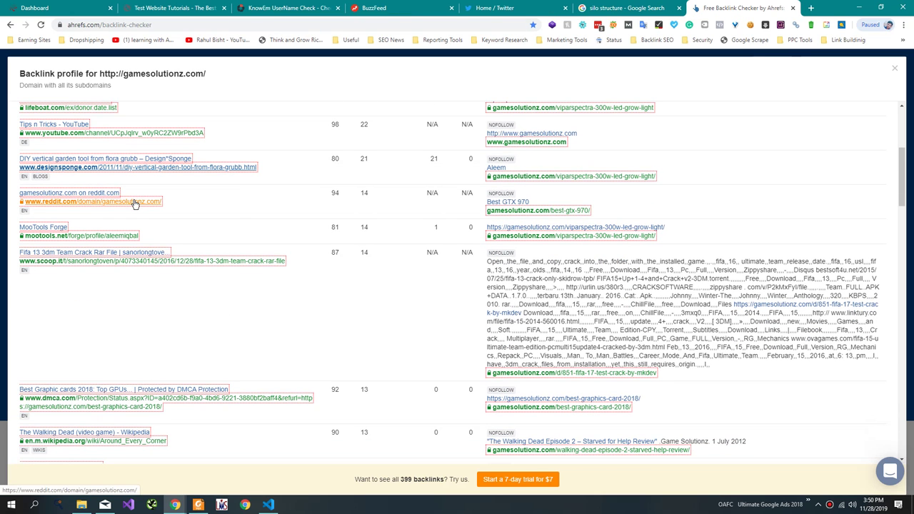
pyautogui.click(773, 7)
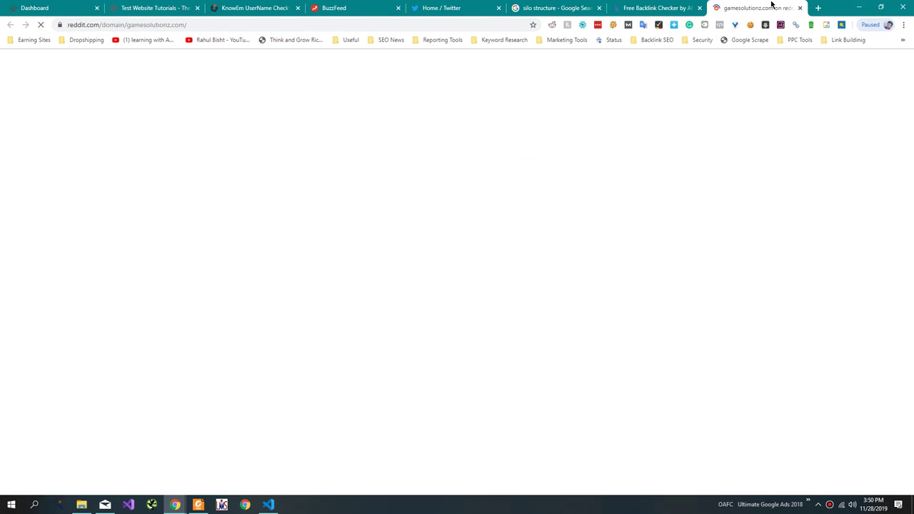
pyautogui.hotkey('ctrl', 'w')
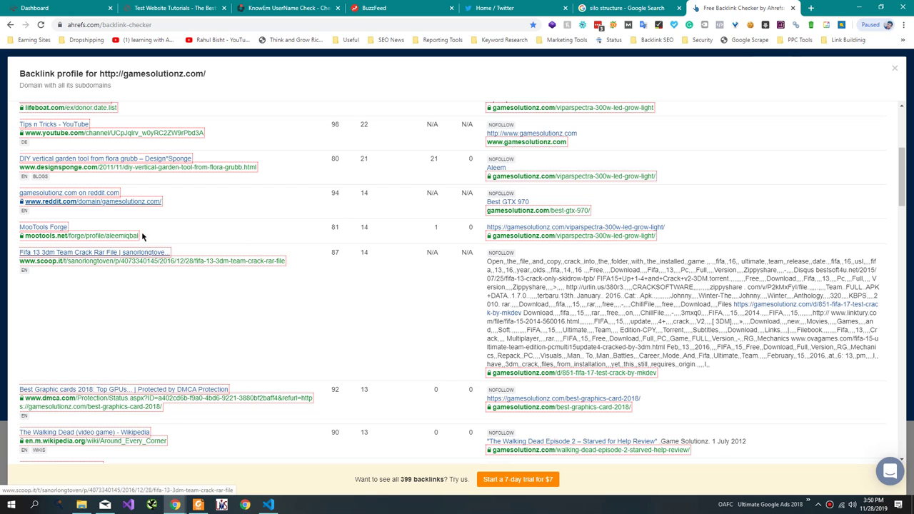
# Open the mootools.net referring page in a new tab and always allow its images
pyautogui.middleClick(114, 235)
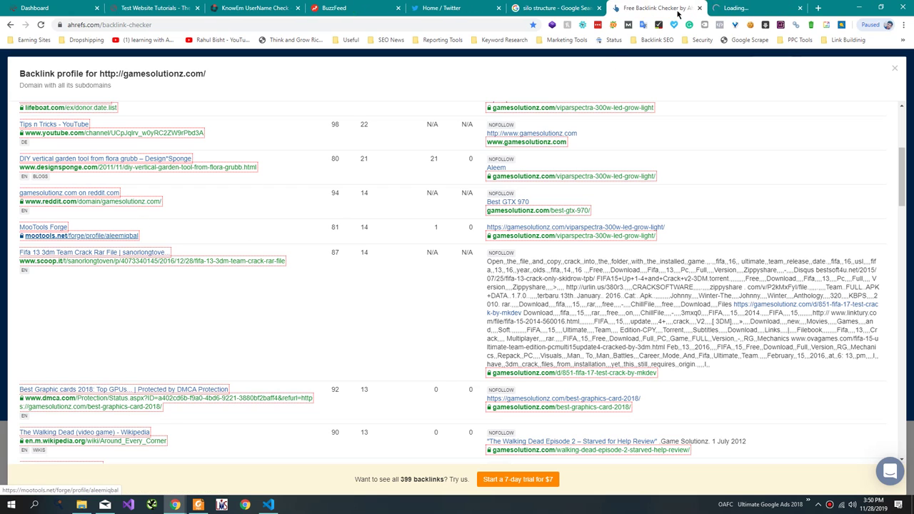
pyautogui.click(760, 7)
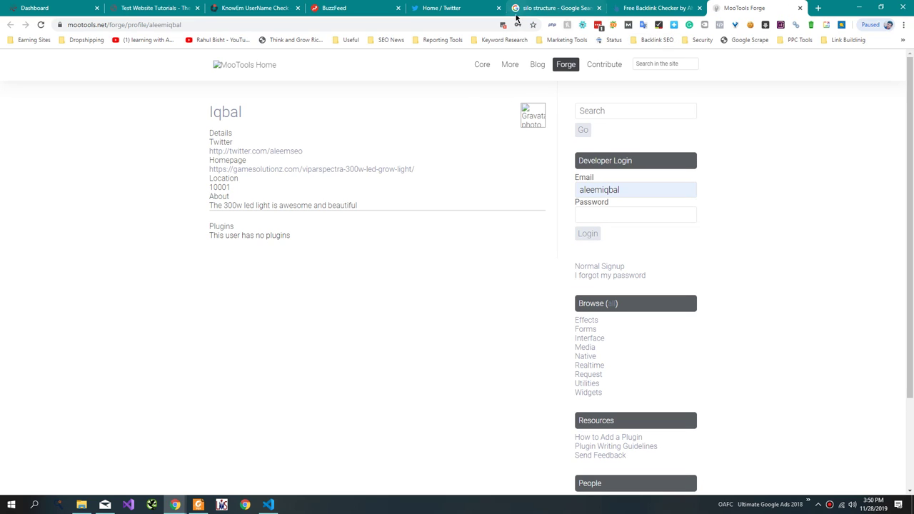
pyautogui.click(503, 24)
pyautogui.click(493, 81)
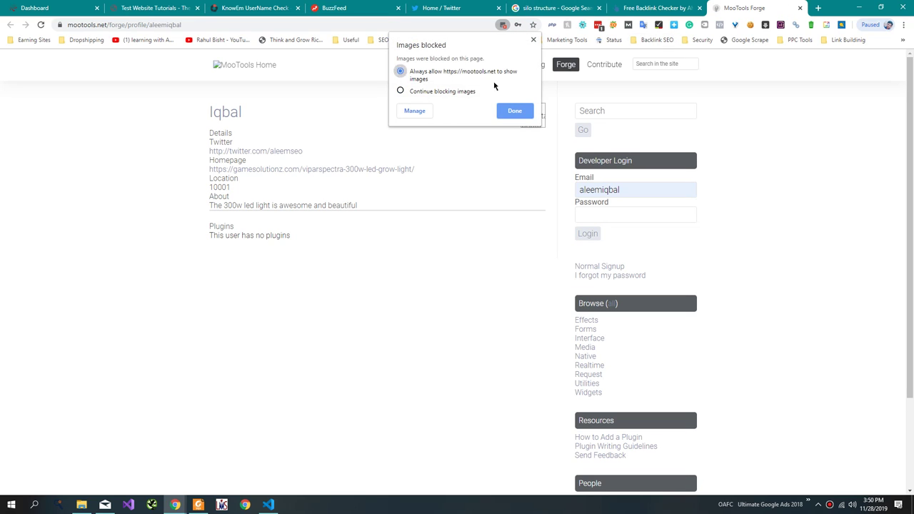
pyautogui.click(515, 114)
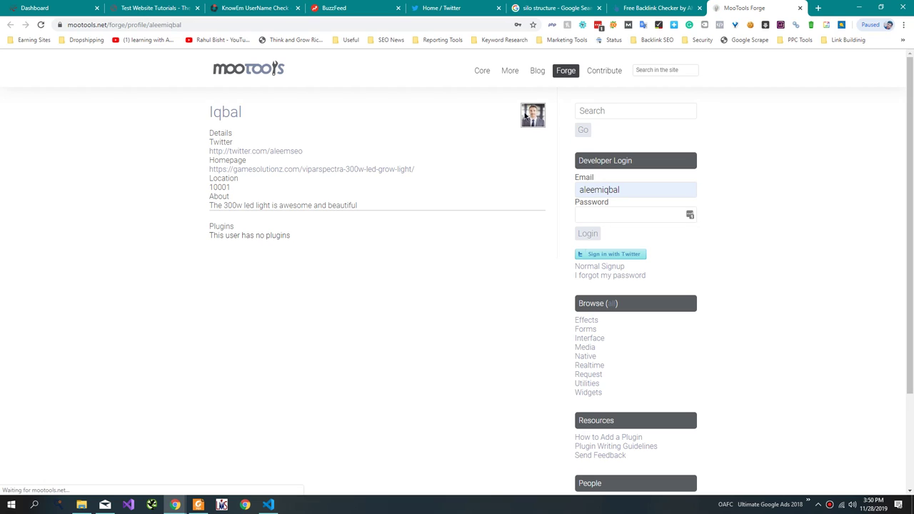
# Dismiss the saved-login suggestion and go to the MooTools Forge sign-up form
pyautogui.click(595, 187)
pyautogui.doubleClick(595, 187)
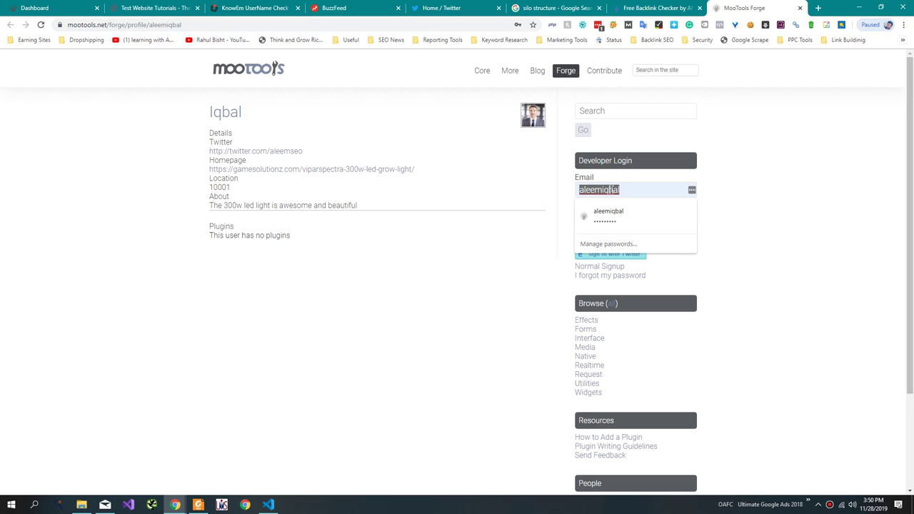
pyautogui.press('Escape')
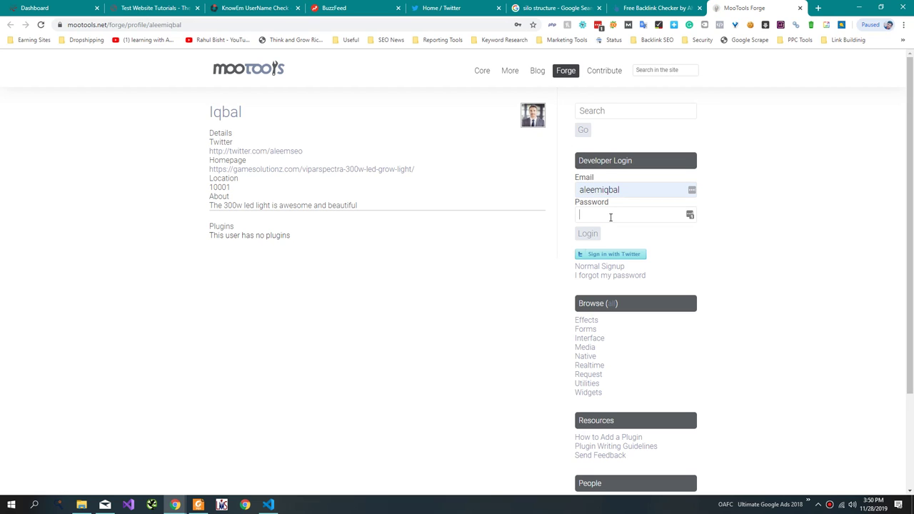
pyautogui.click(605, 266)
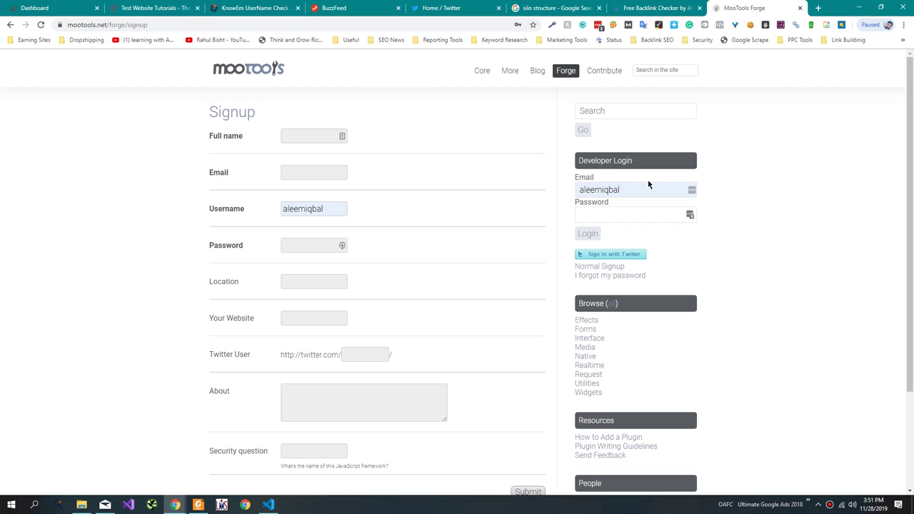
# Fill in the full name, email address, username and password fields of the sign-up form
pyautogui.click(285, 135)
pyautogui.press('Tab')
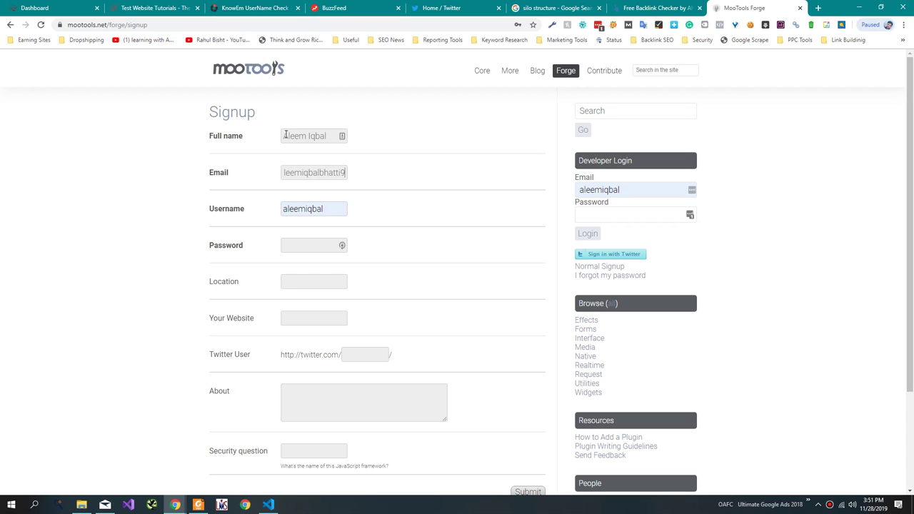
pyautogui.press('Tab')
pyautogui.press('Tab')
pyautogui.hotkey('ctrl', 'a')
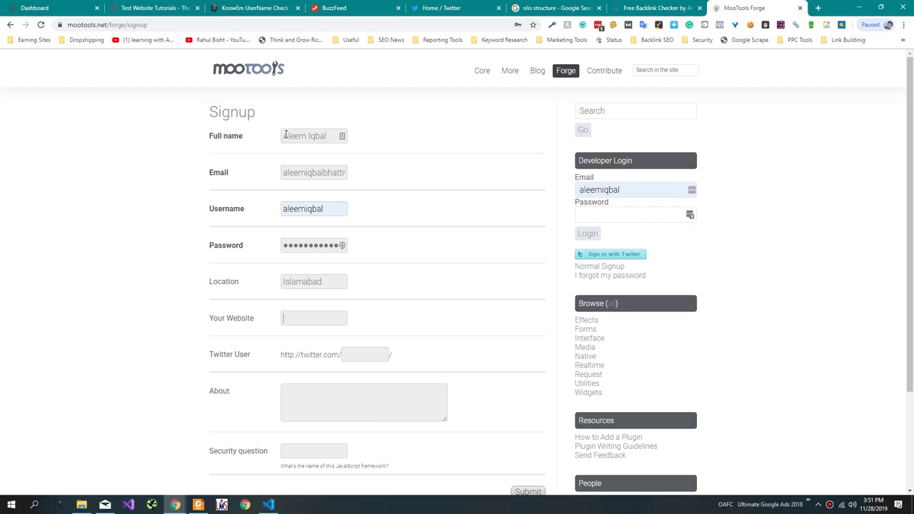
pyautogui.hotkey('ctrl', 'v')
pyautogui.hotkey('ctrl', 'a')
pyautogui.press('BackSpace')
pyautogui.hotkey('ctrl', 't')
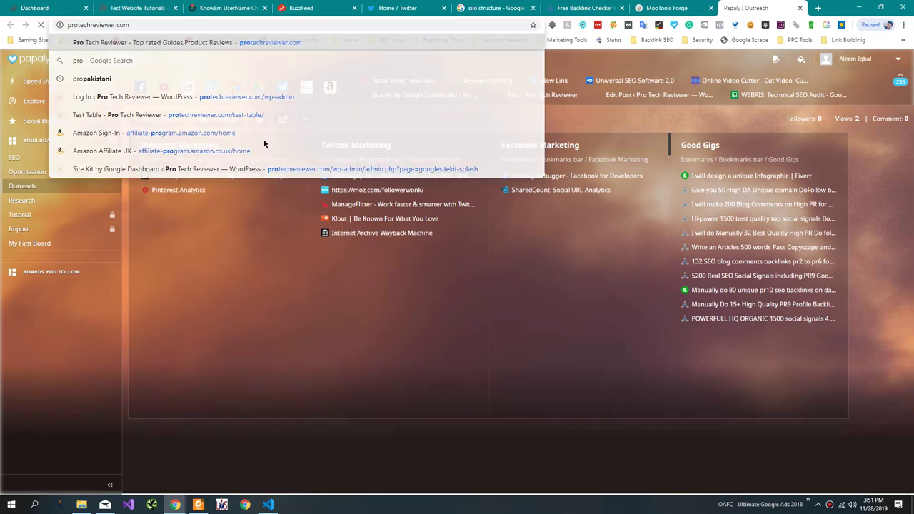
pyautogui.press('Return')
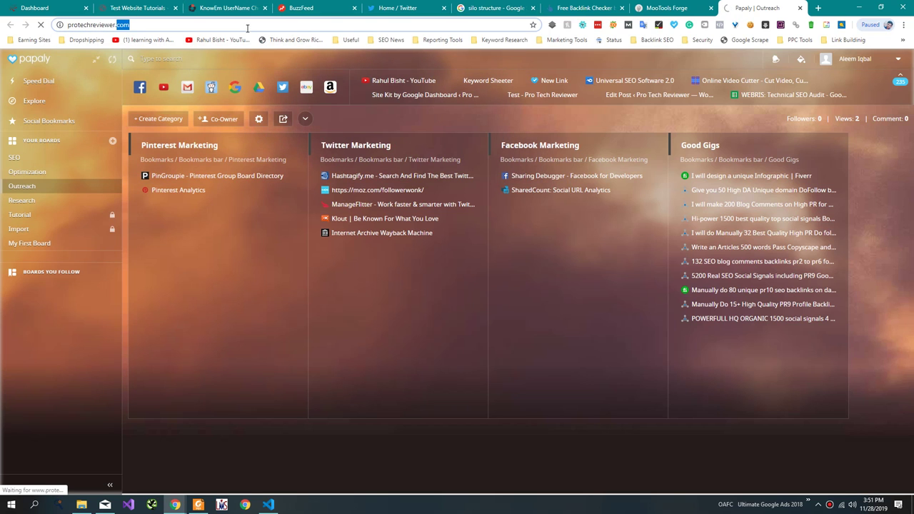
pyautogui.hotkey('ctrl', 'w')
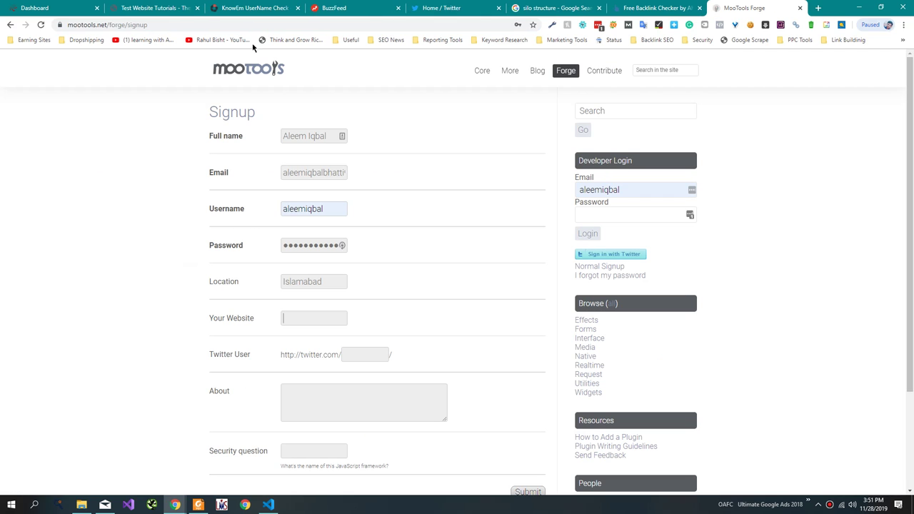
pyautogui.hotkey('ctrl', 'v')
pyautogui.scroll(-2, 453, 158)
pyautogui.write('aleemiqbals')
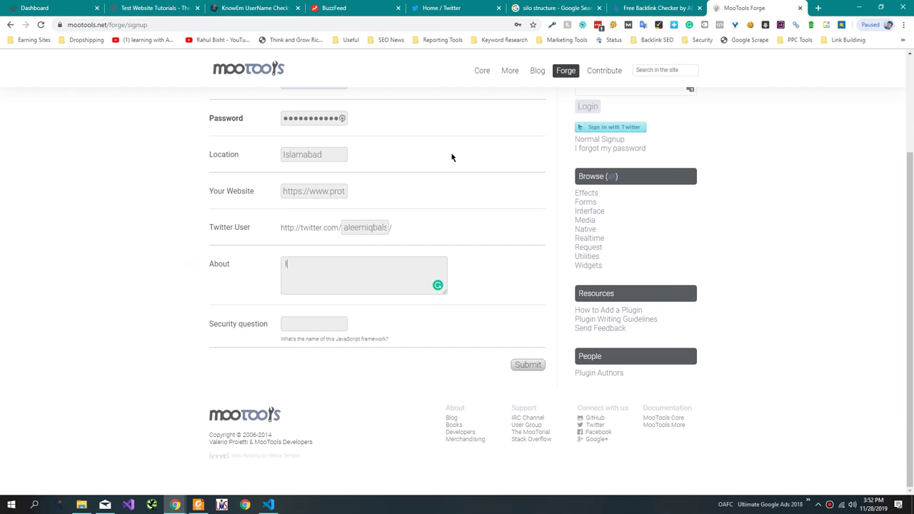
pyautogui.write('the owner of')
pyautogui.write('https://www.protechreviewer.com/')
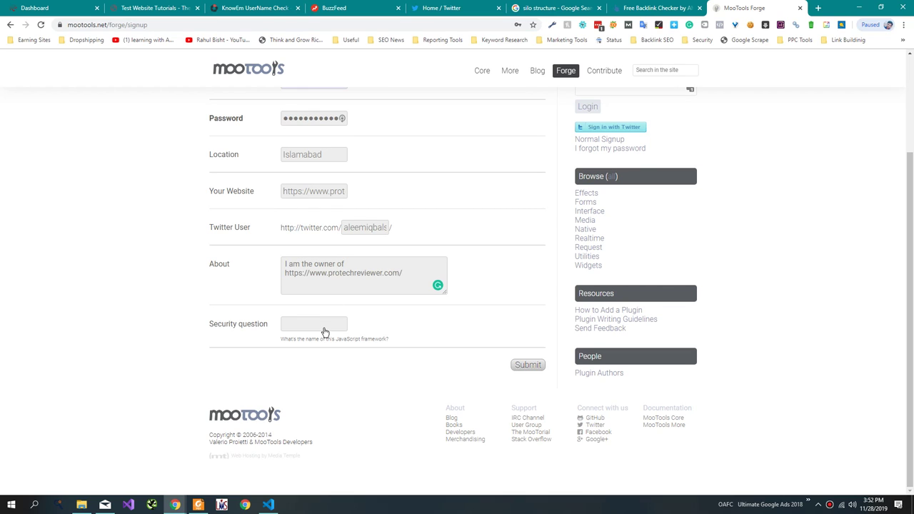
# Copy the security-question hint and search Google for it in a new tab
pyautogui.click(322, 330)
pyautogui.moveTo(386, 338); pyautogui.dragTo(251, 335)
pyautogui.hotkey('ctrl', 'c')
pyautogui.hotkey('ctrl', 't')
pyautogui.hotkey('ctrl', 'v')
pyautogui.press('Return')
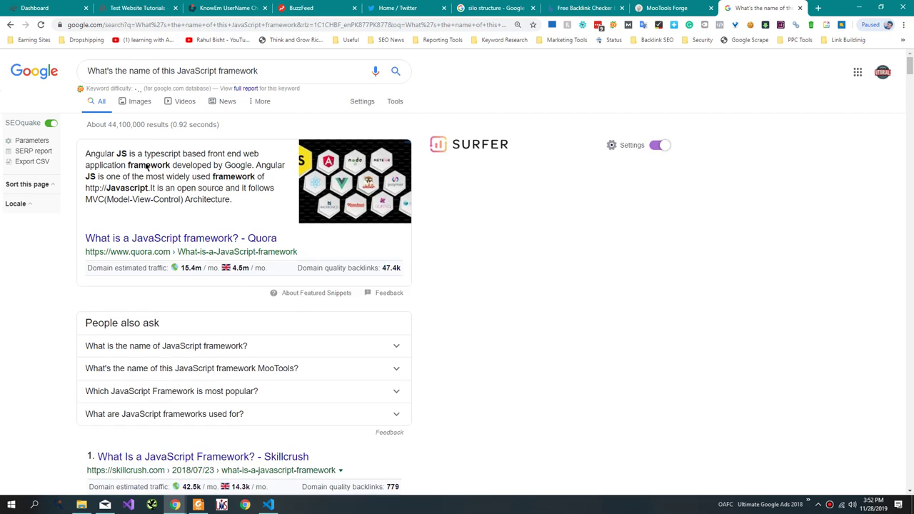
# Rerun the Google search for the copied security-question hint in a fresh tab
pyautogui.hotkey('ctrl', 'w')
pyautogui.click(90, 26)
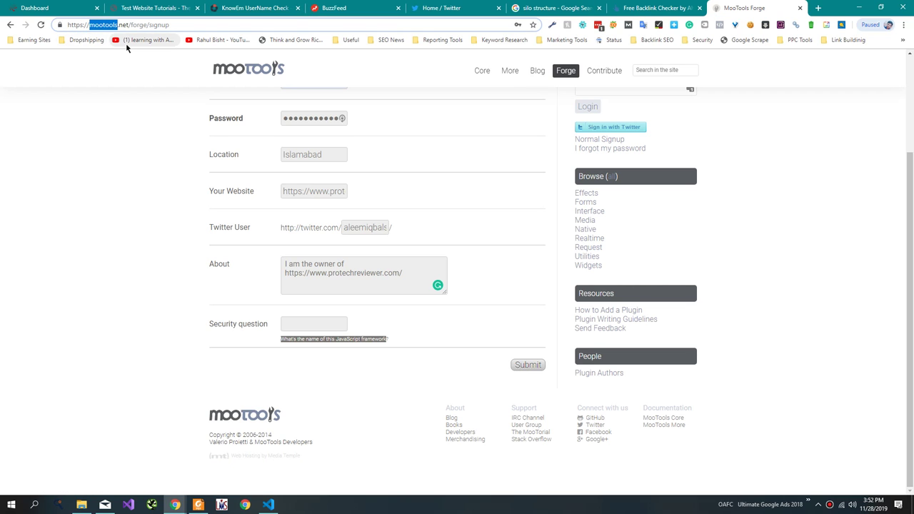
pyautogui.hotkey('ctrl', 't')
pyautogui.hotkey('ctrl', 'v')
pyautogui.press('Return')
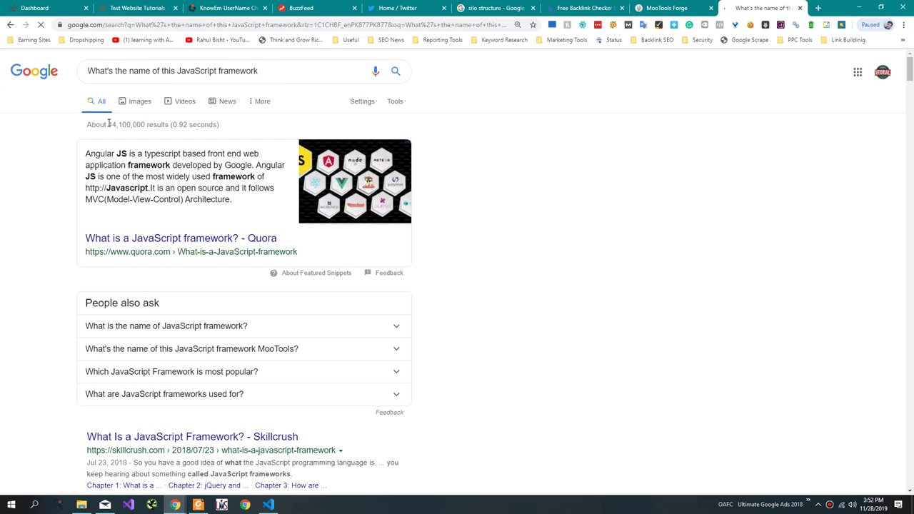
pyautogui.click(696, 6)
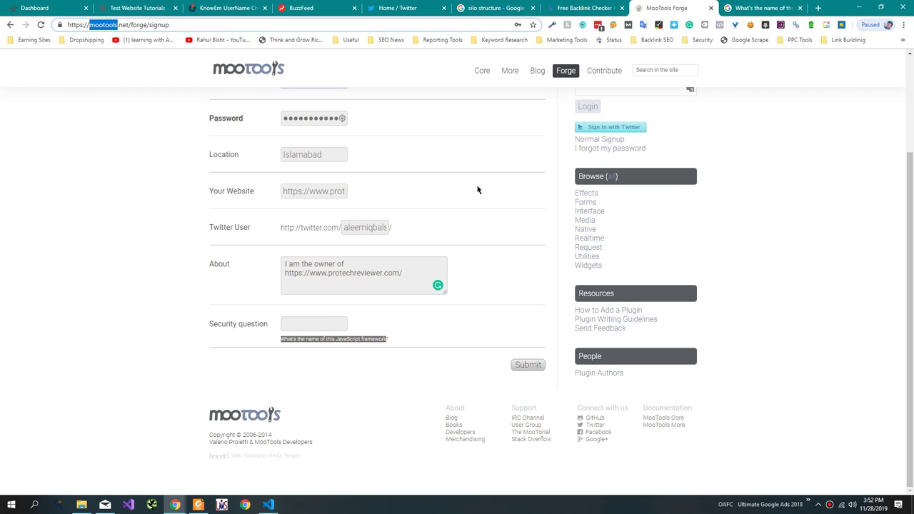
pyautogui.click(735, 6)
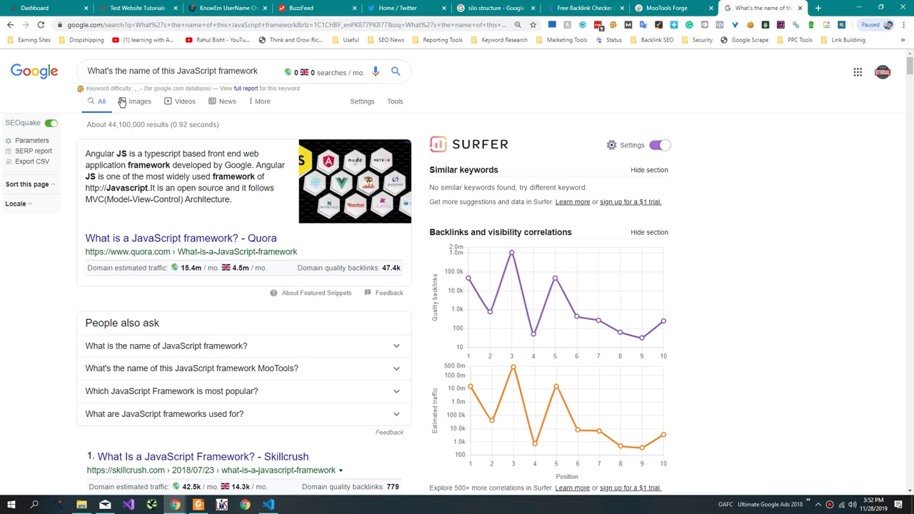
# Refine the search with 'mootools' and copy the word MooTools from the result snippet
pyautogui.click(259, 71)
pyautogui.write('moot')
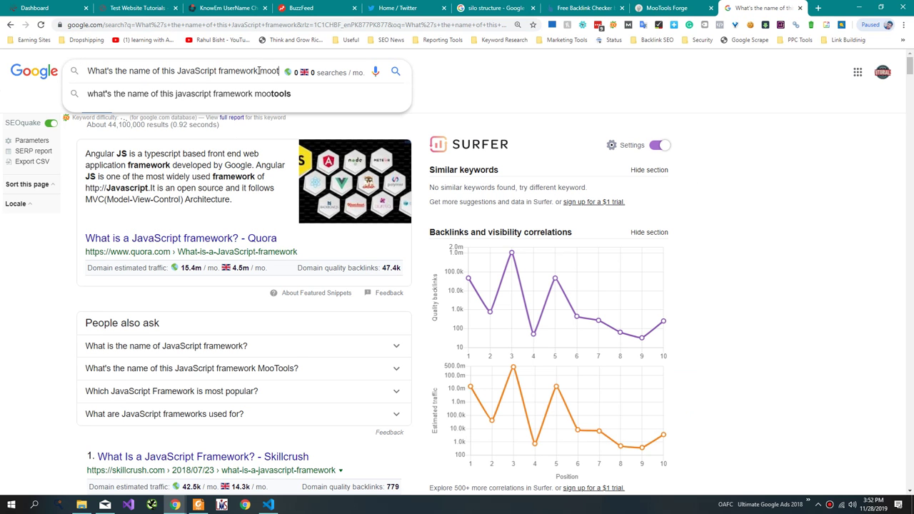
pyautogui.press('Down')
pyautogui.press('Return')
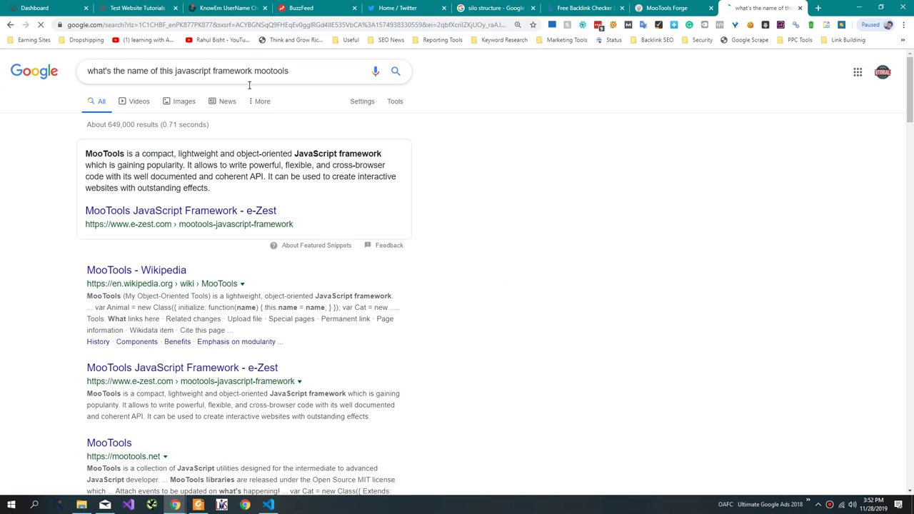
pyautogui.doubleClick(98, 153)
pyautogui.click(201, 154)
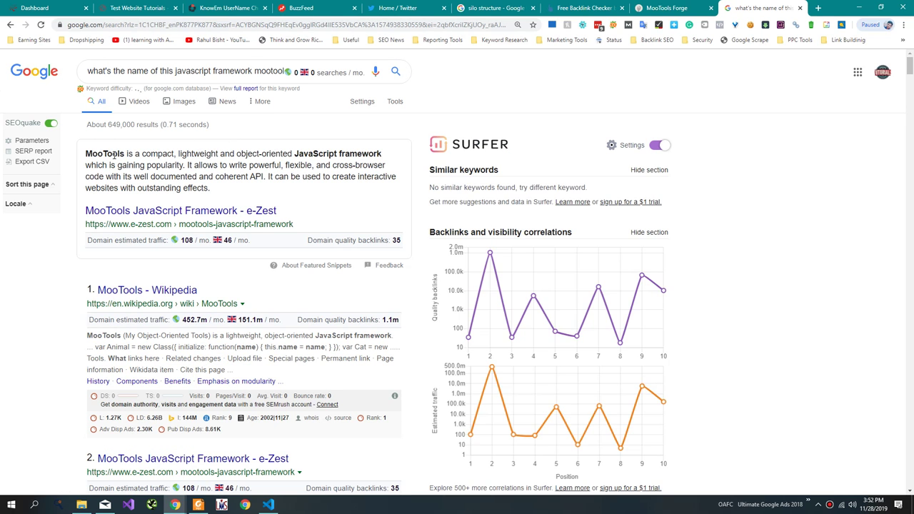
pyautogui.moveTo(125, 153); pyautogui.dragTo(86, 151)
# Paste MooTools as the security answer and submit the sign-up form
pyautogui.click(635, 7)
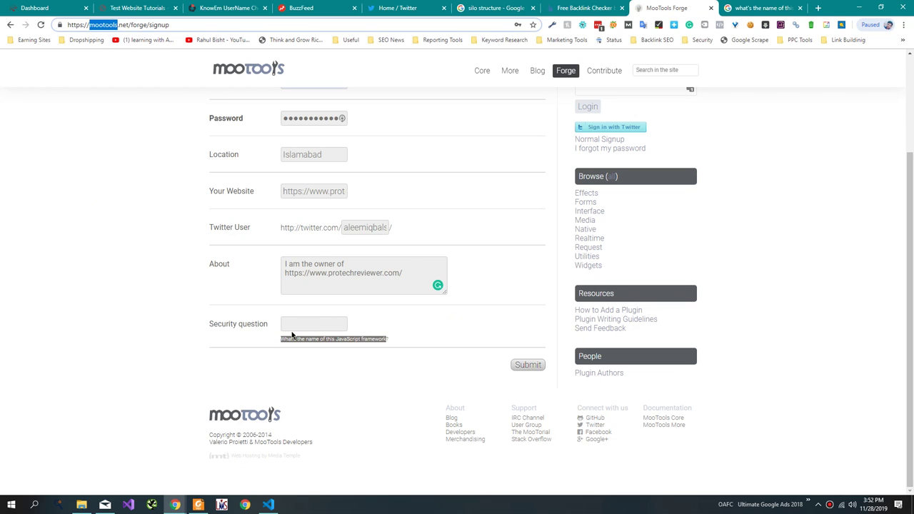
pyautogui.click(325, 324)
pyautogui.hotkey('ctrl', 'v')
pyautogui.click(528, 364)
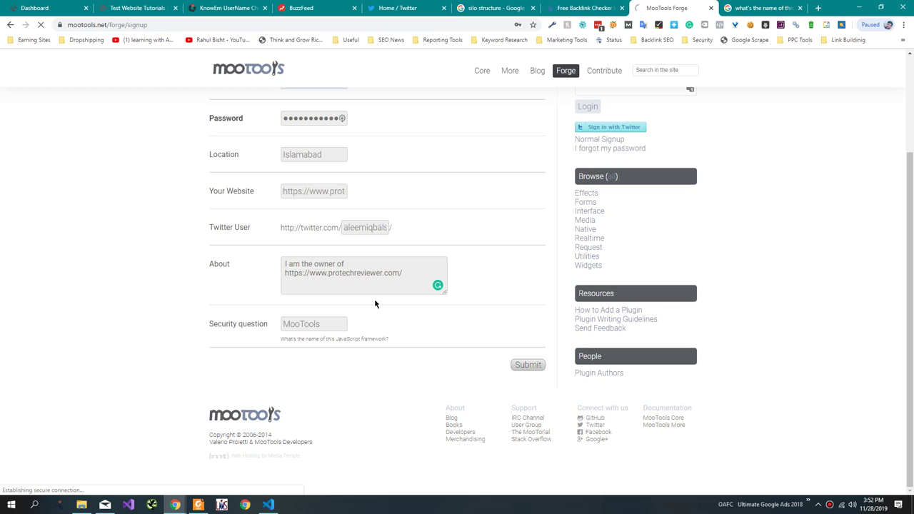
# Append a letter to the taken username, re-enter the password, resubmit, and dismiss the save-password bubble
pyautogui.scroll(-2, 374, 300)
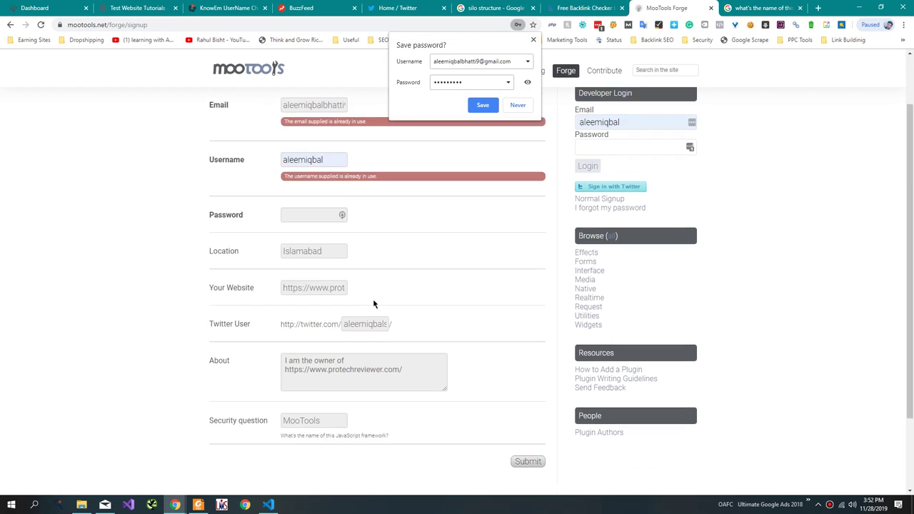
pyautogui.scroll(2, 373, 299)
pyautogui.moveTo(338, 178); pyautogui.dragTo(381, 177)
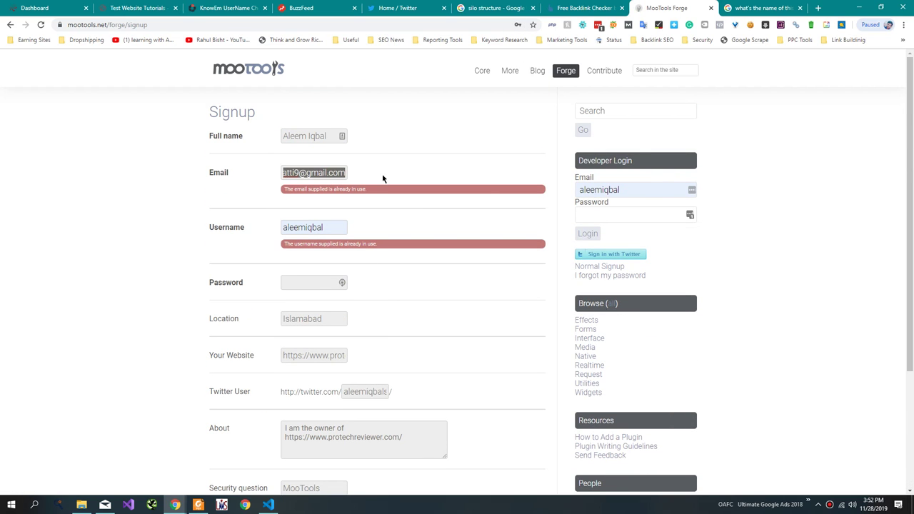
pyautogui.click(304, 178)
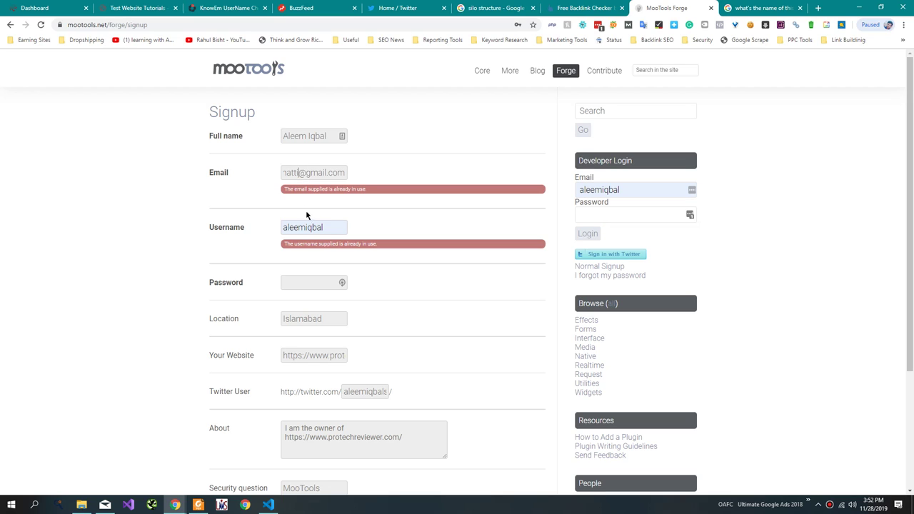
pyautogui.click(330, 228)
pyautogui.write('b')
pyautogui.click(304, 276)
pyautogui.tripleClick(333, 173)
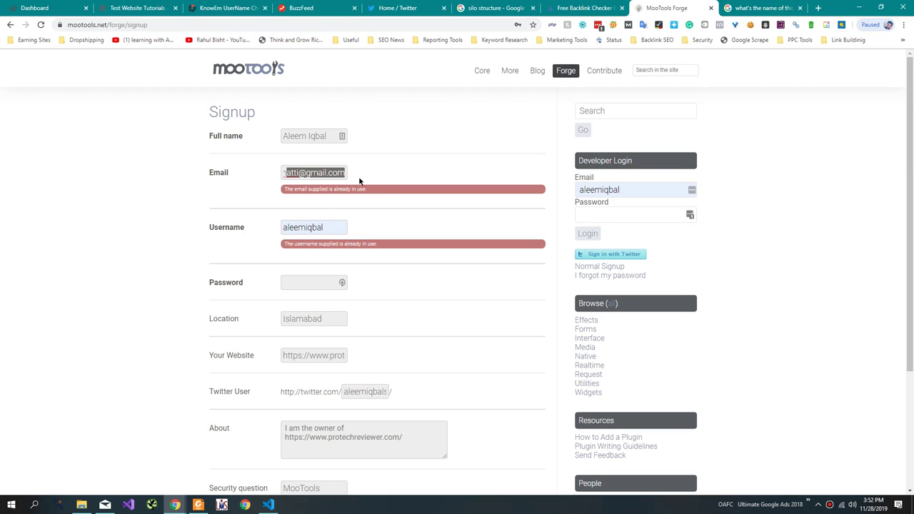
pyautogui.click(297, 176)
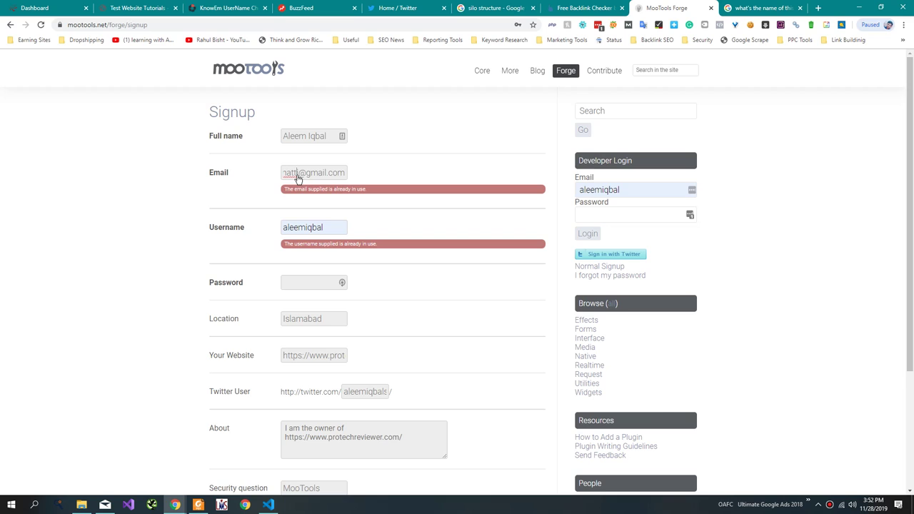
pyautogui.press('Return')
pyautogui.click(754, 219)
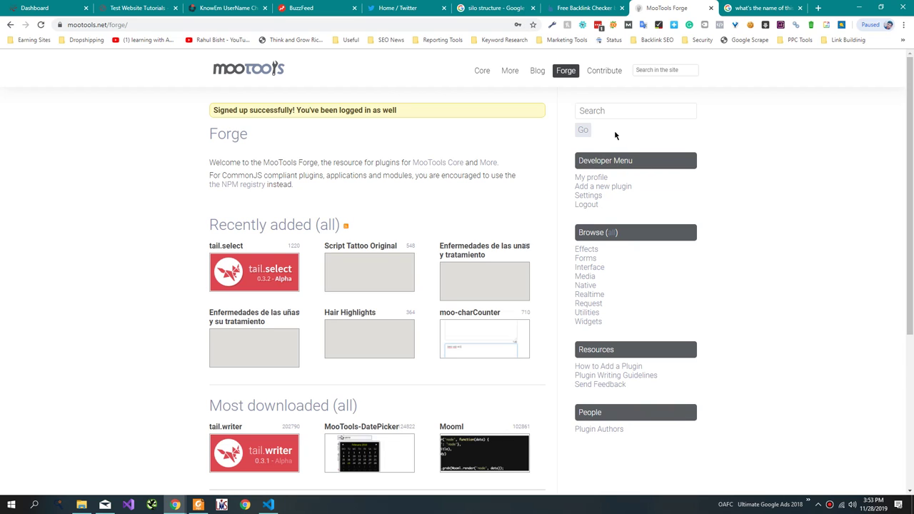
# On the new profile page, inspect the homepage link to confirm it points to protechreviewer.com
pyautogui.click(591, 177)
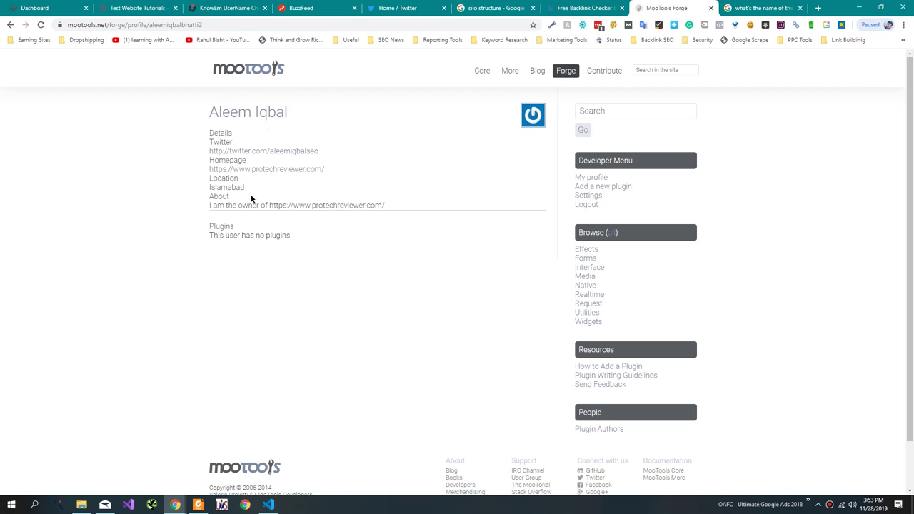
pyautogui.rightClick(263, 171)
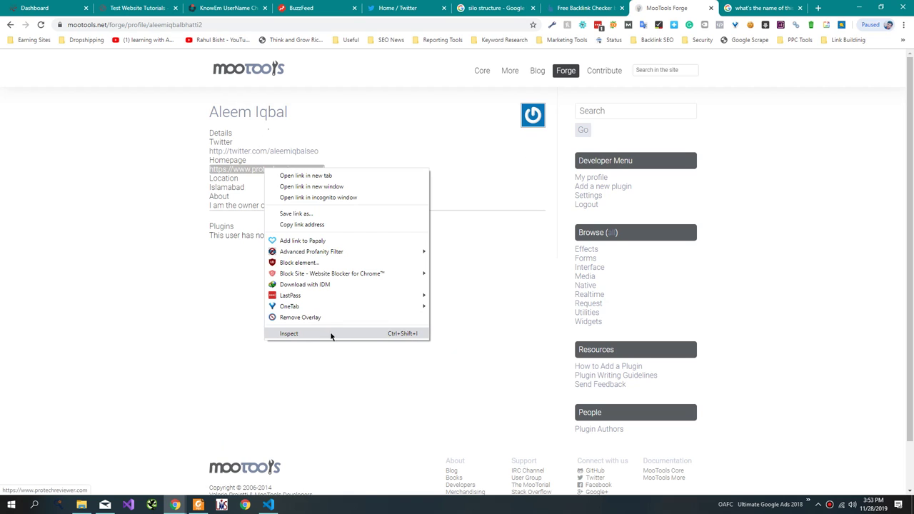
pyautogui.click(330, 332)
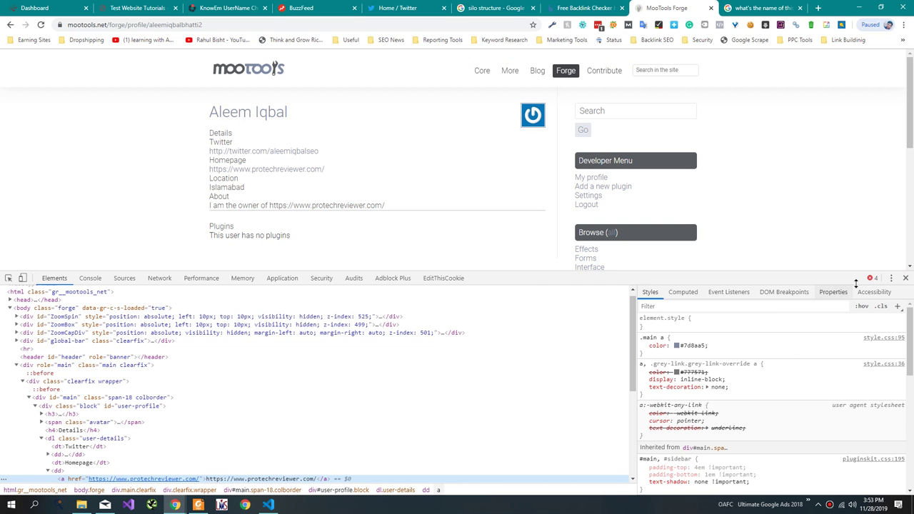
pyautogui.click(904, 278)
# Close the profile tab and scroll further down the Ahrefs gamesolutionz.com backlink list
pyautogui.hotkey('ctrl', 'w')
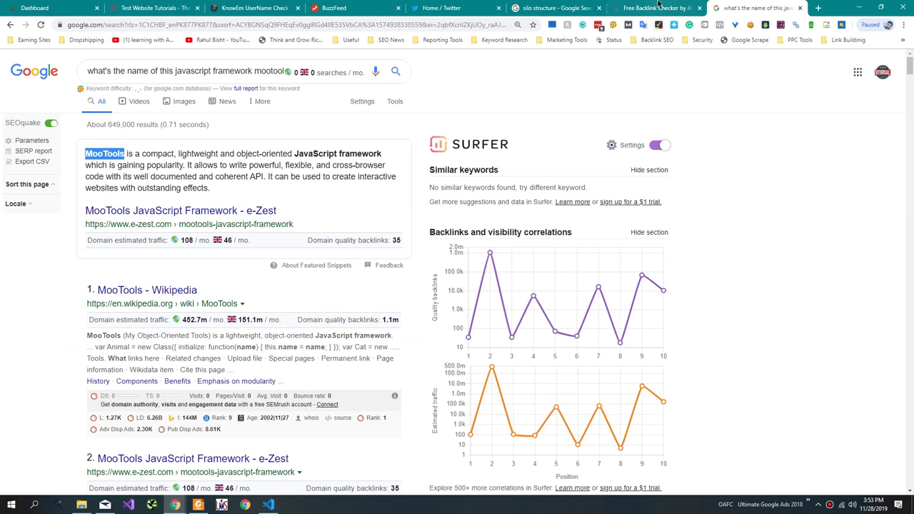
pyautogui.click(656, 6)
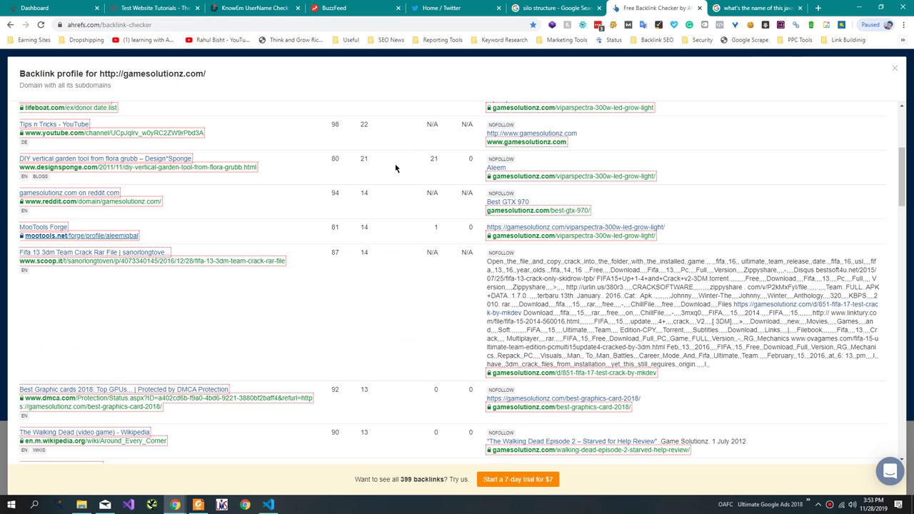
pyautogui.scroll(-3, 327, 249)
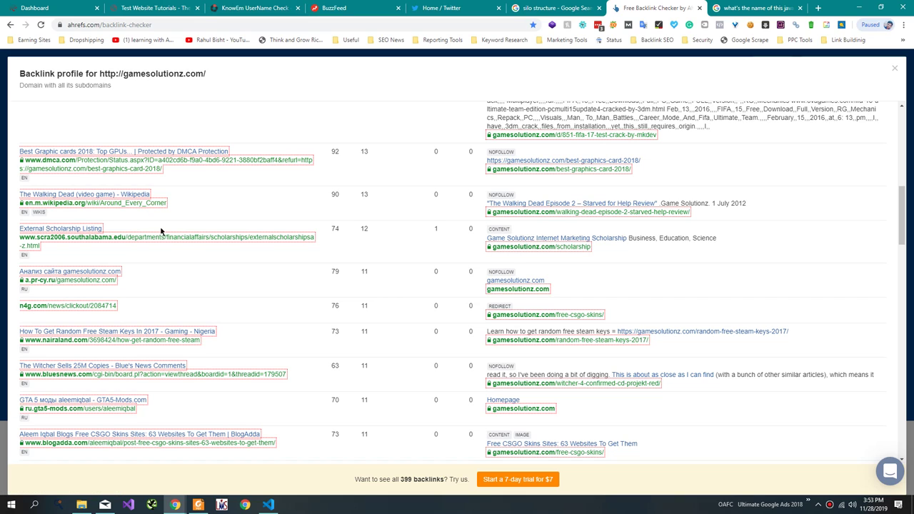
# Open the n4g, Nairaland, GTA5-Mods and BlogAdda referring pages in new tabs and view the first
pyautogui.rightClick(103, 308)
pyautogui.click(131, 313)
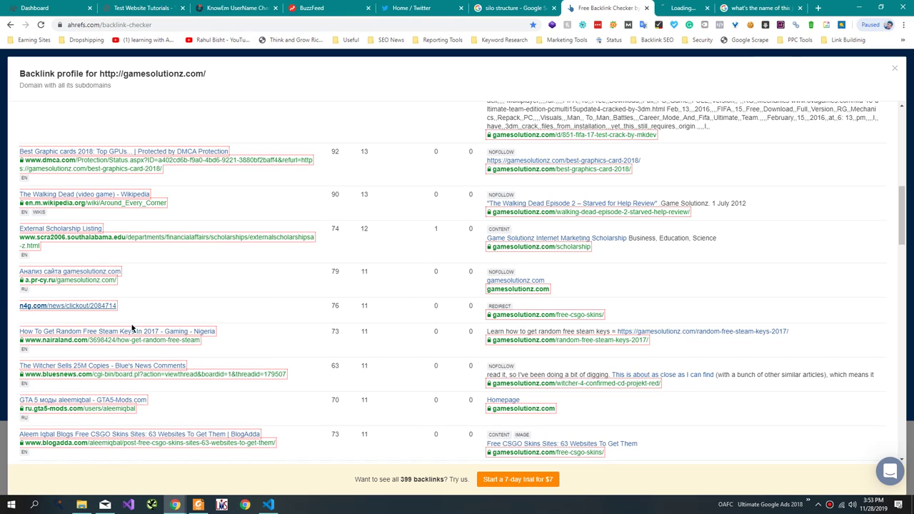
pyautogui.rightClick(128, 347)
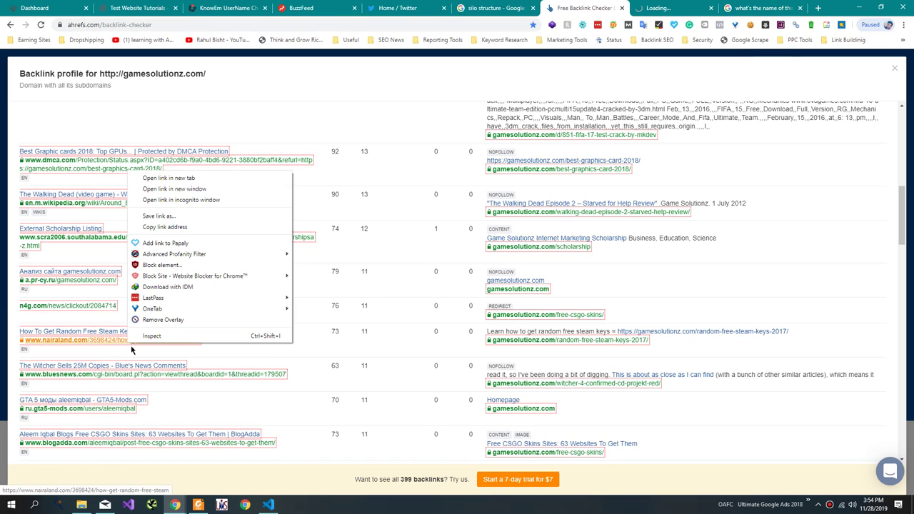
pyautogui.click(200, 180)
pyautogui.rightClick(122, 409)
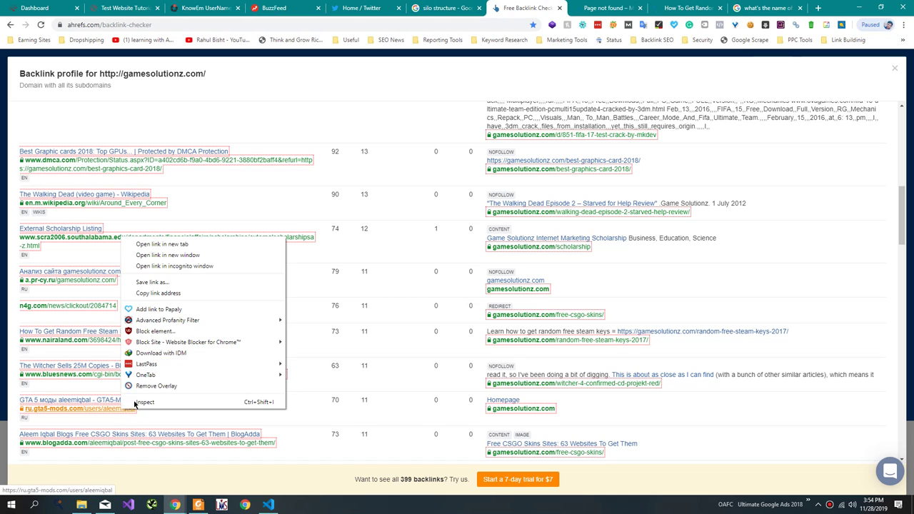
pyautogui.click(214, 244)
pyautogui.rightClick(193, 444)
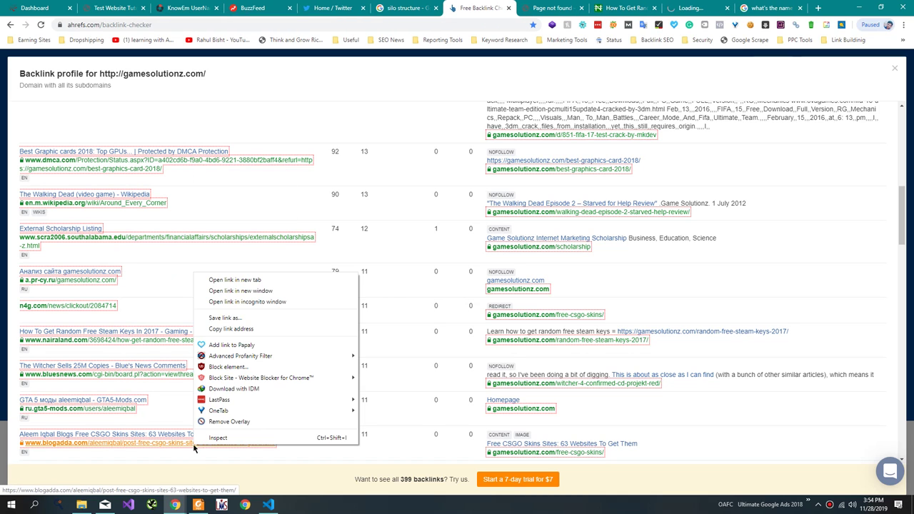
pyautogui.click(305, 279)
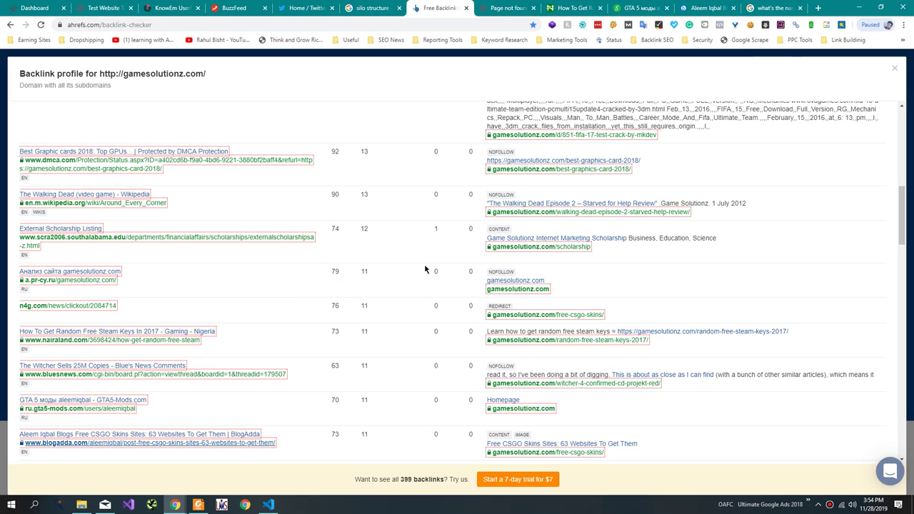
pyautogui.hotkey('ctrl', 'Tab')
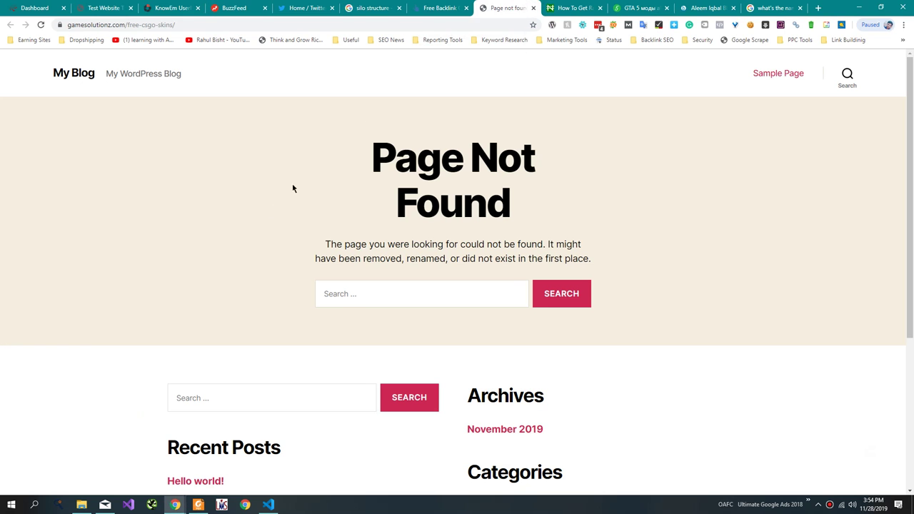
# Close the Page Not Found tab, go to the Nairaland Free Steam Keys thread, and always allow its images
pyautogui.click(532, 8)
pyautogui.hotkey('ctrl', 'shift', 'Tab')
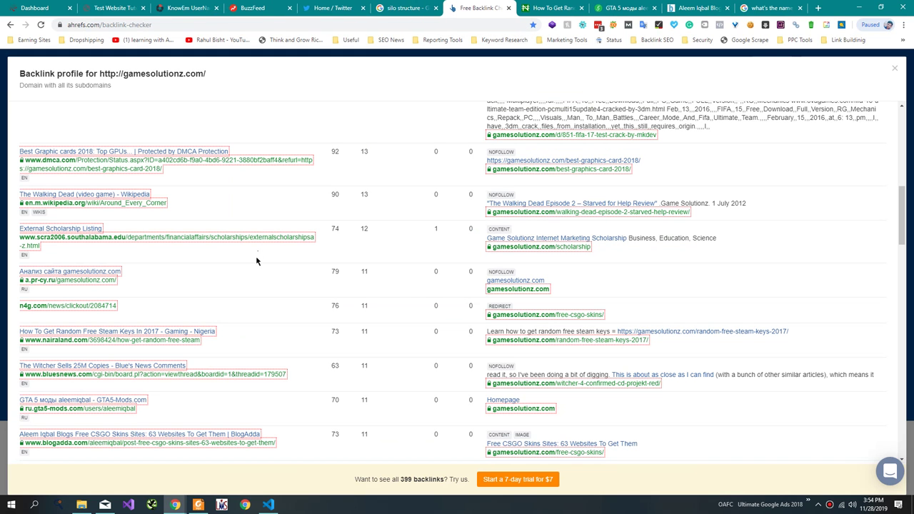
pyautogui.click(546, 8)
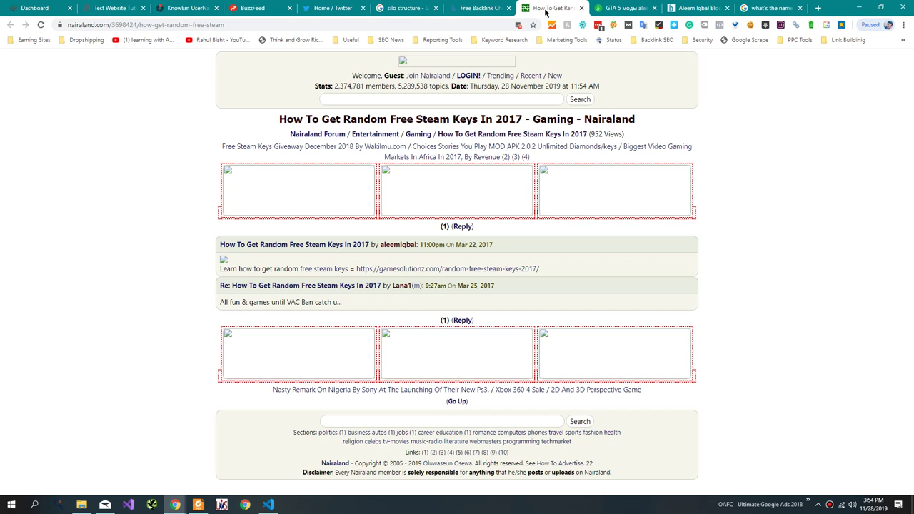
pyautogui.click(519, 25)
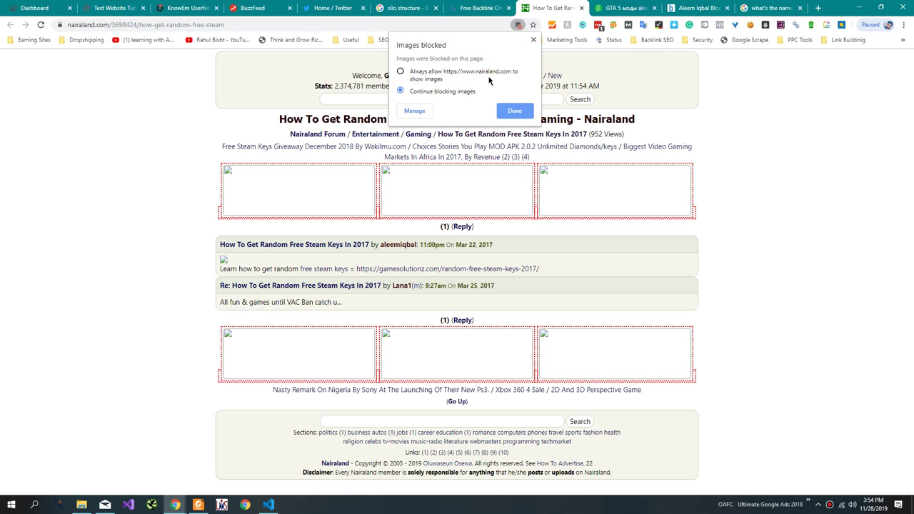
pyautogui.click(400, 71)
pyautogui.click(511, 115)
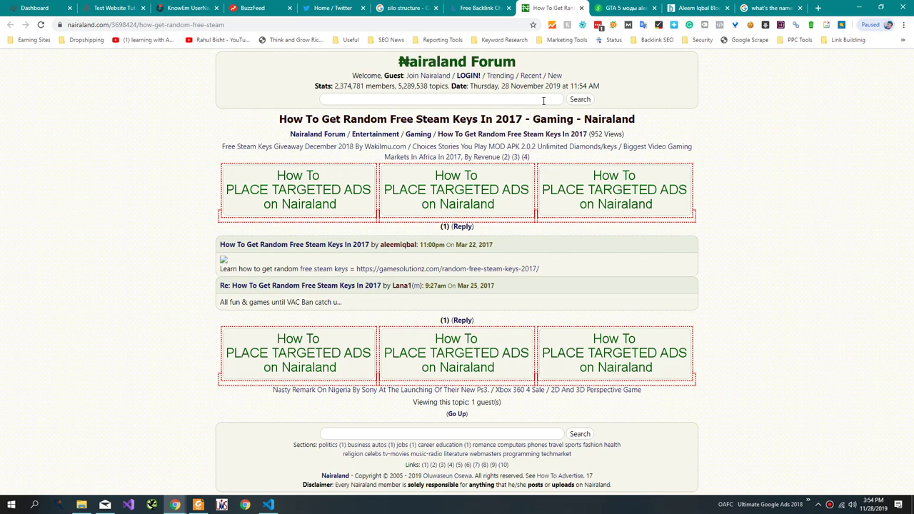
# Log in to Nairaland with the saved credentials and browse the member home page
pyautogui.click(469, 76)
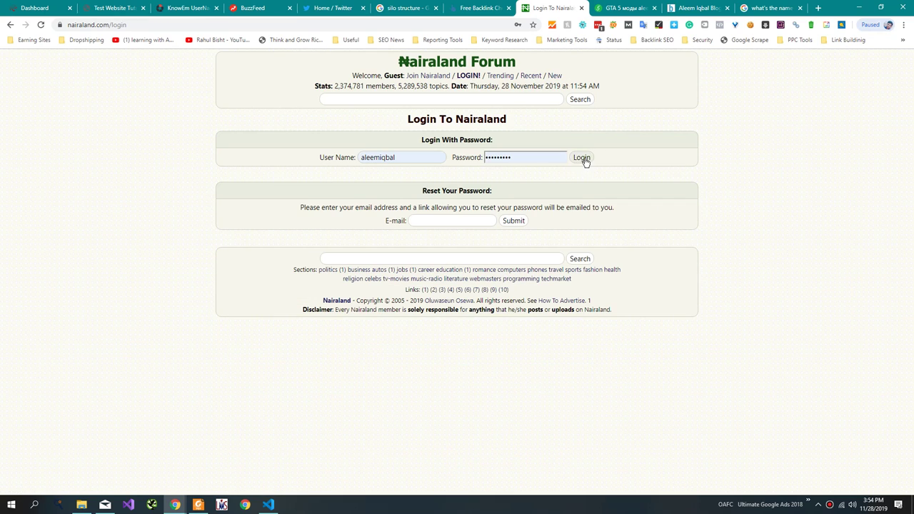
pyautogui.click(582, 159)
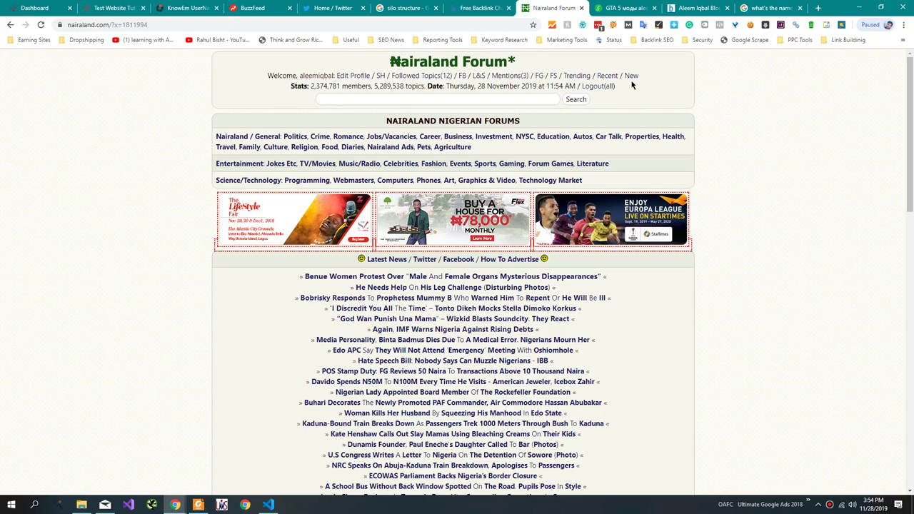
pyautogui.scroll(-5, 631, 85)
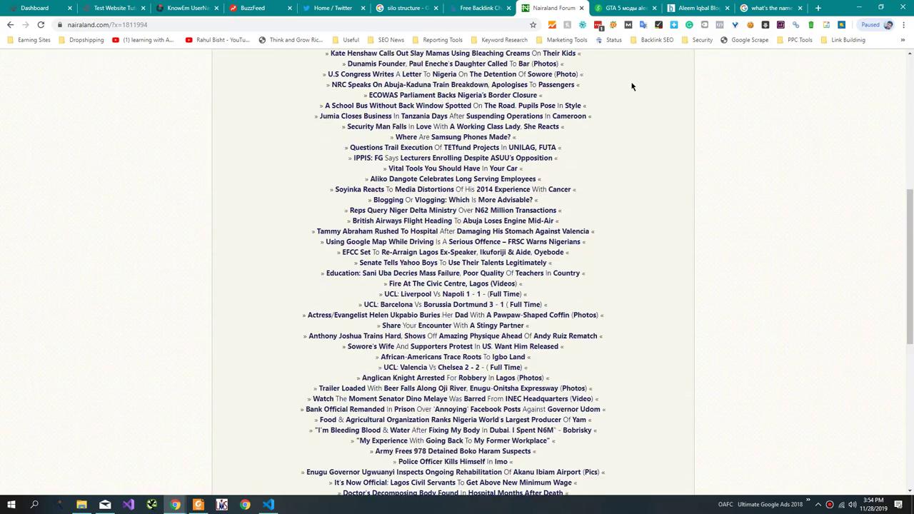
pyautogui.scroll(-5, 631, 86)
pyautogui.scroll(-1, 631, 87)
pyautogui.scroll(6, 631, 86)
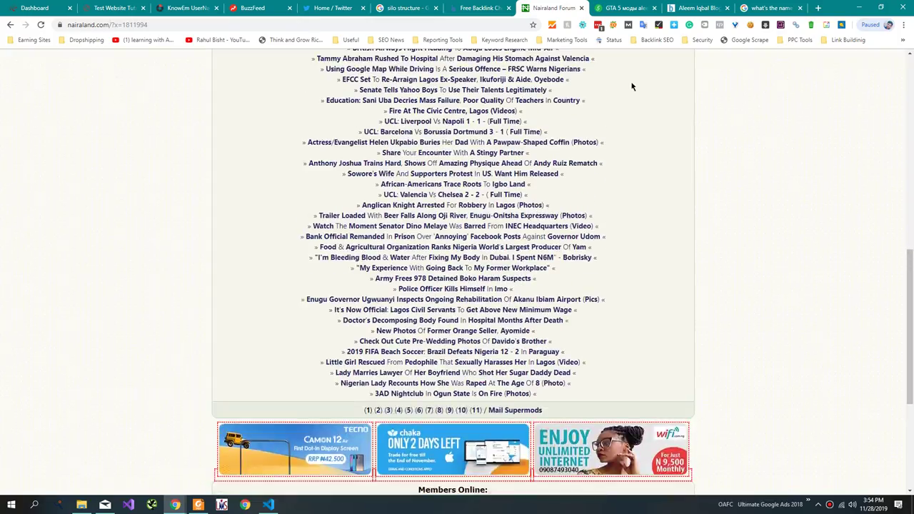
pyautogui.scroll(5, 632, 87)
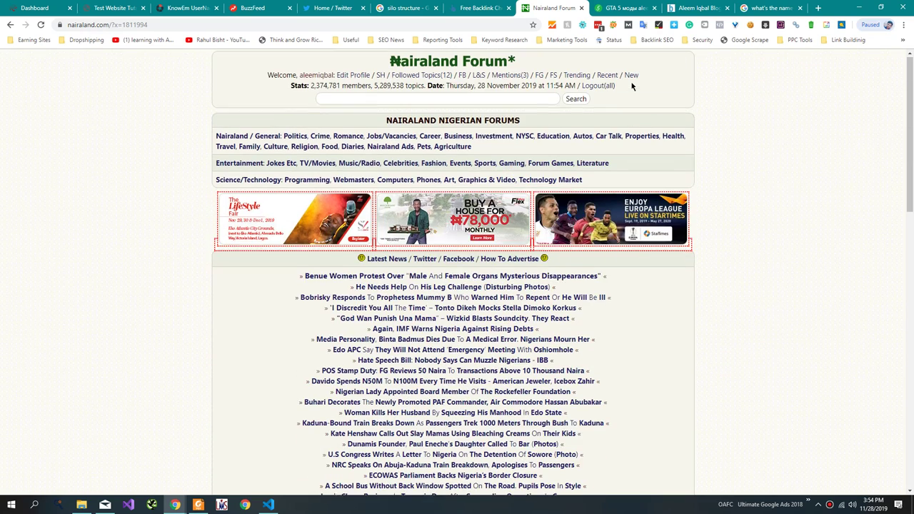
# Open the Gaming board under Entertainment and scroll through its topic list
pyautogui.click(512, 168)
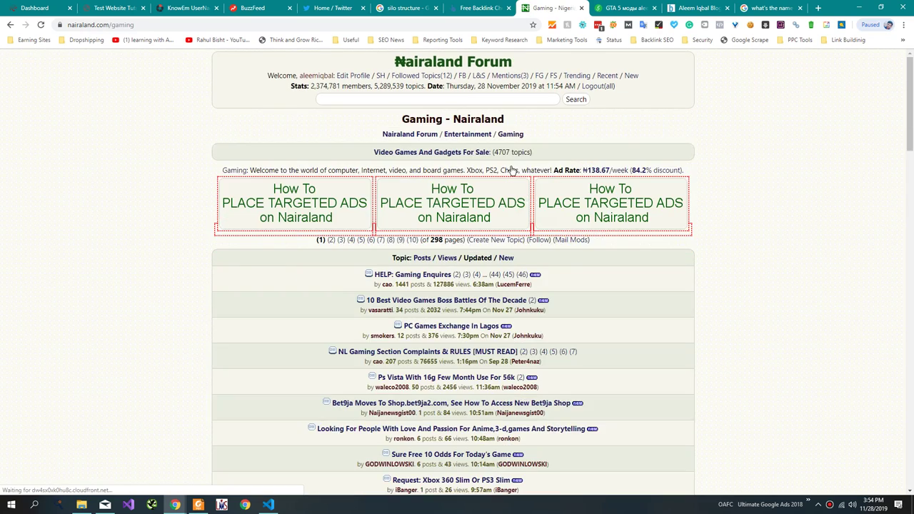
pyautogui.scroll(-9, 511, 170)
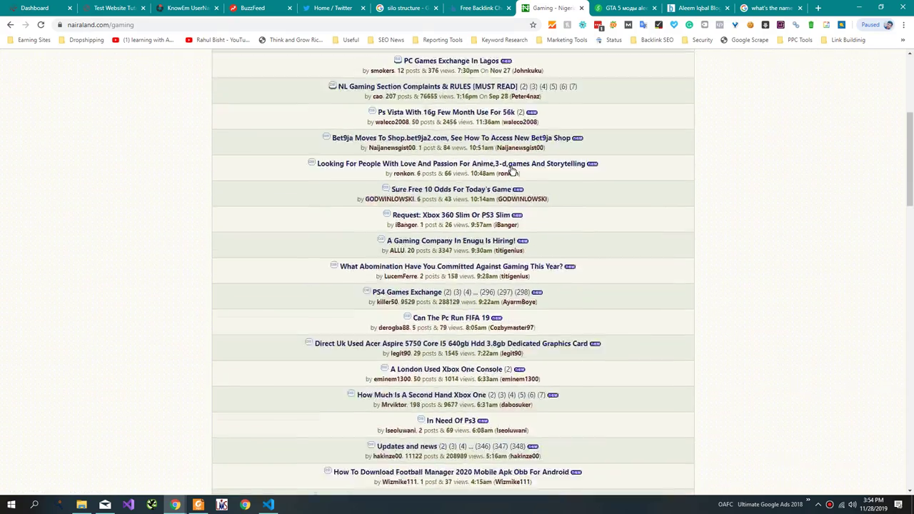
pyautogui.scroll(-5, 511, 170)
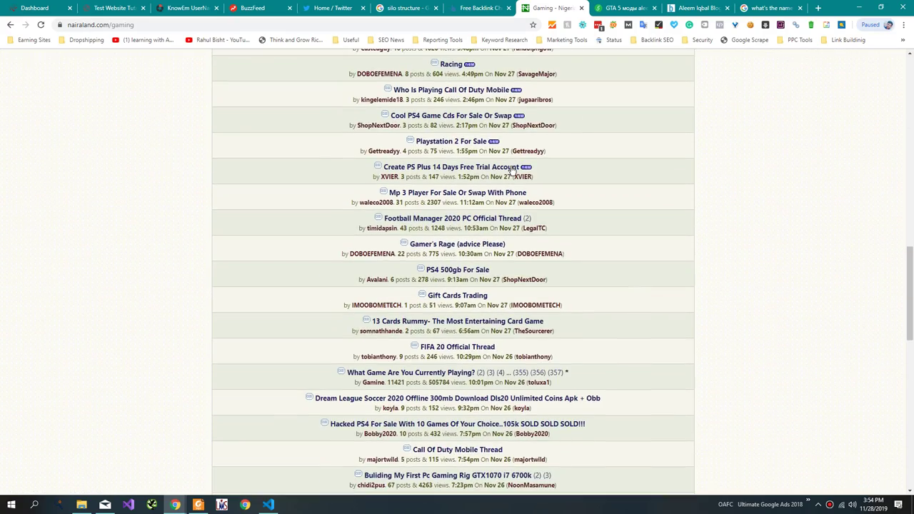
pyautogui.scroll(-8, 511, 170)
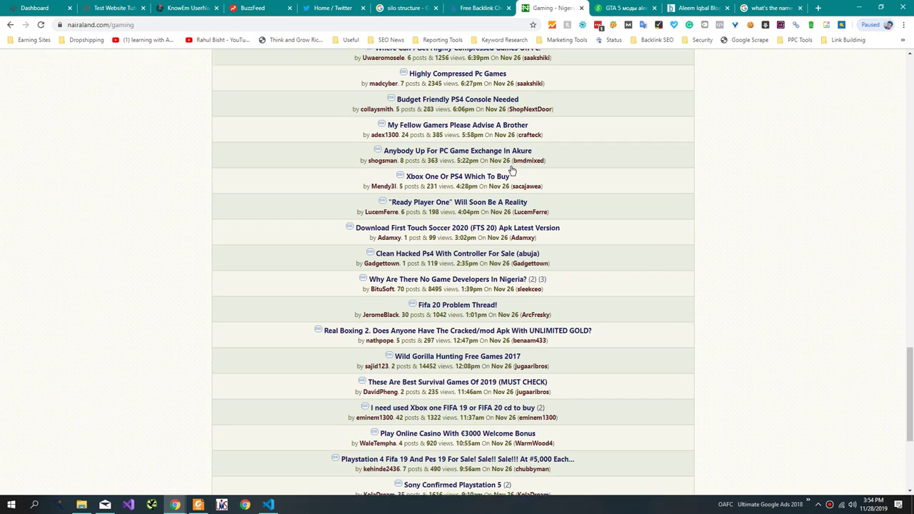
pyautogui.scroll(-3, 511, 170)
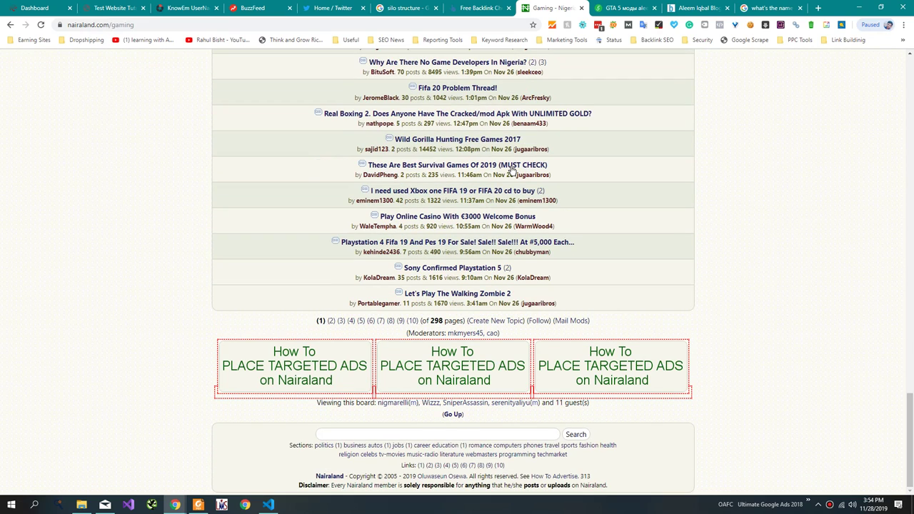
pyautogui.scroll(9, 511, 170)
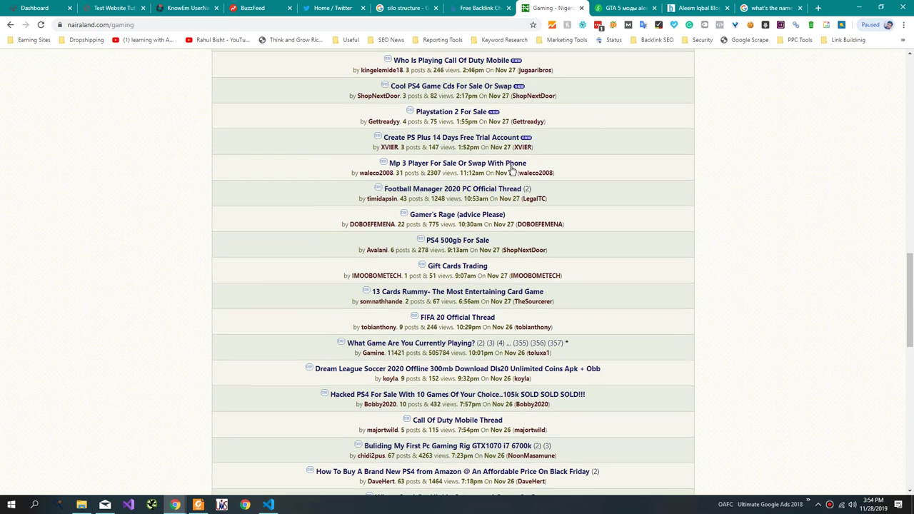
pyautogui.scroll(10, 511, 170)
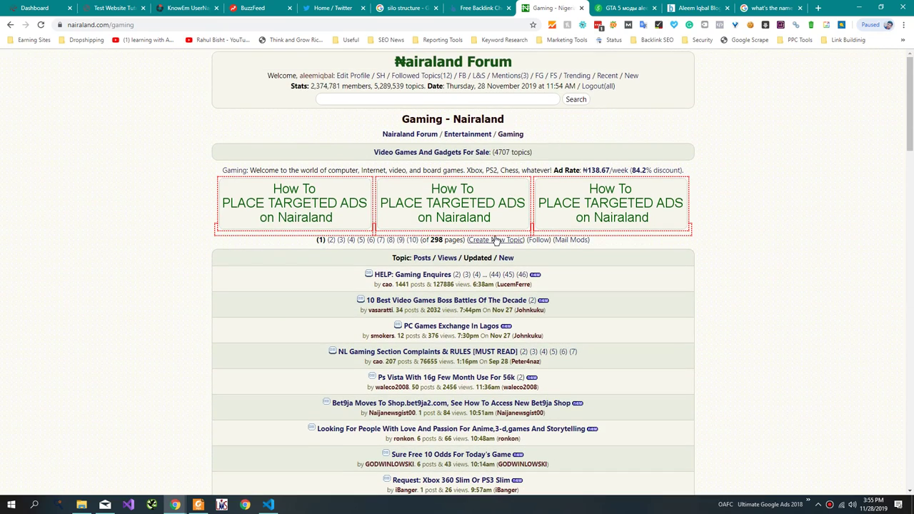
# Create a new Gaming topic with subject 'Best Gaming Monitors in 2020', ready for the message
pyautogui.click(492, 241)
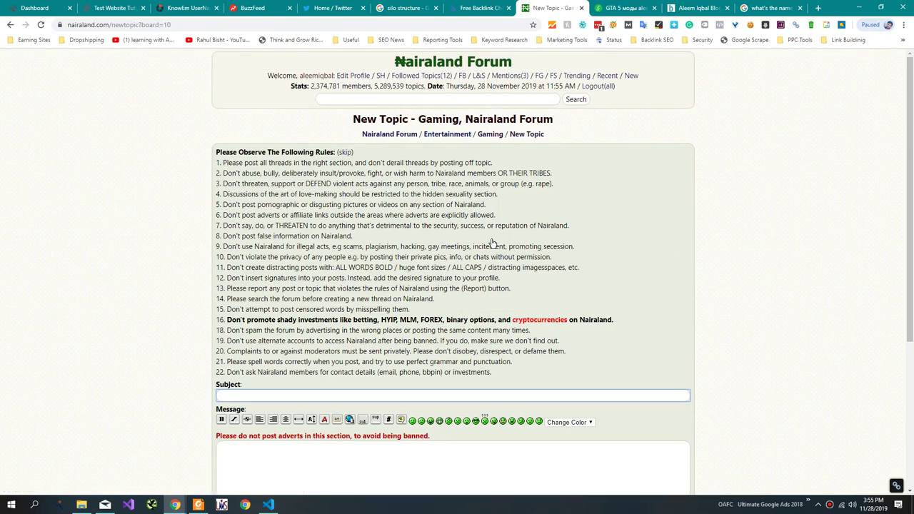
pyautogui.scroll(-2, 492, 243)
pyautogui.scroll(-2, 492, 243)
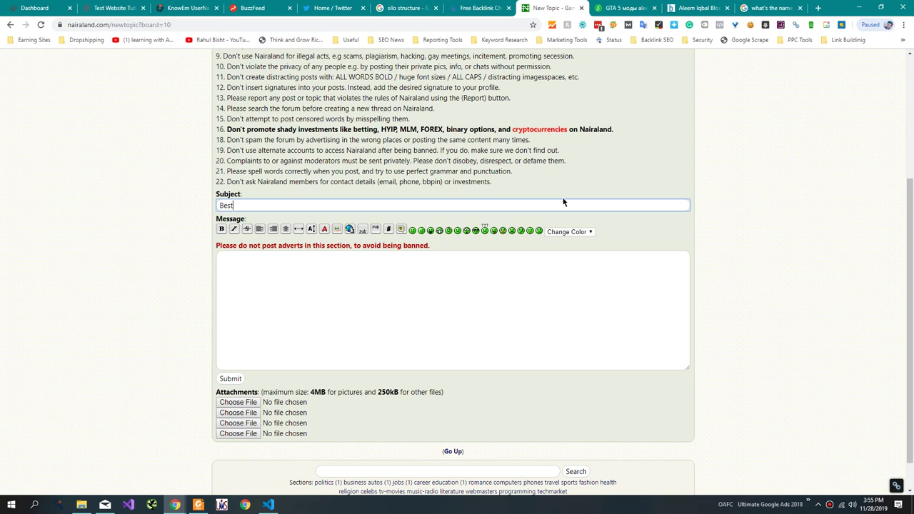
pyautogui.write('Gaming Monitors in 2020')
pyautogui.click(429, 314)
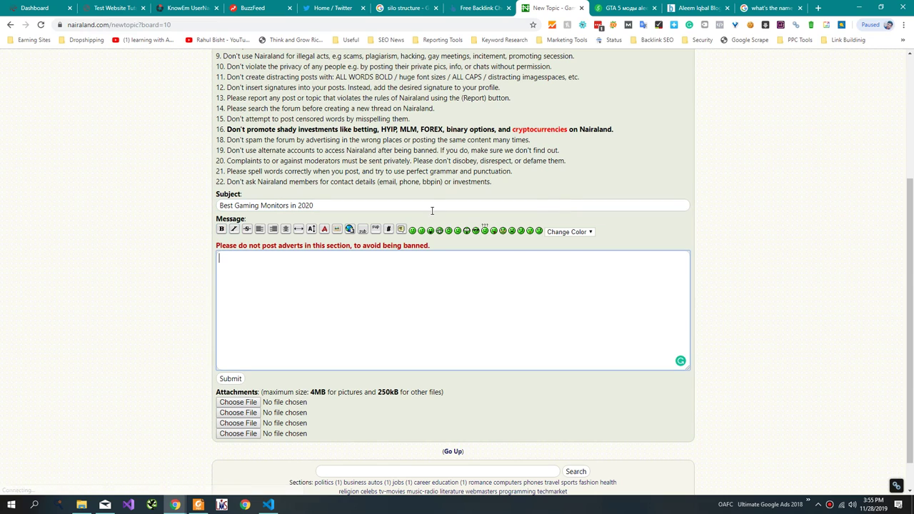
# Open protechreviewer.com in a new tab next to the New Topic form
pyautogui.click(817, 8)
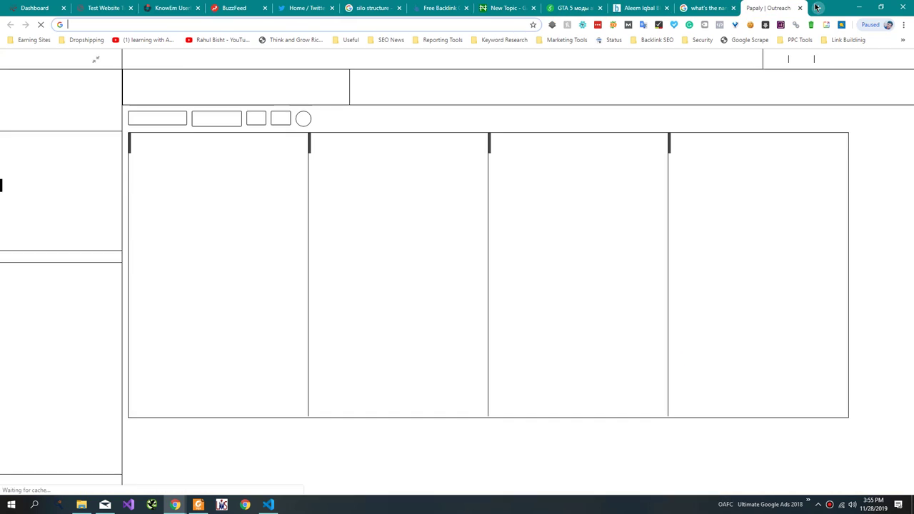
pyautogui.write('pro')
pyautogui.press('Return')
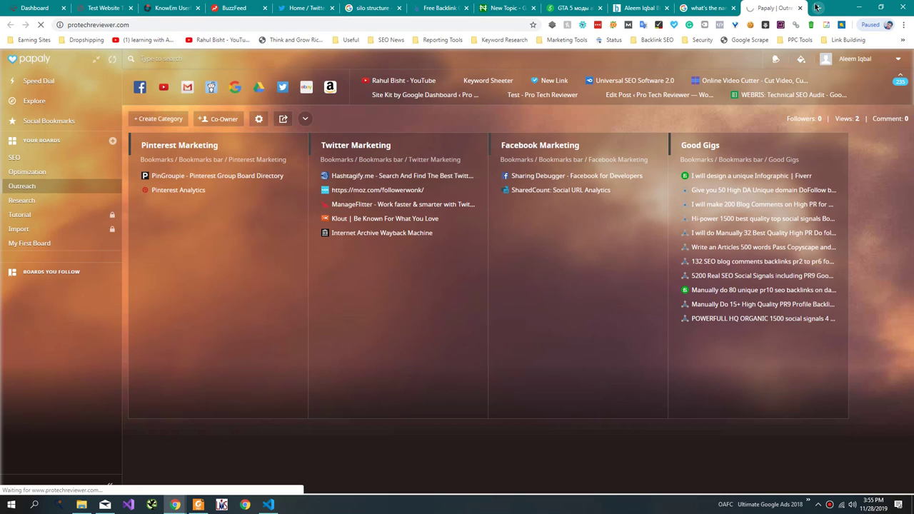
pyautogui.moveTo(514, 4); pyautogui.dragTo(703, 7)
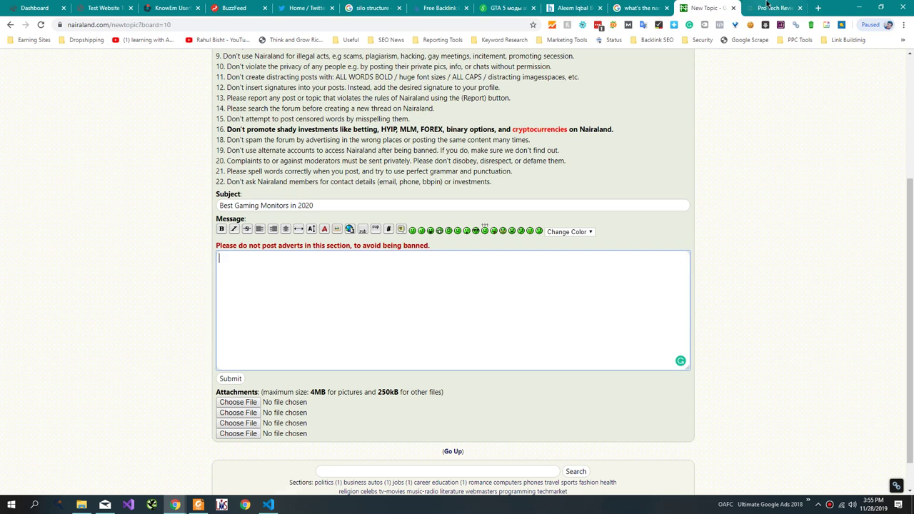
pyautogui.click(774, 7)
# Copy the Best Gaming Monitors image address and paste it between [img] tags in the message
pyautogui.rightClick(307, 306)
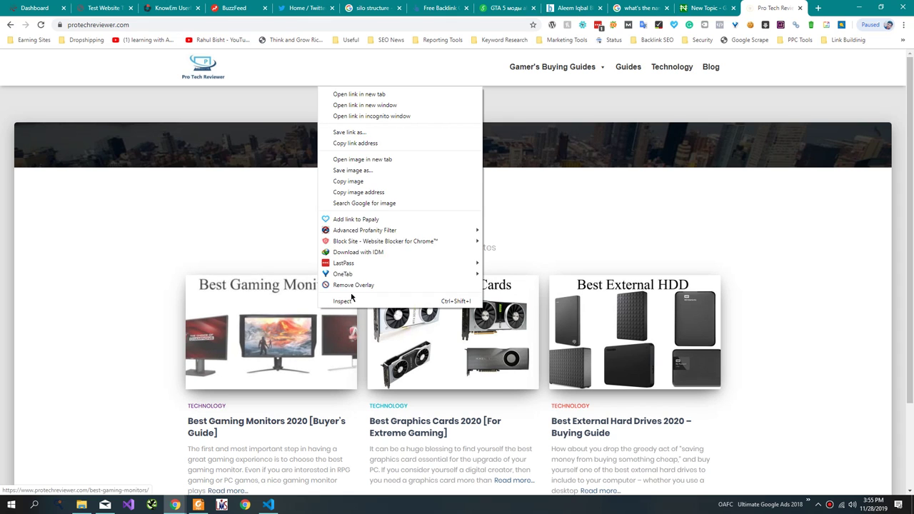
pyautogui.click(561, 87)
pyautogui.click(727, 7)
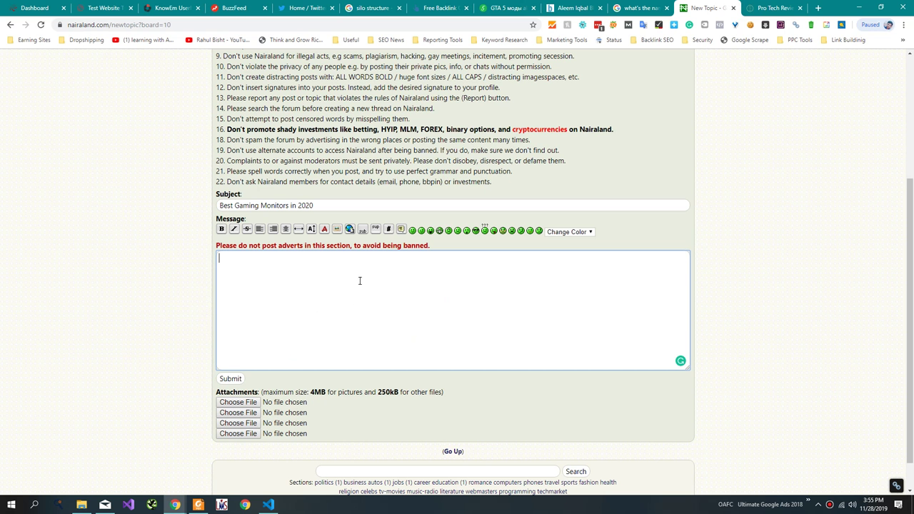
pyautogui.click(337, 229)
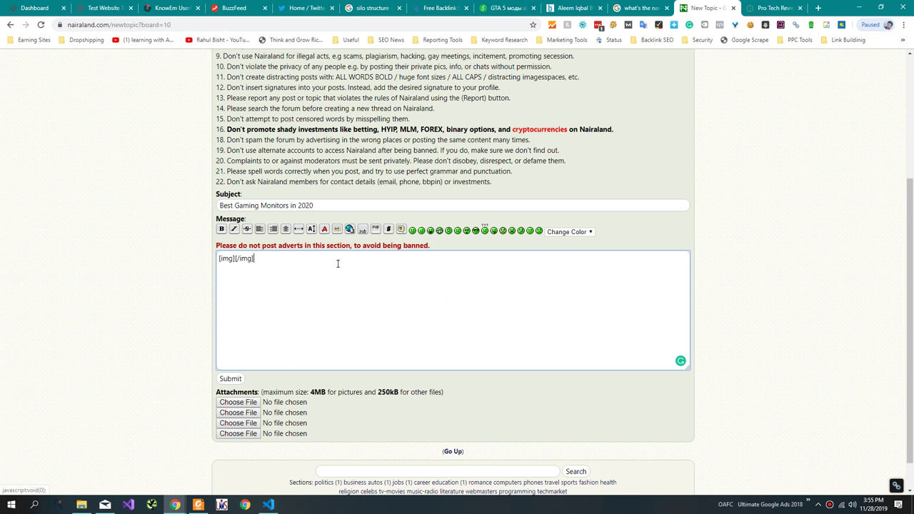
pyautogui.click(235, 258)
pyautogui.write('https://www.protechreviewer.com/wp-content/uploads/2019/11/Best-Gaming-Monitors-360x240.jpg')
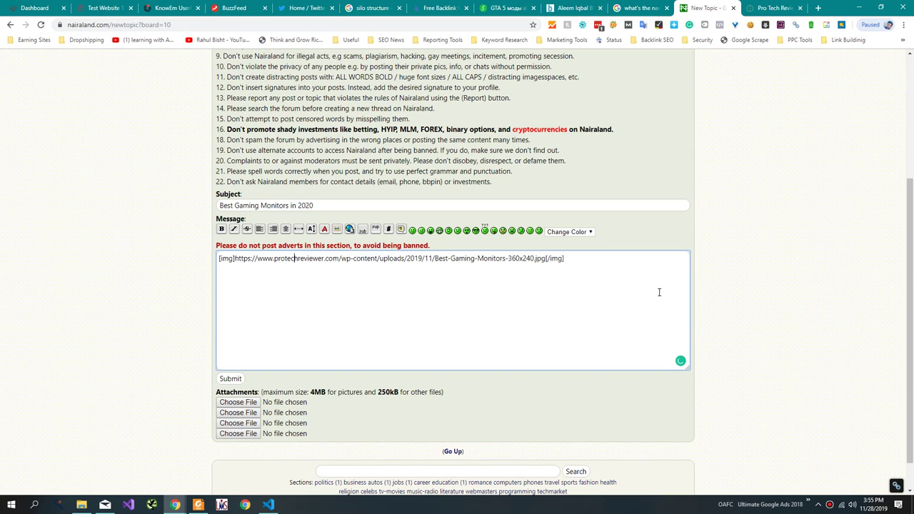
# Add the line 'Everything you need to know about Gaming Monitors 2020 is in this' below the image
pyautogui.click(597, 274)
pyautogui.write('Everyyhting')
pyautogui.press('BackSpace')
pyautogui.press('BackSpace')
pyautogui.press('BackSpace')
pyautogui.press('BackSpace')
pyautogui.press('BackSpace')
pyautogui.press('BackSpace')
pyautogui.write('thb')
pyautogui.write('ing y ou ne')
pyautogui.write('u need ')
pyautogui.write('to ')
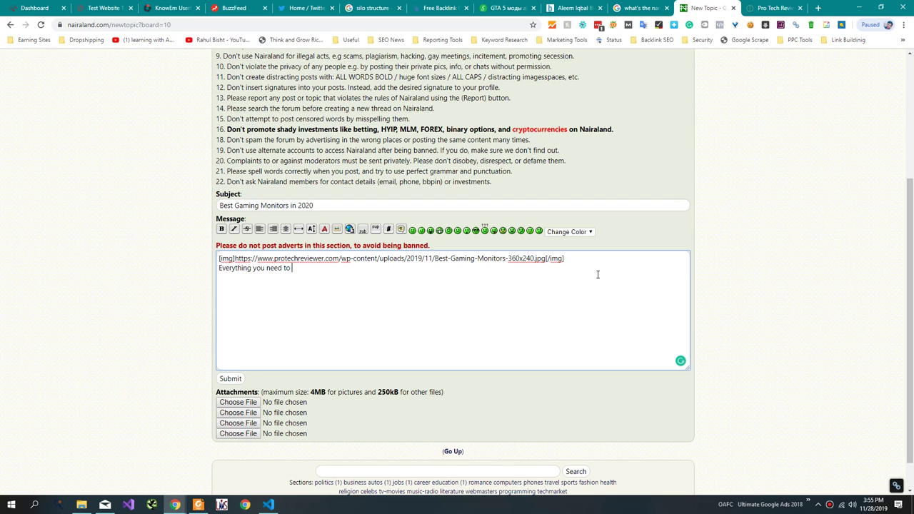
pyautogui.write('know about Gaming Monitor')
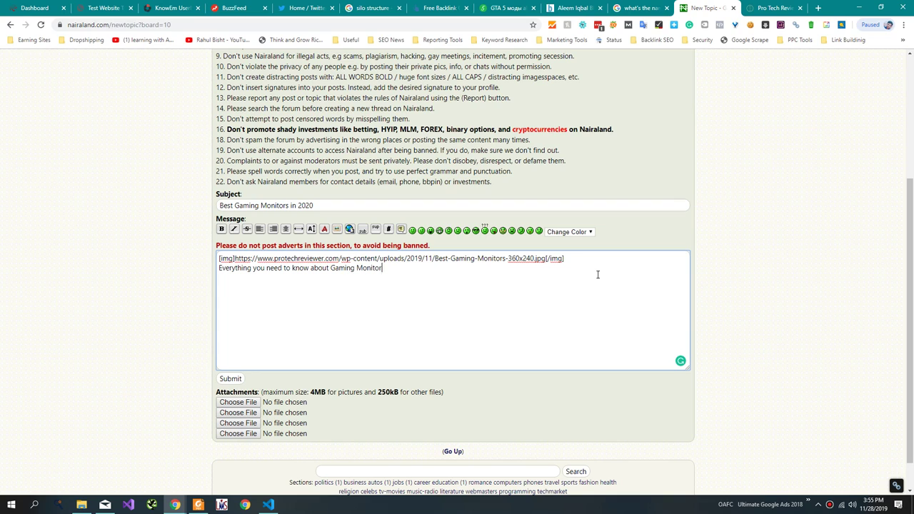
pyautogui.write('s 2020 is in this article')
pyautogui.press('Return')
pyautogui.write('https://www.protechreviewer.com/wp-content/uploads/2019/11/Best-Gaming-Monitors-360x240.jpg')
pyautogui.hotkey('ctrl', 'z')
# Copy the Pro Tech Reviewer site address from the browser
pyautogui.click(773, 8)
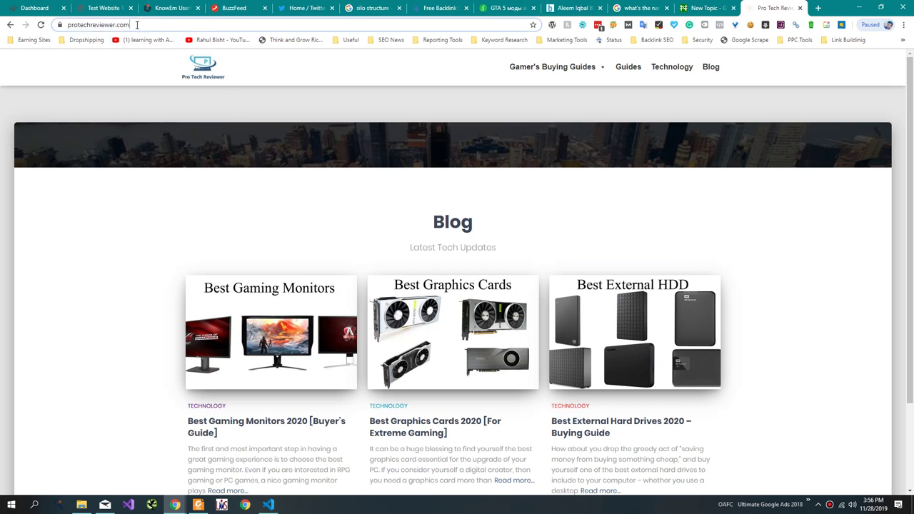
pyautogui.click(100, 24)
pyautogui.hotkey('ctrl', 'c')
pyautogui.click(707, 8)
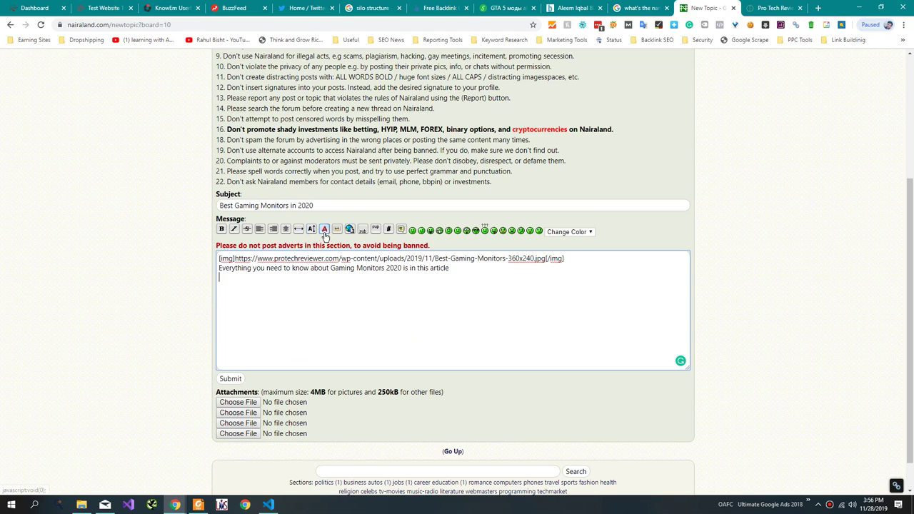
# Paste the protechreviewer.com address inside [url] tags and submit the Best Gaming Monitors In 2020 topic
pyautogui.click(350, 229)
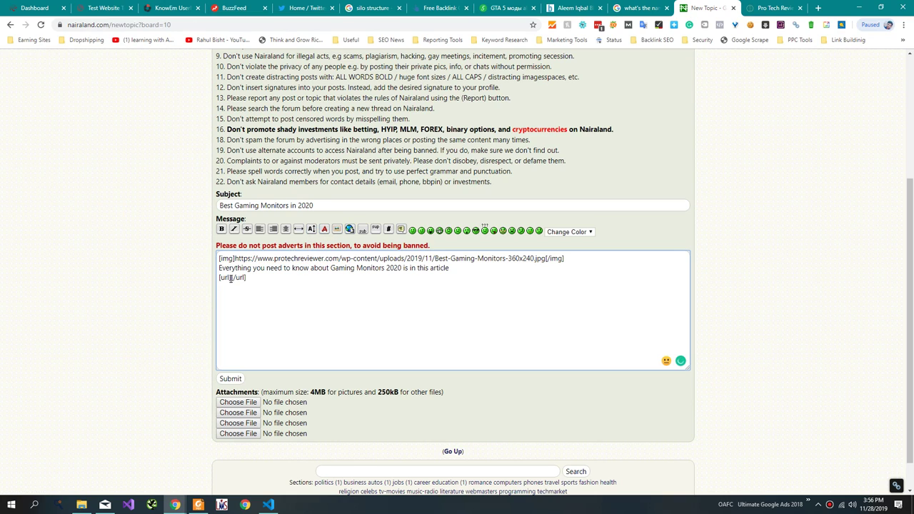
pyautogui.hotkey('ctrl', 'v')
pyautogui.scroll(-1, 773, 319)
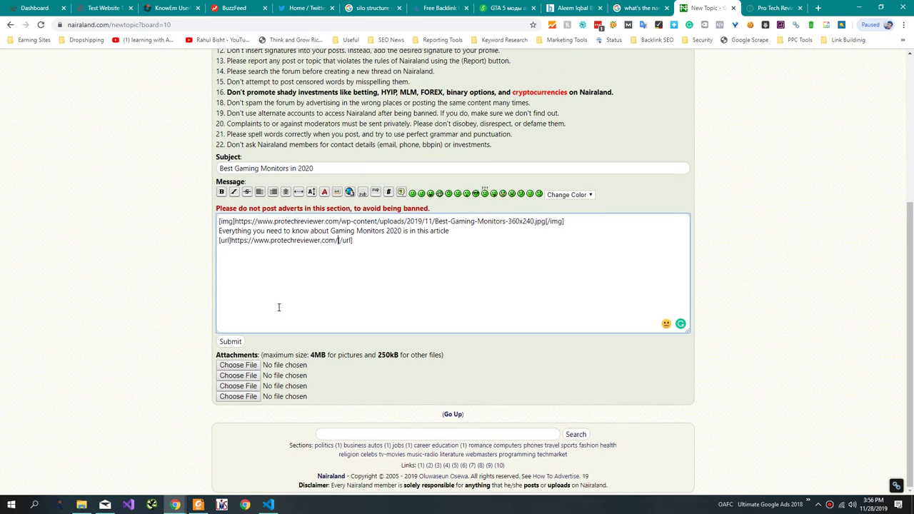
pyautogui.click(229, 342)
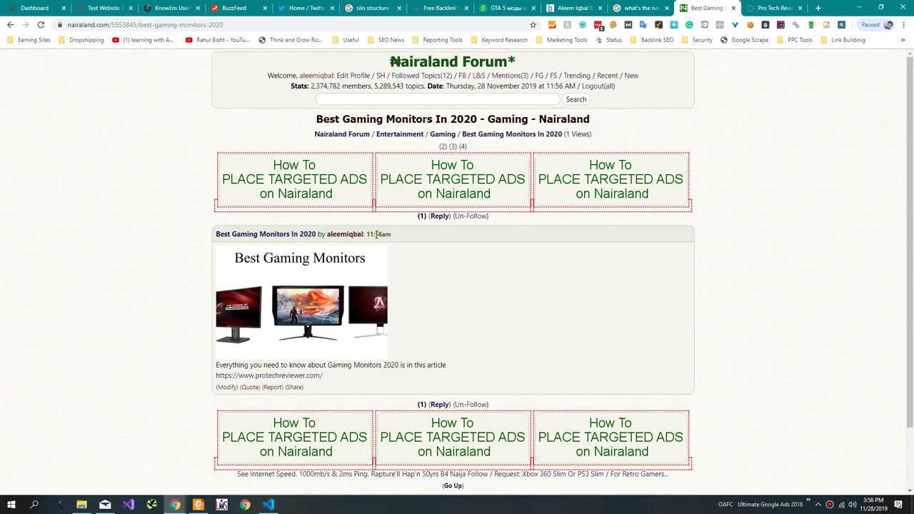
pyautogui.scroll(-1, 377, 233)
pyautogui.rightClick(279, 305)
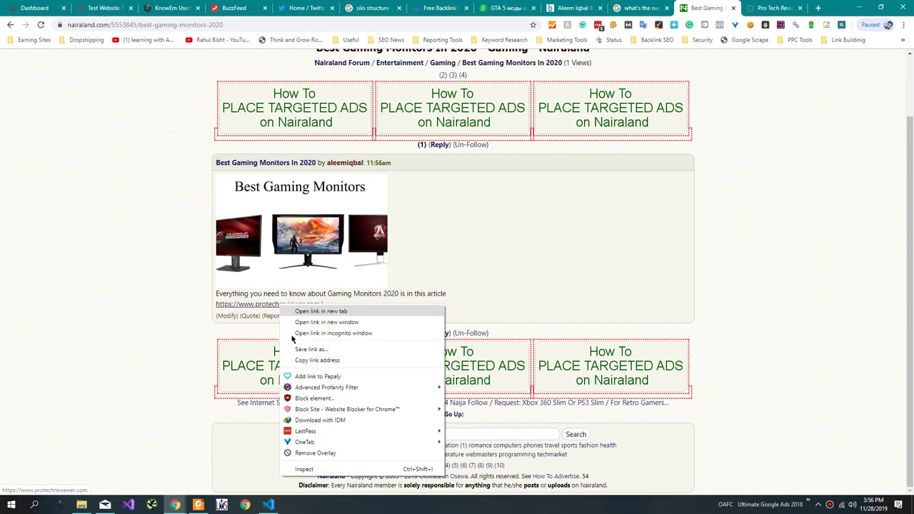
pyautogui.click(504, 232)
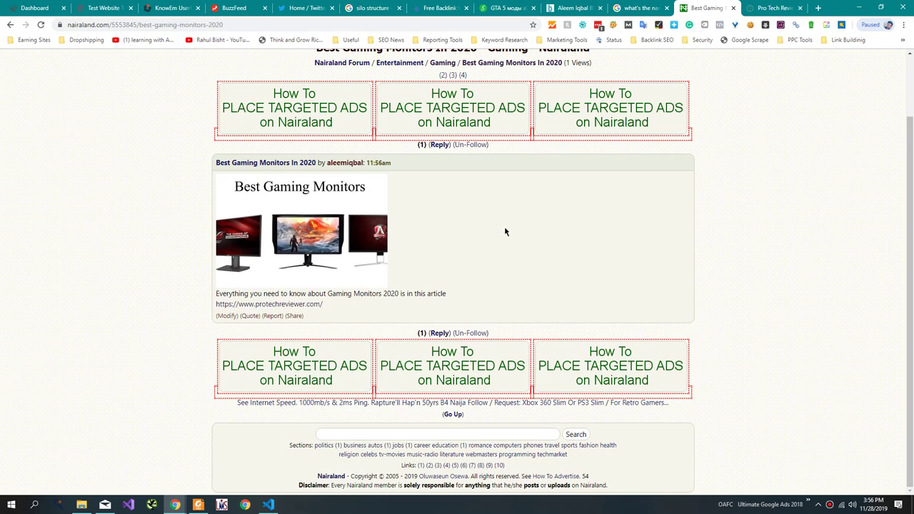
# Edit the post, replacing the homepage URL with the protechreviewer.com/best-gaming-monitors/ link, and save
pyautogui.click(227, 316)
pyautogui.hotkey('ctrl', 'Tab')
pyautogui.rightClick(249, 421)
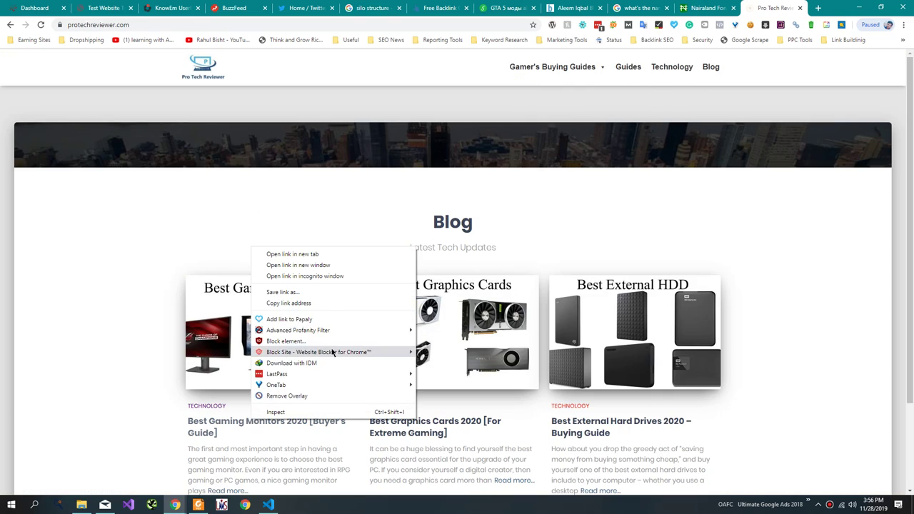
pyautogui.click(317, 304)
pyautogui.hotkey('ctrl', 'w')
pyautogui.scroll(-4, 317, 304)
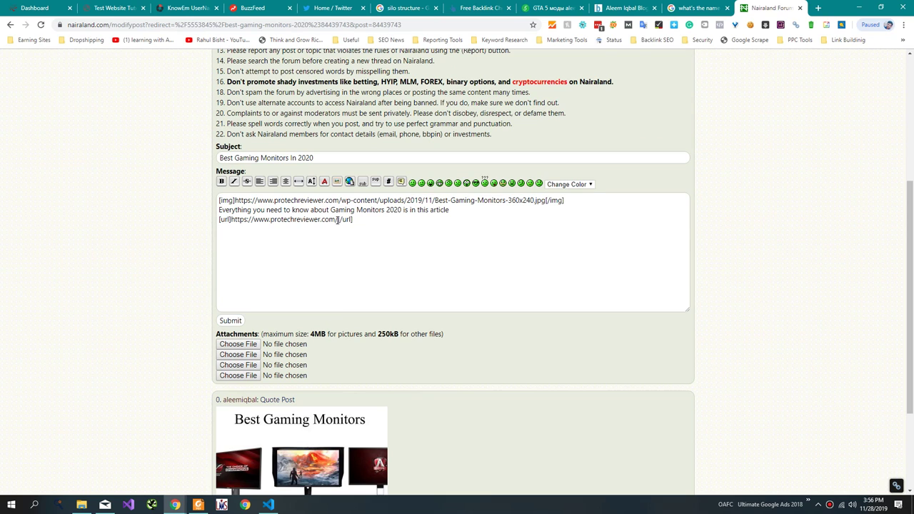
pyautogui.moveTo(337, 220); pyautogui.dragTo(231, 220)
pyautogui.hotkey('ctrl', 'v')
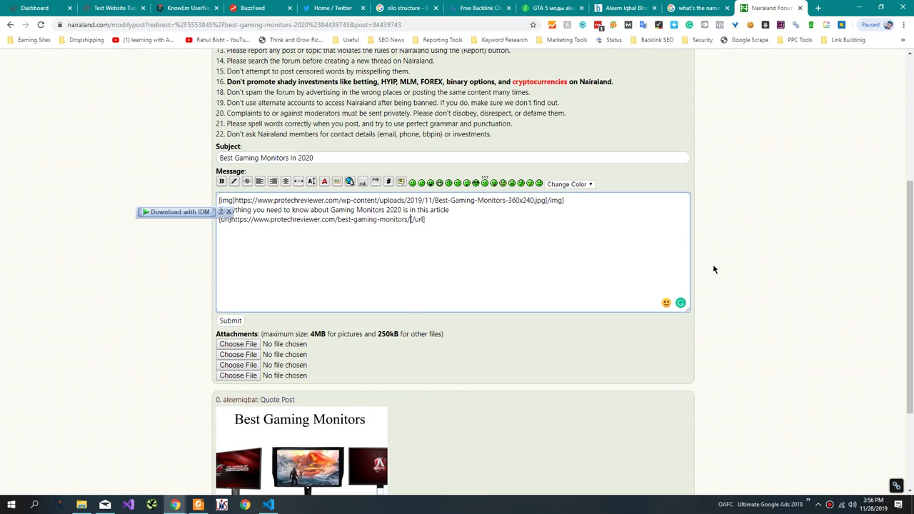
pyautogui.scroll(-2, 714, 269)
pyautogui.click(231, 181)
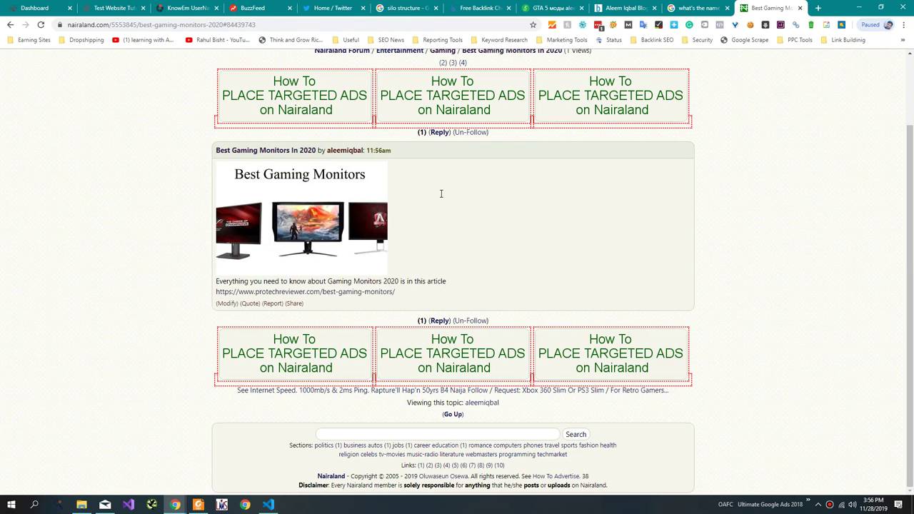
# Inspect the post's link to verify it, then close the Nairaland topic page
pyautogui.rightClick(325, 292)
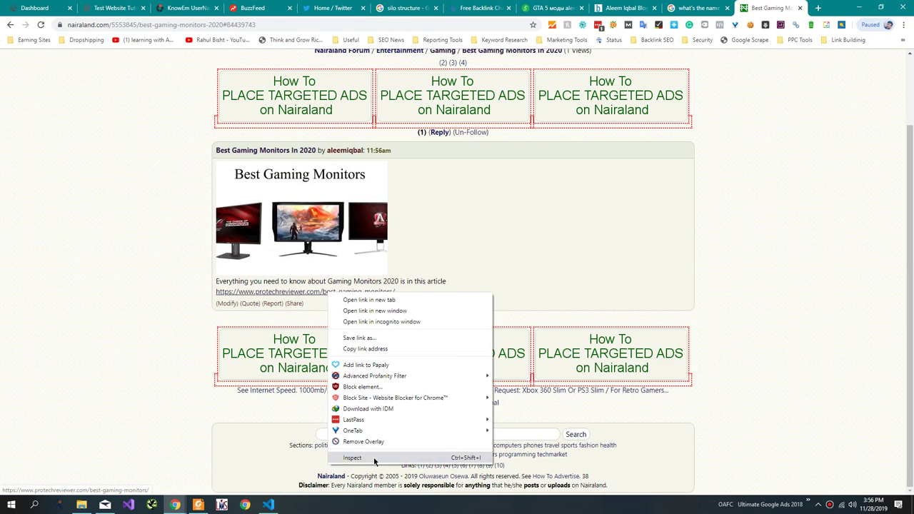
pyautogui.click(373, 461)
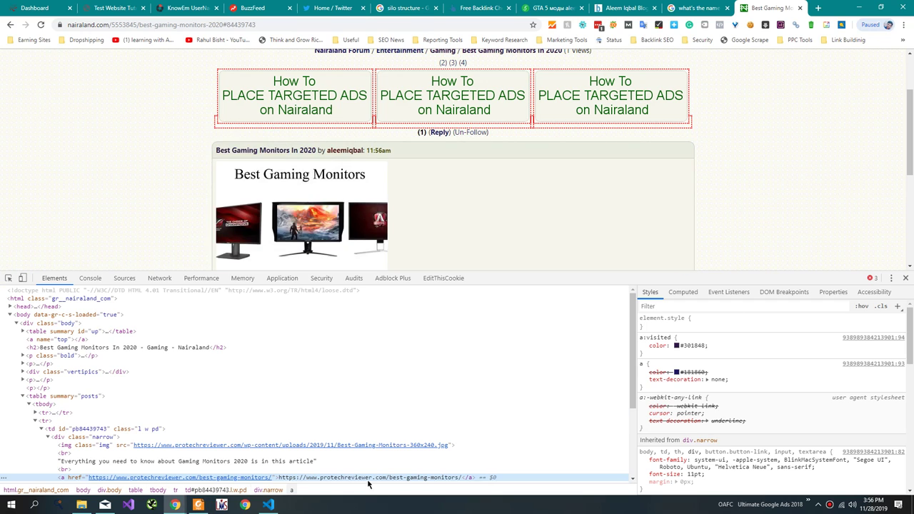
pyautogui.click(905, 278)
pyautogui.scroll(2, 388, 142)
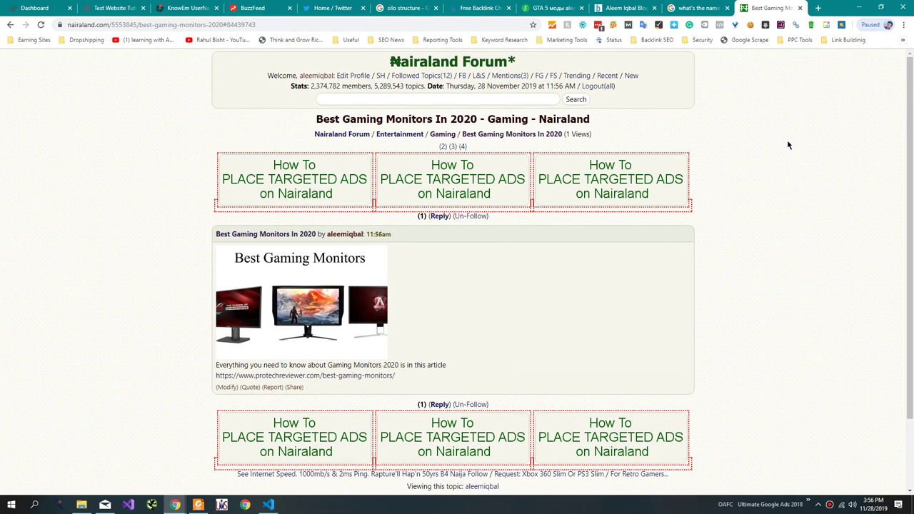
pyautogui.hotkey('ctrl', 'w')
pyautogui.hotkey('ctrl', 'w')
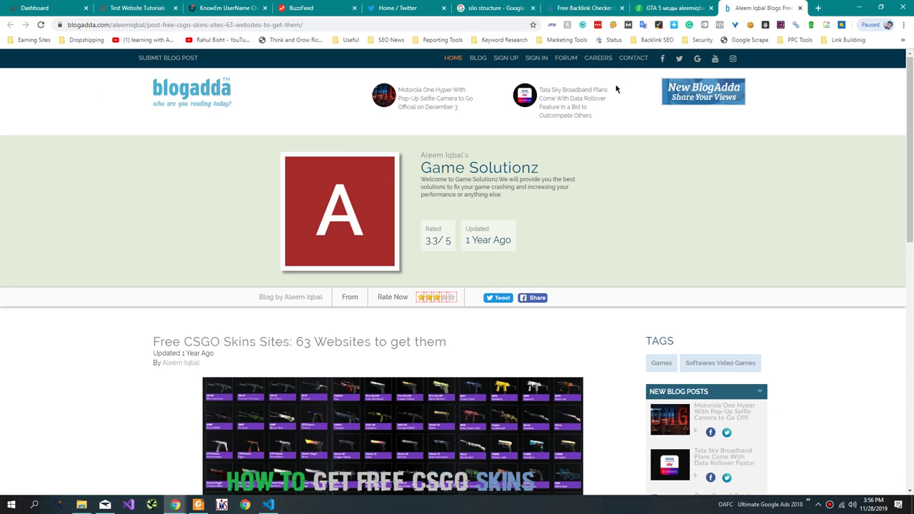
# Sign in to BlogAdda by entering the account username and password
pyautogui.scroll(-5, 475, 217)
pyautogui.scroll(5, 478, 213)
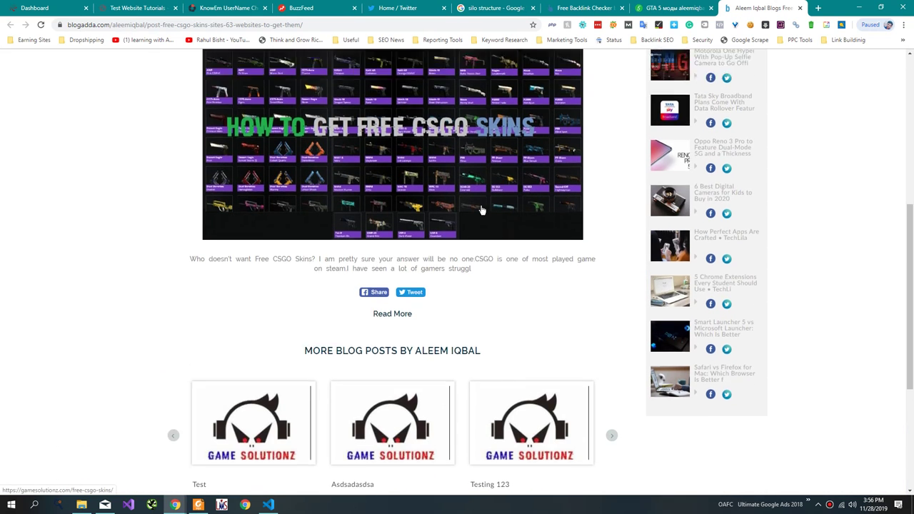
pyautogui.click(535, 60)
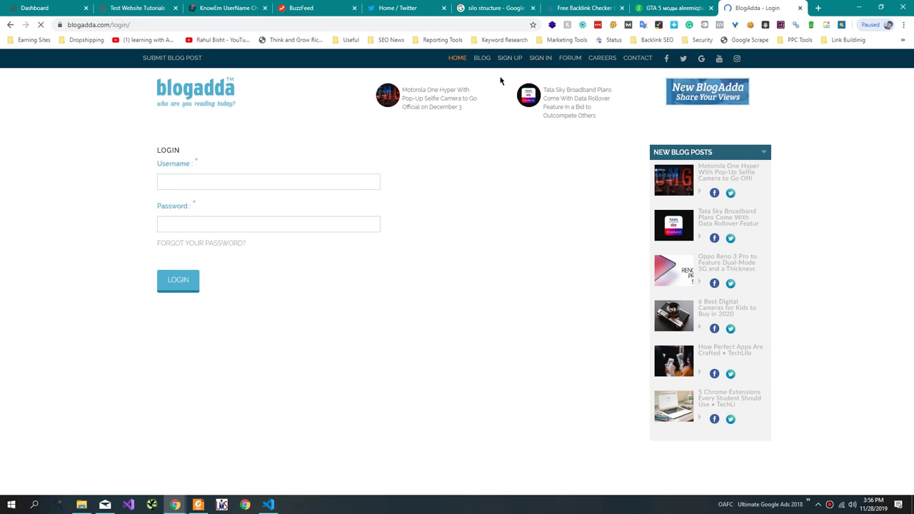
pyautogui.click(211, 187)
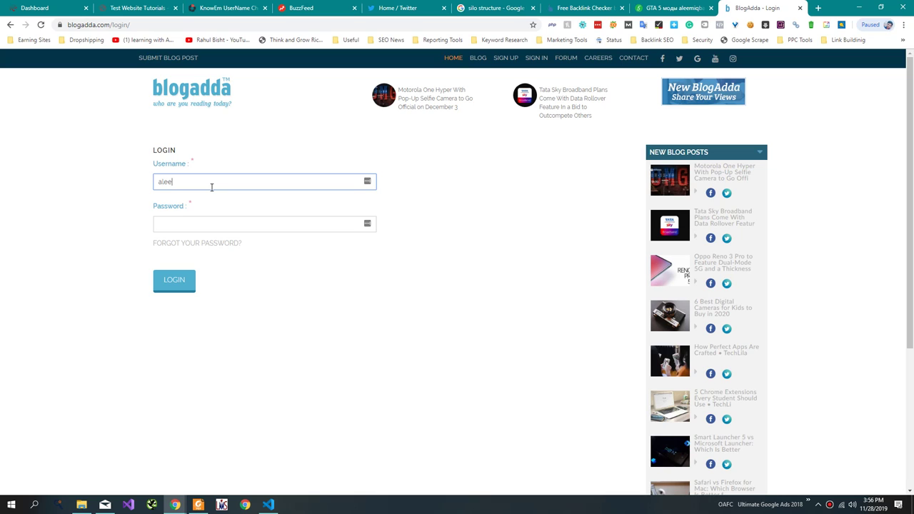
pyautogui.write('aleemiqbal')
pyautogui.press('Tab')
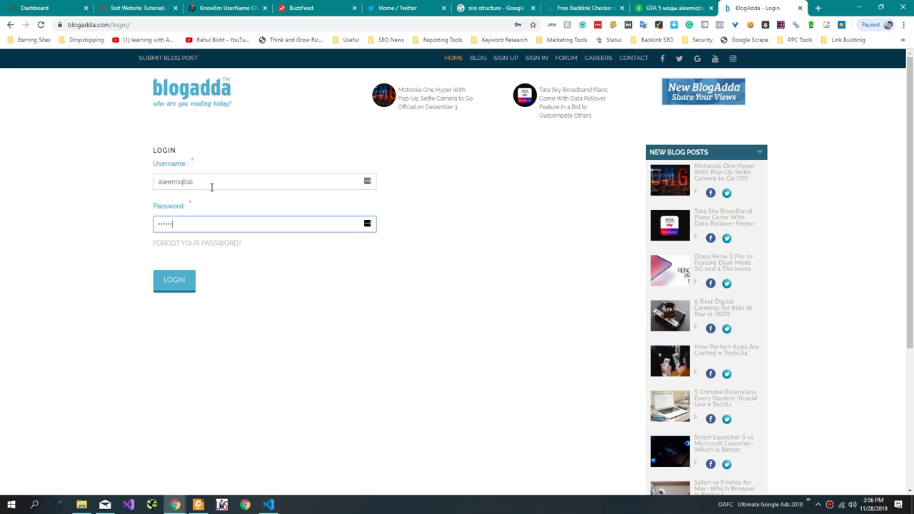
pyautogui.press('Return')
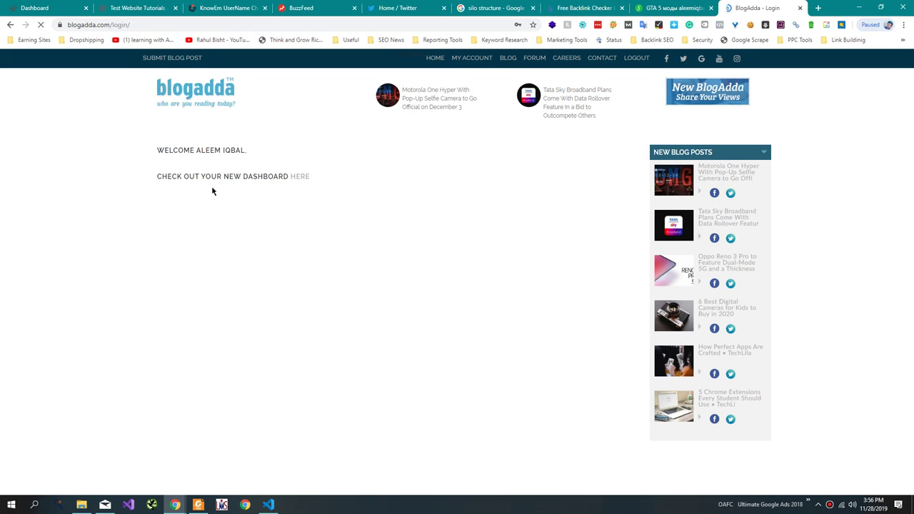
# Go from the account dashboard to the blog submission form
pyautogui.click(296, 179)
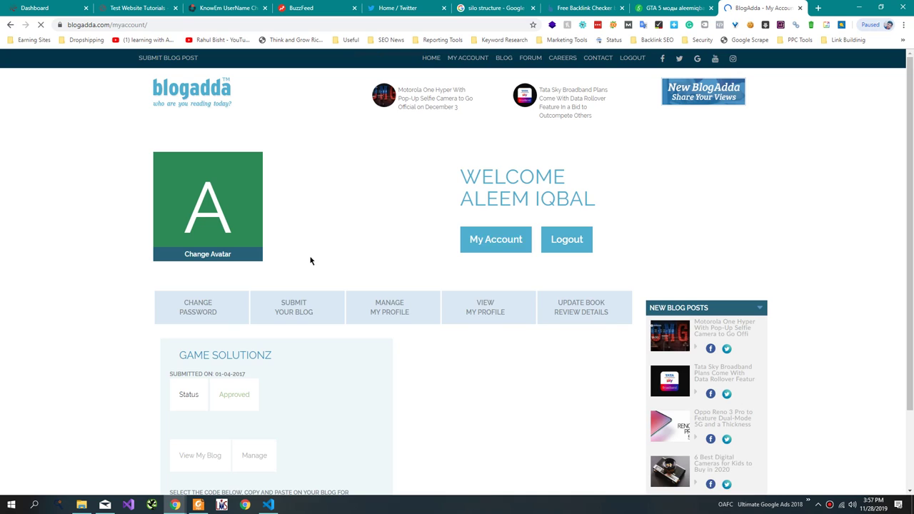
pyautogui.scroll(-2, 310, 261)
pyautogui.scroll(-2, 311, 260)
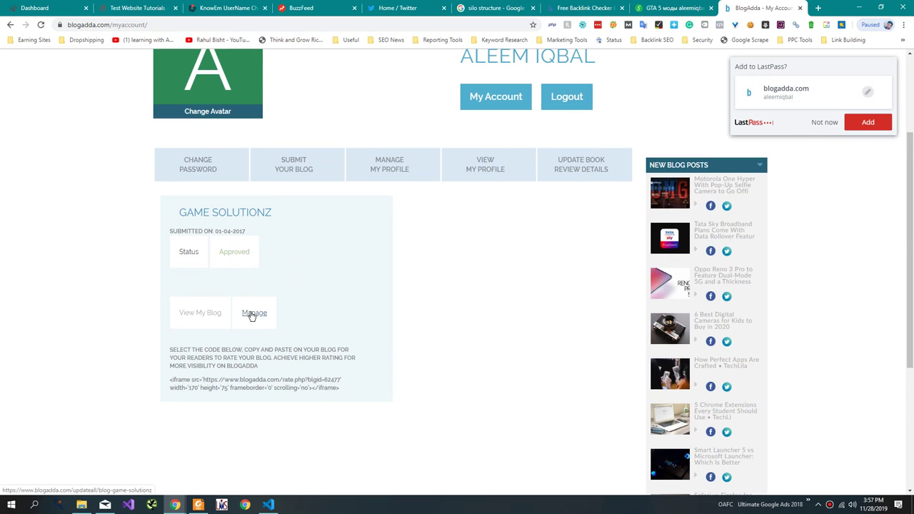
pyautogui.click(298, 172)
pyautogui.scroll(-4, 294, 272)
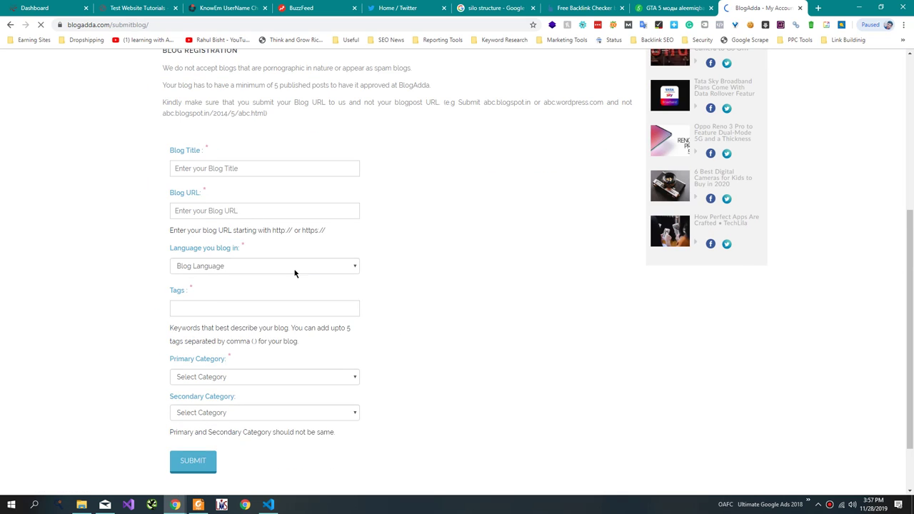
pyautogui.click(235, 166)
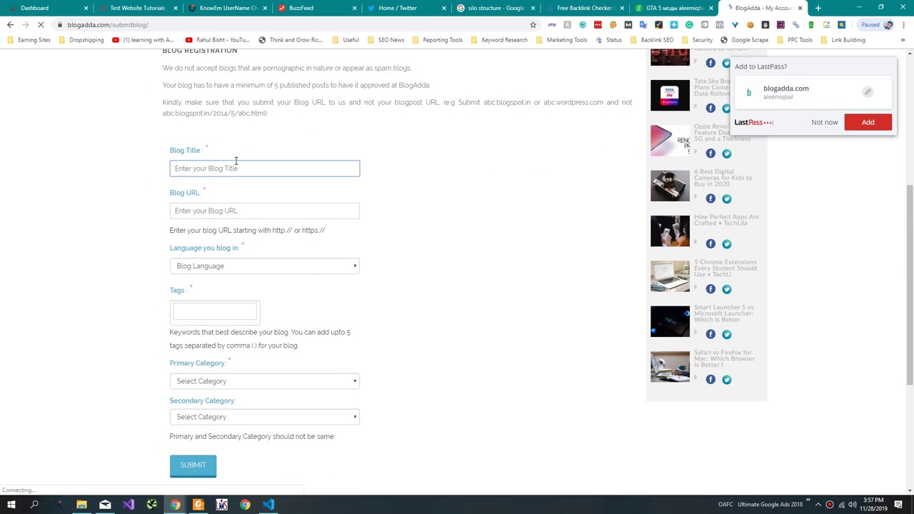
pyautogui.write('Pro Tech Reviewer')
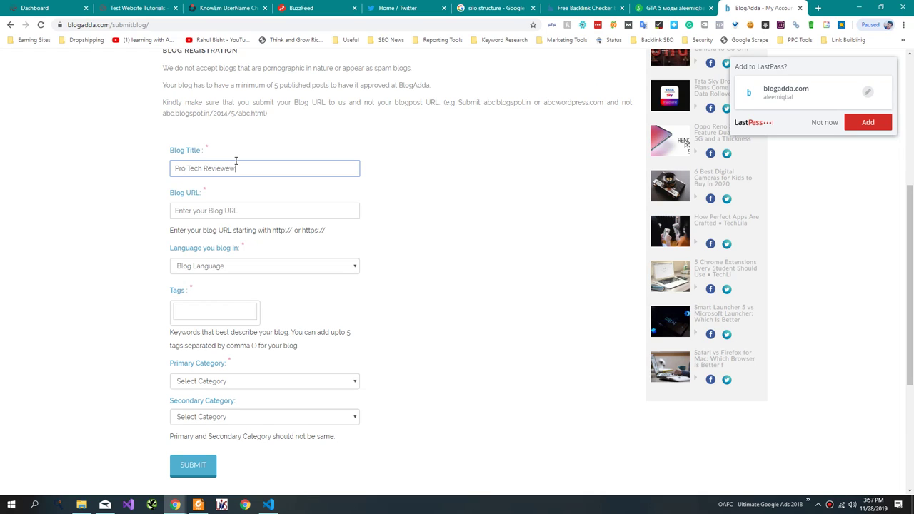
pyautogui.press('Tab')
pyautogui.write('https://www.protechreviewer.com/best-gaming-monitors/')
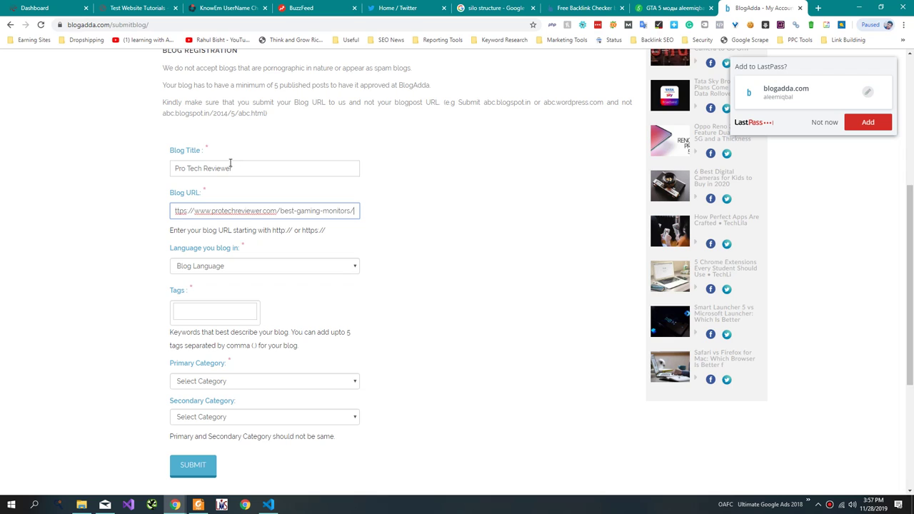
pyautogui.click(279, 211)
pyautogui.hotkey('shift', 'End')
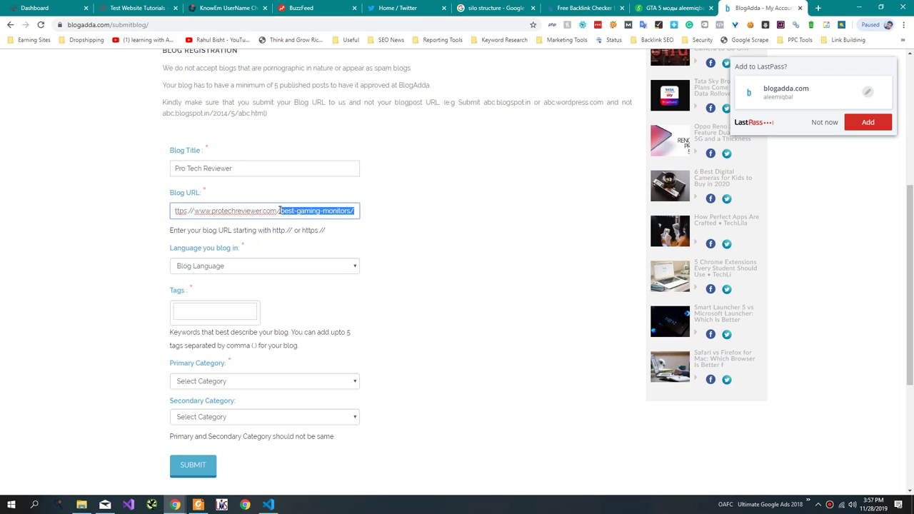
pyautogui.press('BackSpace')
# Set the blog language to English and add a Gaming tag
pyautogui.click(243, 268)
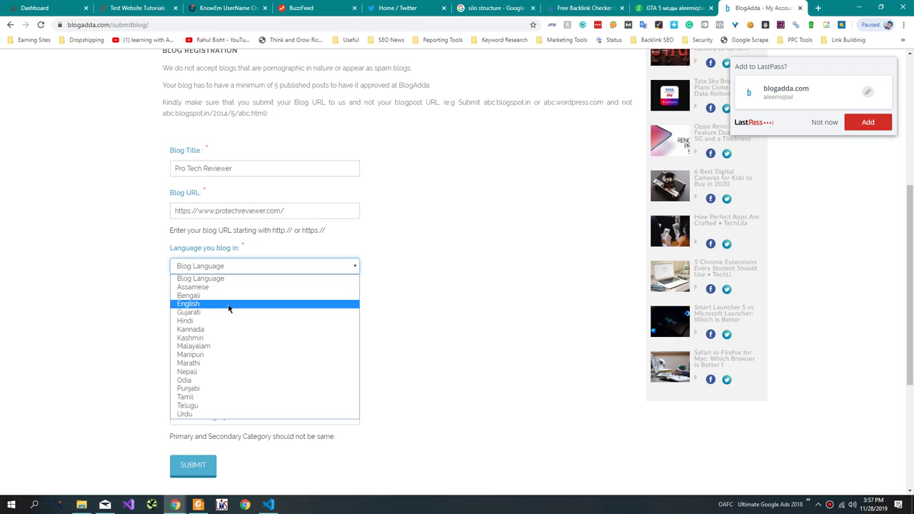
pyautogui.click(228, 306)
pyautogui.press('Tab')
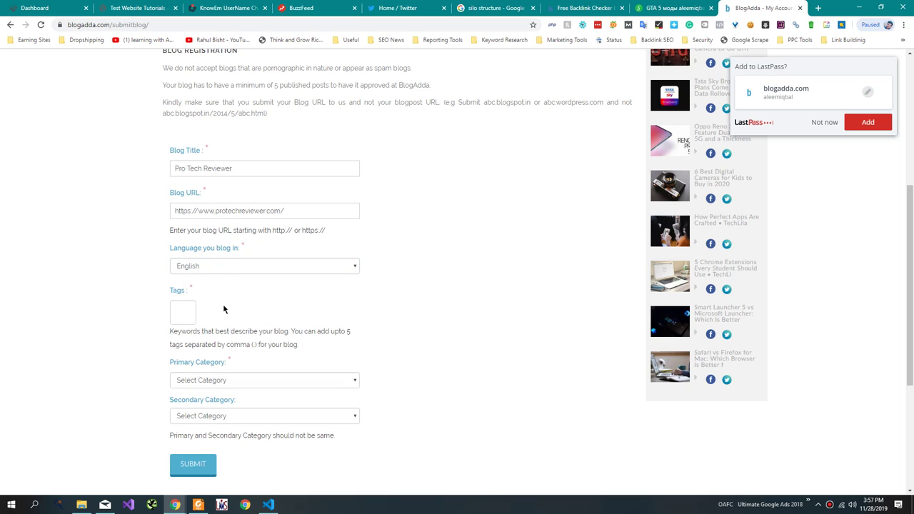
pyautogui.write('Gaming')
pyautogui.press('Return')
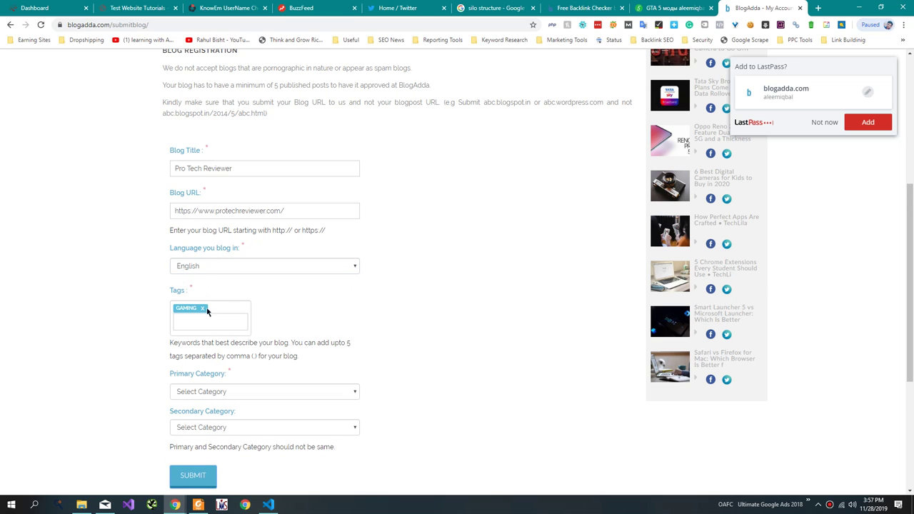
# Set both primary and secondary categories to Technology & Internet
pyautogui.scroll(-1, 209, 325)
pyautogui.click(204, 344)
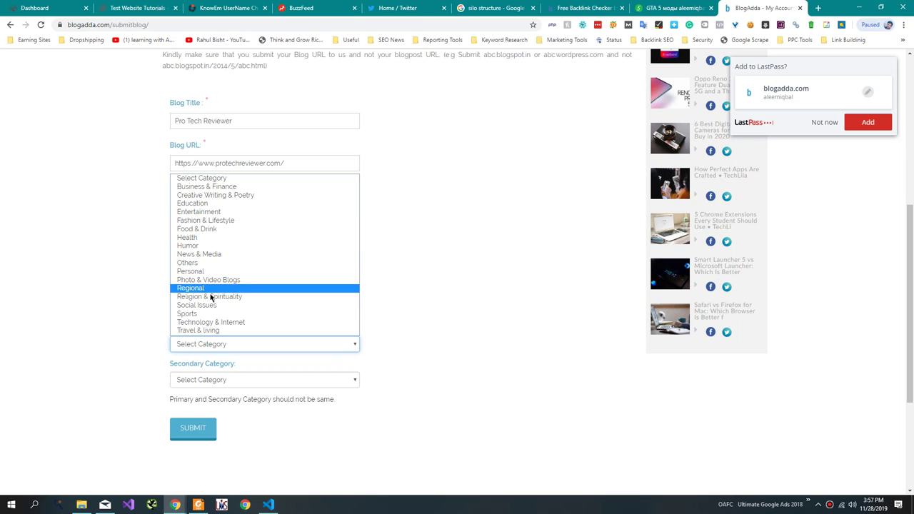
pyautogui.click(212, 322)
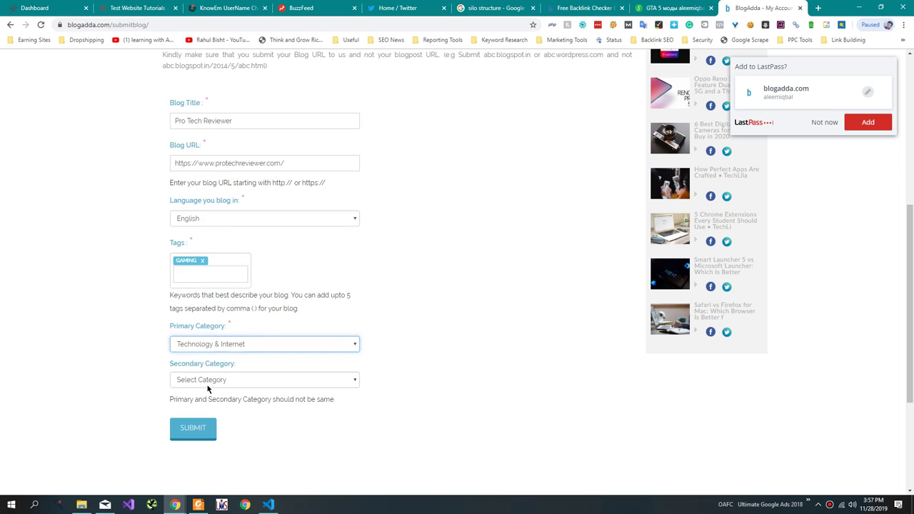
pyautogui.click(207, 386)
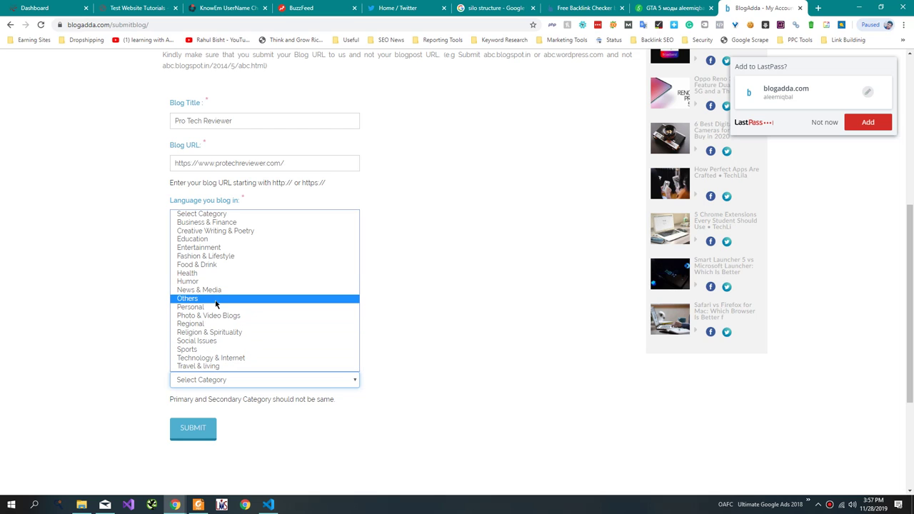
pyautogui.click(221, 358)
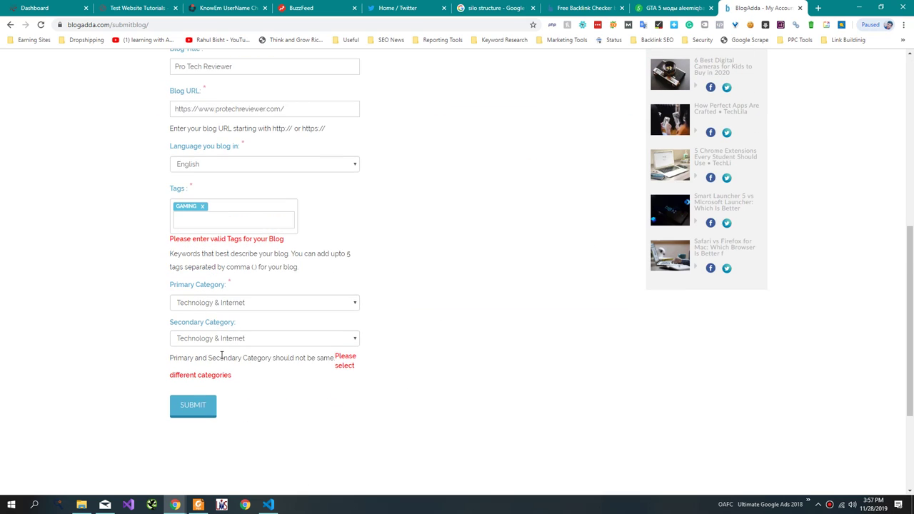
# Choose Others as the secondary category, delete the GAMING tag, and add Technology, Games and Reviews tags
pyautogui.click(221, 338)
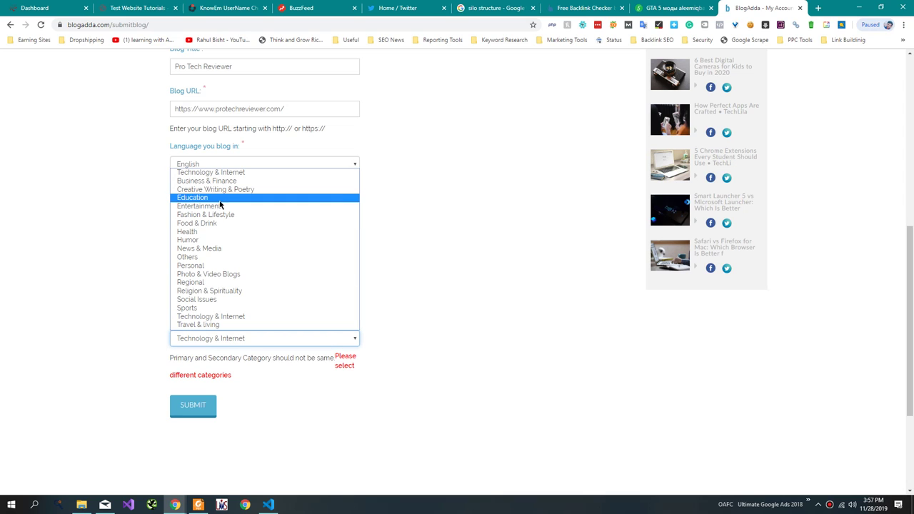
pyautogui.click(214, 258)
pyautogui.click(203, 206)
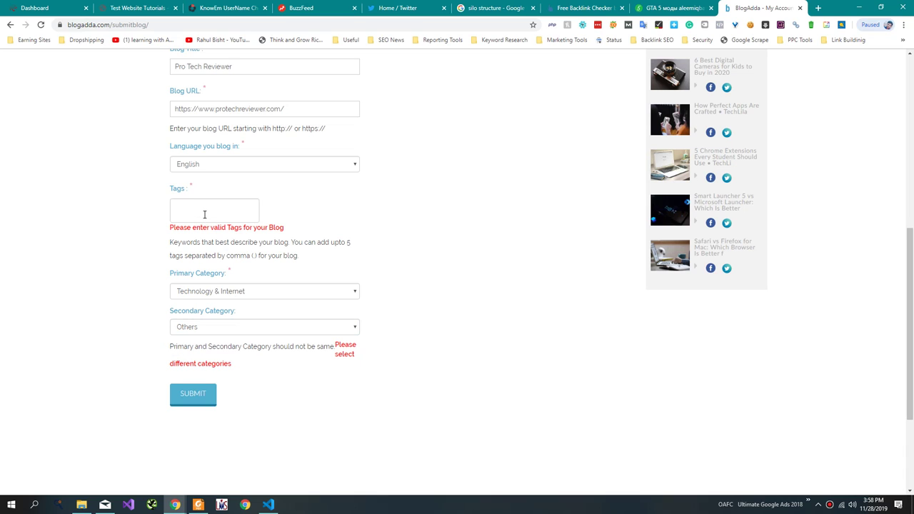
pyautogui.write('Technology')
pyautogui.press('Return')
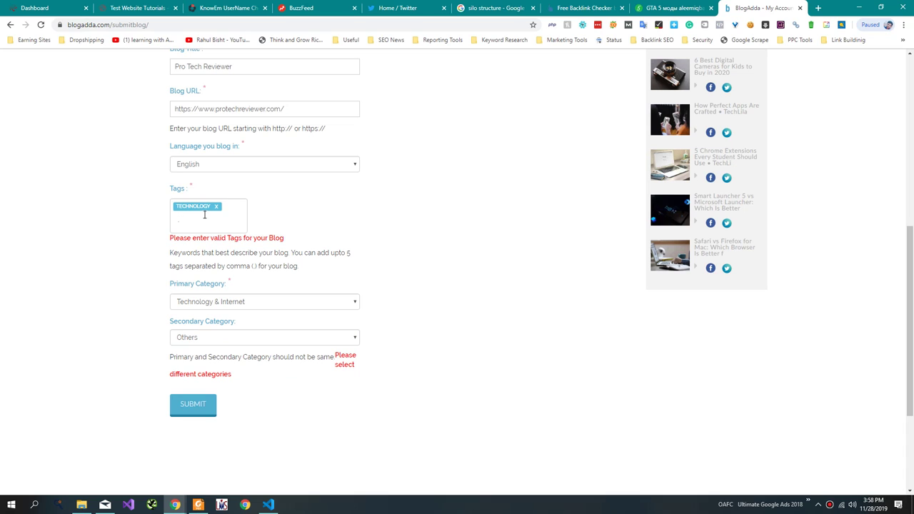
pyautogui.write('Games')
pyautogui.press('Return')
pyautogui.write('Reviews')
pyautogui.press('Return')
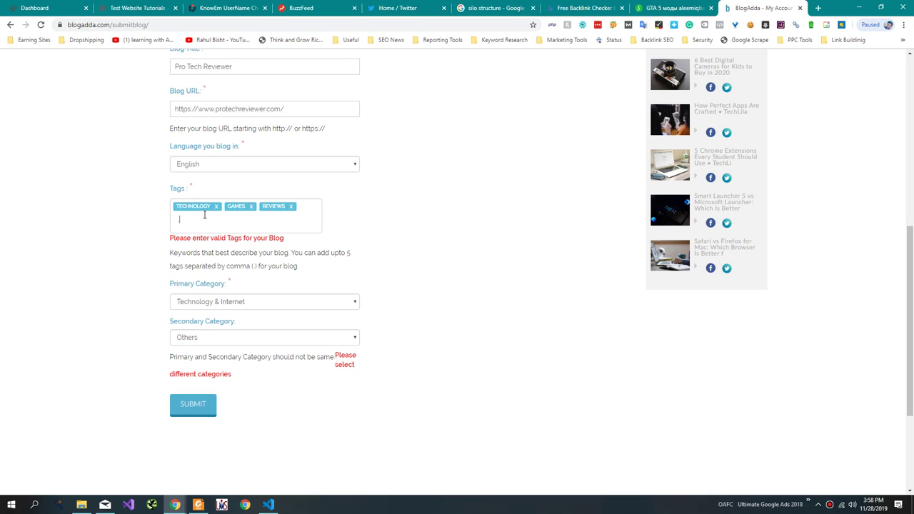
# Submit the BlogAdda blog registration and scroll down to the verification code box
pyautogui.click(191, 404)
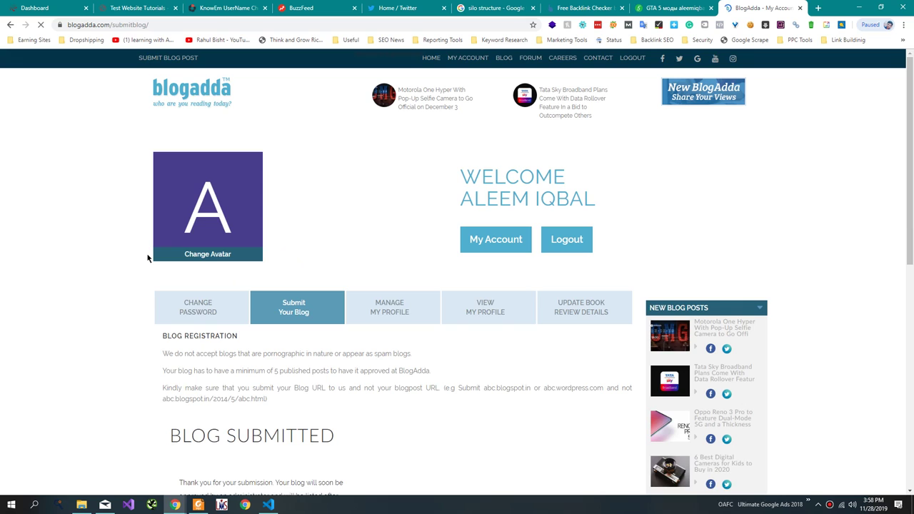
pyautogui.scroll(-5, 147, 264)
pyautogui.scroll(3, 146, 272)
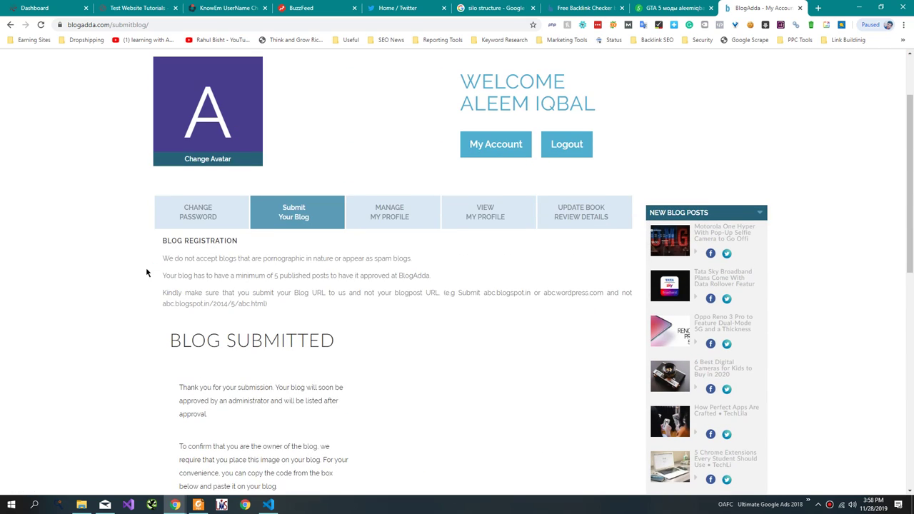
pyautogui.scroll(-1, 147, 293)
pyautogui.scroll(-1, 146, 292)
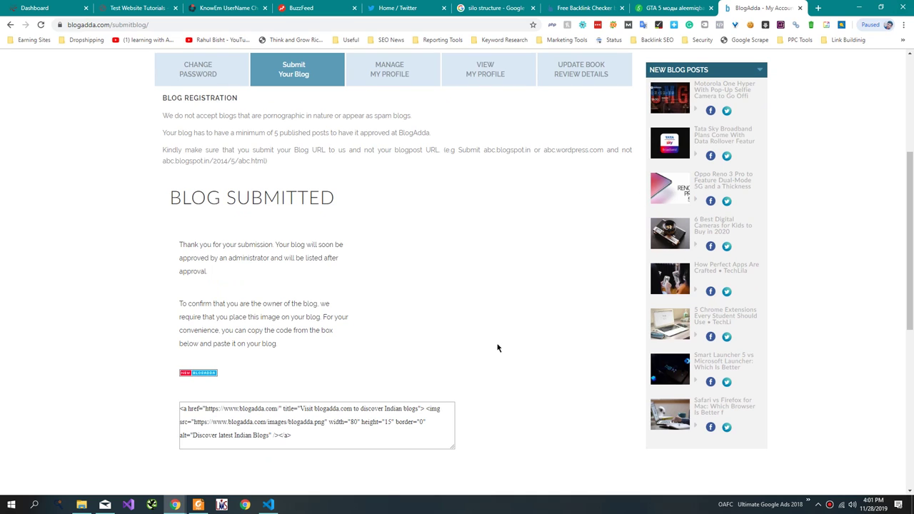
pyautogui.scroll(-1, 498, 348)
# Select the ownership-verification embed code, then close BlogAdda and dismiss the translate offer
pyautogui.click(388, 340)
pyautogui.hotkey('ctrl', 'a')
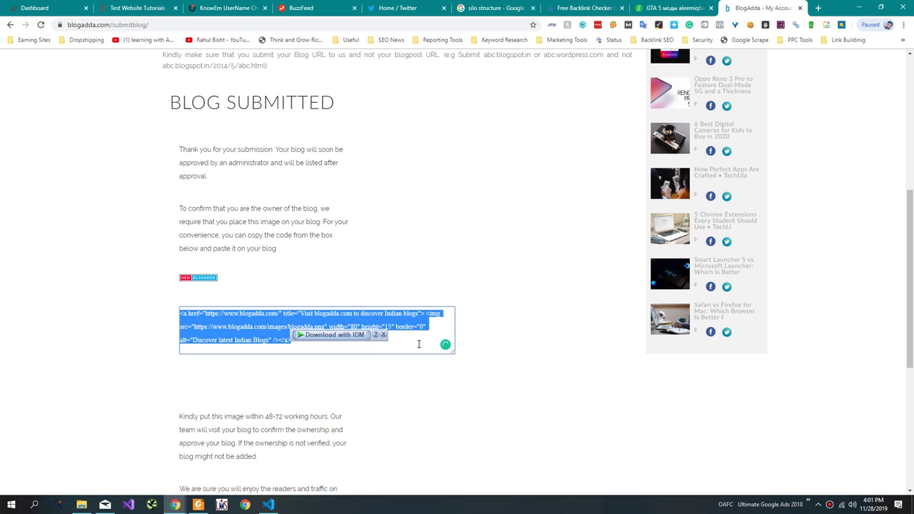
pyautogui.scroll(-3, 555, 369)
pyautogui.scroll(3, 554, 369)
pyautogui.click(443, 369)
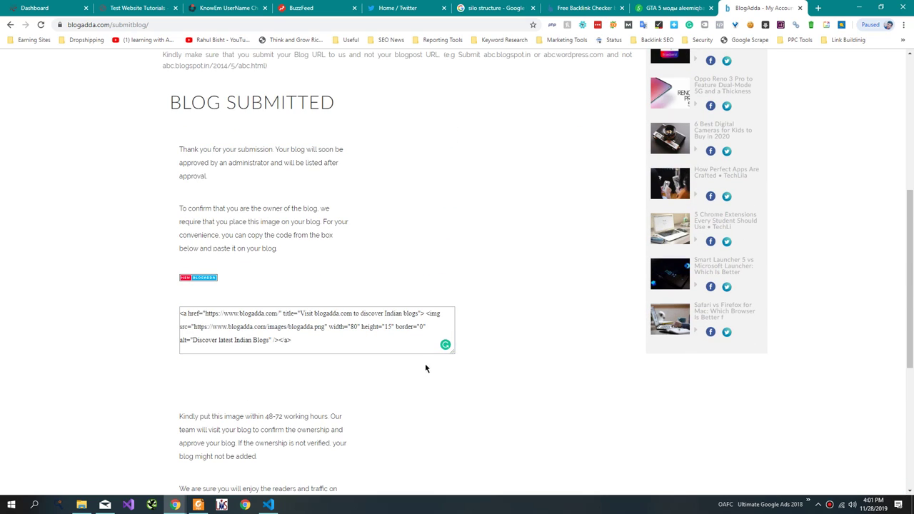
pyautogui.click(380, 326)
pyautogui.hotkey('ctrl', 'a')
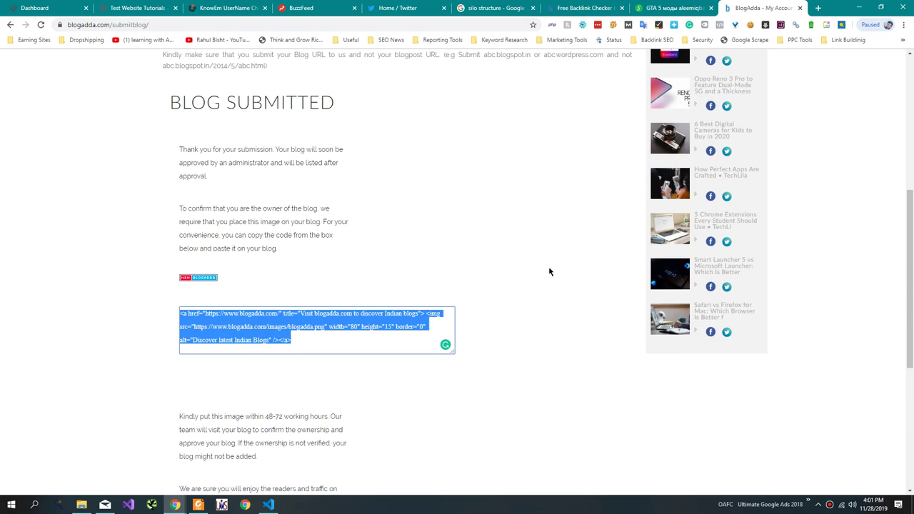
pyautogui.scroll(4, 502, 452)
pyautogui.scroll(-10, 499, 457)
pyautogui.scroll(5, 498, 464)
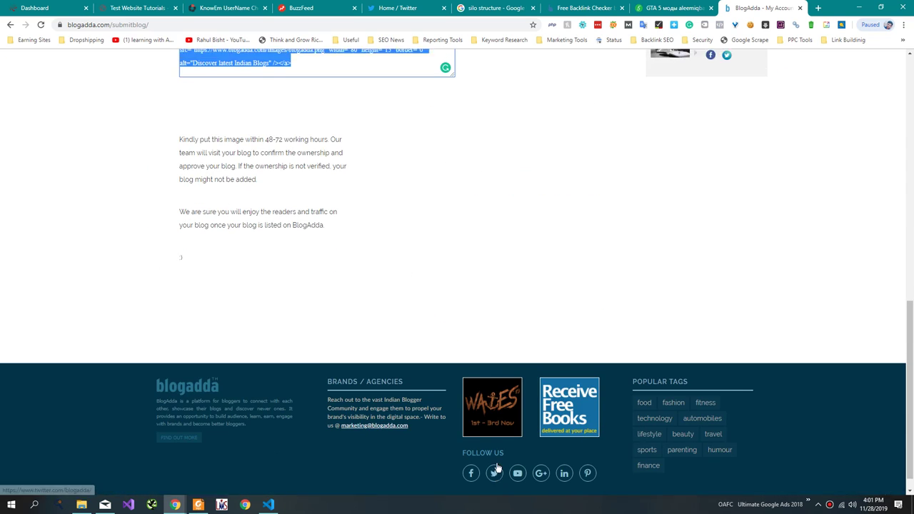
pyautogui.hotkey('ctrl', 'w')
pyautogui.click(542, 307)
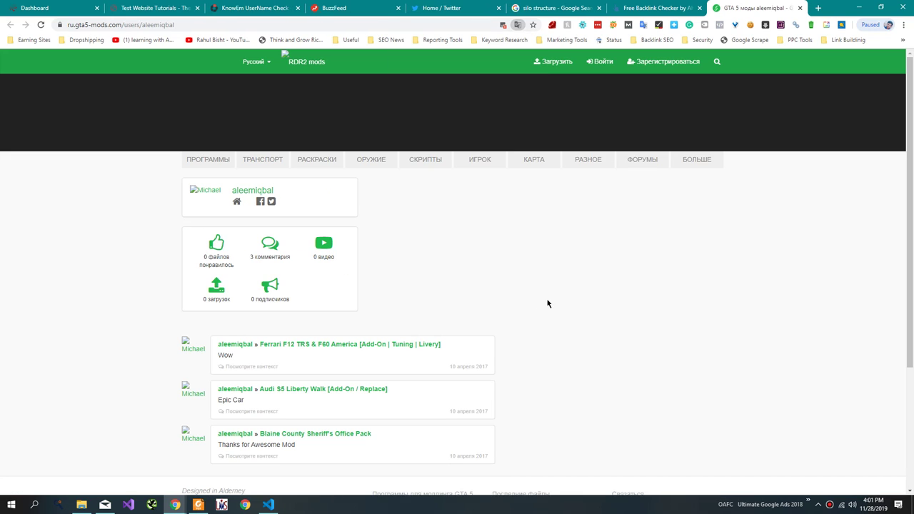
# Load the English gta5-mods.com profile by removing the 'ru.' prefix from the address
pyautogui.click(75, 26)
pyautogui.press('BackSpace')
pyautogui.press('BackSpace')
pyautogui.press('BackSpace')
pyautogui.press('Return')
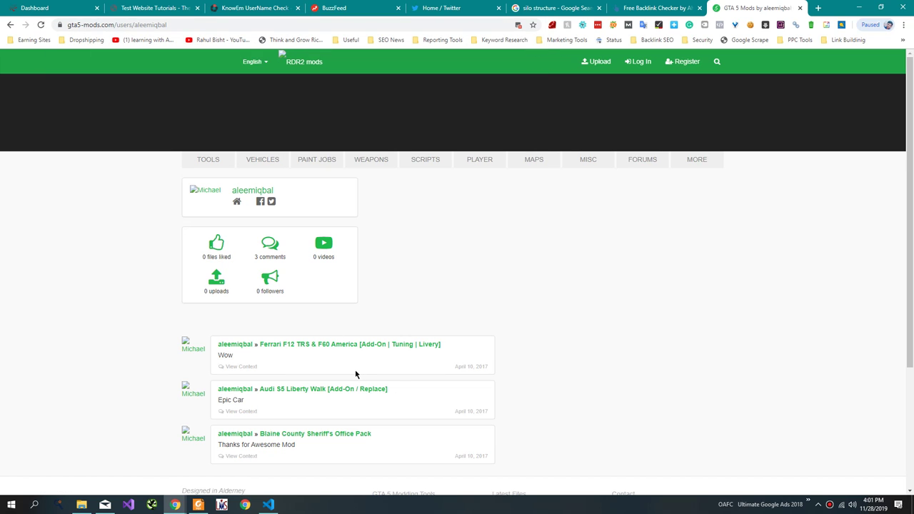
pyautogui.scroll(-3, 355, 374)
pyautogui.scroll(3, 355, 371)
# Inspect the profile's homepage link to confirm its href is gamesolutionz.com, then close DevTools
pyautogui.rightClick(239, 206)
pyautogui.click(295, 369)
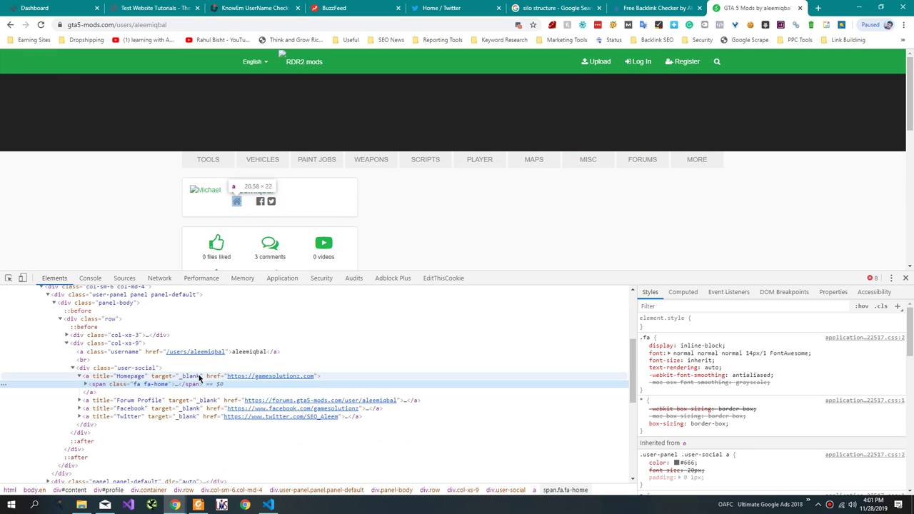
pyautogui.click(200, 378)
pyautogui.click(905, 278)
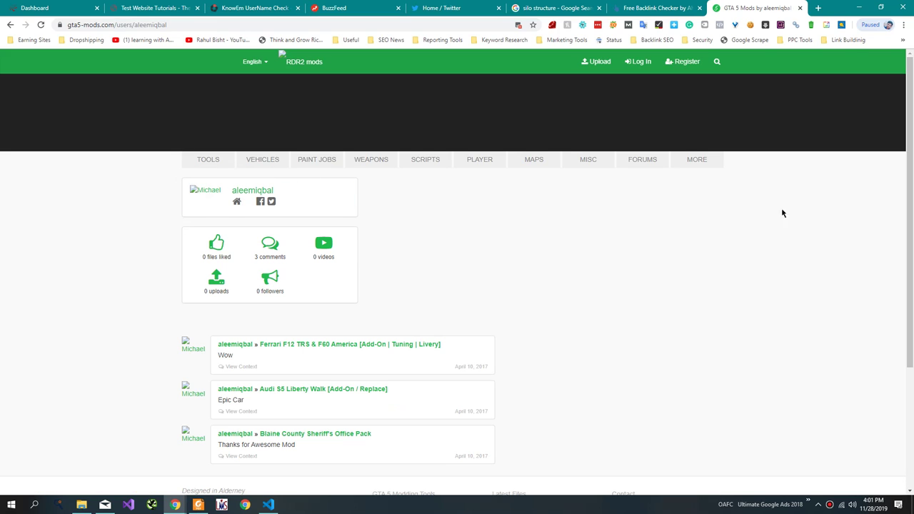
# Log in to GTA5-Mods with the account's username and password
pyautogui.click(640, 64)
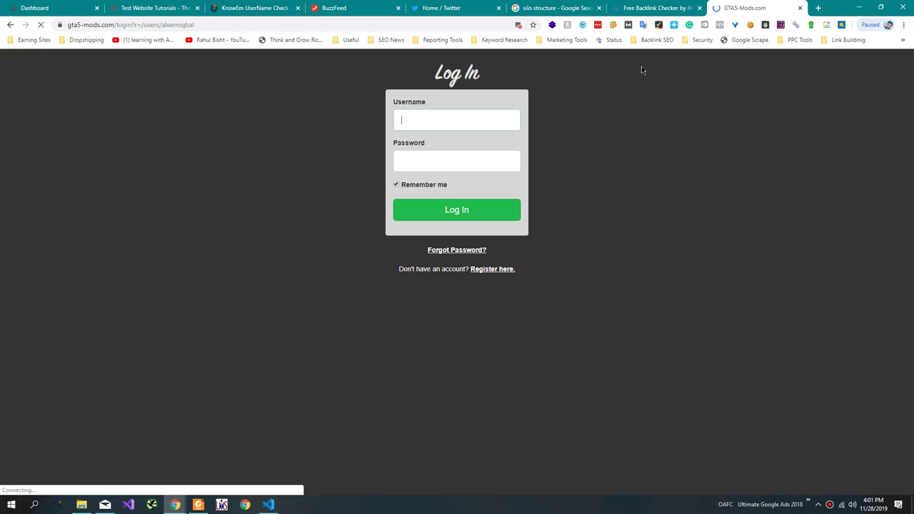
pyautogui.write('aleemiqbal')
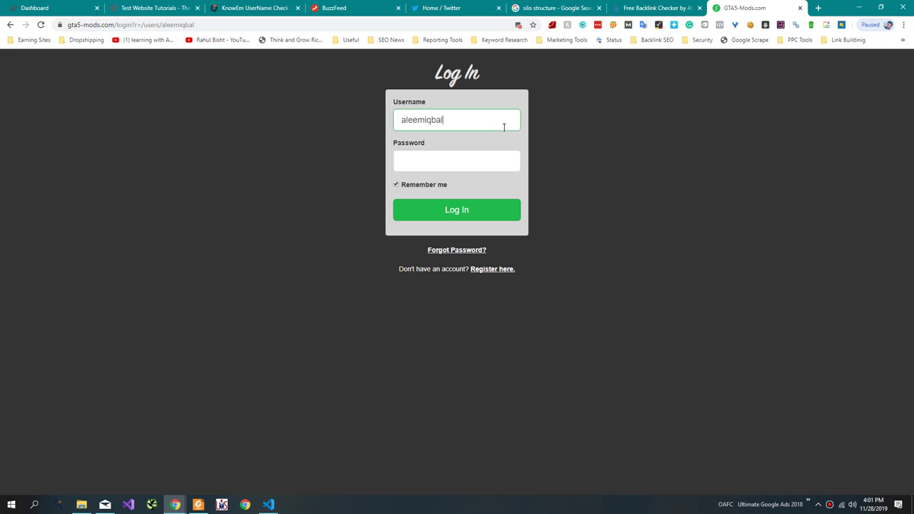
pyautogui.press('Tab')
pyautogui.write('*******')
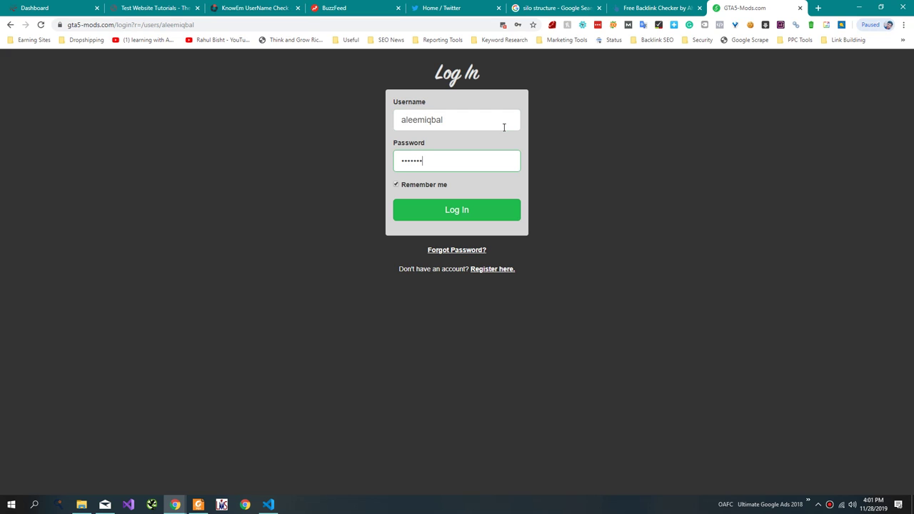
pyautogui.write('**')
pyautogui.press('Return')
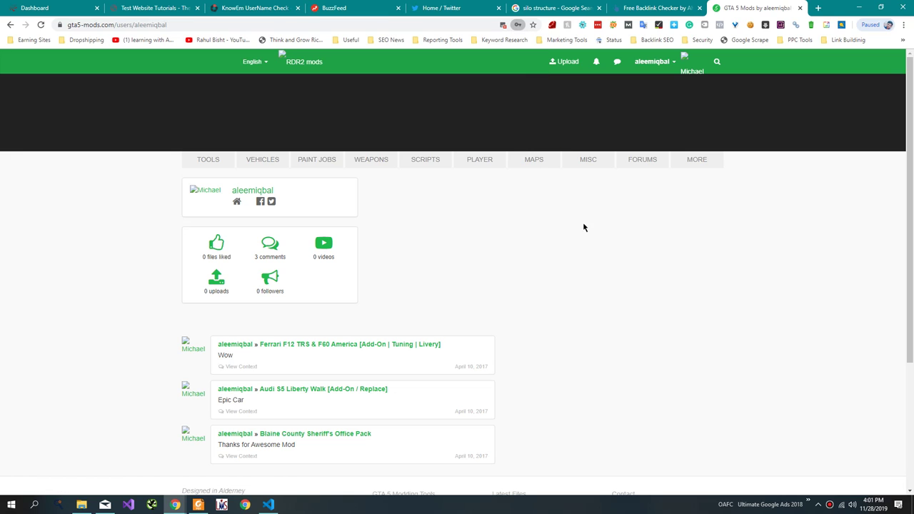
# Go to the account's own profile page via the account menu
pyautogui.click(658, 68)
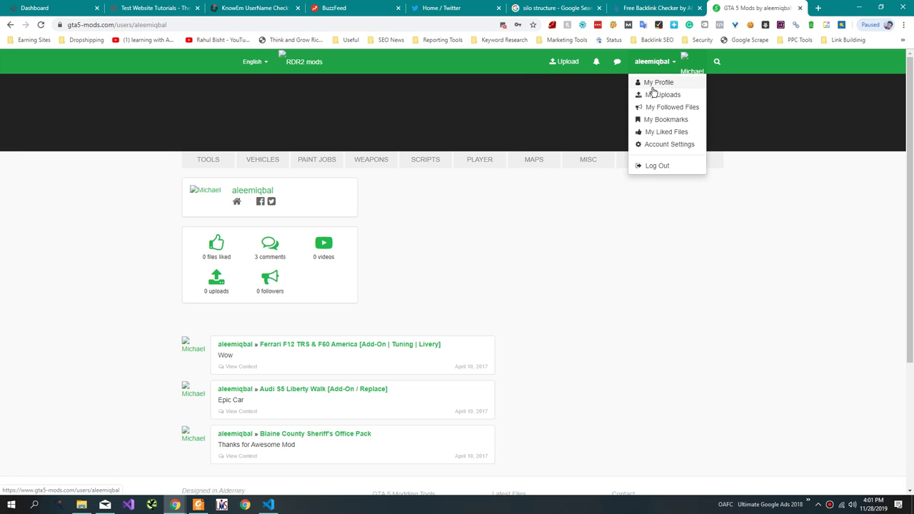
pyautogui.click(646, 95)
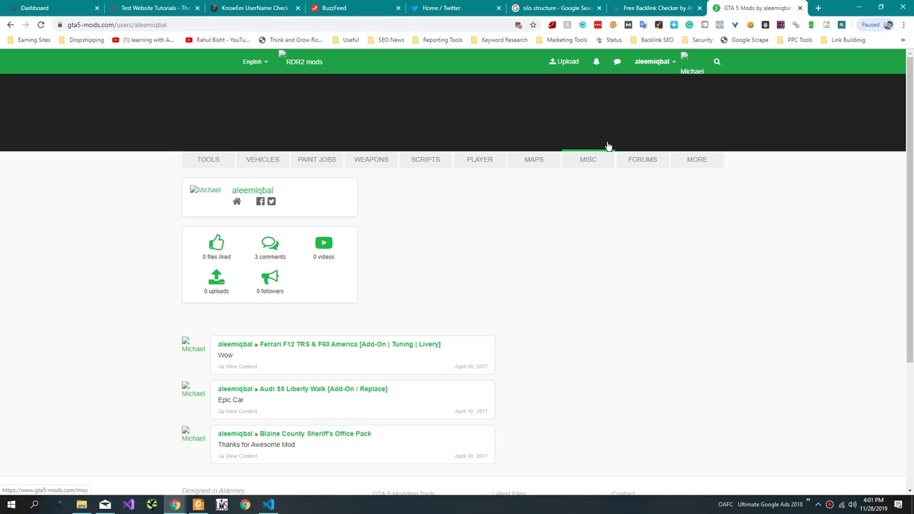
pyautogui.scroll(-1, 608, 146)
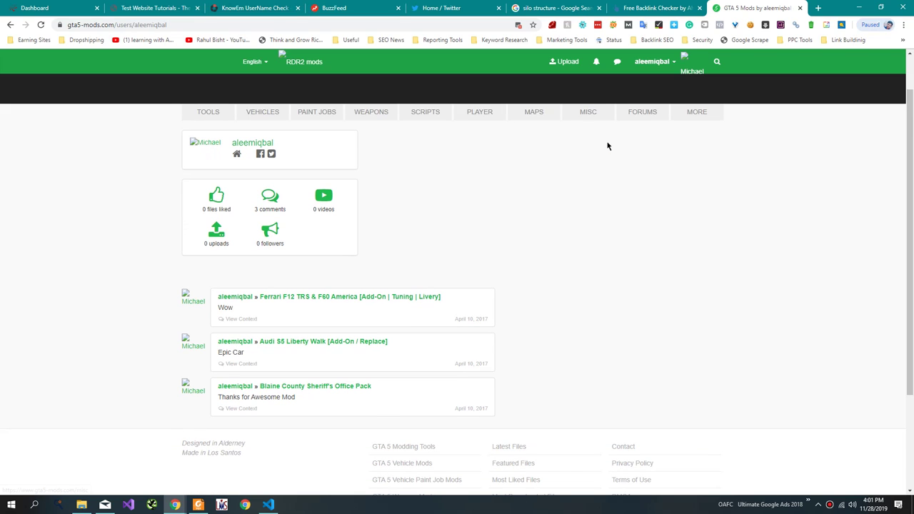
pyautogui.scroll(1, 607, 147)
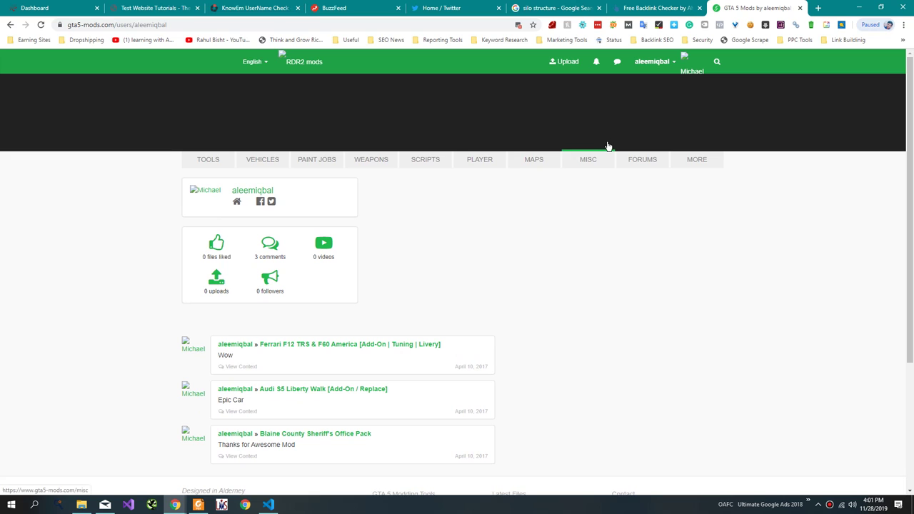
pyautogui.scroll(-2, 608, 146)
pyautogui.scroll(2, 607, 147)
# Always allow images on gta5-mods.com so the profile shows its avatar and icons
pyautogui.click(517, 25)
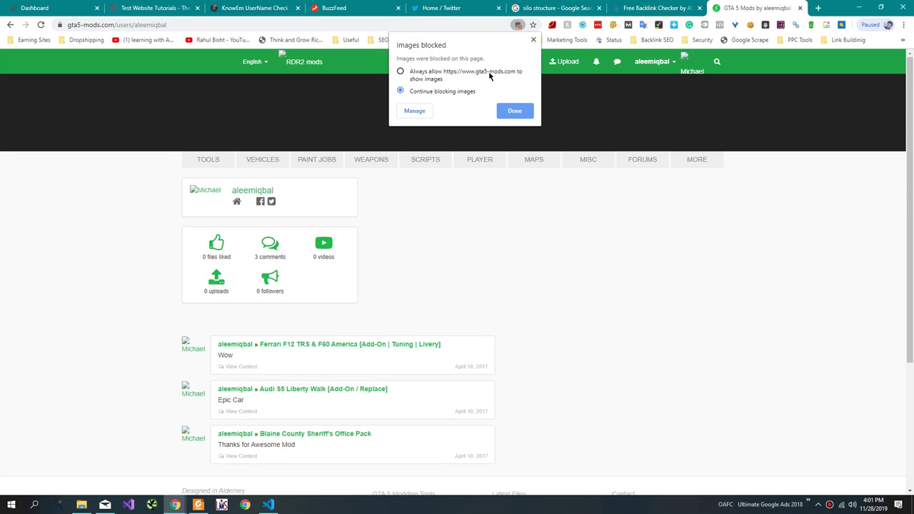
pyautogui.click(490, 75)
pyautogui.click(514, 110)
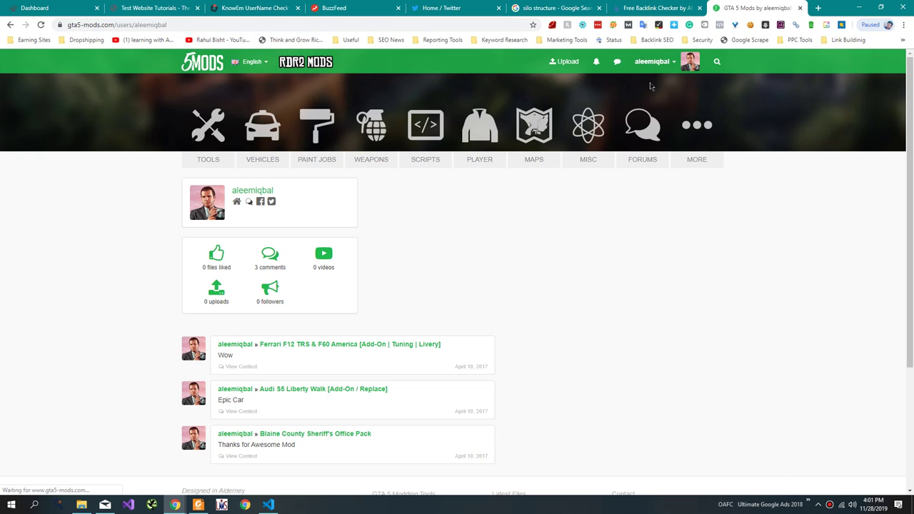
pyautogui.click(658, 62)
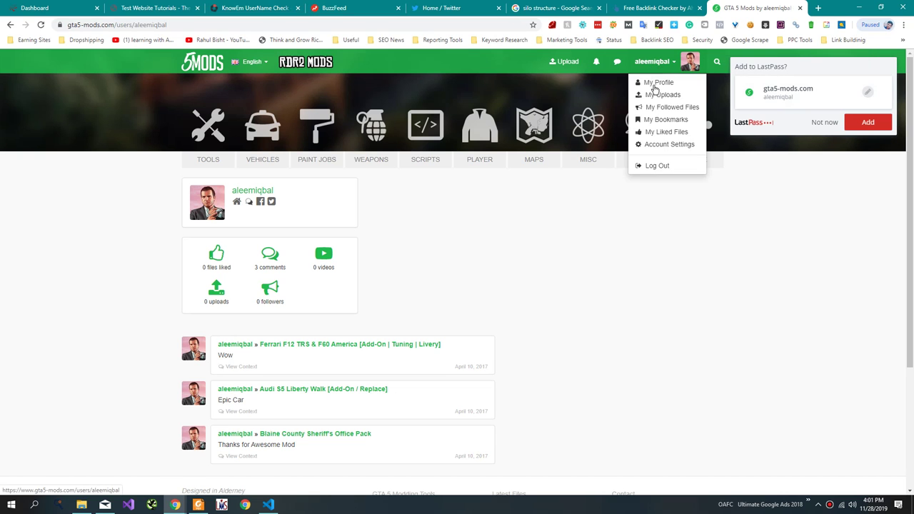
pyautogui.click(658, 144)
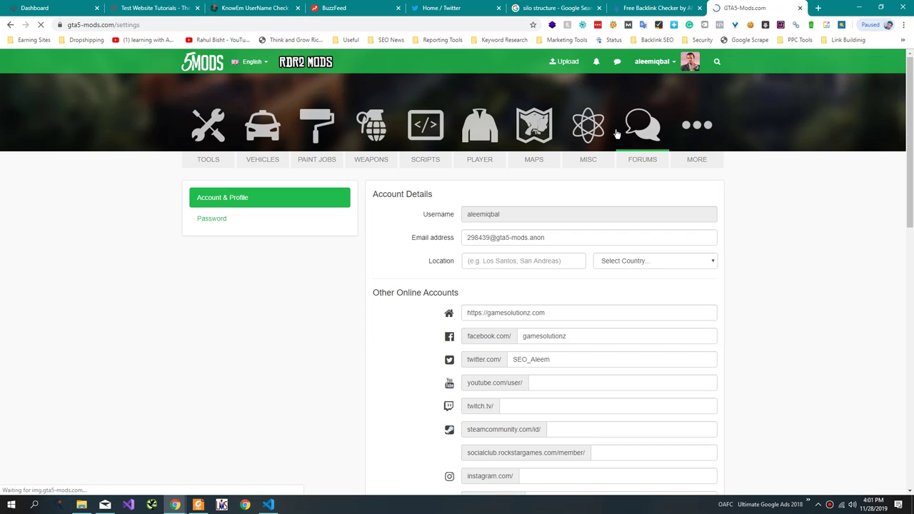
pyautogui.tripleClick(529, 310)
pyautogui.write('https://www.protechreviewer.com/best-gaming-monitors/')
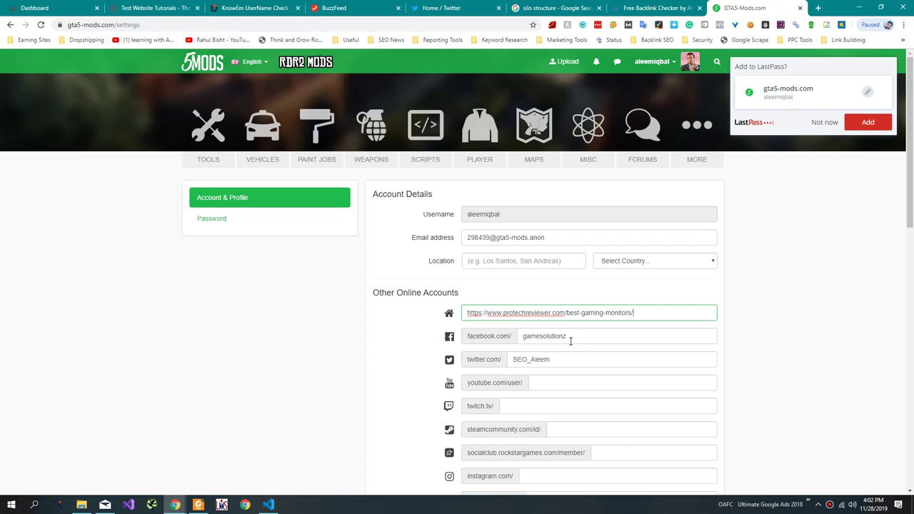
# Change the Facebook field to the protechreviewer handle, save the settings and close the tab
pyautogui.click(570, 341)
pyautogui.doubleClick(571, 341)
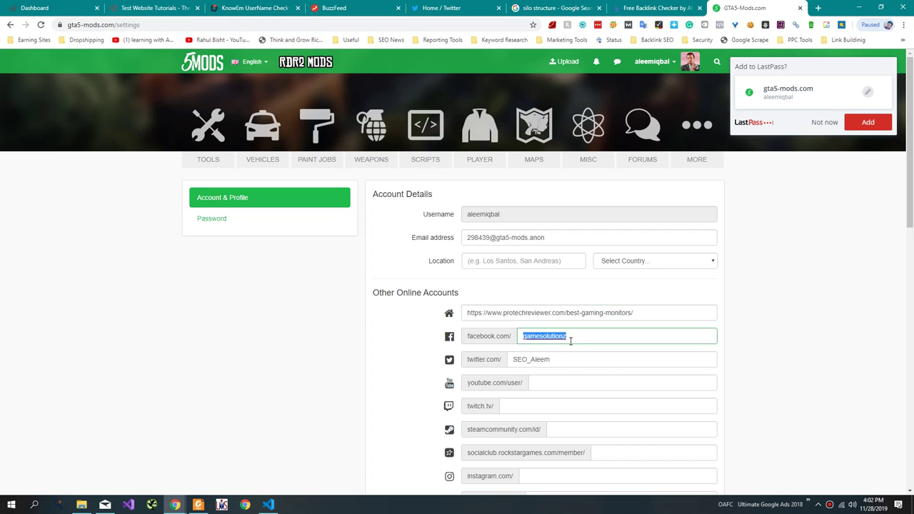
pyautogui.write('protechreviewerofficial')
pyautogui.press('Return')
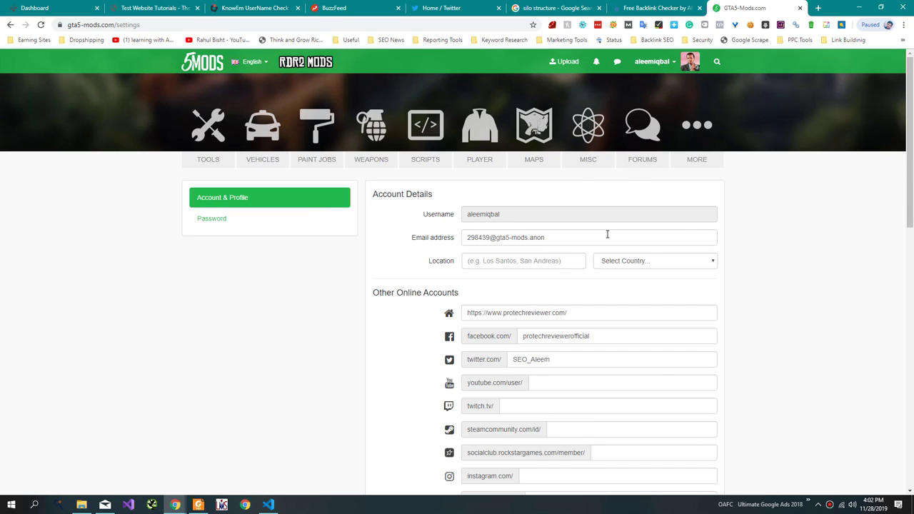
pyautogui.hotkey('ctrl', 'w')
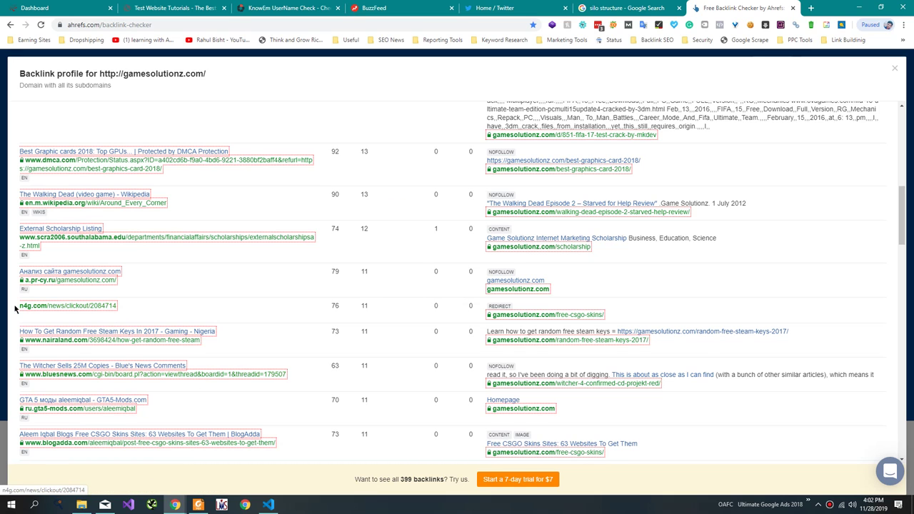
# Copy the n4g.com referring link and load the bare n4g.com homepage in a new tab
pyautogui.moveTo(18, 307)
pyautogui.mouseDown()
pyautogui.moveTo(134, 310)
pyautogui.moveTo(22, 309)
pyautogui.mouseUp()
pyautogui.hotkey('ctrl', 'c')
pyautogui.hotkey('ctrl', 't')
pyautogui.hotkey('ctrl', 'v')
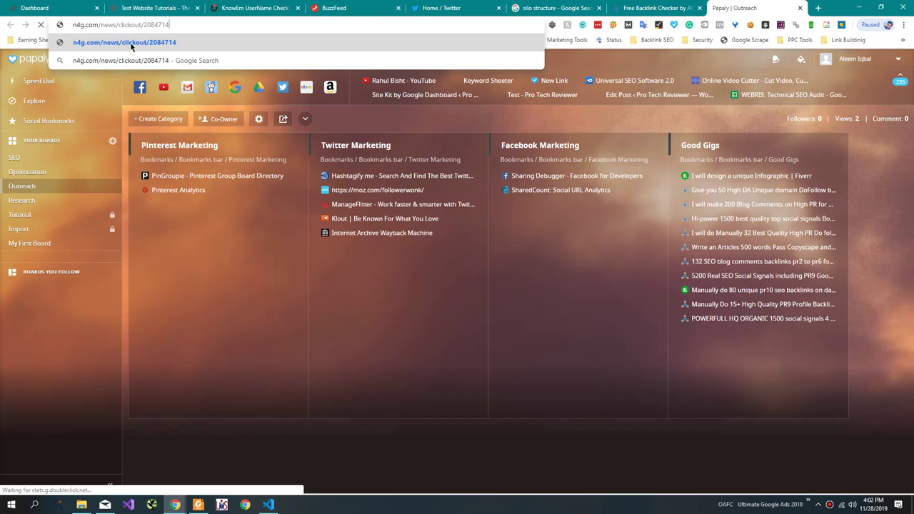
pyautogui.moveTo(98, 24); pyautogui.dragTo(171, 24)
pyautogui.press('BackSpace')
pyautogui.press('Return')
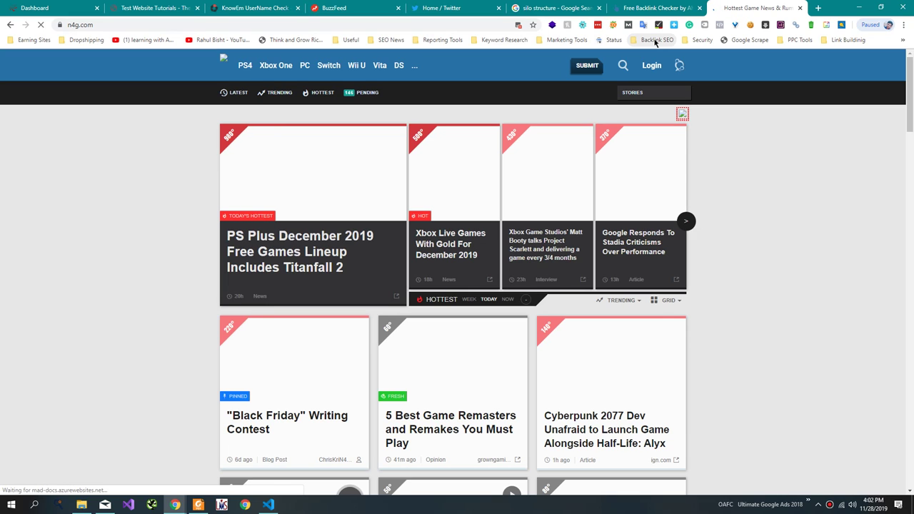
# Dismiss the blocked-images notice and try signing in to N4G with the account username and password
pyautogui.click(517, 24)
pyautogui.click(520, 108)
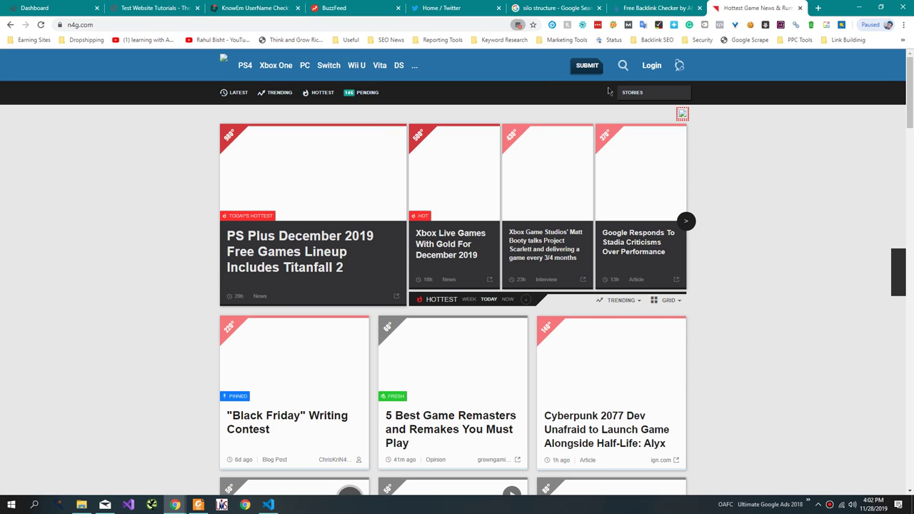
pyautogui.click(645, 68)
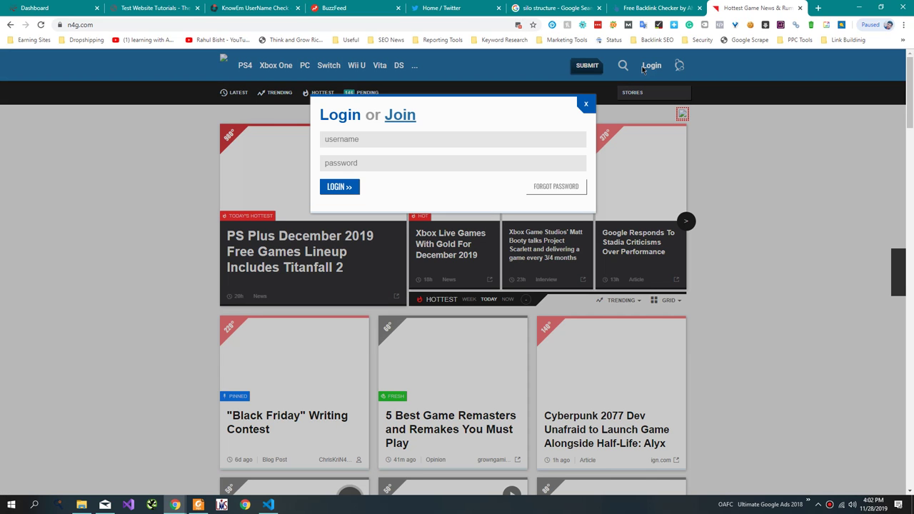
pyautogui.click(454, 139)
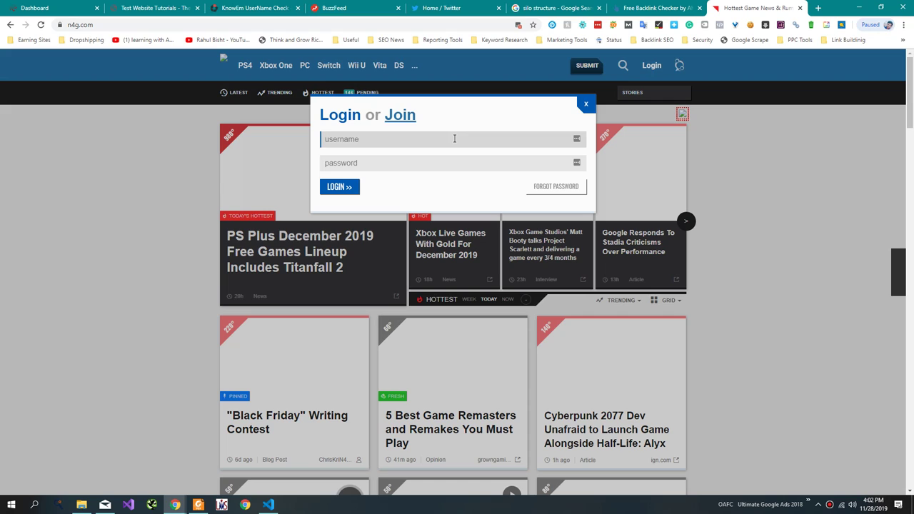
pyautogui.write('aleemiqbal')
pyautogui.press('Tab')
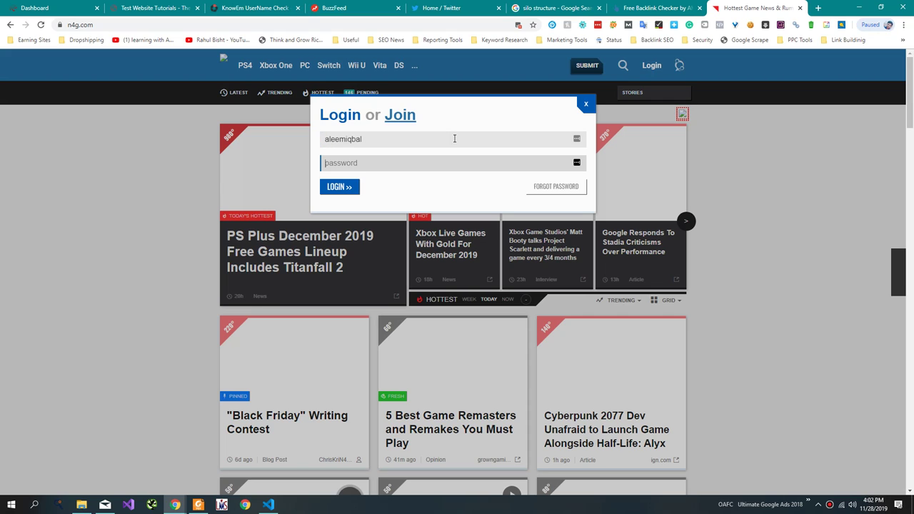
pyautogui.write('*********')
pyautogui.press('Return')
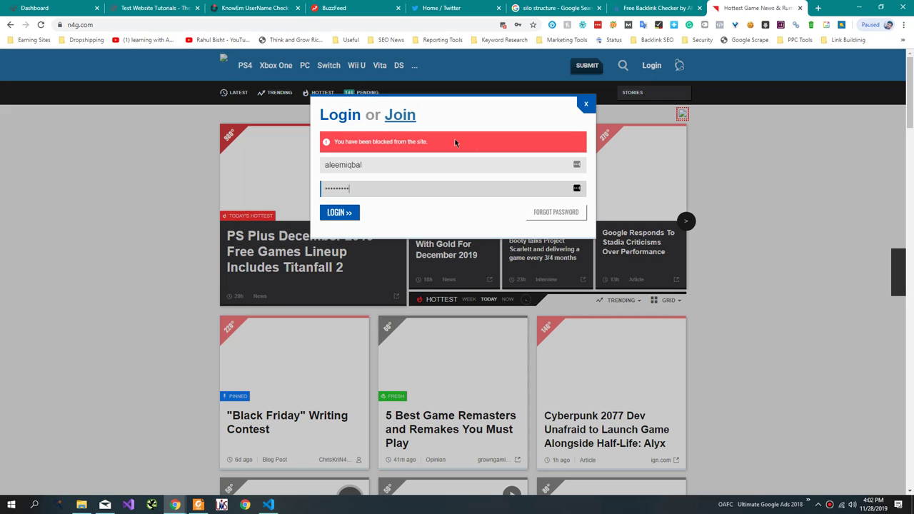
# Close the refused-login dialog, open the Join sign-up form, then close the N4G tab
pyautogui.click(588, 105)
pyautogui.click(590, 69)
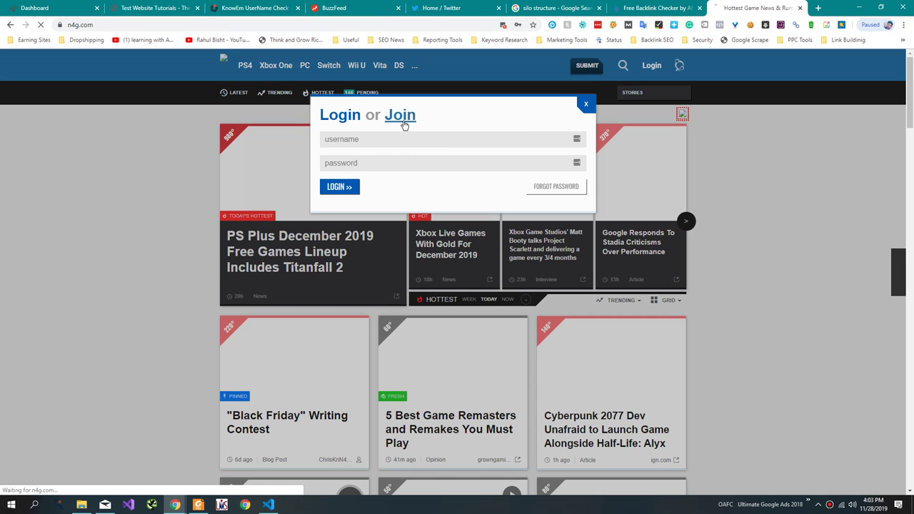
pyautogui.click(401, 120)
pyautogui.click(398, 135)
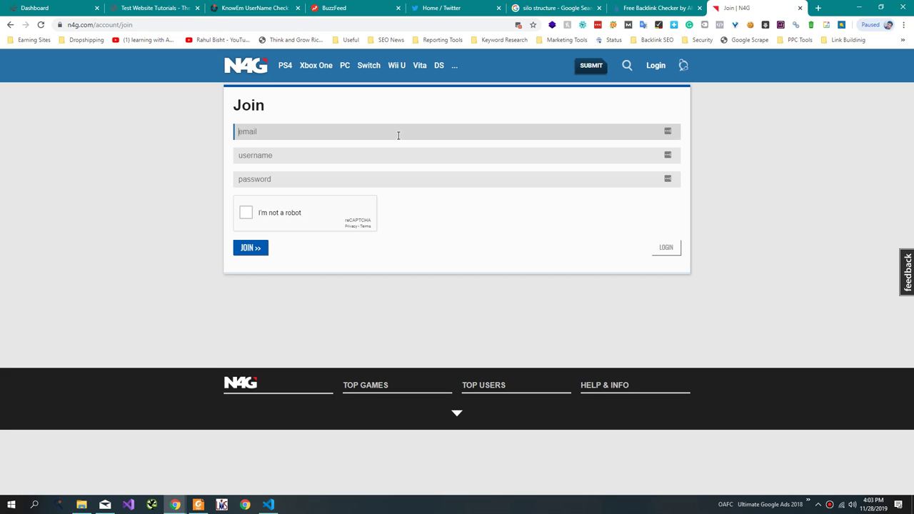
pyautogui.hotkey('ctrl', 'w')
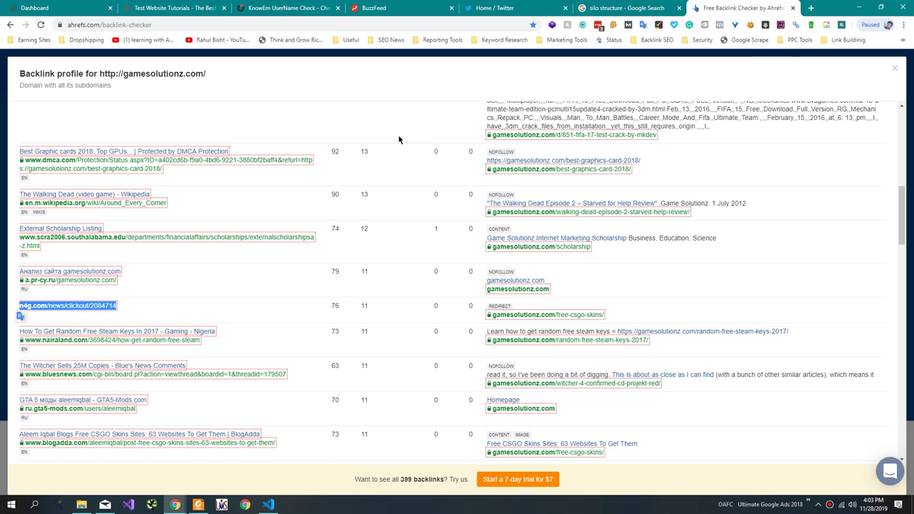
# Scroll back to the top of the gamesolutionz.com backlink profile and close it with Esc
pyautogui.scroll(-1, 386, 165)
pyautogui.scroll(1, 386, 164)
pyautogui.scroll(-1, 385, 164)
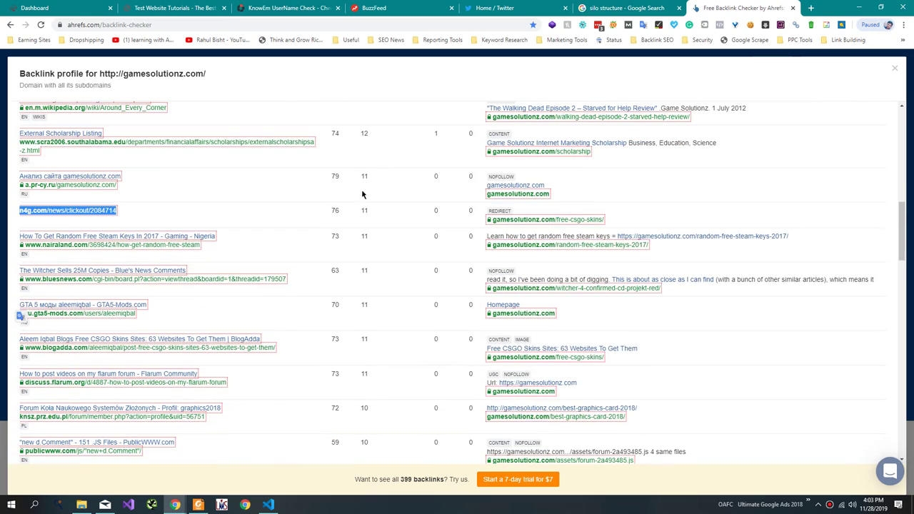
pyautogui.scroll(3, 231, 189)
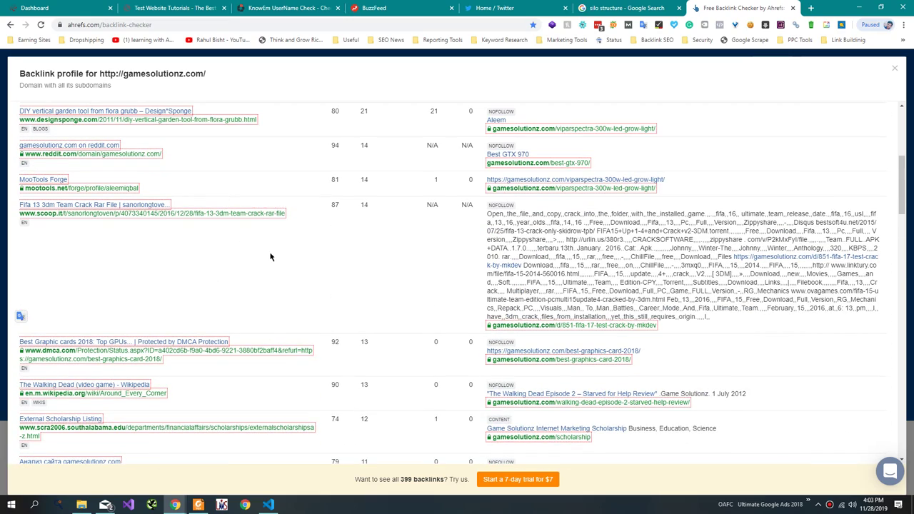
pyautogui.scroll(1, 271, 257)
pyautogui.scroll(3, 270, 257)
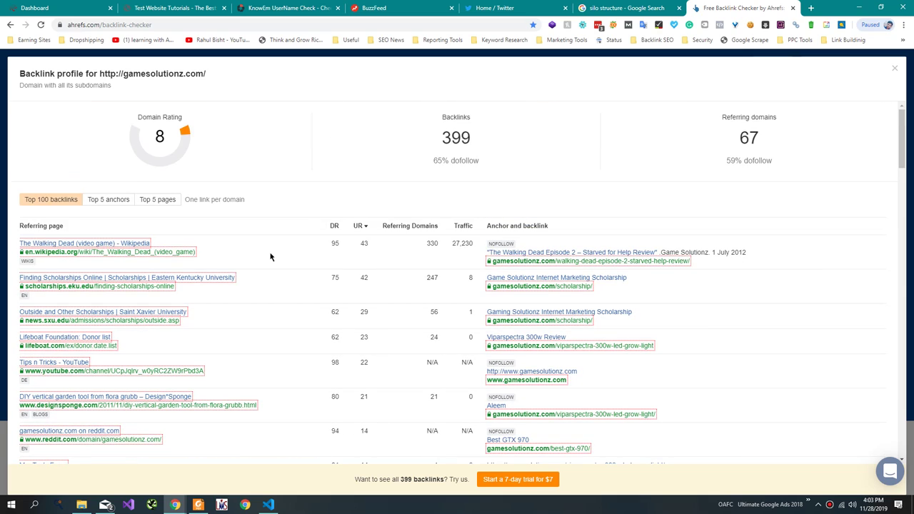
pyautogui.press('Escape')
# Enter gamingscan.com in the Ahrefs checker and run the backlink check past the reCAPTCHA
pyautogui.click(309, 209)
pyautogui.doubleClick(309, 209)
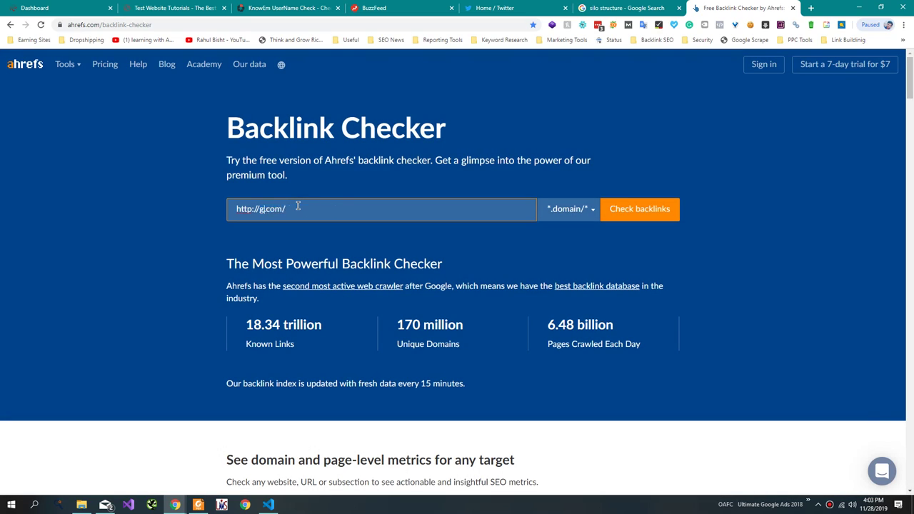
pyautogui.hotkey('ctrl', 't')
pyautogui.write('gamingscan.com')
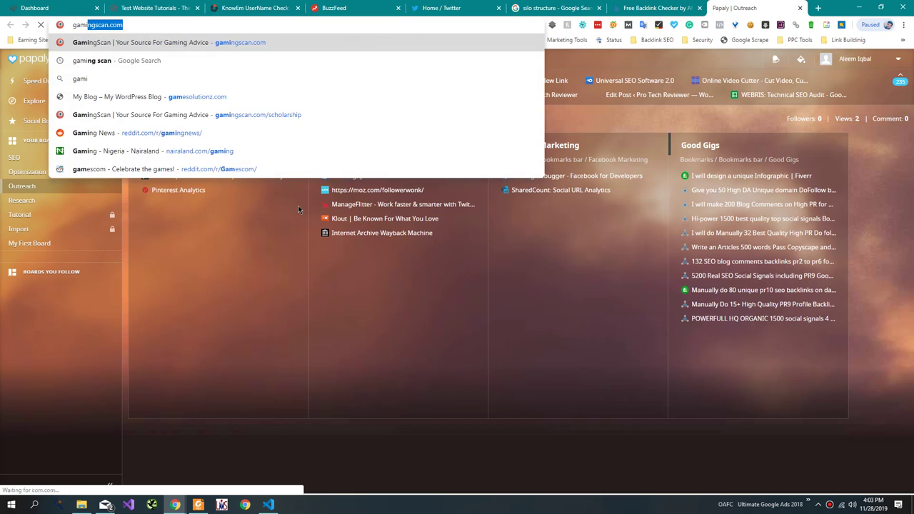
pyautogui.press('Return')
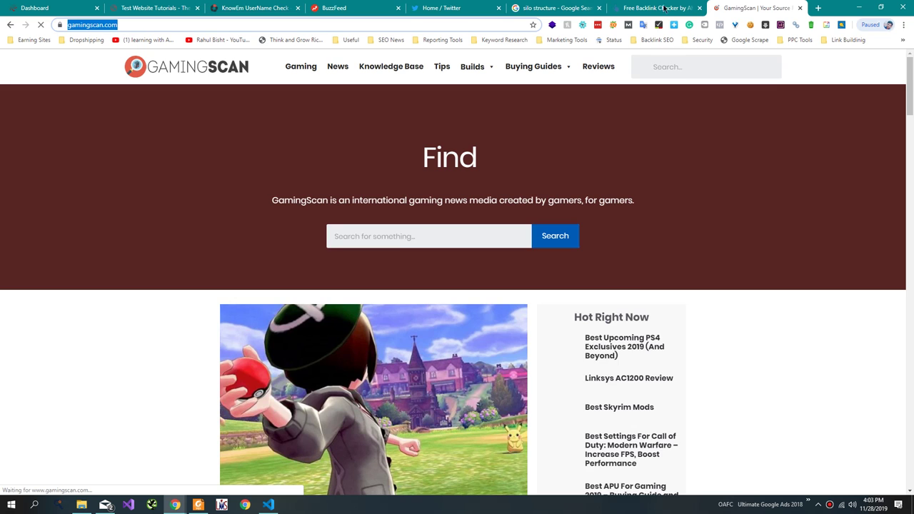
pyautogui.click(664, 8)
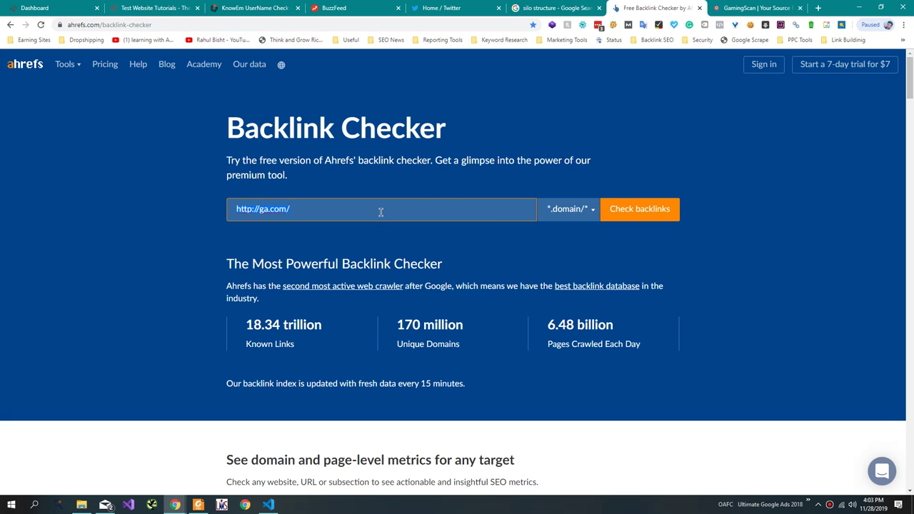
pyautogui.write('https://www.gamingscan.com/')
pyautogui.click(615, 209)
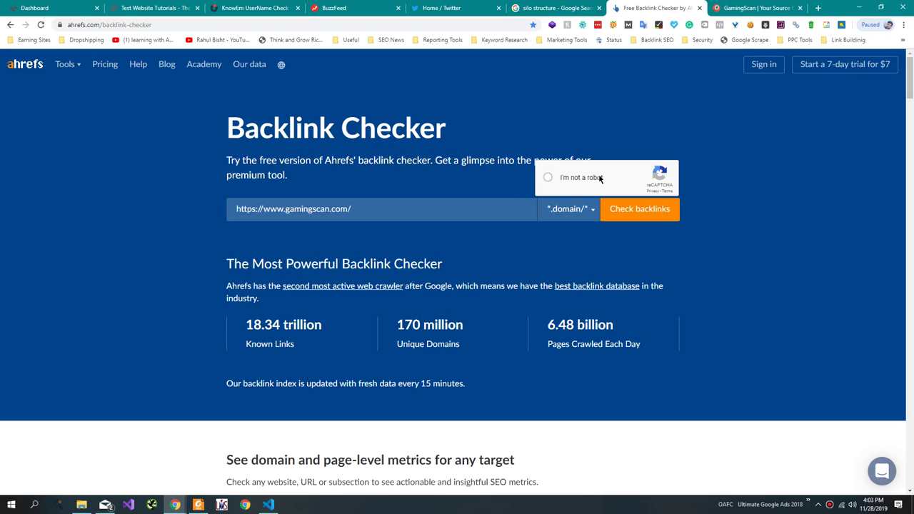
pyautogui.click(547, 177)
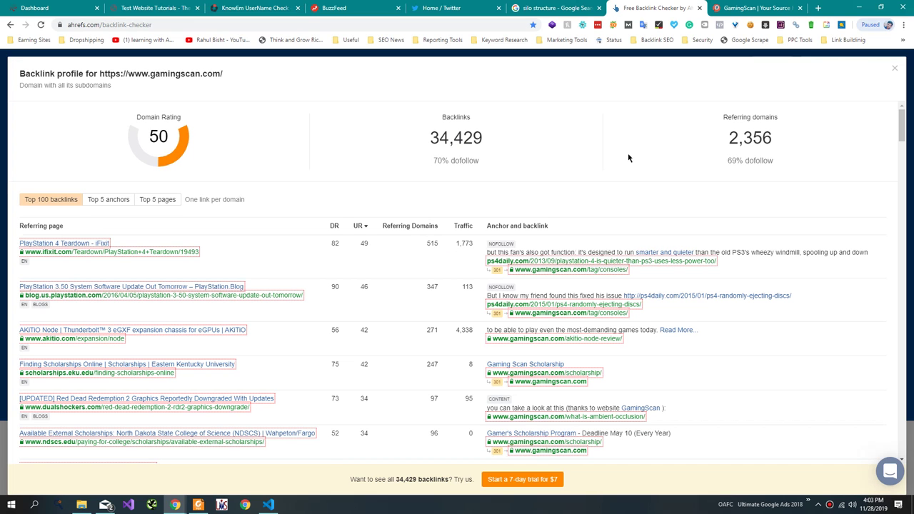
# Open the iFixit PlayStation 4 Teardown referring page in a new tab and switch to it
pyautogui.rightClick(150, 253)
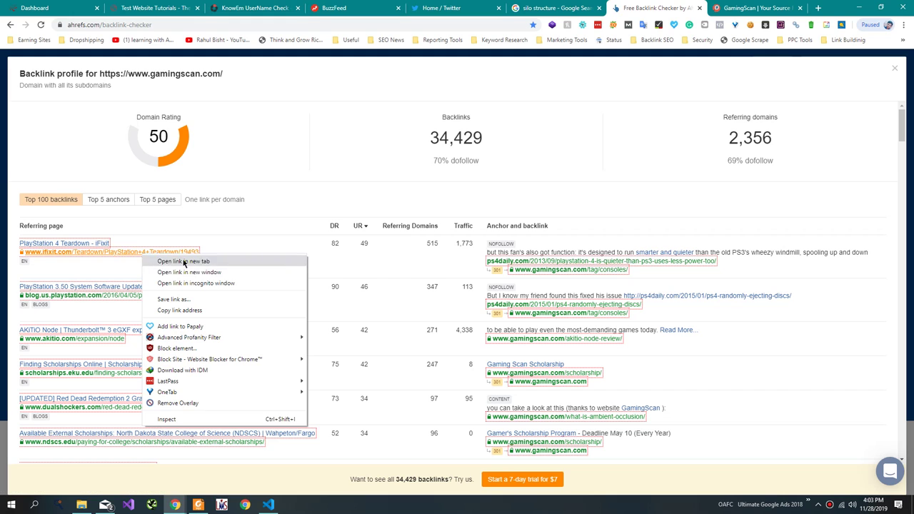
pyautogui.click(179, 262)
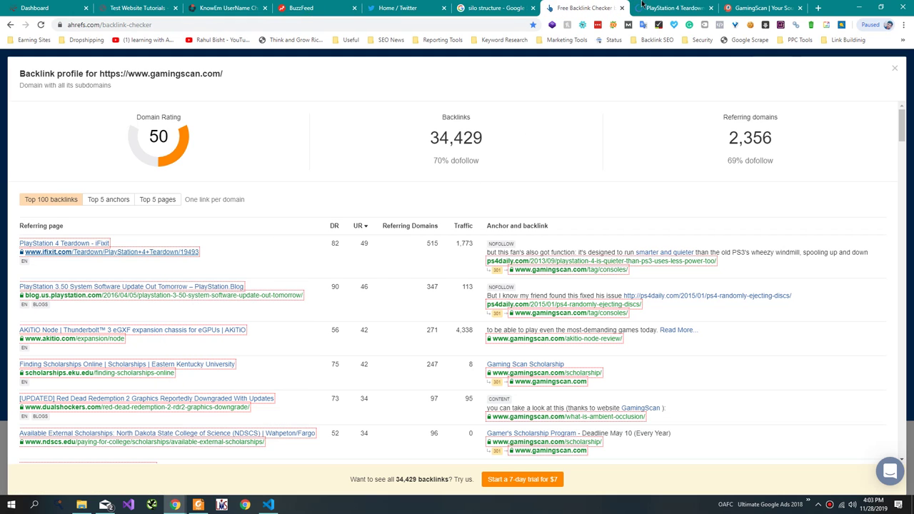
pyautogui.click(658, 8)
# Open iFixit's Join form and enter the account holder's full name
pyautogui.scroll(-3, 612, 189)
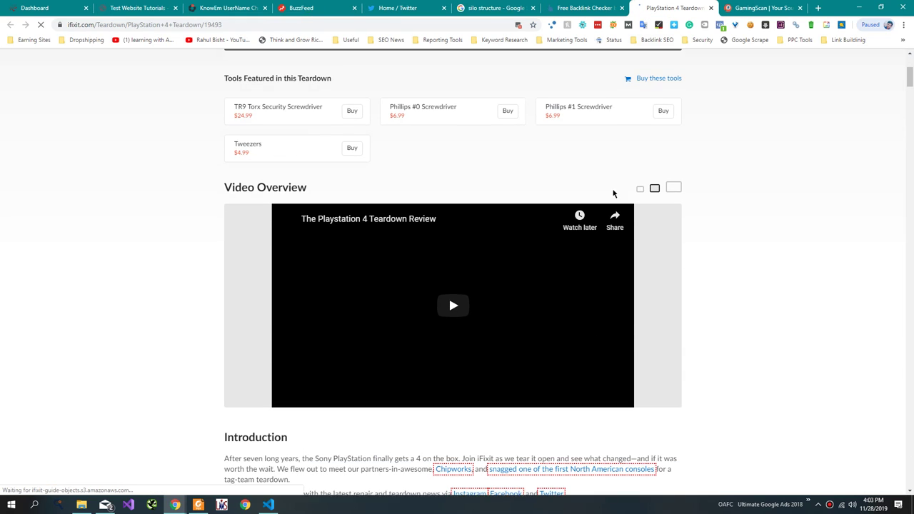
pyautogui.scroll(-4, 613, 191)
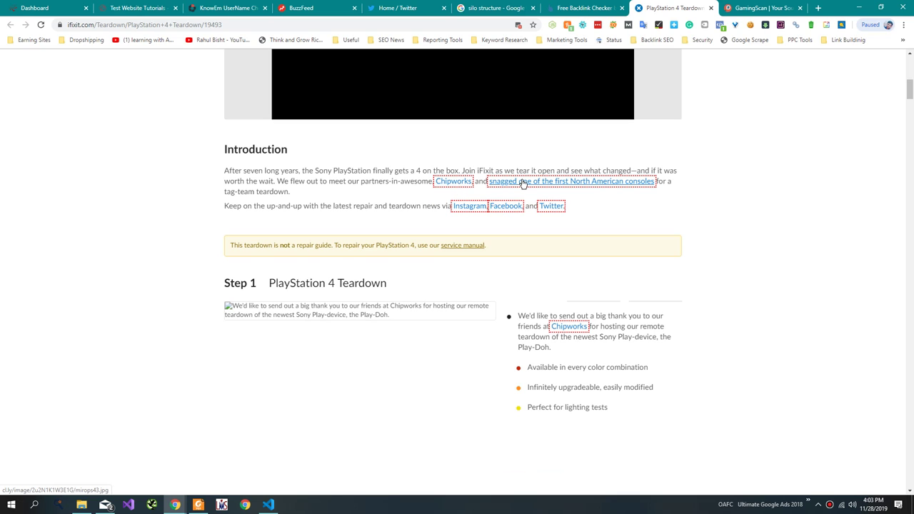
pyautogui.scroll(7, 499, 178)
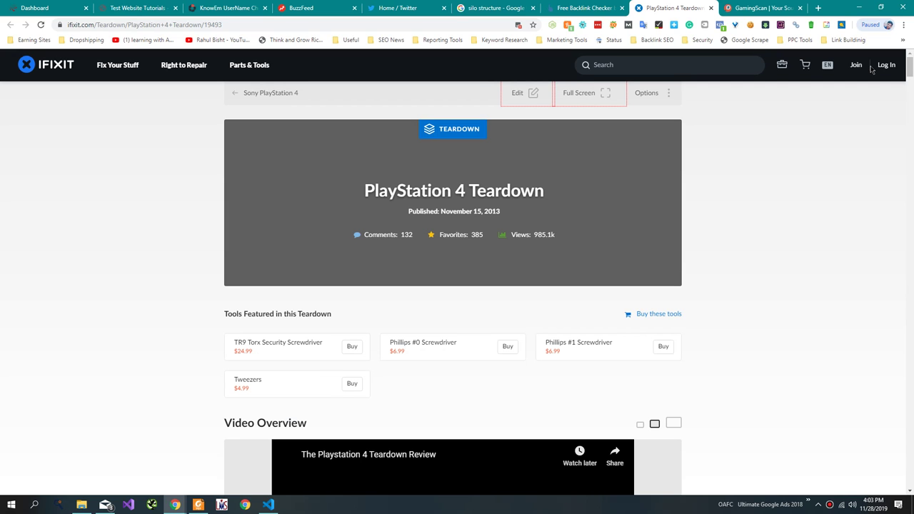
pyautogui.click(856, 65)
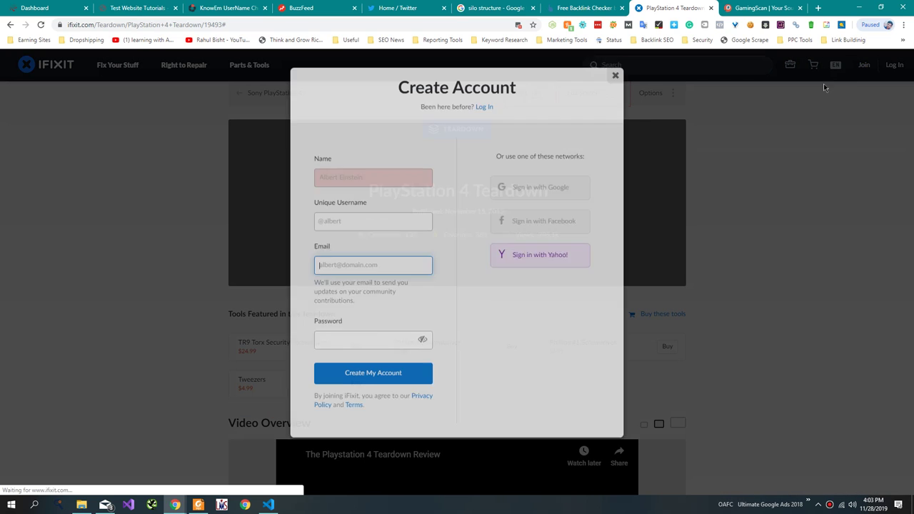
pyautogui.click(371, 176)
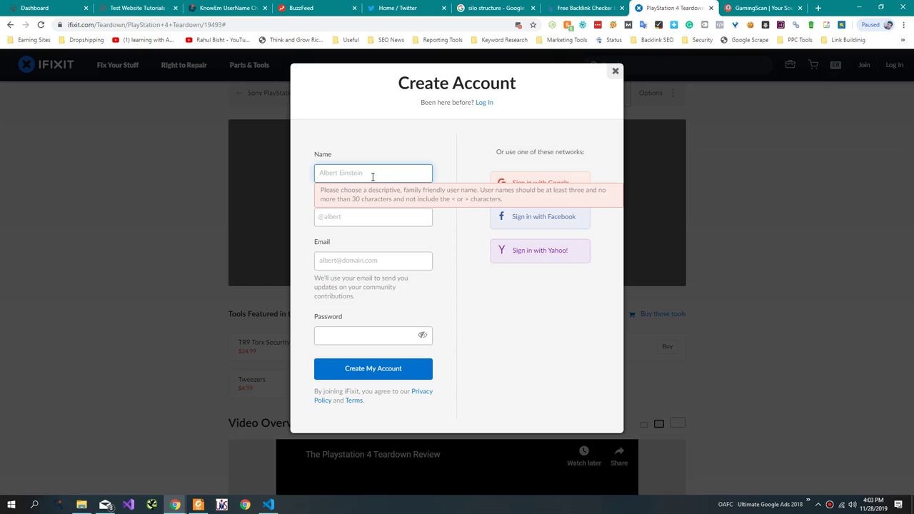
pyautogui.write('Aleem')
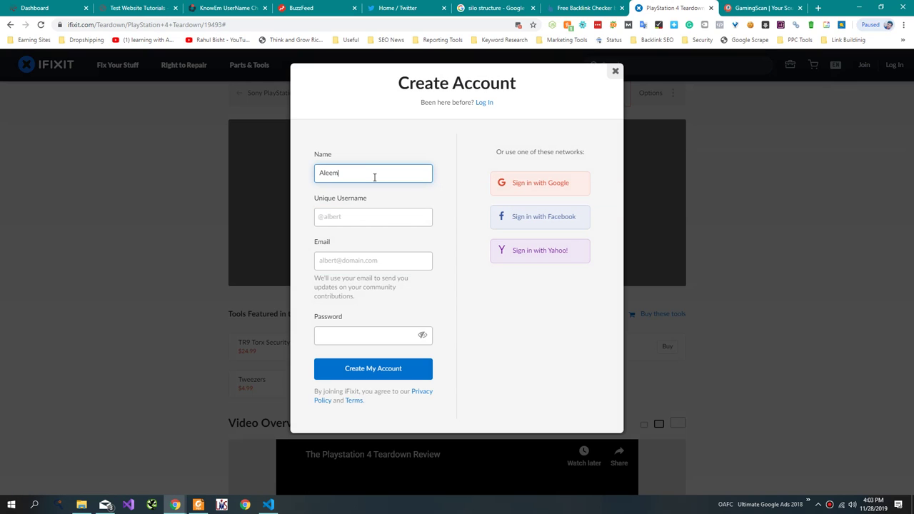
pyautogui.write(' Iqbal')
pyautogui.press('Tab')
# Fill in a unique username, the e-mail address and a password, then submit the registration
pyautogui.write('all')
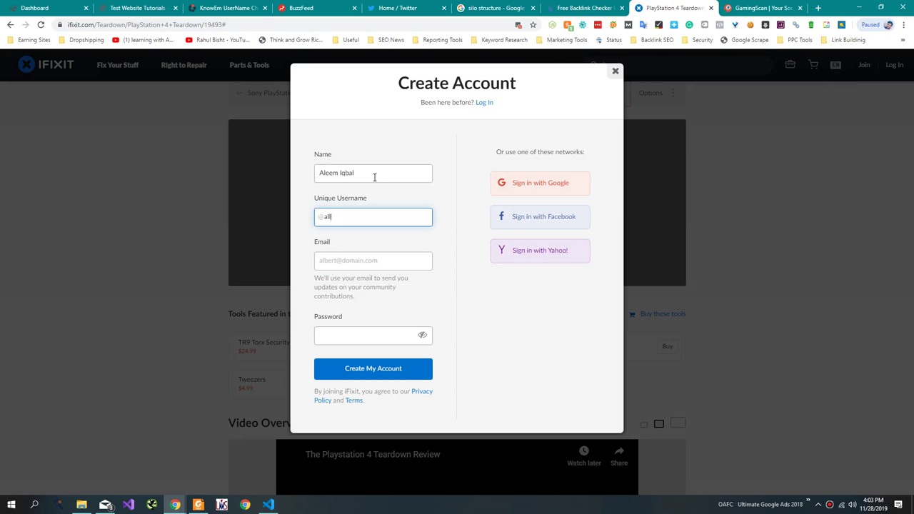
pyautogui.write('ee')
pyautogui.hotkey('ctrl', 'a')
pyautogui.write('ale')
pyautogui.press('Tab')
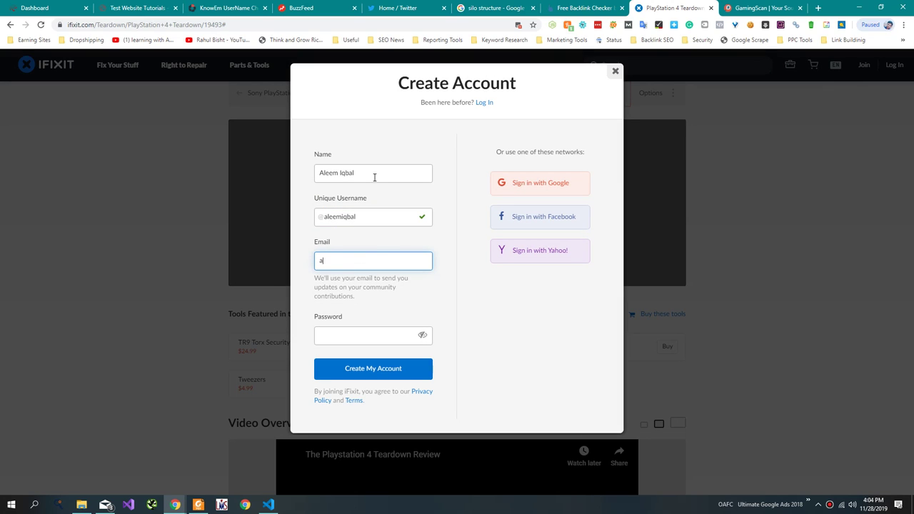
pyautogui.press('Tab')
pyautogui.write('••')
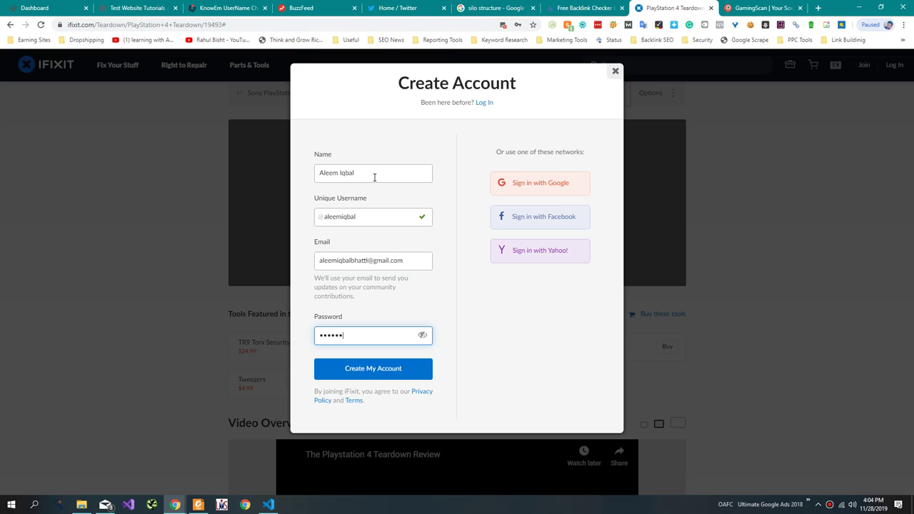
pyautogui.press('Return')
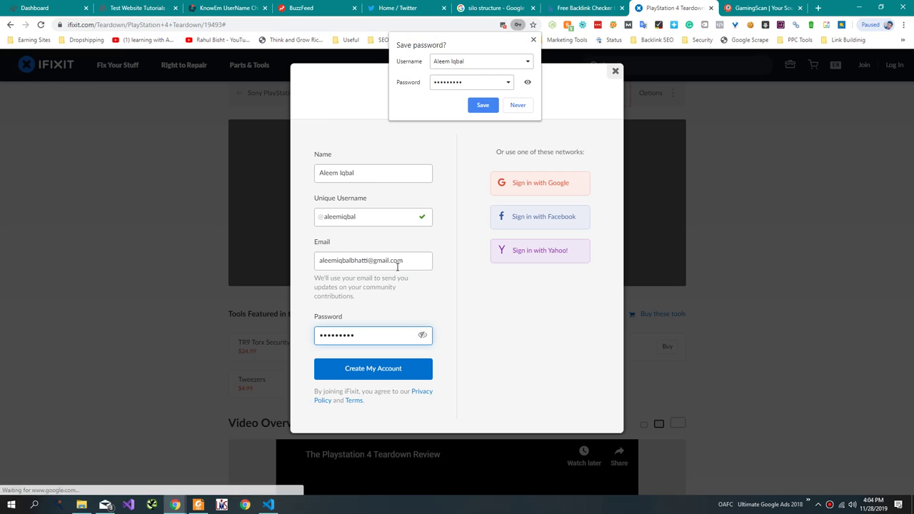
# Dismiss Chrome's offer to save the new account's password
pyautogui.click(533, 40)
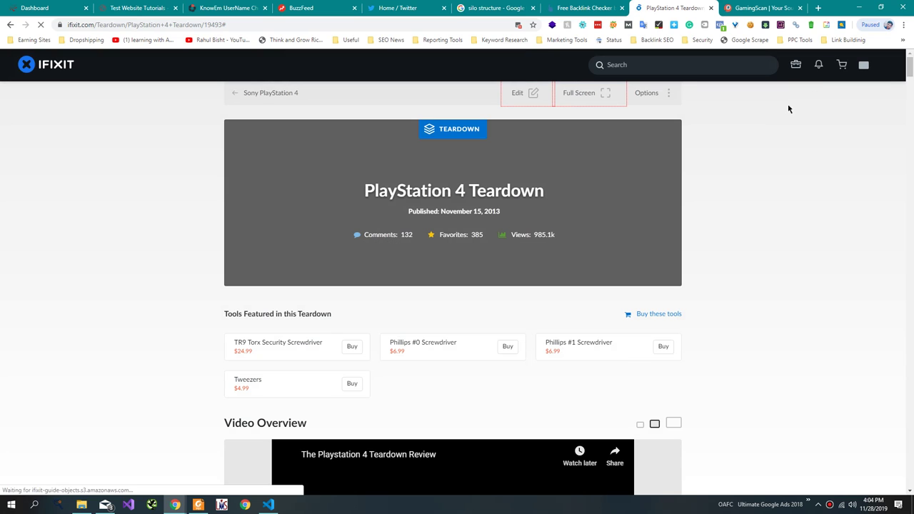
pyautogui.click(823, 95)
pyautogui.click(837, 79)
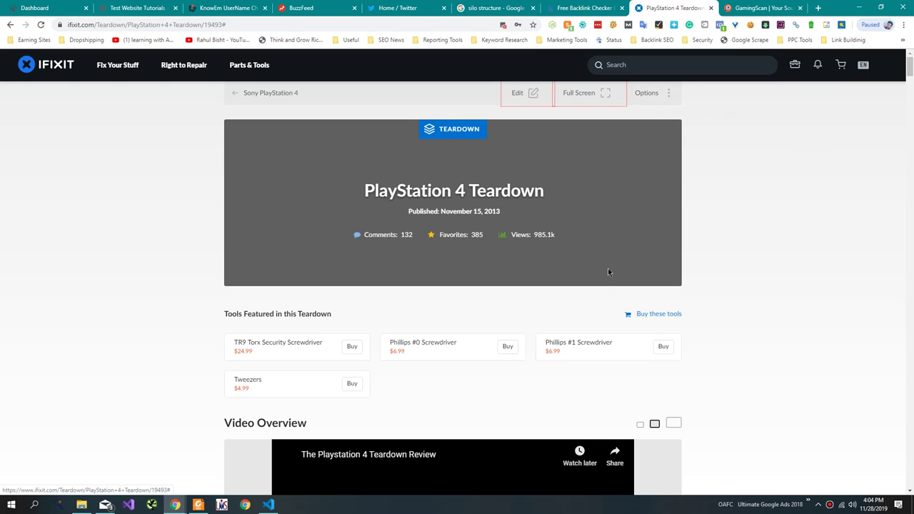
pyautogui.scroll(-4, 602, 288)
pyautogui.scroll(3, 603, 288)
pyautogui.scroll(1, 602, 287)
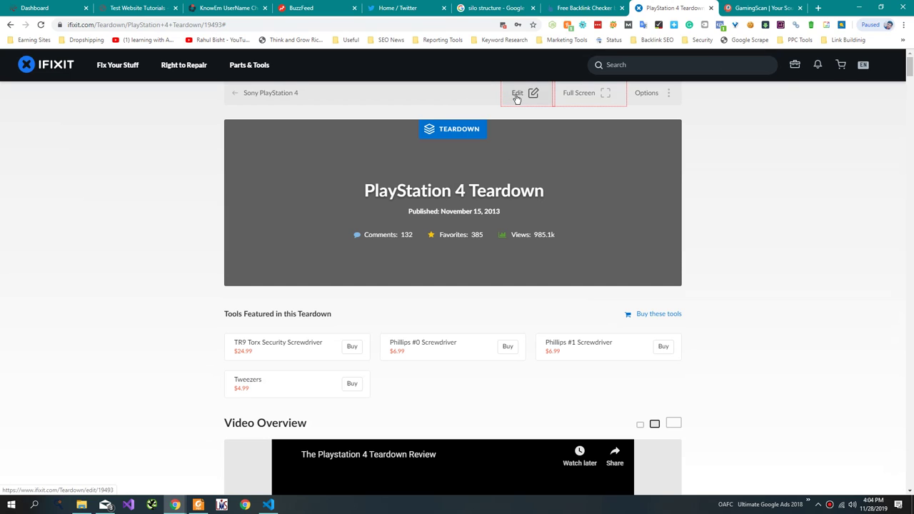
# Open the PlayStation 4 Teardown for editing and confirm its guide type stays Teardown
pyautogui.click(517, 96)
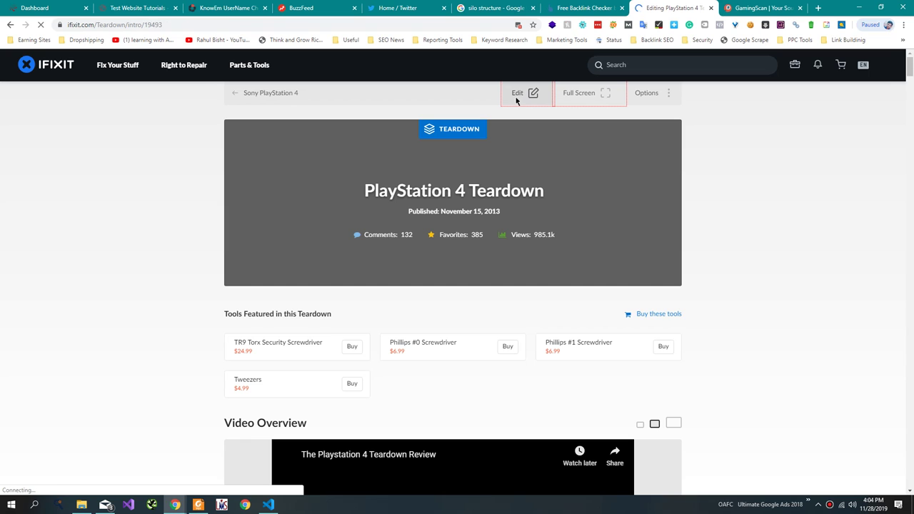
pyautogui.scroll(-3, 516, 190)
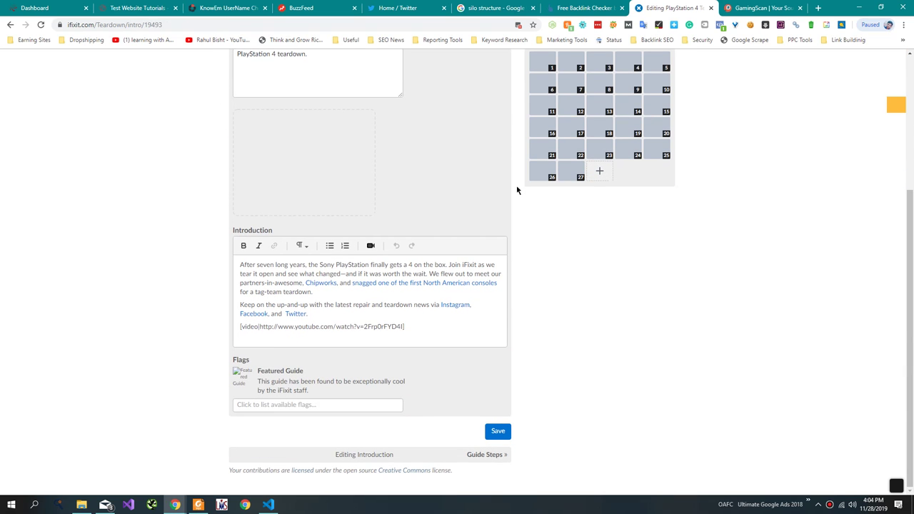
pyautogui.scroll(3, 516, 190)
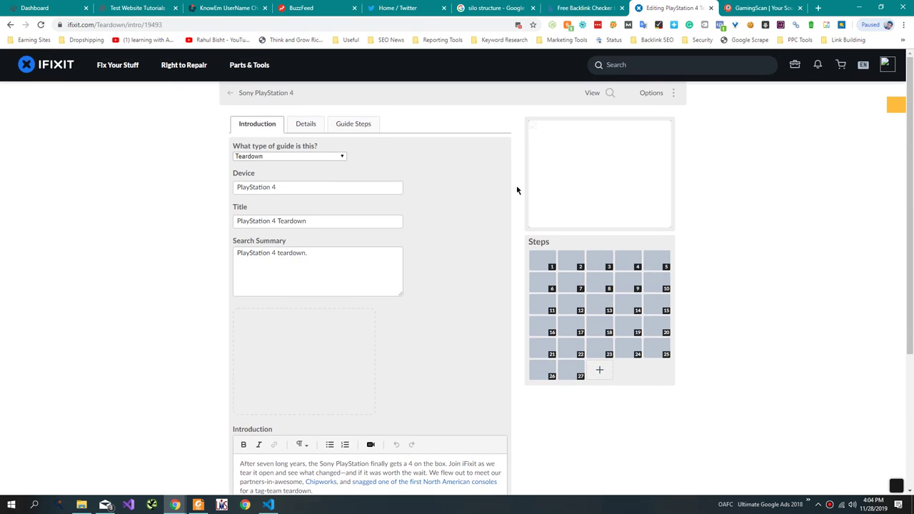
pyautogui.click(340, 157)
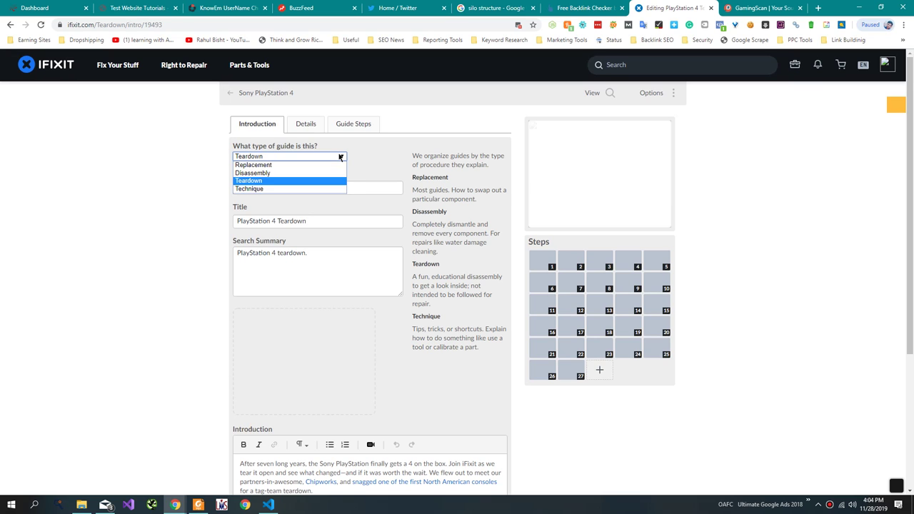
pyautogui.click(340, 157)
pyautogui.scroll(-3, 427, 199)
pyautogui.scroll(3, 602, 212)
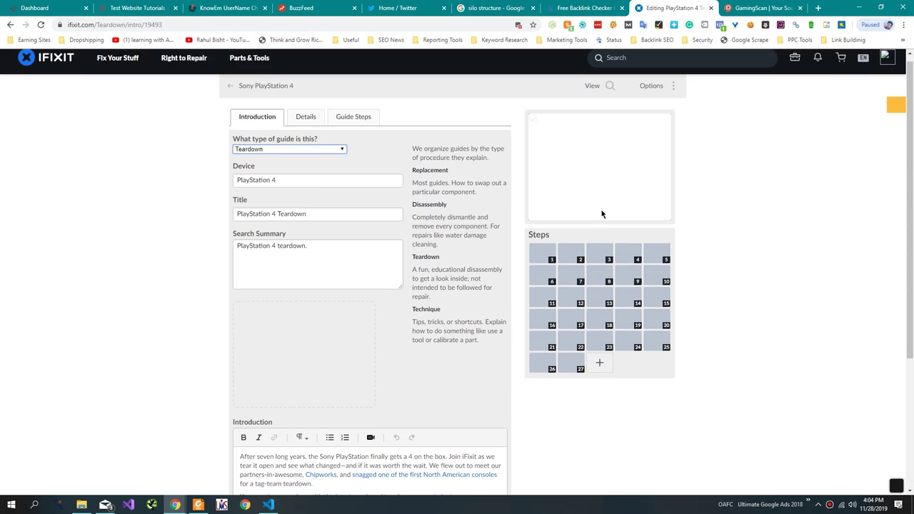
# Browse the account's profile, activity, edit-profile, preferences and saved cards pages
pyautogui.click(886, 64)
pyautogui.click(834, 142)
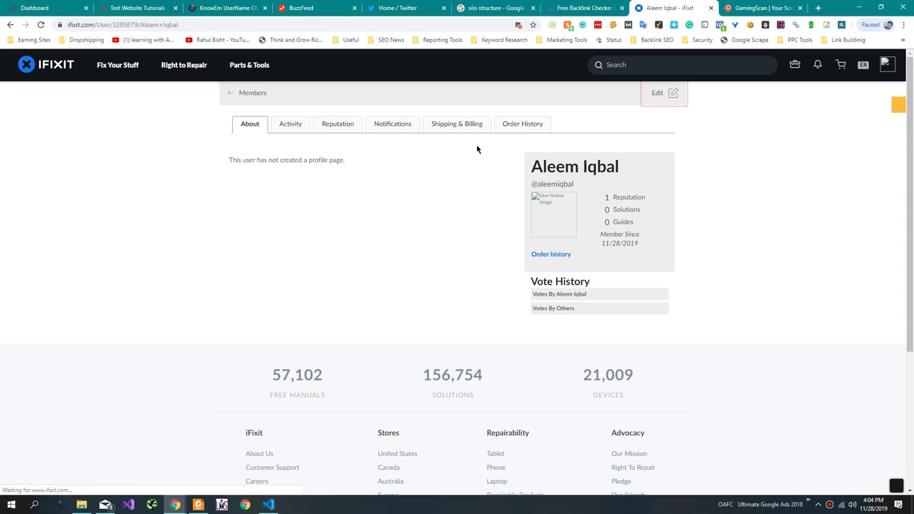
pyautogui.click(290, 125)
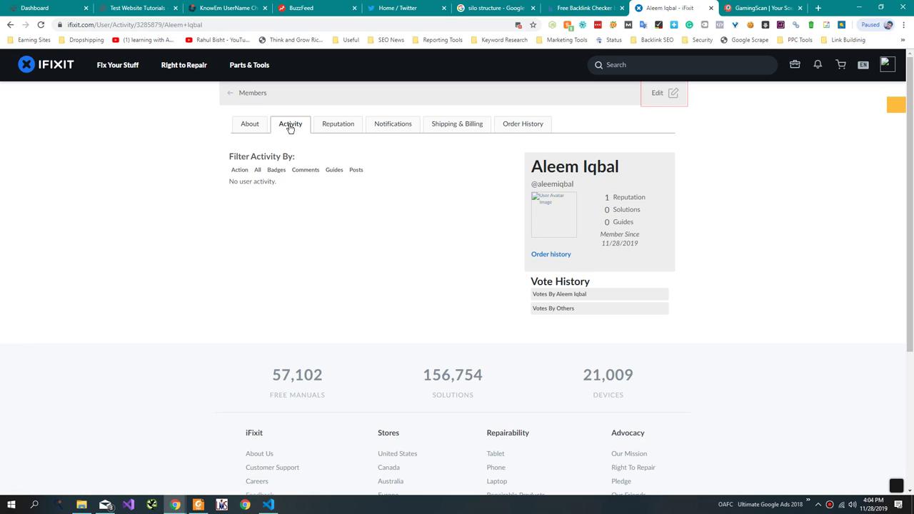
pyautogui.click(657, 92)
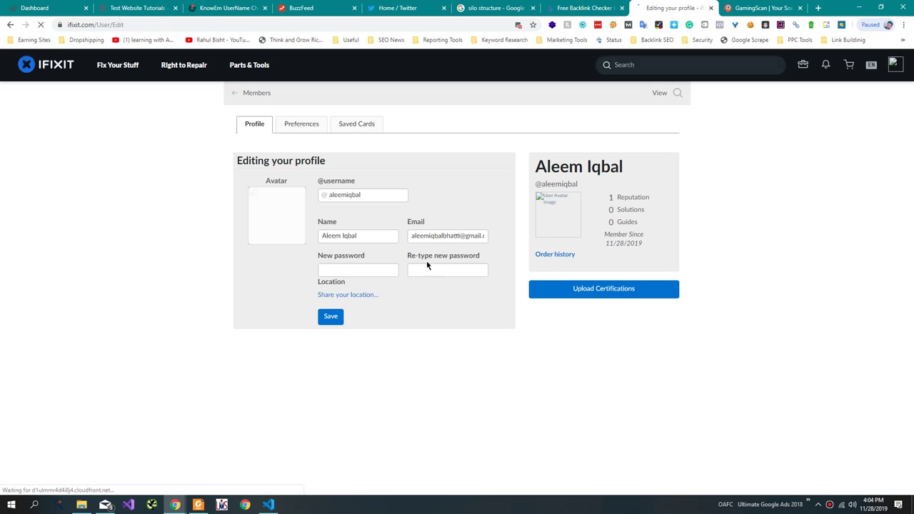
pyautogui.click(300, 126)
pyautogui.click(354, 126)
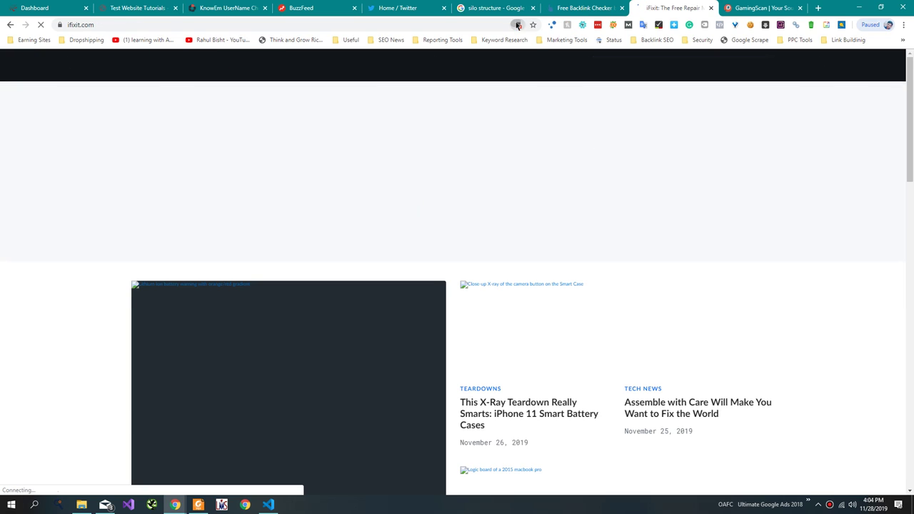
# Return to the iFixit homepage, dismiss the blocked images notice and skim it
pyautogui.click(517, 24)
pyautogui.click(526, 112)
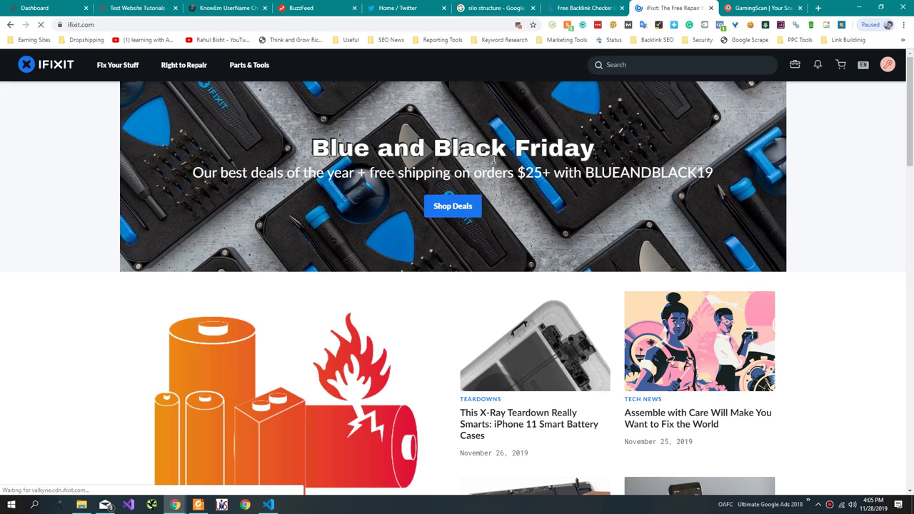
pyautogui.scroll(-3, 515, 213)
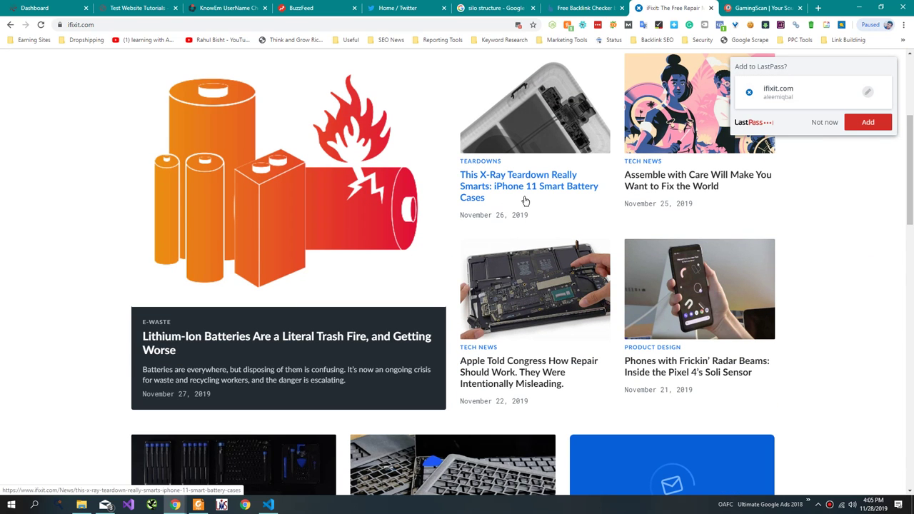
pyautogui.scroll(-3, 524, 201)
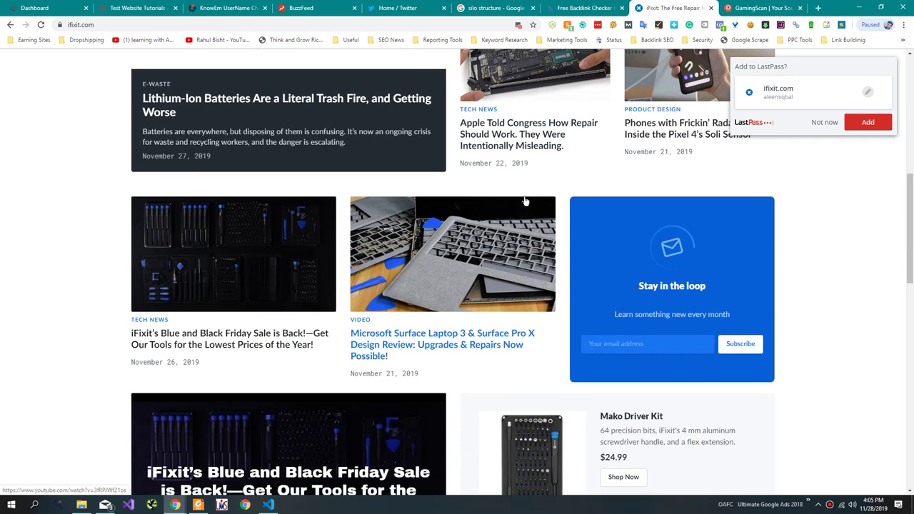
pyautogui.scroll(-3, 525, 200)
pyautogui.scroll(-5, 525, 200)
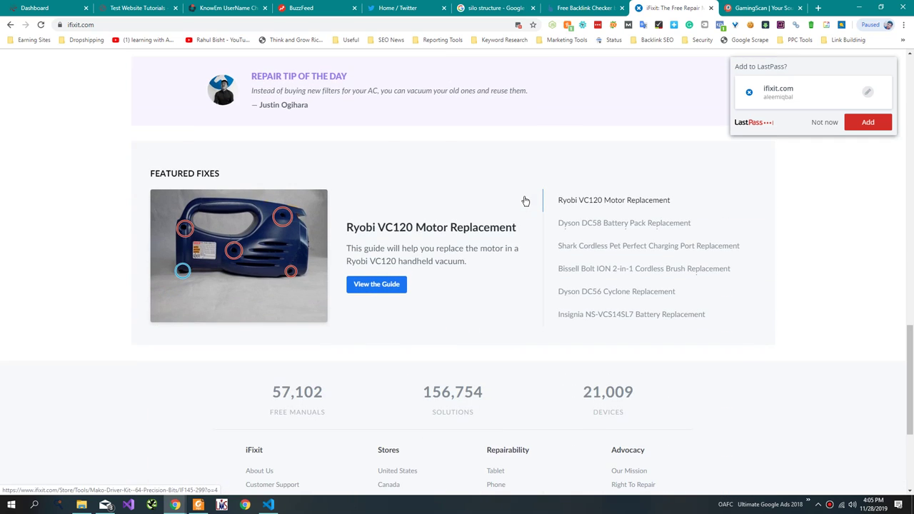
pyautogui.scroll(8, 524, 201)
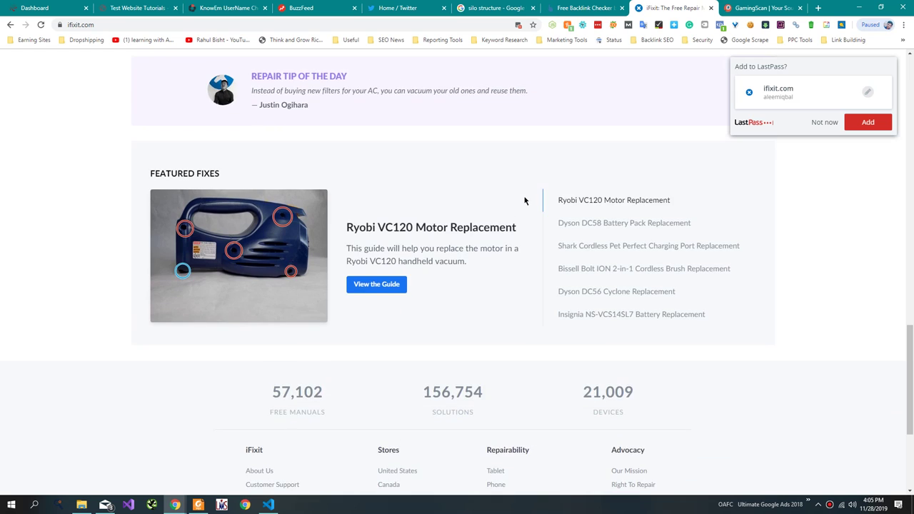
pyautogui.scroll(6, 525, 201)
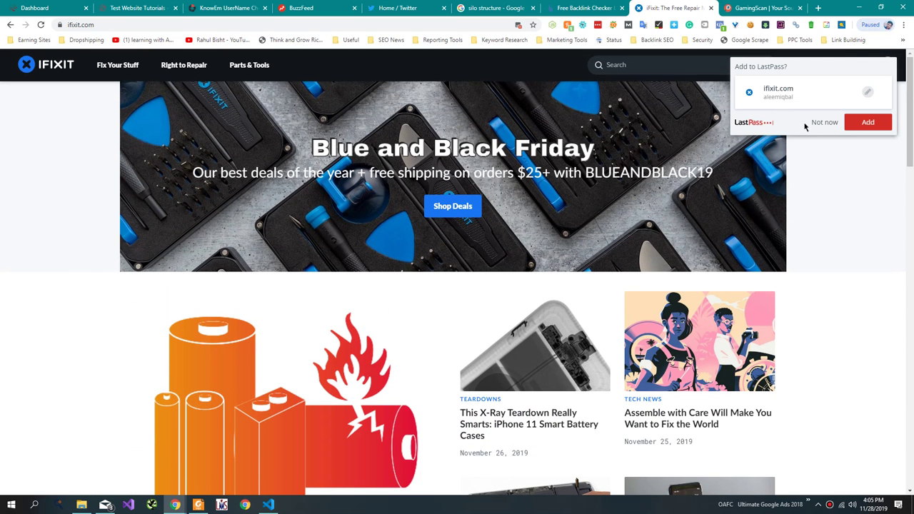
# From My Workbench start adding a device, searching for 'Monitors'
pyautogui.click(884, 67)
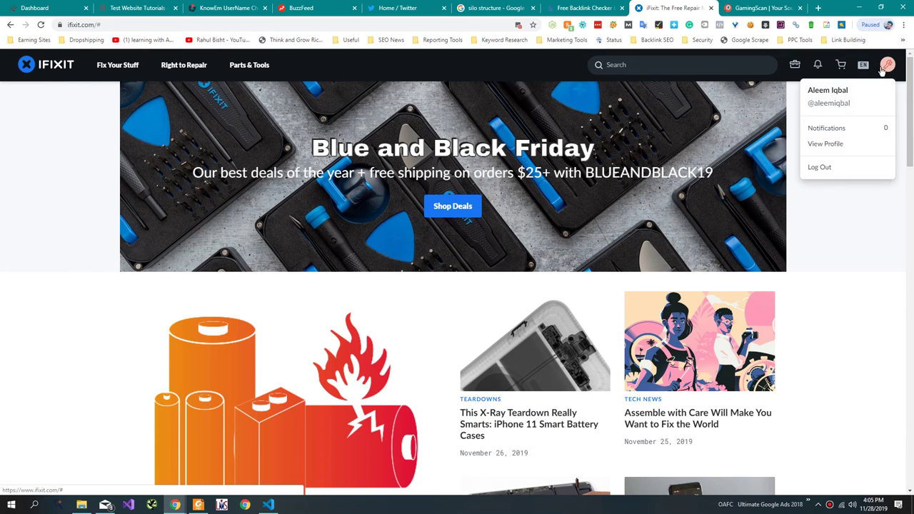
pyautogui.click(794, 66)
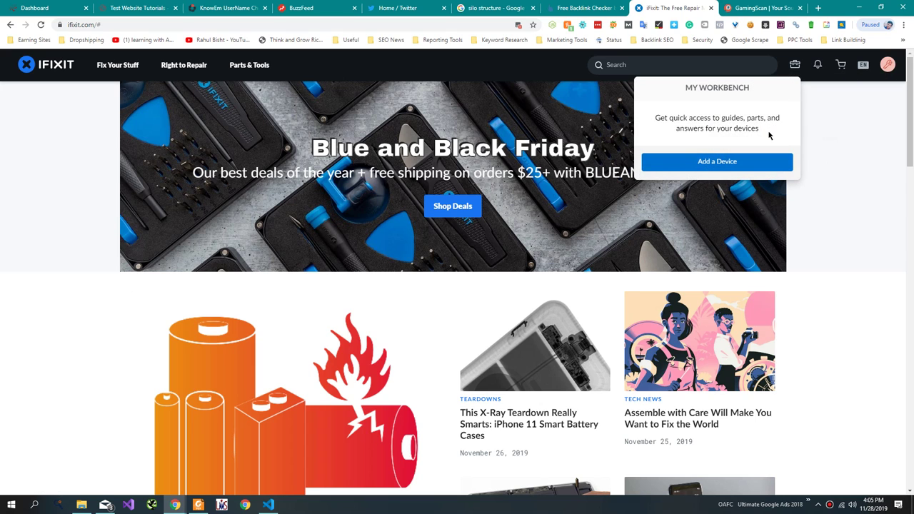
pyautogui.click(768, 160)
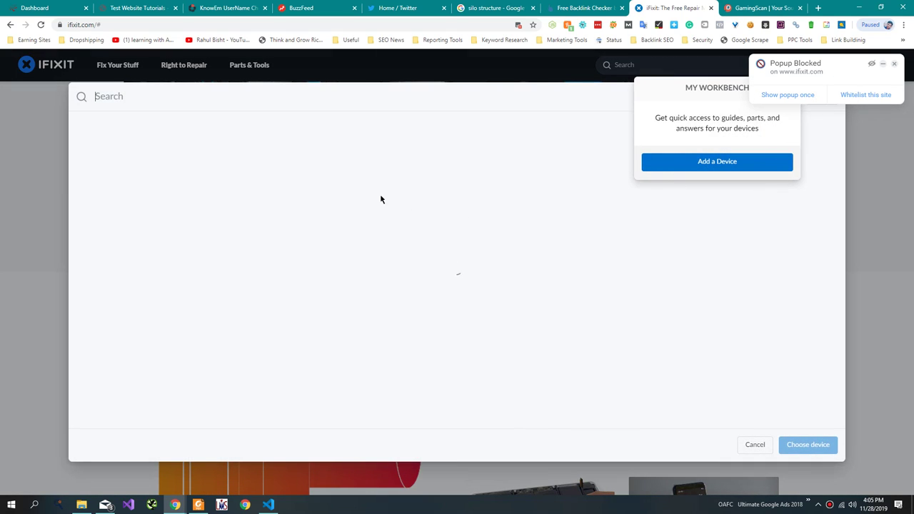
pyautogui.click(263, 107)
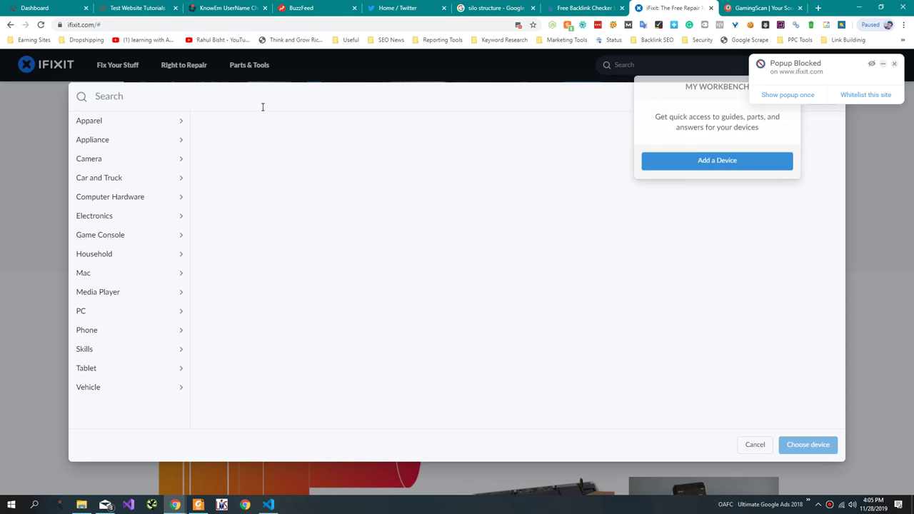
pyautogui.write('Monitors')
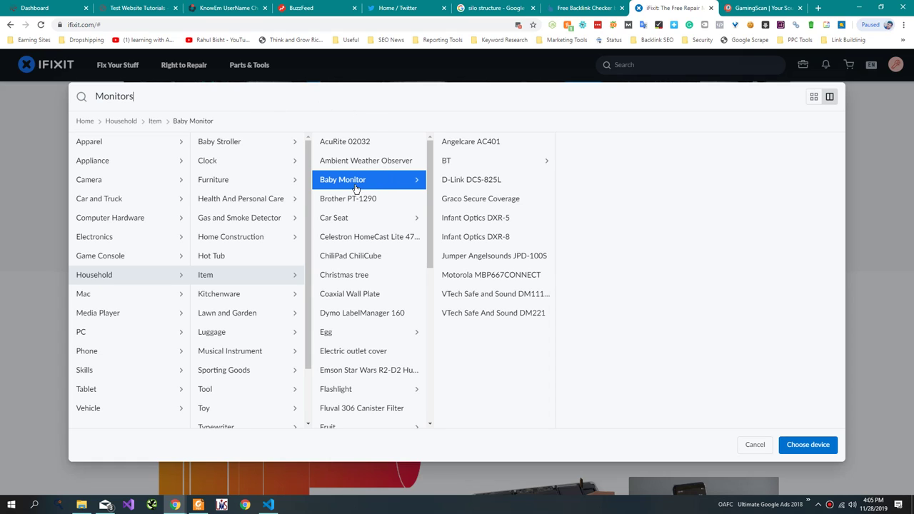
# Browse PC > Desktop and add the generic Desktop Computer to the workbench
pyautogui.click(140, 335)
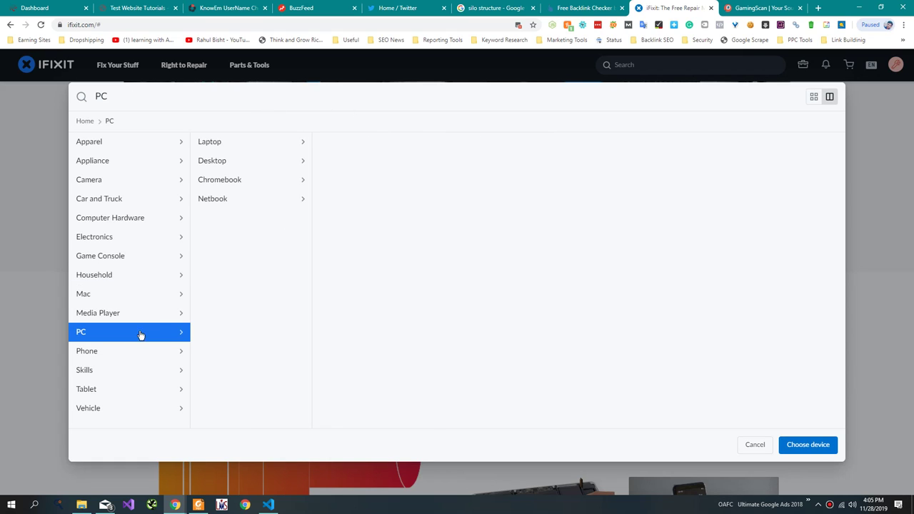
pyautogui.click(221, 164)
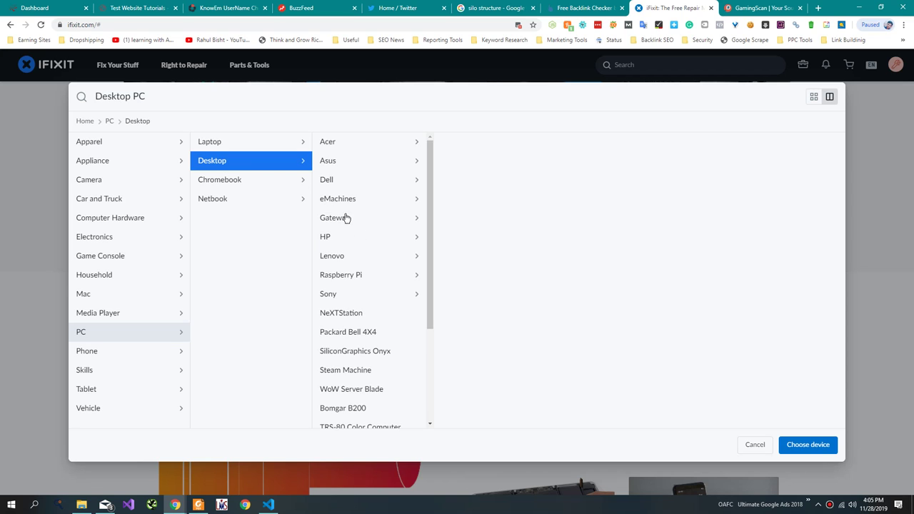
pyautogui.scroll(-2, 369, 238)
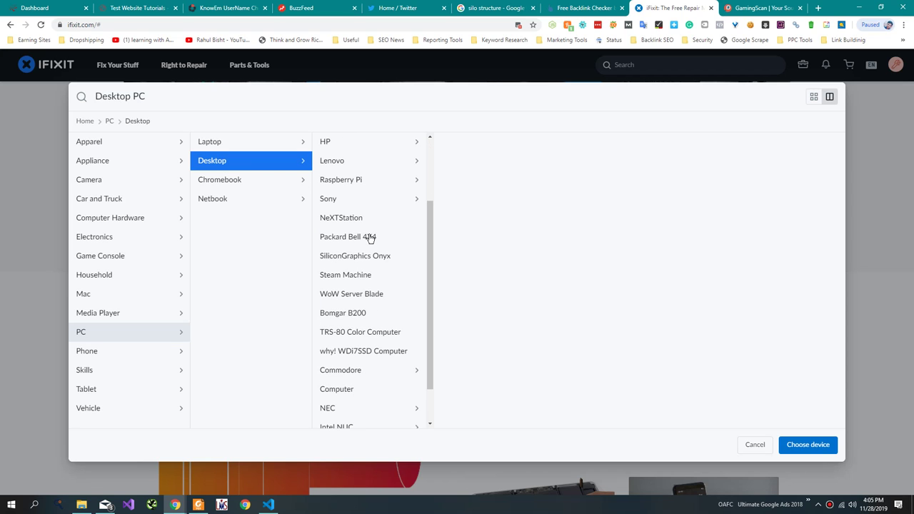
pyautogui.scroll(-1, 369, 238)
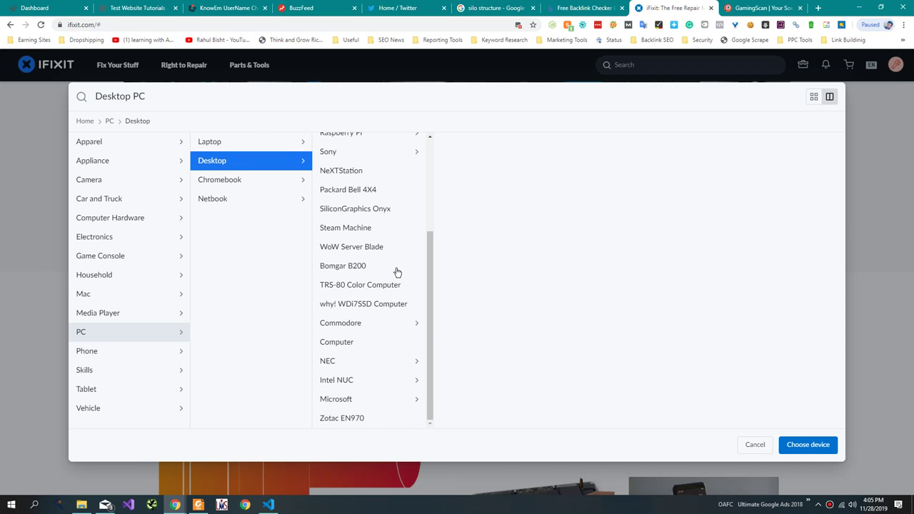
pyautogui.scroll(2, 397, 272)
pyautogui.scroll(1, 397, 273)
pyautogui.scroll(-4, 396, 275)
pyautogui.click(372, 344)
pyautogui.click(815, 445)
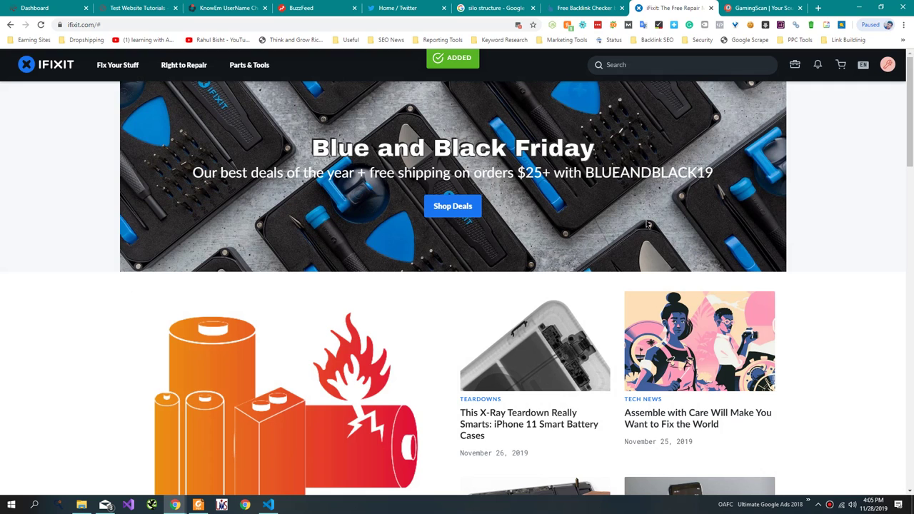
# Go to the Desktop Computer guides page from the workbench
pyautogui.click(795, 64)
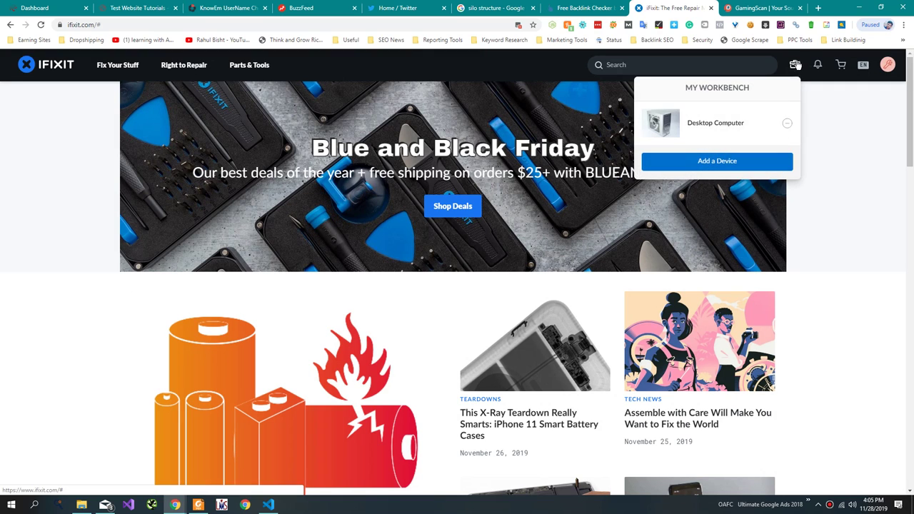
pyautogui.click(692, 125)
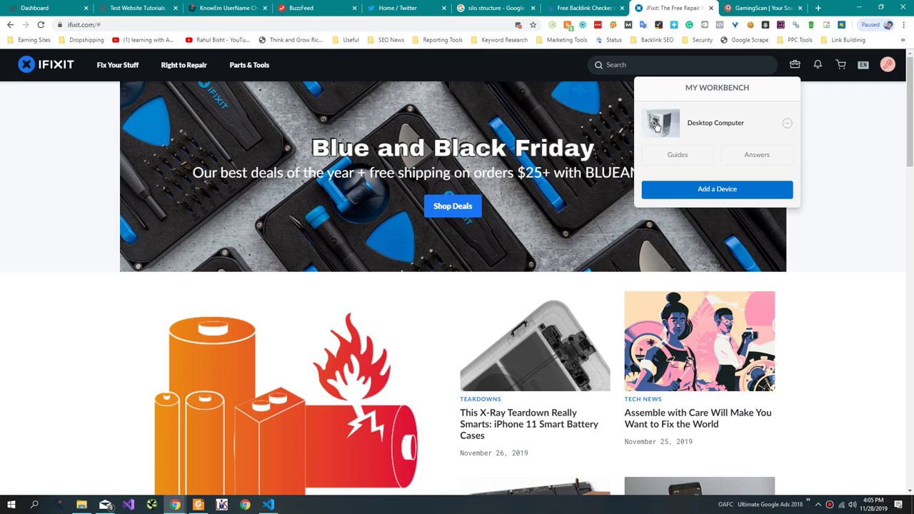
pyautogui.click(673, 156)
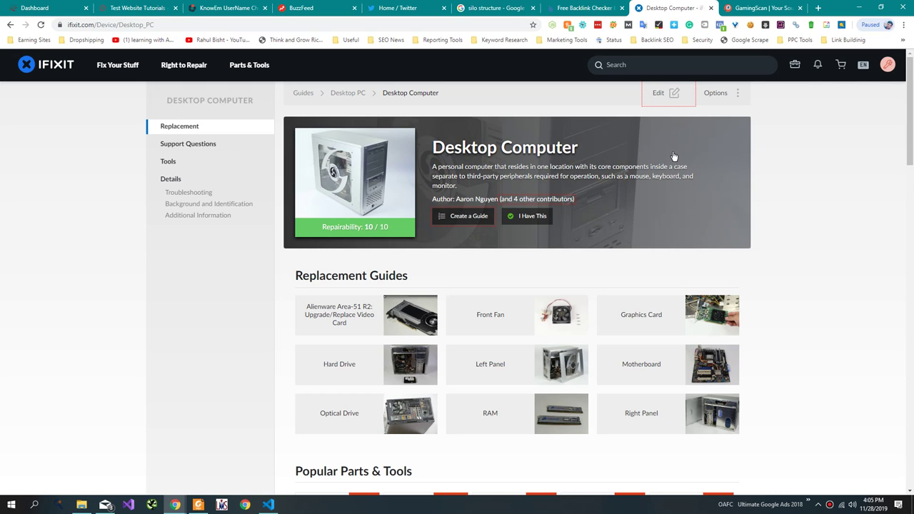
# Read through the Desktop PC Graphics Card Replacement guide, then go back to Desktop Computer
pyautogui.scroll(-2, 672, 147)
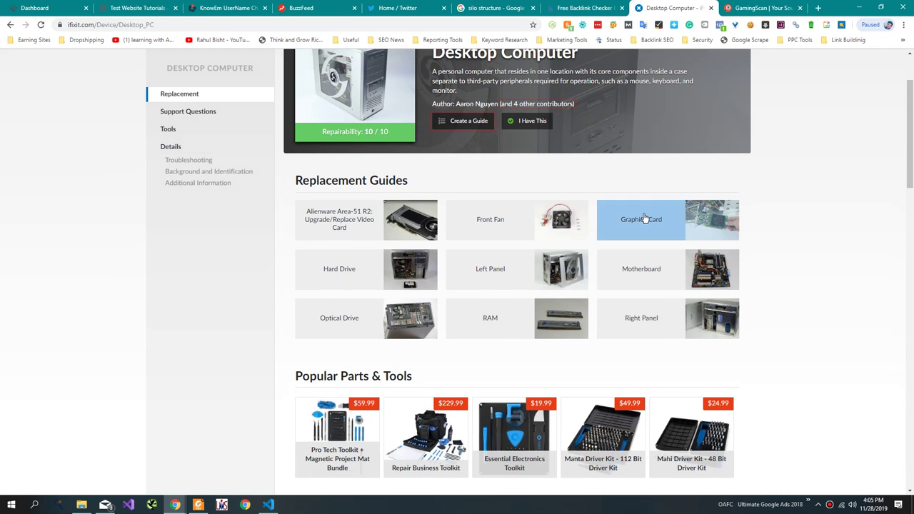
pyautogui.click(644, 218)
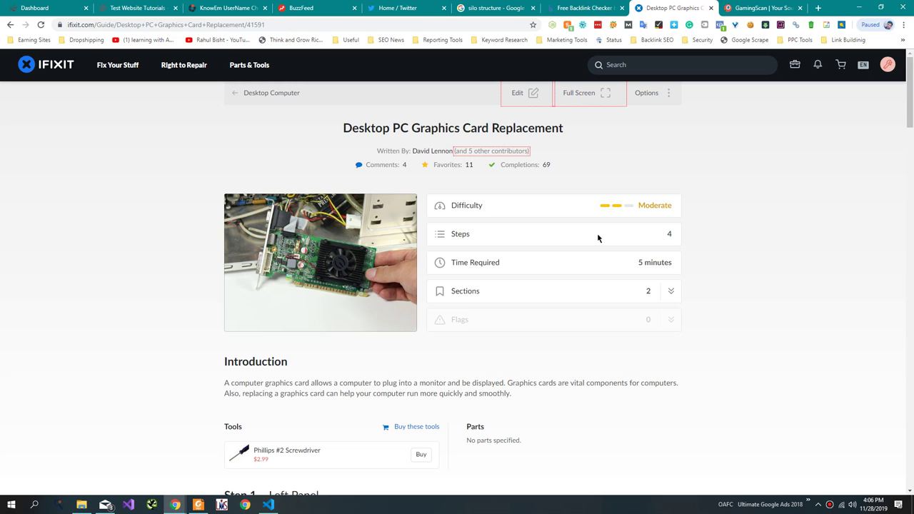
pyautogui.scroll(-2, 617, 259)
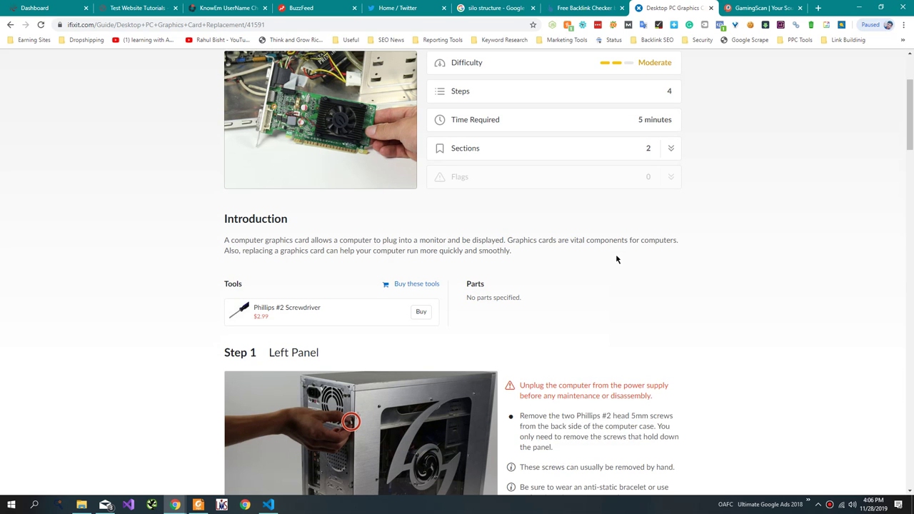
pyautogui.scroll(-15, 616, 259)
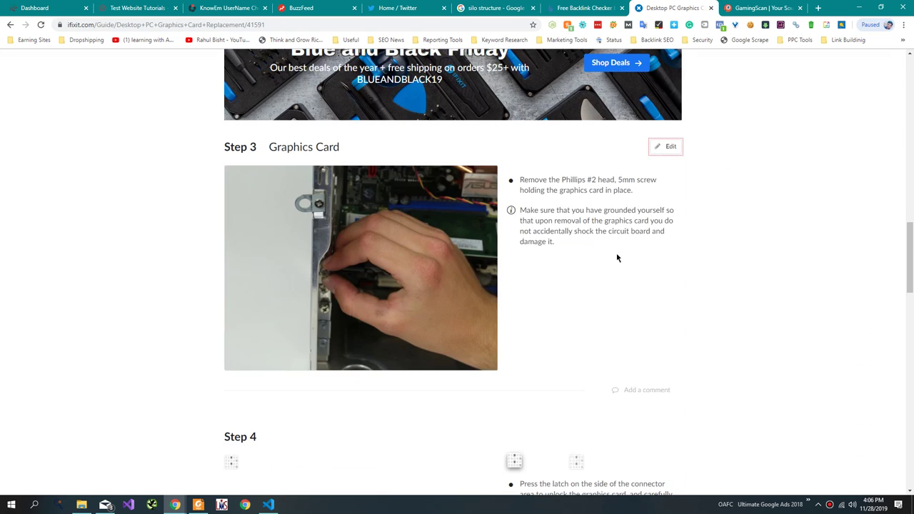
pyautogui.scroll(-4, 616, 257)
pyautogui.scroll(7, 617, 257)
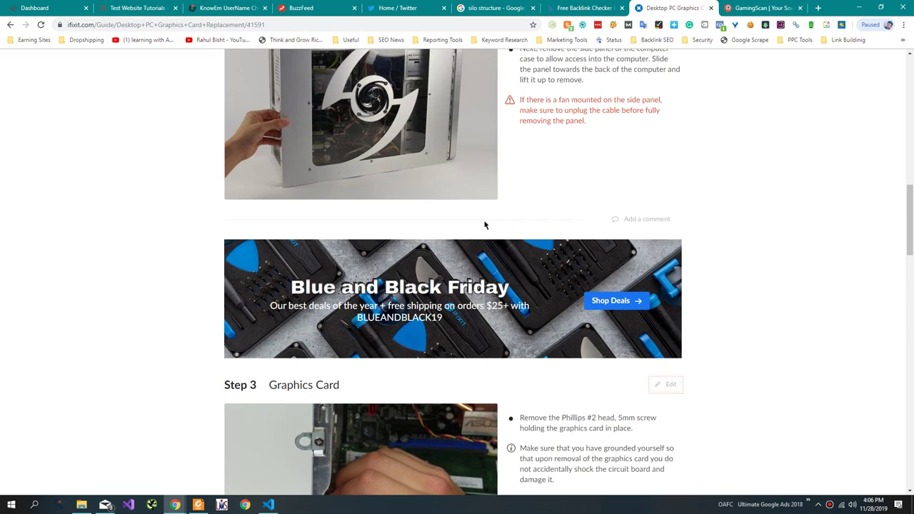
pyautogui.scroll(12, 452, 212)
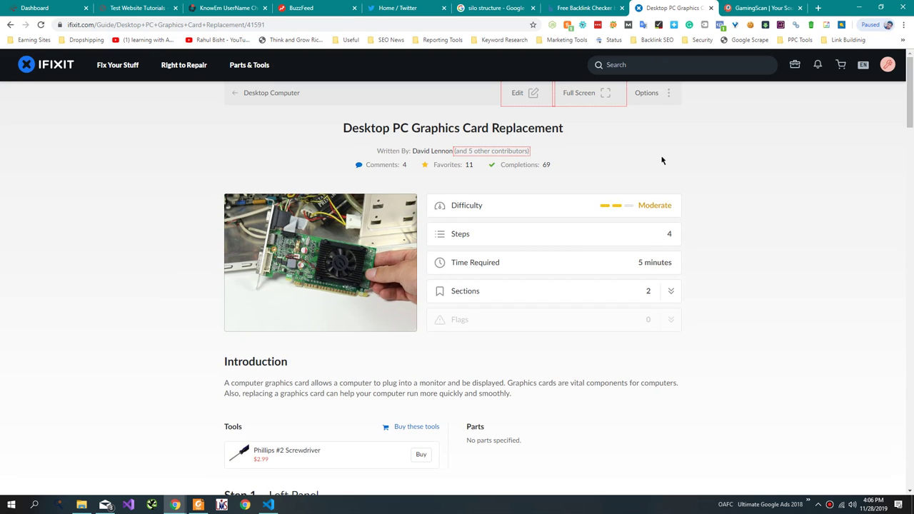
pyautogui.moveTo(183, 65)
pyautogui.click(212, 115)
pyautogui.moveTo(118, 65)
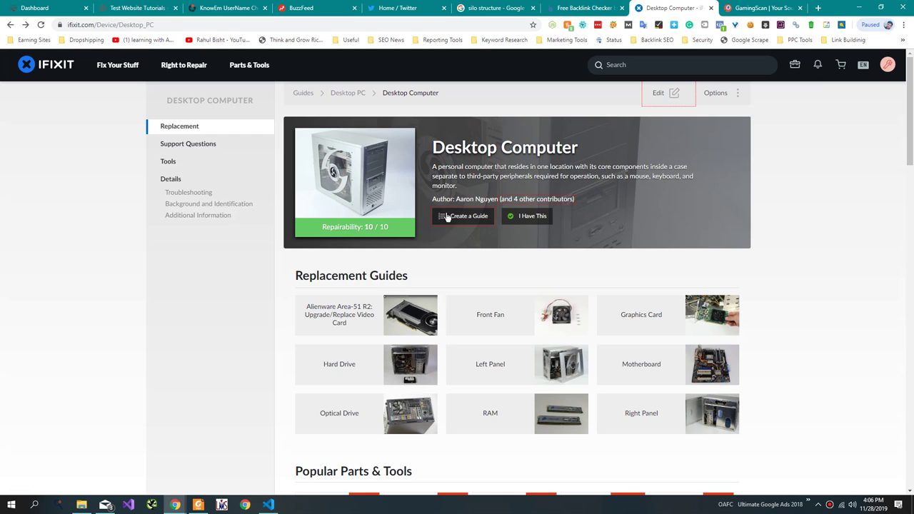
# Start a new Technique guide for the Desktop PC device
pyautogui.click(447, 216)
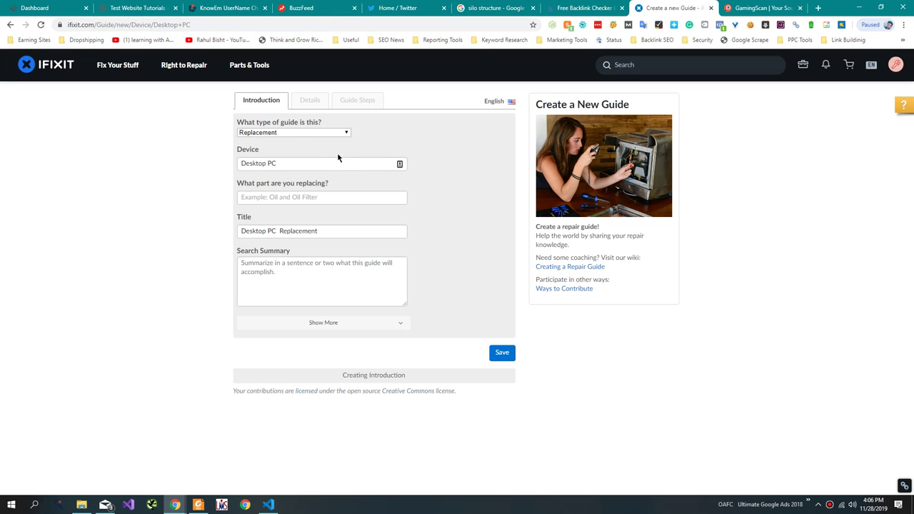
pyautogui.click(296, 133)
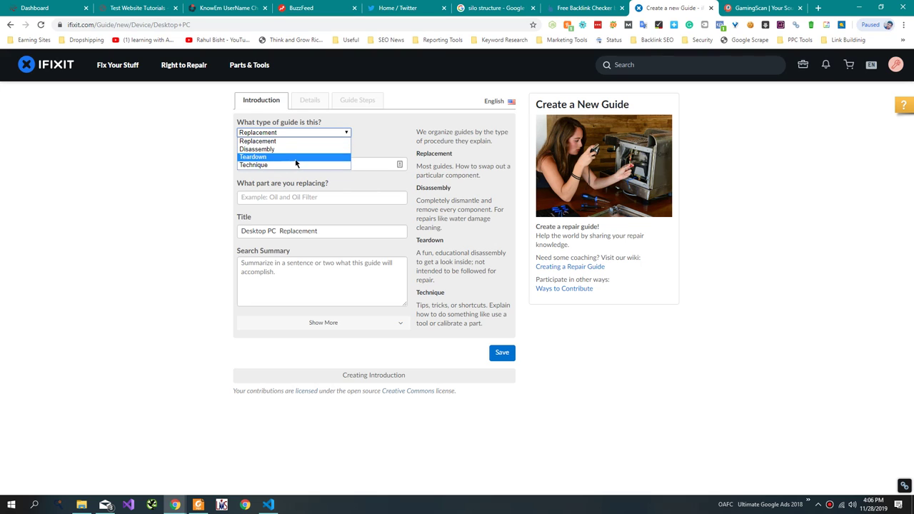
pyautogui.click(295, 165)
pyautogui.doubleClick(295, 165)
pyautogui.hotkey('ctrl', 'a')
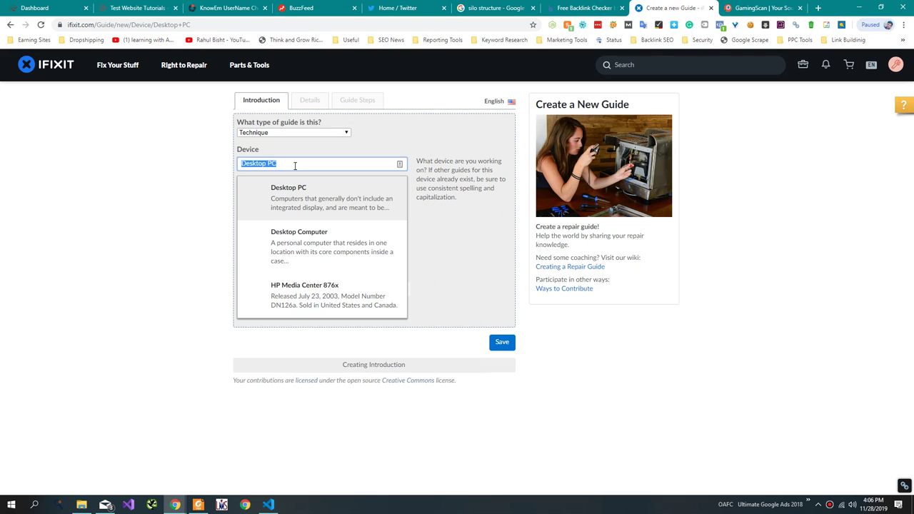
pyautogui.click(524, 156)
# Title the guide 'How get free Game keys for your PC'
pyautogui.tripleClick(346, 198)
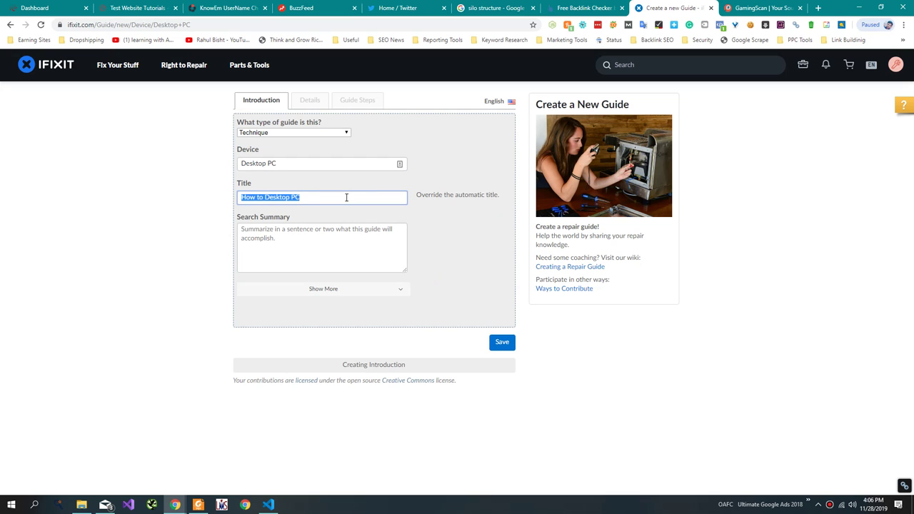
pyautogui.write('H')
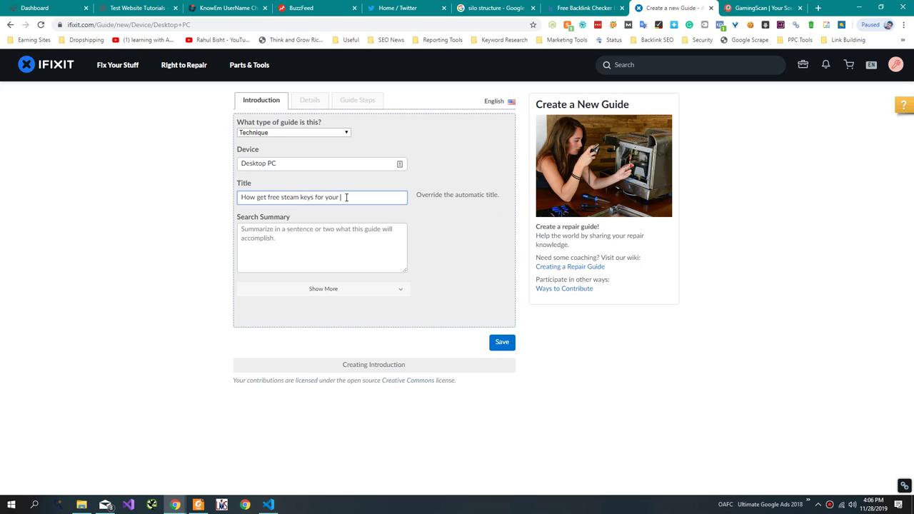
pyautogui.press('Tab')
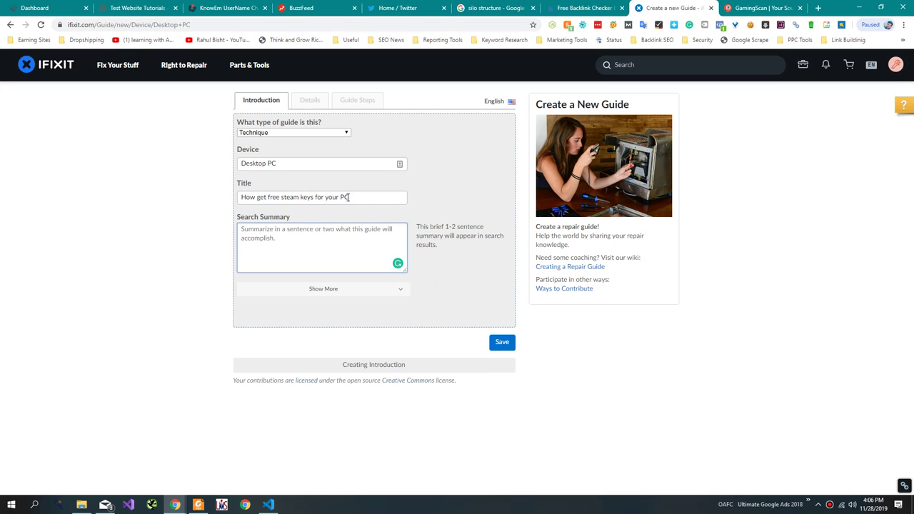
pyautogui.click(364, 290)
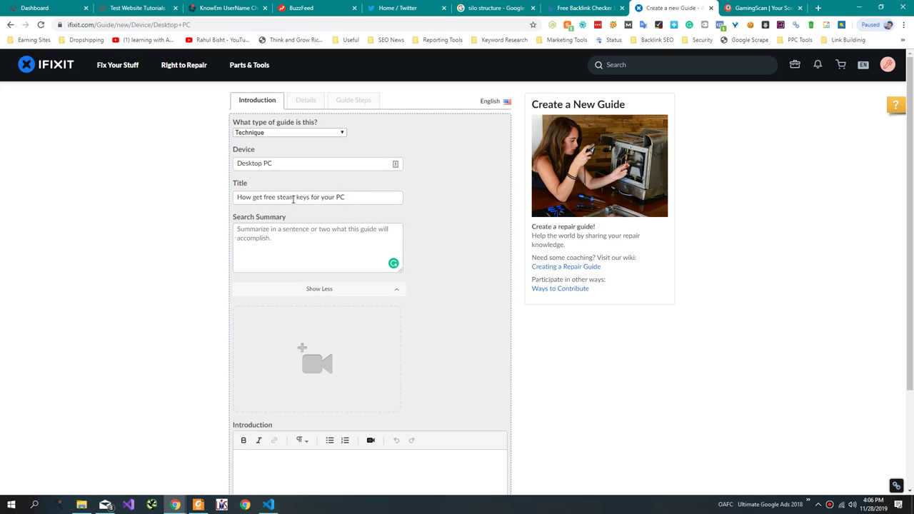
pyautogui.doubleClick(278, 197)
pyautogui.write('Game')
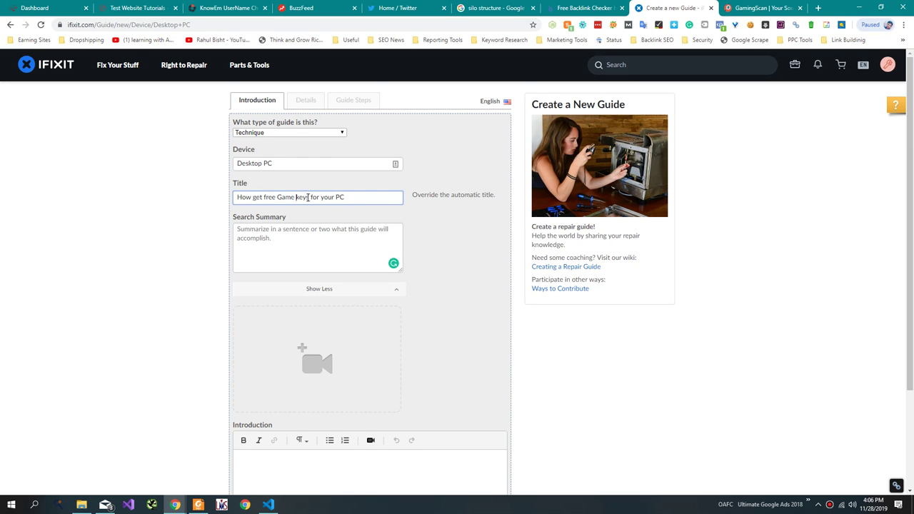
pyautogui.scroll(-2, 371, 247)
pyautogui.scroll(2, 375, 252)
# Write a search summary saying the step article shows how to get free steam keys
pyautogui.click(358, 236)
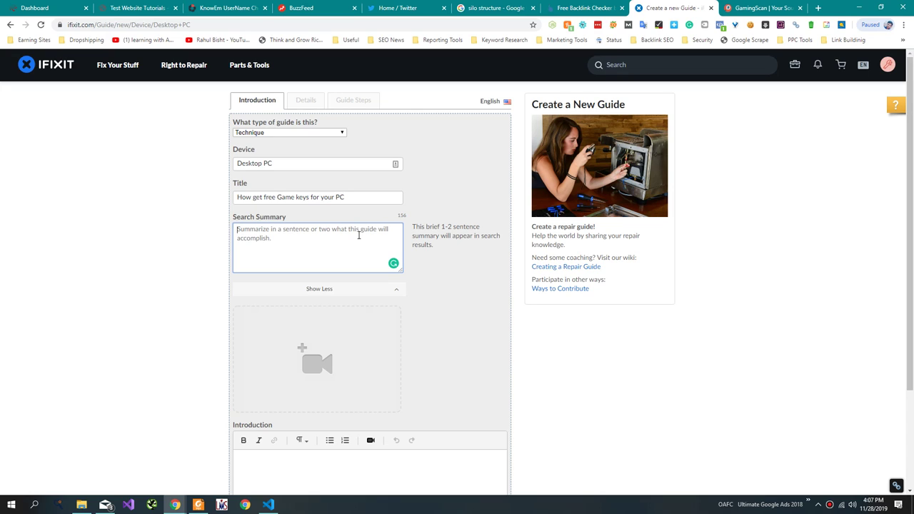
pyautogui.write('In this set')
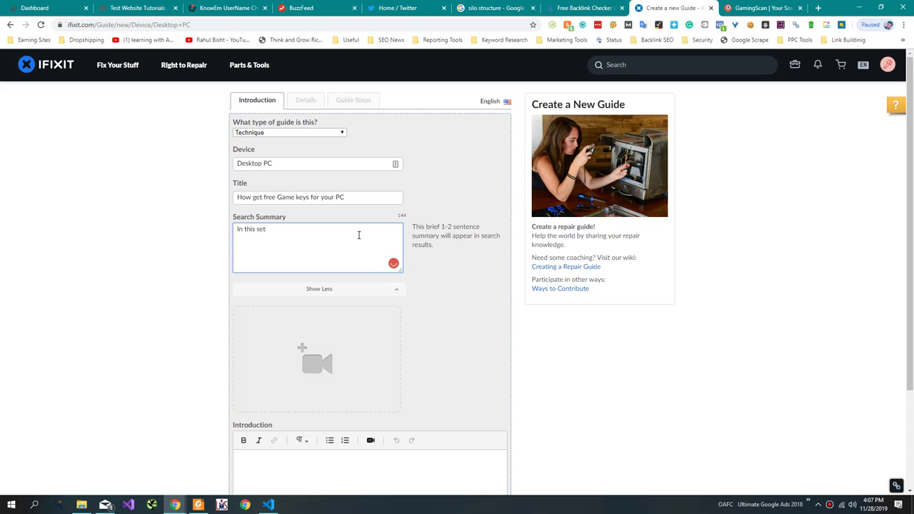
pyautogui.write('step article i will shwo h')
pyautogui.press('BackSpace')
pyautogui.press('BackSpace')
pyautogui.press('BackSpace')
pyautogui.write('how')
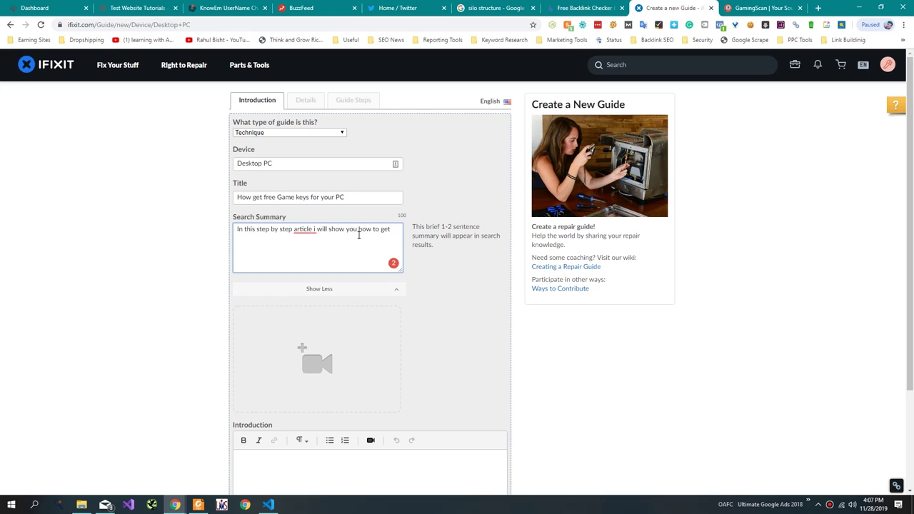
pyautogui.write('to get free stt')
pyautogui.write('am k')
pyautogui.write('eys')
# Write the introduction 'In this step by Step Guide i will show you how'
pyautogui.scroll(-2, 358, 236)
pyautogui.click(351, 334)
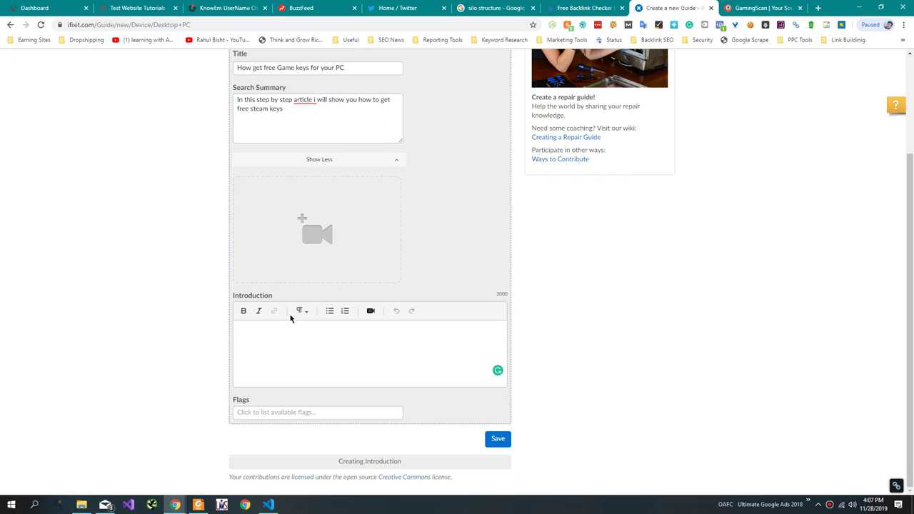
pyautogui.write('In this step by Step Guide i will show you how to get free steam key')
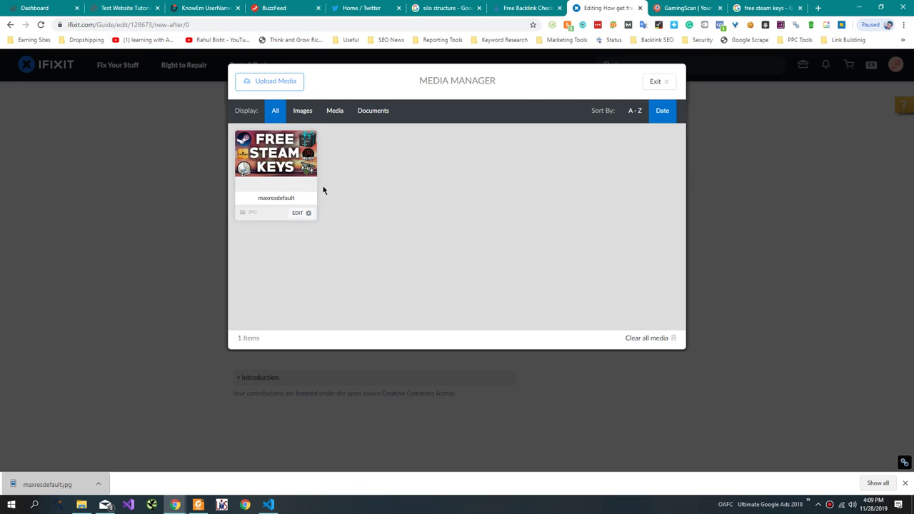
pyautogui.click(321, 192)
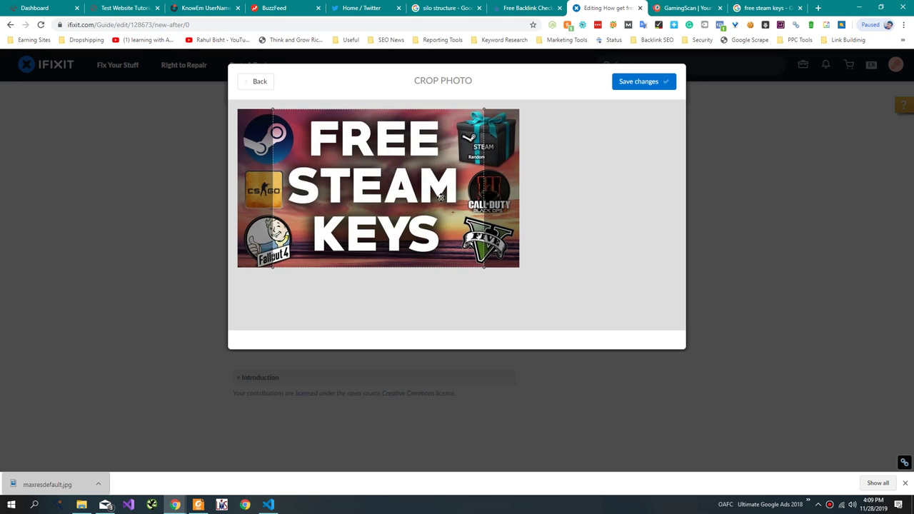
# Crop the Free Steam Keys image, save it into Step 1, and set the guide Public
pyautogui.moveTo(441, 197); pyautogui.dragTo(412, 199)
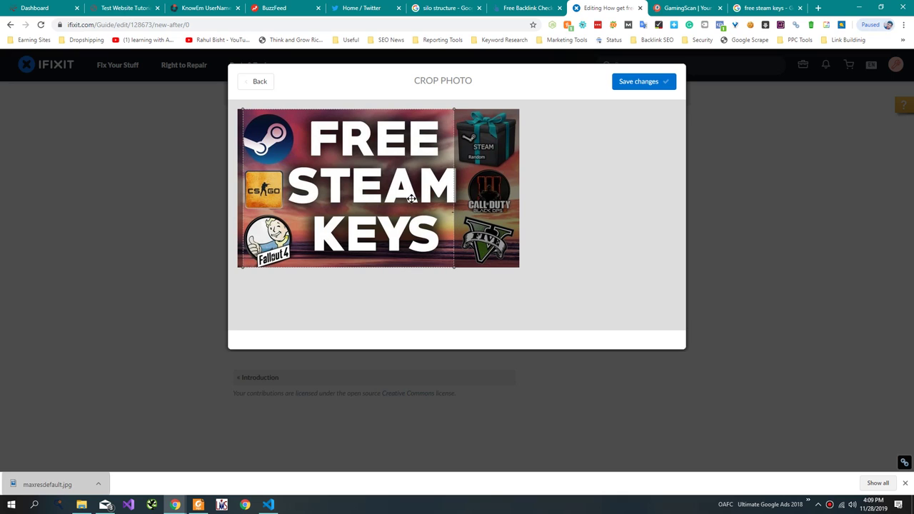
pyautogui.click(642, 81)
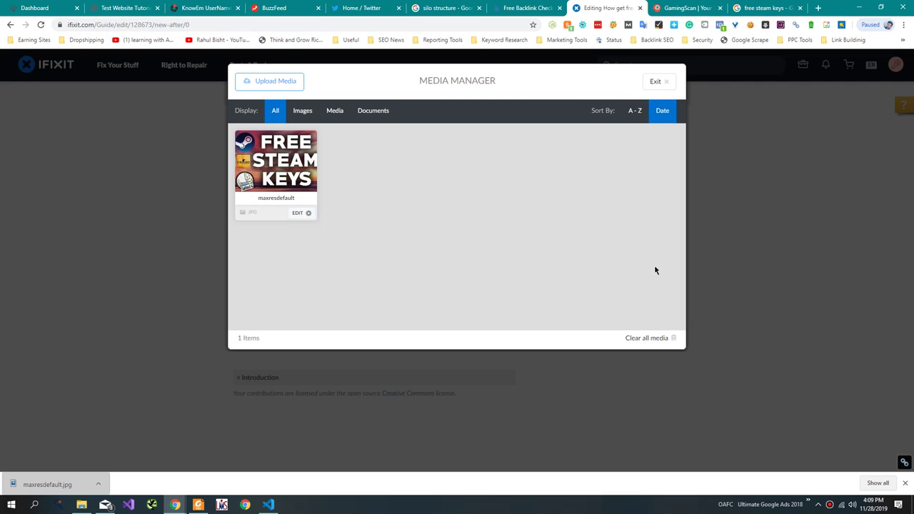
pyautogui.click(283, 191)
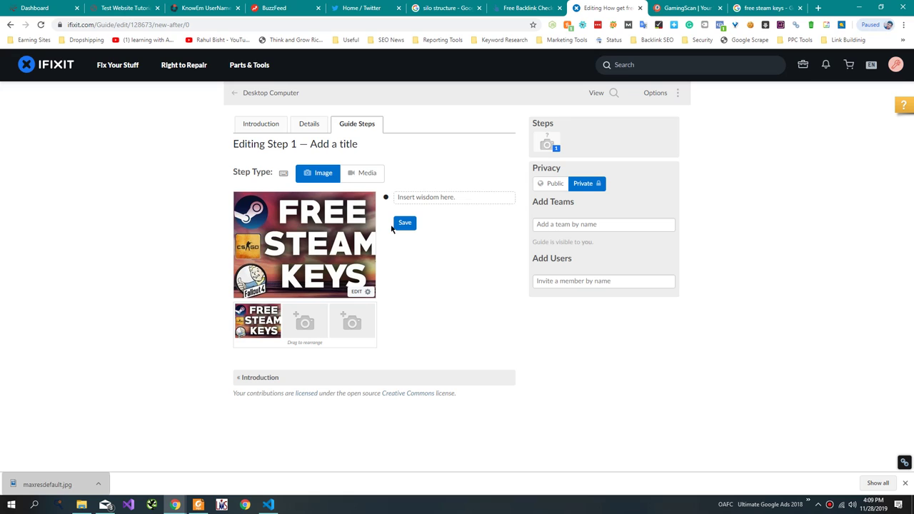
pyautogui.click(404, 224)
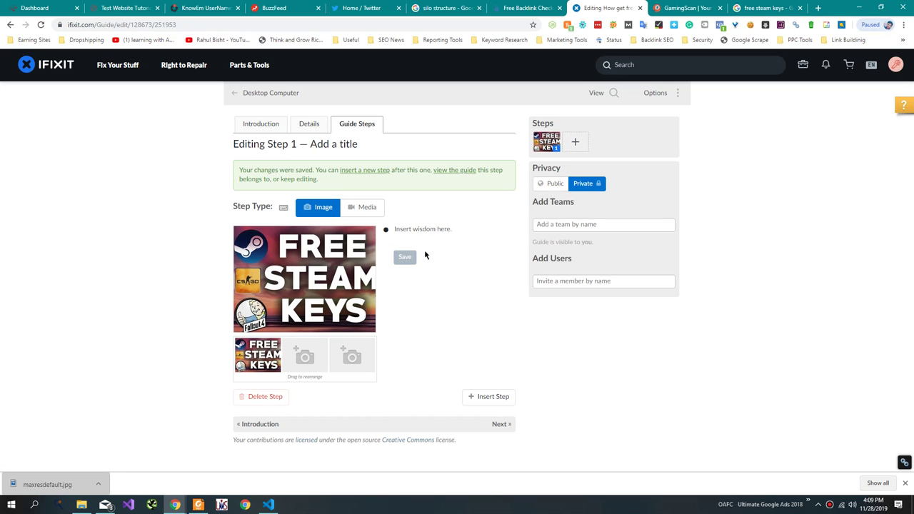
pyautogui.click(551, 185)
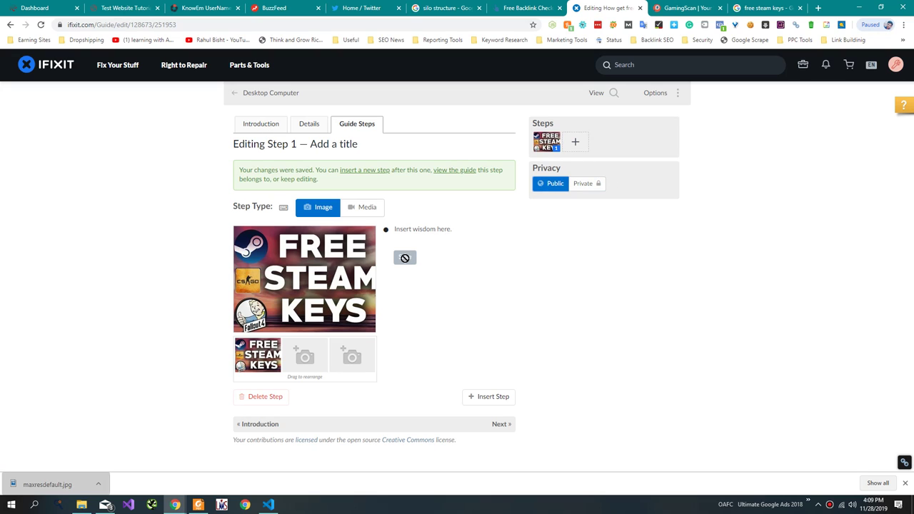
pyautogui.click(594, 93)
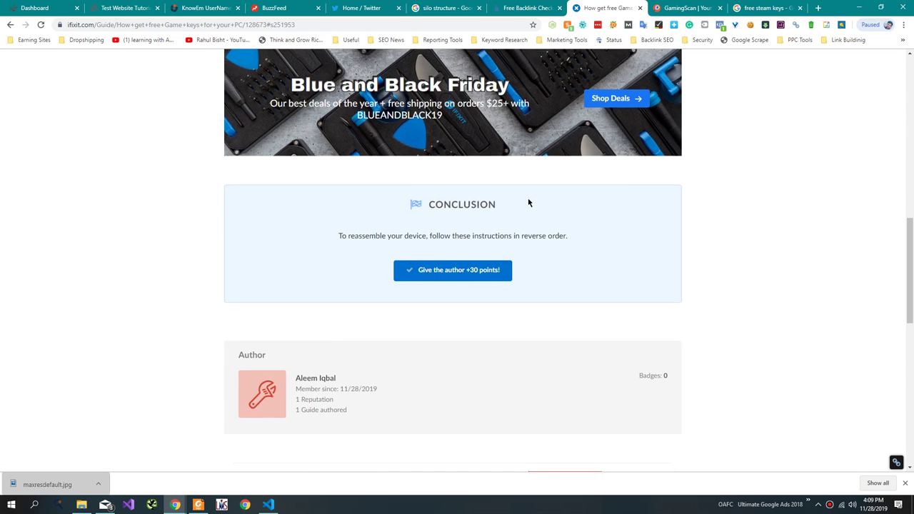
# Check the public guide's image and protechreviewer.com intro links, then close it to return to Ahrefs
pyautogui.scroll(-3, 429, 216)
pyautogui.scroll(5, 434, 218)
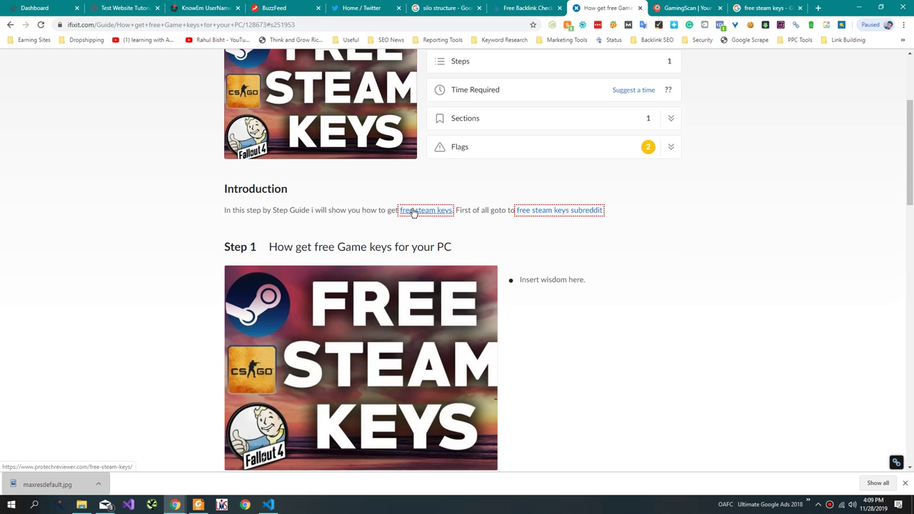
pyautogui.click(524, 8)
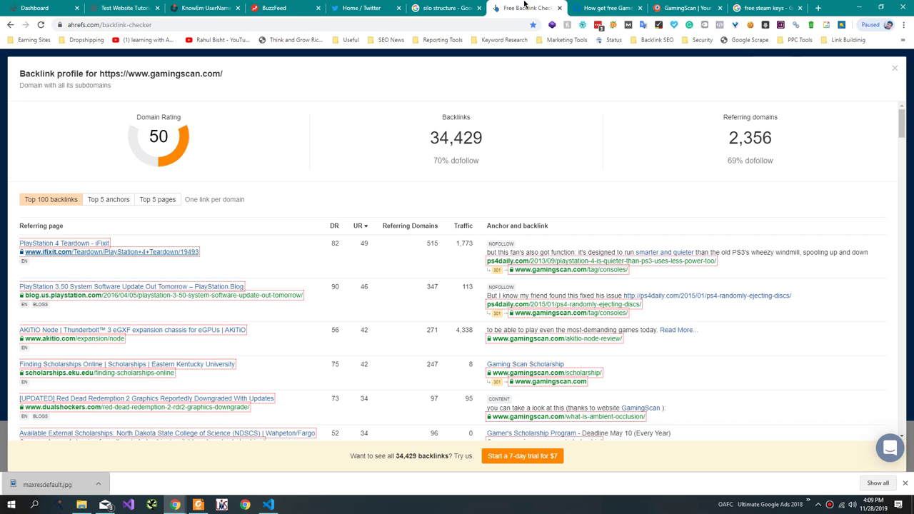
pyautogui.click(605, 8)
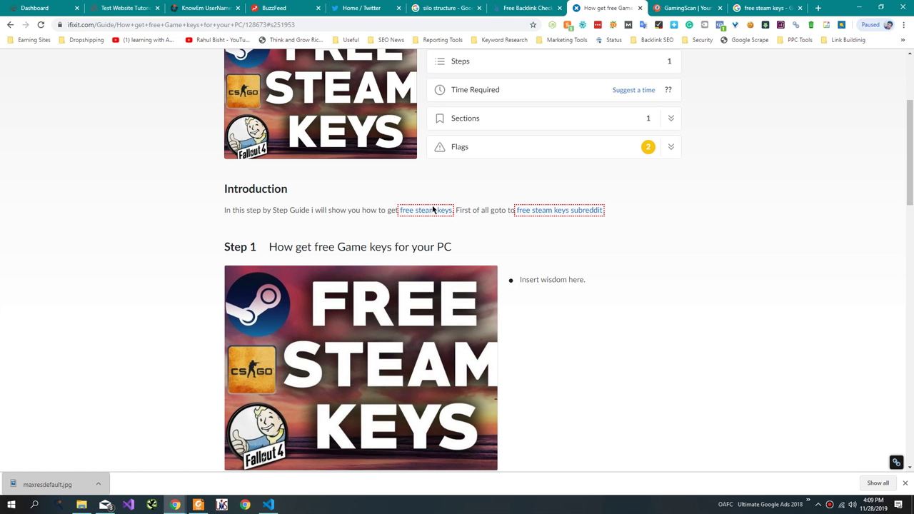
pyautogui.scroll(-4, 549, 237)
pyautogui.scroll(5, 426, 164)
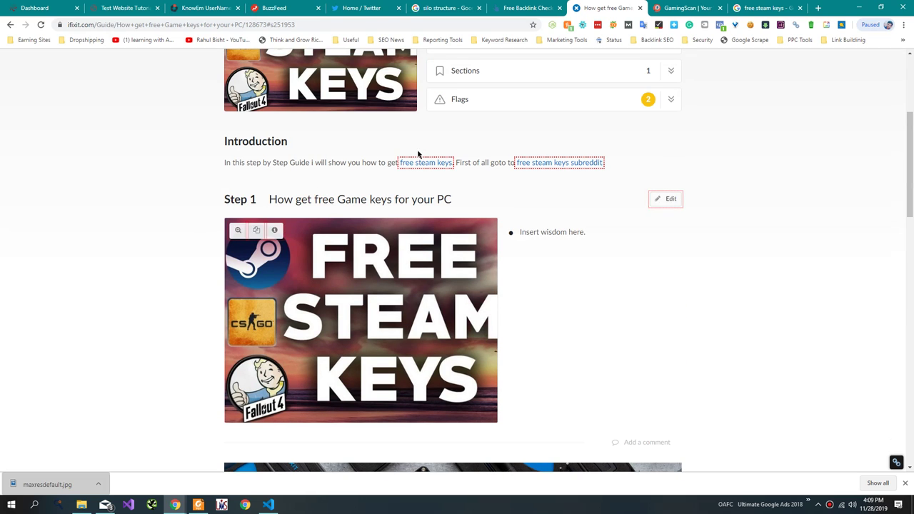
pyautogui.scroll(3, 414, 236)
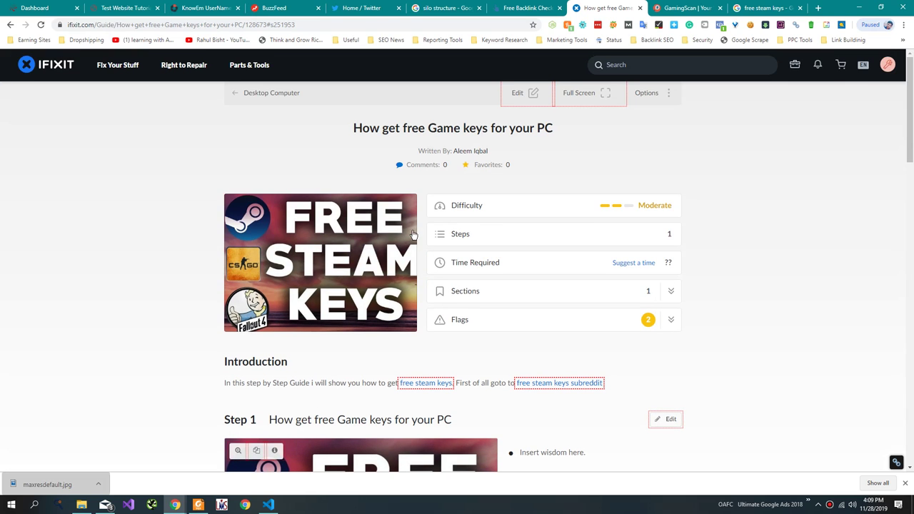
pyautogui.hotkey('ctrl', 'w')
pyautogui.hotkey('ctrl', 'shift', 'Tab')
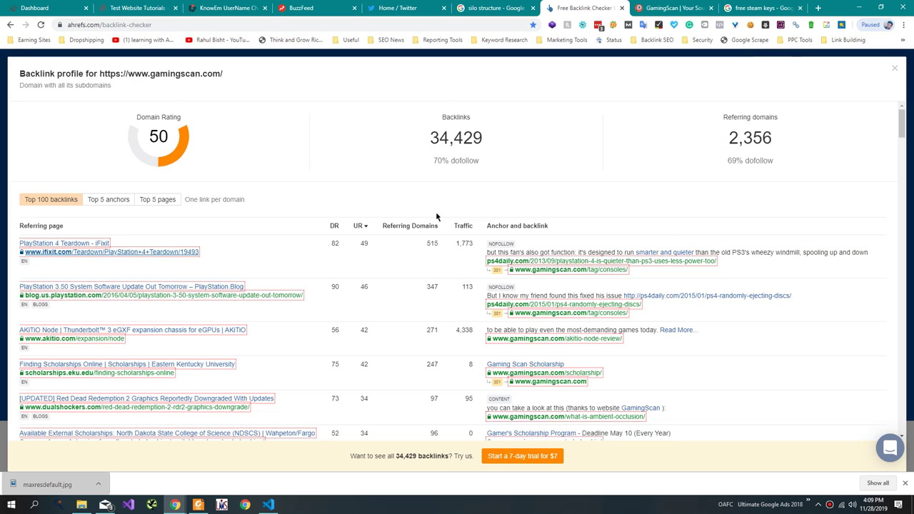
# Open the PlayStation Blog system software 3.50 referring page in a new tab, skim it, and return to Ahrefs
pyautogui.scroll(-1, 436, 213)
pyautogui.scroll(-1, 436, 212)
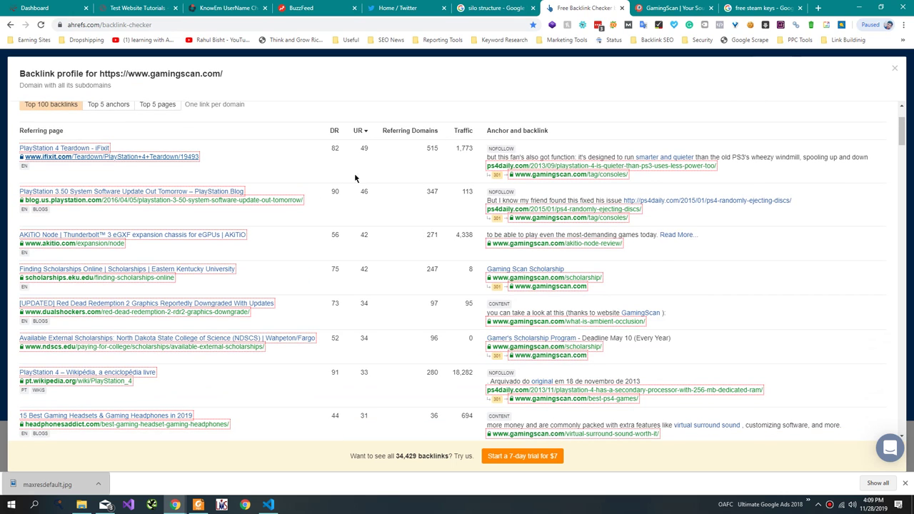
pyautogui.middleClick(283, 202)
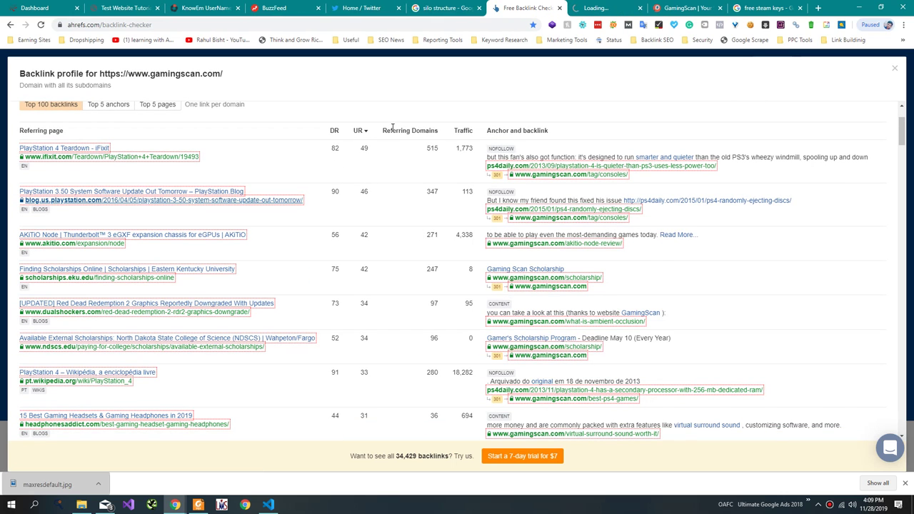
pyautogui.click(581, 14)
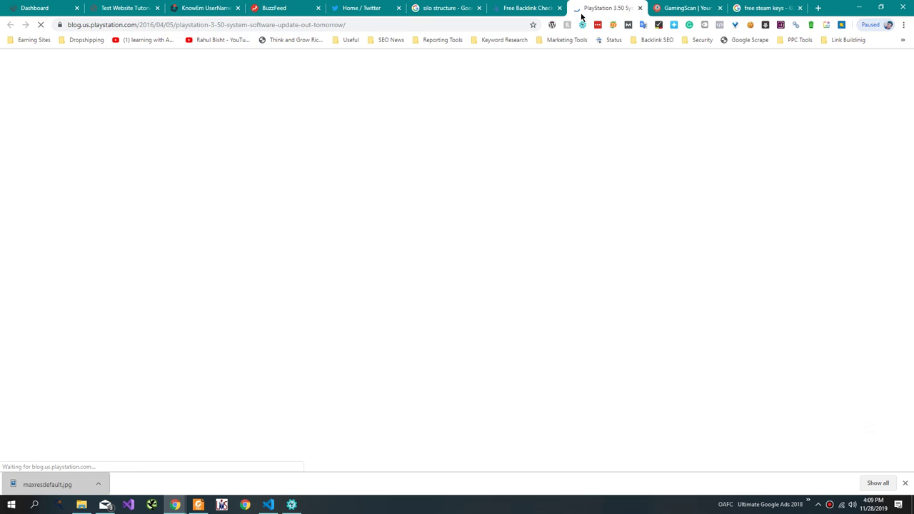
pyautogui.scroll(-15, 493, 229)
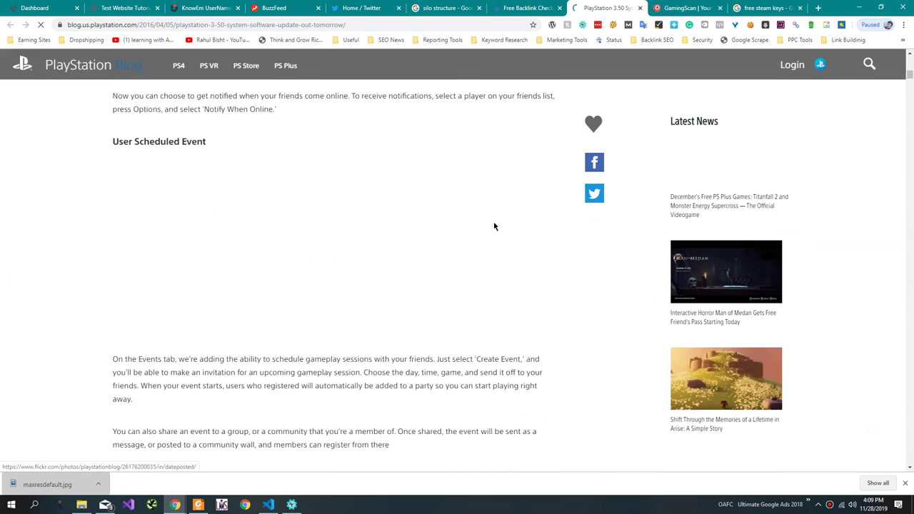
pyautogui.scroll(-10, 493, 225)
pyautogui.scroll(3, 494, 223)
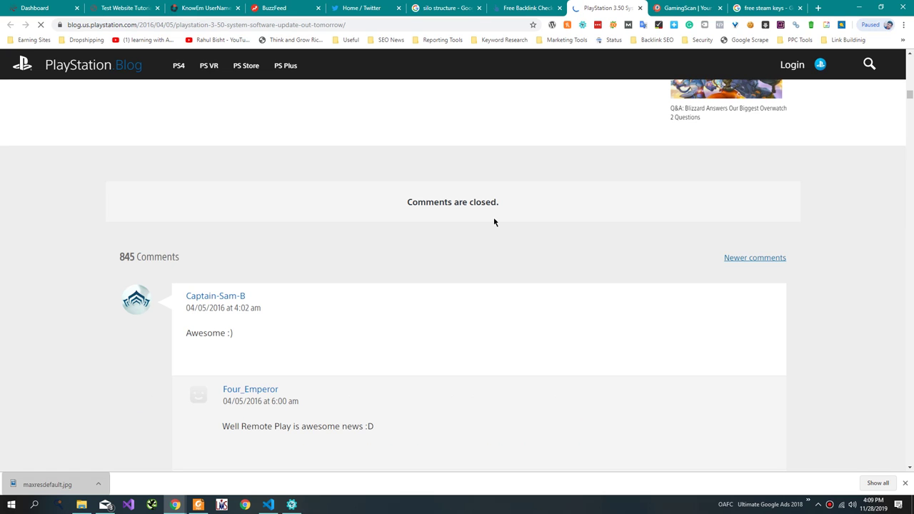
pyautogui.scroll(-8, 493, 222)
pyautogui.scroll(8, 493, 222)
pyautogui.scroll(3, 494, 222)
pyautogui.click(547, 6)
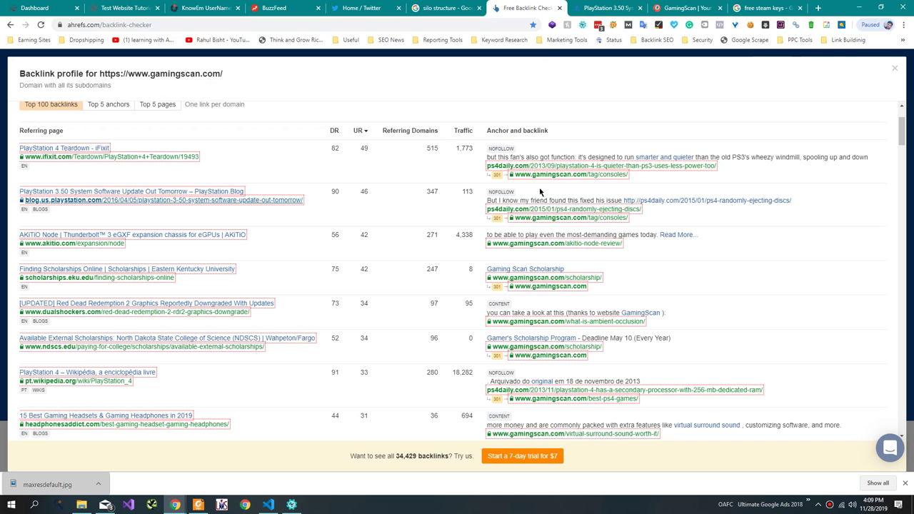
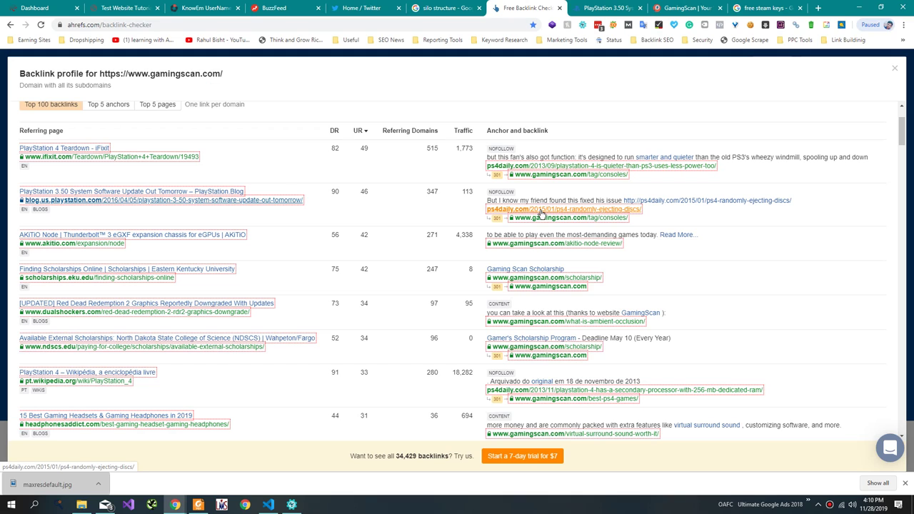
pyautogui.click(675, 235)
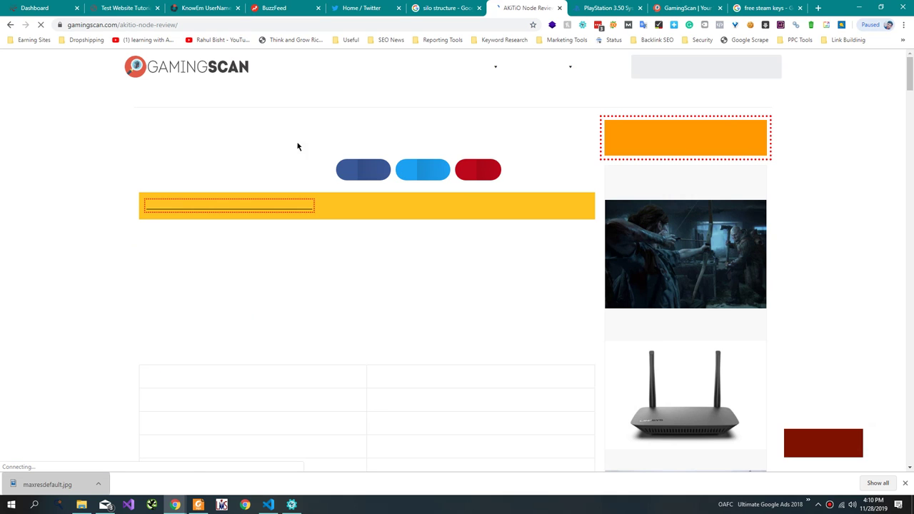
pyautogui.click(10, 24)
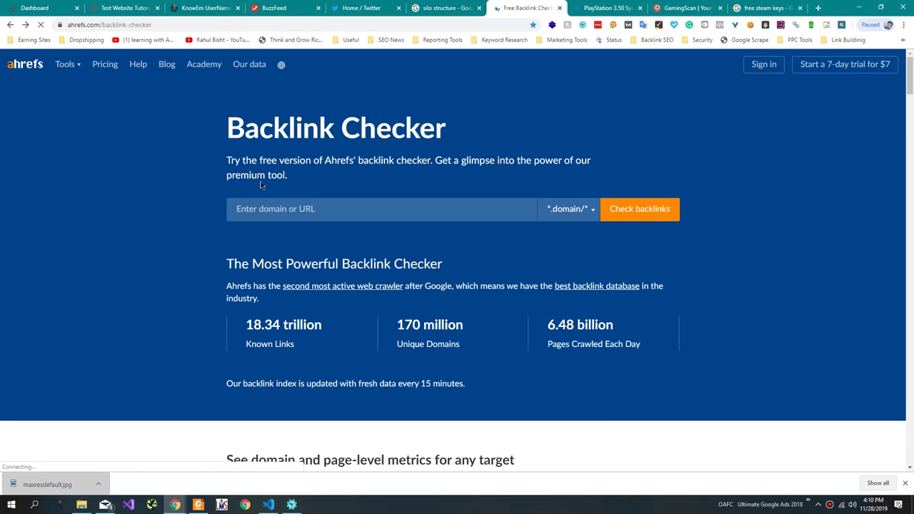
pyautogui.click(312, 213)
pyautogui.write('https://www.reddit.com/r/FreeGamesOnSteam/')
pyautogui.hotkey('ctrl', 'z')
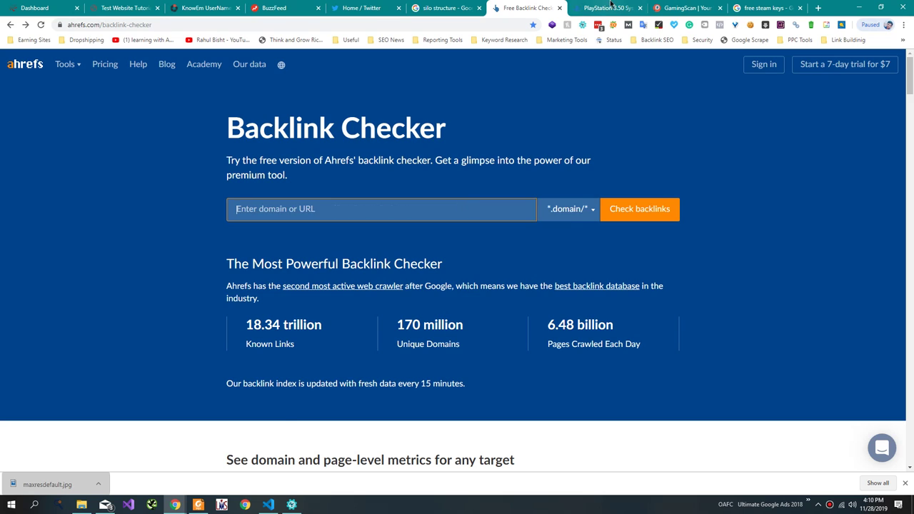
pyautogui.moveTo(689, 7); pyautogui.dragTo(607, 8)
pyautogui.click(510, 8)
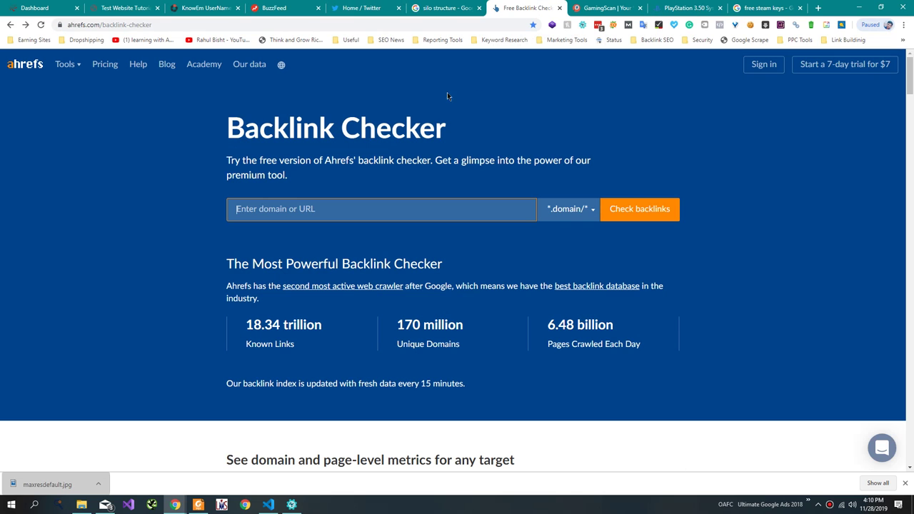
pyautogui.write('https://www.gamingscan.com/')
pyautogui.click(640, 209)
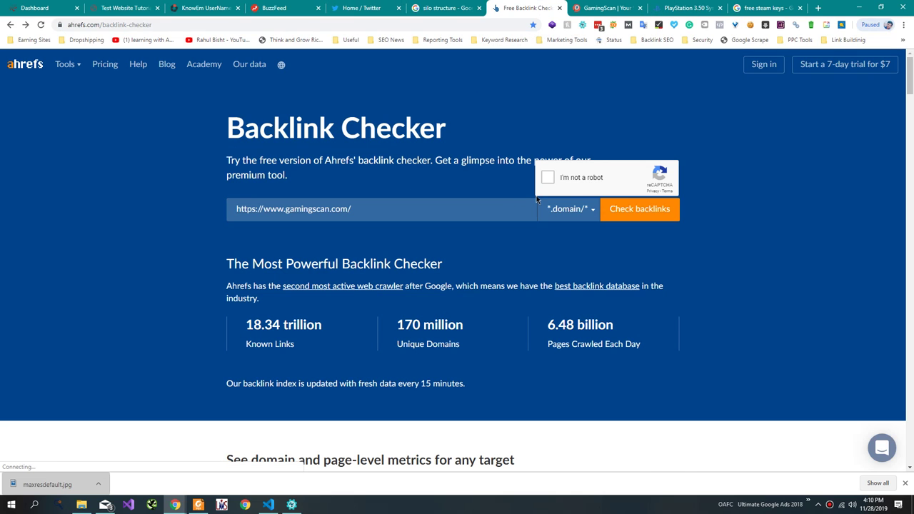
pyautogui.click(575, 178)
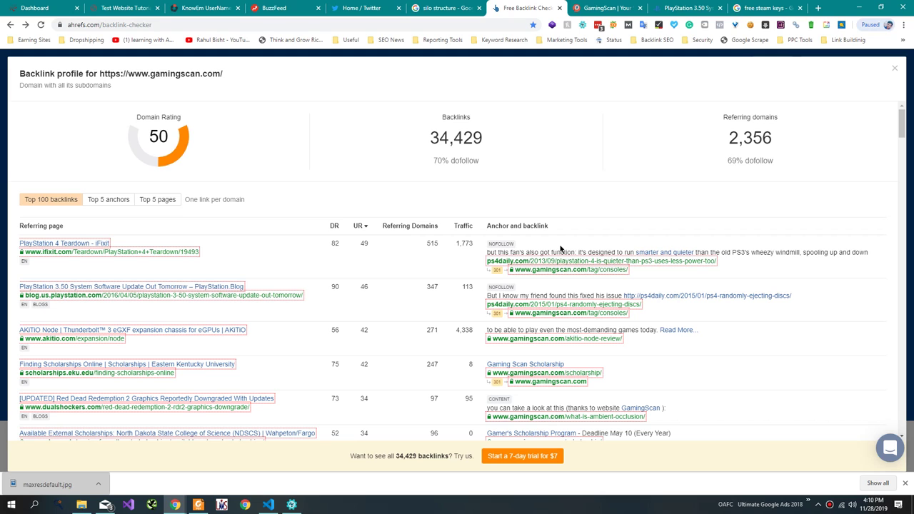
# Open the AKiTiO Node referring page from the backlink results in a new tab
pyautogui.scroll(-3, 560, 249)
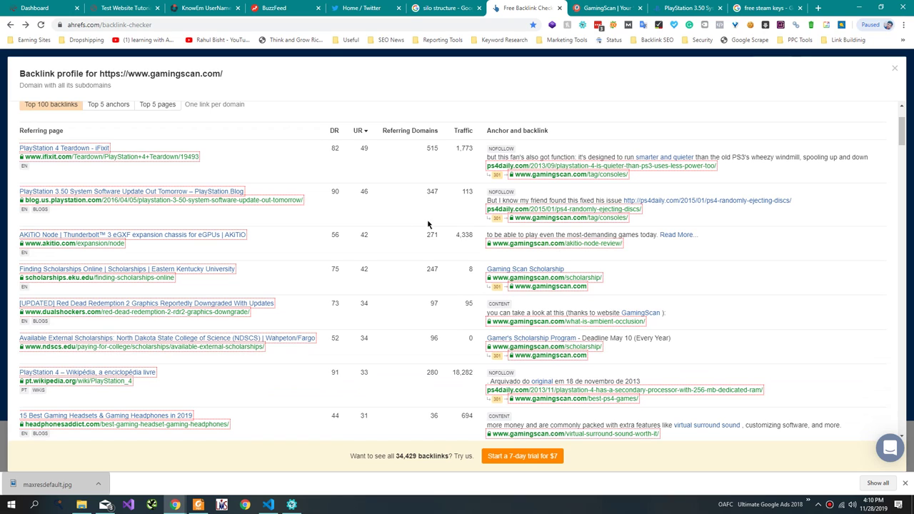
pyautogui.rightClick(207, 237)
pyautogui.click(230, 245)
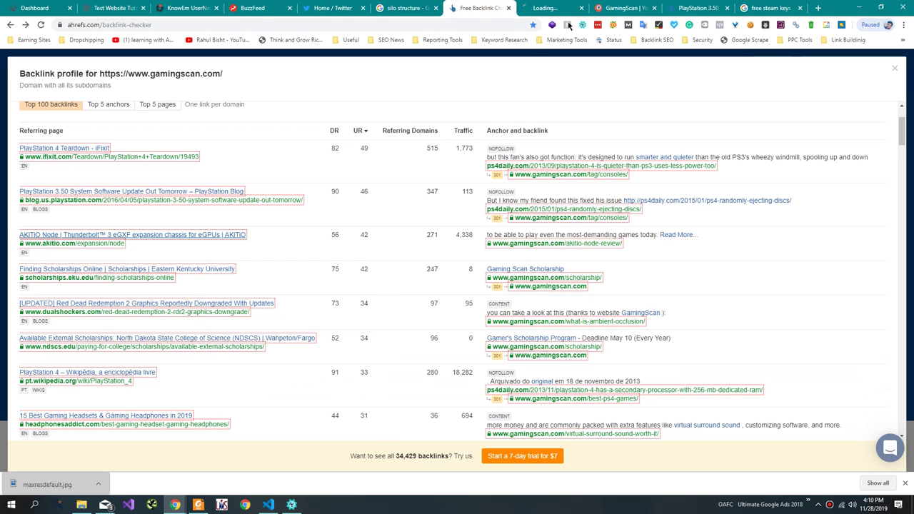
pyautogui.click(560, 7)
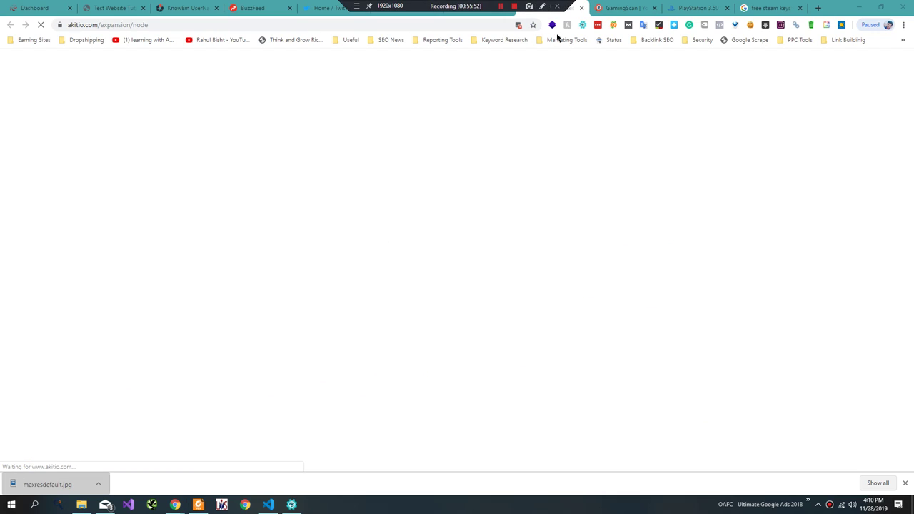
# Always allow images on akitio.com and scroll through the AKiTiO Node page
pyautogui.click(519, 24)
pyautogui.click(496, 74)
pyautogui.click(511, 110)
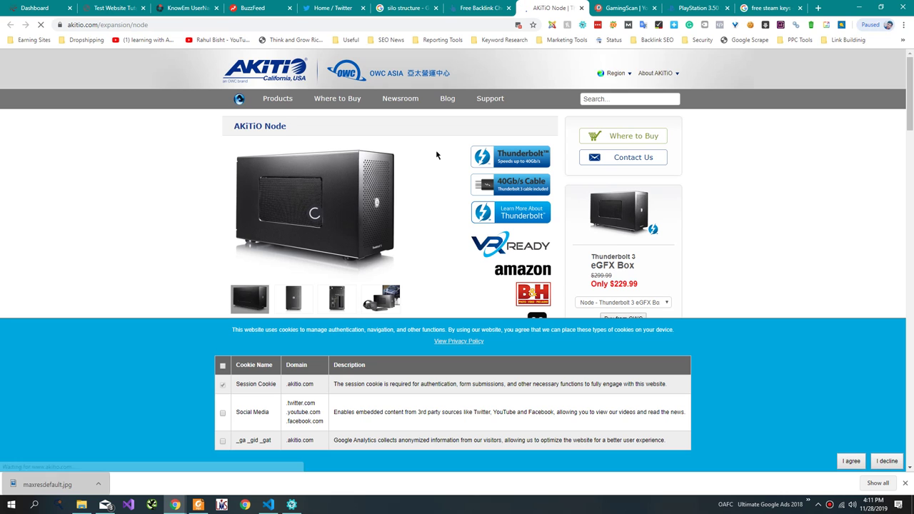
pyautogui.moveTo(448, 102)
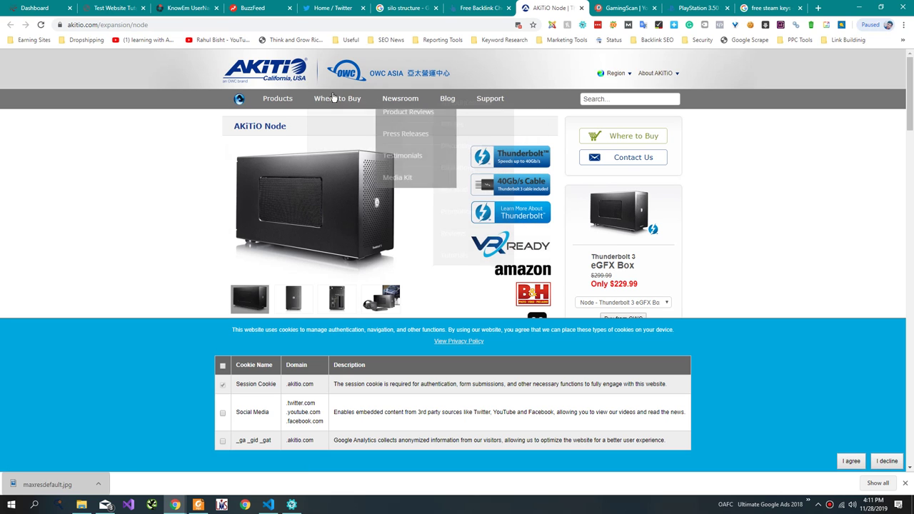
pyautogui.scroll(-6, 436, 114)
pyautogui.scroll(-5, 439, 108)
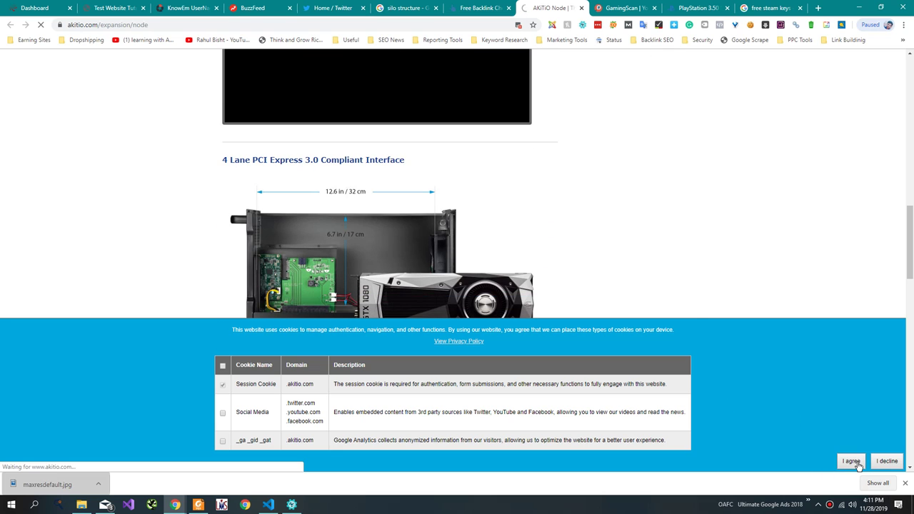
pyautogui.scroll(-10, 735, 277)
pyautogui.scroll(-5, 736, 275)
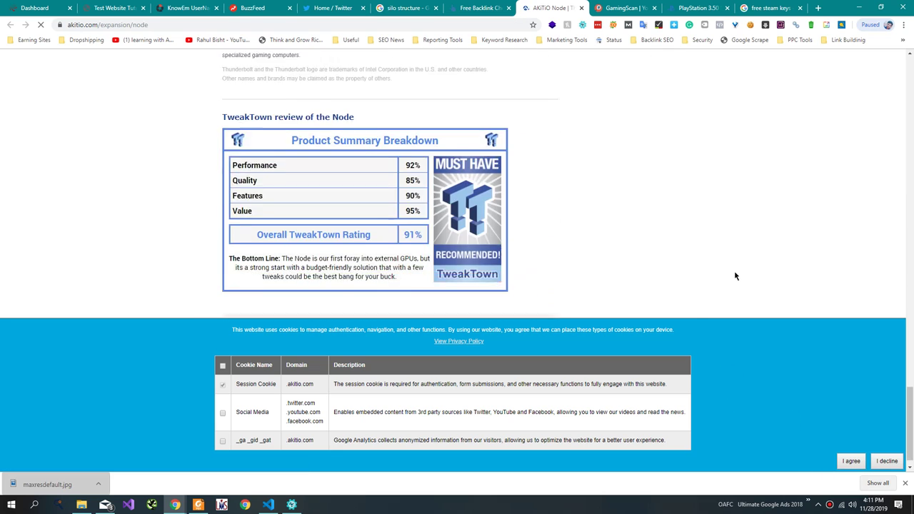
pyautogui.scroll(14, 735, 274)
pyautogui.scroll(-12, 735, 275)
pyautogui.scroll(-3, 732, 275)
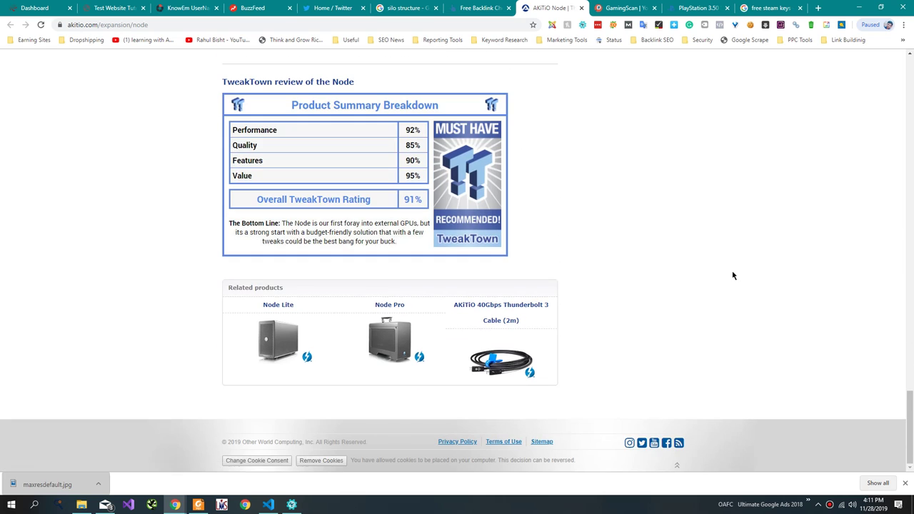
pyautogui.scroll(5, 722, 284)
# Copy the 'Read More' anchor text from Ahrefs, search the AKiTiO page for it, and view source
pyautogui.click(504, 6)
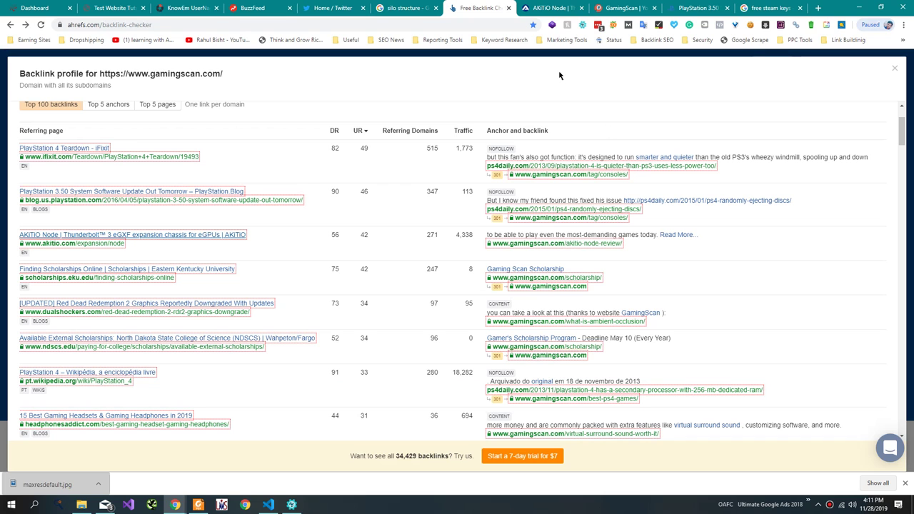
pyautogui.moveTo(659, 234); pyautogui.dragTo(697, 235)
pyautogui.hotkey('ctrl', 'c')
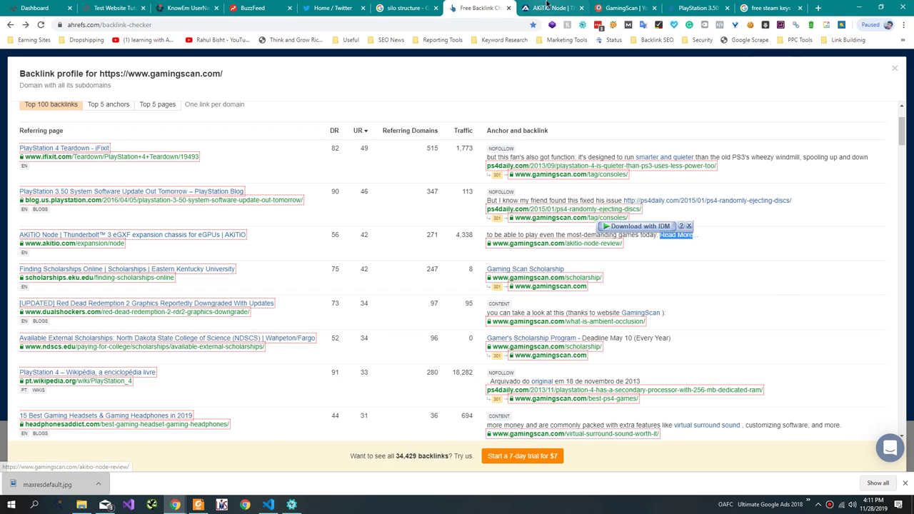
pyautogui.click(550, 8)
pyautogui.hotkey('ctrl', 'f')
pyautogui.hotkey('ctrl', 'v')
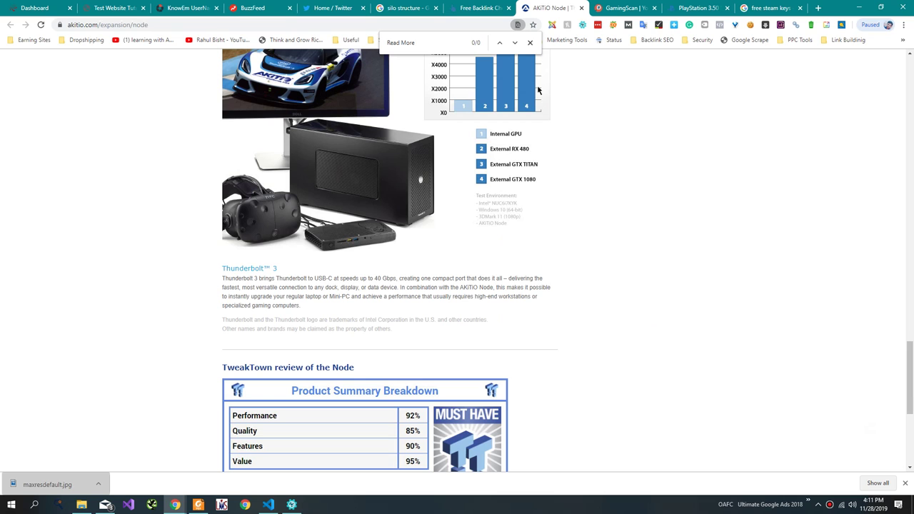
pyautogui.press('BackSpace')
pyautogui.press('BackSpace')
pyautogui.press('BackSpace')
pyautogui.press('BackSpace')
pyautogui.press('BackSpace')
pyautogui.press('BackSpace')
pyautogui.press('BackSpace')
pyautogui.press('BackSpace')
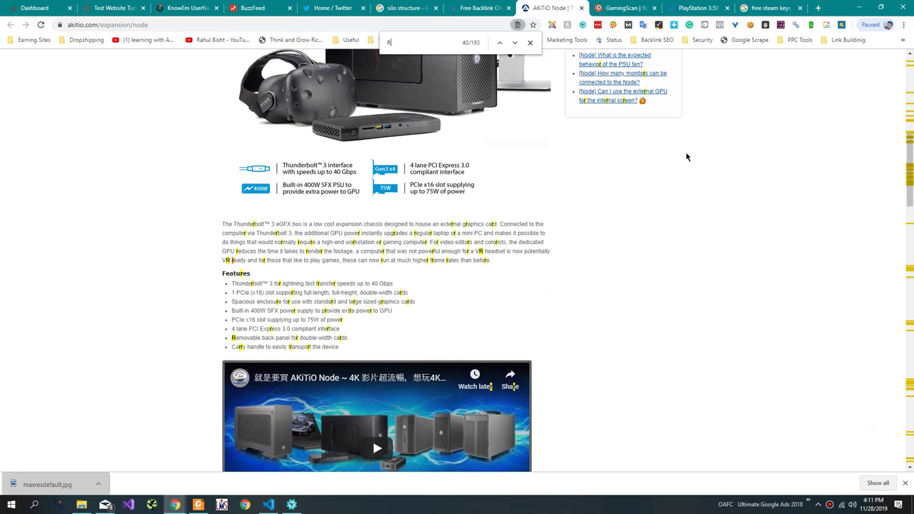
pyautogui.press('BackSpace')
pyautogui.scroll(6, 685, 151)
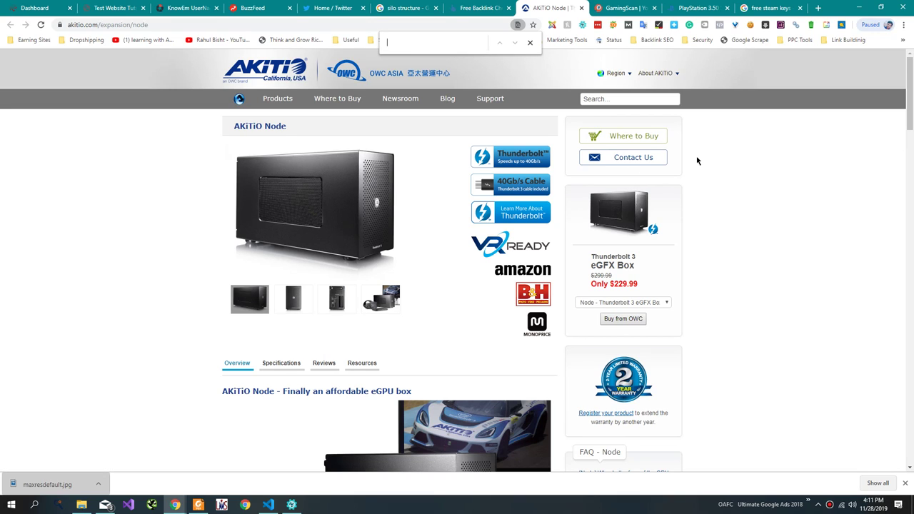
pyautogui.hotkey('ctrl', 'u')
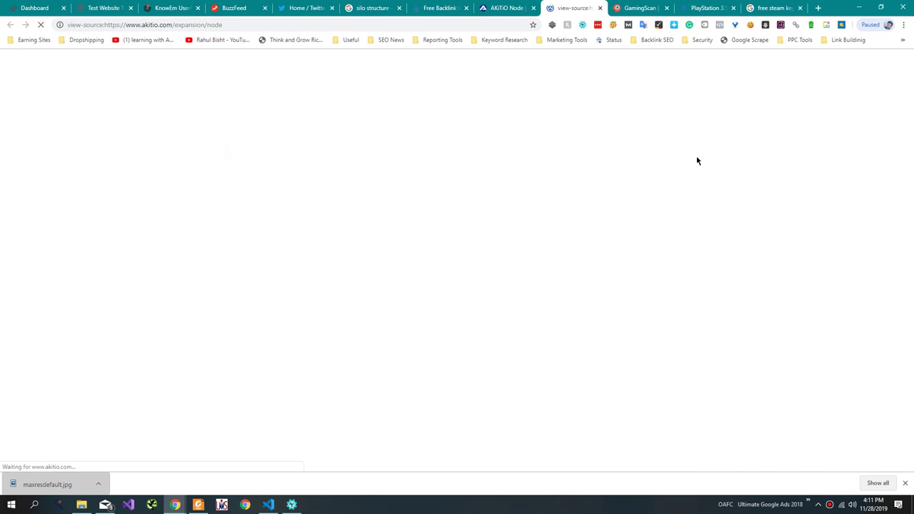
# Search the page source for 'read more' and copy the review's opening sentence
pyautogui.hotkey('ctrl', 'f')
pyautogui.write('read')
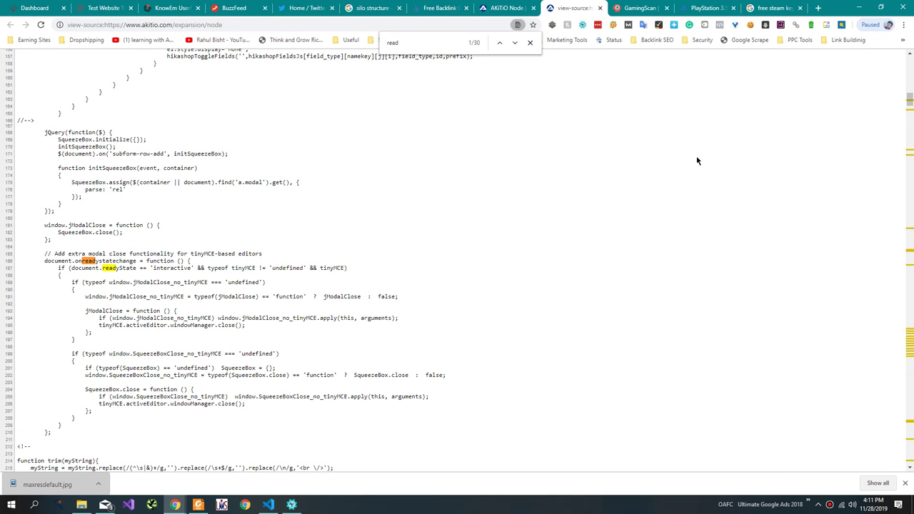
pyautogui.write(' mo')
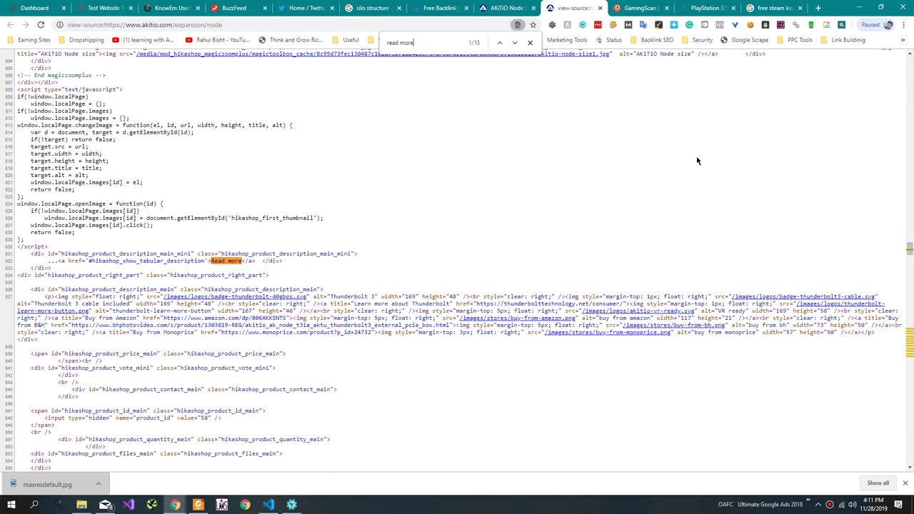
pyautogui.write('re')
pyautogui.press('Return')
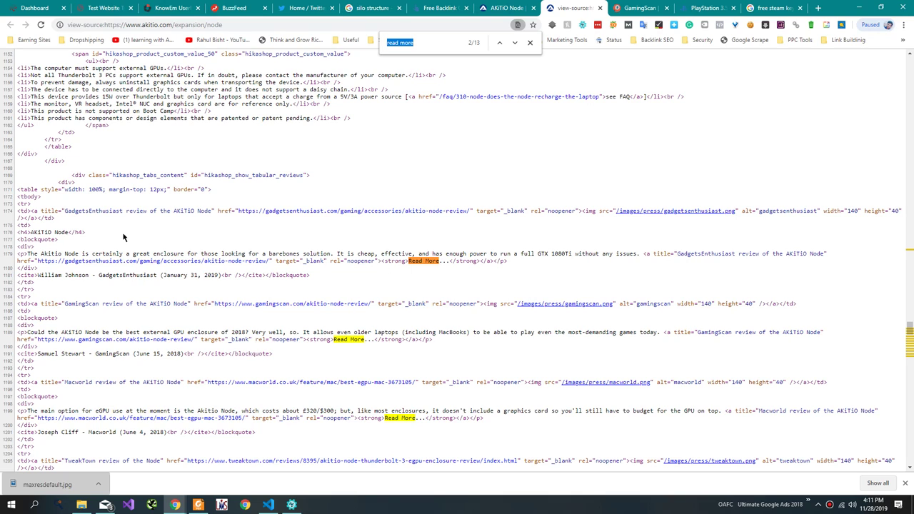
pyautogui.moveTo(26, 253); pyautogui.dragTo(348, 254)
pyautogui.hotkey('ctrl', 'c')
pyautogui.click(503, 8)
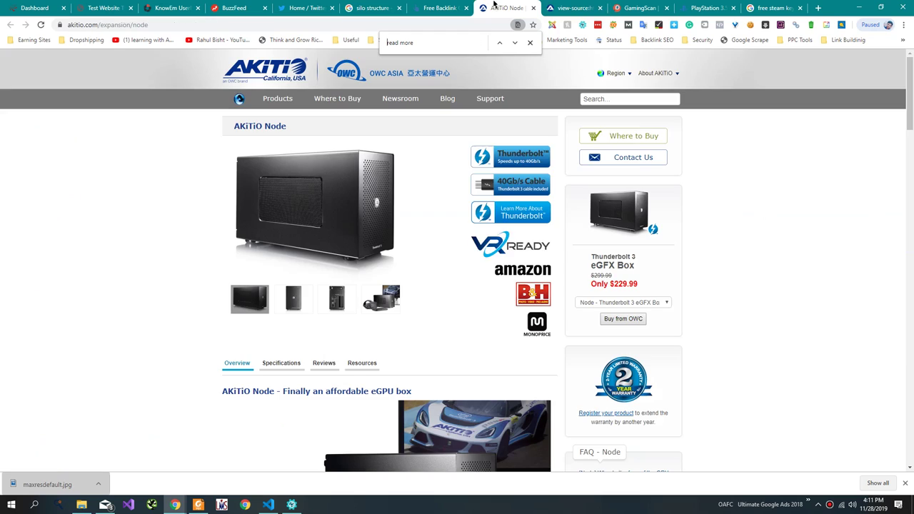
# Search the AKiTiO Node product page for the copied review sentence
pyautogui.hotkey('ctrl', 'f')
pyautogui.hotkey('ctrl', 'v')
pyautogui.moveTo(395, 230)
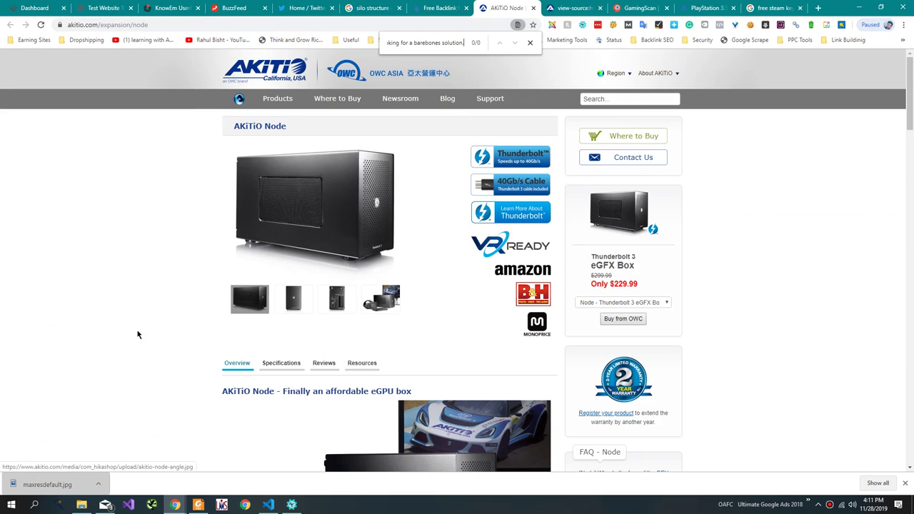
pyautogui.scroll(-10, 137, 336)
pyautogui.scroll(-15, 137, 341)
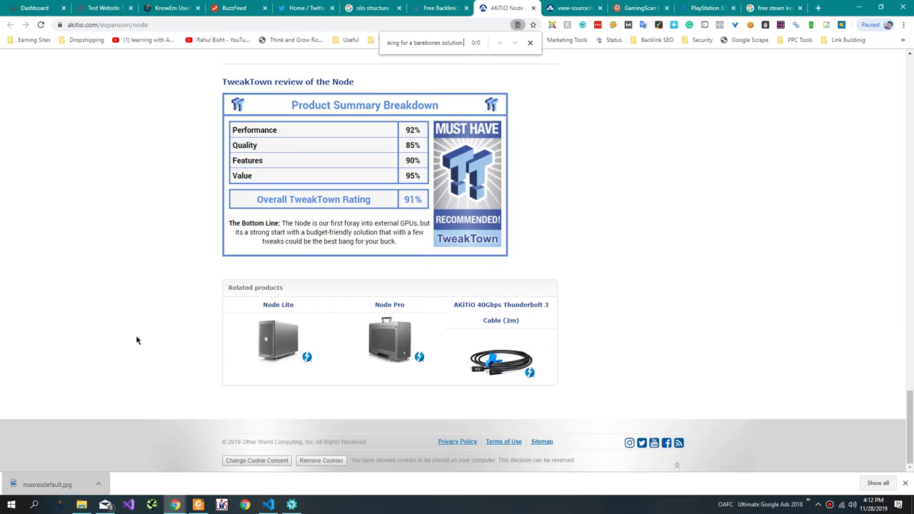
# Turn off uBlock Origin and Adblock Plus for akitio.com and reload the page
pyautogui.click(903, 25)
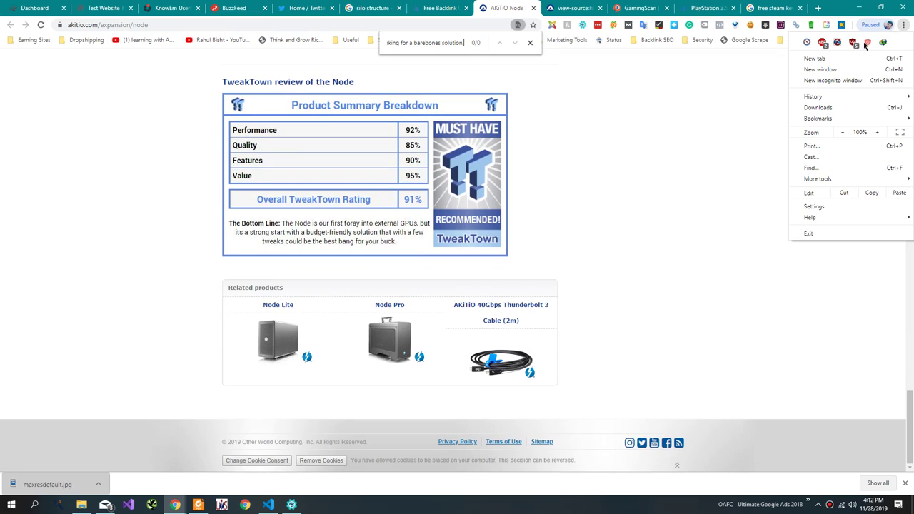
pyautogui.click(853, 43)
pyautogui.click(805, 68)
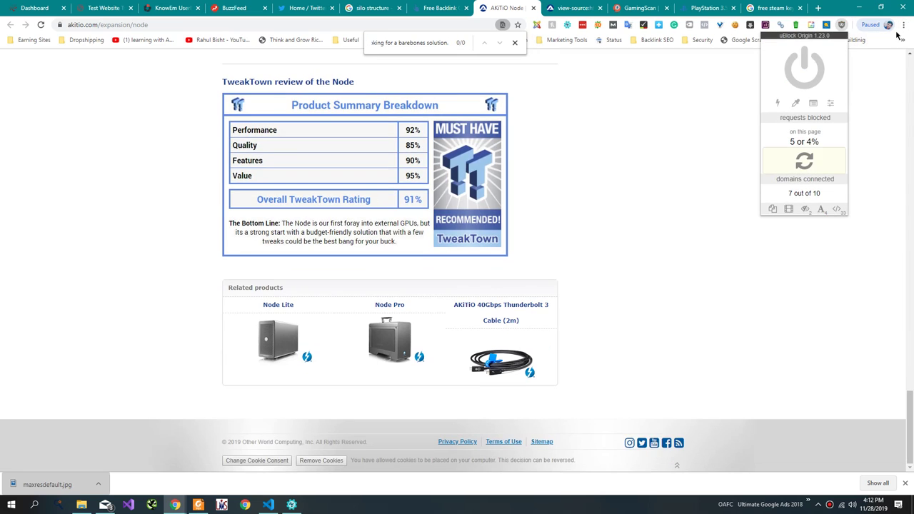
pyautogui.click(903, 26)
pyautogui.click(809, 43)
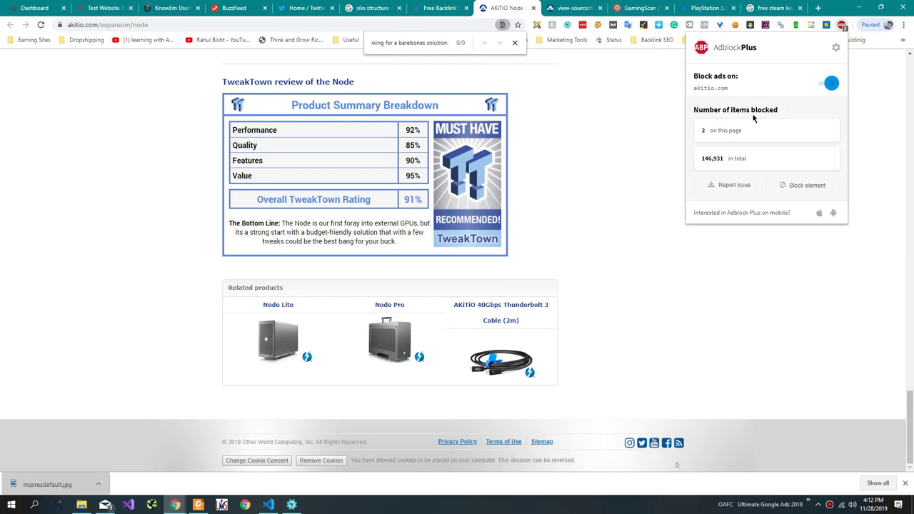
pyautogui.click(830, 83)
pyautogui.click(580, 245)
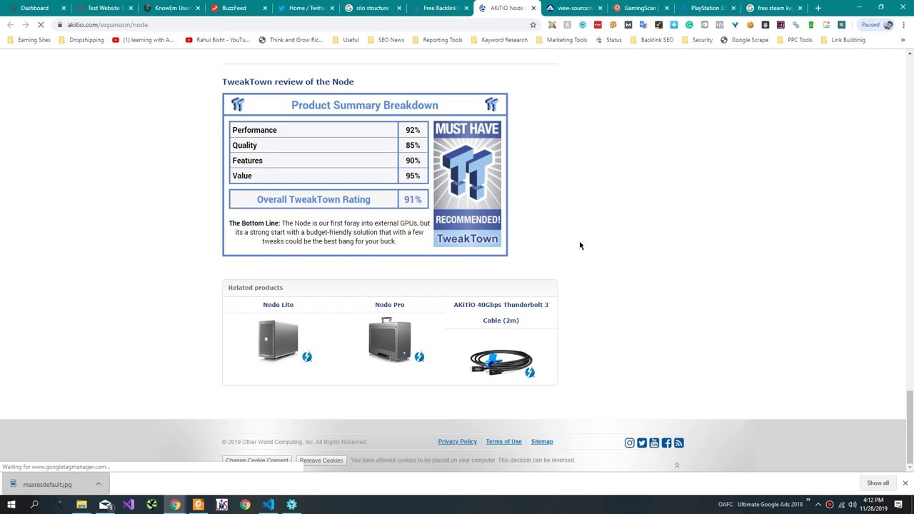
pyautogui.scroll(6, 579, 246)
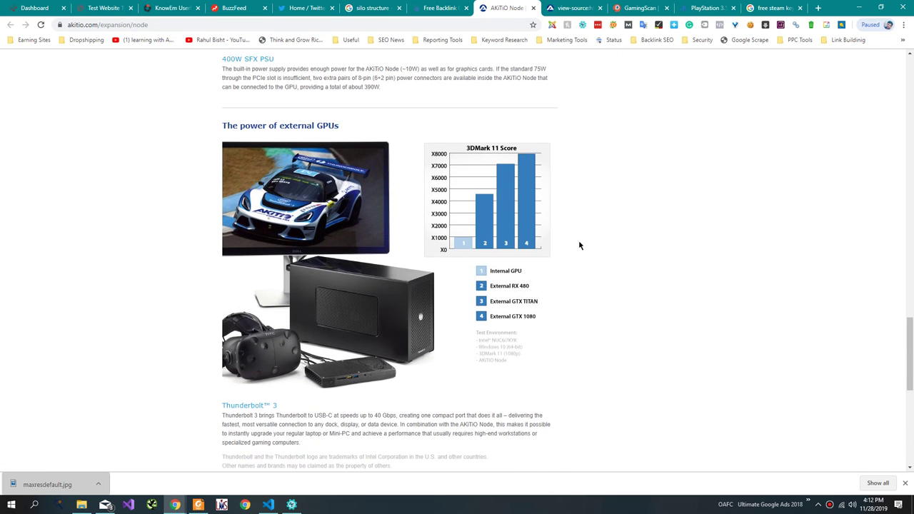
# Open DevTools and search the Elements markup for 'gamings'
pyautogui.hotkey('ctrl', 'shift', 'i')
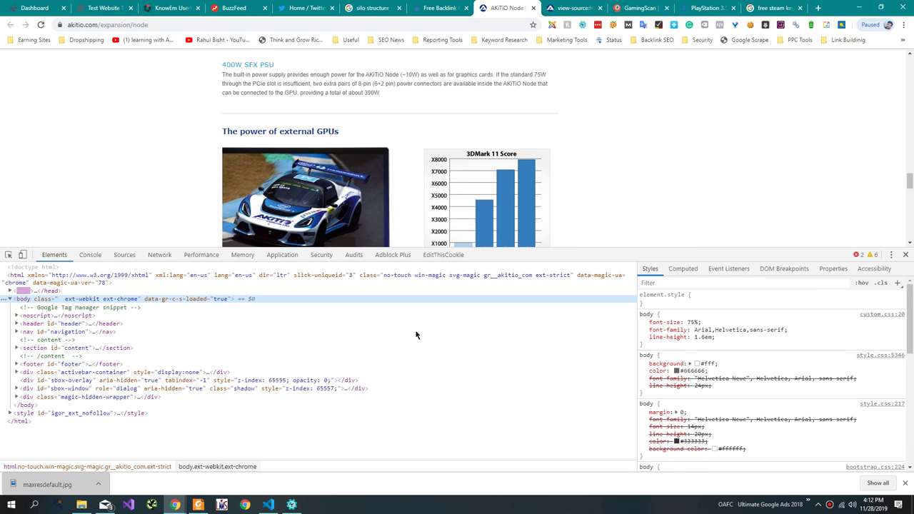
pyautogui.click(388, 380)
pyautogui.hotkey('ctrl', 'f')
pyautogui.write('gaming')
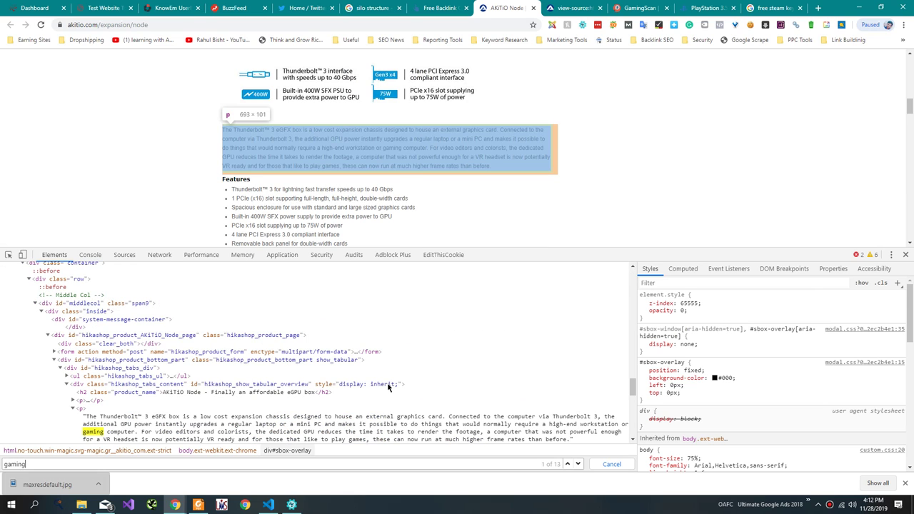
pyautogui.write('s')
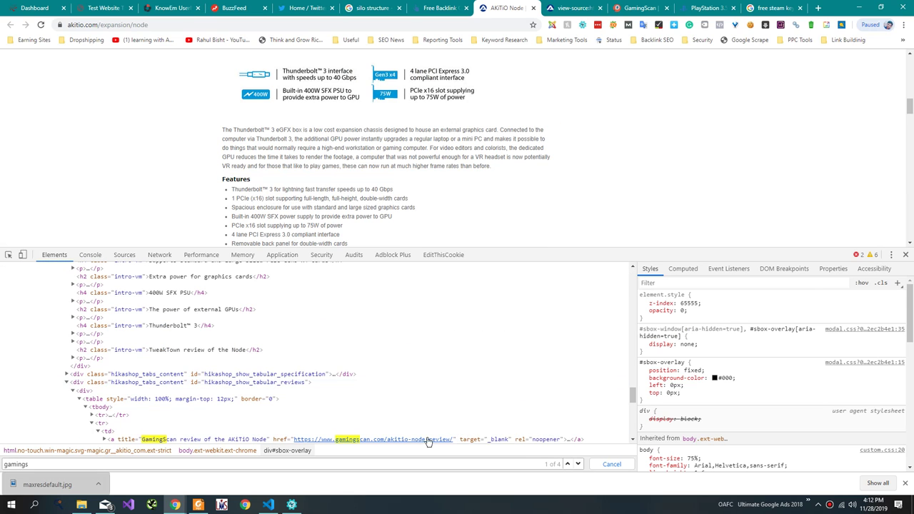
pyautogui.scroll(-10, 596, 150)
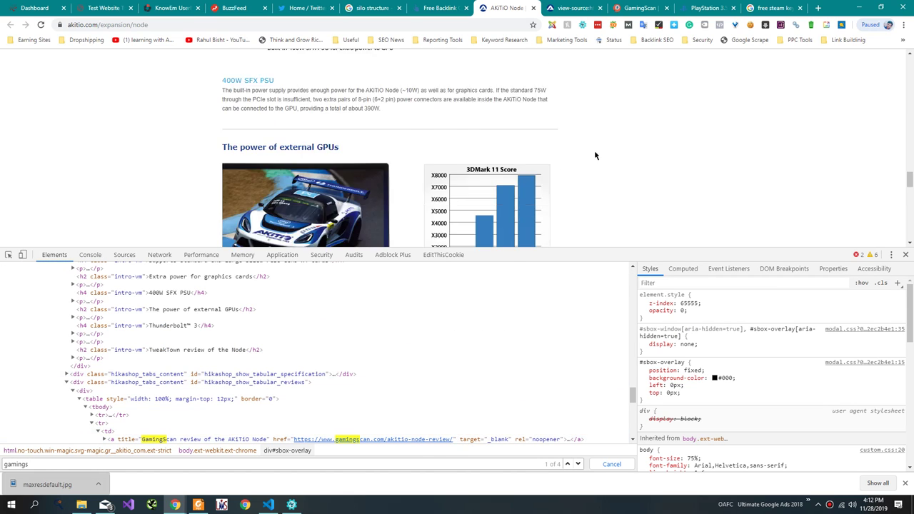
pyautogui.scroll(-5, 594, 155)
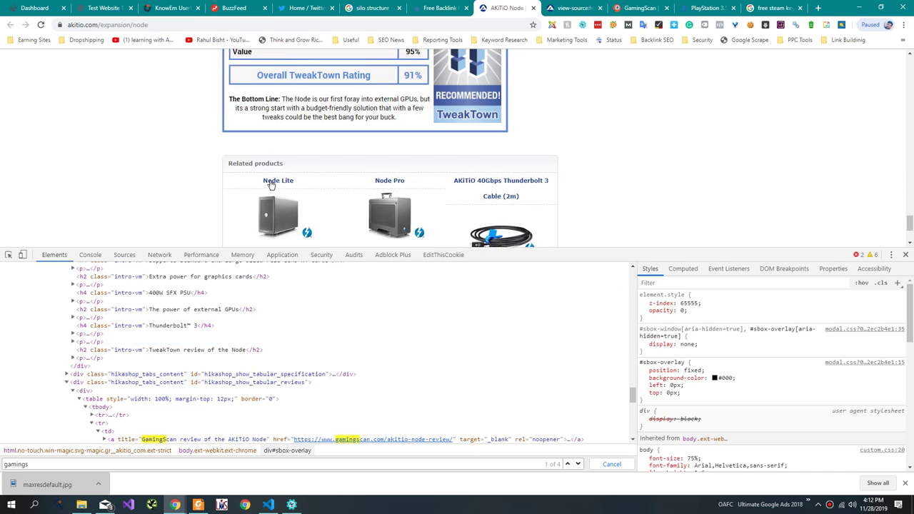
pyautogui.click(247, 350)
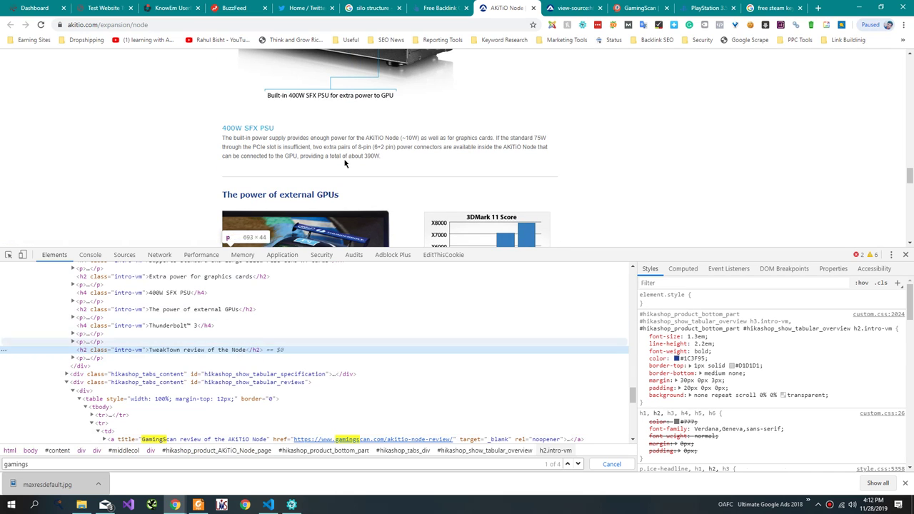
# Show the AKiTiO Node product's Reviews section
pyautogui.scroll(10, 344, 164)
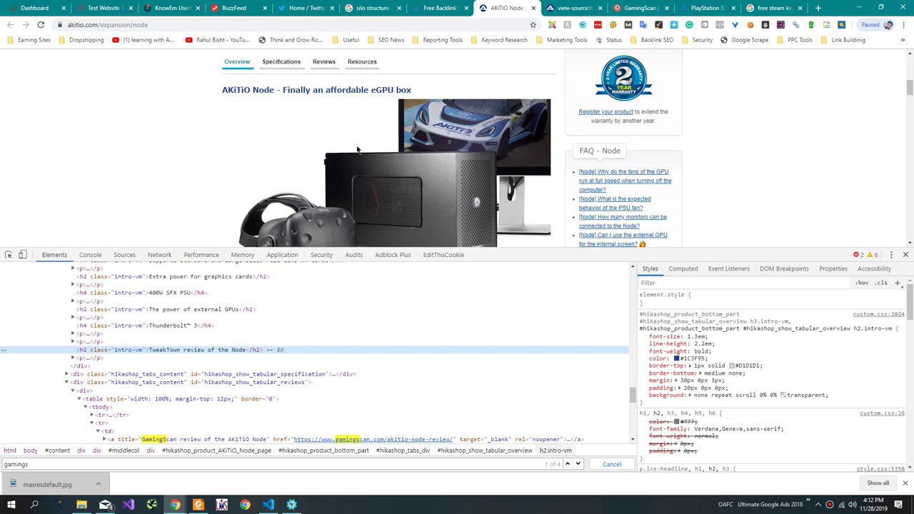
pyautogui.scroll(3, 357, 150)
pyautogui.scroll(-8, 353, 186)
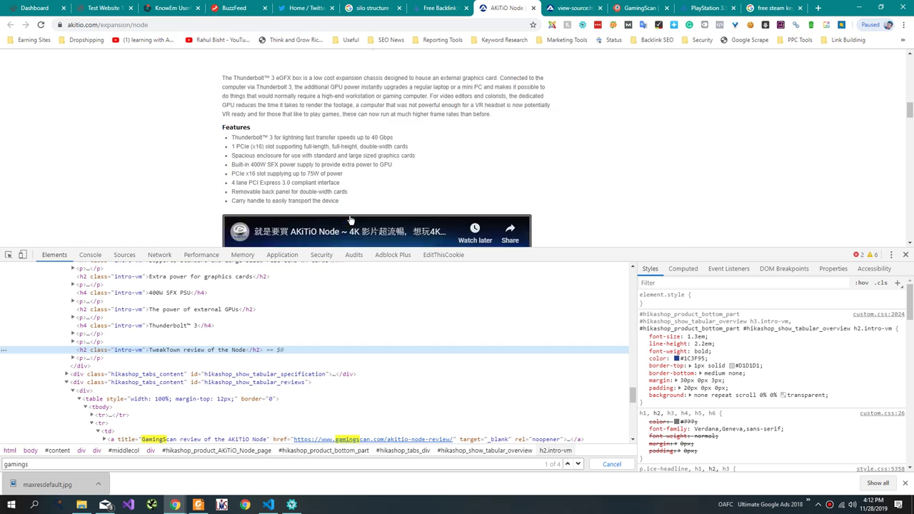
pyautogui.scroll(6, 350, 220)
pyautogui.click(317, 177)
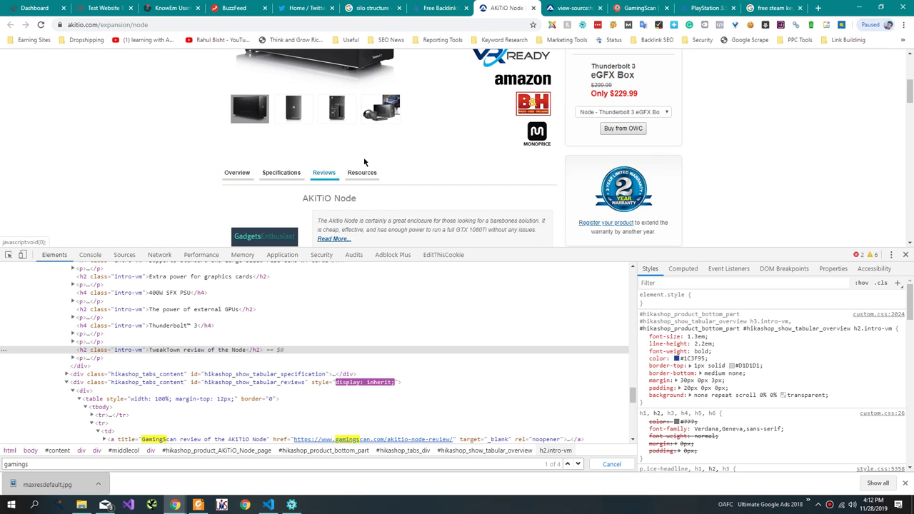
# Close DevTools and scroll through the GamingScan, PCWorld, LON.TV and other press reviews
pyautogui.scroll(-5, 370, 157)
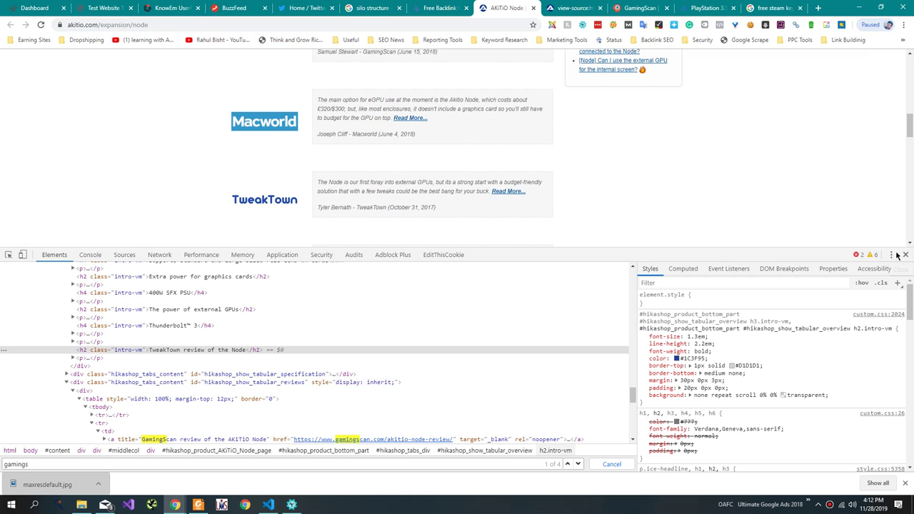
pyautogui.click(904, 255)
pyautogui.scroll(-10, 258, 205)
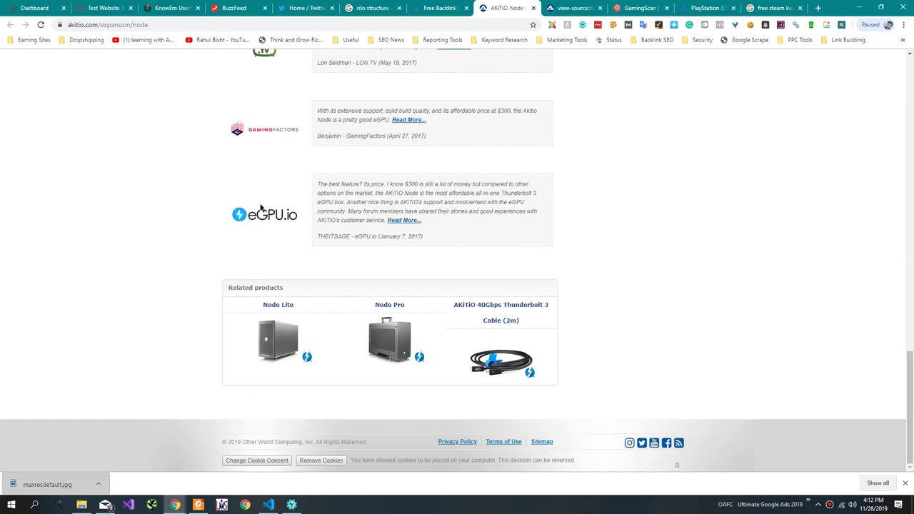
pyautogui.scroll(7, 264, 214)
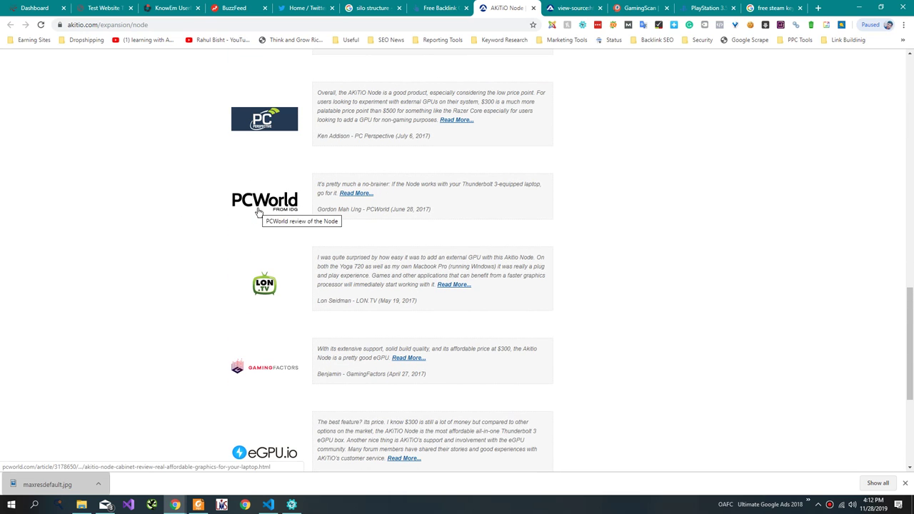
pyautogui.scroll(5, 259, 211)
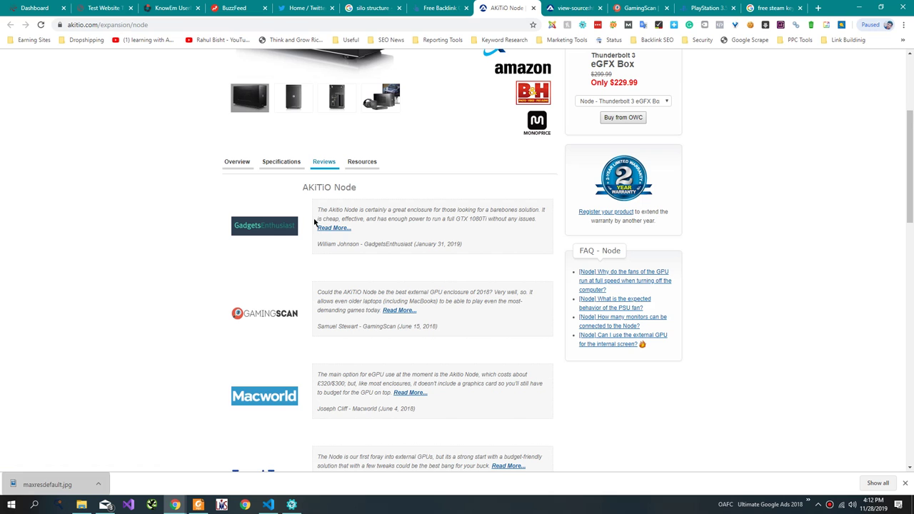
pyautogui.scroll(3, 181, 243)
pyautogui.scroll(-1, 181, 243)
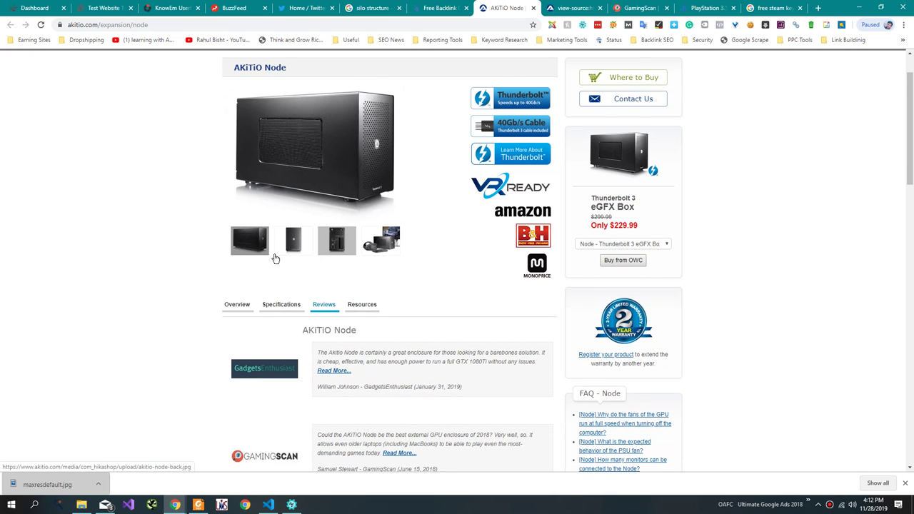
pyautogui.scroll(1, 182, 242)
pyautogui.scroll(-15, 182, 243)
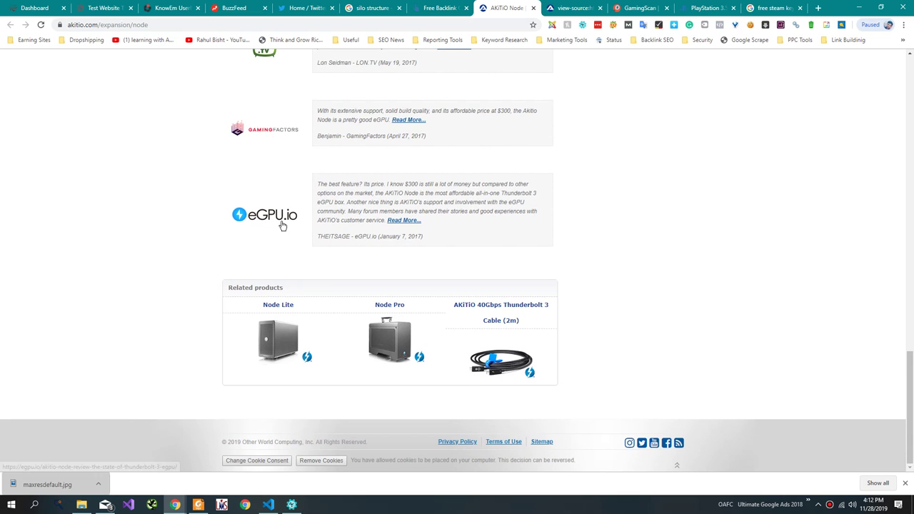
pyautogui.scroll(2, 282, 225)
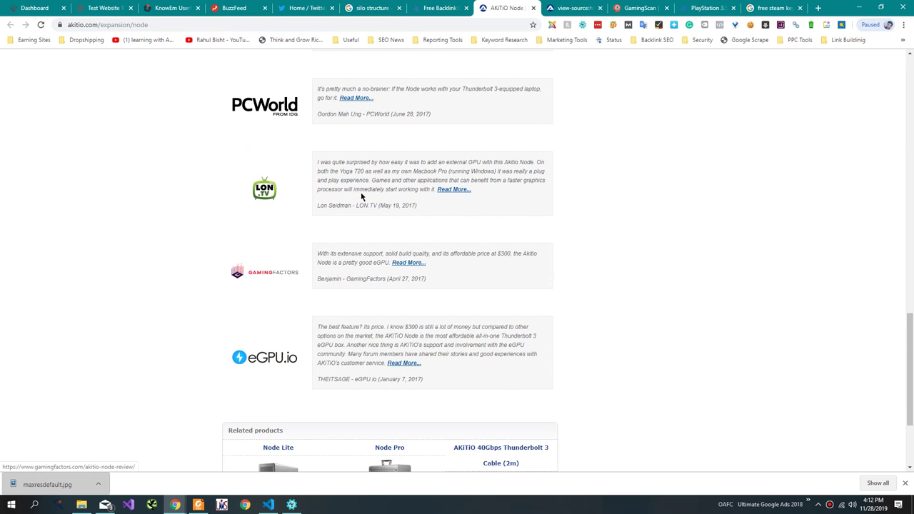
pyautogui.scroll(6, 362, 196)
pyautogui.scroll(5, 362, 196)
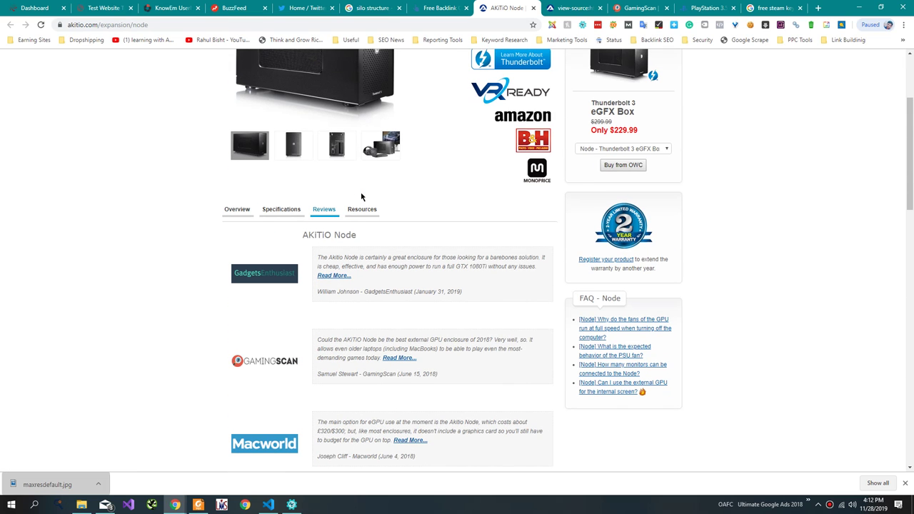
pyautogui.click(335, 275)
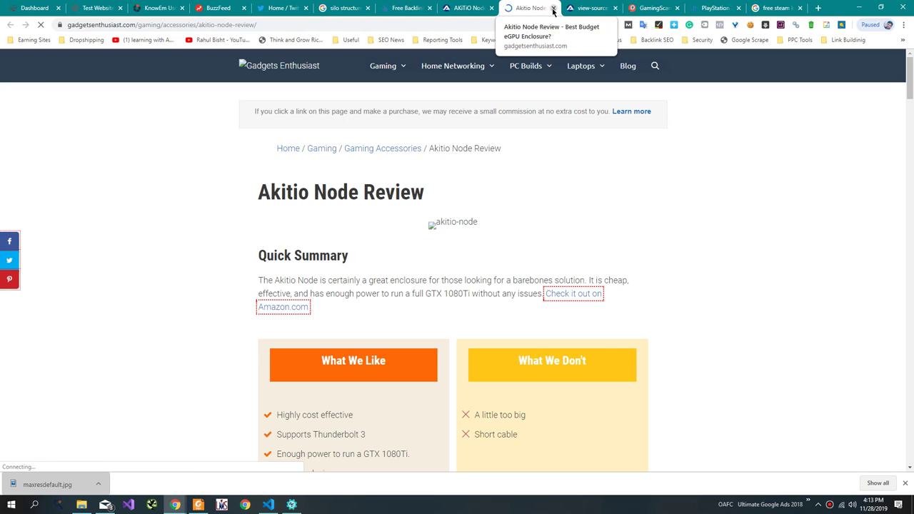
pyautogui.scroll(-20, 398, 198)
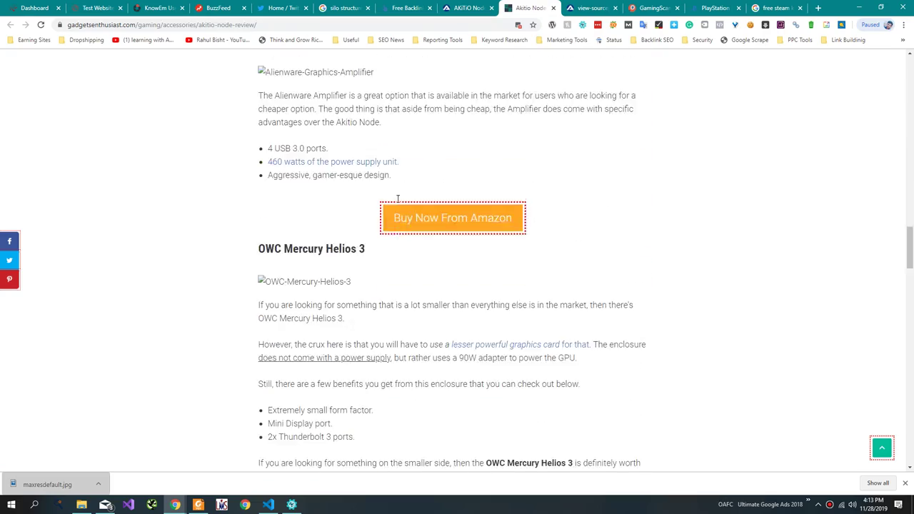
pyautogui.scroll(-20, 397, 200)
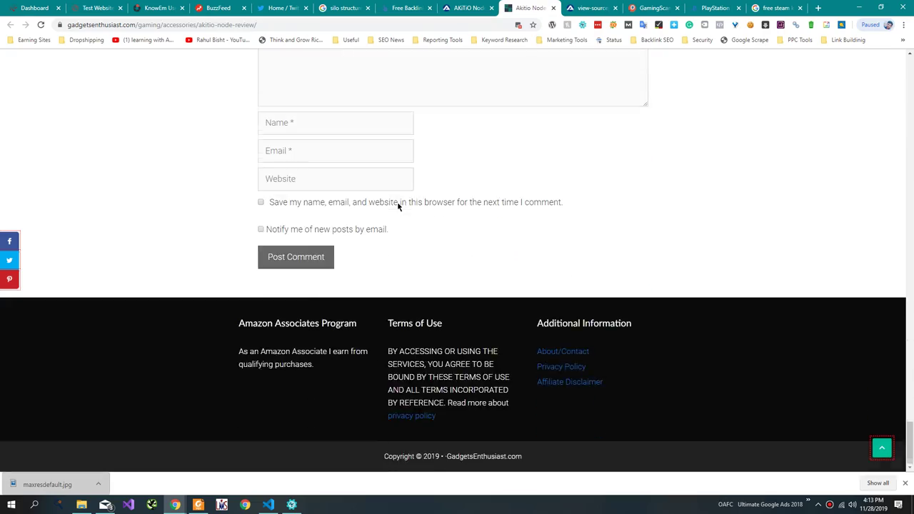
pyautogui.scroll(20, 399, 206)
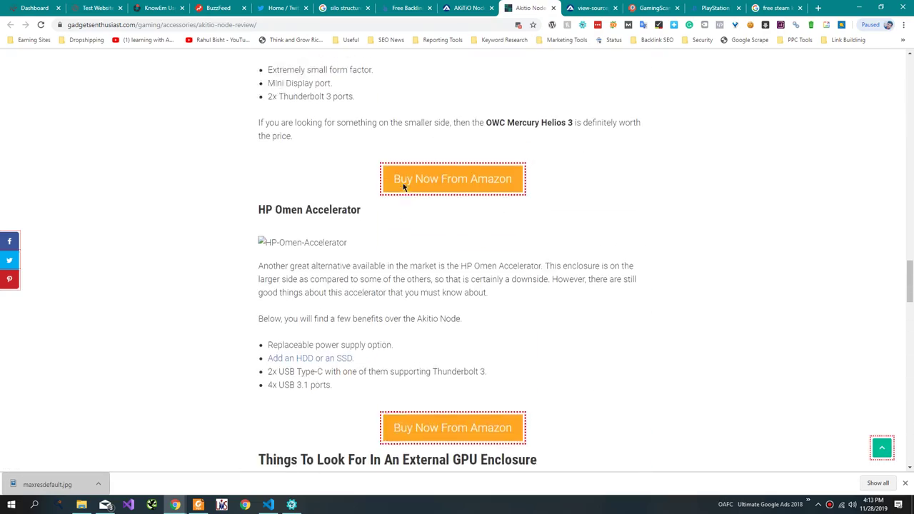
pyautogui.scroll(20, 403, 183)
pyautogui.hotkey('ctrl', 'w')
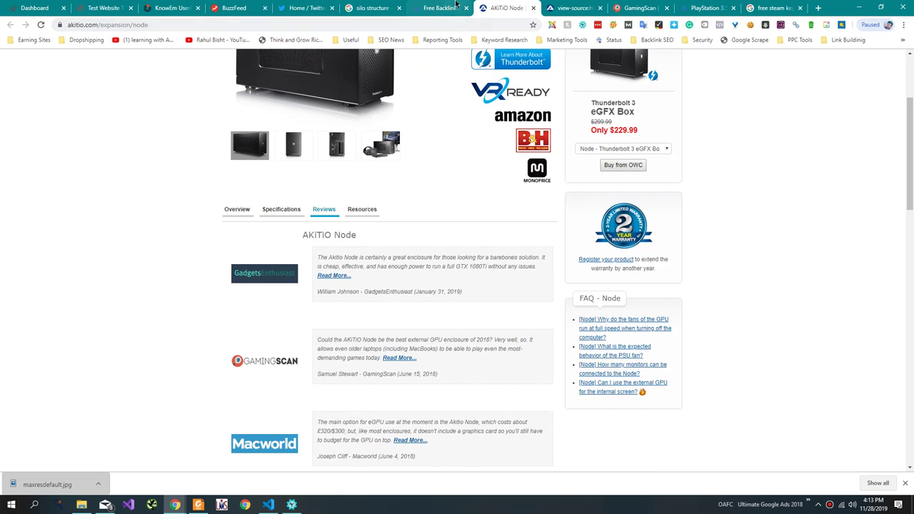
pyautogui.click(455, 7)
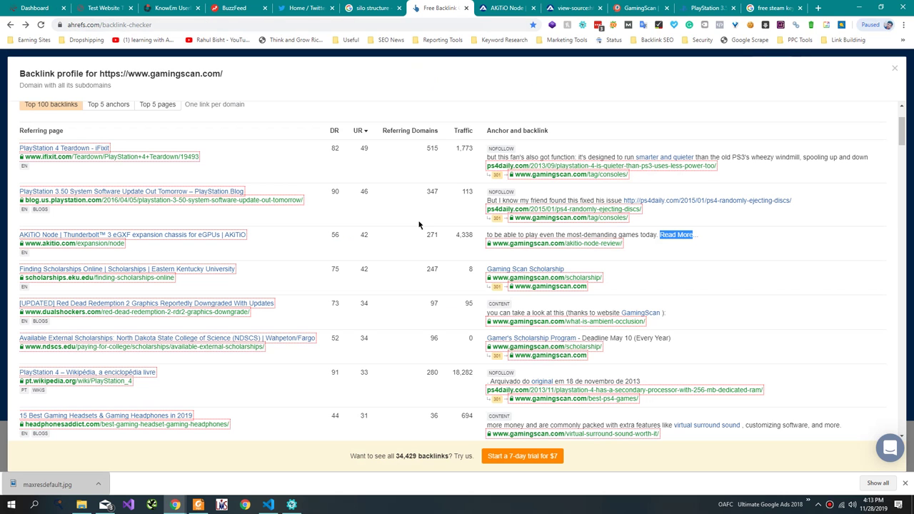
pyautogui.click(500, 7)
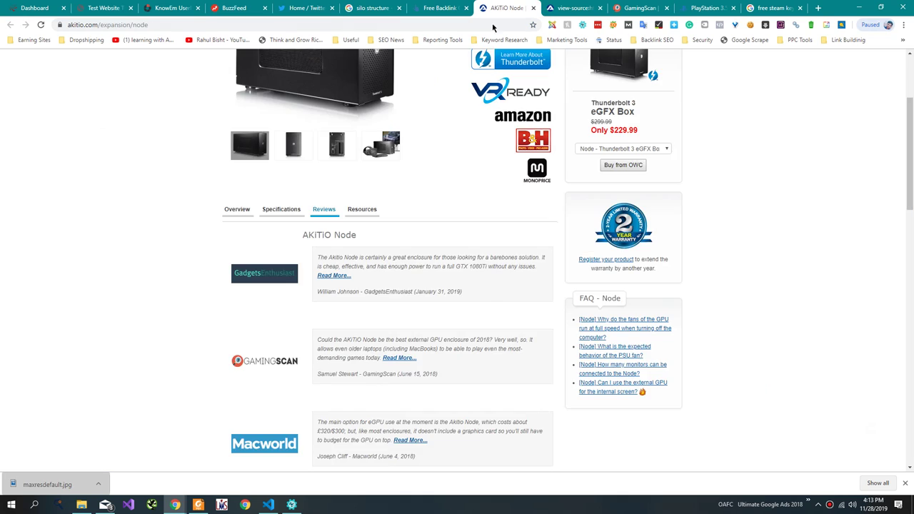
pyautogui.scroll(3, 540, 125)
pyautogui.scroll(-3, 422, 149)
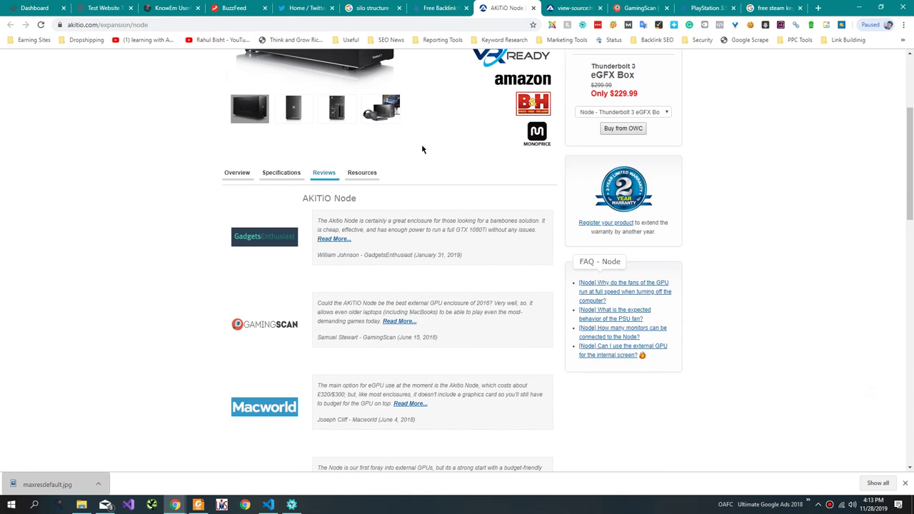
pyautogui.scroll(3, 344, 200)
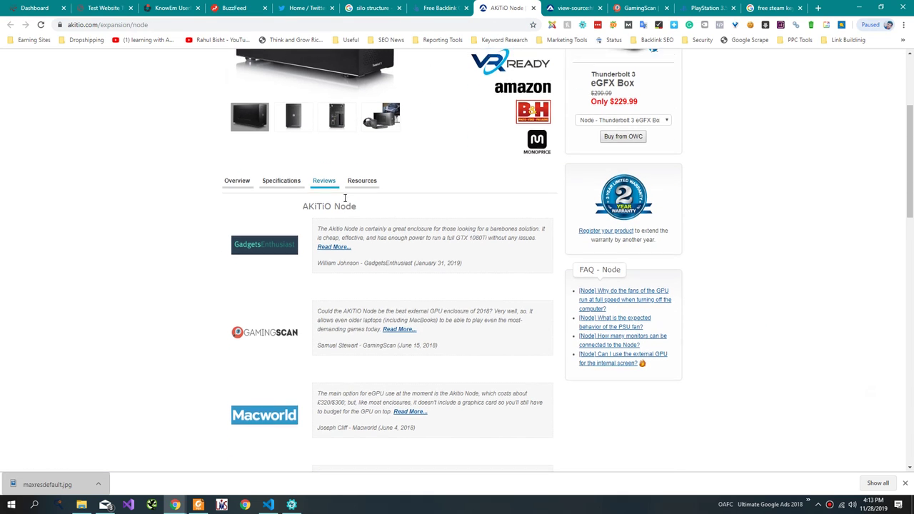
pyautogui.click(657, 158)
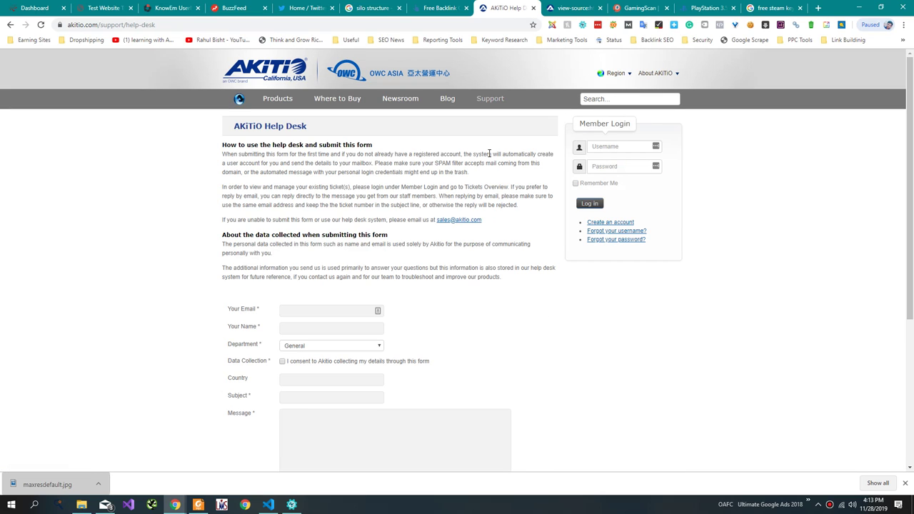
# Scroll to the Help Desk contact form, then return to the gamingscan.com backlink profile
pyautogui.scroll(-3, 489, 153)
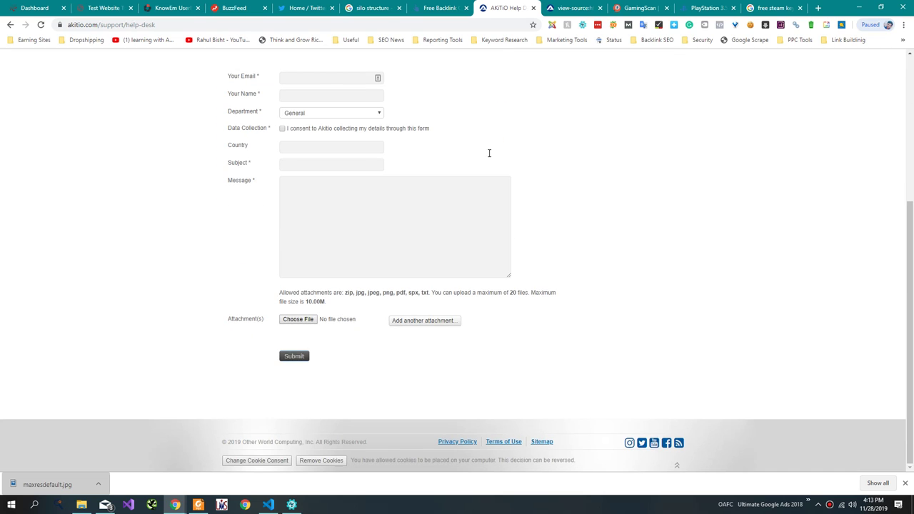
pyautogui.click(441, 9)
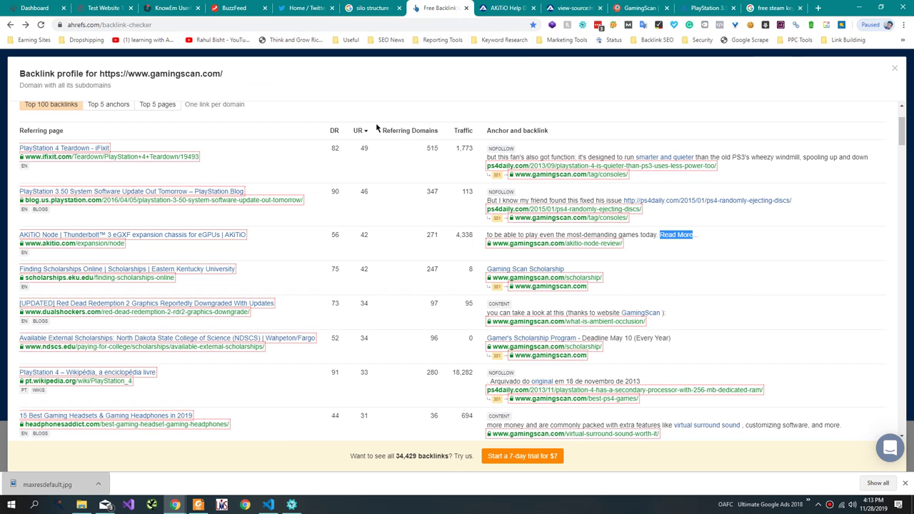
# Open the DualShockers Red Dead Redemption 2 backlink in a new tab
pyautogui.scroll(-2, 376, 127)
pyautogui.scroll(1, 377, 127)
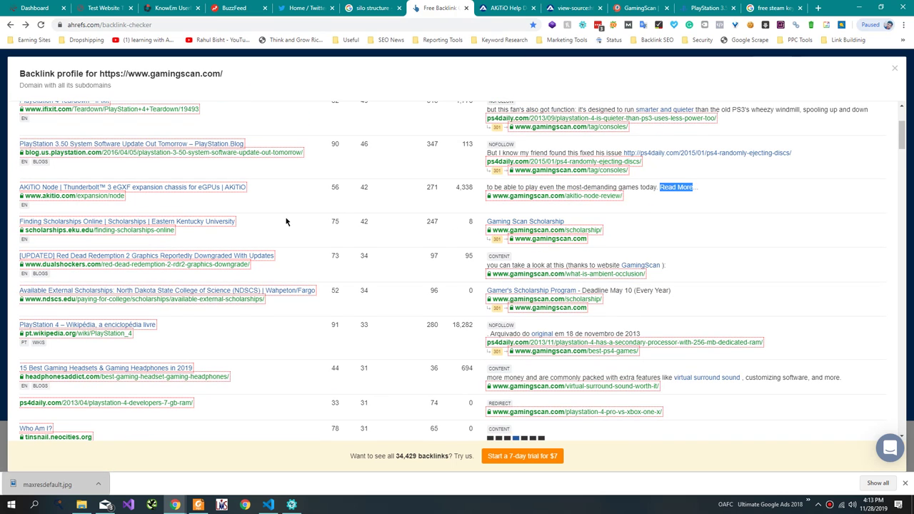
pyautogui.scroll(-1, 271, 214)
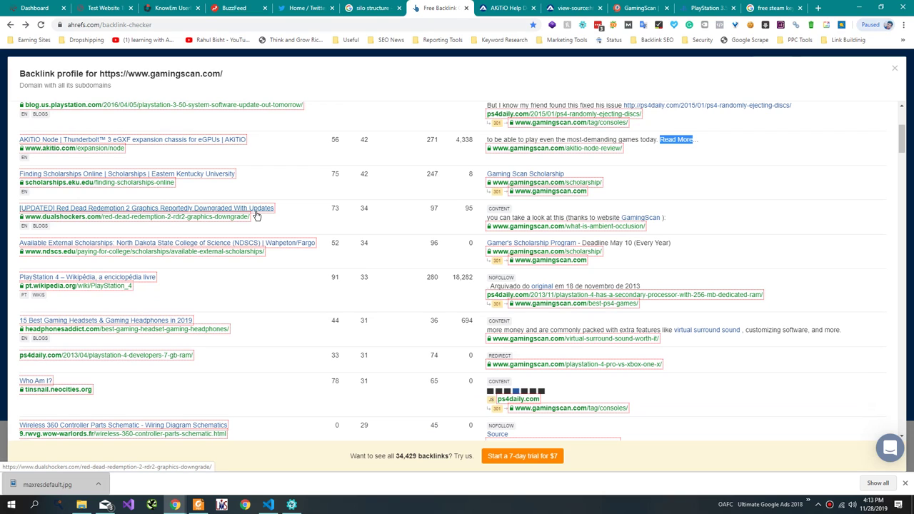
pyautogui.rightClick(257, 216)
pyautogui.click(275, 221)
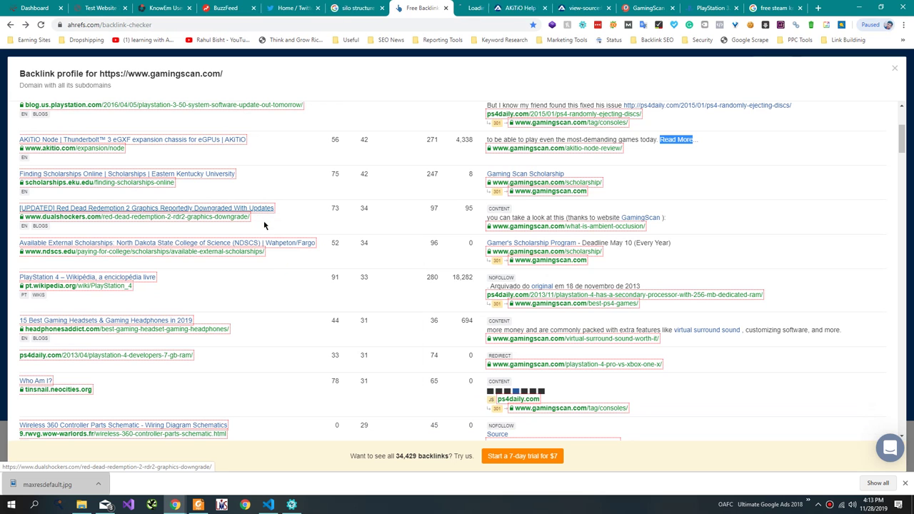
# Open the headphonesaddict and Lenovo Legion backlinks in new tabs
pyautogui.scroll(-4, 271, 245)
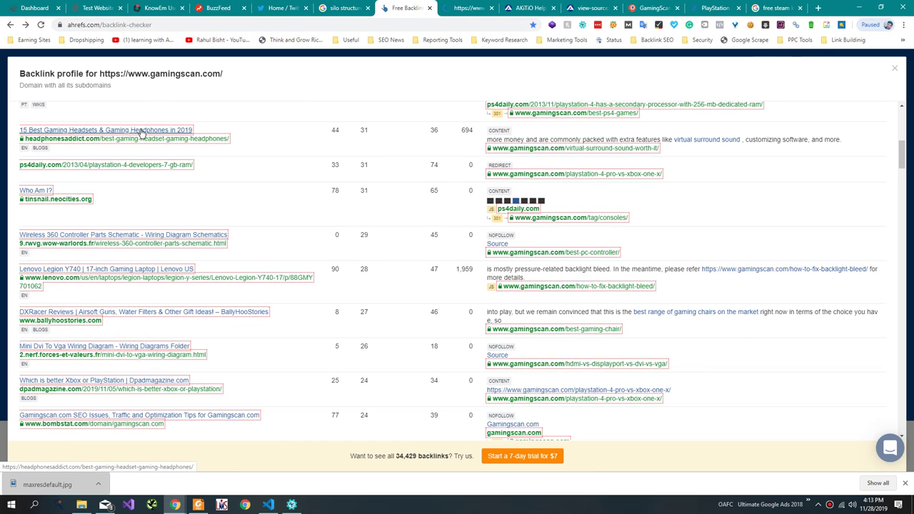
pyautogui.scroll(1, 136, 143)
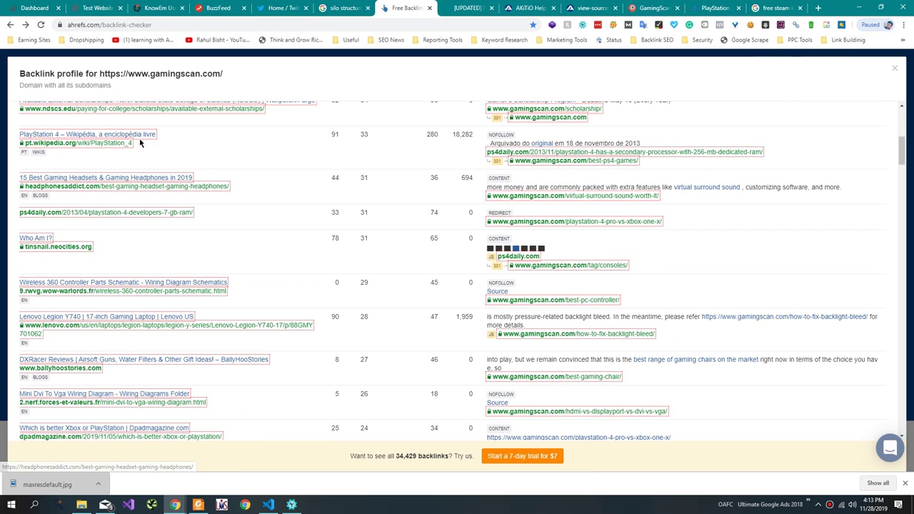
pyautogui.rightClick(116, 191)
pyautogui.click(151, 195)
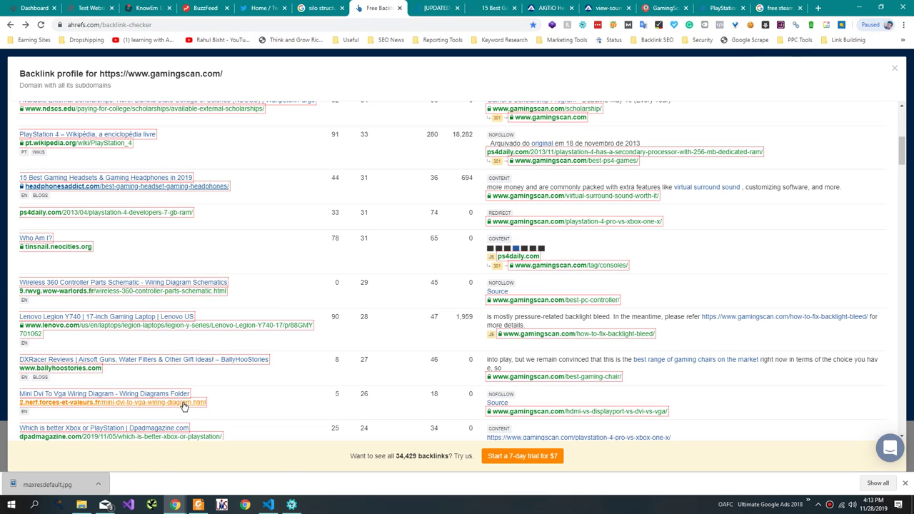
pyautogui.rightClick(233, 327)
pyautogui.click(351, 159)
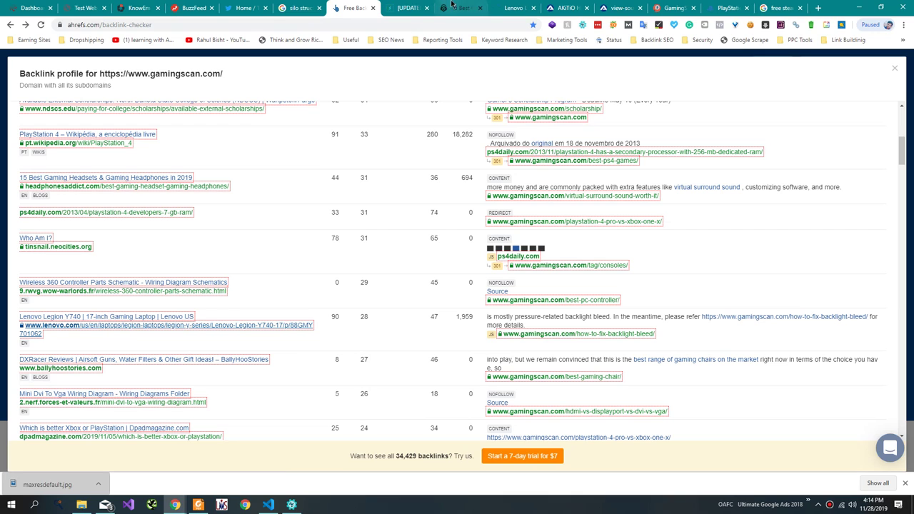
pyautogui.click(407, 8)
# Close the Red Dead Redemption 2 article, then reload and browse the gaming headsets article
pyautogui.scroll(-20, 401, 83)
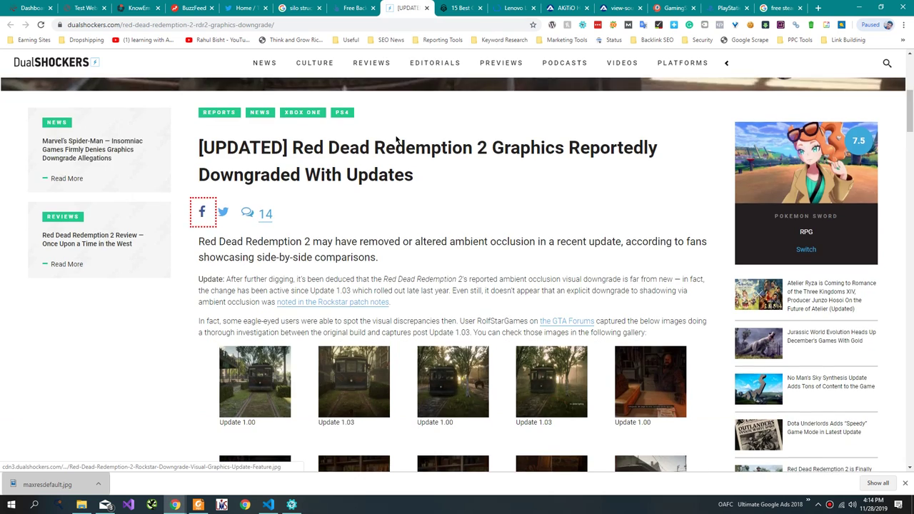
pyautogui.scroll(-20, 380, 184)
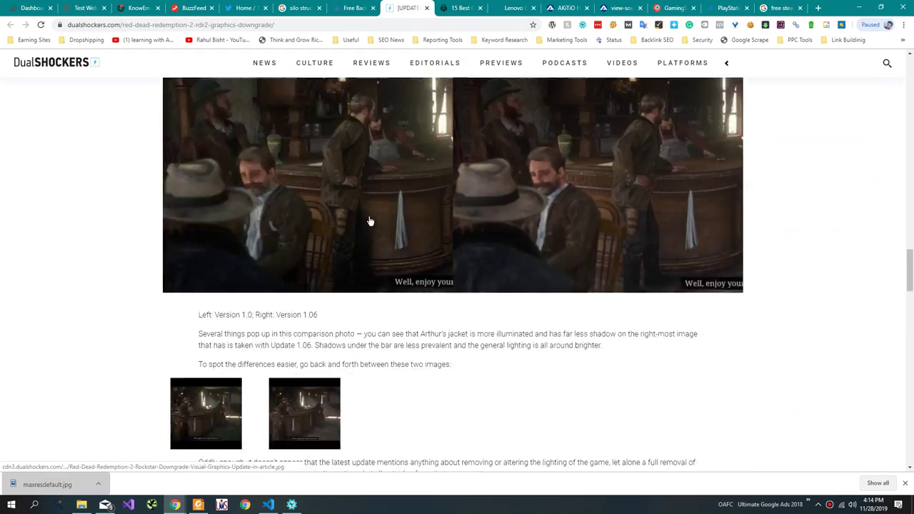
pyautogui.hotkey('ctrl', 'w')
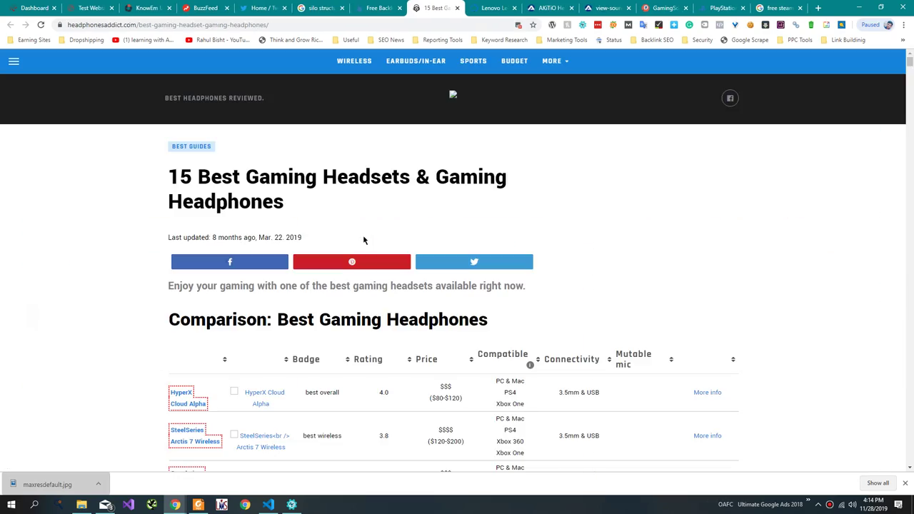
pyautogui.scroll(-20, 363, 239)
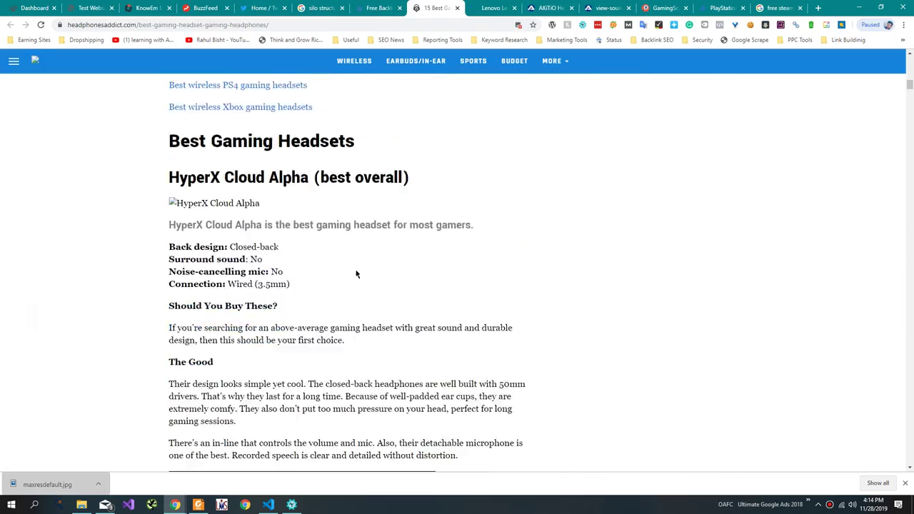
pyautogui.scroll(-3, 353, 283)
pyautogui.hotkey('ctrl', 'Tab')
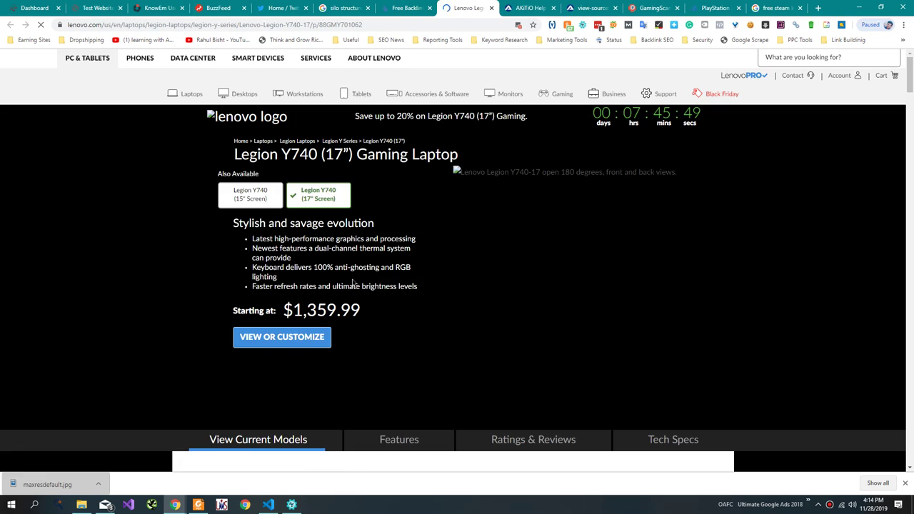
pyautogui.hotkey('ctrl', 'shift', 'Tab')
pyautogui.press('F5')
pyautogui.scroll(20, 413, 214)
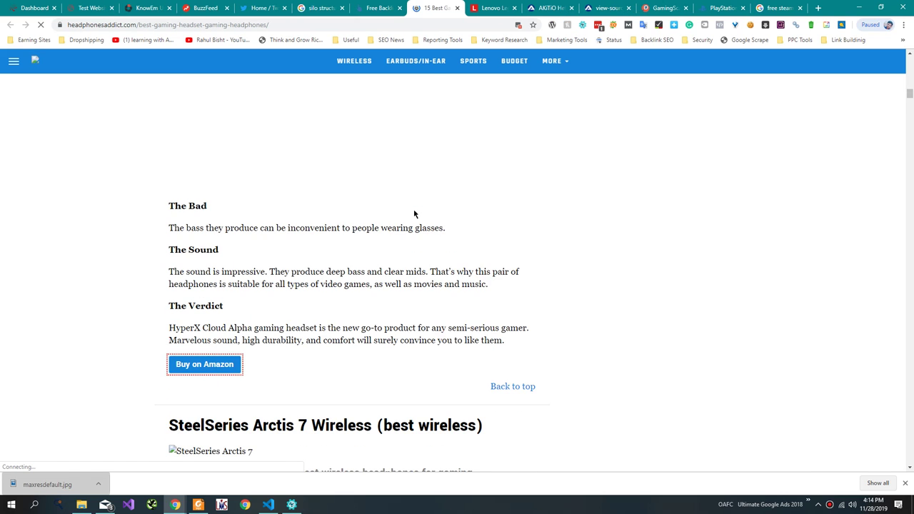
pyautogui.middleClick(412, 216)
pyautogui.scroll(10, 409, 224)
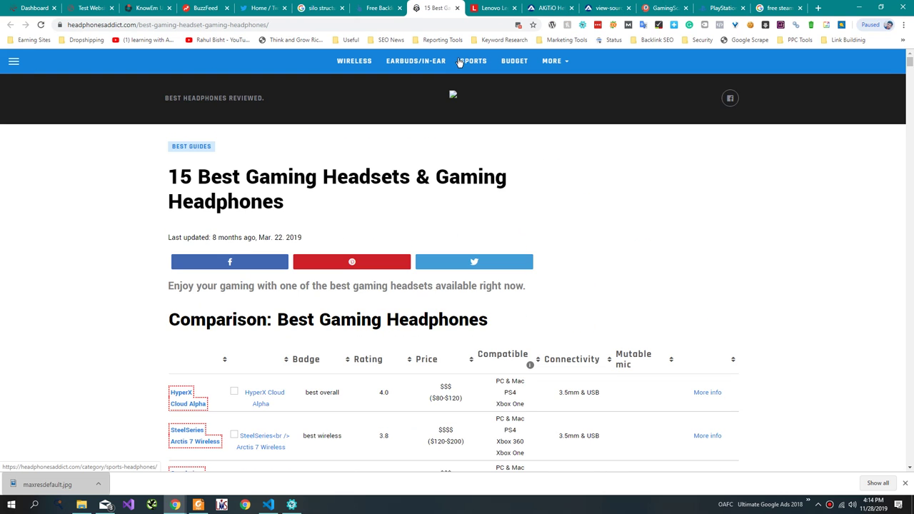
pyautogui.moveTo(551, 64)
# Open the Lenovo Legion Y740 Ratings & Reviews and advance to reviews 4–33 of 239
pyautogui.hotkey('ctrl', 'Tab')
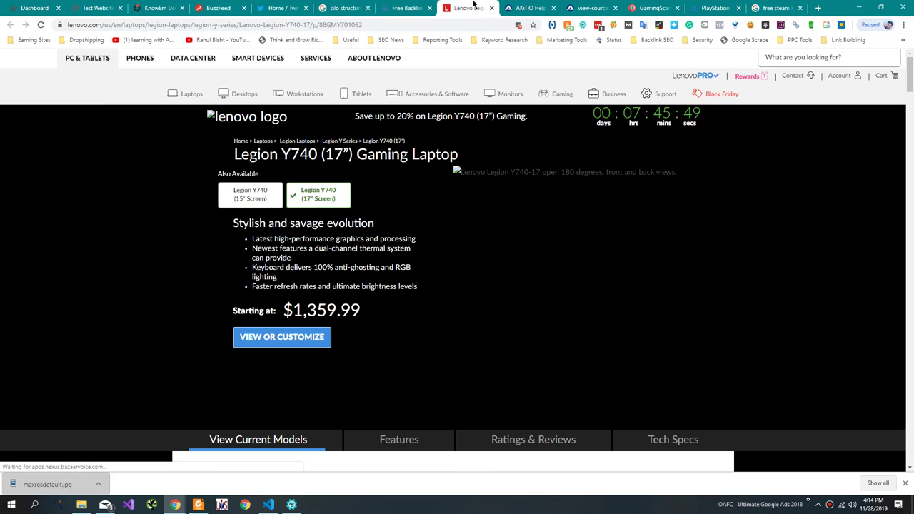
pyautogui.scroll(-3, 319, 219)
pyautogui.scroll(-10, 318, 220)
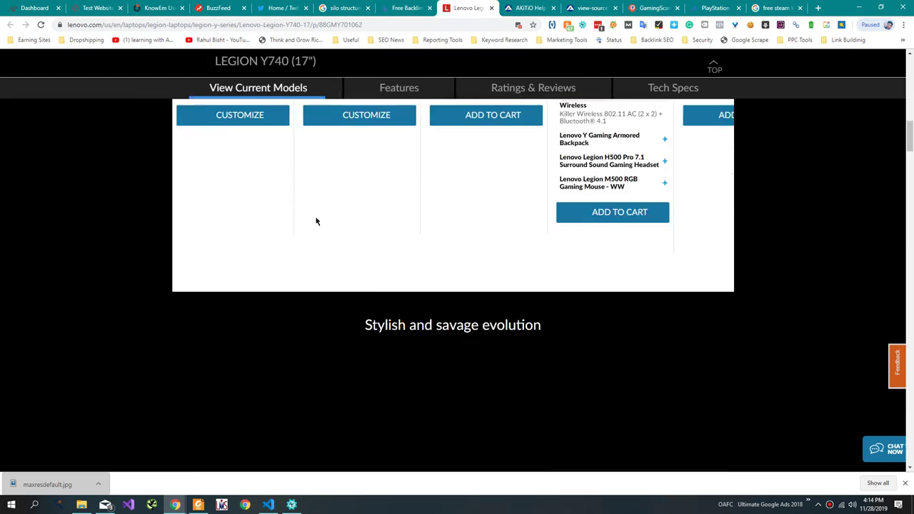
pyautogui.scroll(1, 312, 235)
pyautogui.scroll(-7, 312, 236)
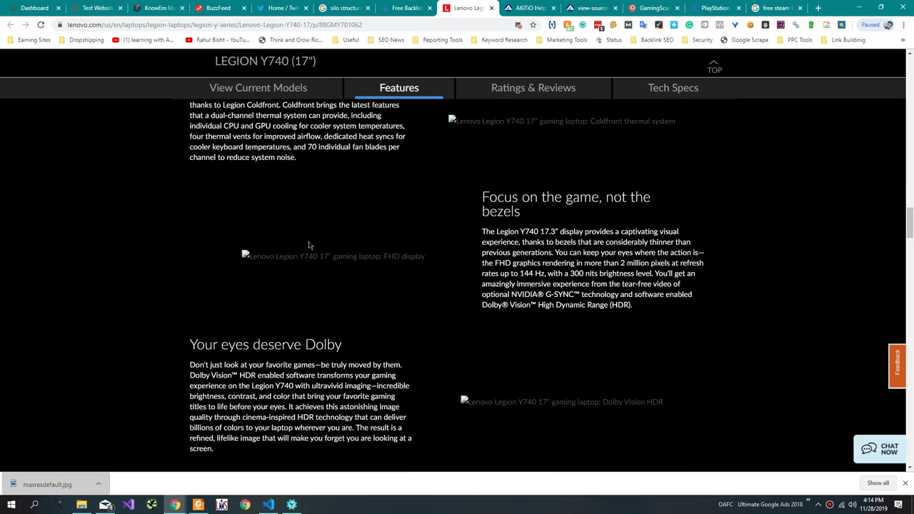
pyautogui.click(510, 93)
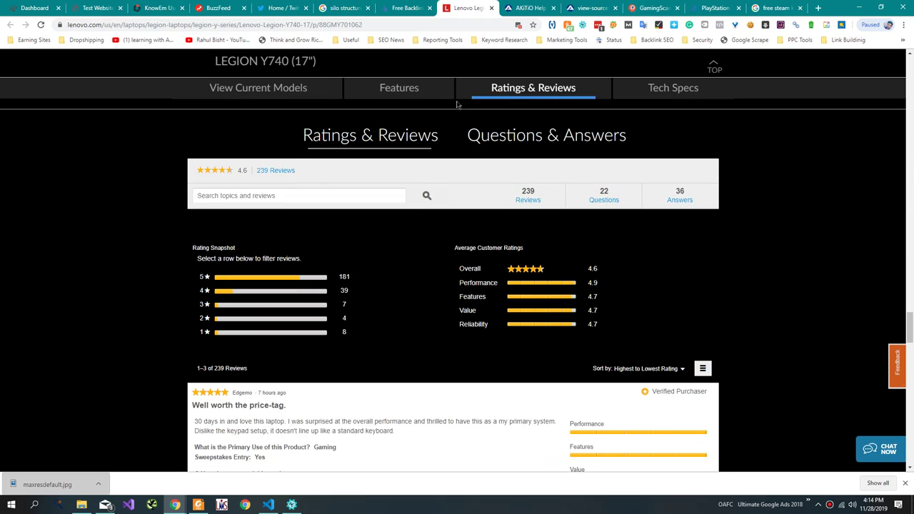
pyautogui.scroll(-2, 307, 187)
pyautogui.scroll(3, 312, 219)
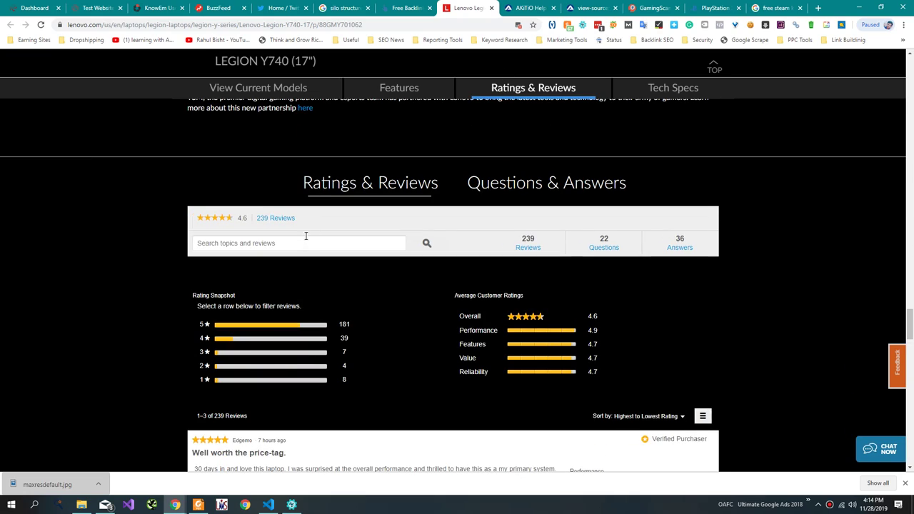
pyautogui.scroll(-5, 278, 228)
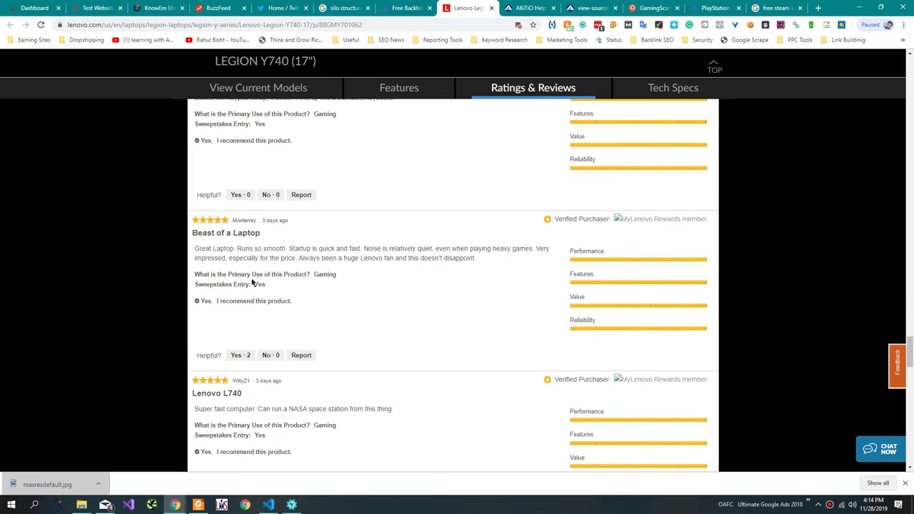
pyautogui.scroll(-5, 253, 275)
pyautogui.scroll(7, 255, 203)
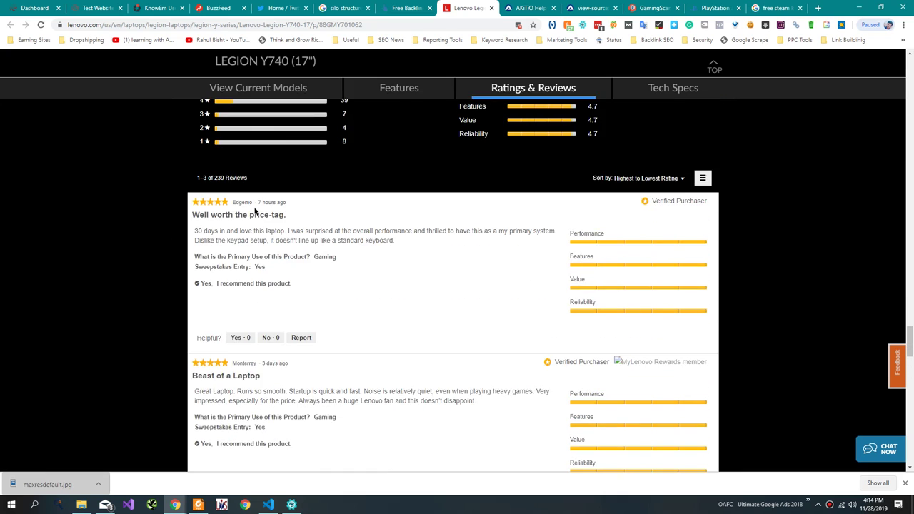
pyautogui.scroll(-6, 237, 226)
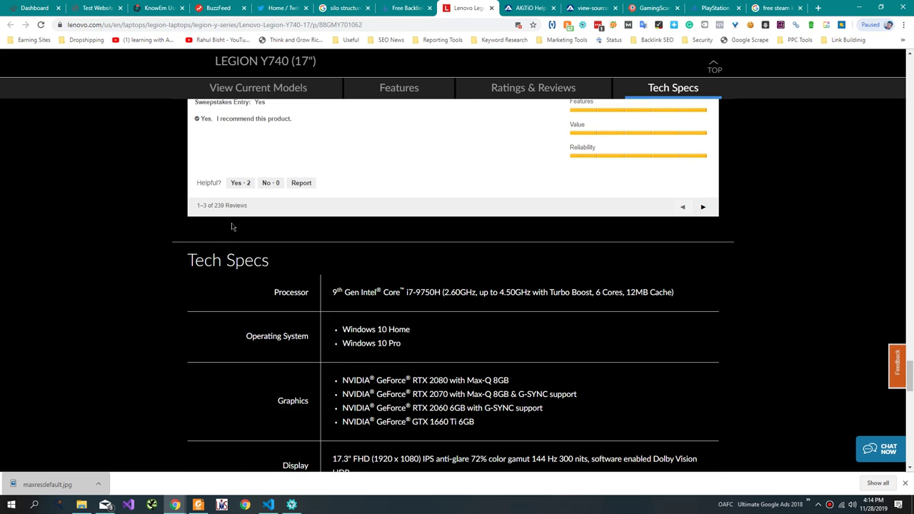
pyautogui.scroll(-6, 232, 227)
pyautogui.scroll(7, 230, 229)
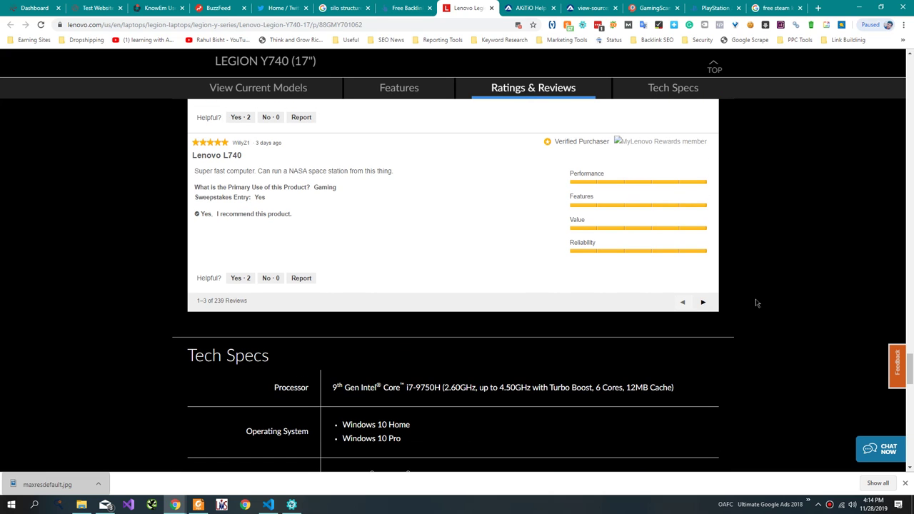
pyautogui.click(703, 302)
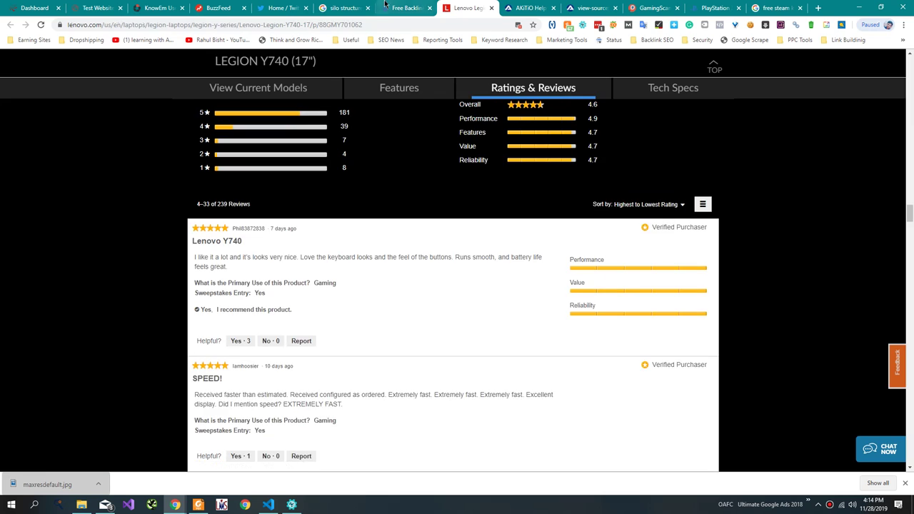
pyautogui.click(384, 5)
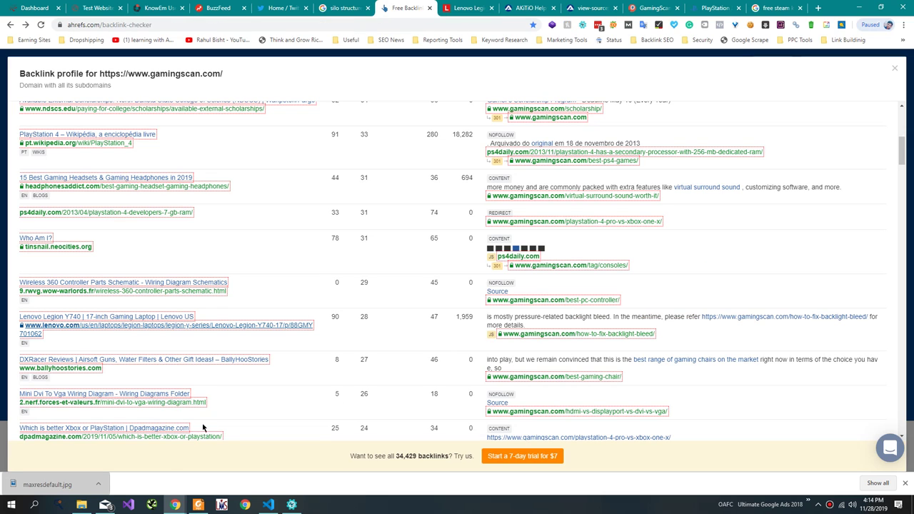
# Open the dpadmagazine and DXRacer Reviews backlinks in background tabs and view ballyhoostories
pyautogui.middleClick(163, 436)
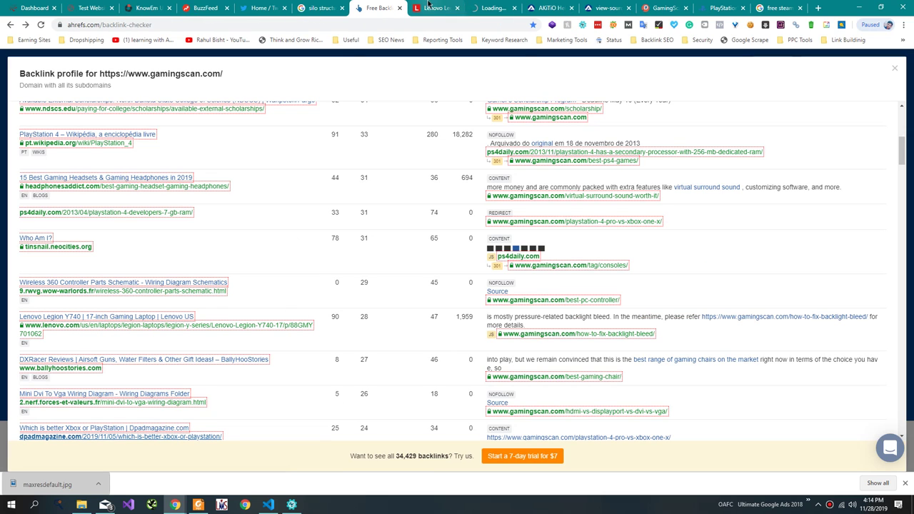
pyautogui.middleClick(163, 360)
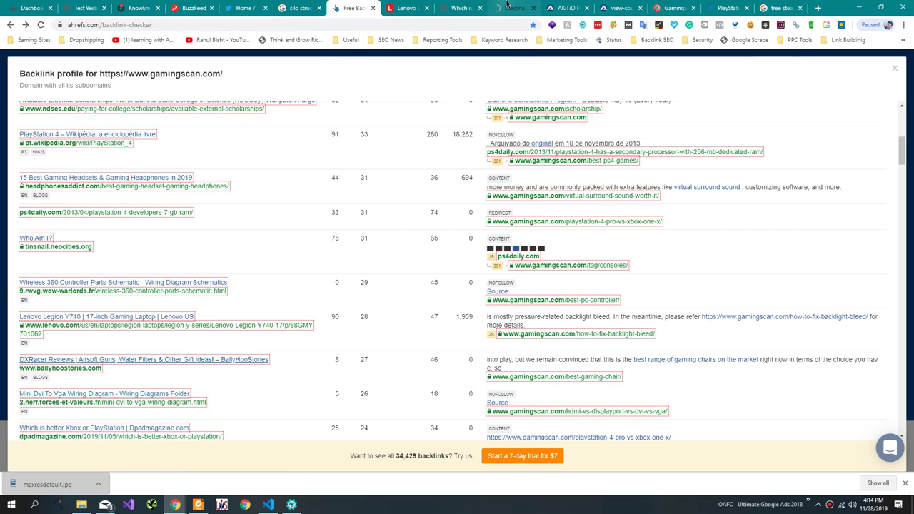
pyautogui.moveTo(506, 5); pyautogui.dragTo(404, 6)
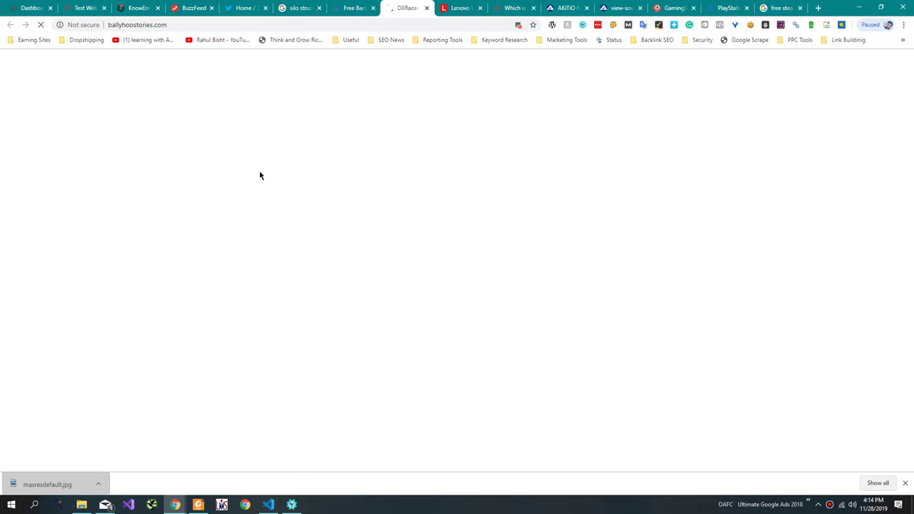
pyautogui.scroll(-20, 259, 180)
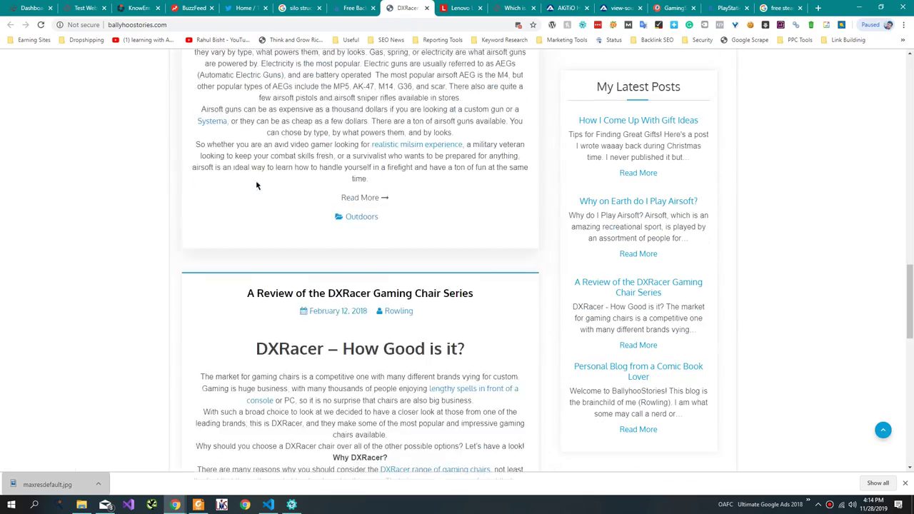
pyautogui.scroll(-5, 257, 186)
pyautogui.scroll(20, 256, 189)
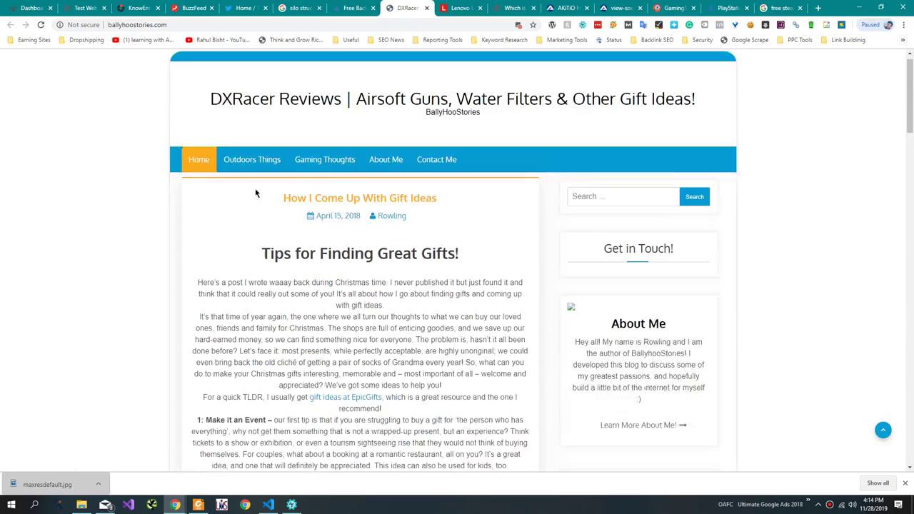
# Look over the ballyhoostories Contact Me page, then return to the blog's home page
pyautogui.click(424, 185)
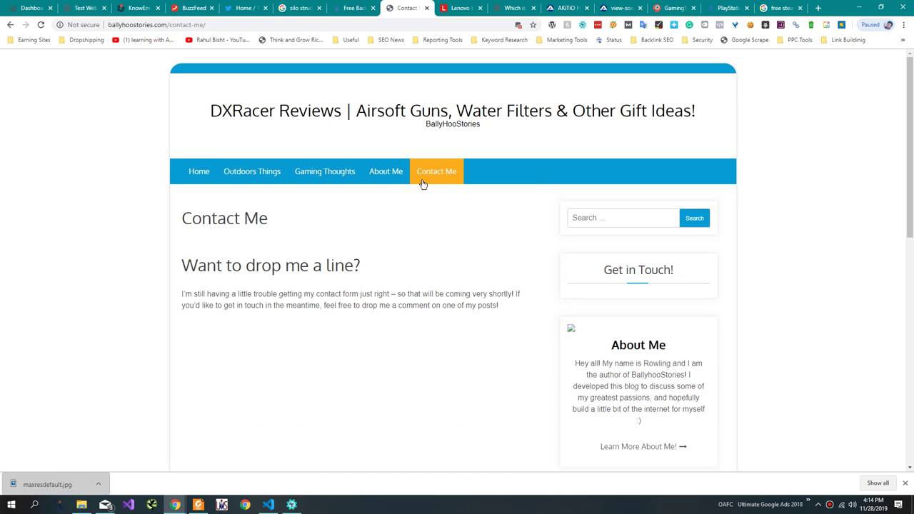
pyautogui.scroll(-2, 276, 201)
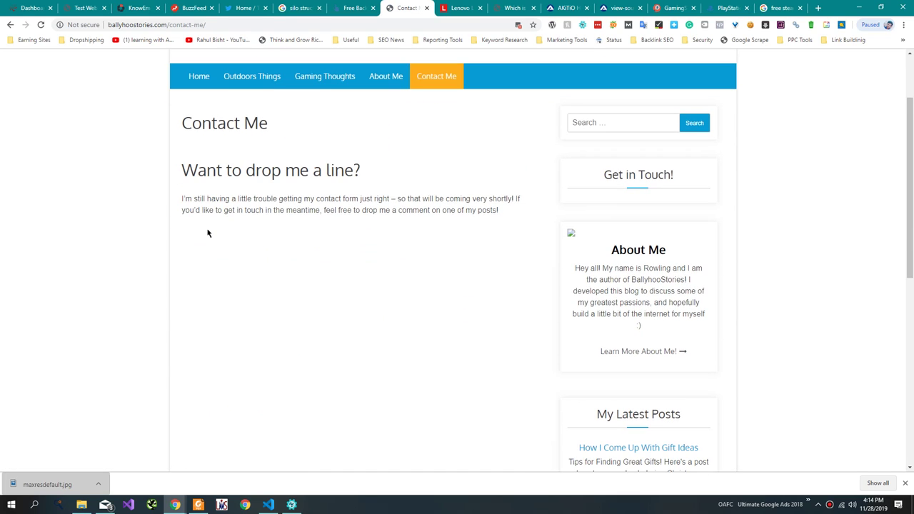
pyautogui.scroll(-1, 164, 241)
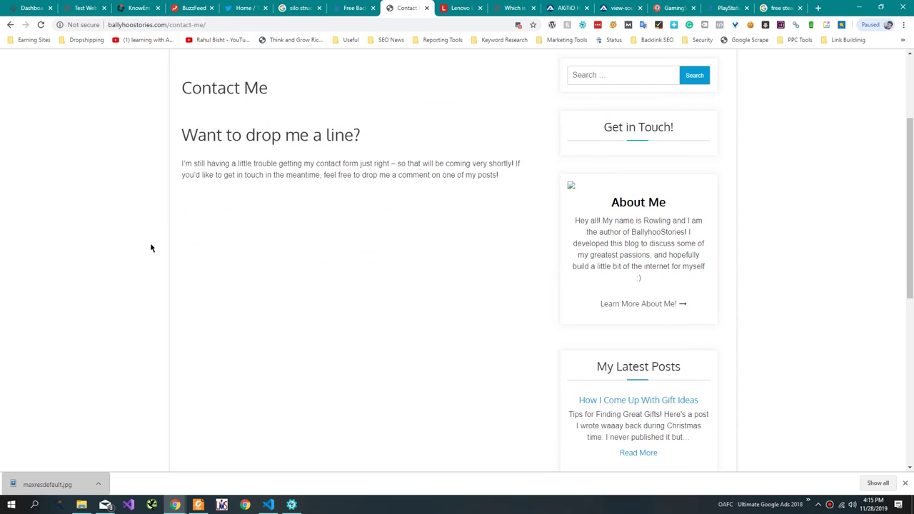
pyautogui.scroll(1, 151, 248)
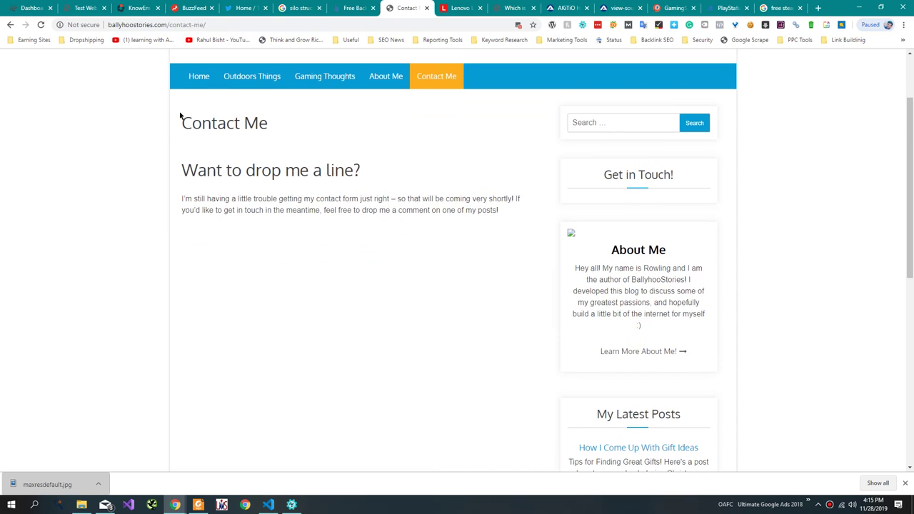
pyautogui.click(199, 76)
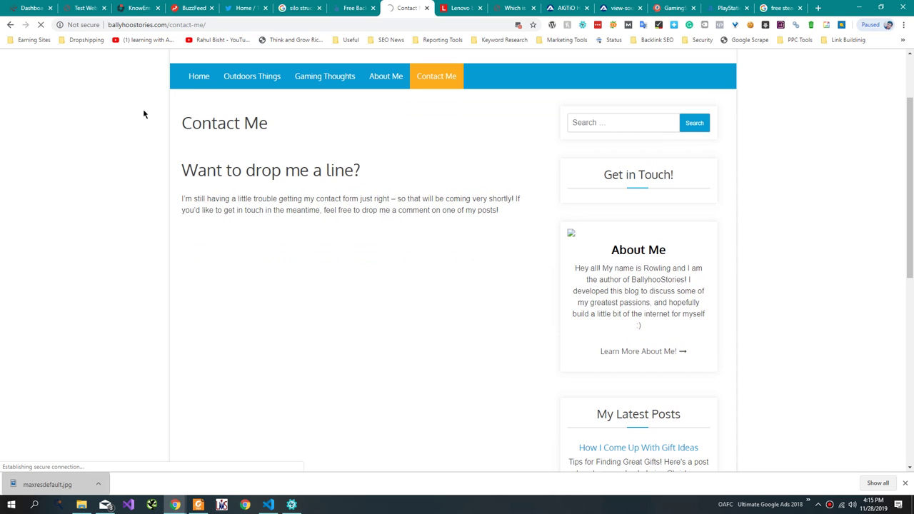
# Glance over the Lenovo and Ahrefs tabs, then switch to the backlinking strategies PDF
pyautogui.click(460, 8)
pyautogui.click(407, 7)
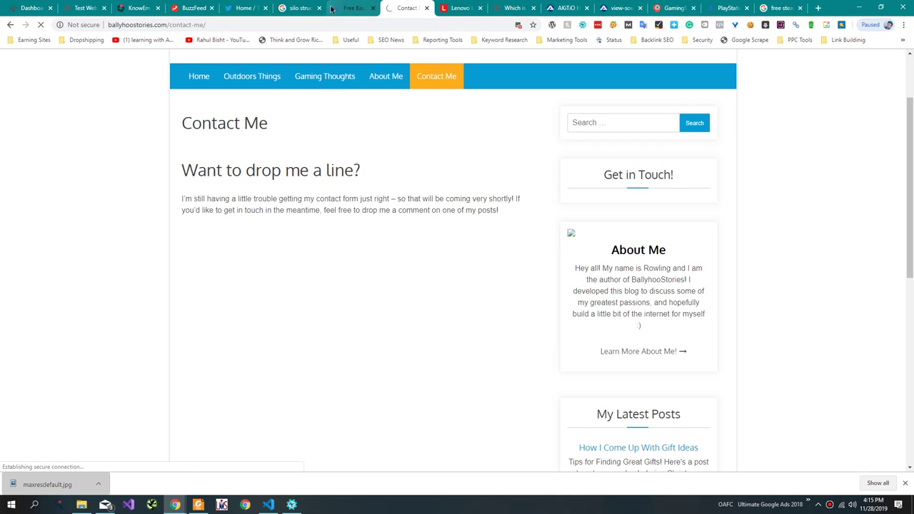
pyautogui.click(331, 8)
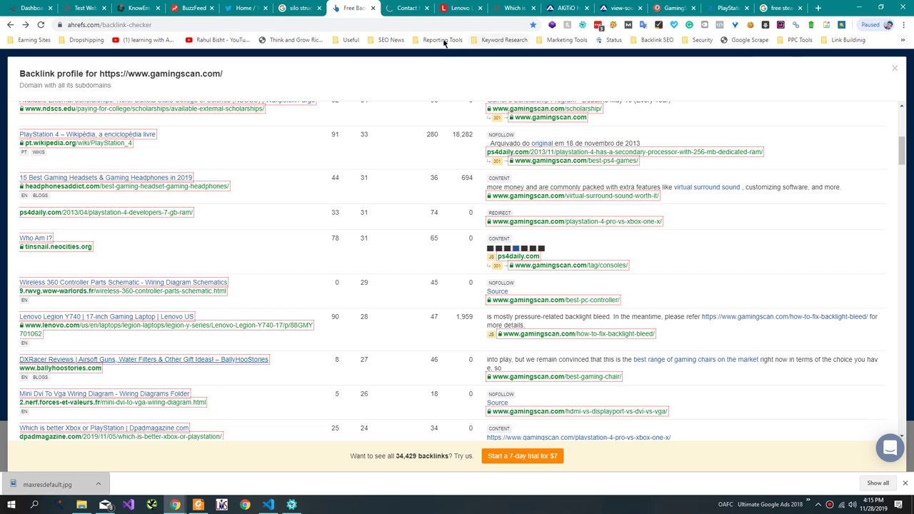
pyautogui.click(406, 7)
pyautogui.hotkey('alt', 'Tab')
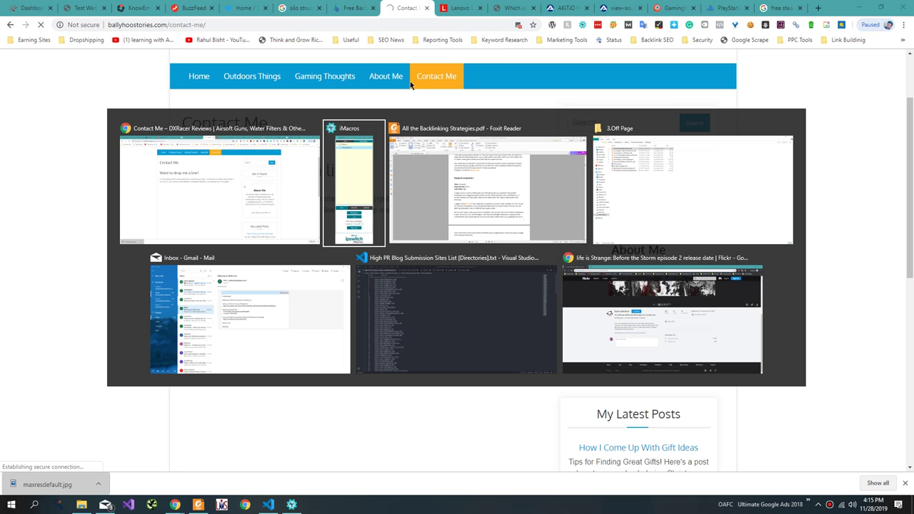
pyautogui.hotkey('alt', 'Tab')
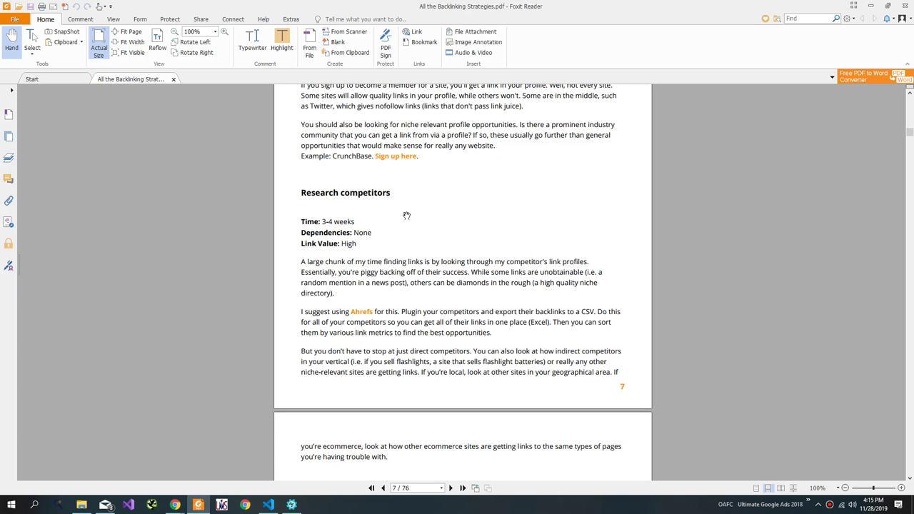
# Scroll the PDF to the Resources/Links pages, then paste the copied text into a new Chrome tab
pyautogui.scroll(-5, 407, 222)
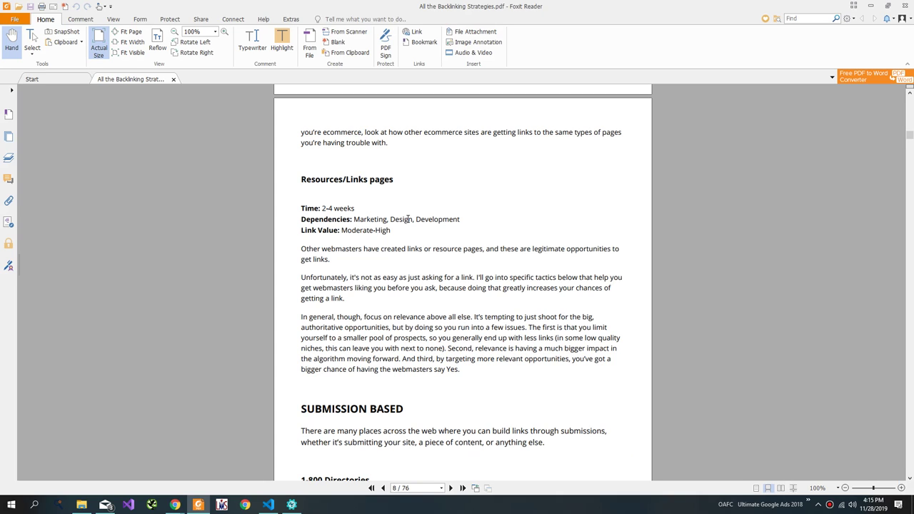
pyautogui.hotkey('alt', 'Tab')
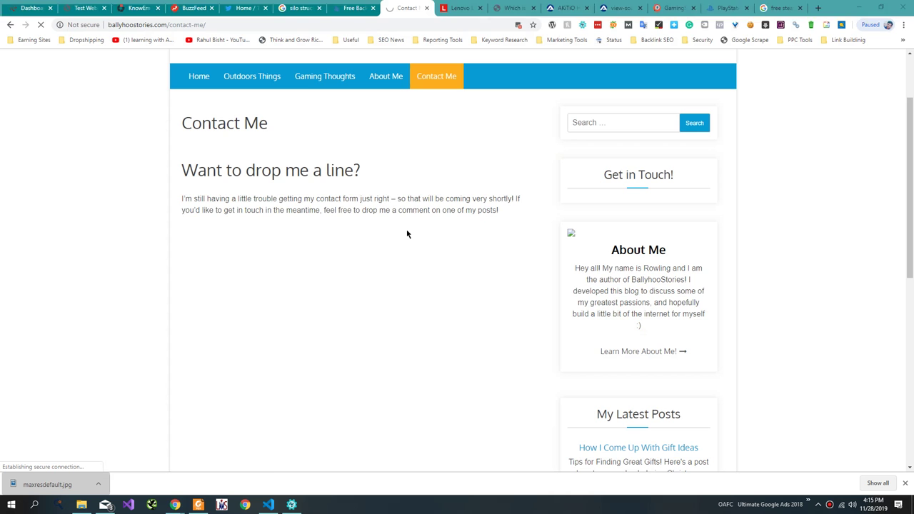
pyautogui.hotkey('ctrl', 't')
pyautogui.hotkey('alt', 'Tab')
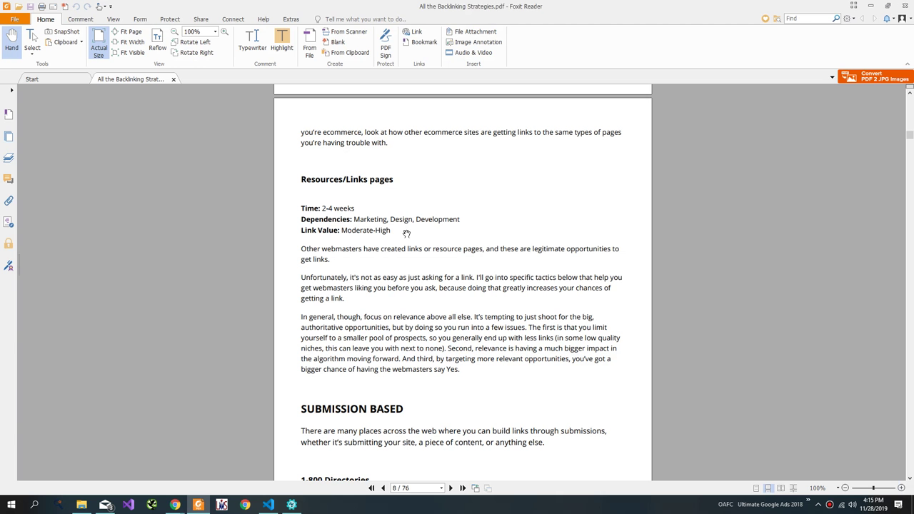
pyautogui.hotkey('alt', 'Tab')
pyautogui.hotkey('ctrl', 'v')
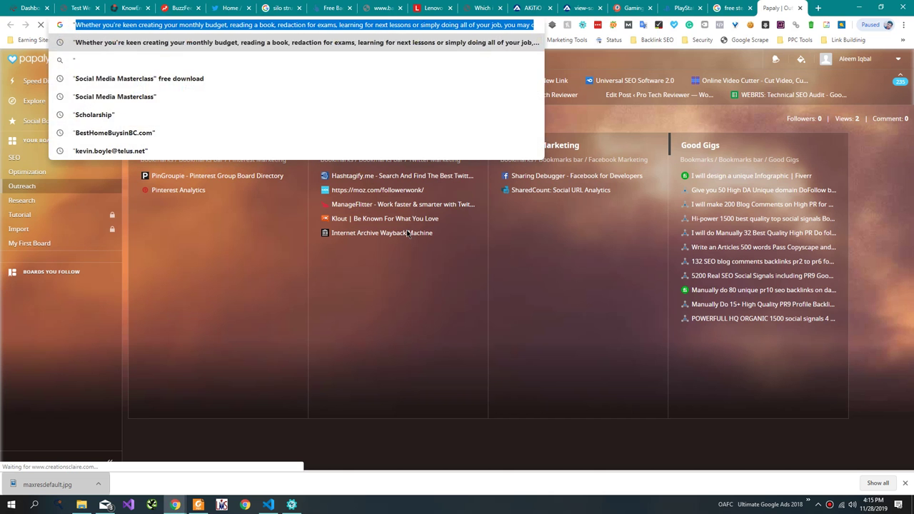
# Search Google for "Resources" "Gaming"
pyautogui.press('BackSpace')
pyautogui.write('""Resources')
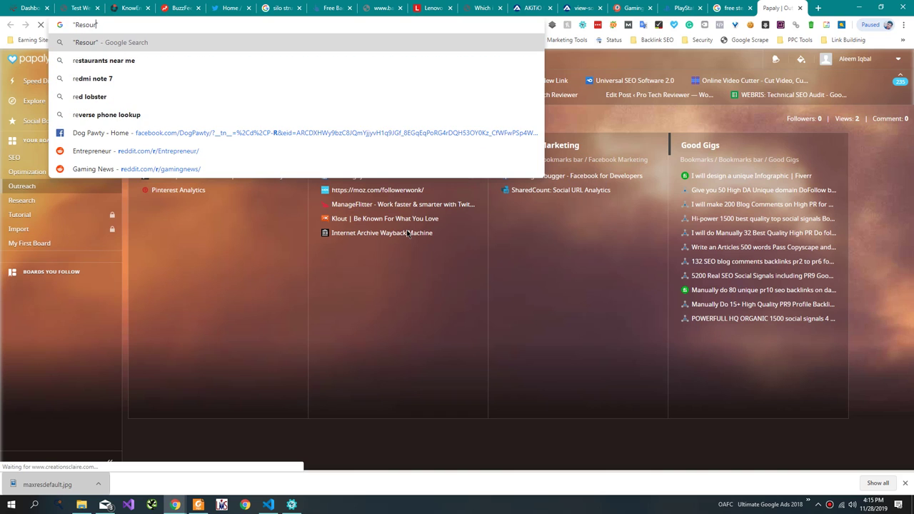
pyautogui.write('""')
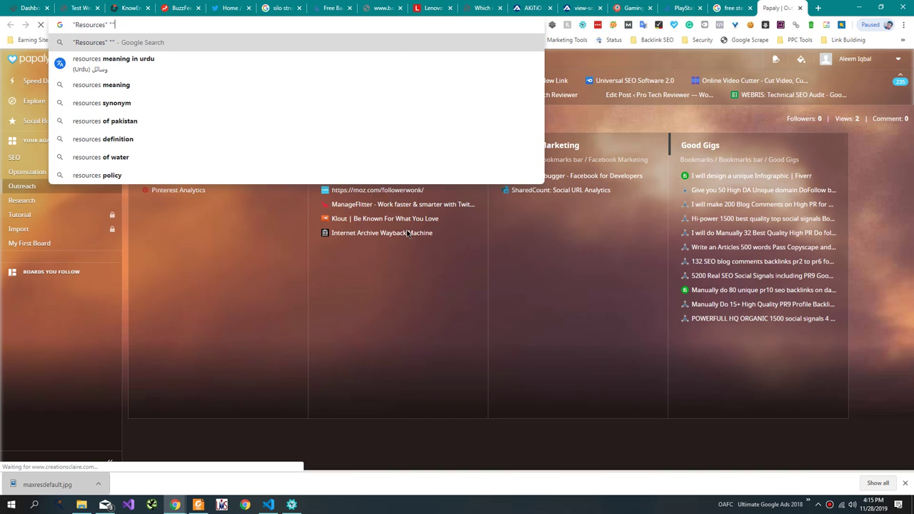
pyautogui.write('Gaming')
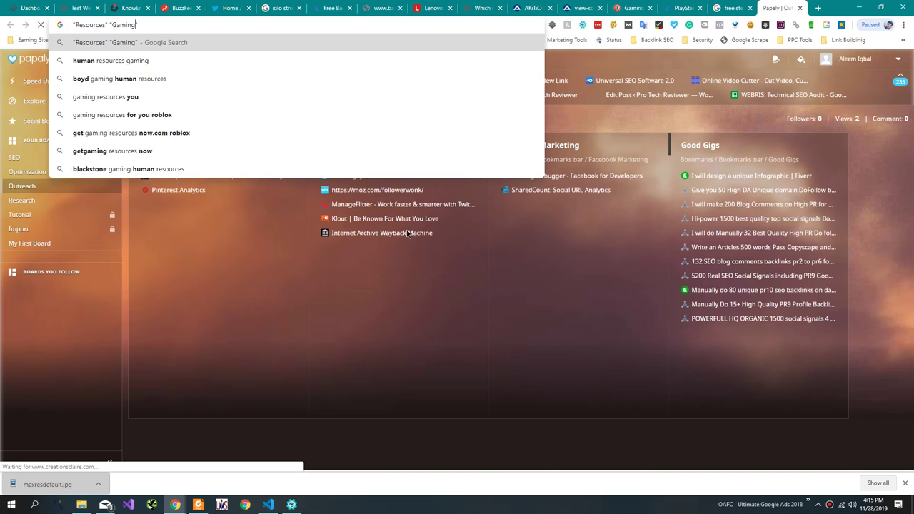
pyautogui.press('Return')
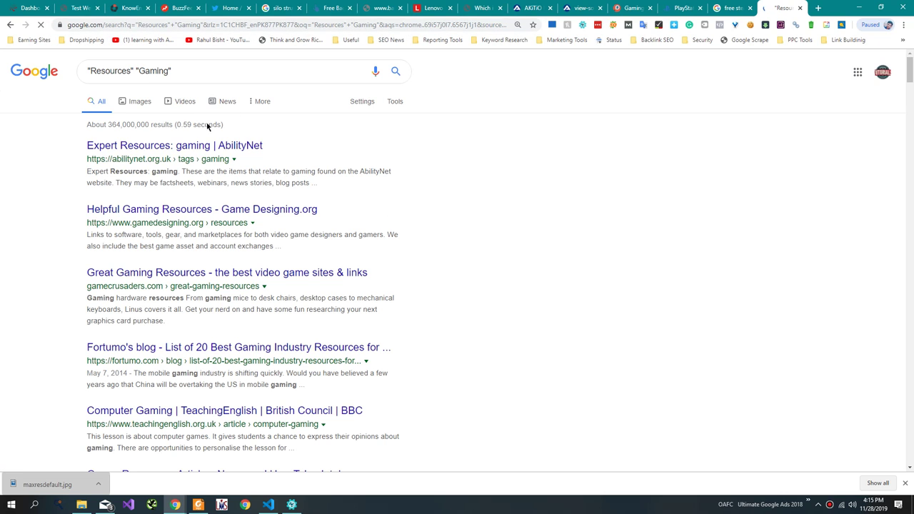
# Open the AbilityNet and Game Designing results in new tabs, review AbilityNet, then close it
pyautogui.middleClick(259, 150)
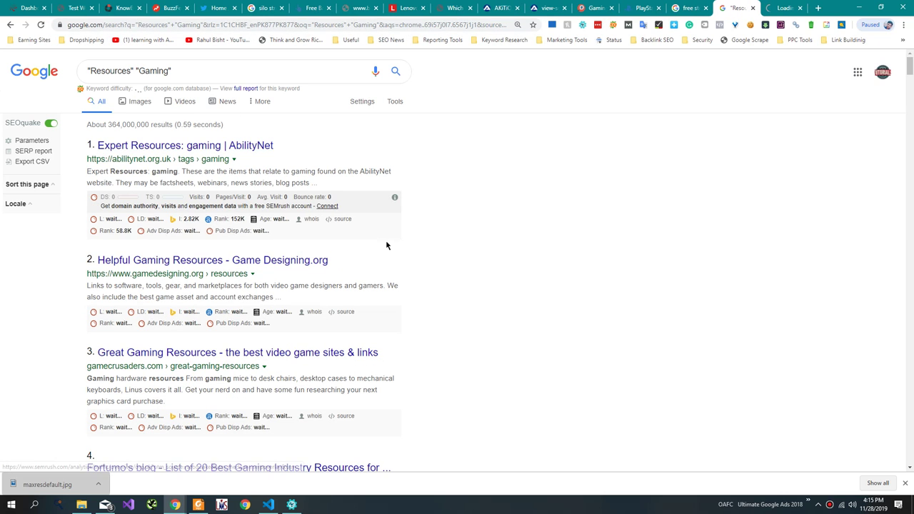
pyautogui.middleClick(295, 280)
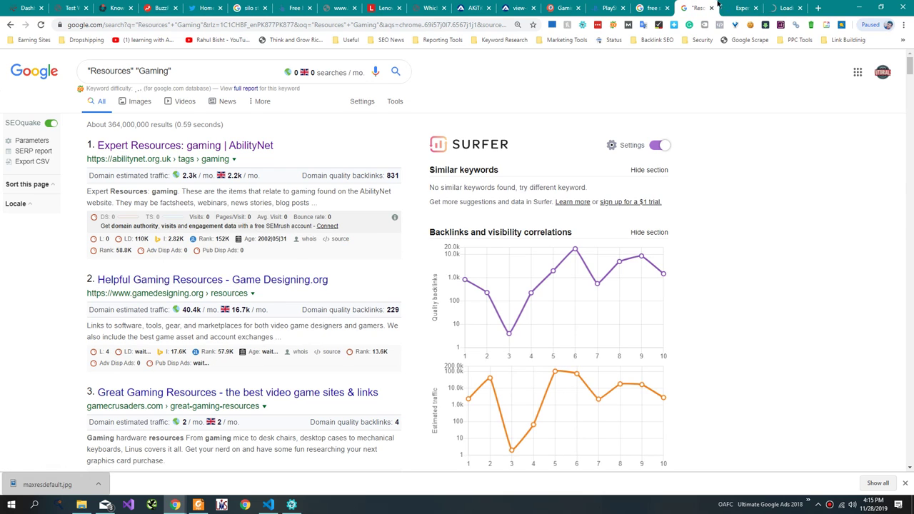
pyautogui.click(729, 6)
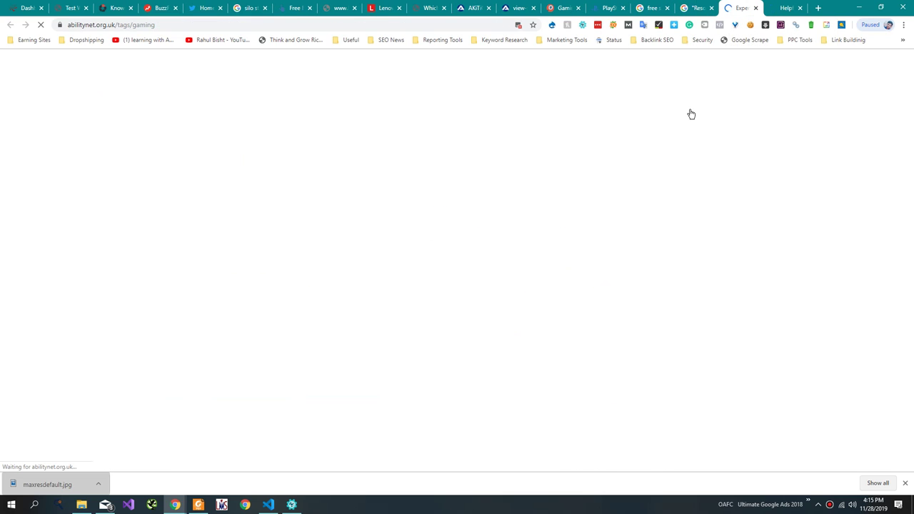
pyautogui.scroll(-3, 691, 115)
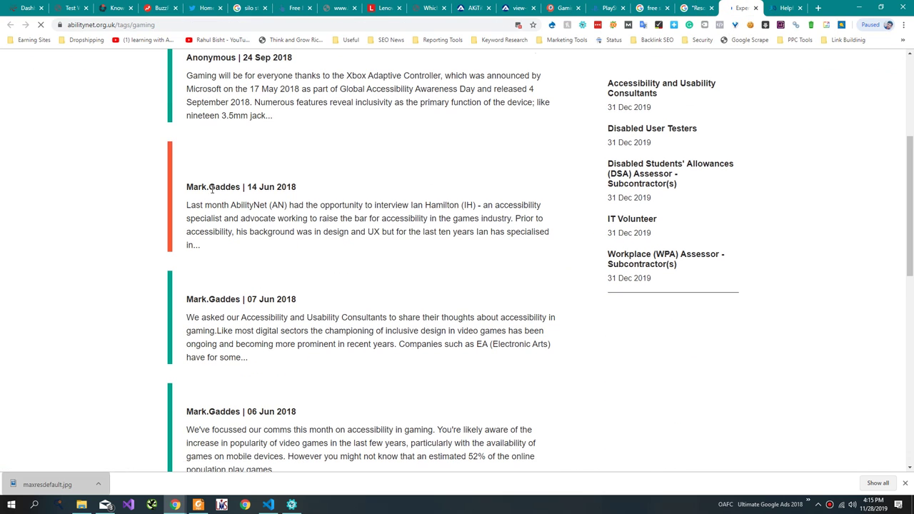
pyautogui.scroll(-6, 218, 184)
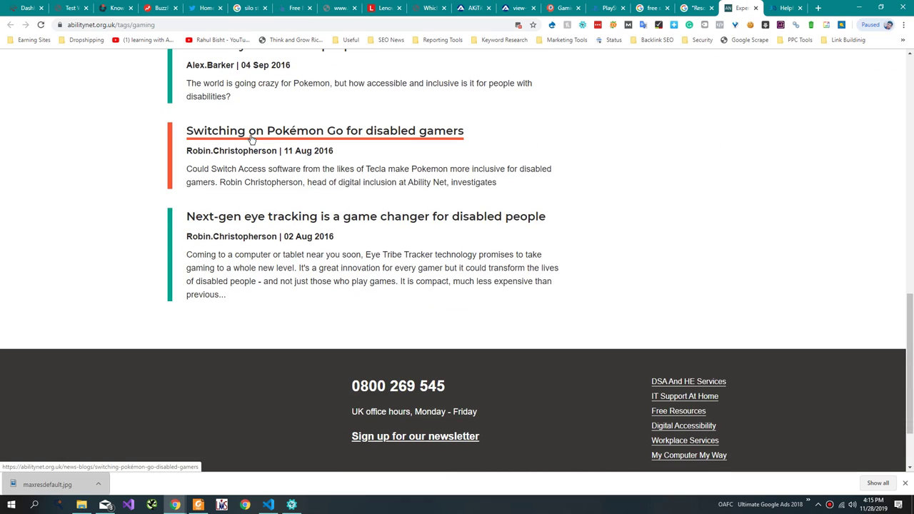
pyautogui.scroll(10, 251, 138)
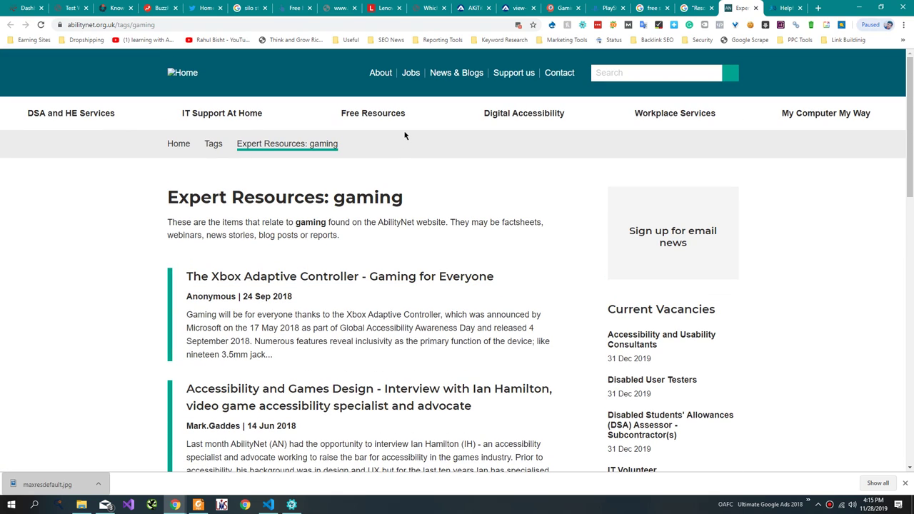
pyautogui.hotkey('ctrl', 'w')
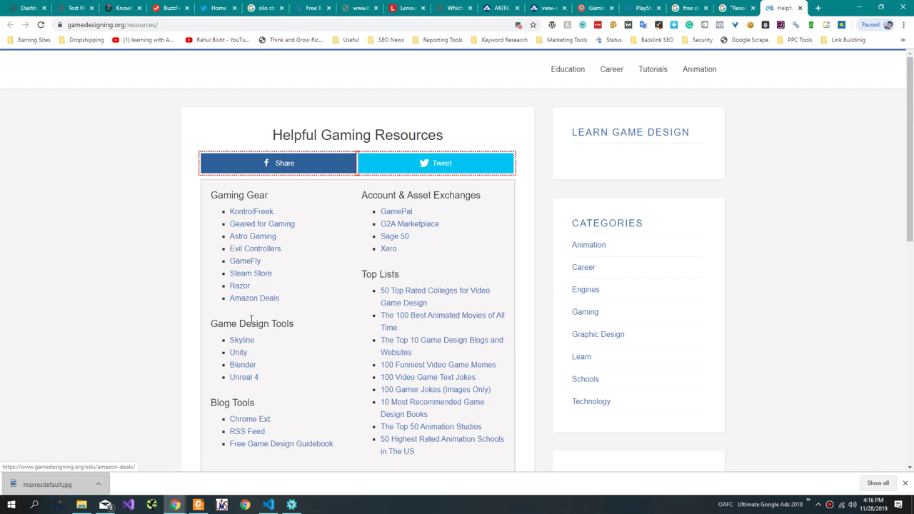
# Look over gamedesigning.org's Helpful Gaming Resources page and its Contact Us form
pyautogui.scroll(-4, 240, 378)
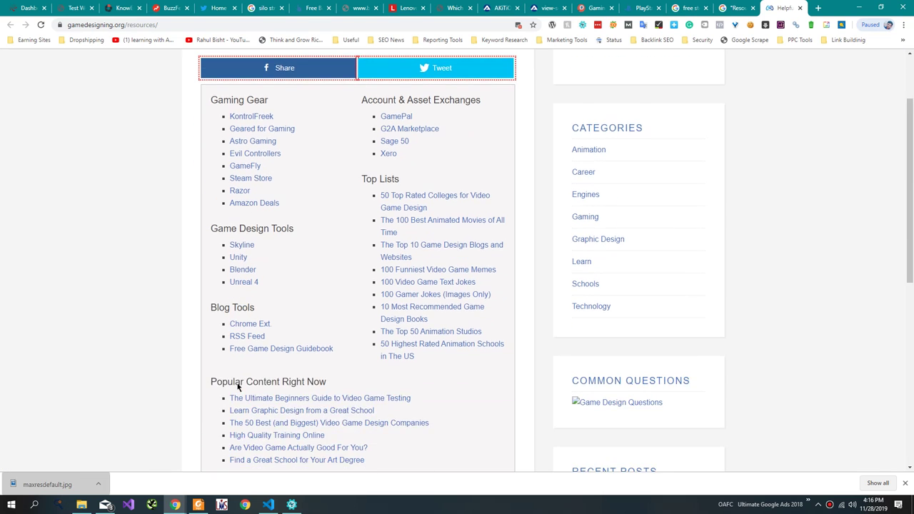
pyautogui.scroll(-3, 241, 375)
pyautogui.scroll(7, 243, 368)
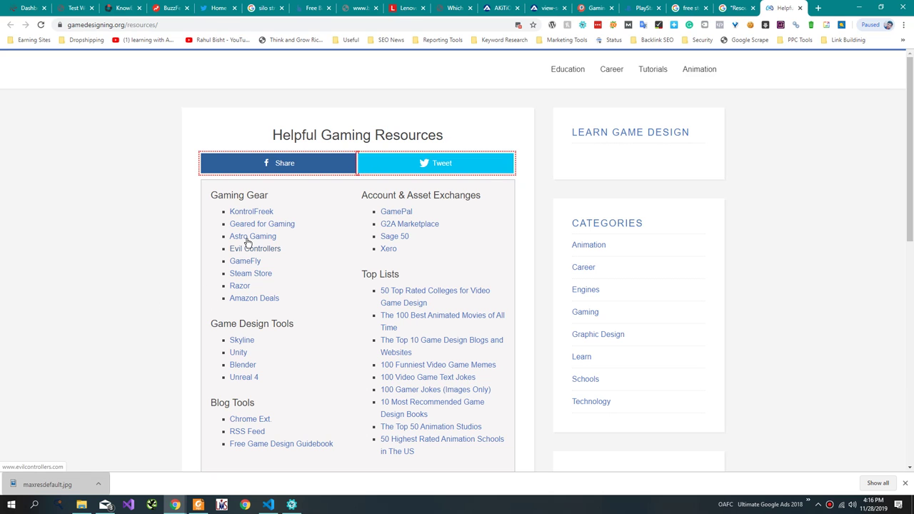
pyautogui.scroll(-6, 292, 302)
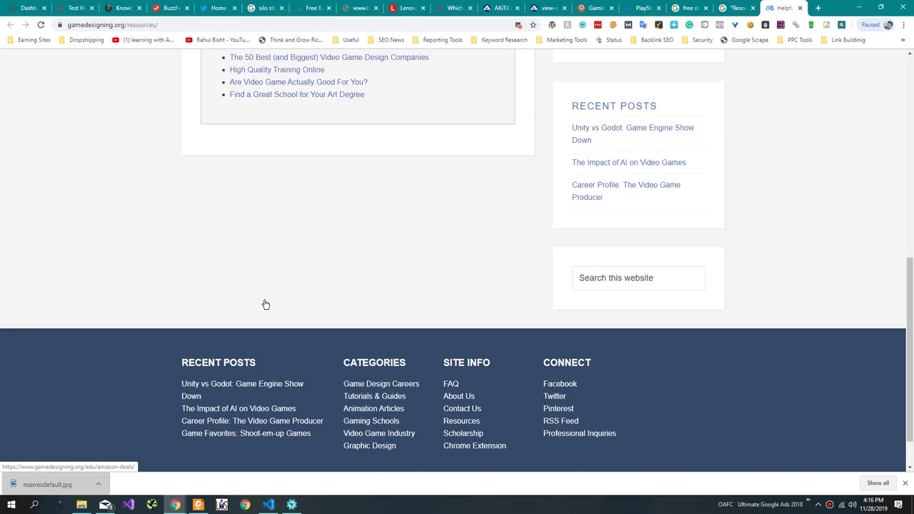
pyautogui.scroll(3, 264, 304)
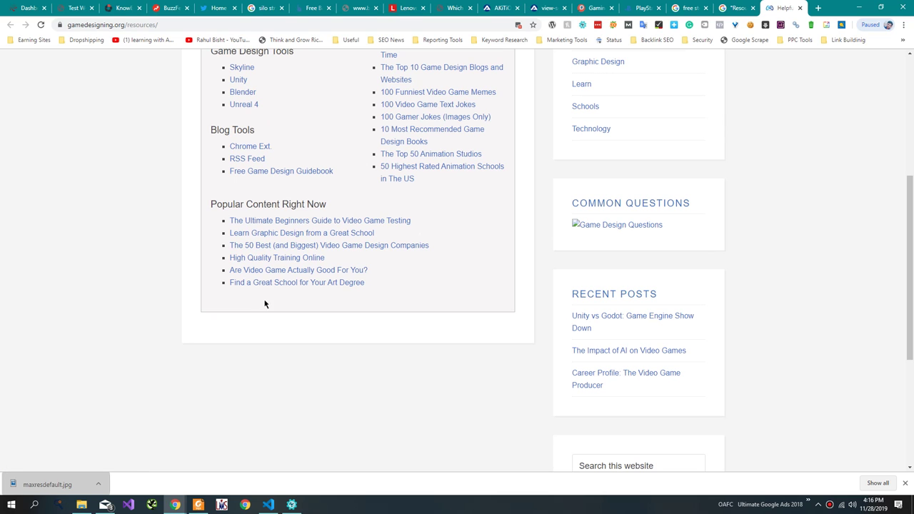
pyautogui.scroll(-4, 421, 202)
pyautogui.scroll(8, 522, 138)
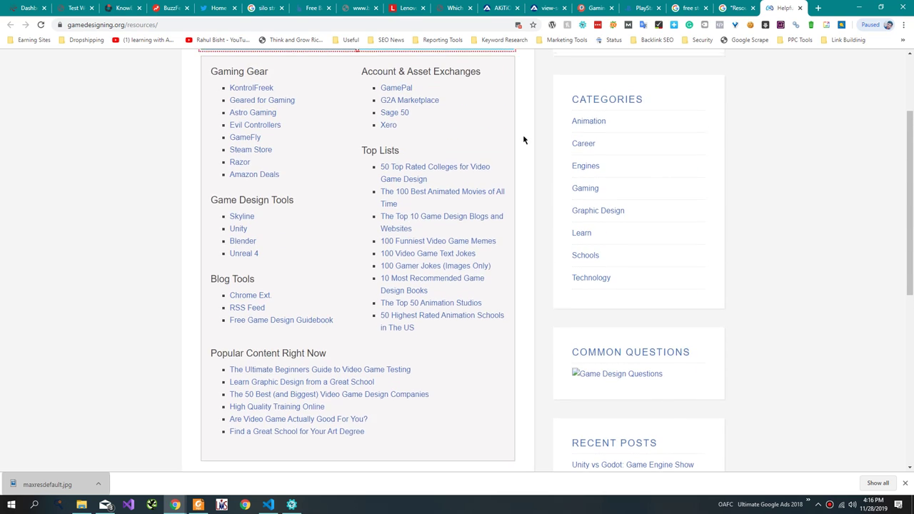
pyautogui.scroll(-8, 525, 140)
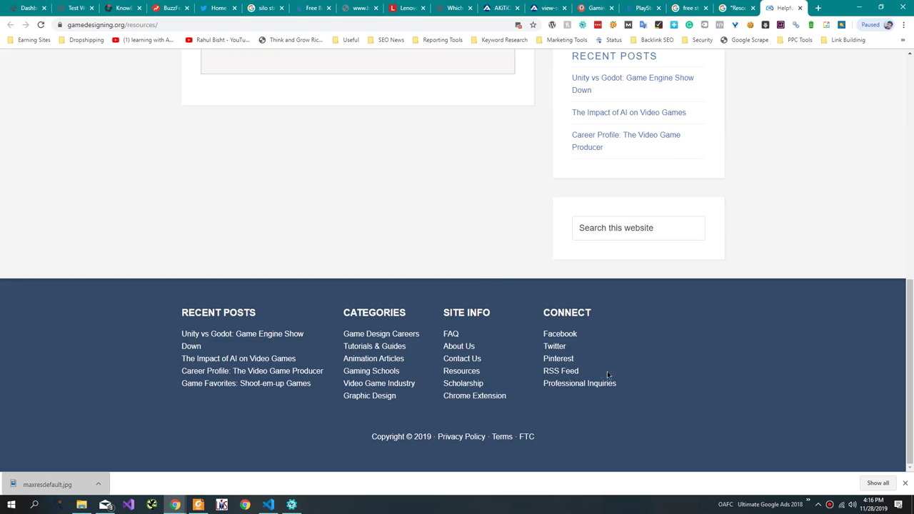
pyautogui.click(470, 359)
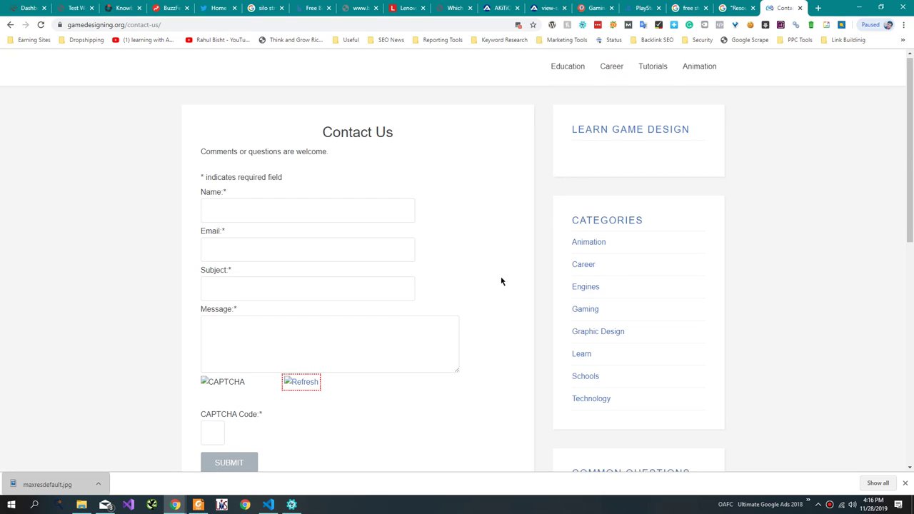
pyautogui.scroll(-3, 500, 279)
pyautogui.scroll(3, 498, 277)
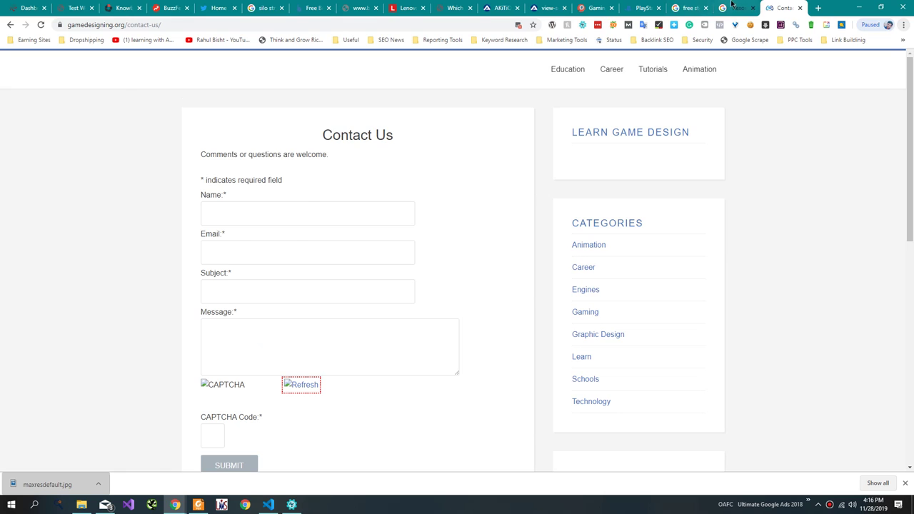
# Read the PDF's Submission Based section, then open a new Chrome tab
pyautogui.click(736, 8)
pyautogui.hotkey('alt', 'Tab')
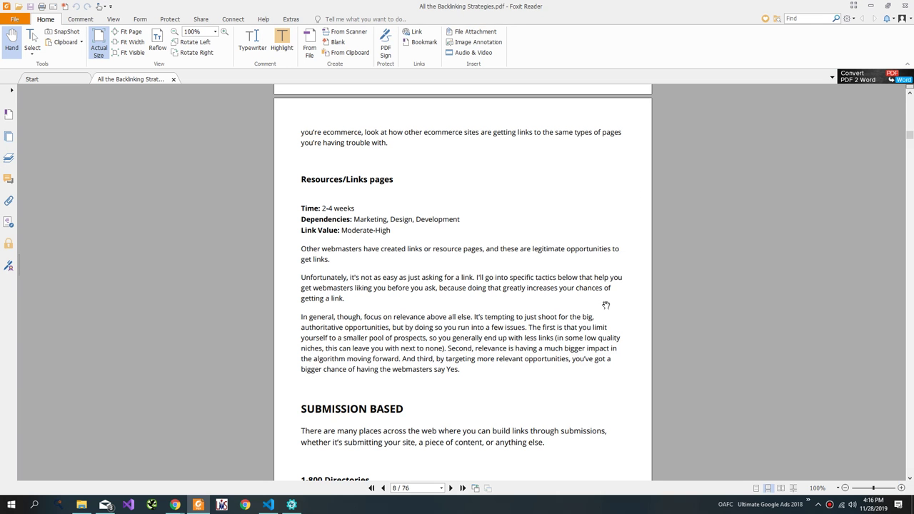
pyautogui.scroll(-5, 512, 282)
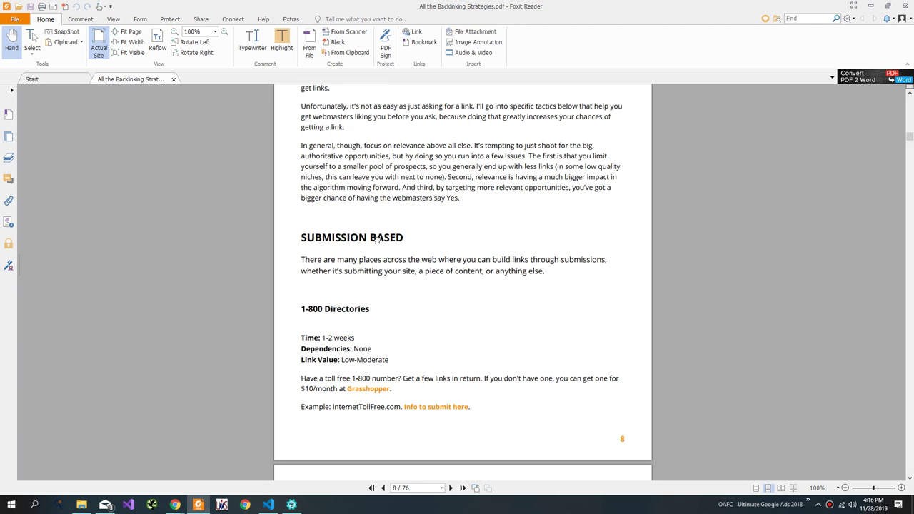
pyautogui.click(376, 241)
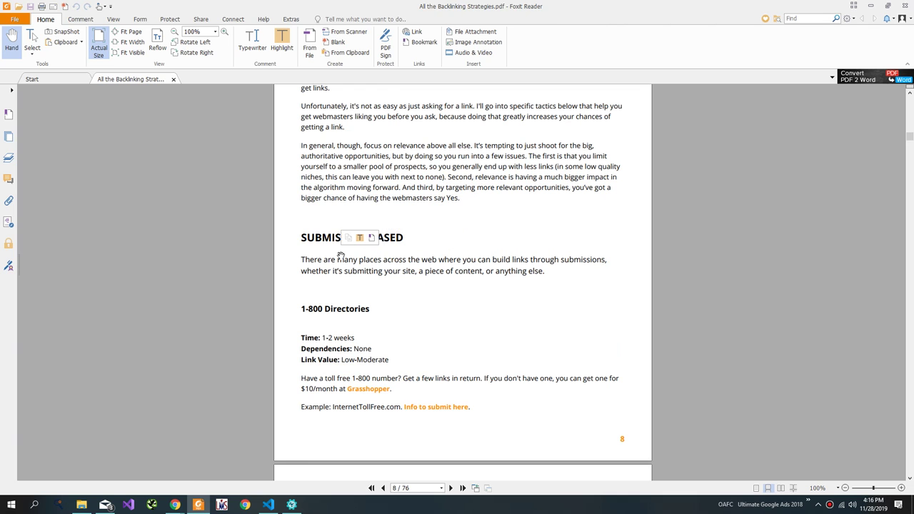
pyautogui.hotkey('alt', 'Tab')
pyautogui.hotkey('ctrl', 't')
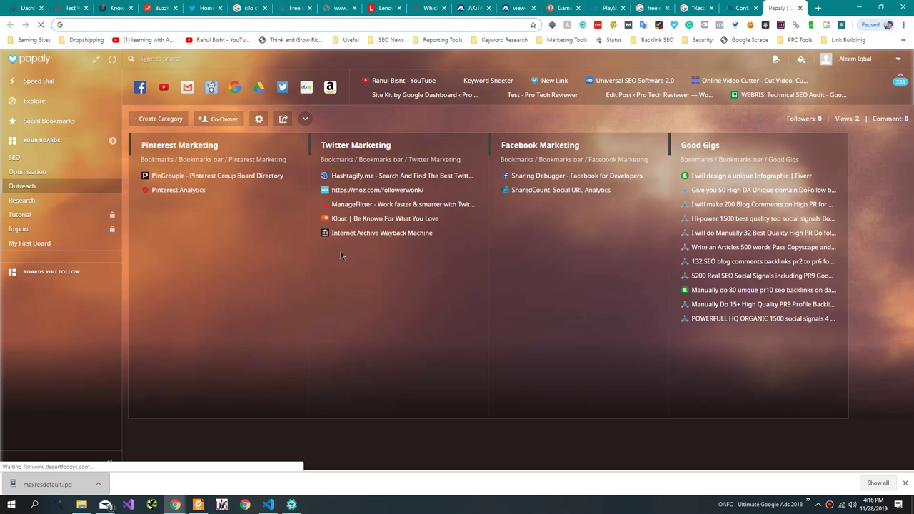
# Open csslight.com, log in with saved credentials, and choose the free Submit Your Site plan
pyautogui.write('css')
pyautogui.press('Return')
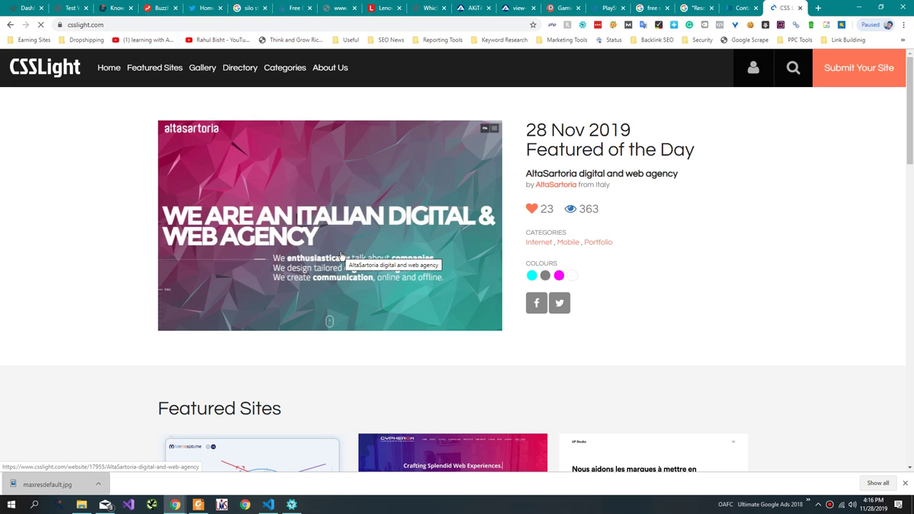
pyautogui.moveTo(753, 68)
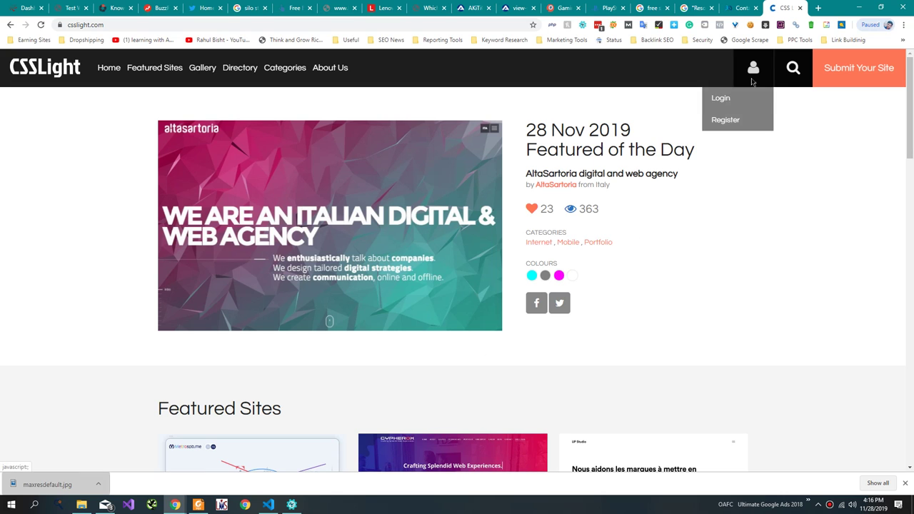
pyautogui.click(728, 101)
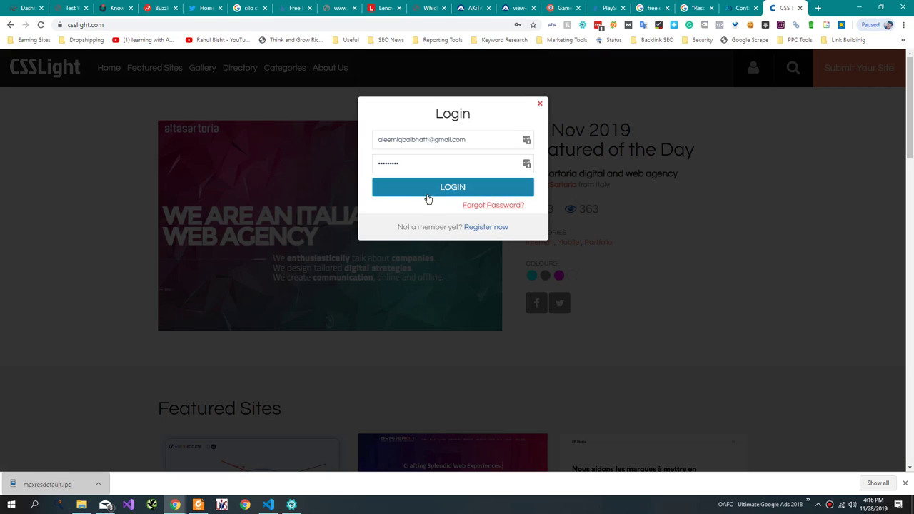
pyautogui.click(423, 193)
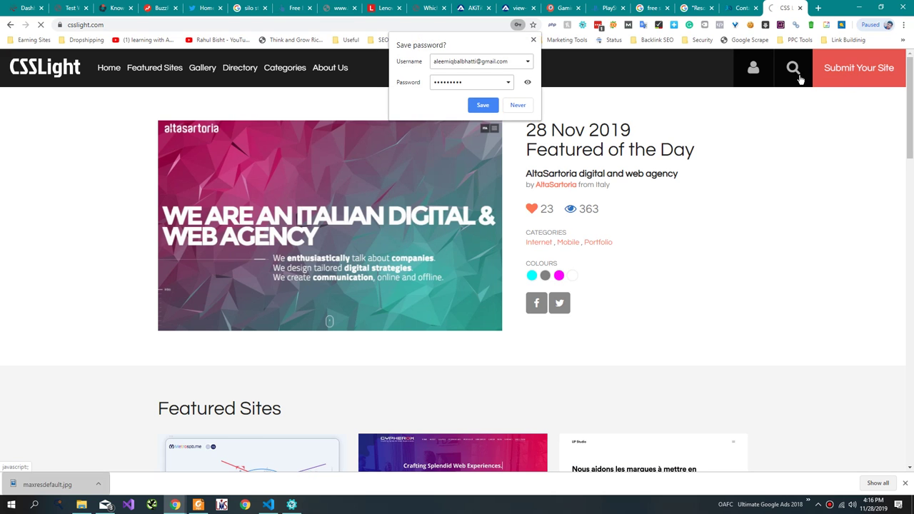
pyautogui.click(857, 68)
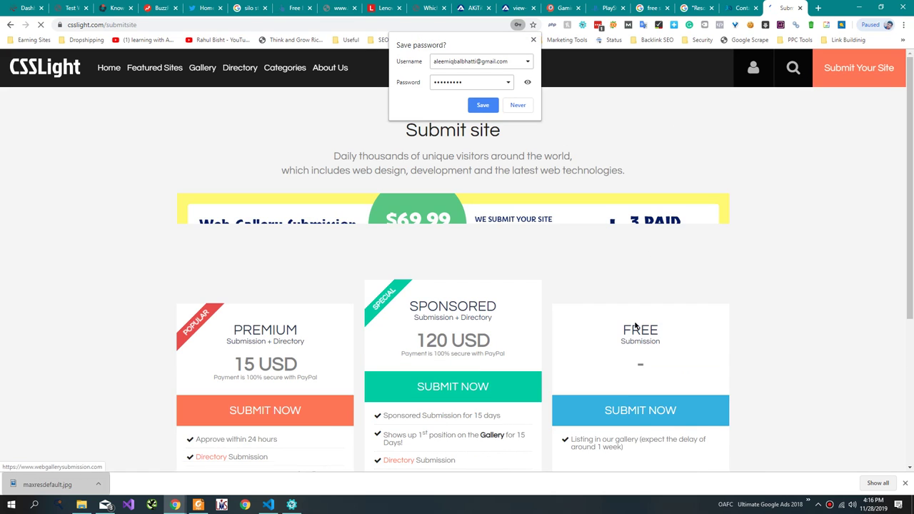
pyautogui.click(614, 408)
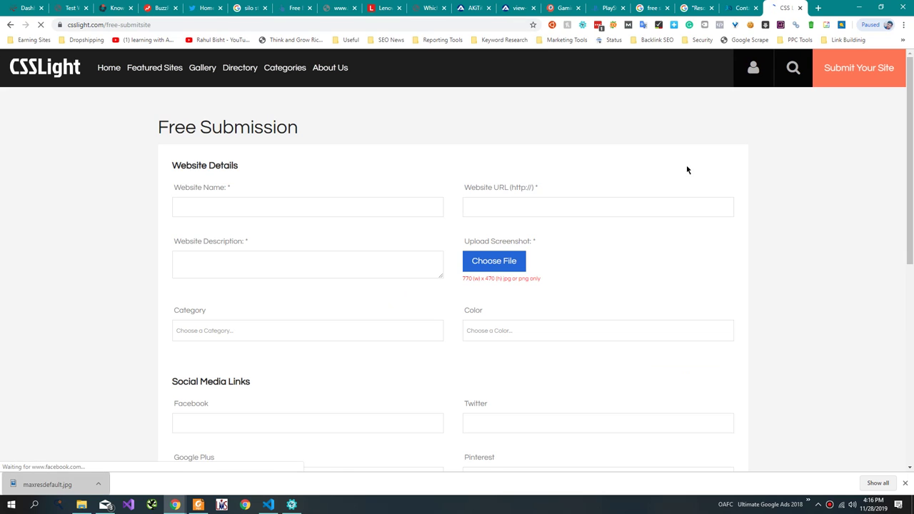
# Enter Website Name 'Test', URL test.com and description 'THis ia good test test websi'
pyautogui.scroll(-1, 688, 170)
pyautogui.click(197, 161)
pyautogui.write('Te')
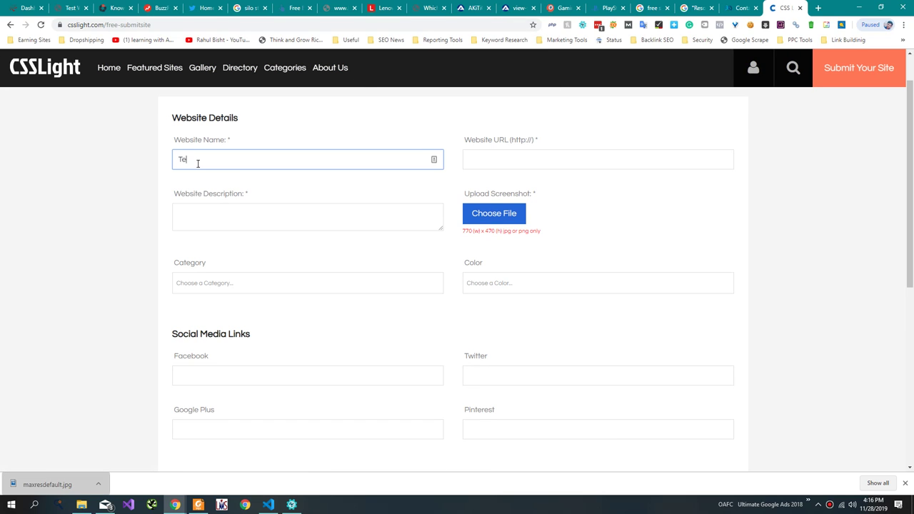
pyautogui.write('st')
pyautogui.press('Tab')
pyautogui.hotkey('ctrl', 'v')
pyautogui.hotkey('ctrl', 'z')
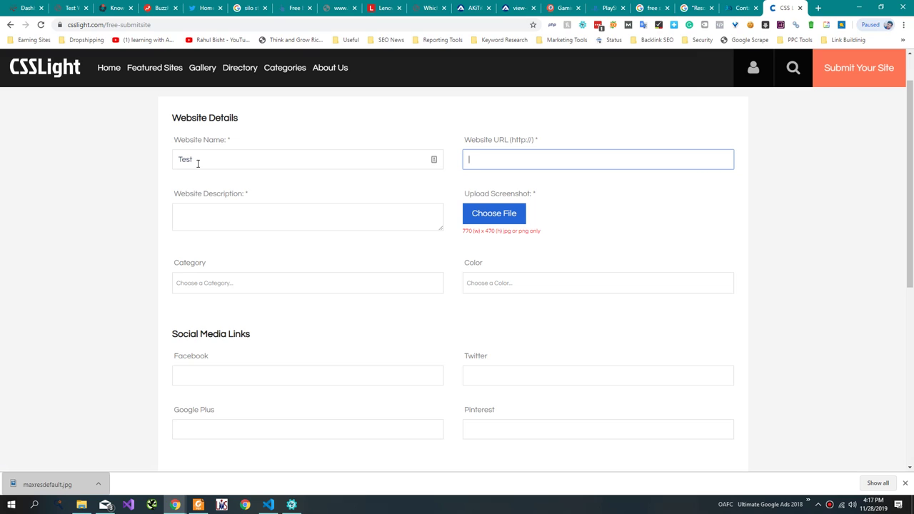
pyautogui.write('test.com')
pyautogui.press('Tab')
pyautogui.write('T')
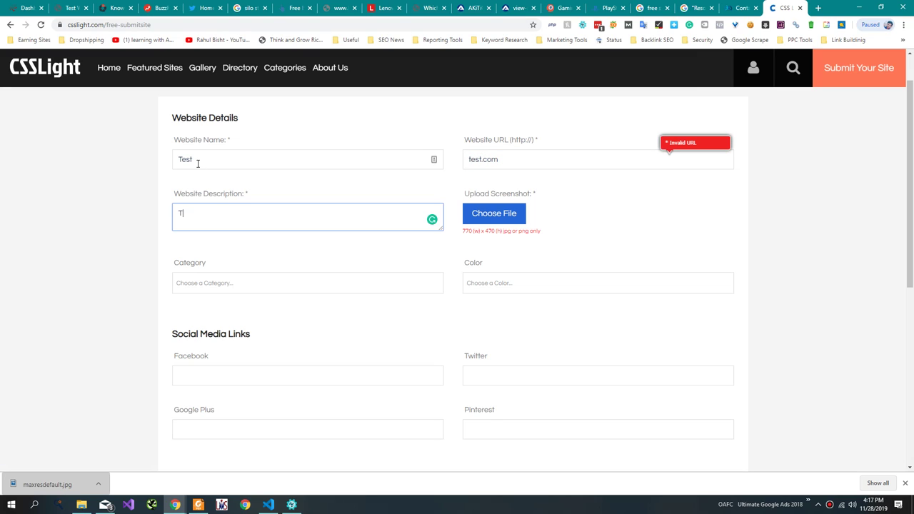
pyautogui.write('His ia good test test website')
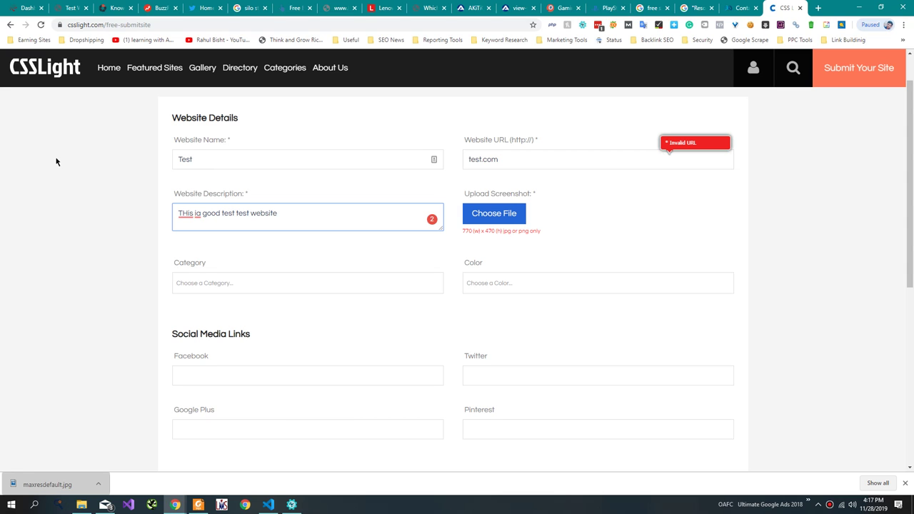
pyautogui.press('super')
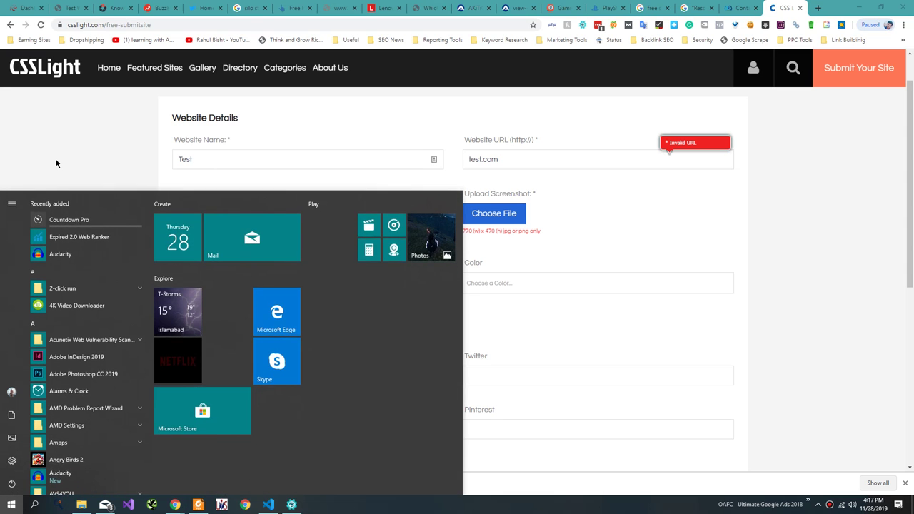
# Paste a screenshot of the form into a maximized Paint window
pyautogui.press('super')
pyautogui.hotkey('ctrl', 'v')
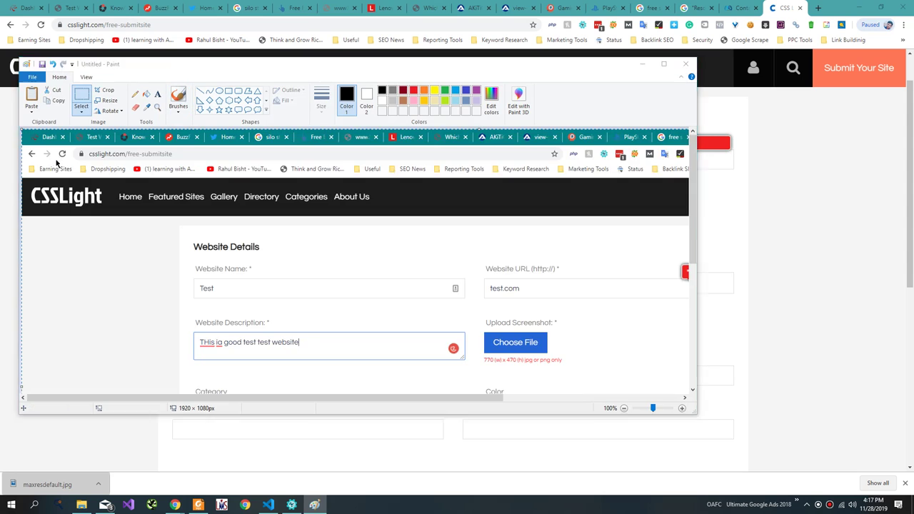
pyautogui.hotkey('alt', 'Tab')
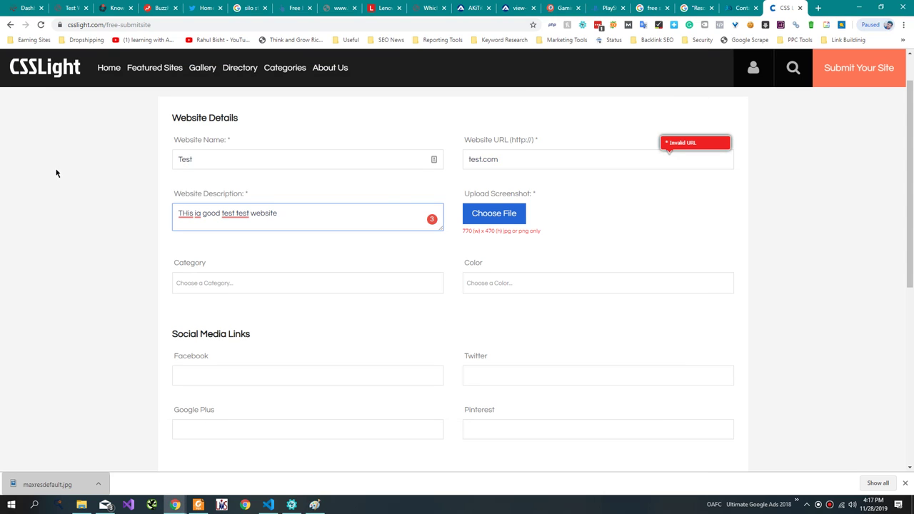
pyautogui.hotkey('alt', 'Tab')
pyautogui.press('super+Up')
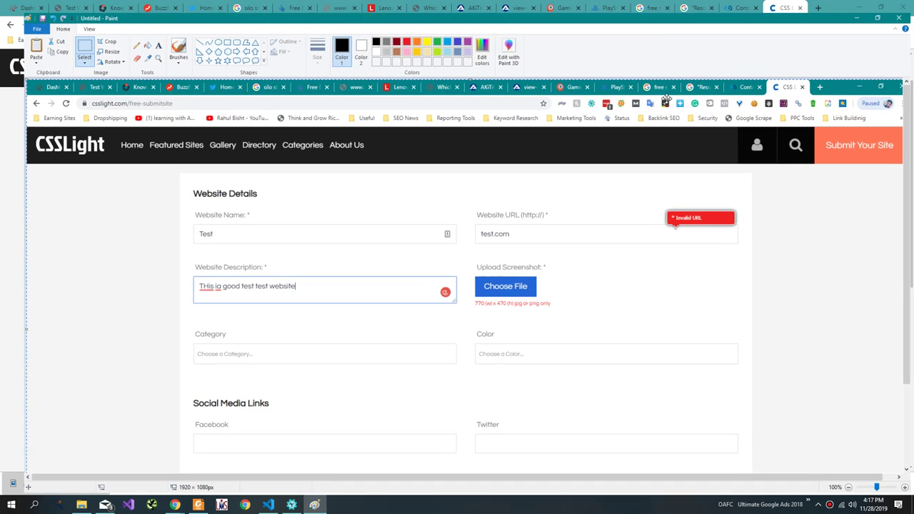
pyautogui.press('Escape')
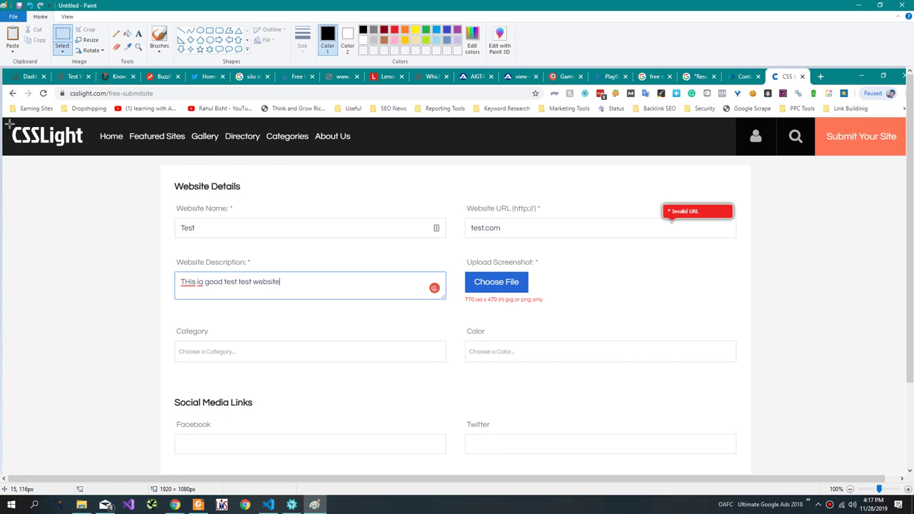
# Try marking a roughly 770 × 470 px region at the screenshot's top-left, then cancel it
pyautogui.moveTo(10, 123)
pyautogui.mouseDown()
pyautogui.moveTo(369, 293)
pyautogui.moveTo(584, 350)
pyautogui.moveTo(597, 369)
pyautogui.moveTo(404, 283)
pyautogui.moveTo(349, 280)
pyautogui.moveTo(362, 339)
pyautogui.mouseUp()
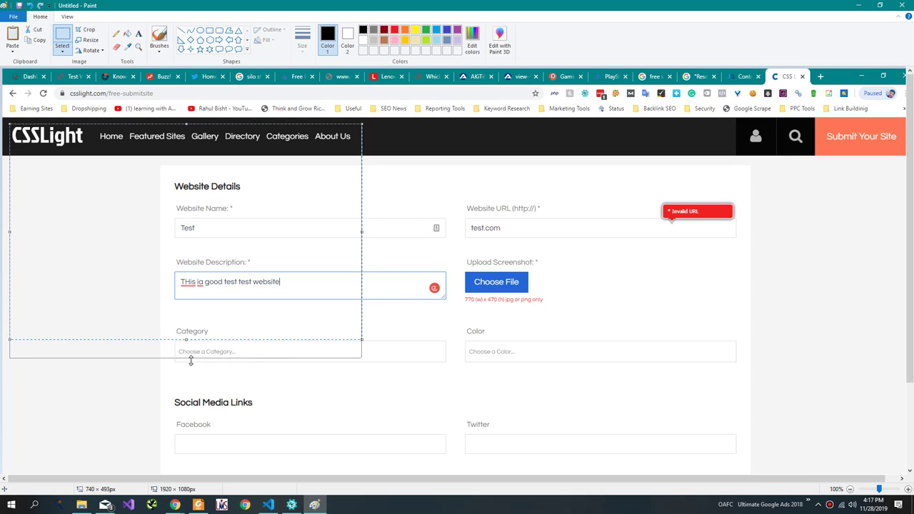
pyautogui.click(217, 348)
pyautogui.moveTo(338, 372)
pyautogui.mouseDown()
pyautogui.moveTo(182, 299)
pyautogui.moveTo(99, 242)
pyautogui.mouseUp()
pyautogui.moveTo(18, 158)
pyautogui.mouseDown()
pyautogui.moveTo(22, 137)
pyautogui.moveTo(2, 131)
pyautogui.mouseUp()
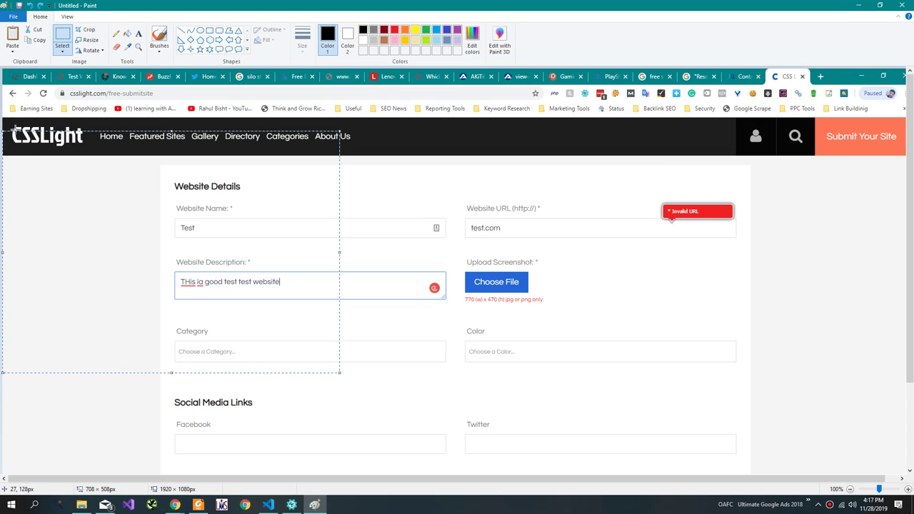
pyautogui.click(9, 120)
pyautogui.moveTo(3, 120)
pyautogui.mouseDown()
pyautogui.moveTo(352, 345)
pyautogui.moveTo(479, 452)
pyautogui.moveTo(454, 435)
pyautogui.moveTo(449, 397)
pyautogui.moveTo(359, 398)
pyautogui.mouseUp()
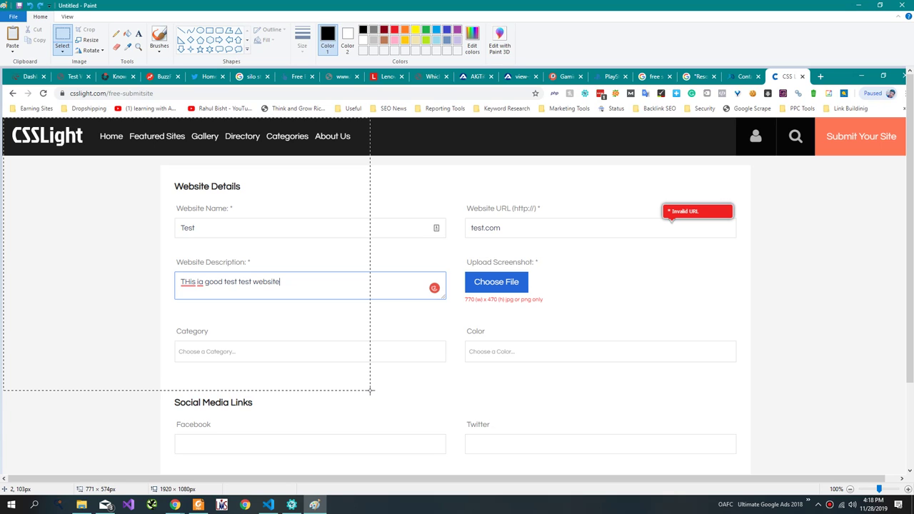
pyautogui.moveTo(370, 390)
pyautogui.mouseDown()
pyautogui.moveTo(374, 330)
pyautogui.moveTo(375, 340)
pyautogui.mouseUp()
pyautogui.moveTo(375, 341); pyautogui.dragTo(374, 340)
pyautogui.moveTo(370, 341); pyautogui.dragTo(371, 342)
pyautogui.moveTo(370, 341); pyautogui.dragTo(371, 342)
pyautogui.moveTo(370, 341); pyautogui.dragTo(369, 343)
pyautogui.press('Escape')
# Select a region at the top-left about 770 px wide and 470 px tall
pyautogui.moveTo(2, 68); pyautogui.dragTo(370, 340)
pyautogui.moveTo(2, 68); pyautogui.dragTo(3, 92)
pyautogui.click(3, 93)
pyautogui.moveTo(3, 117)
pyautogui.mouseDown()
pyautogui.moveTo(333, 302)
pyautogui.moveTo(386, 342)
pyautogui.moveTo(369, 301)
pyautogui.mouseUp()
pyautogui.moveTo(369, 301); pyautogui.dragTo(370, 341)
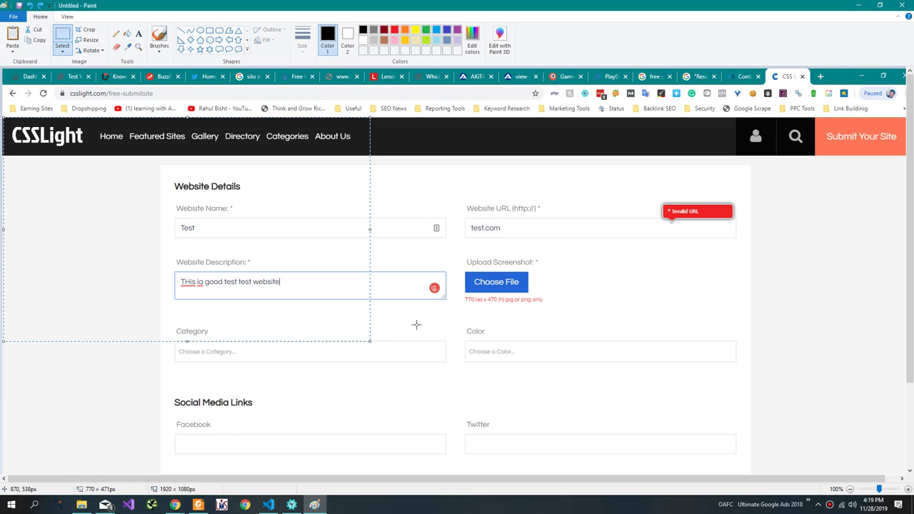
# Cut the form region, clear the canvas, paste it back and trim the canvas to 770 × 470 px
pyautogui.press('Delete')
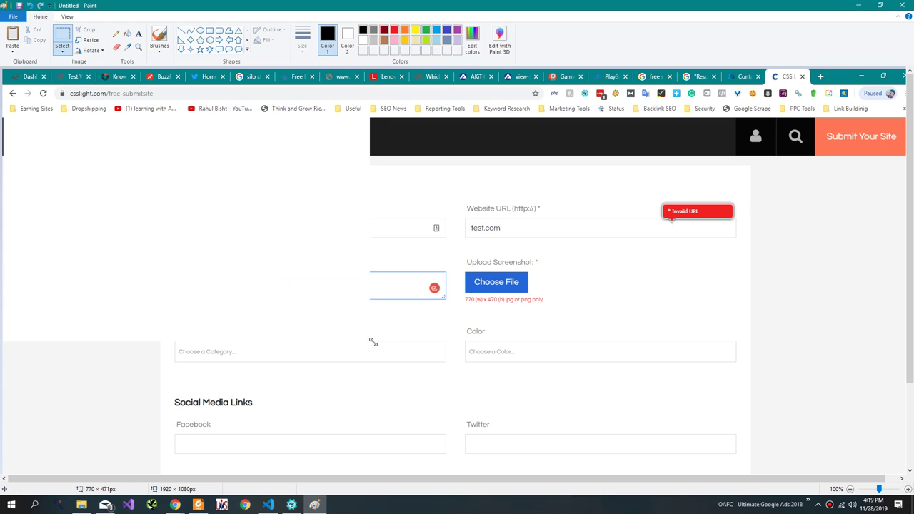
pyautogui.hotkey('ctrl', 'a')
pyautogui.press('Delete')
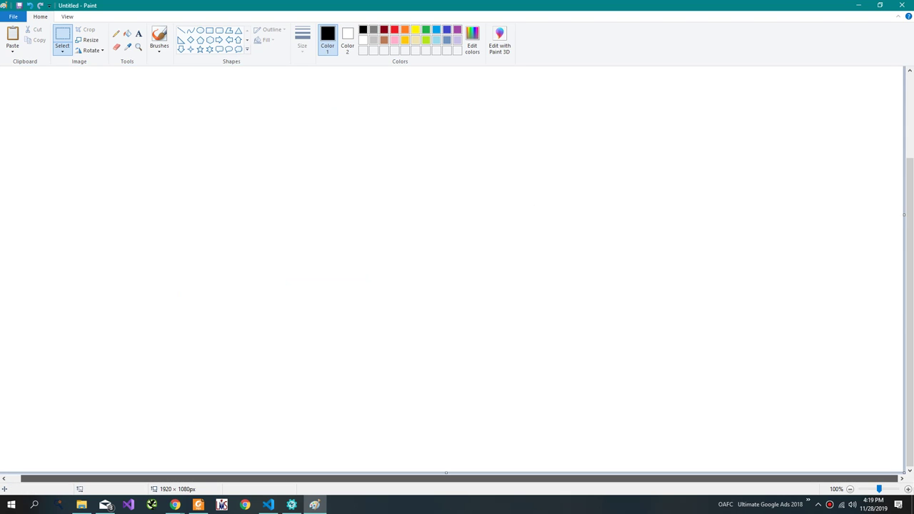
pyautogui.moveTo(903, 473); pyautogui.dragTo(414, 424)
pyautogui.hotkey('ctrl', 'v')
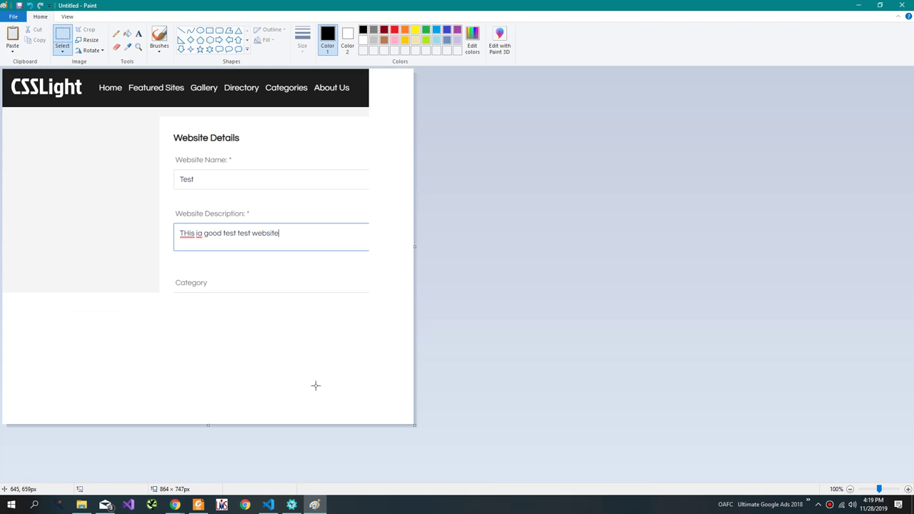
pyautogui.moveTo(414, 424); pyautogui.dragTo(369, 300)
pyautogui.moveTo(185, 300); pyautogui.dragTo(189, 292)
# Save the image as Untitled.png and close Paint
pyautogui.hotkey('ctrl', 's')
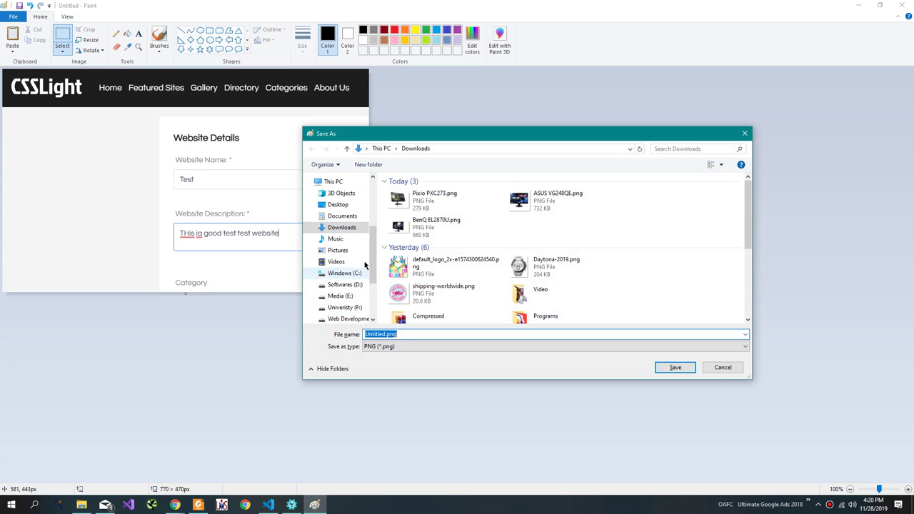
pyautogui.click(683, 373)
pyautogui.click(903, 5)
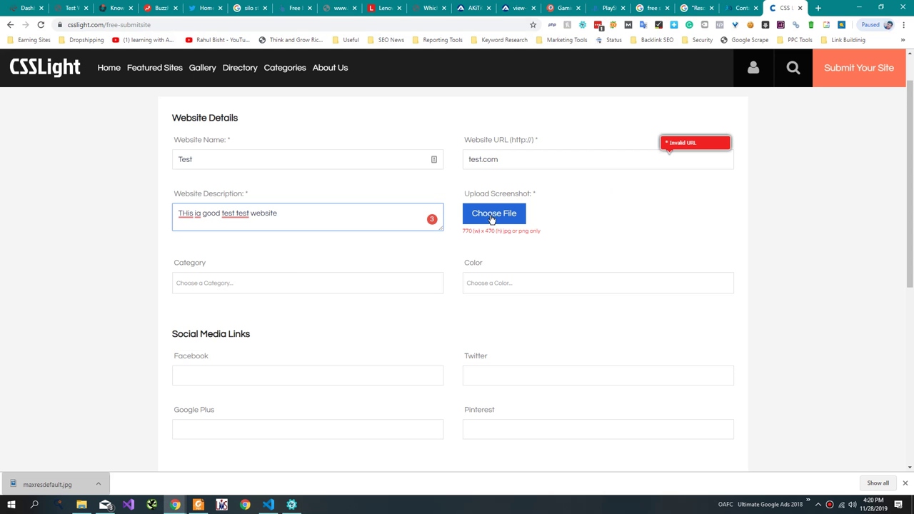
# Upload Untitled.png from Downloads, choose Technology as category and Pink as colour
pyautogui.click(491, 219)
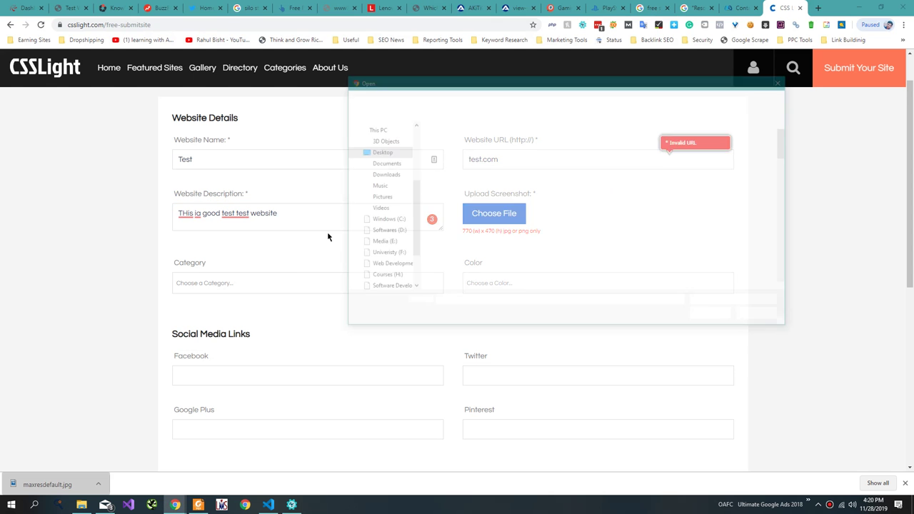
pyautogui.click(379, 174)
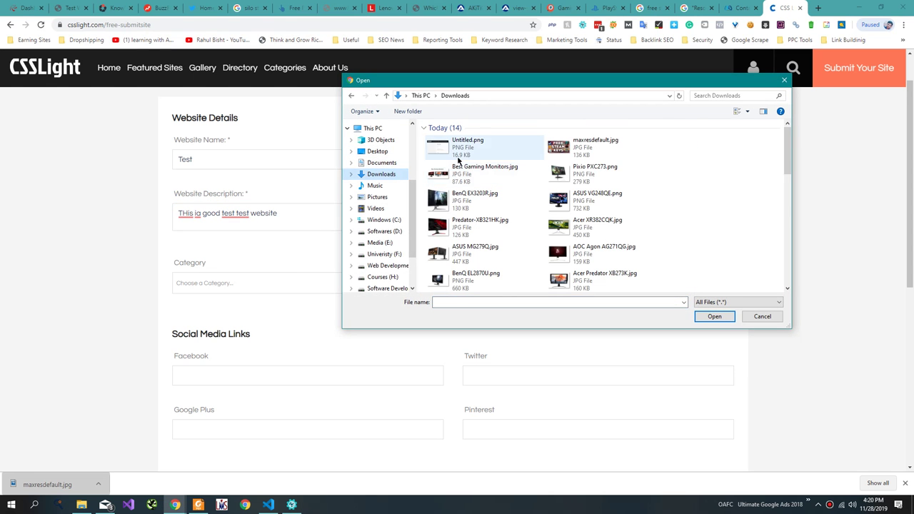
pyautogui.doubleClick(460, 139)
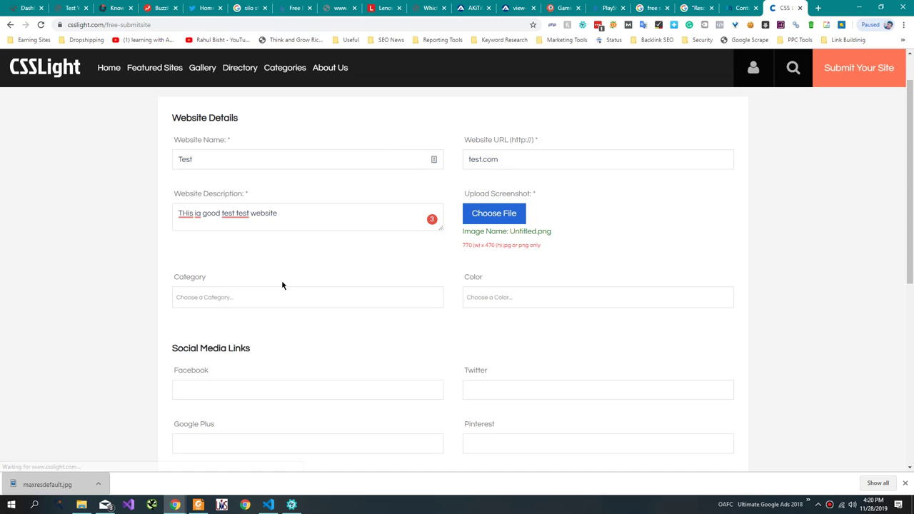
pyautogui.click(275, 295)
pyautogui.scroll(-5, 225, 357)
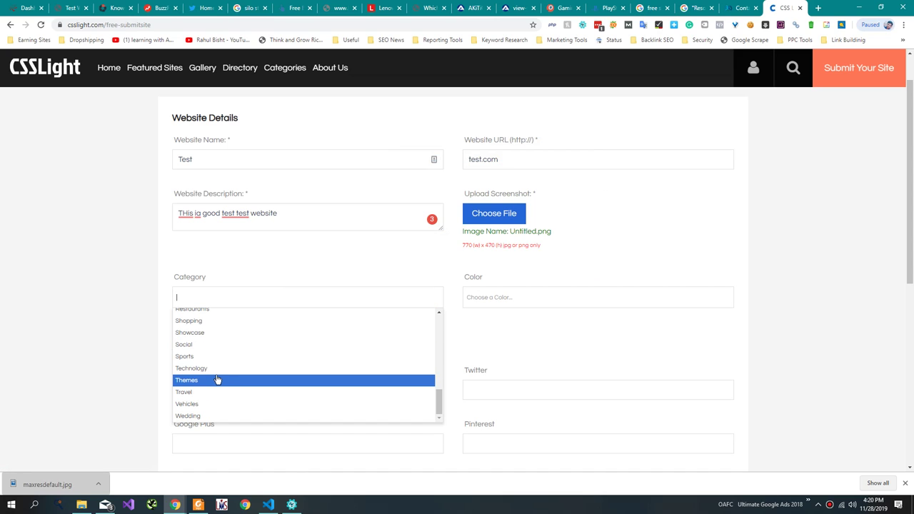
pyautogui.click(207, 369)
pyautogui.click(511, 302)
pyautogui.scroll(-3, 499, 339)
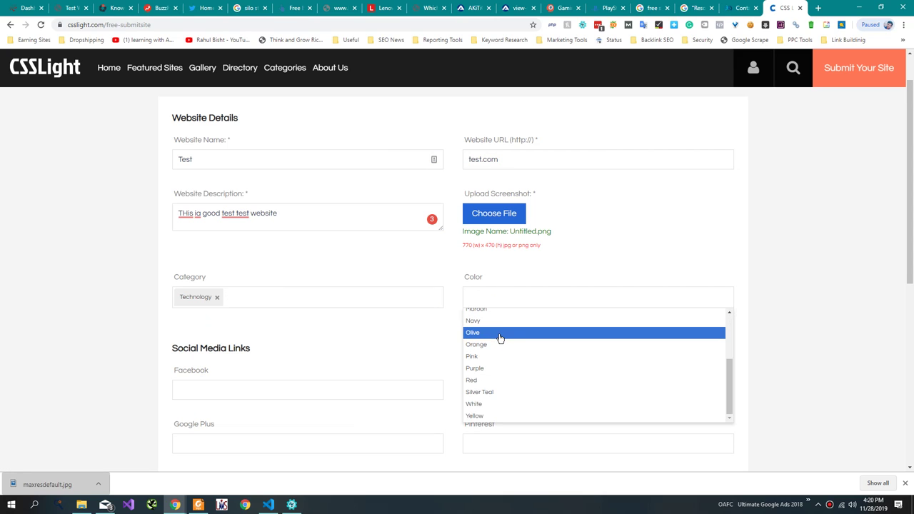
pyautogui.click(481, 361)
# Enter aceb.com/test as the Facebook link and move past the Twitter and Pinterest fields
pyautogui.click(271, 397)
pyautogui.scroll(-3, 236, 310)
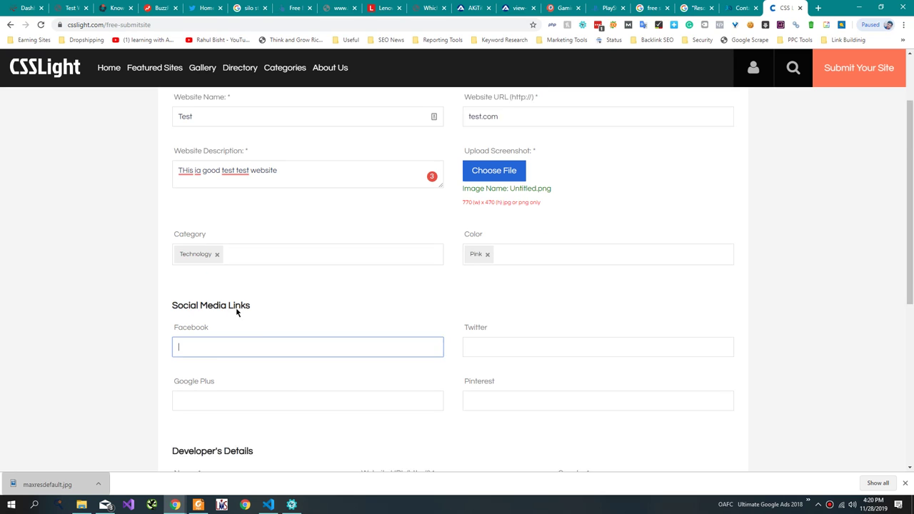
pyautogui.scroll(1, 236, 312)
pyautogui.write('aceb.co')
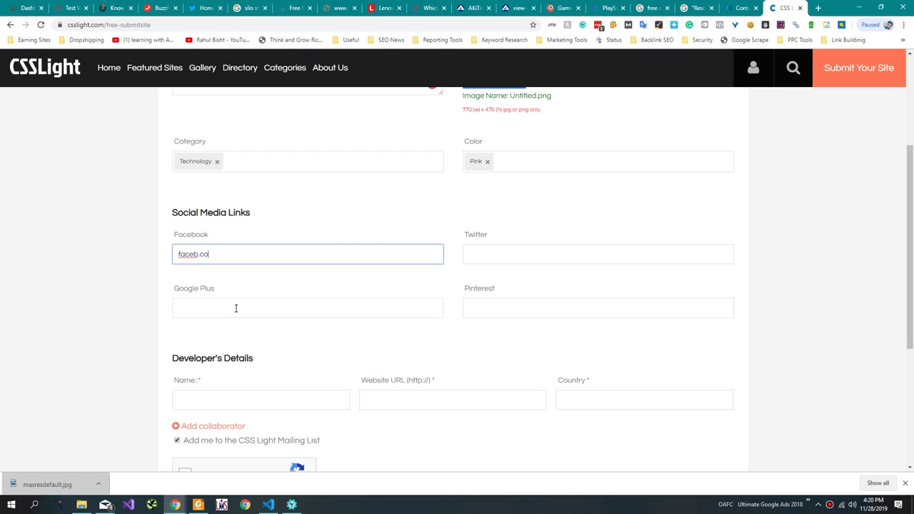
pyautogui.write('m/test')
pyautogui.press('Tab')
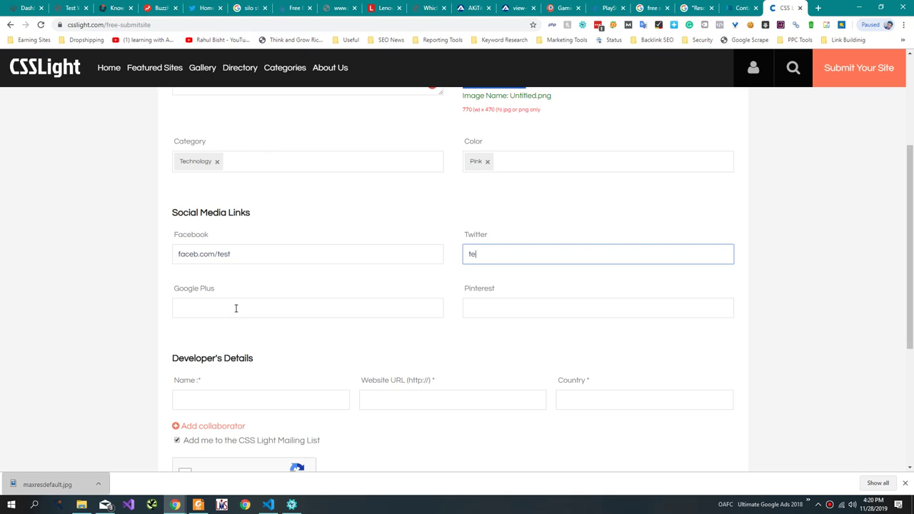
pyautogui.press('Tab')
pyautogui.press('Tab')
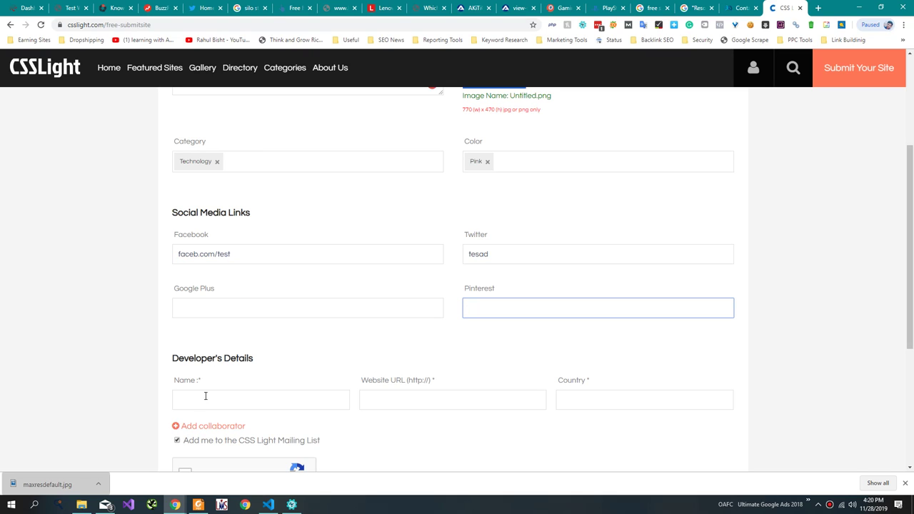
pyautogui.doubleClick(199, 380)
# Enter the developer's name, website test.com and country Pakistan, then tick 'I'm not a robot'
pyautogui.click(198, 409)
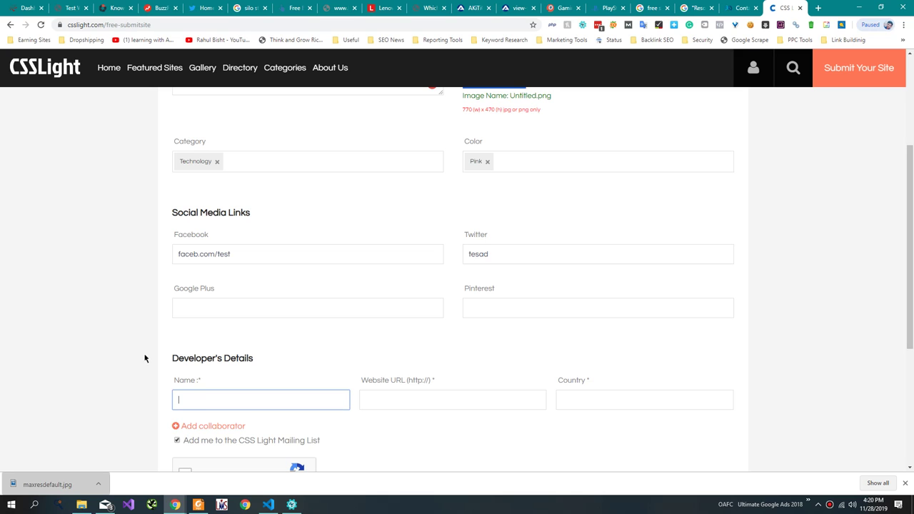
pyautogui.scroll(-2, 129, 349)
pyautogui.write('Aleem ')
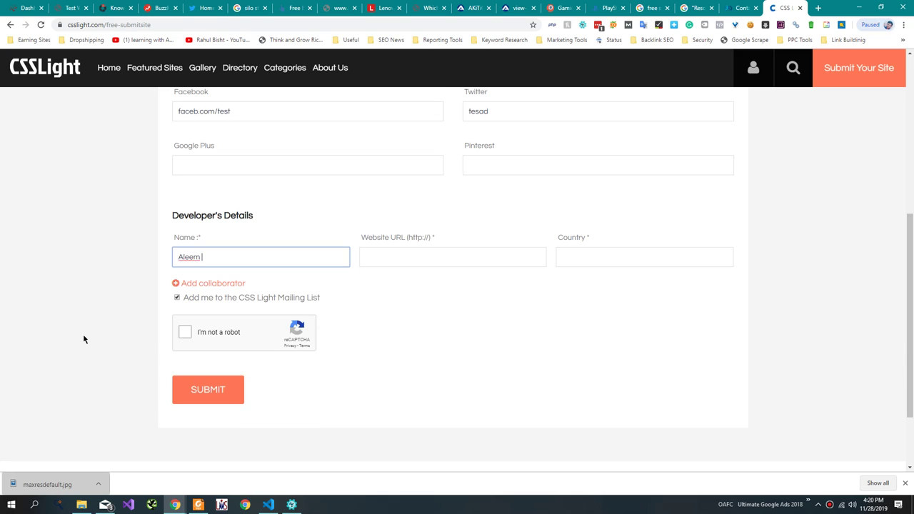
pyautogui.write('Iqbal')
pyautogui.press('Tab')
pyautogui.write('t')
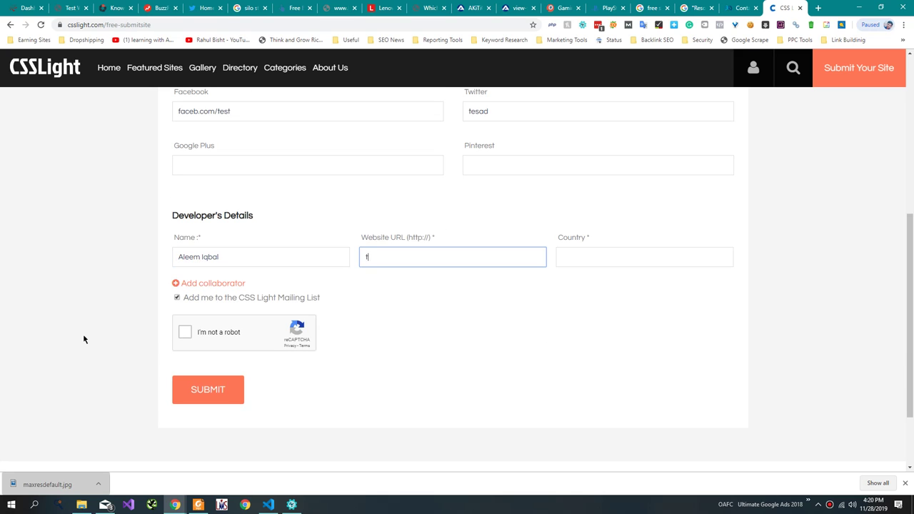
pyautogui.write('est.com')
pyautogui.press('Tab')
pyautogui.write('Paki')
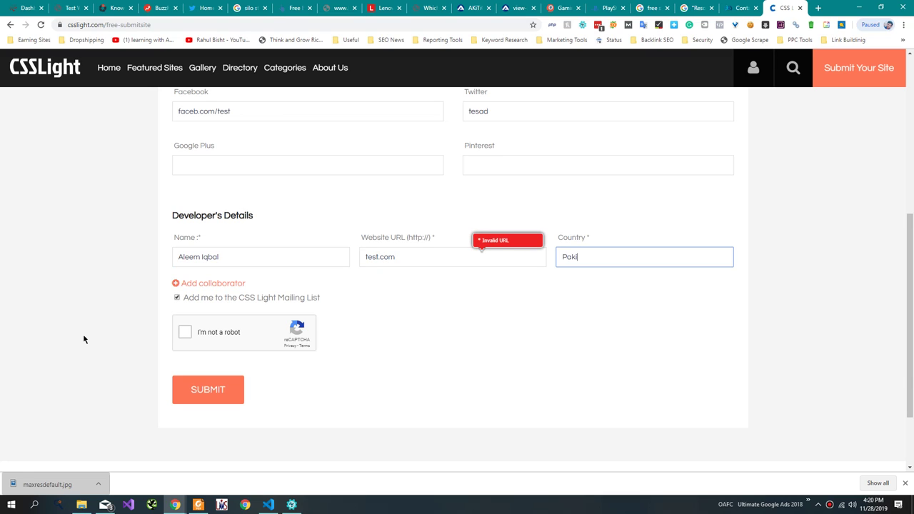
pyautogui.write('stan')
pyautogui.press('Tab')
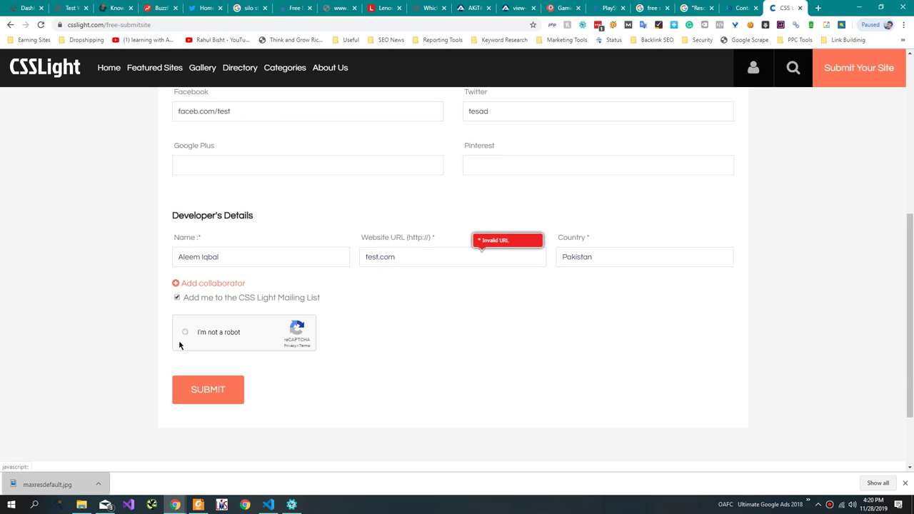
pyautogui.click(180, 338)
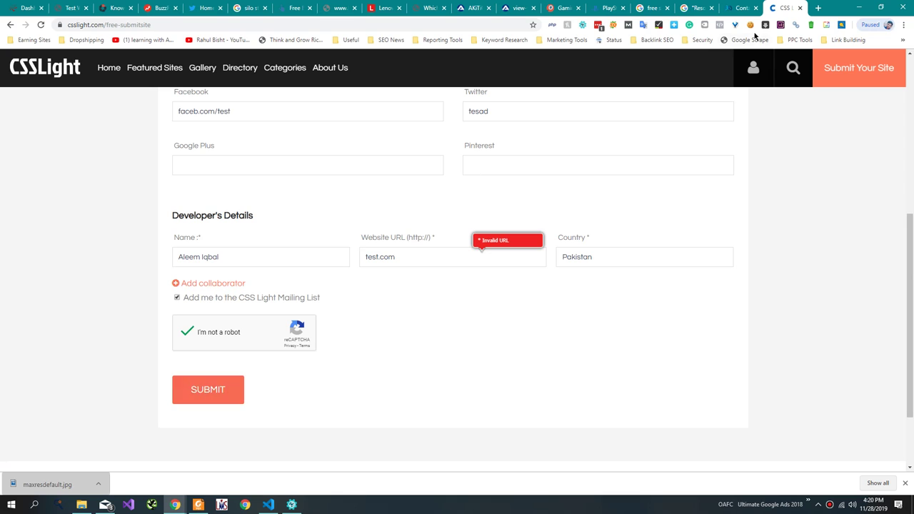
# Open the account's submitted websites list and view the Game Solutionz listing page
pyautogui.moveTo(753, 68)
pyautogui.click(745, 105)
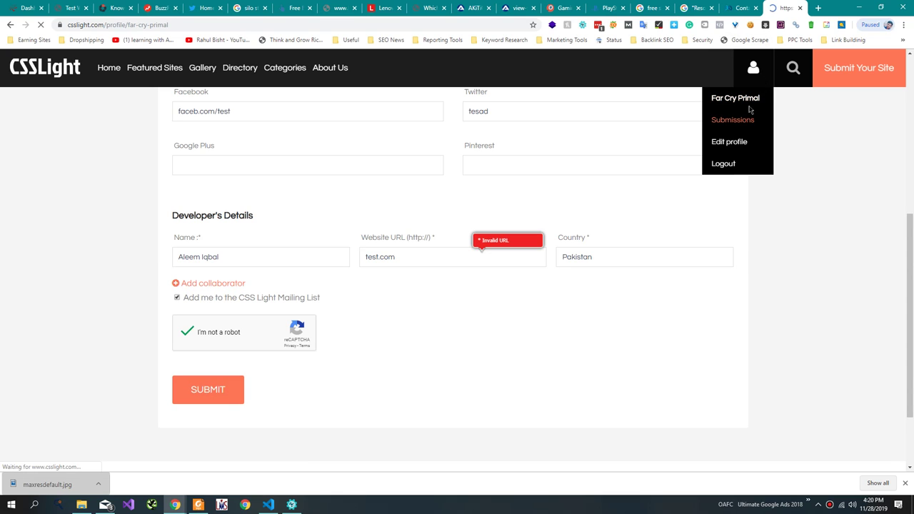
pyautogui.click(747, 122)
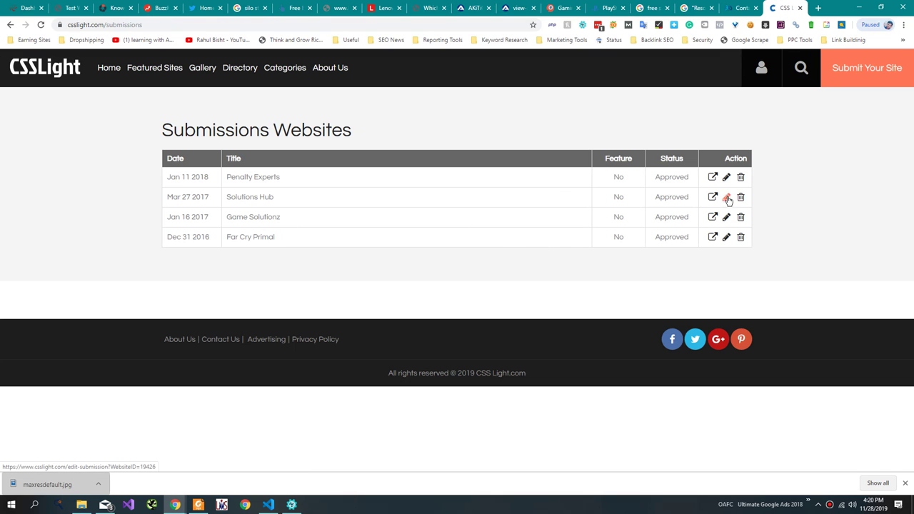
pyautogui.click(726, 217)
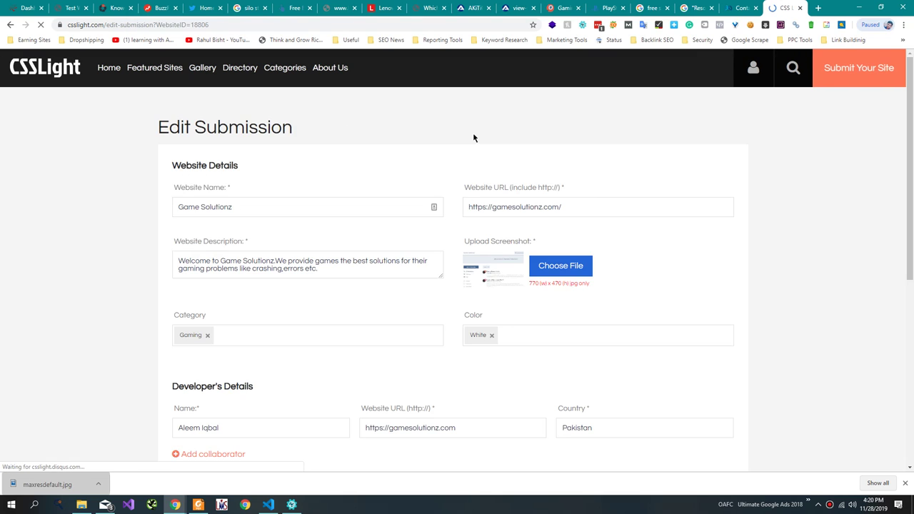
pyautogui.click(10, 24)
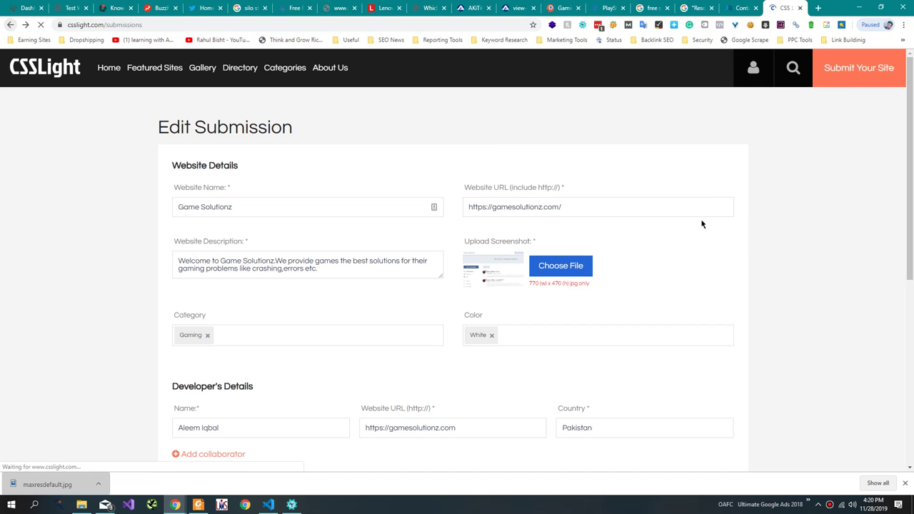
pyautogui.click(712, 217)
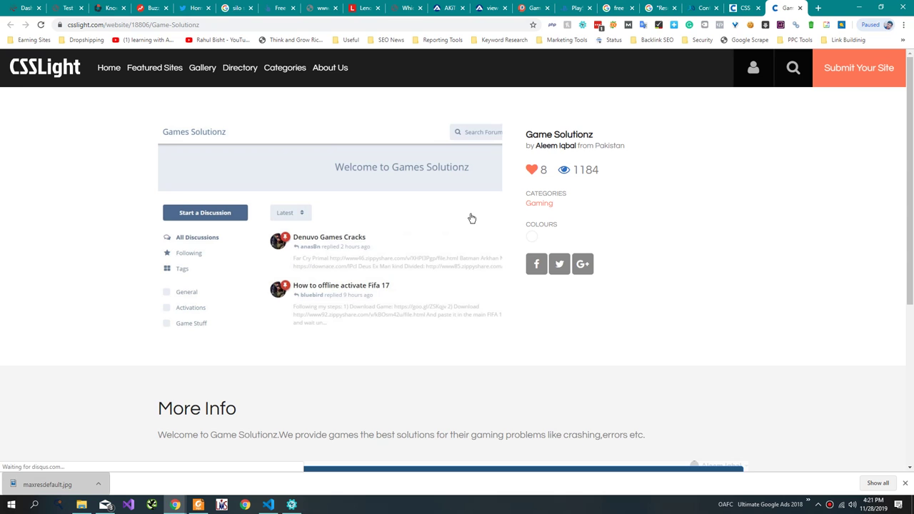
# Inspect the Game Solutionz title link's code, then close DevTools
pyautogui.scroll(-8, 385, 218)
pyautogui.scroll(5, 385, 218)
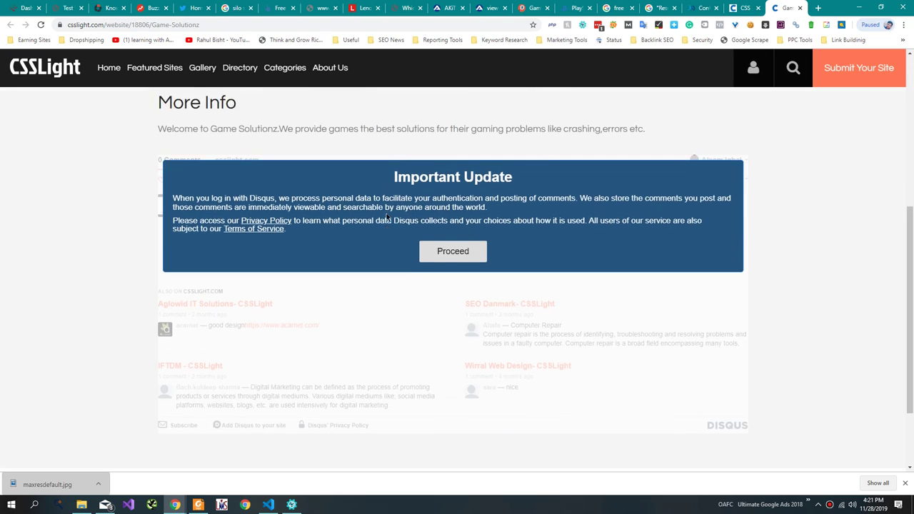
pyautogui.scroll(-2, 386, 218)
pyautogui.scroll(2, 386, 218)
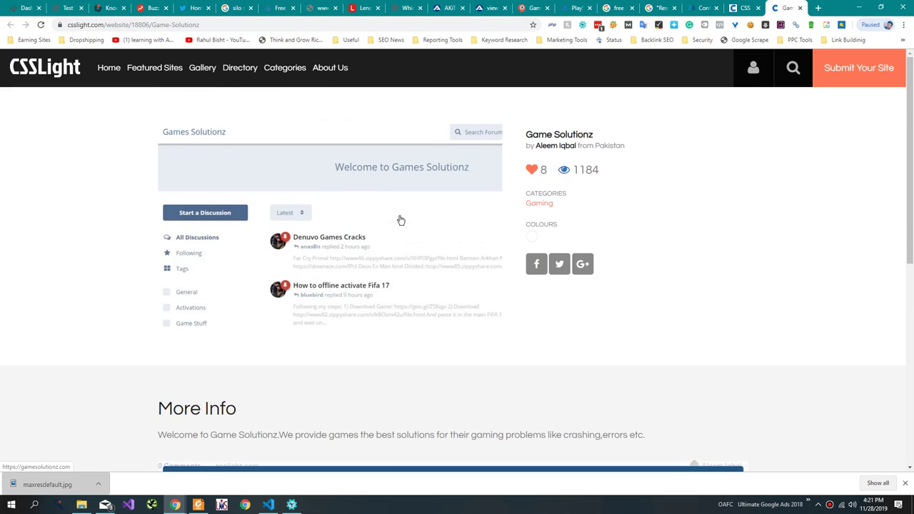
pyautogui.rightClick(565, 135)
pyautogui.click(650, 300)
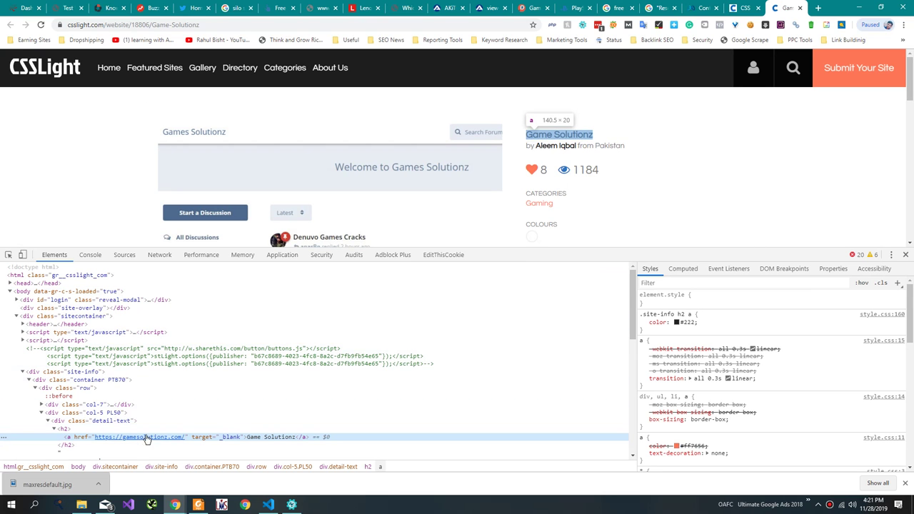
pyautogui.click(905, 254)
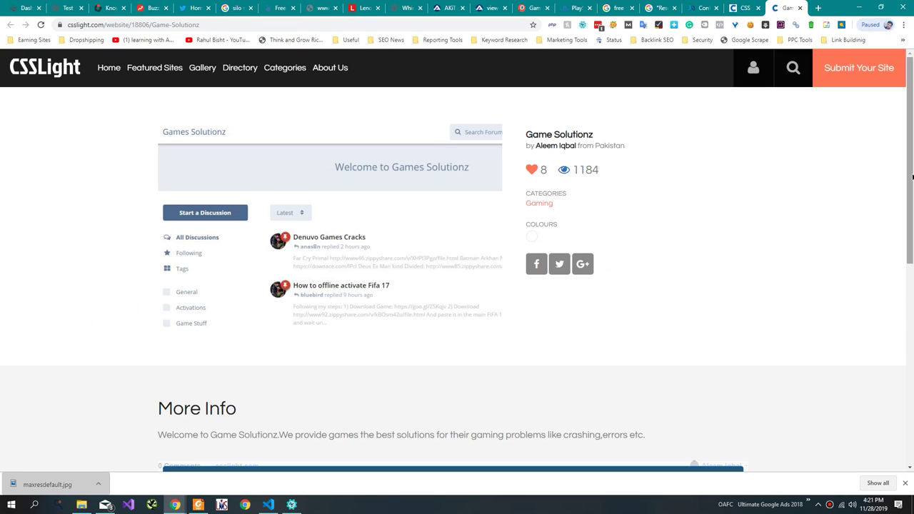
# Scroll further in the backlinking strategies PDF, then close the Game Solutionz tab
pyautogui.hotkey('alt', 'Tab')
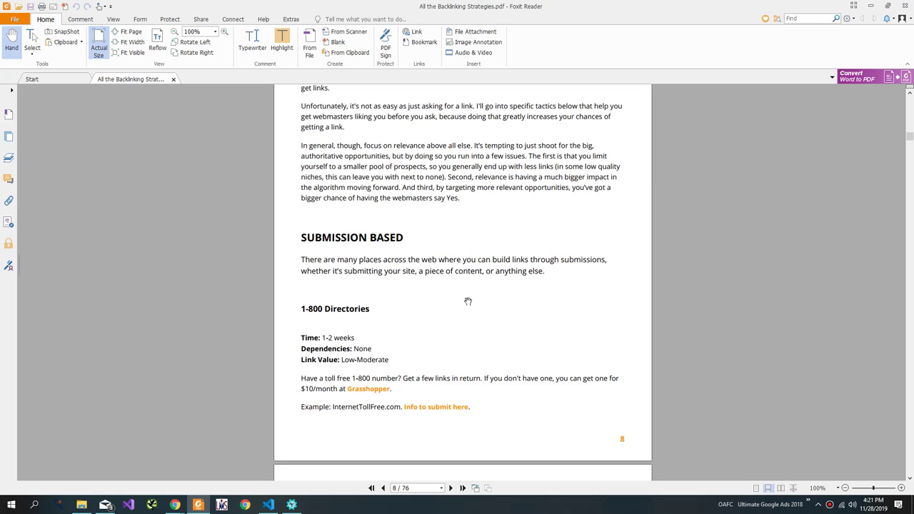
pyautogui.scroll(-5, 464, 304)
pyautogui.scroll(-3, 456, 310)
pyautogui.hotkey('alt', 'Tab')
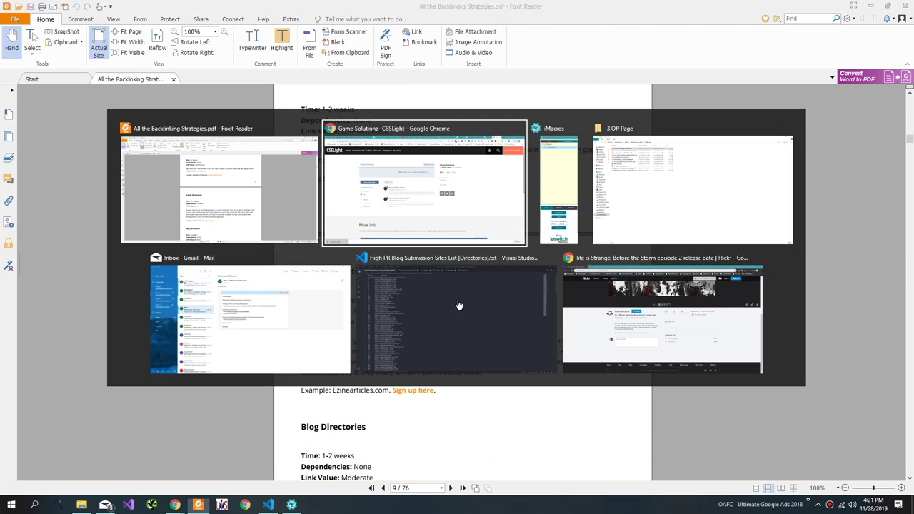
pyautogui.hotkey('ctrl', 'w')
# Show the desktop and open the Backlinks Directory folder maximized
pyautogui.hotkey('alt', 'Tab')
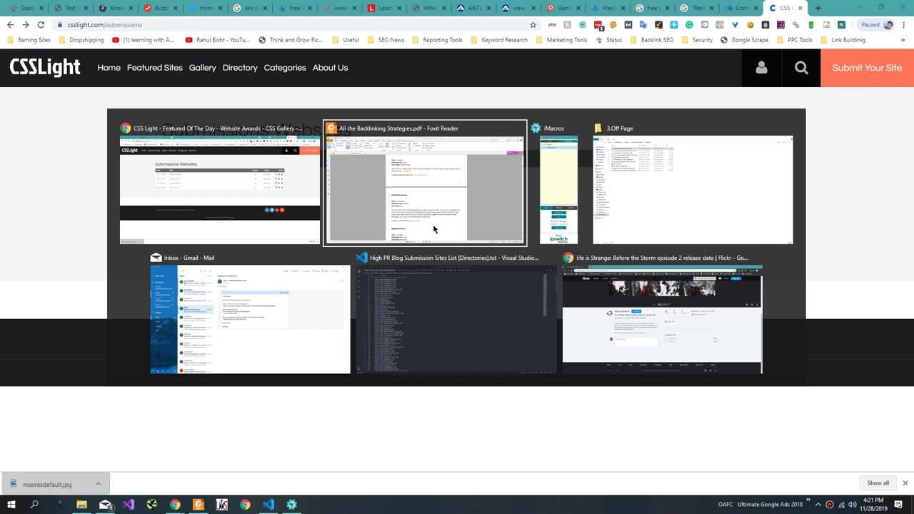
pyautogui.hotkey('alt', 'Tab')
pyautogui.hotkey('alt', 'Tab')
pyautogui.press('super+d')
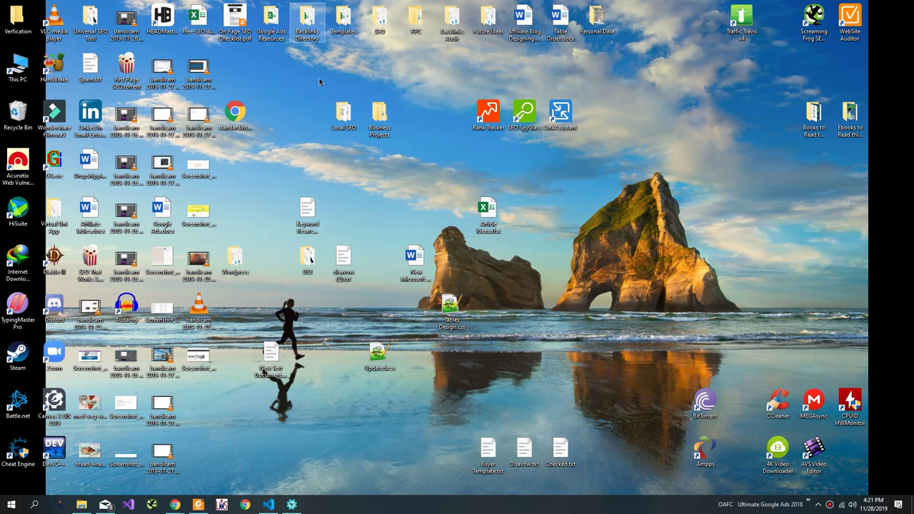
pyautogui.doubleClick(298, 29)
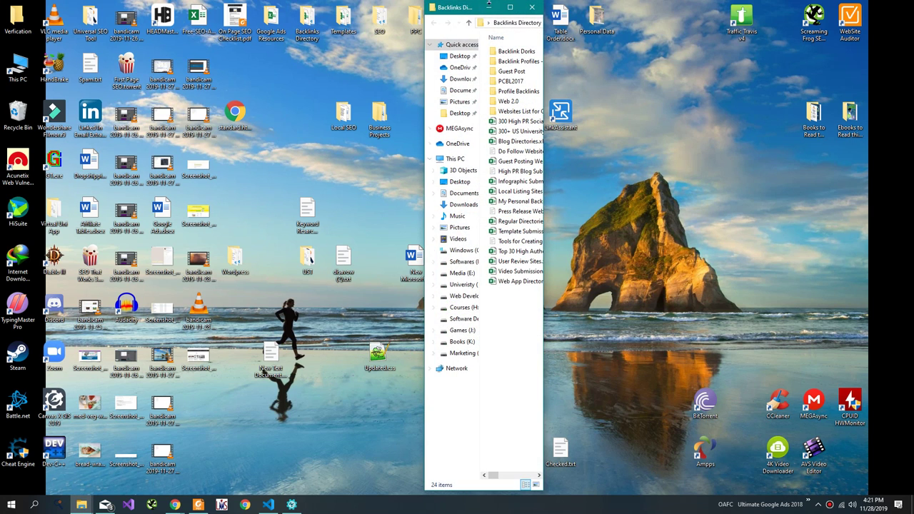
pyautogui.click(509, 7)
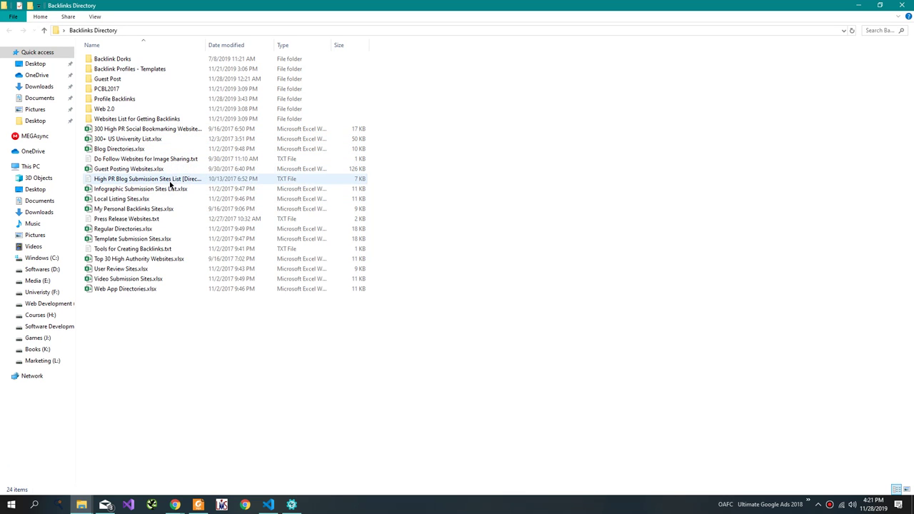
pyautogui.hotkey('alt', 'Tab')
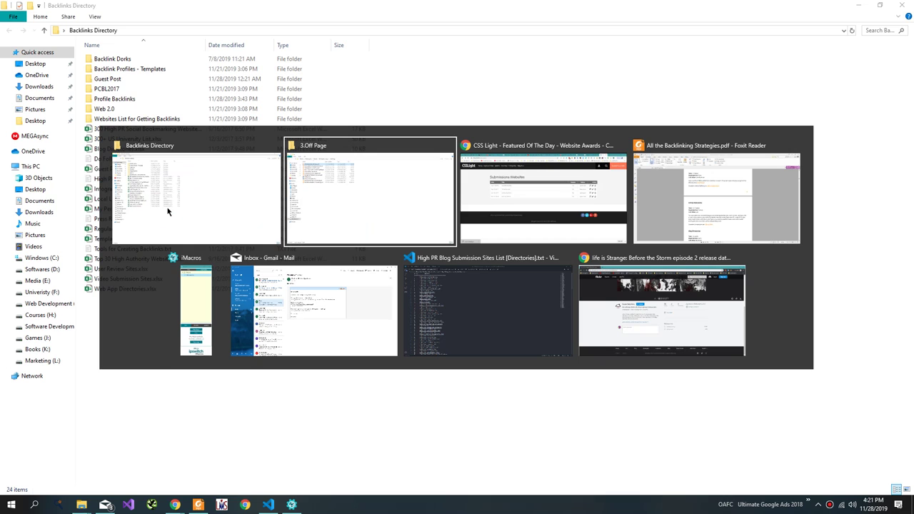
pyautogui.click(168, 211)
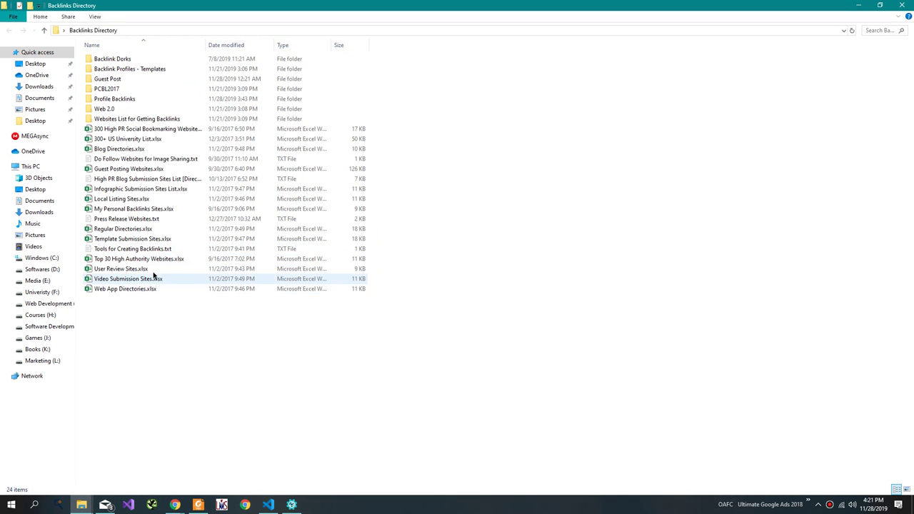
# Select Blog Directories.xlsx in the folder, then return to the backlinking strategies PDF
pyautogui.press('w')
pyautogui.press('w')
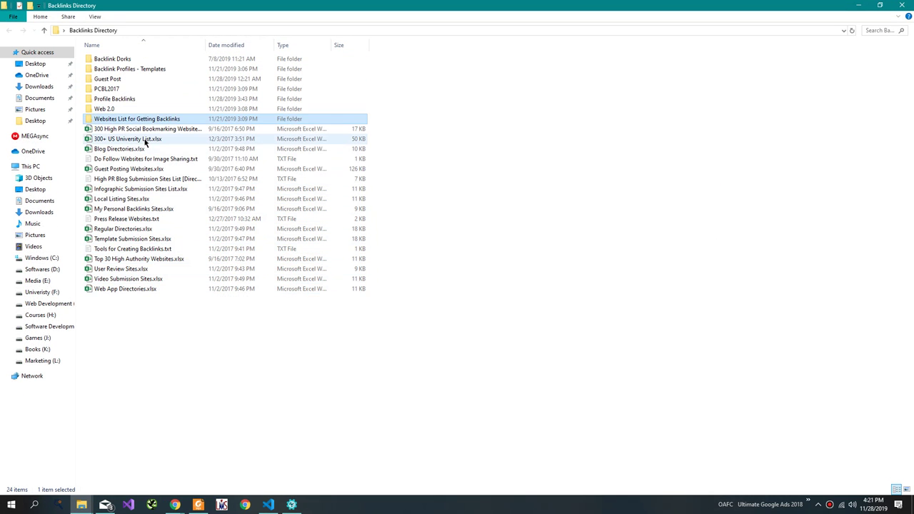
pyautogui.press('w')
pyautogui.click(191, 149)
pyautogui.hotkey('alt', 'Tab')
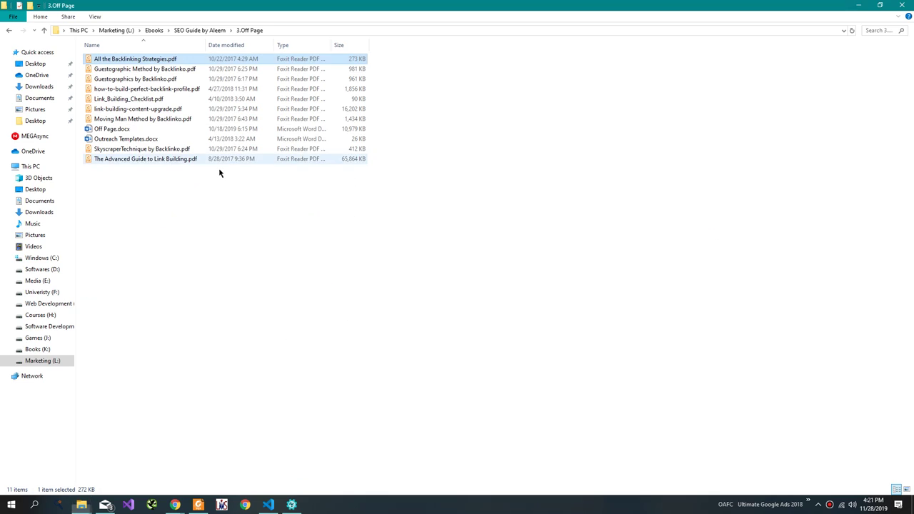
pyautogui.hotkey('alt', 'Tab')
pyautogui.hotkey('alt', 'Tab')
pyautogui.hotkey('alt', 'Tab')
pyautogui.hotkey('alt', 'Tab')
pyautogui.hotkey('alt', 'Tab')
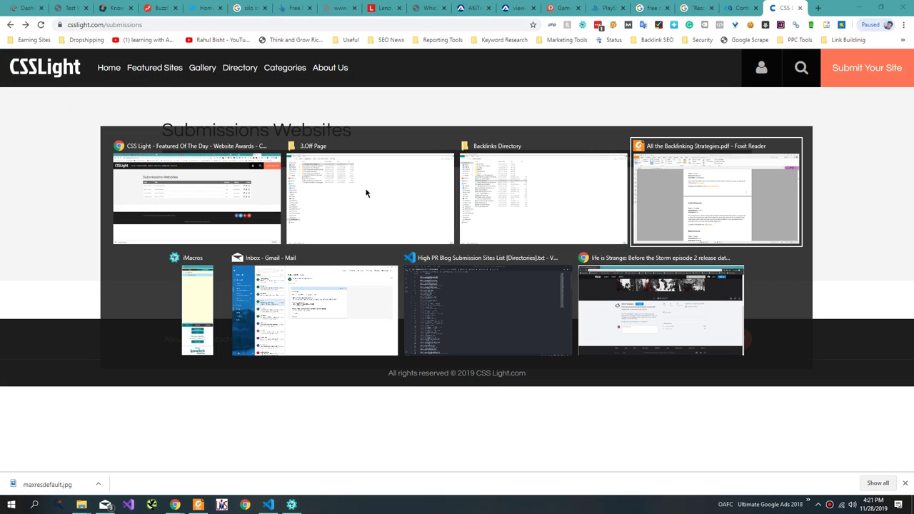
pyautogui.hotkey('alt', 'Tab')
pyautogui.hotkey('alt', 'Tab')
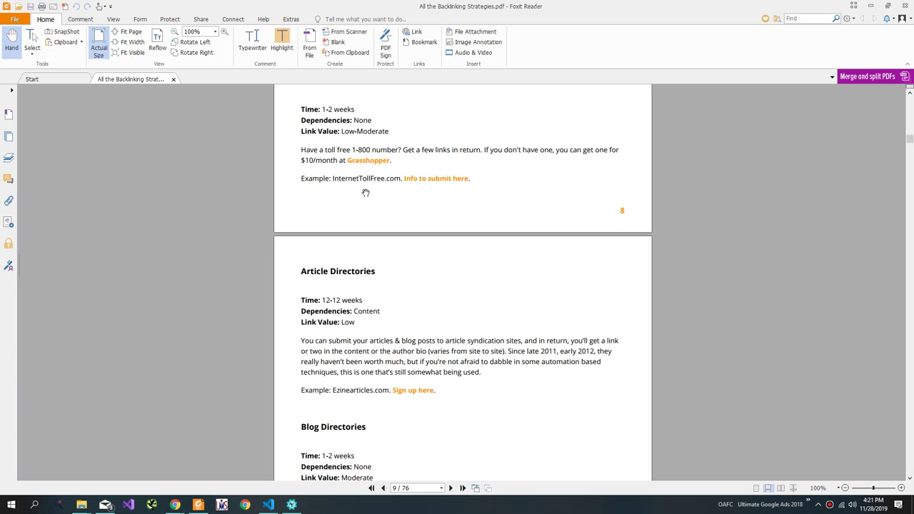
# Select the Ezinearticles.com example under Article Directories in the PDF and open its context menu
pyautogui.scroll(-3, 365, 193)
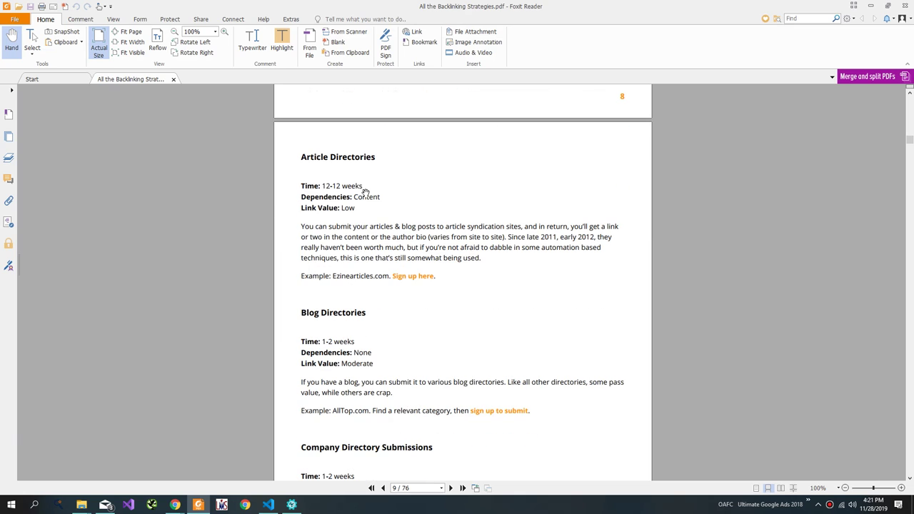
pyautogui.click(303, 229)
pyautogui.moveTo(332, 276); pyautogui.dragTo(382, 275)
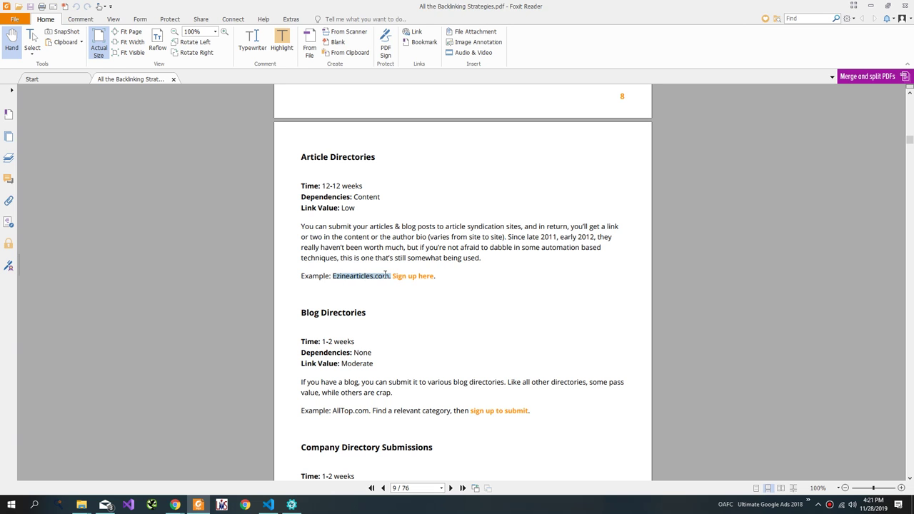
pyautogui.hotkey('alt', 'Tab')
pyautogui.hotkey('ctrl', 't')
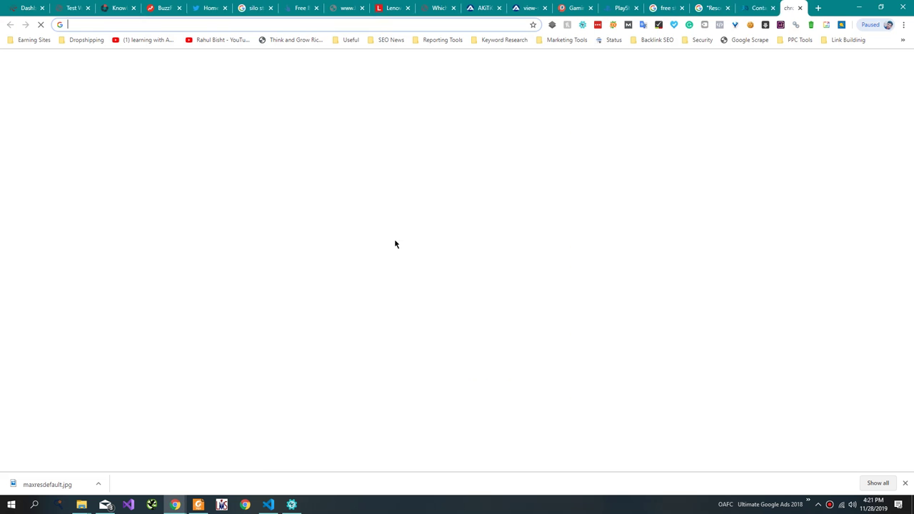
pyautogui.hotkey('alt', 'Tab')
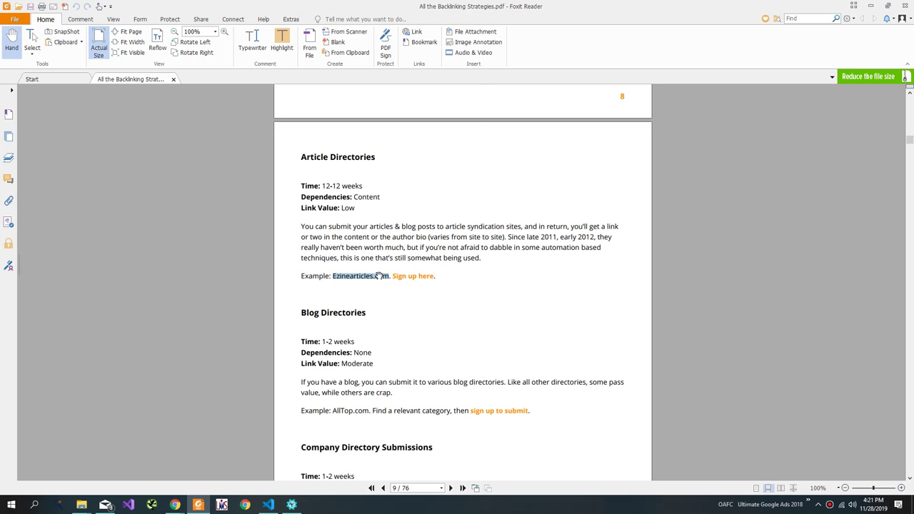
pyautogui.rightClick(379, 277)
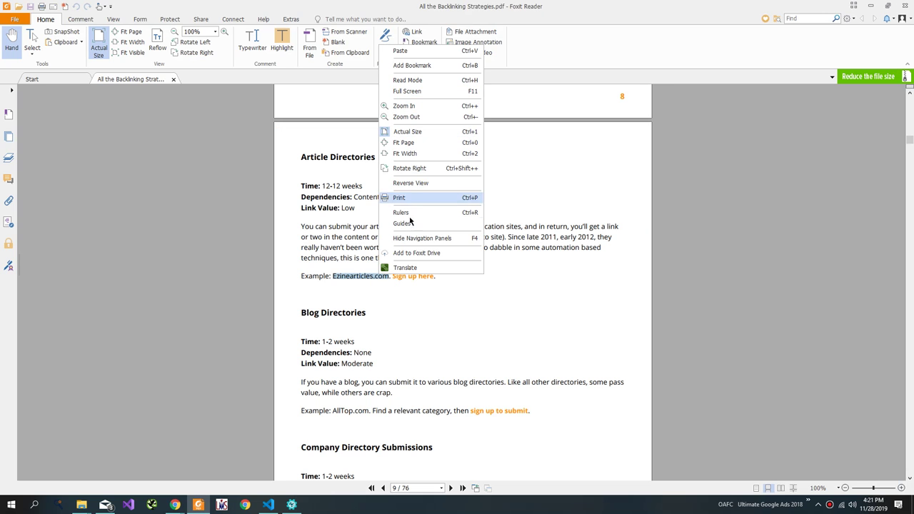
# Load ezinearticles.com in Chrome and scroll down to its article categories
pyautogui.press('Escape')
pyautogui.hotkey('alt', 'Tab')
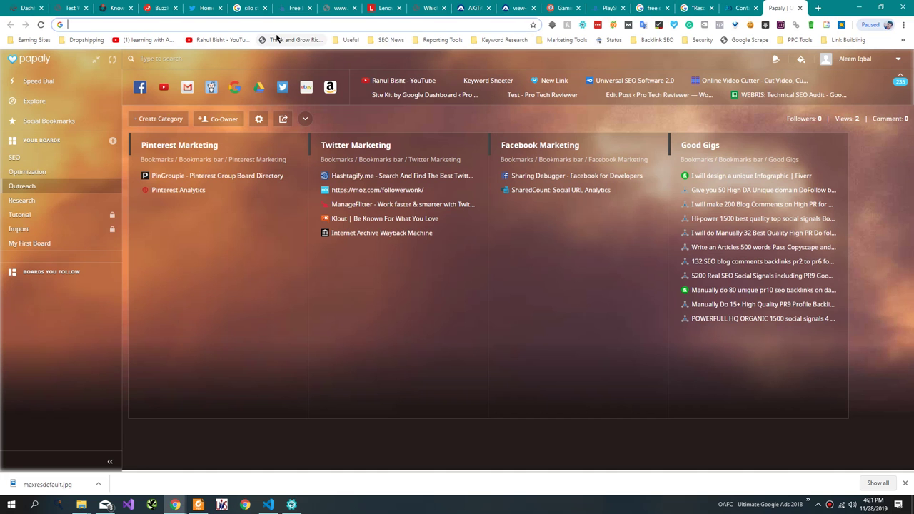
pyautogui.click(275, 33)
pyautogui.write('ezinearticles')
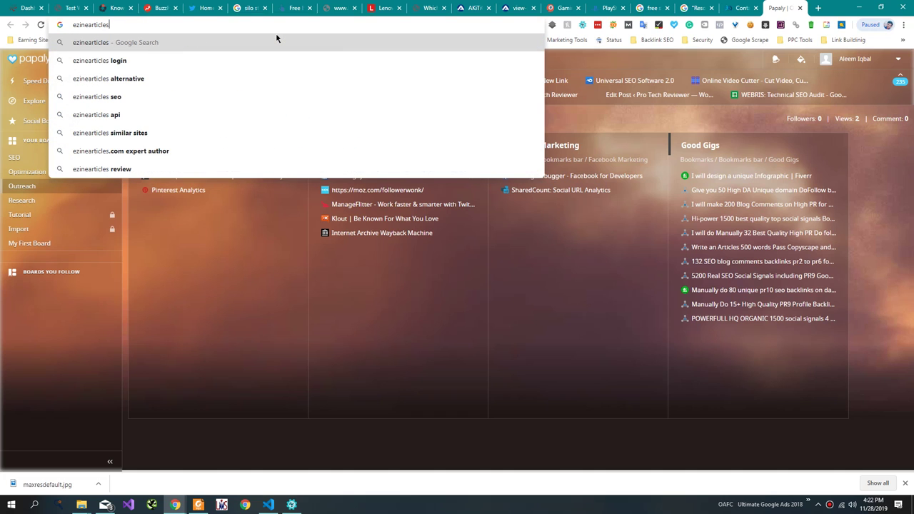
pyautogui.hotkey('ctrl', 'Return')
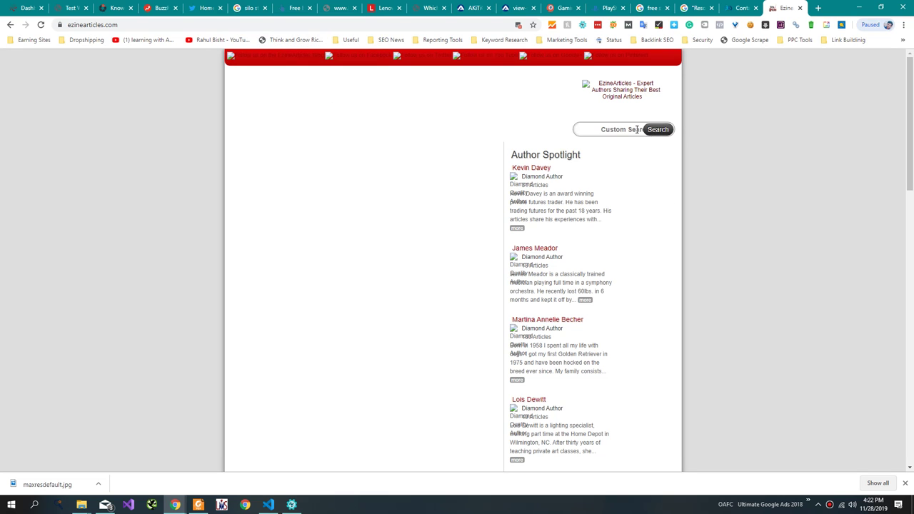
pyautogui.scroll(-8, 501, 143)
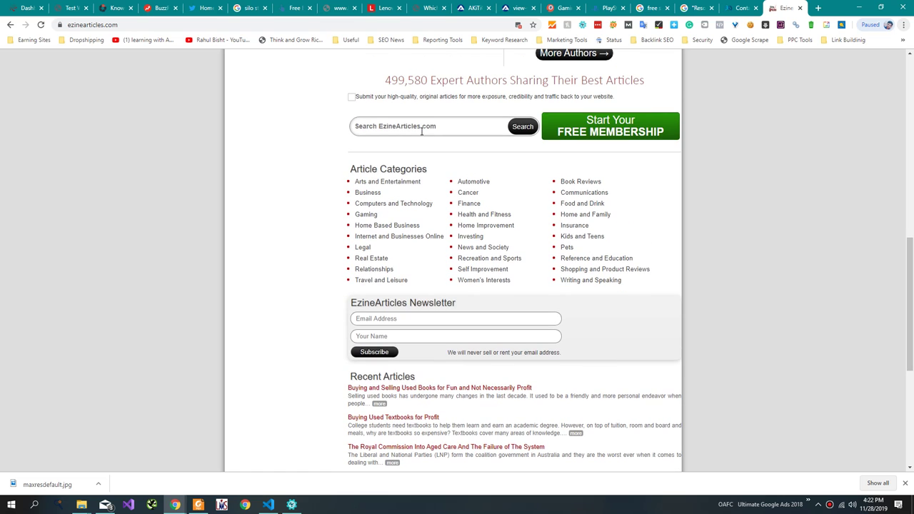
# Scroll the PDF further and highlight the AllTop.com example
pyautogui.hotkey('alt', 'Tab')
pyautogui.scroll(-1, 363, 218)
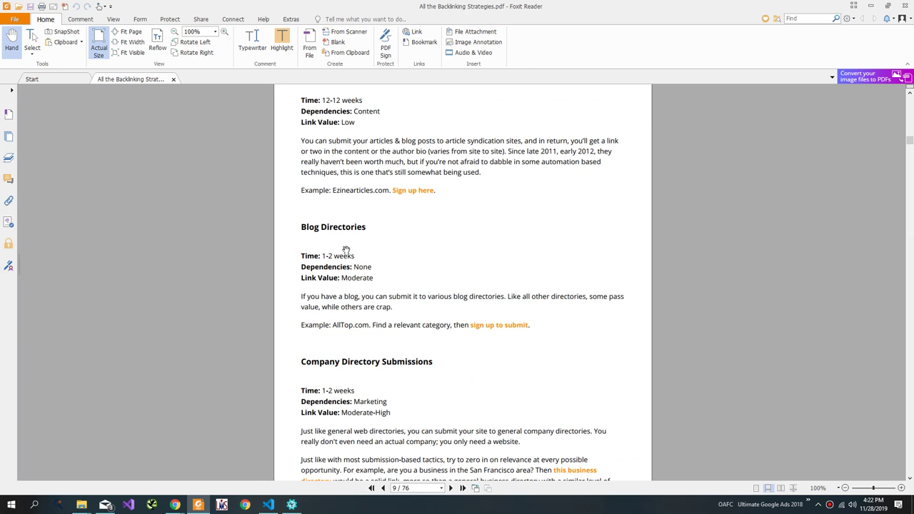
pyautogui.scroll(-5, 346, 250)
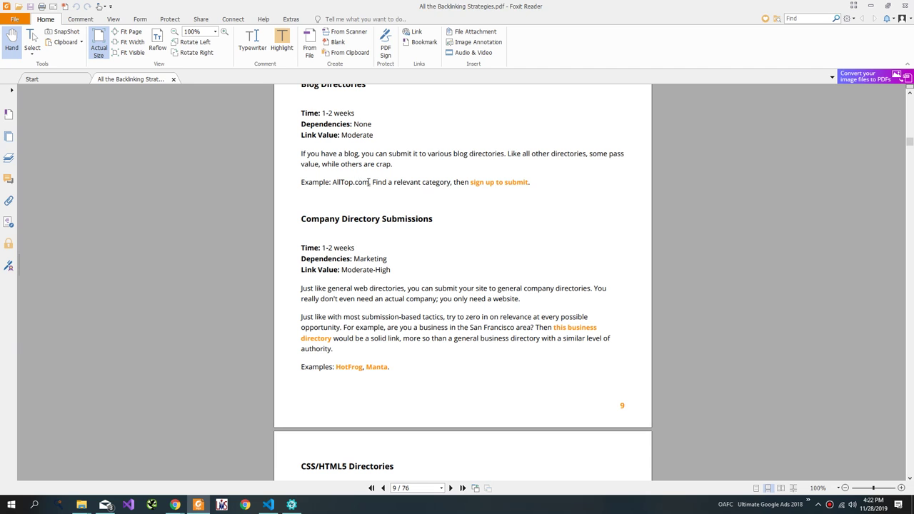
pyautogui.moveTo(368, 182); pyautogui.dragTo(332, 184)
pyautogui.hotkey('alt', 'Tab')
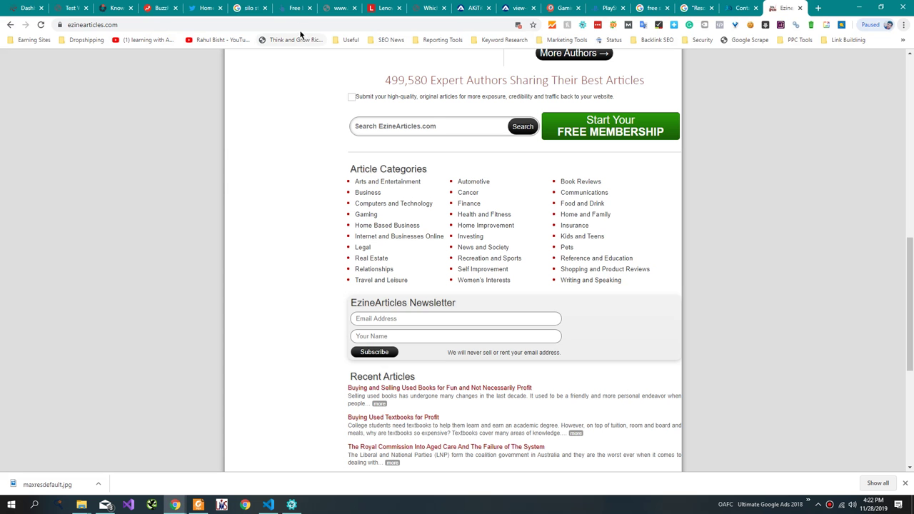
# Go to alltop.com in the current tab
pyautogui.click(295, 25)
pyautogui.write('alltop.com')
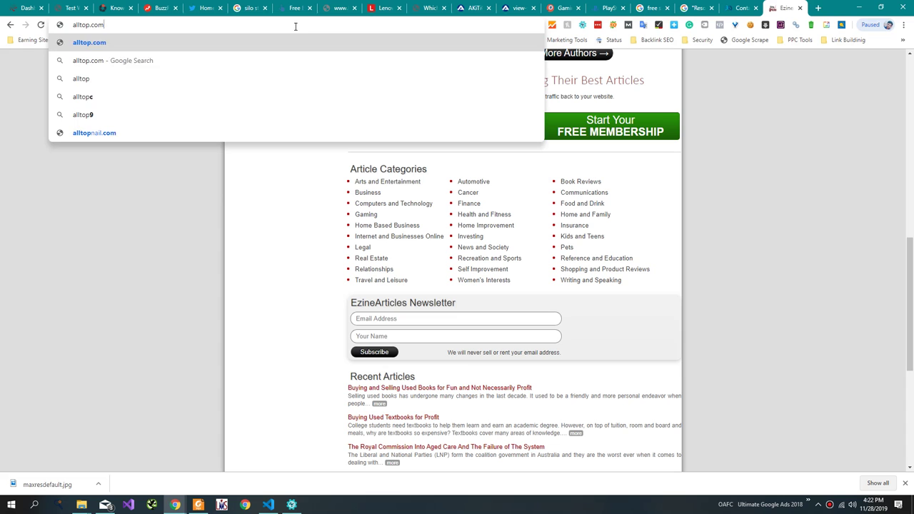
pyautogui.press('Return')
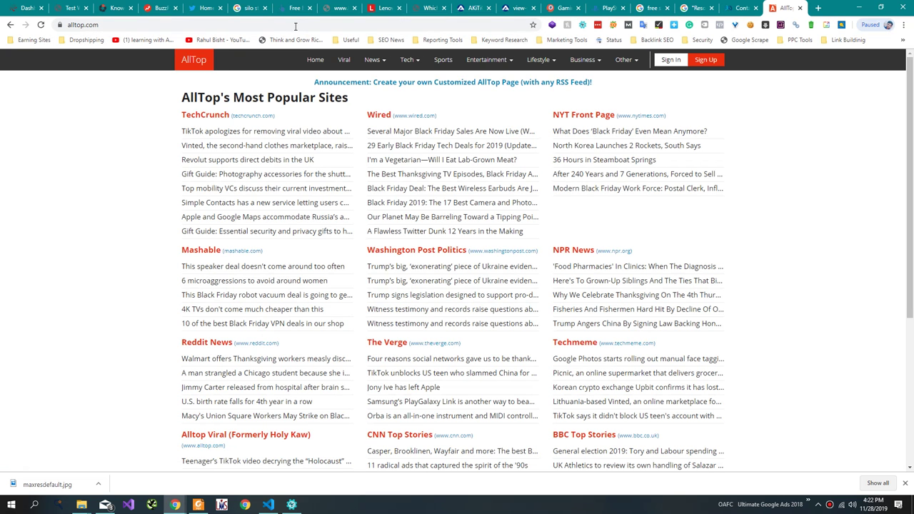
pyautogui.scroll(-3, 585, 123)
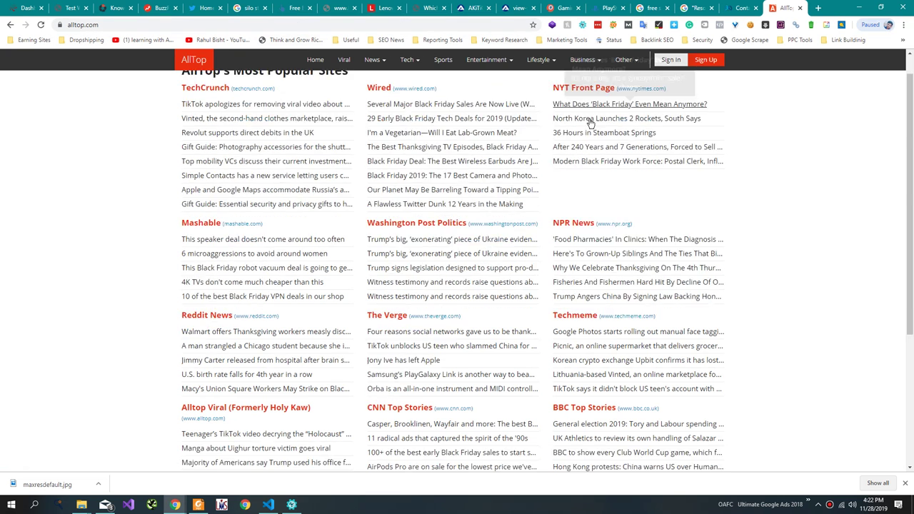
pyautogui.scroll(3, 561, 117)
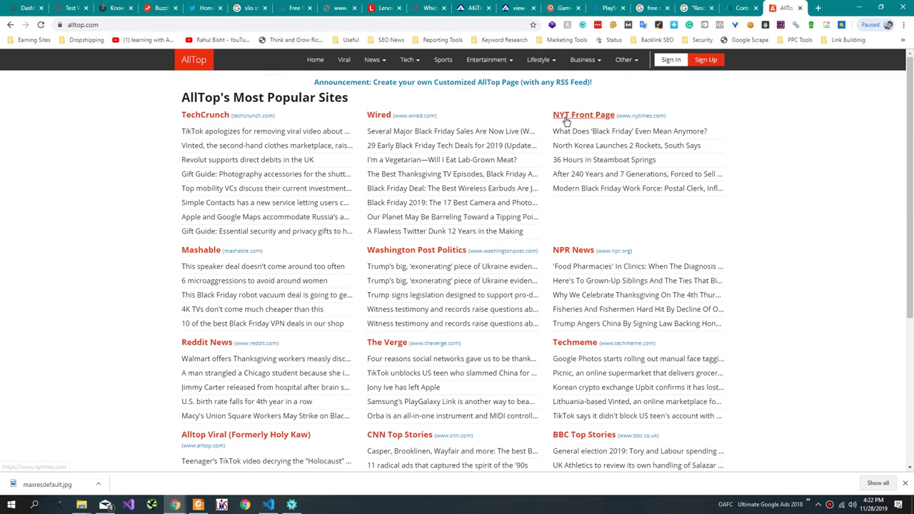
# Sign in to AllTop with the account e-mail address and password
pyautogui.click(669, 60)
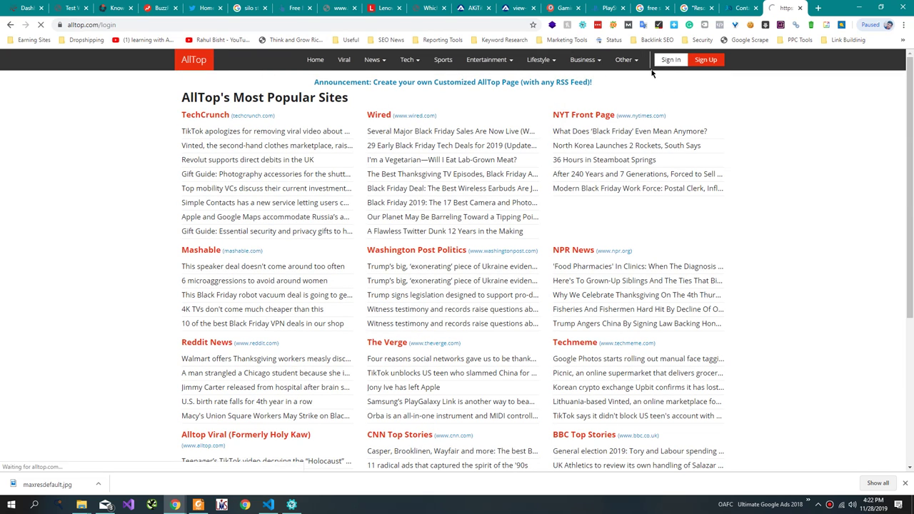
pyautogui.click(466, 156)
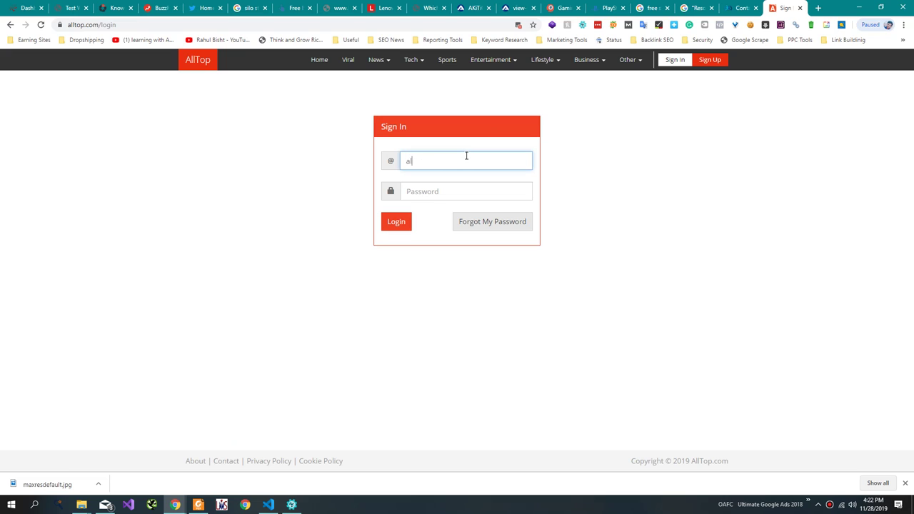
pyautogui.press('Tab')
pyautogui.write('*')
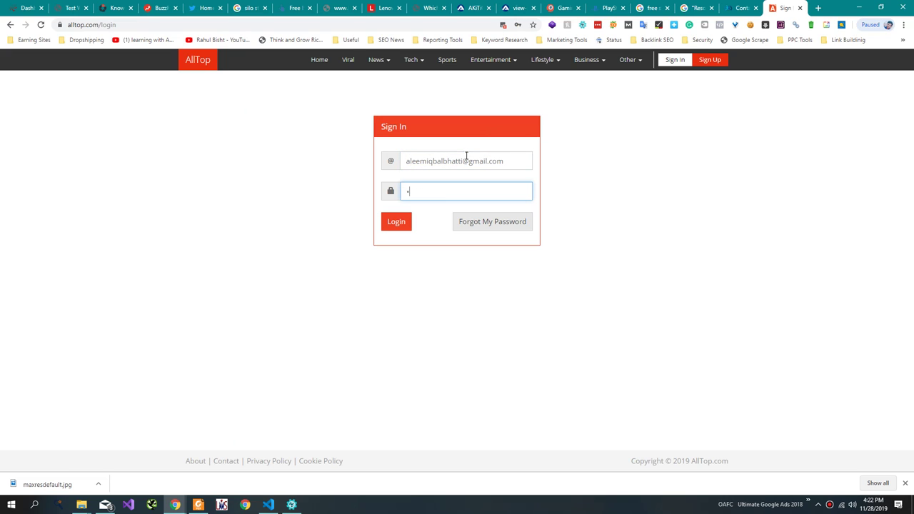
pyautogui.write('*******')
pyautogui.press('Return')
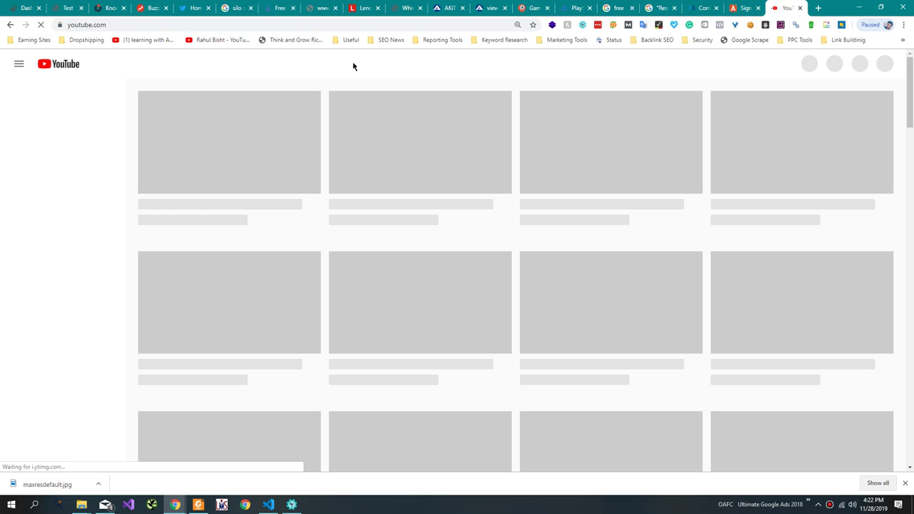
# Search YouTube for the creator's SEO channel and open its Videos tab
pyautogui.click(353, 64)
pyautogui.write('Aleem')
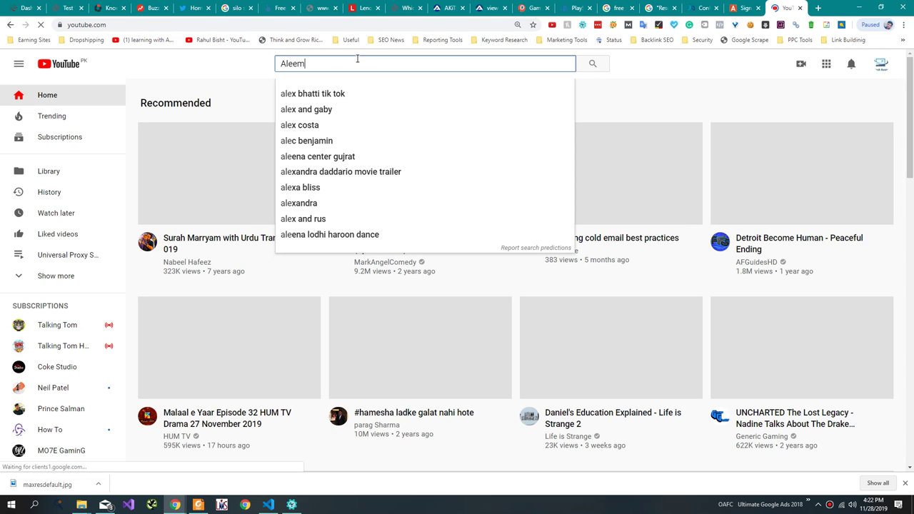
pyautogui.write(' Iqbal SEO')
pyautogui.press('Return')
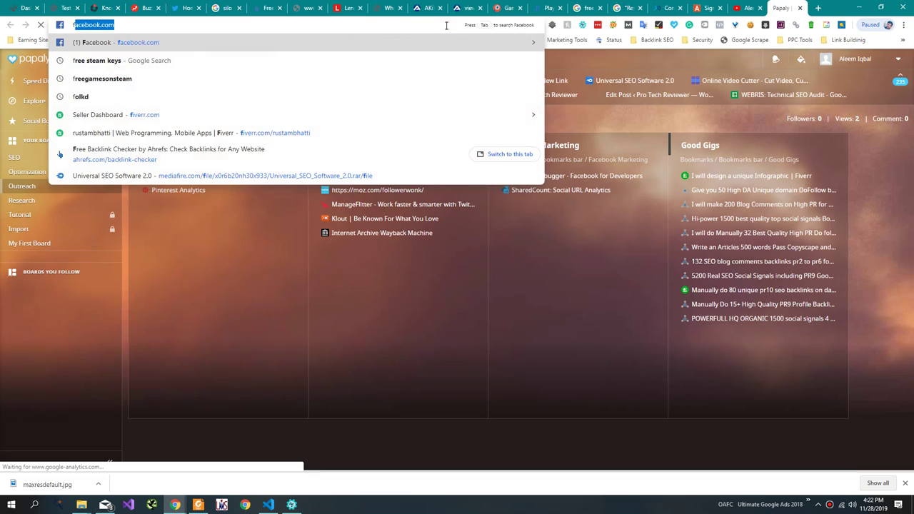
pyautogui.write('freecons')
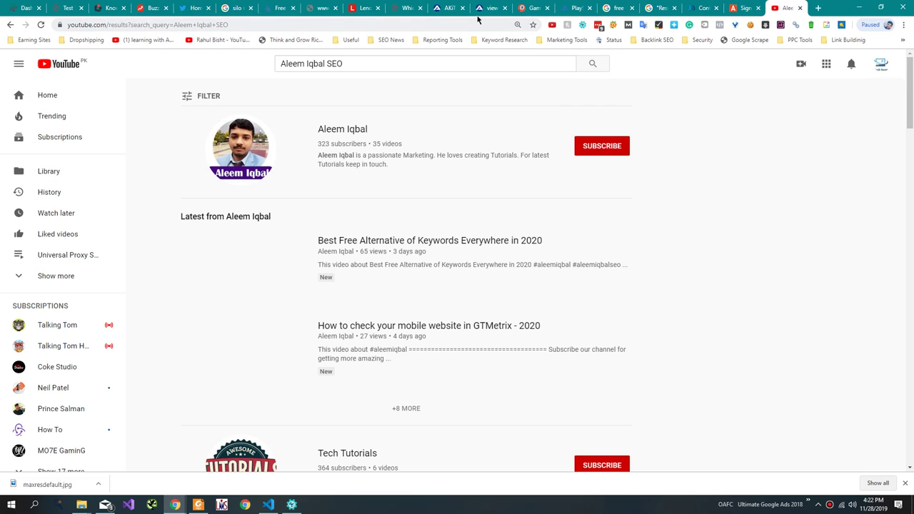
pyautogui.click(345, 132)
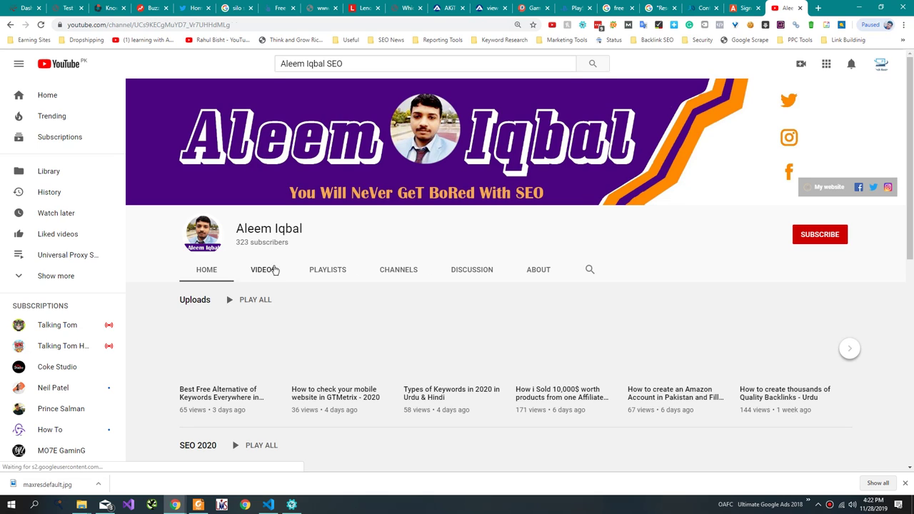
pyautogui.click(275, 269)
# Search the creator's name plus 'Schoalrship' and open the scholarship backlink video in a background tab
pyautogui.hotkey('ctrl', 'f')
pyautogui.write('sc')
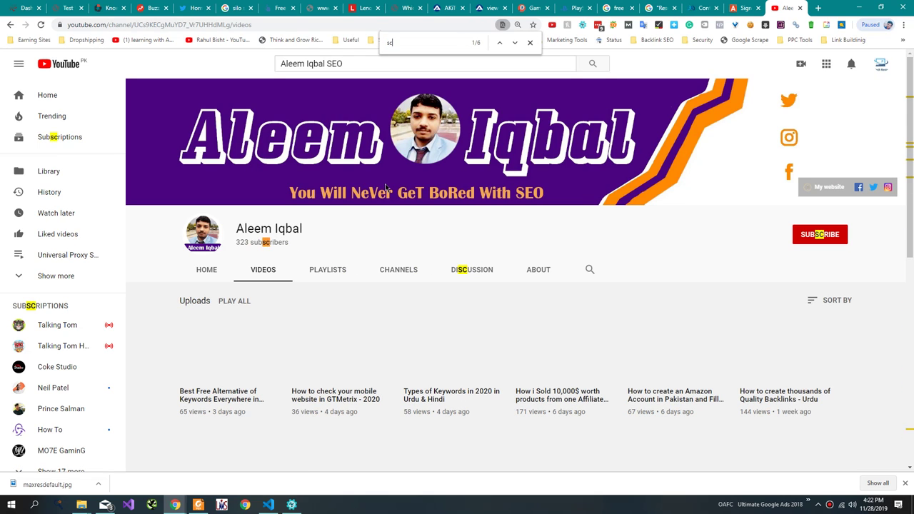
pyautogui.write('holar')
pyautogui.press('Escape')
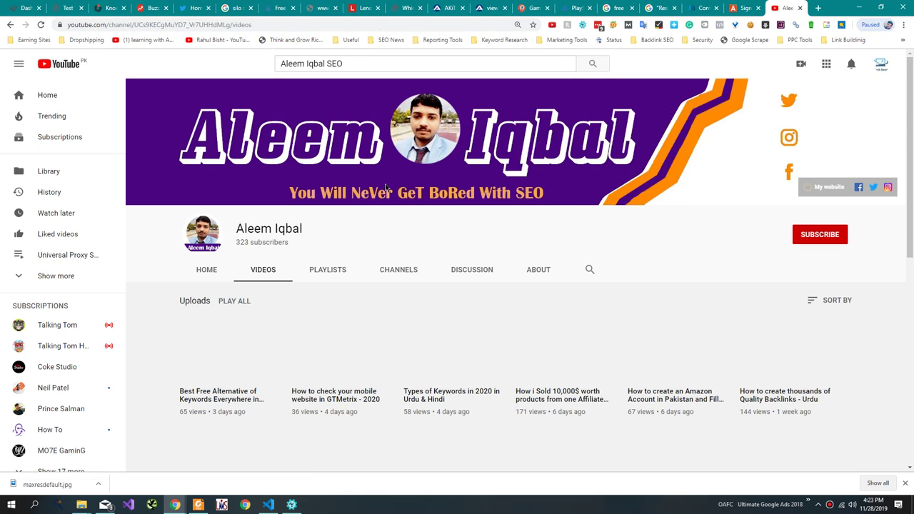
pyautogui.doubleClick(340, 64)
pyautogui.write('Schoa')
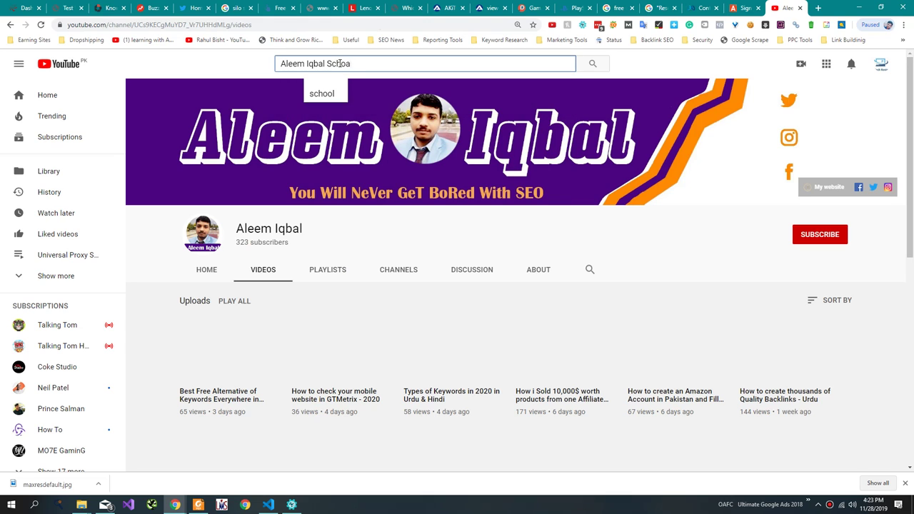
pyautogui.write('lrship')
pyautogui.press('Return')
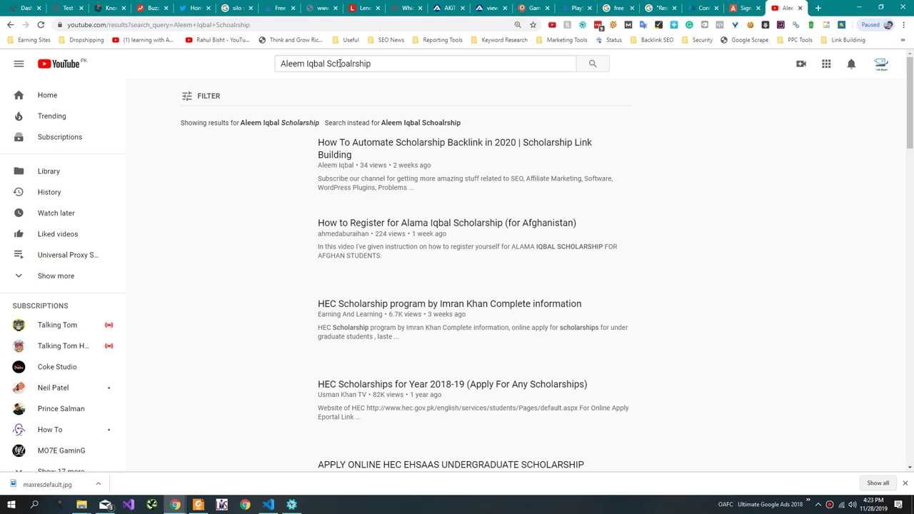
pyautogui.middleClick(417, 152)
# Open the creator's channel Videos tab, then go to my own YouTube channel
pyautogui.scroll(-3, 315, 231)
pyautogui.scroll(3, 315, 230)
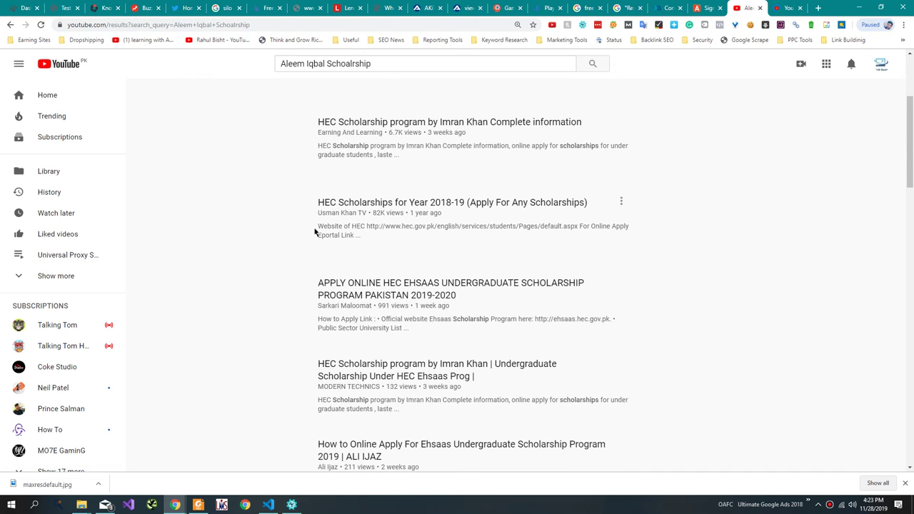
pyautogui.click(338, 122)
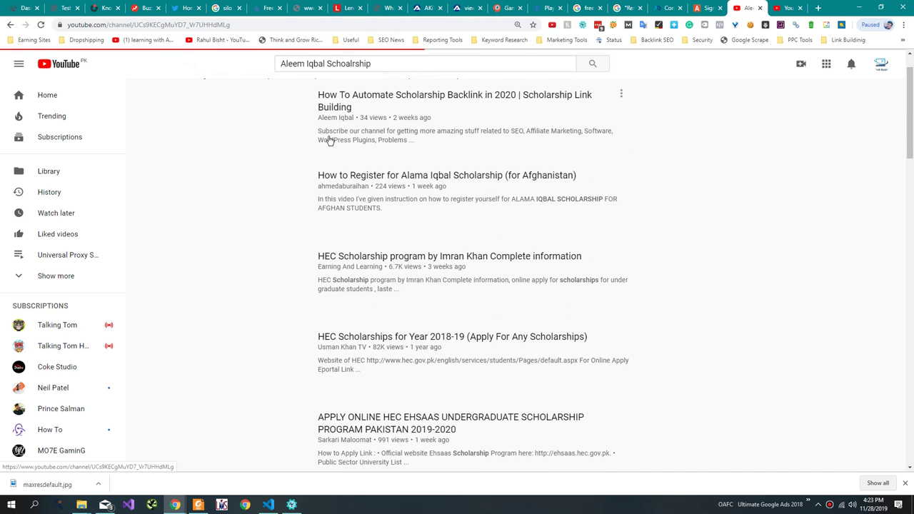
pyautogui.click(272, 269)
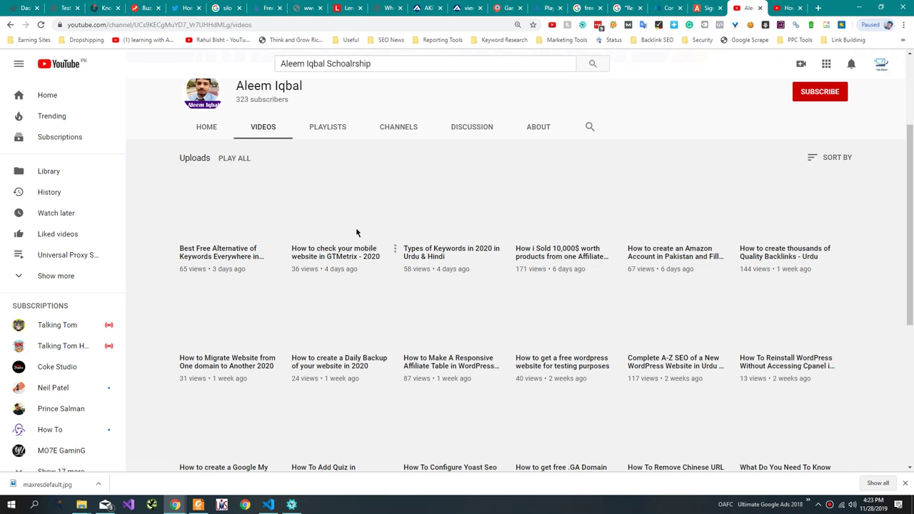
pyautogui.scroll(-1, 357, 232)
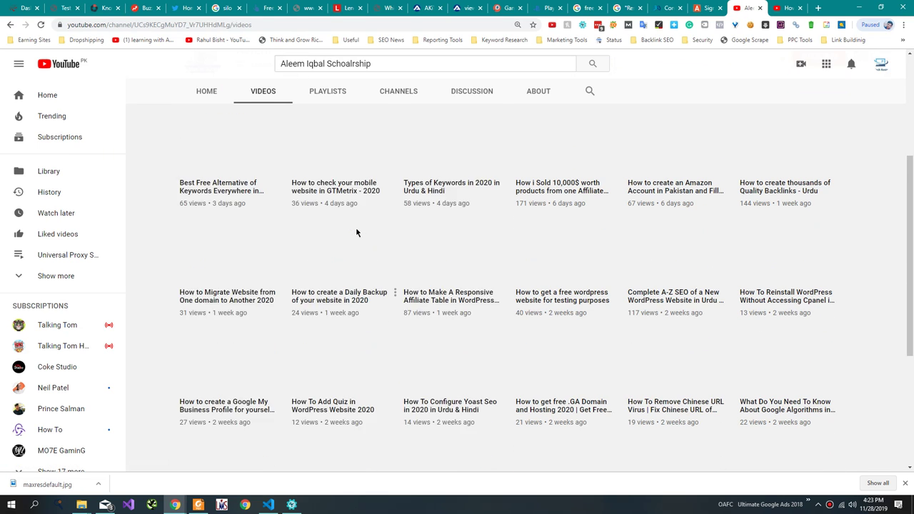
pyautogui.click(883, 69)
pyautogui.click(832, 130)
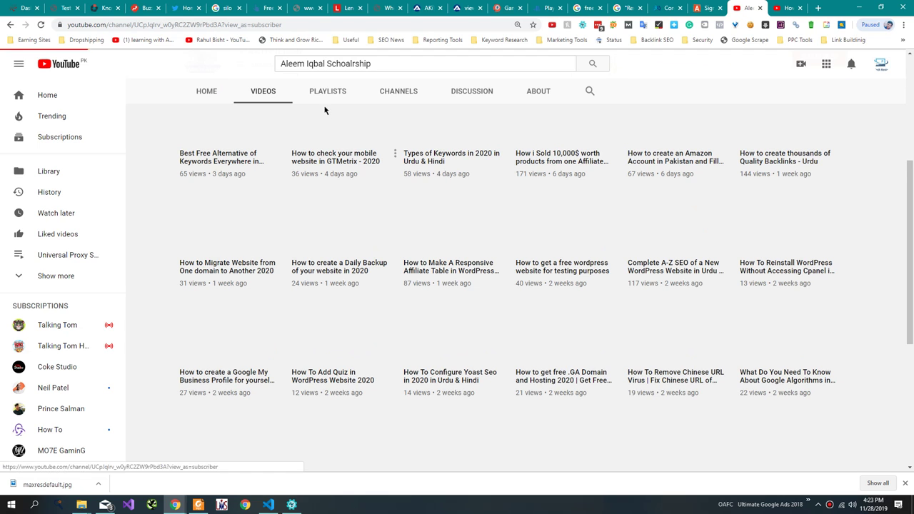
# Find and open the 'How to build edu Backlinks with Scholarship' video on my channel
pyautogui.click(263, 276)
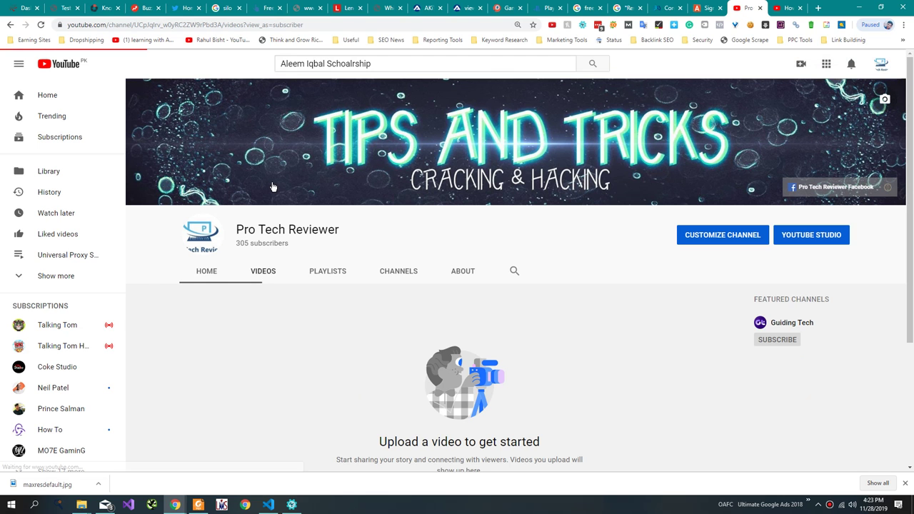
pyautogui.scroll(-2, 272, 187)
pyautogui.hotkey('ctrl', 'f')
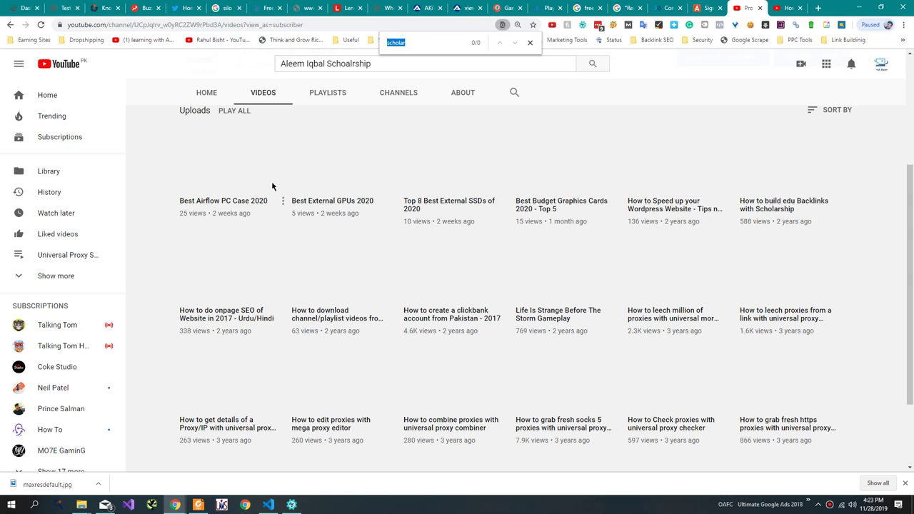
pyautogui.write('scholars')
pyautogui.click(763, 216)
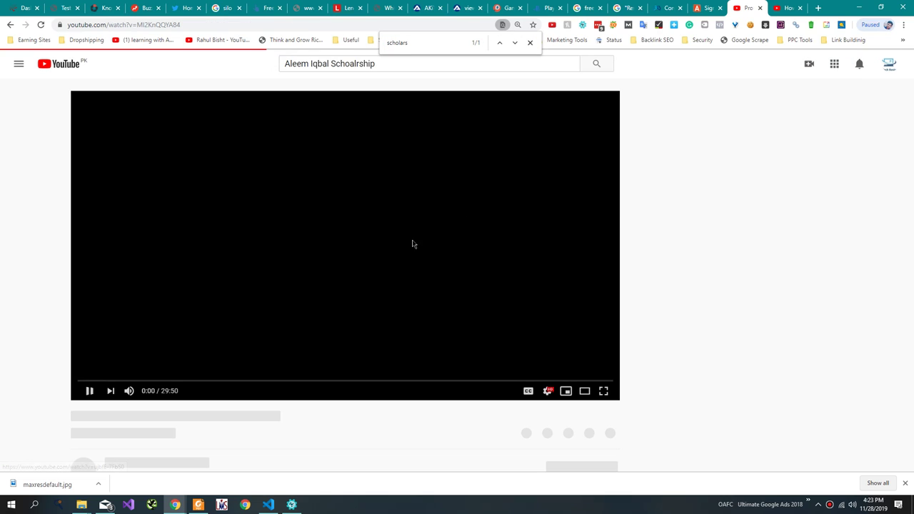
# Pause and close the scholarship video tabs, returning to the strategies PDF
pyautogui.scroll(-5, 357, 249)
pyautogui.scroll(4, 334, 243)
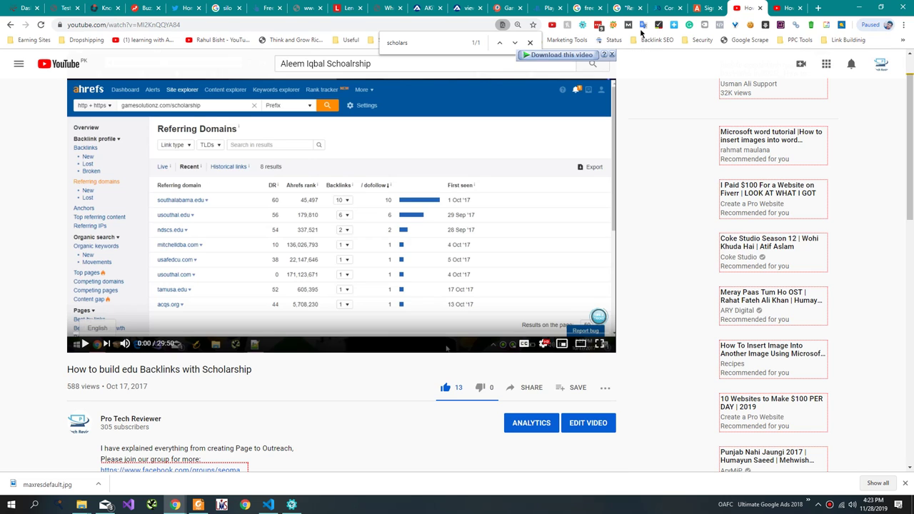
pyautogui.click(760, 8)
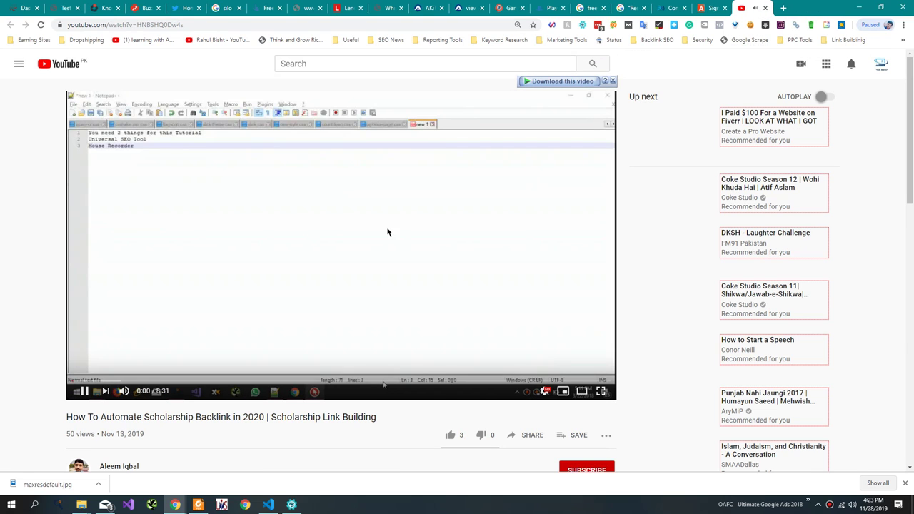
pyautogui.click(386, 252)
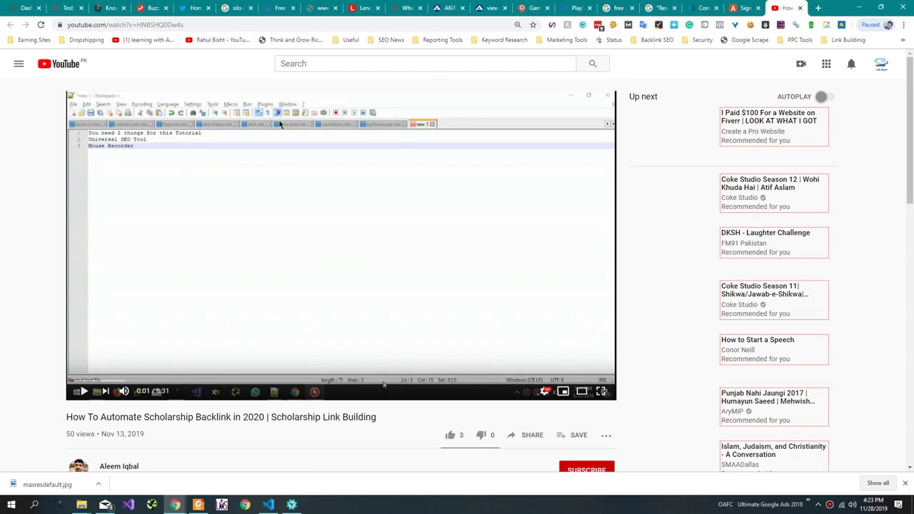
pyautogui.scroll(-3, 325, 292)
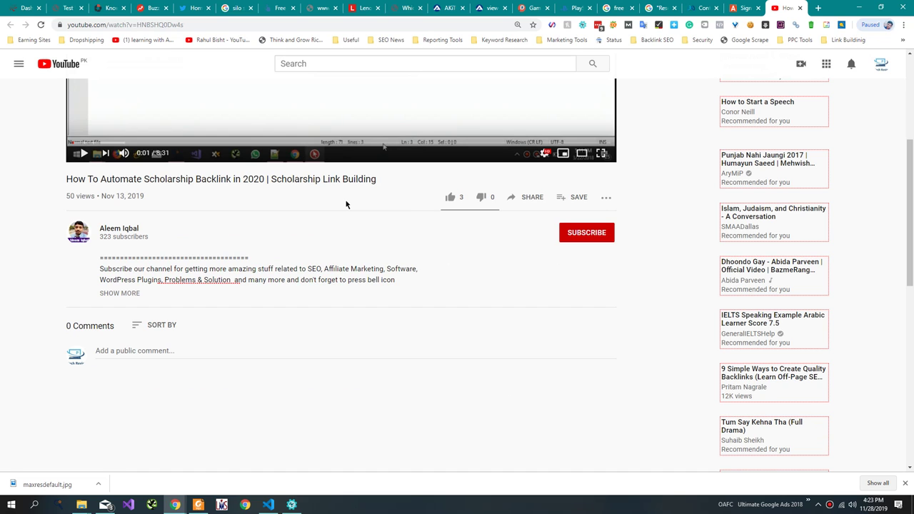
pyautogui.hotkey('ctrl', 'w')
pyautogui.hotkey('alt', 'Tab')
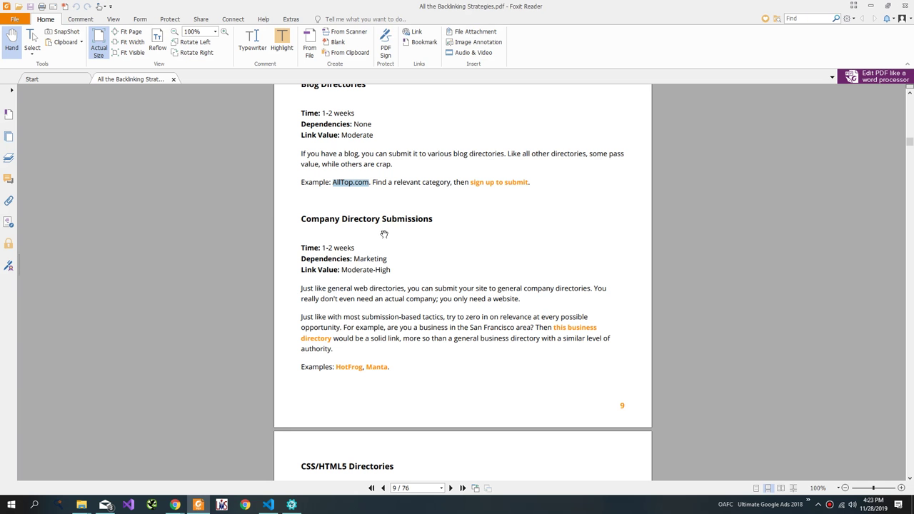
# Clear the AllTop.com highlight and read on through the directory tactics
pyautogui.click(370, 241)
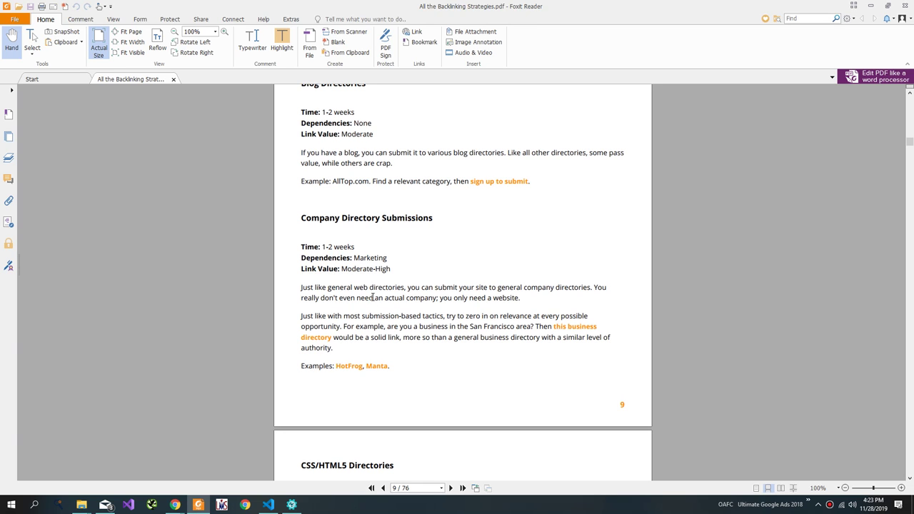
pyautogui.scroll(-3, 372, 297)
pyautogui.scroll(-3, 372, 297)
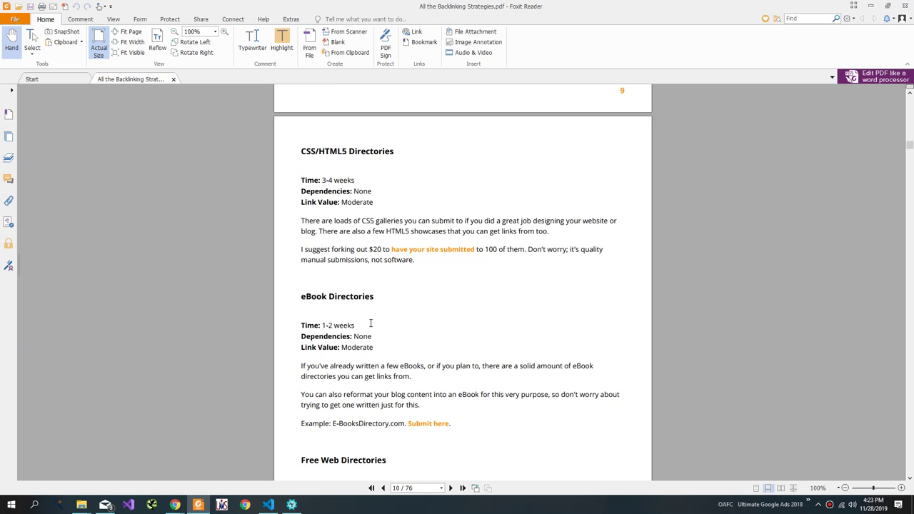
pyautogui.scroll(-3, 370, 322)
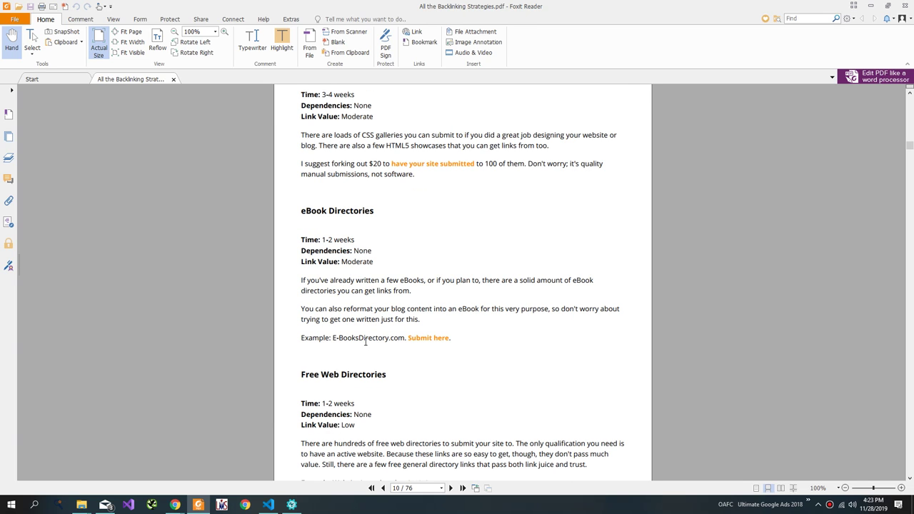
pyautogui.scroll(-4, 365, 341)
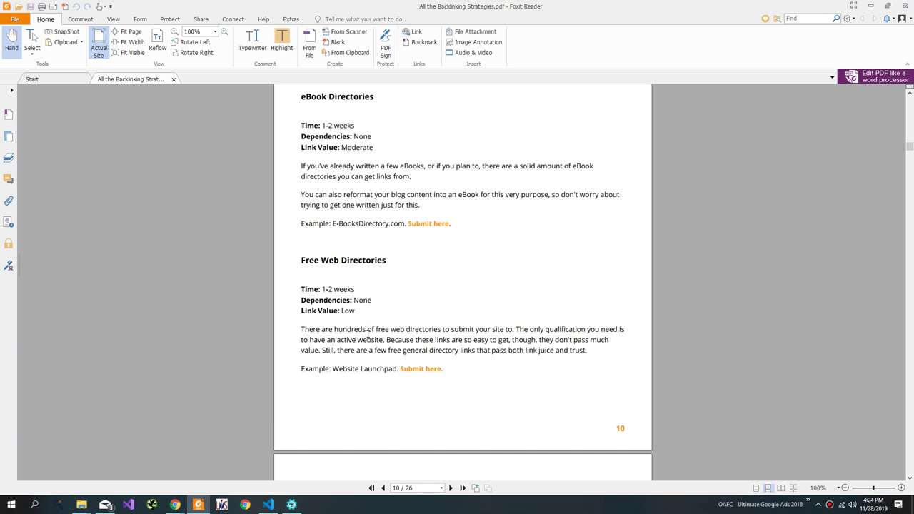
pyautogui.scroll(-3, 367, 334)
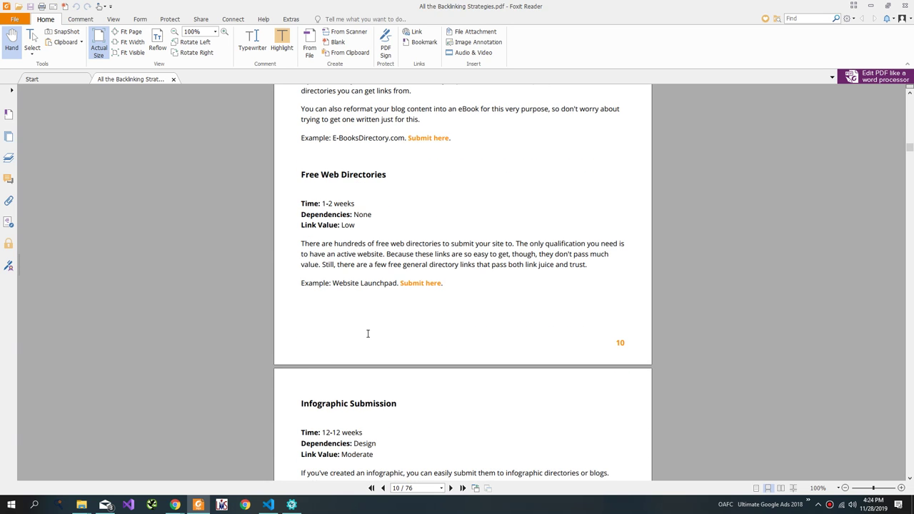
pyautogui.scroll(-9, 367, 334)
pyautogui.scroll(-1, 368, 333)
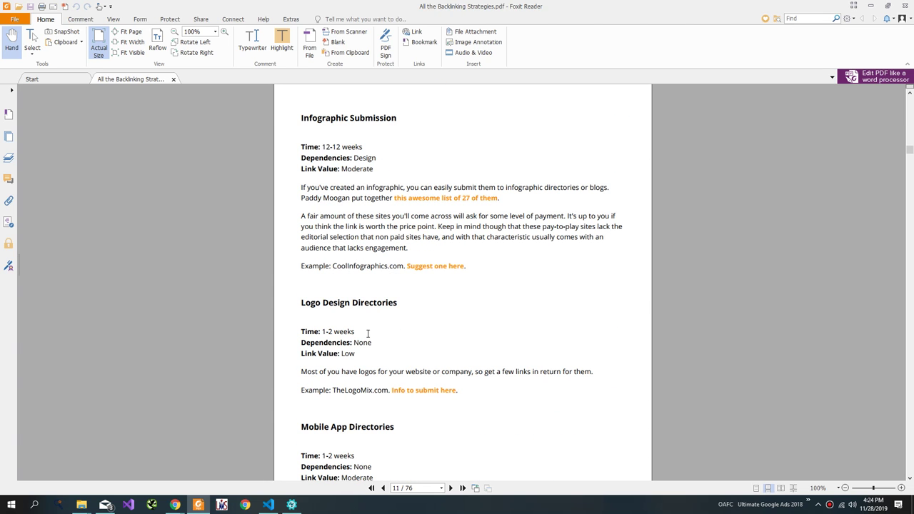
pyautogui.scroll(-2, 386, 349)
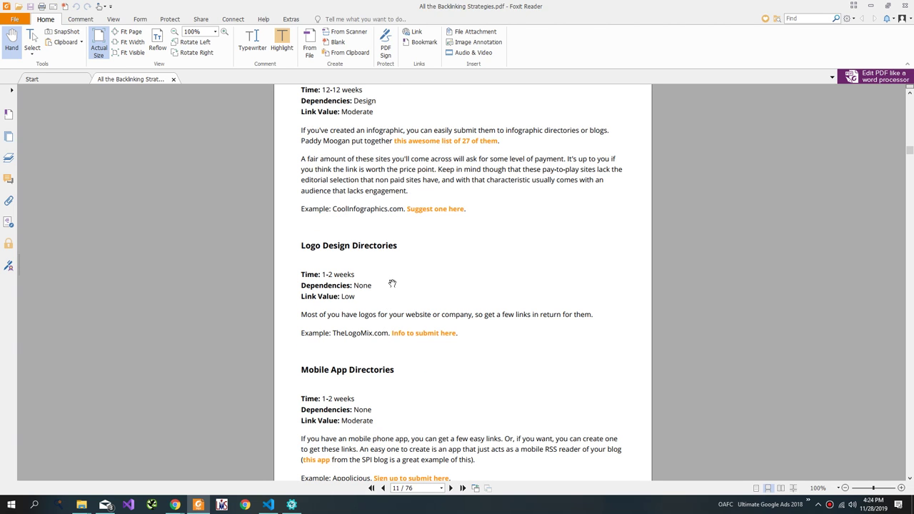
pyautogui.scroll(-11, 406, 394)
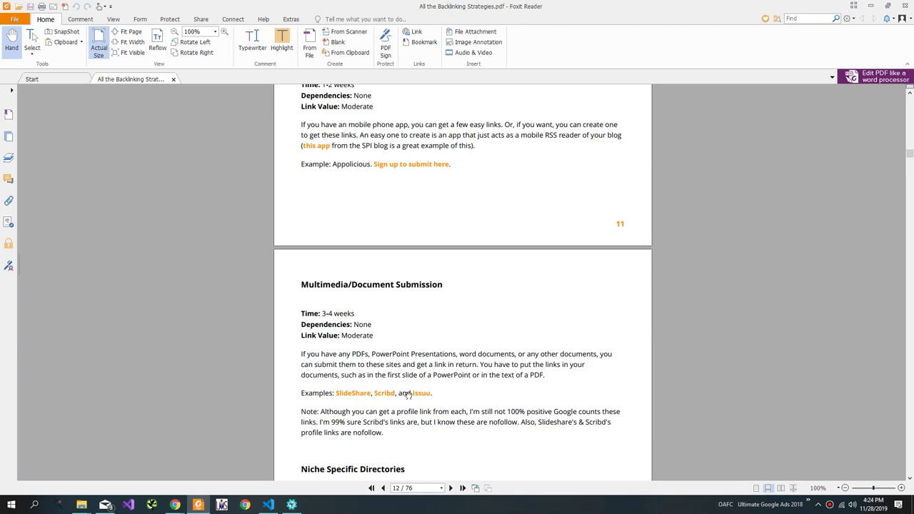
pyautogui.scroll(-3, 408, 395)
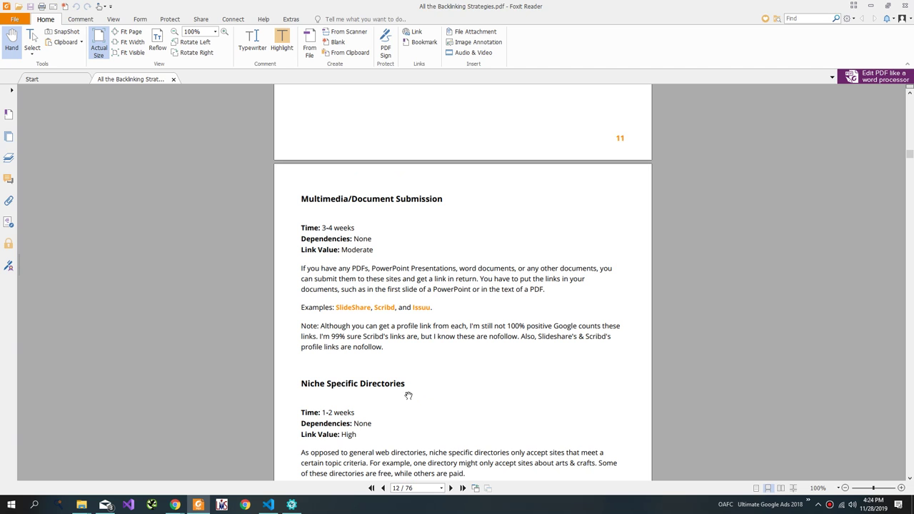
# Open the Scribd example link, then select Press Release Websites.txt in the Backlinks Directory folder
pyautogui.click(390, 309)
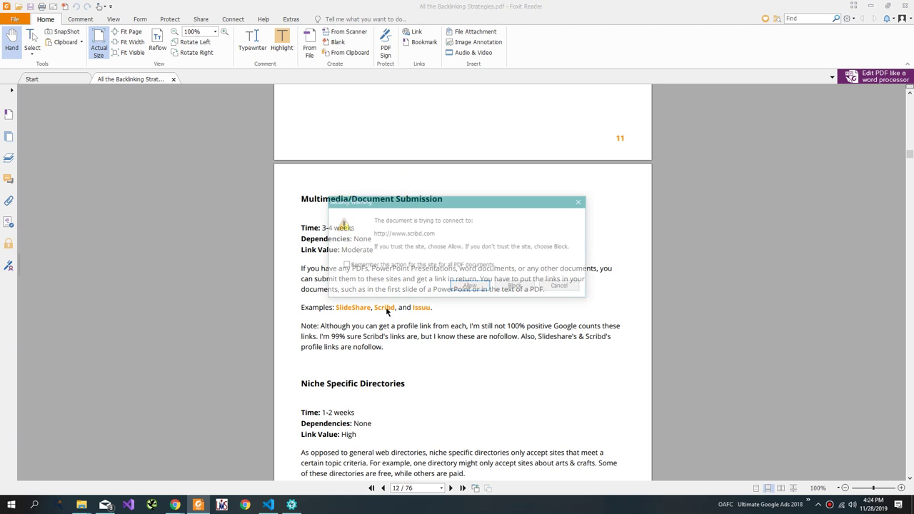
pyautogui.click(468, 287)
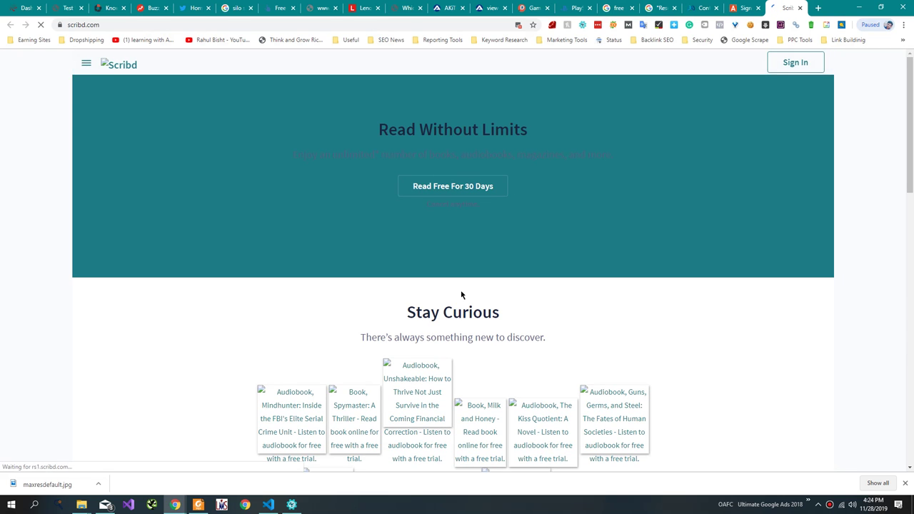
pyautogui.hotkey('alt', 'Tab')
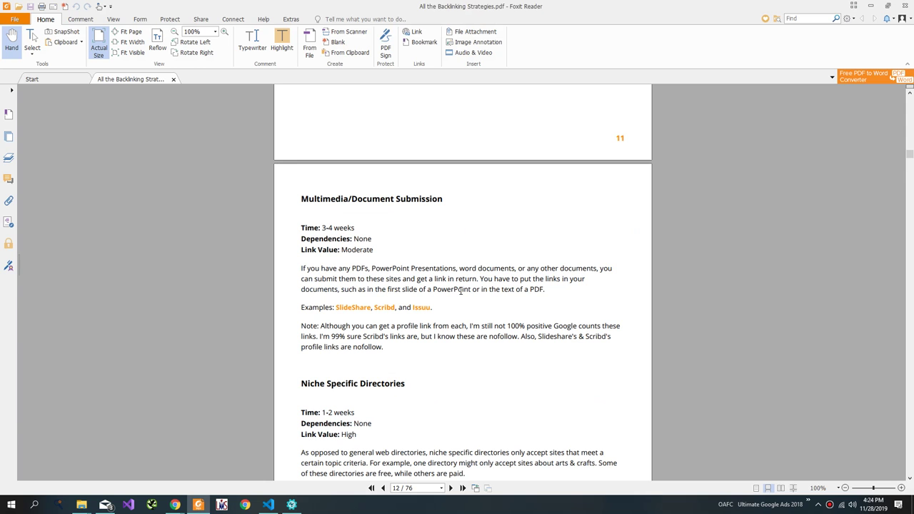
pyautogui.scroll(-5, 457, 293)
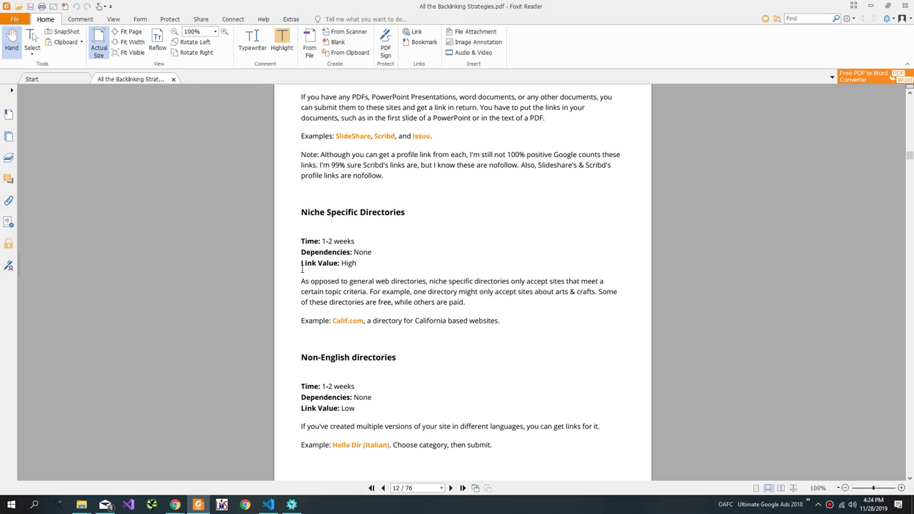
pyautogui.scroll(-10, 302, 269)
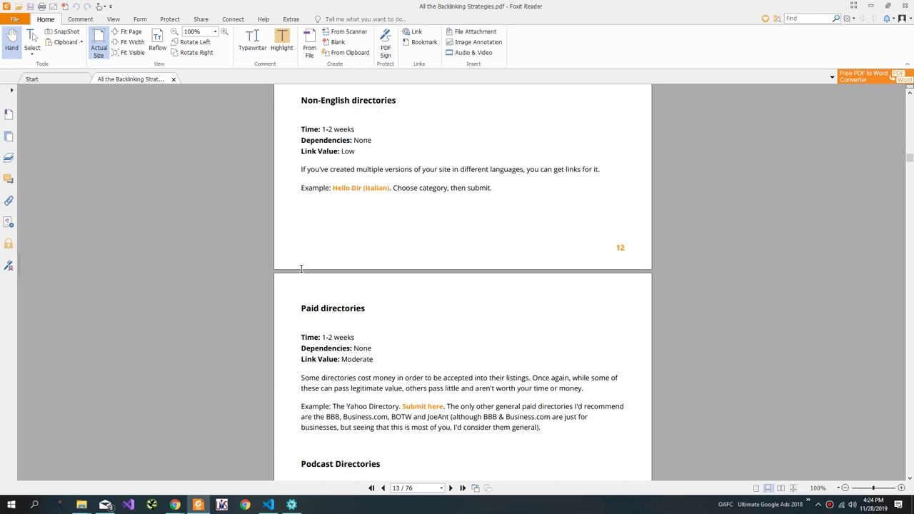
pyautogui.scroll(-8, 301, 269)
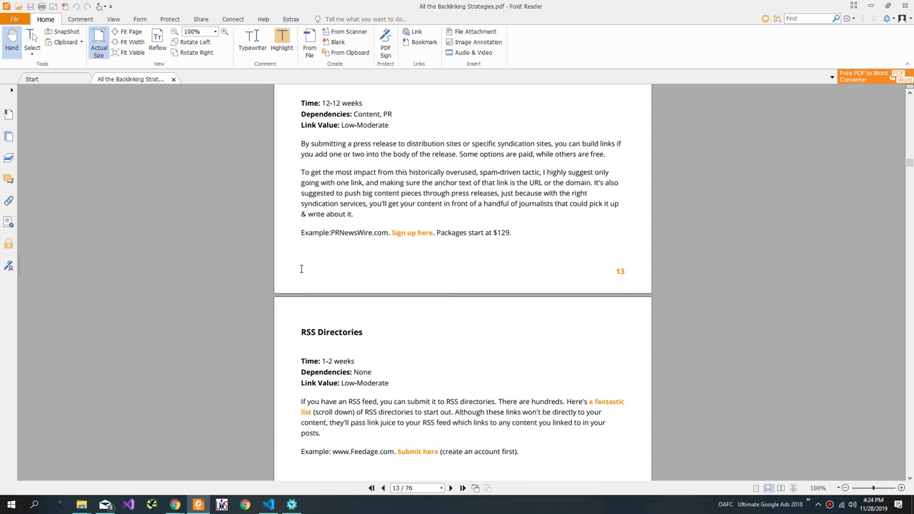
pyautogui.scroll(2, 302, 269)
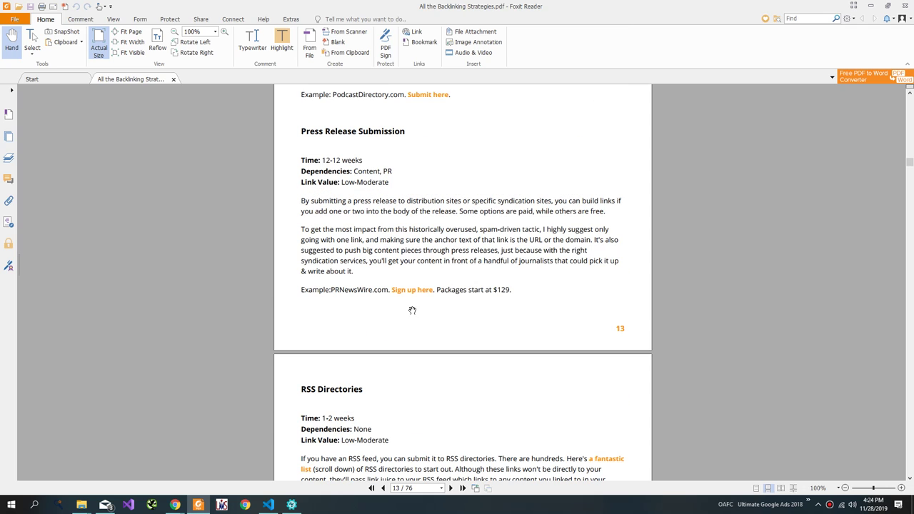
pyautogui.hotkey('alt', 'Tab')
pyautogui.hotkey('alt', 'Tab')
pyautogui.hotkey('alt', 'Tab')
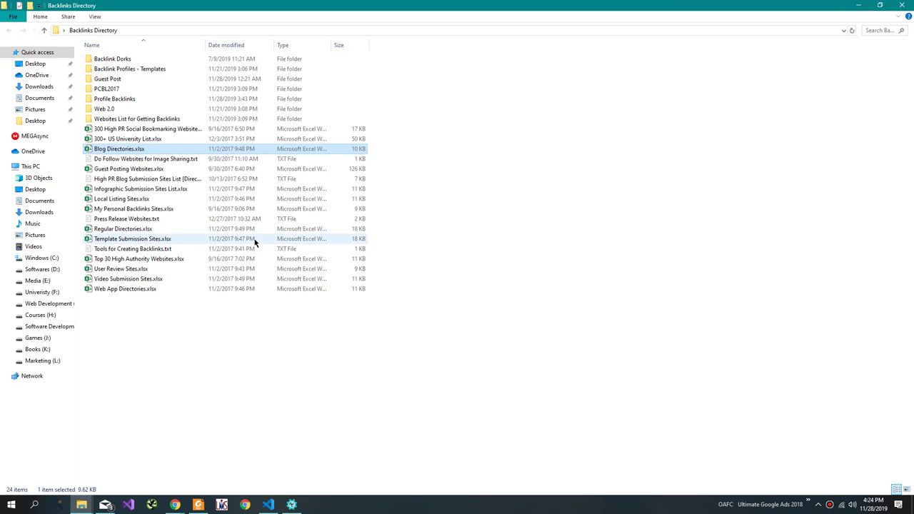
pyautogui.click(232, 220)
pyautogui.hotkey('alt', 'Tab')
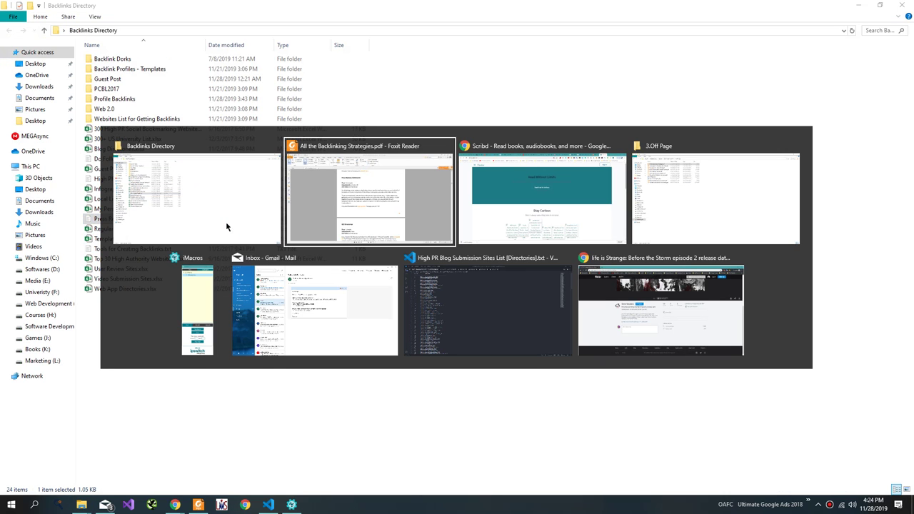
# Read the PDF onward to the Guest Blogging advice on page 20
pyautogui.scroll(-4, 224, 234)
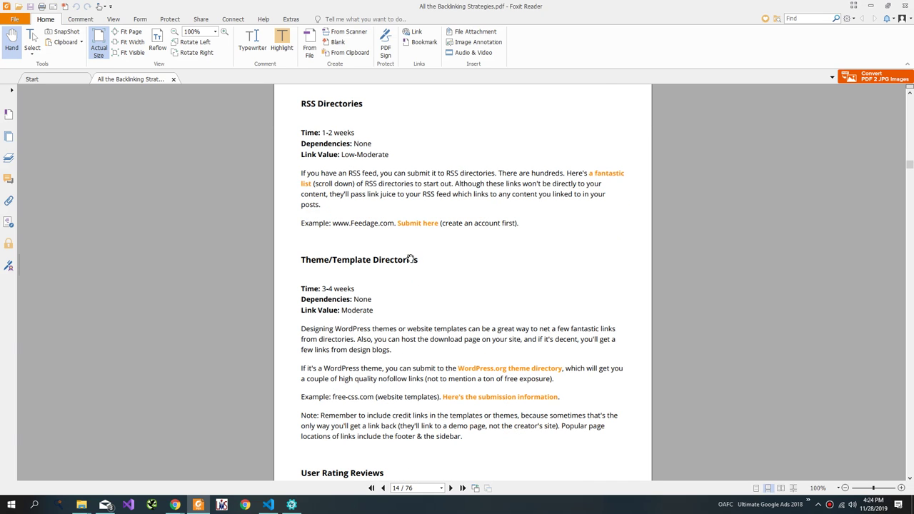
pyautogui.scroll(-5, 404, 259)
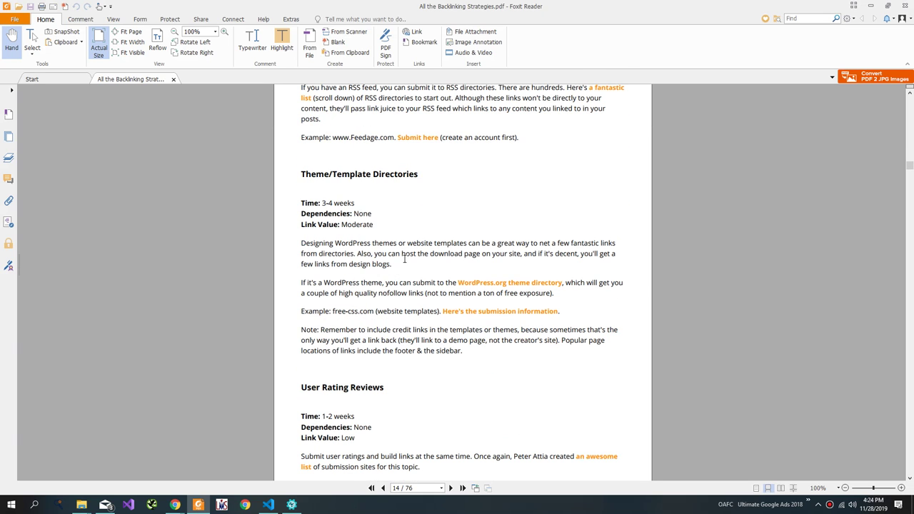
pyautogui.scroll(-7, 404, 259)
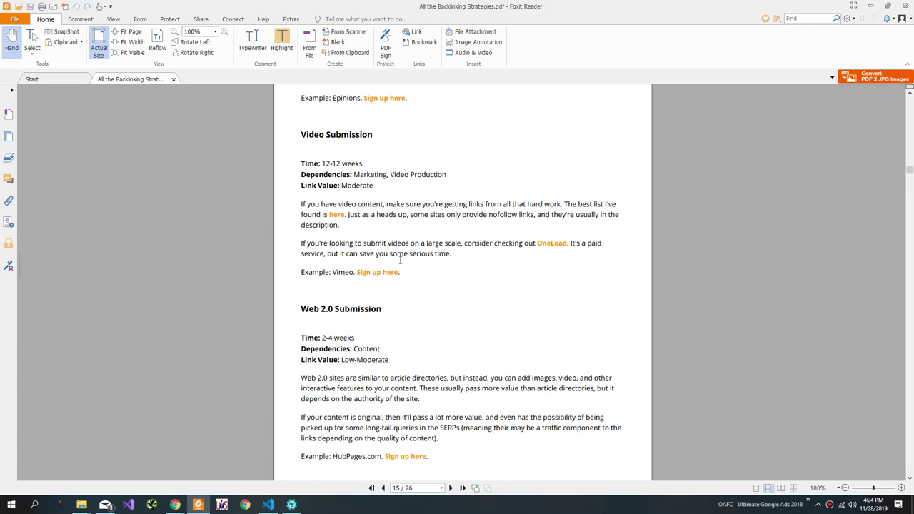
pyautogui.scroll(-3, 400, 259)
pyautogui.scroll(-4, 397, 259)
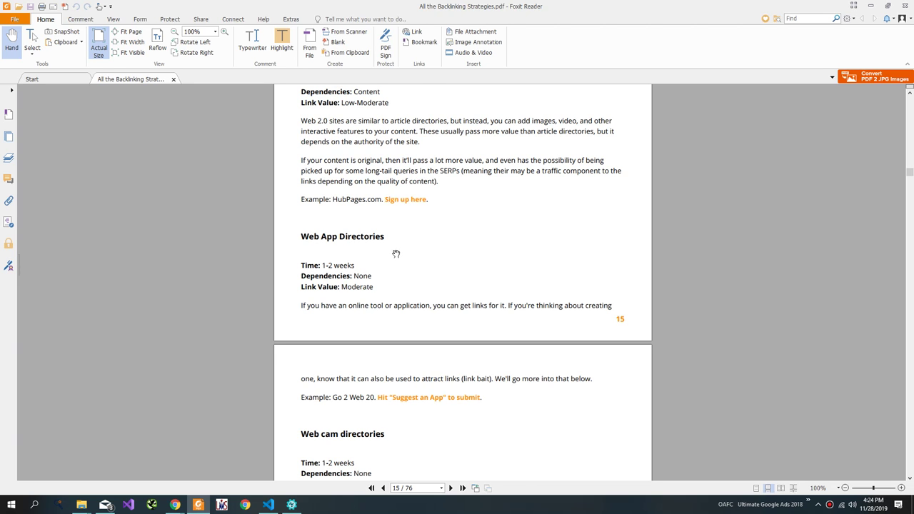
pyautogui.scroll(-8, 395, 253)
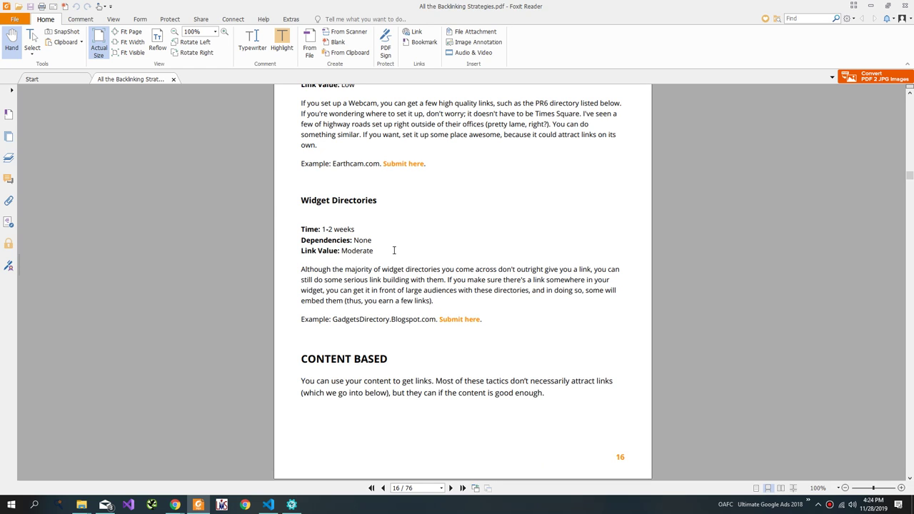
pyautogui.scroll(-2, 393, 250)
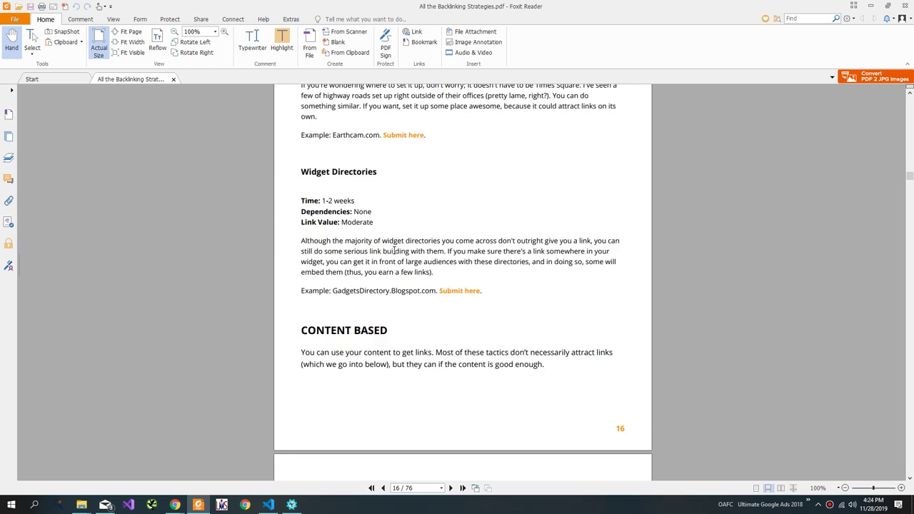
pyautogui.scroll(-12, 393, 250)
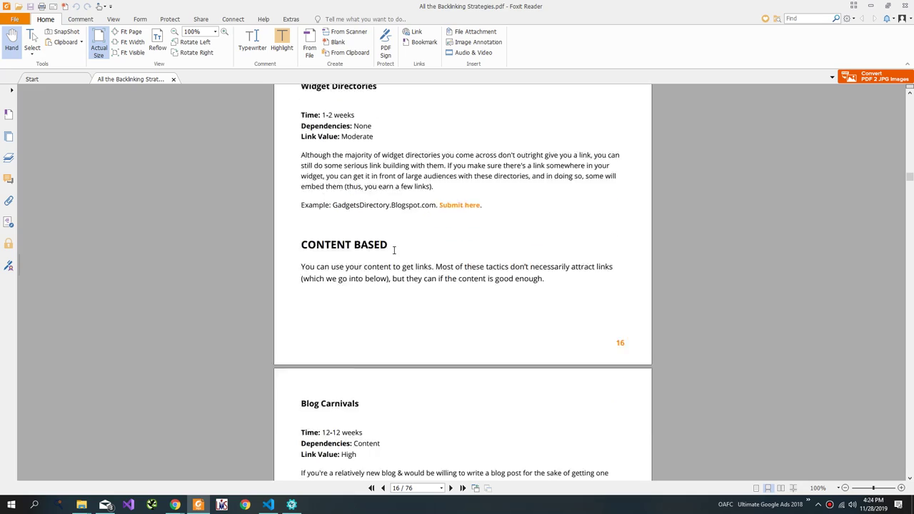
pyautogui.scroll(-11, 393, 250)
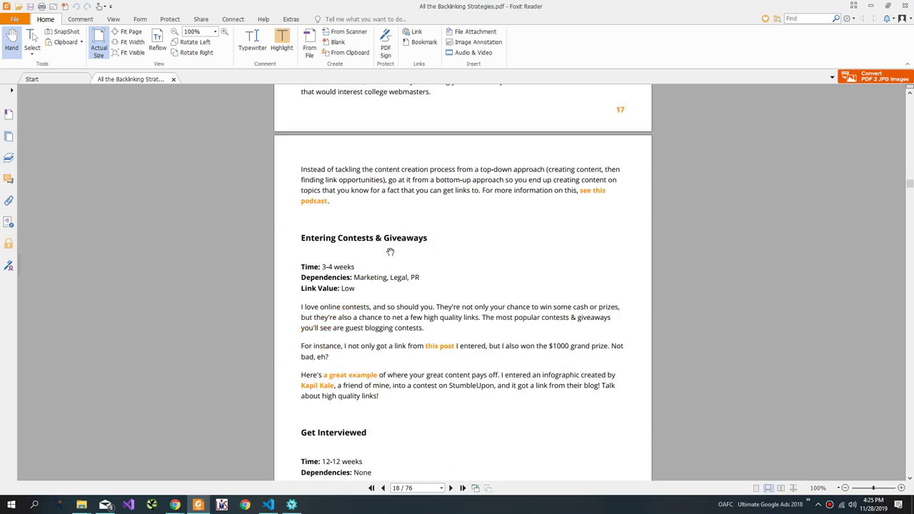
pyautogui.scroll(-14, 389, 248)
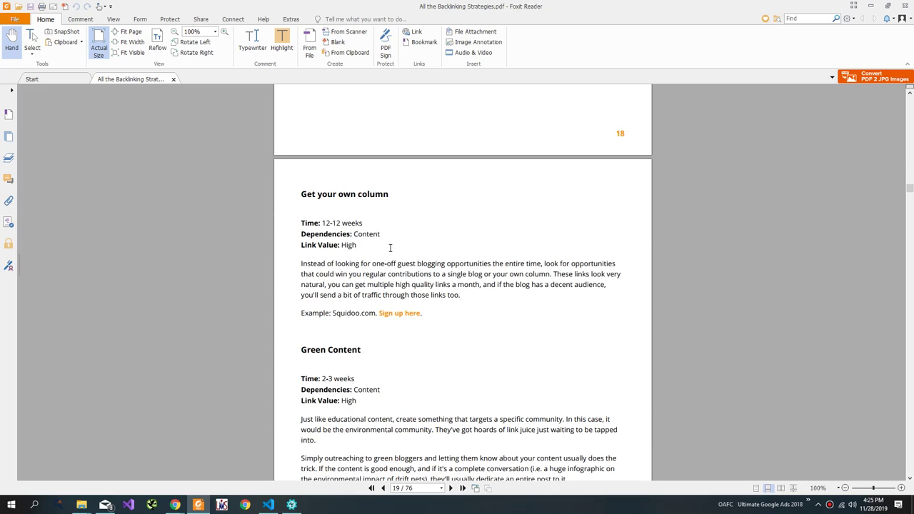
pyautogui.scroll(-20, 390, 248)
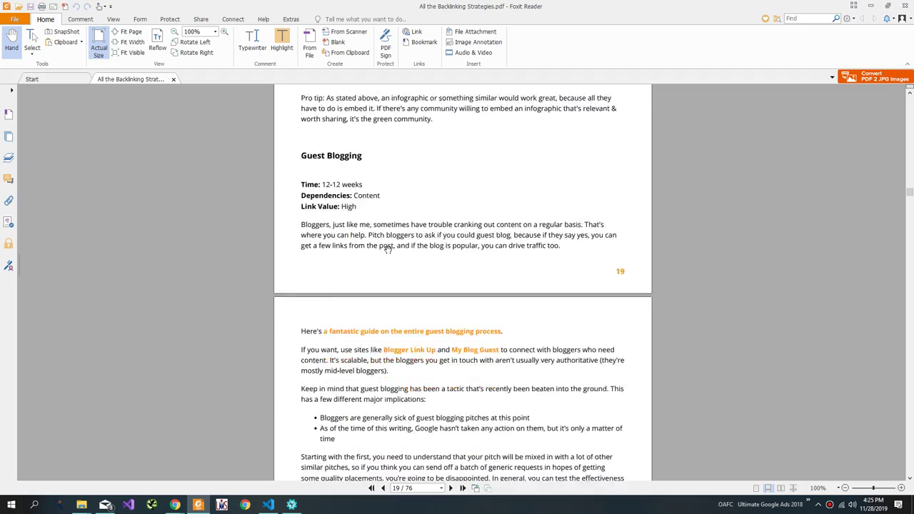
pyautogui.scroll(-6, 388, 249)
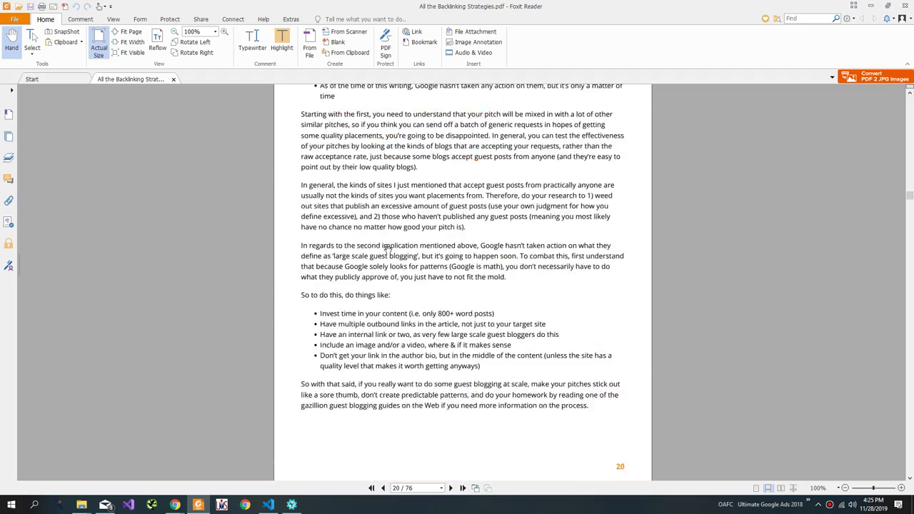
# Close the Scribd tab and search Google for "Gaming" "Guest" in a new tab
pyautogui.hotkey('alt', 'Tab')
pyautogui.press('Tab')
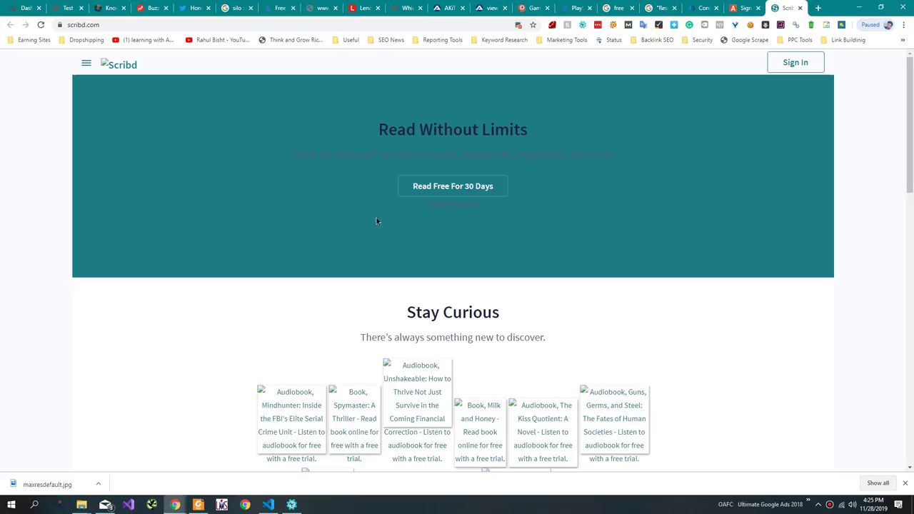
pyautogui.hotkey('ctrl', 'w')
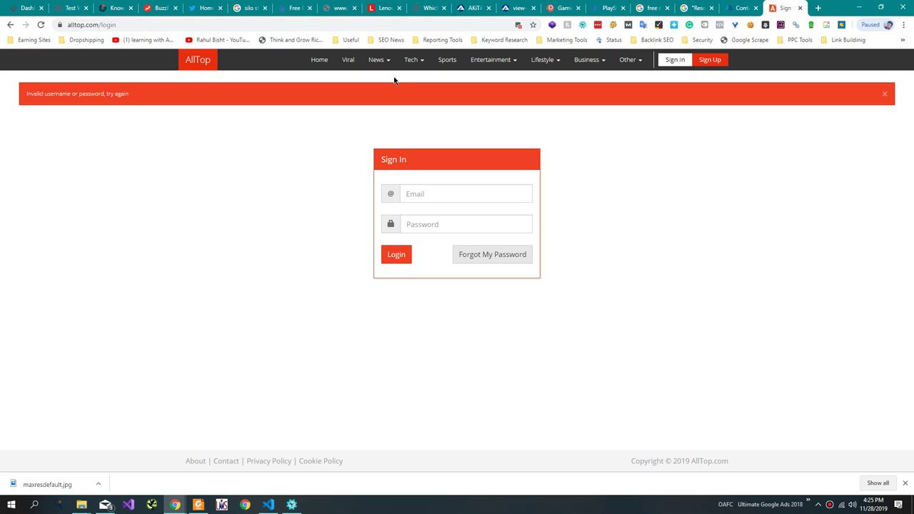
pyautogui.hotkey('ctrl', 't')
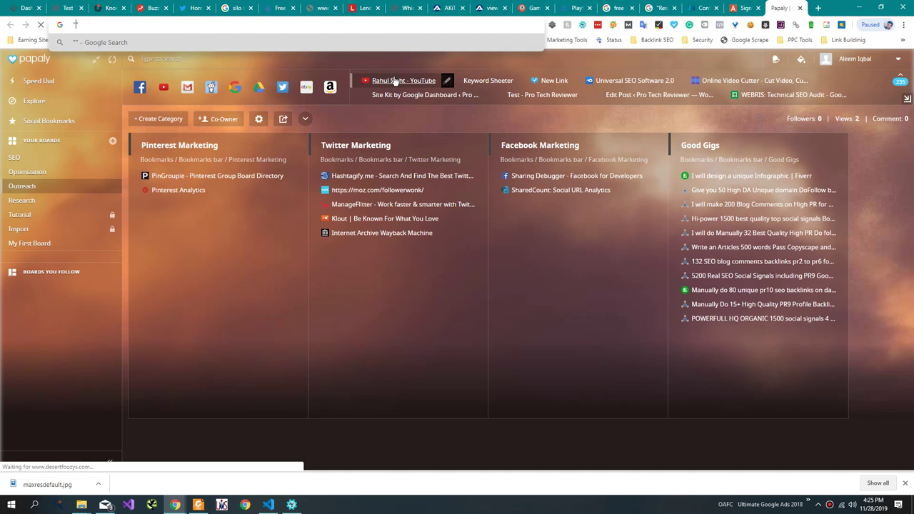
pyautogui.write('"Ga"')
pyautogui.press('BackSpace')
pyautogui.write('ming" ')
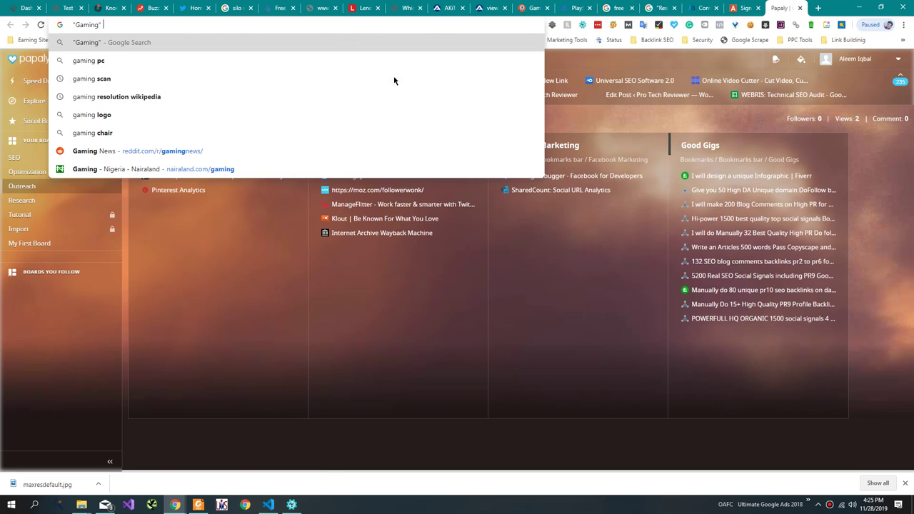
pyautogui.write('""Guest')
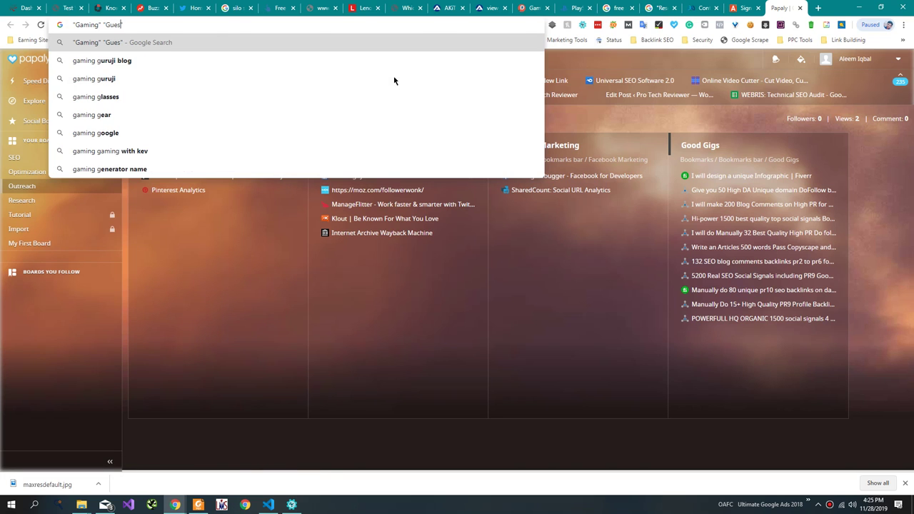
pyautogui.press('Return')
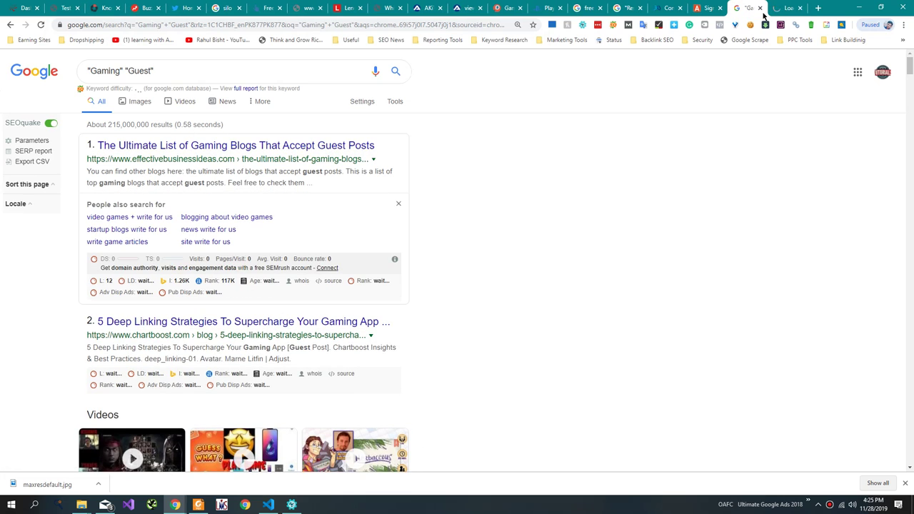
# Open the gaming guest-post blog list and view Blogsaays.com's Games category after WhatCulture fails
pyautogui.click(332, 145)
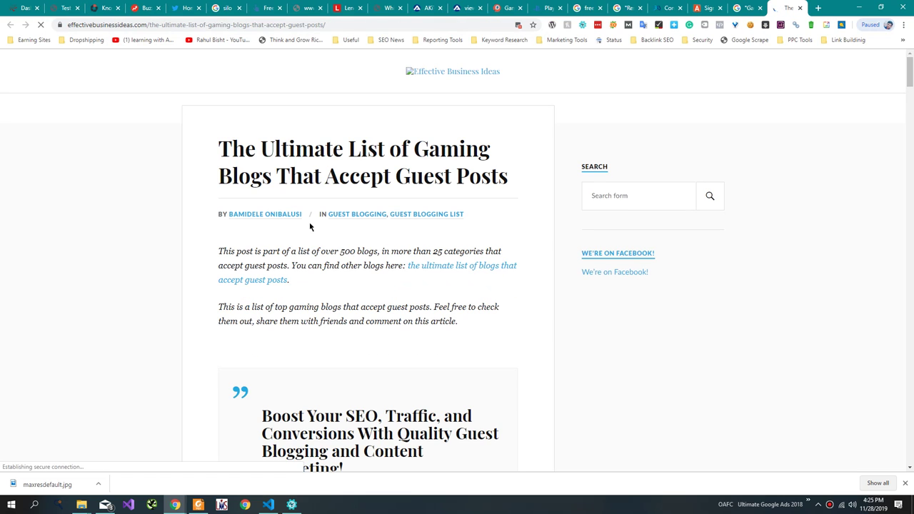
pyautogui.scroll(-8, 310, 223)
pyautogui.scroll(-3, 310, 227)
pyautogui.scroll(4, 314, 222)
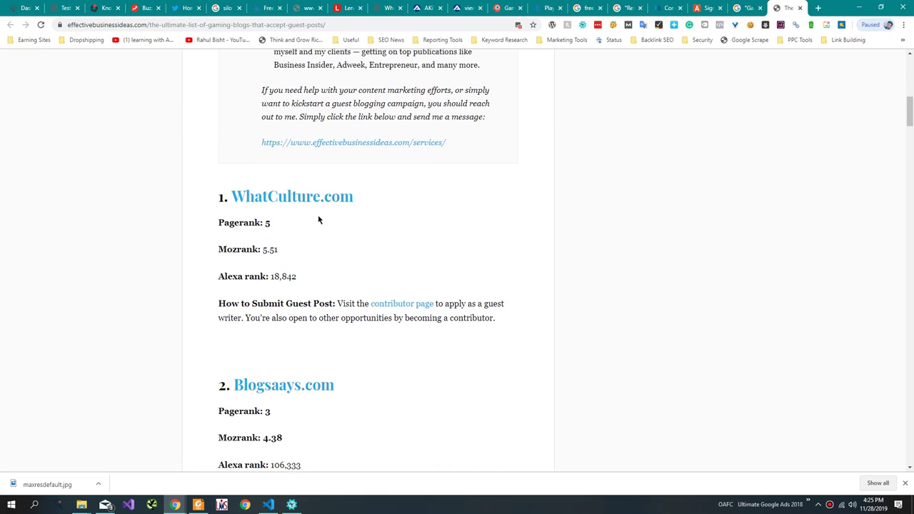
pyautogui.click(332, 200)
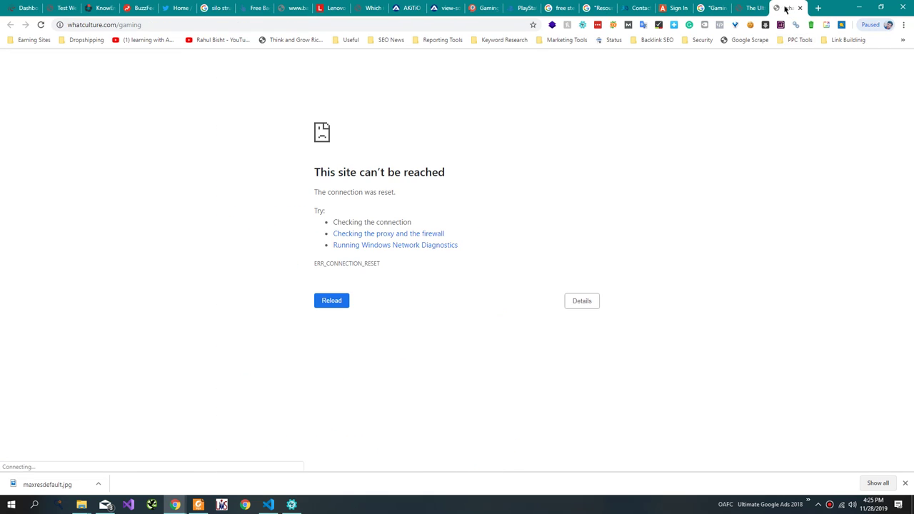
pyautogui.hotkey('alt', 'Left')
pyautogui.scroll(-2, 31, 247)
pyautogui.middleClick(237, 243)
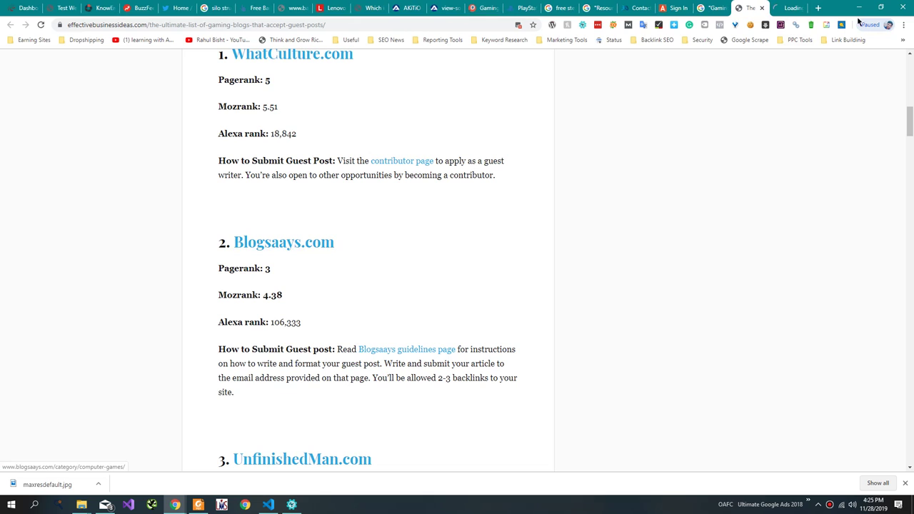
pyautogui.click(790, 7)
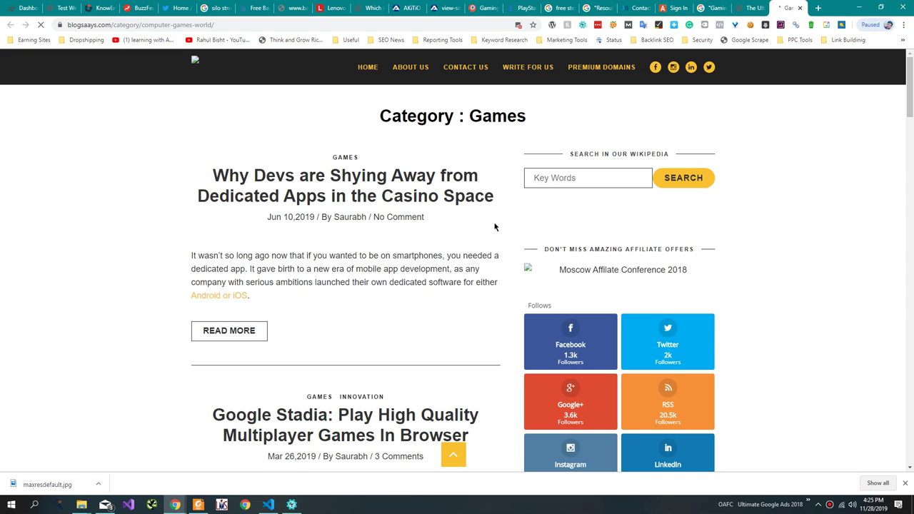
# Close the Blogsaays tab and go to facebook.com in a new tab
pyautogui.hotkey('ctrl', 'w')
pyautogui.hotkey('ctrl', 't')
pyautogui.write('facebook.com')
pyautogui.press('Return')
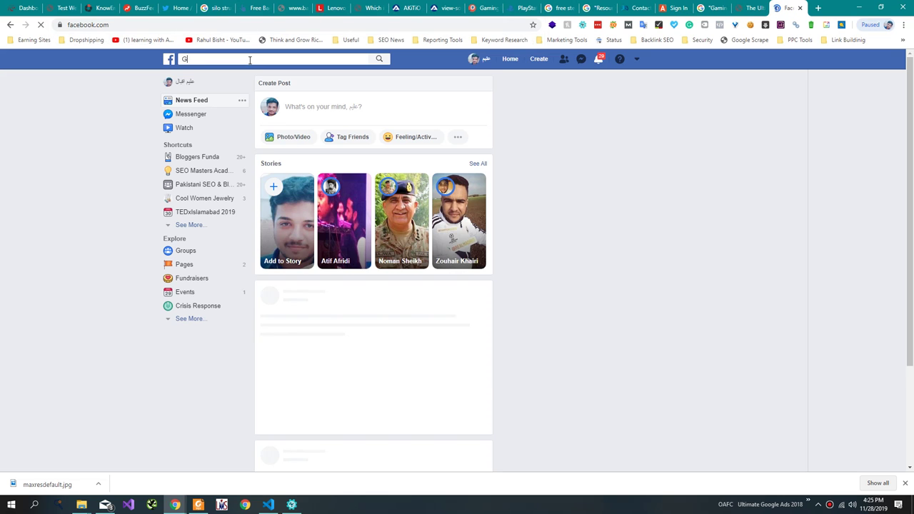
# Search Facebook for 'Guest posts' and filter the results to Groups
pyautogui.write('Guest posts')
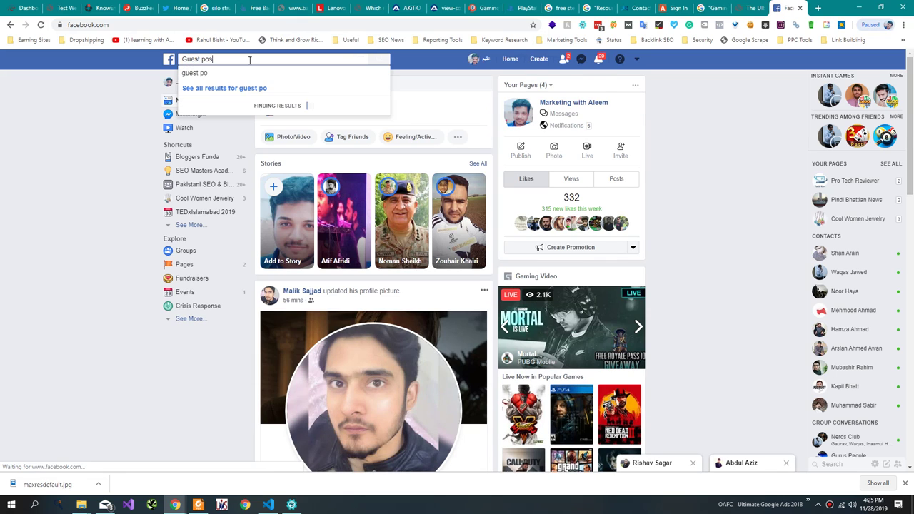
pyautogui.press('Return')
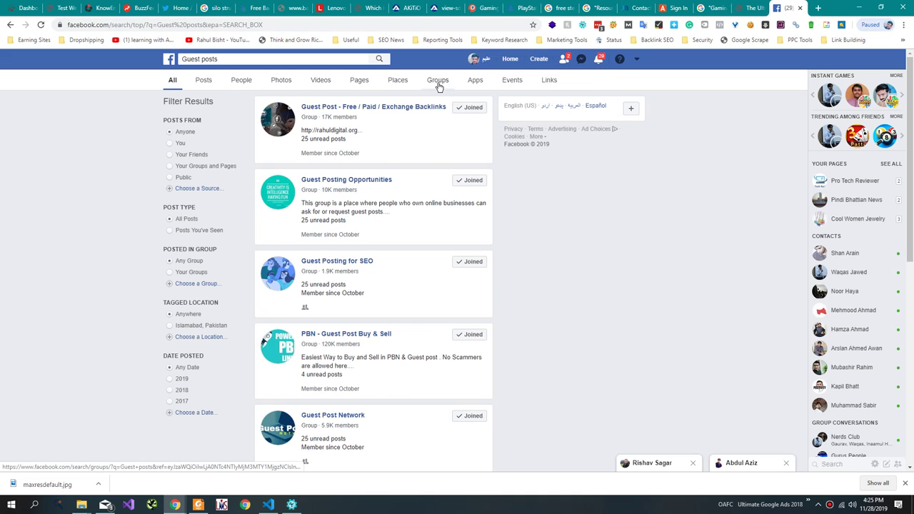
pyautogui.click(438, 81)
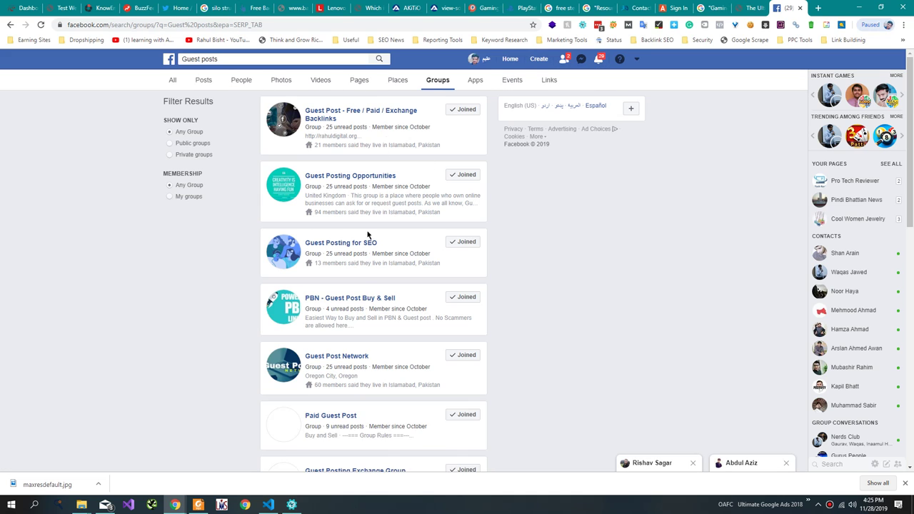
pyautogui.scroll(-5, 361, 257)
pyautogui.scroll(4, 361, 257)
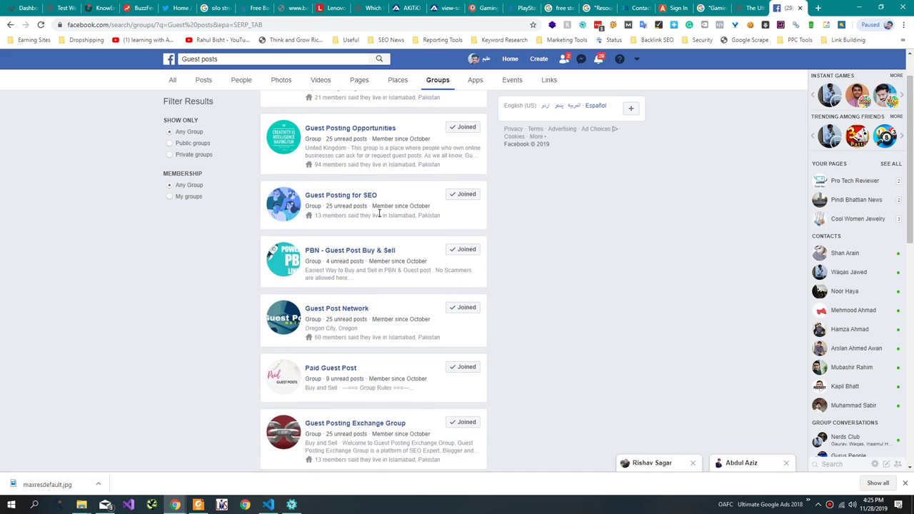
pyautogui.scroll(1, 380, 213)
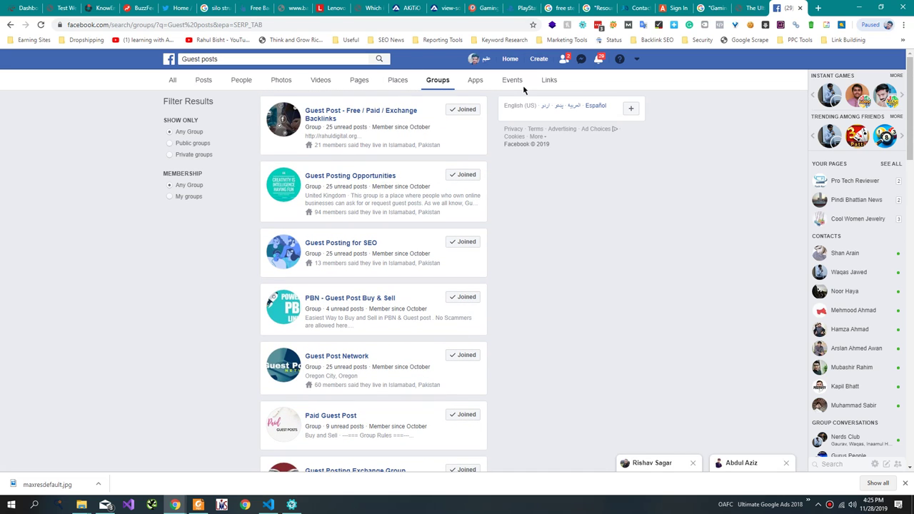
pyautogui.hotkey('alt', 'Tab')
# Read through the PDF's link-attraction tactics on pages 21–27
pyautogui.scroll(-5, 439, 245)
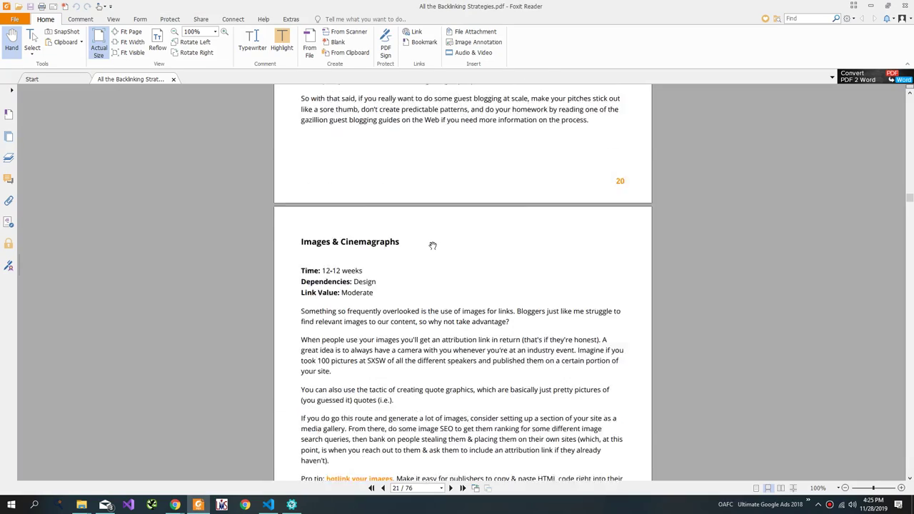
pyautogui.scroll(-8, 432, 245)
pyautogui.scroll(2, 433, 245)
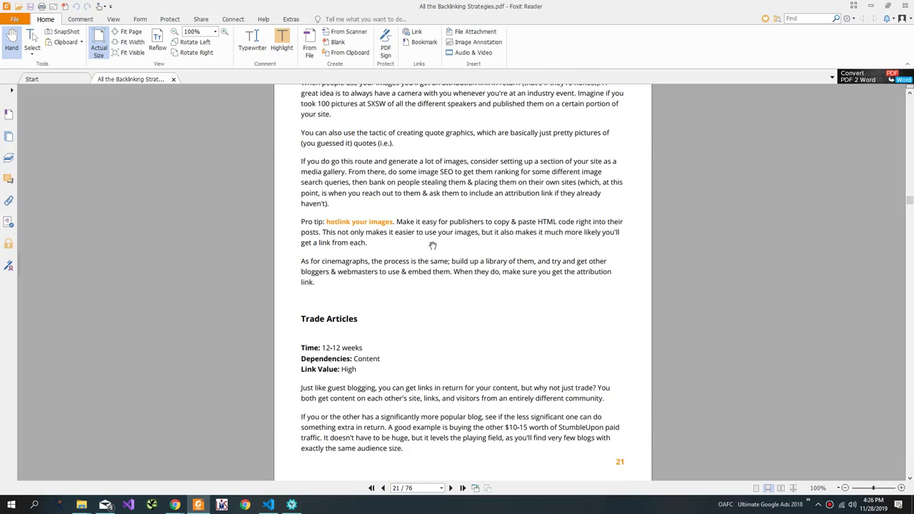
pyautogui.scroll(-12, 428, 246)
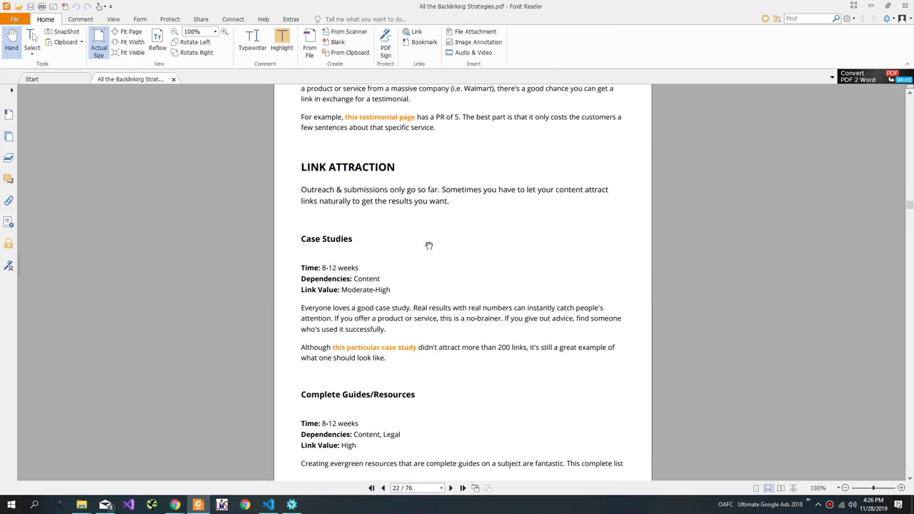
pyautogui.scroll(-20, 429, 246)
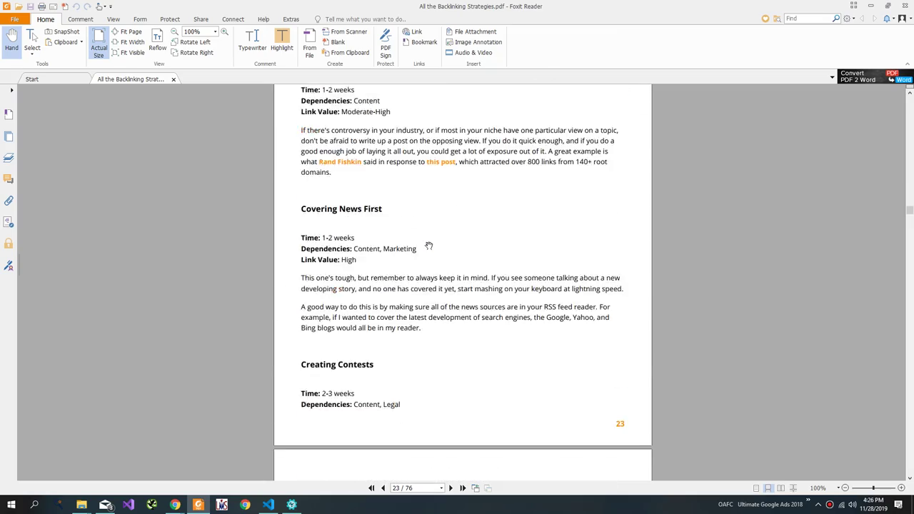
pyautogui.scroll(-16, 428, 246)
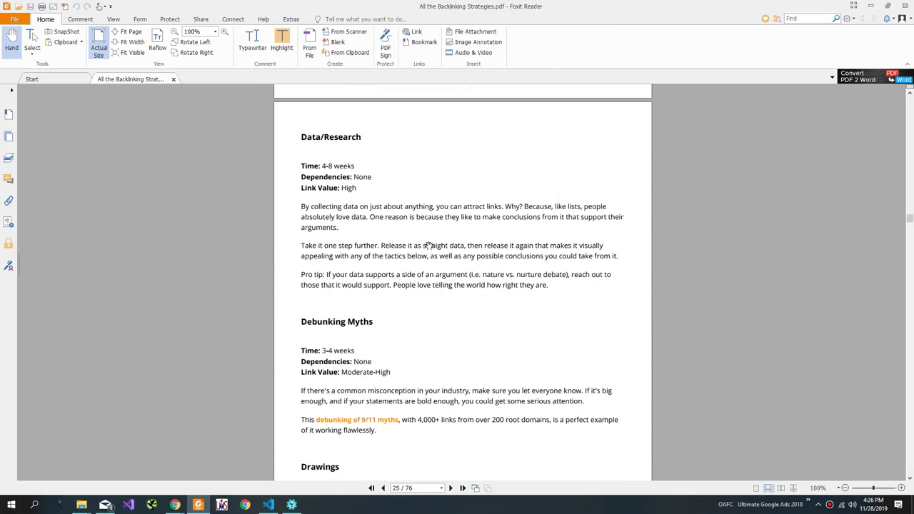
pyautogui.scroll(-12, 428, 245)
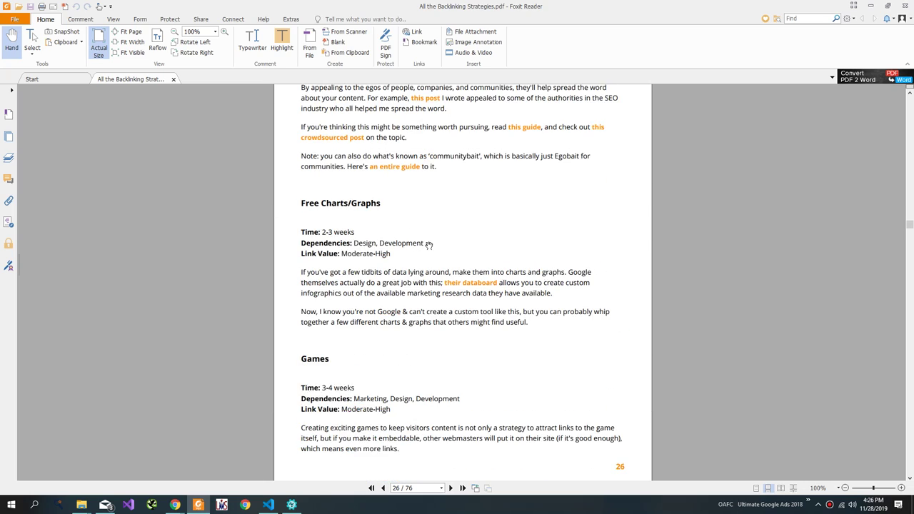
pyautogui.scroll(-6, 428, 246)
pyautogui.scroll(2, 429, 245)
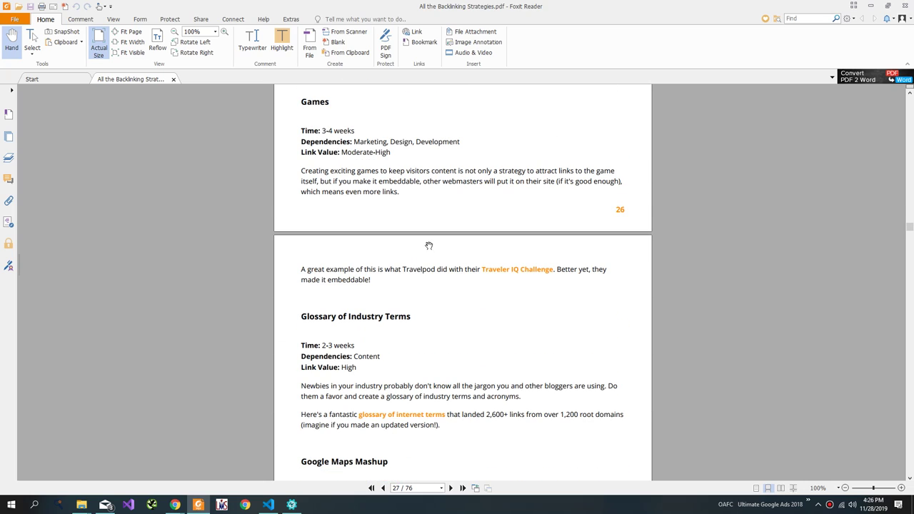
pyautogui.scroll(-15, 428, 246)
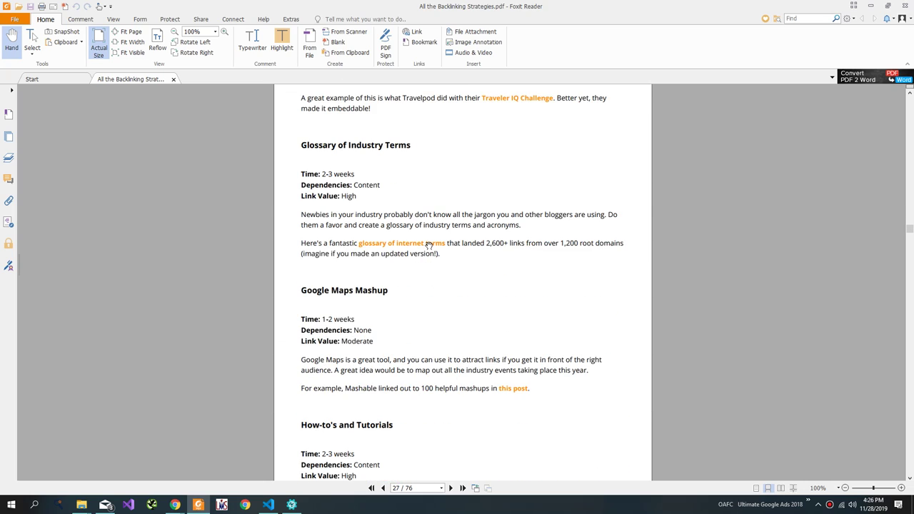
# Close the Facebook tab in Chrome and open a blank new tab
pyautogui.hotkey('alt', 'Tab')
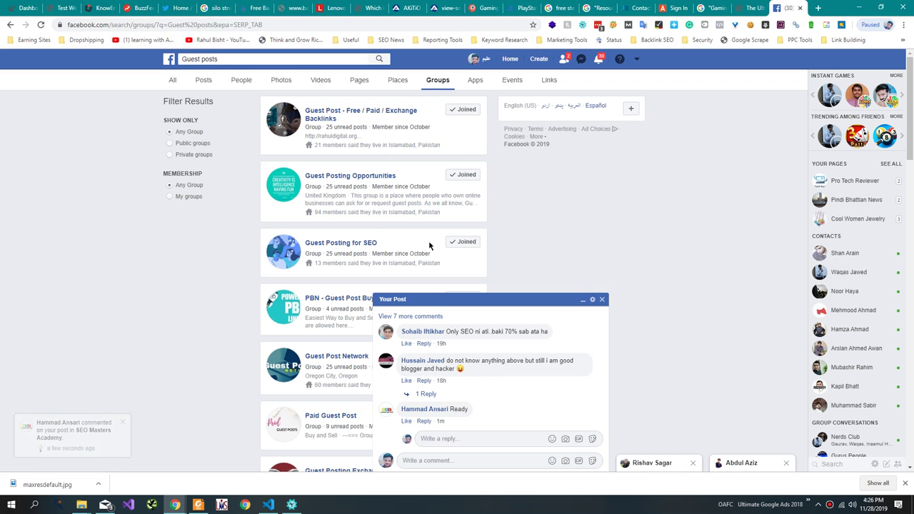
pyautogui.click(510, 301)
pyautogui.hotkey('ctrl', 'w')
pyautogui.hotkey('ctrl', 't')
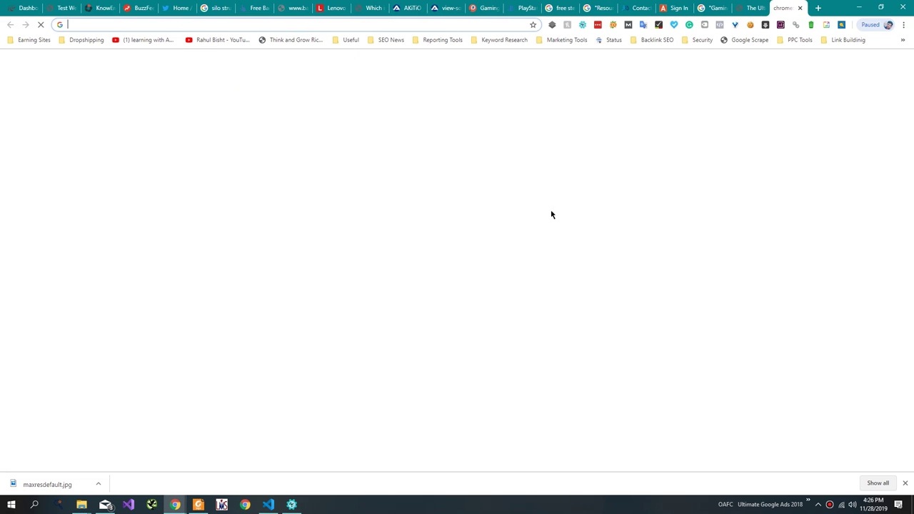
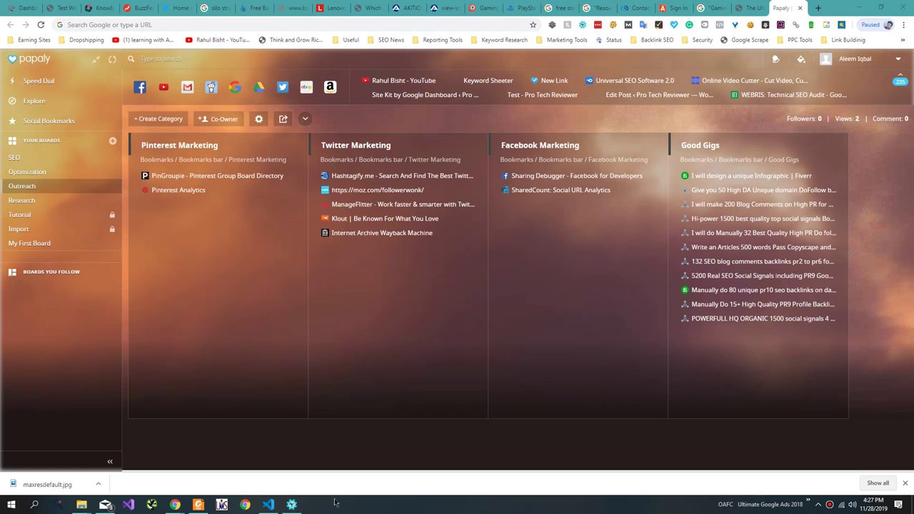
# Detach the BuzzFeed sign-up tab into its own separate browser window
pyautogui.moveTo(139, 8); pyautogui.dragTo(139, 37)
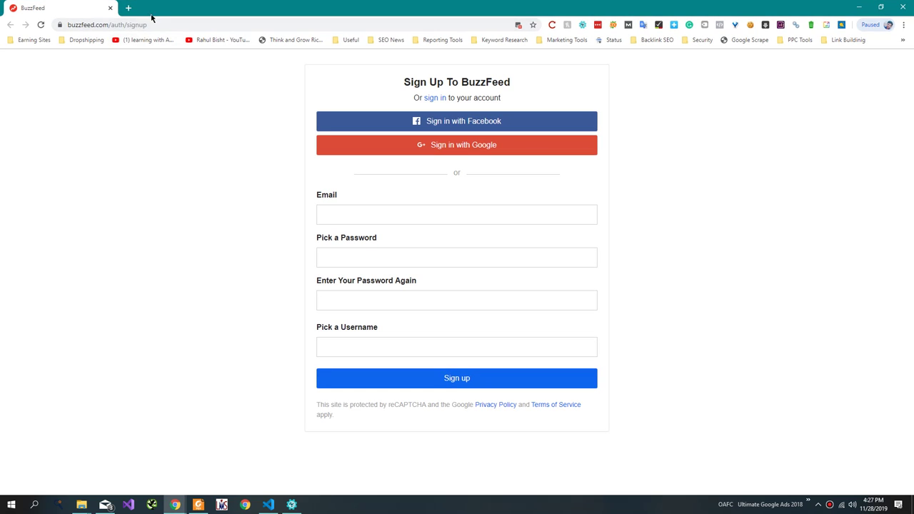
# Go to youtube.com from the address bar
pyautogui.click(163, 24)
pyautogui.write('youtube.com')
pyautogui.press('Return')
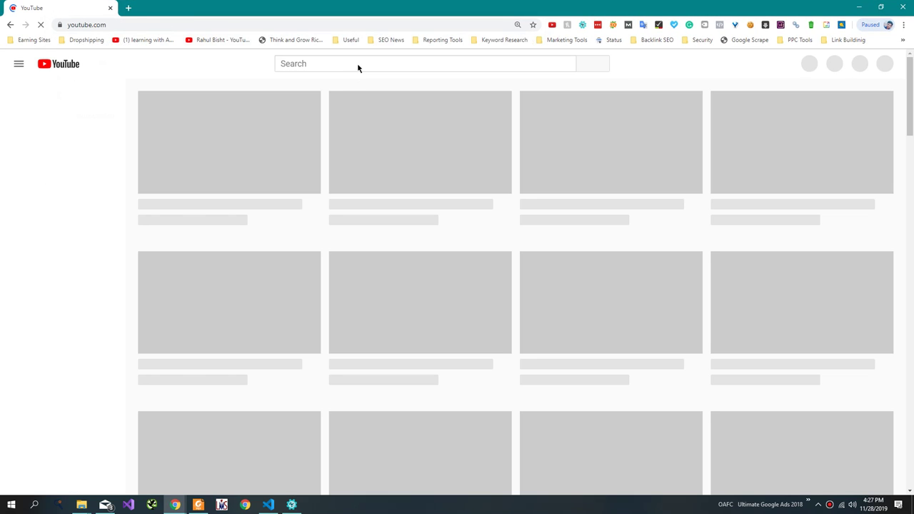
# Search YouTube for 'Alleem Iqbal SEO'
pyautogui.click(357, 63)
pyautogui.write('Al')
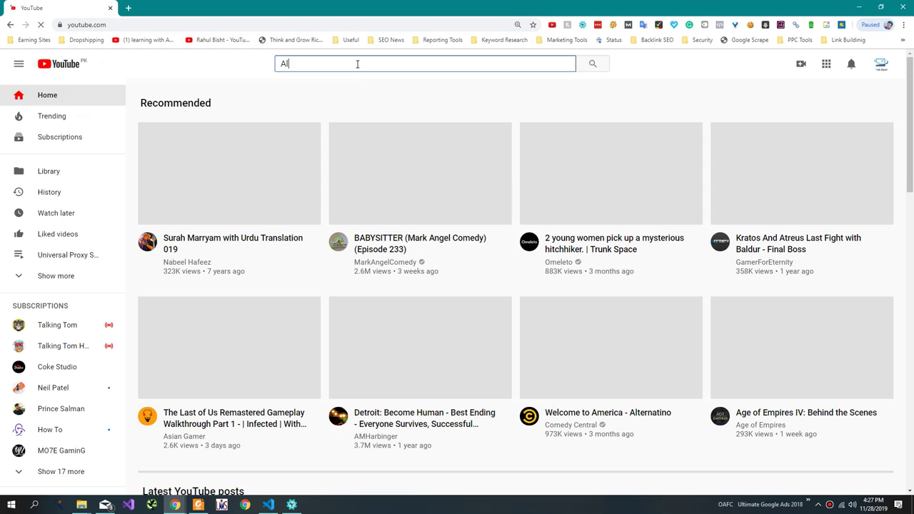
pyautogui.write('leem Iqbal SEO')
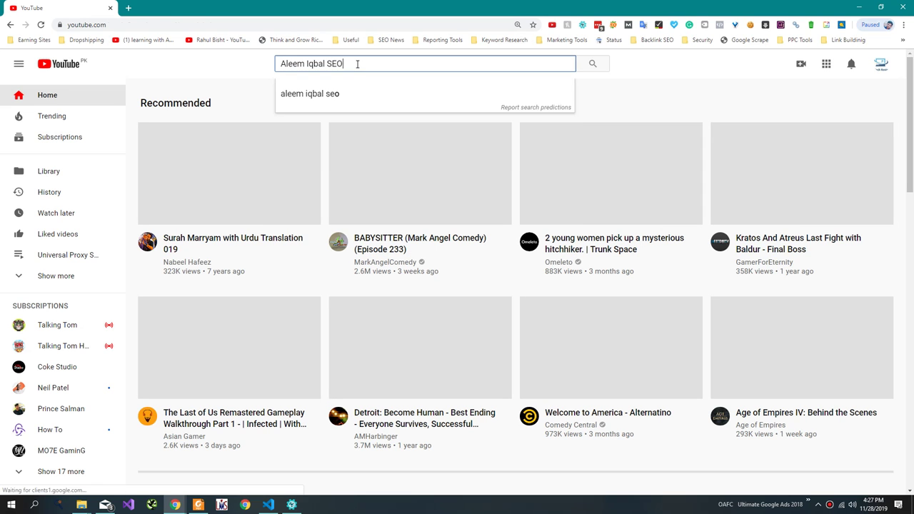
pyautogui.press('Return')
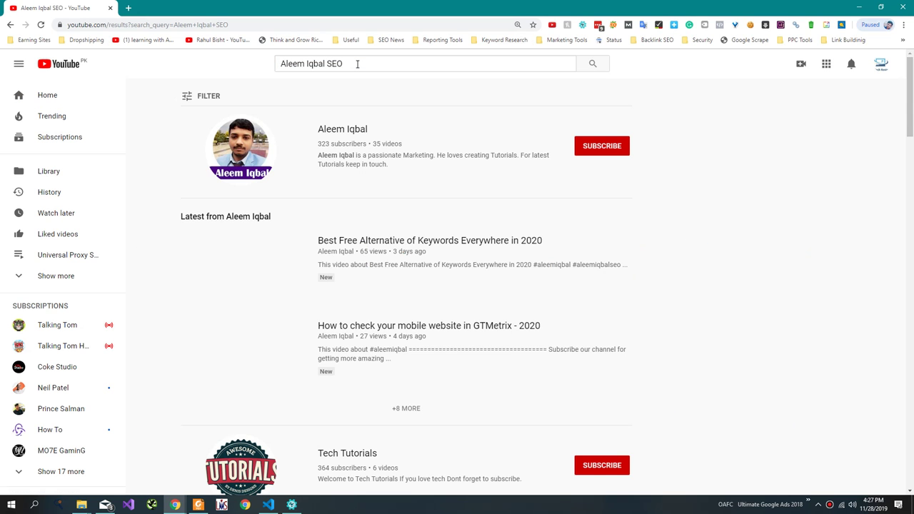